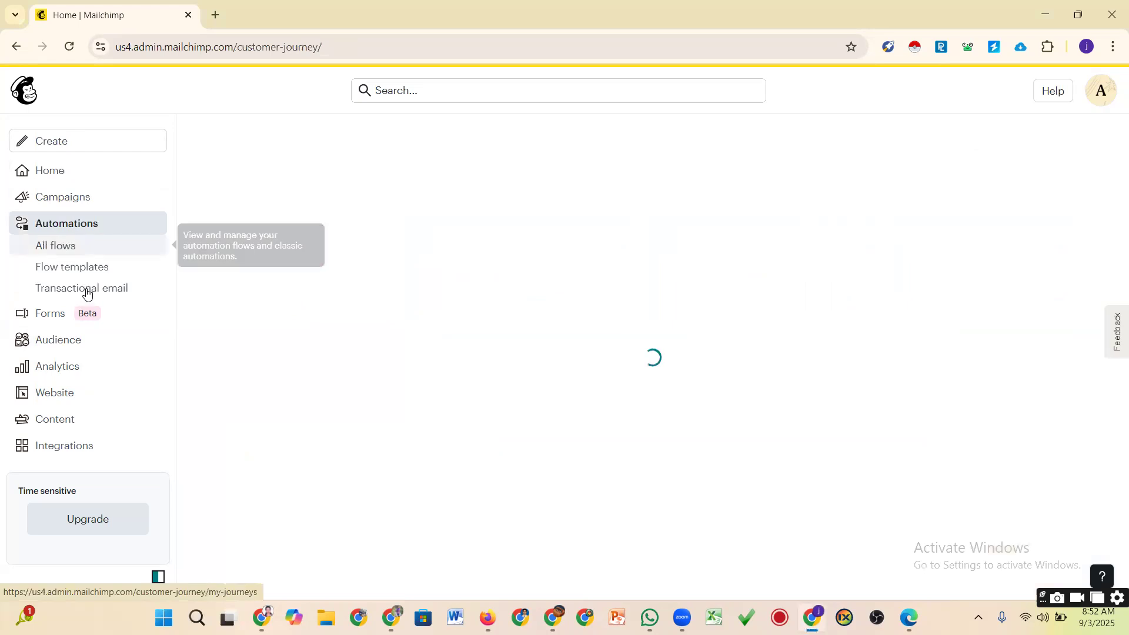
Look through the Campaigns, Audience contacts, Inbox, Automations and Analytics sections, ending on the list of all campaigns
{"action": "left_click", "coordinate": [154, 210]}
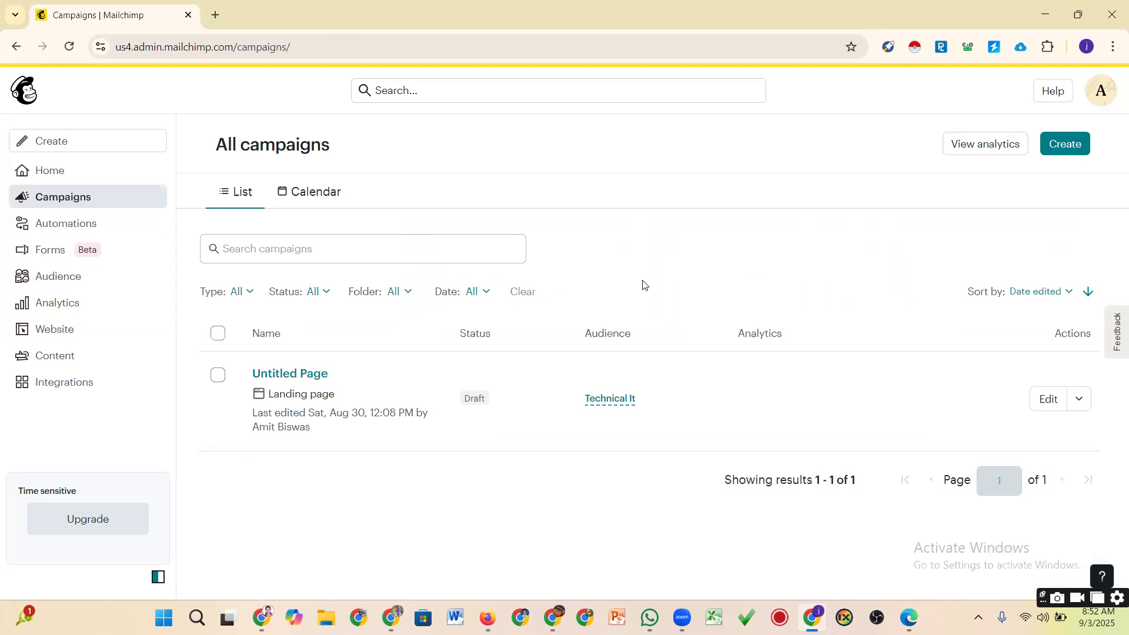
{"action": "left_click", "coordinate": [67, 280]}
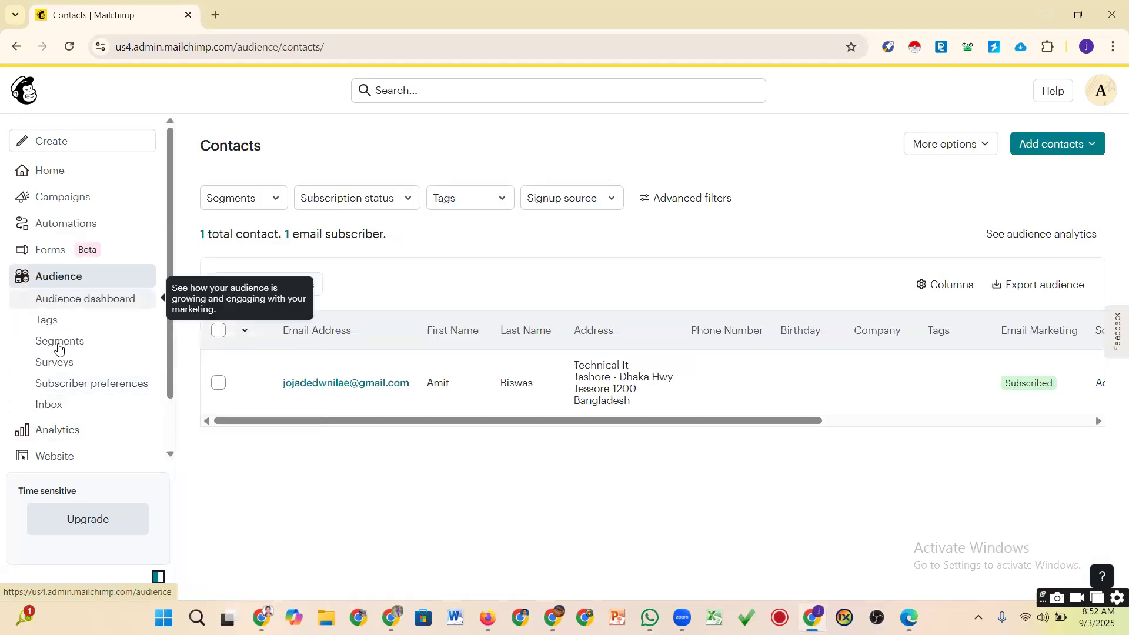
{"action": "left_click", "coordinate": [56, 406]}
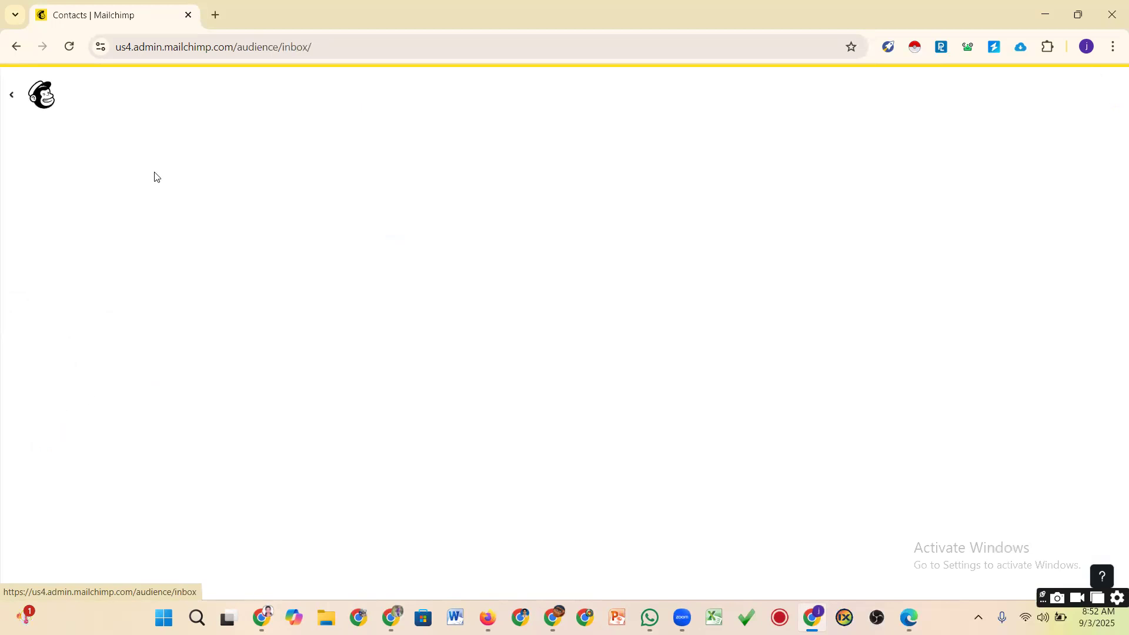
{"action": "right_click", "coordinate": [18, 50]}
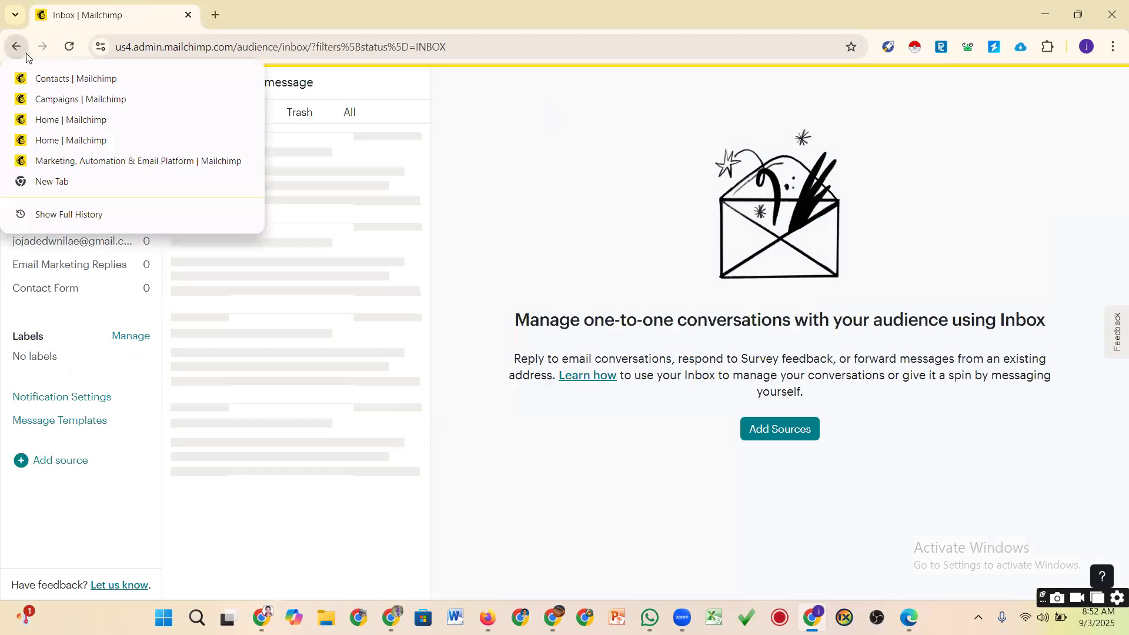
{"action": "left_click", "coordinate": [53, 78]}
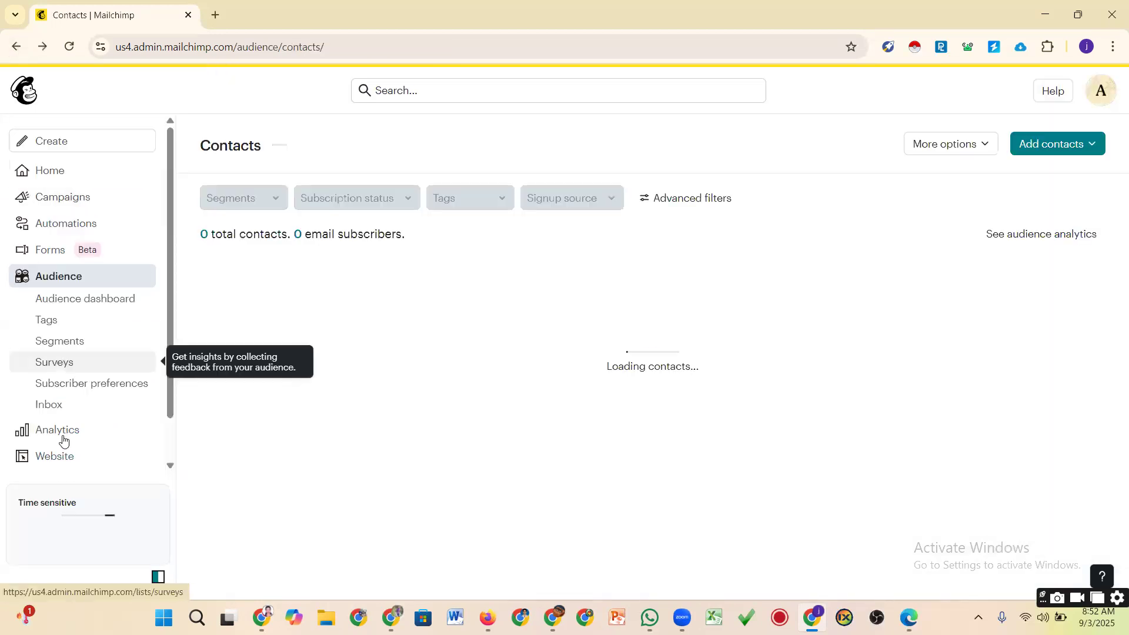
{"action": "left_click", "coordinate": [108, 224]}
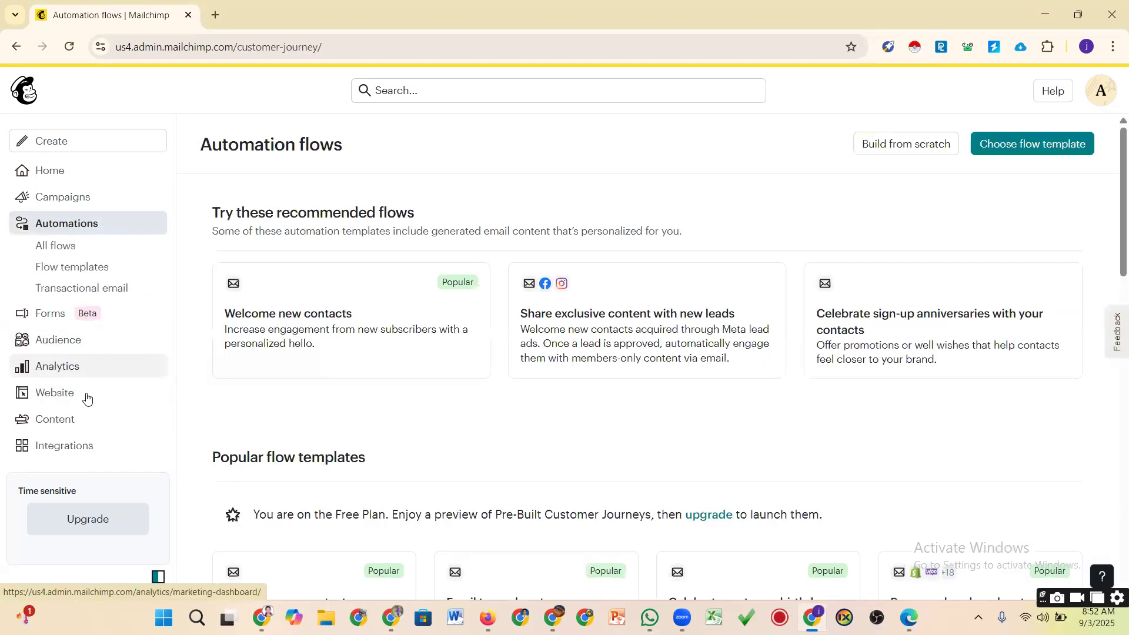
{"action": "left_click", "coordinate": [72, 366]}
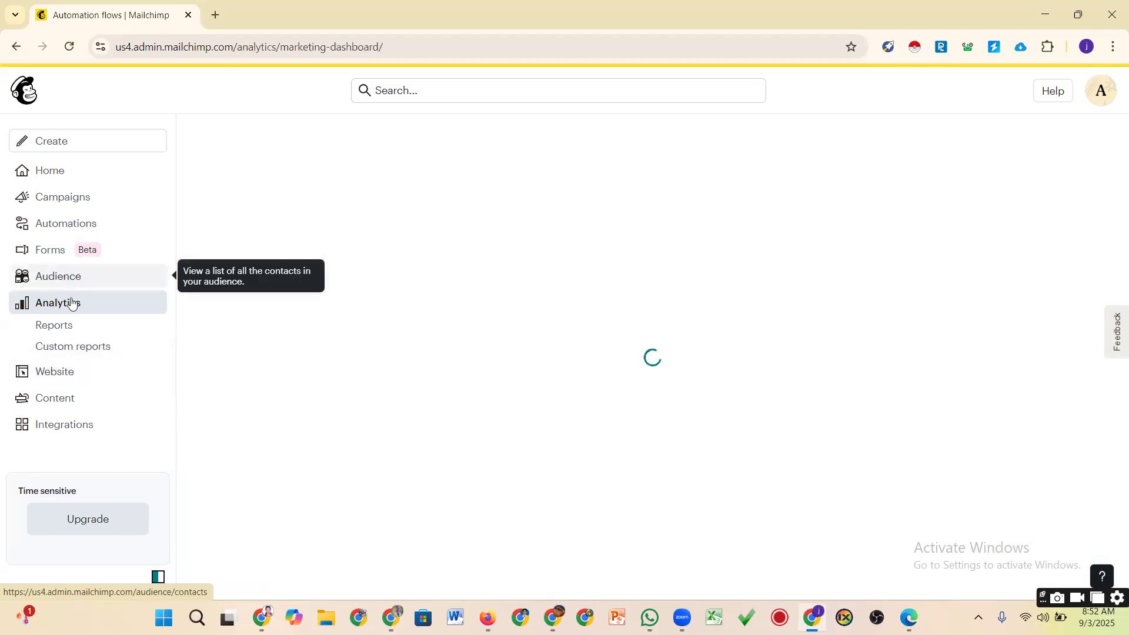
{"action": "left_click", "coordinate": [68, 283]}
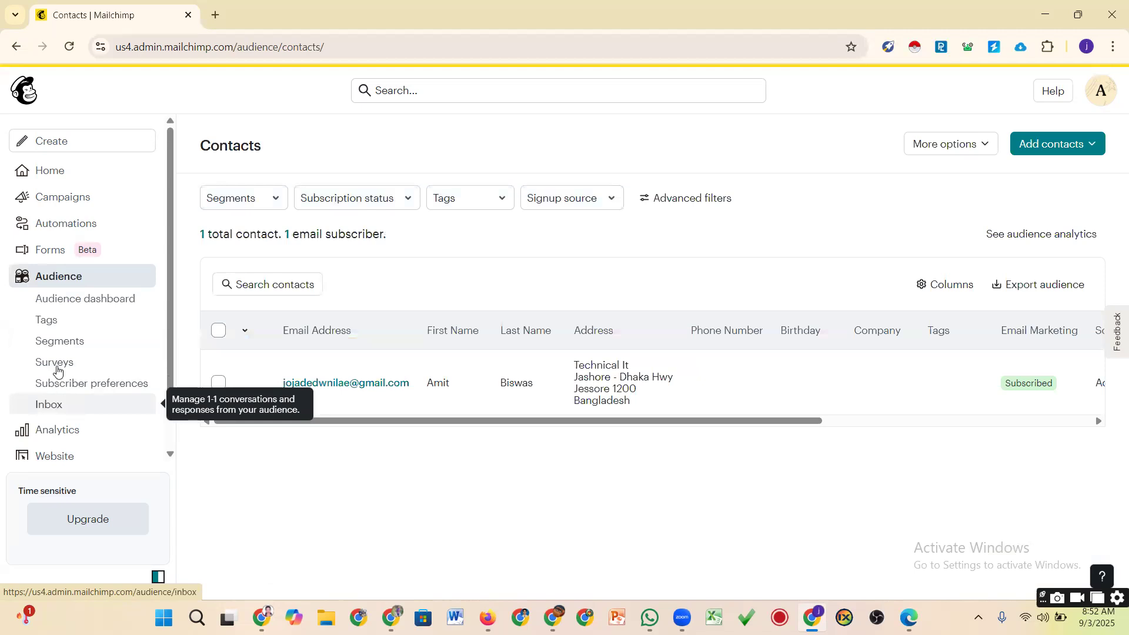
{"action": "left_click", "coordinate": [196, 224]}
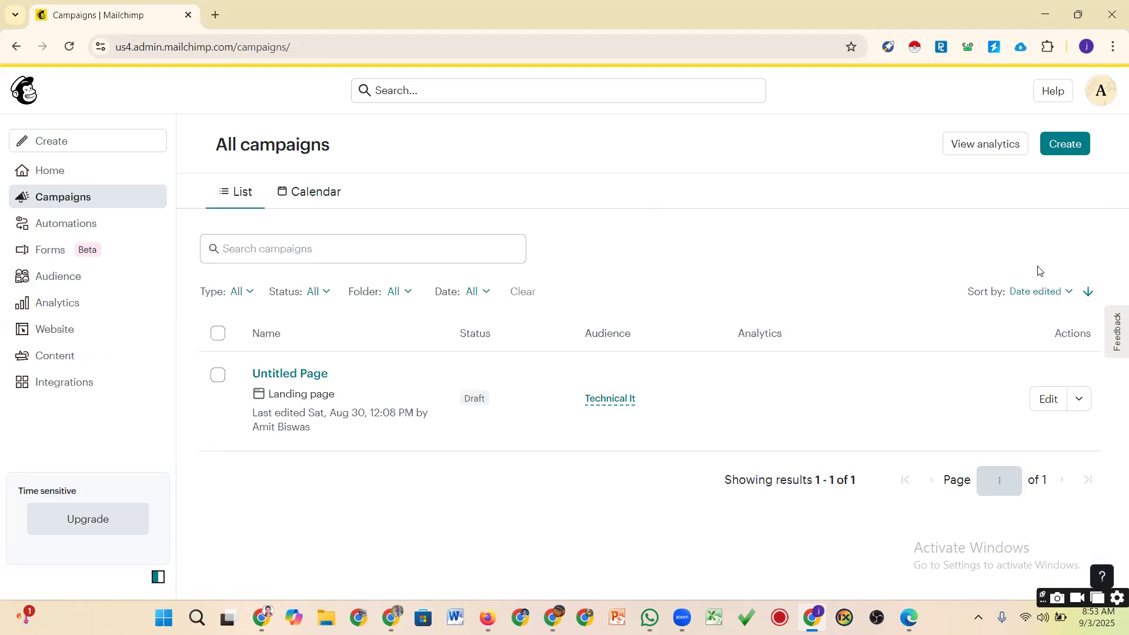
{"action": "left_click", "coordinate": [978, 617]}
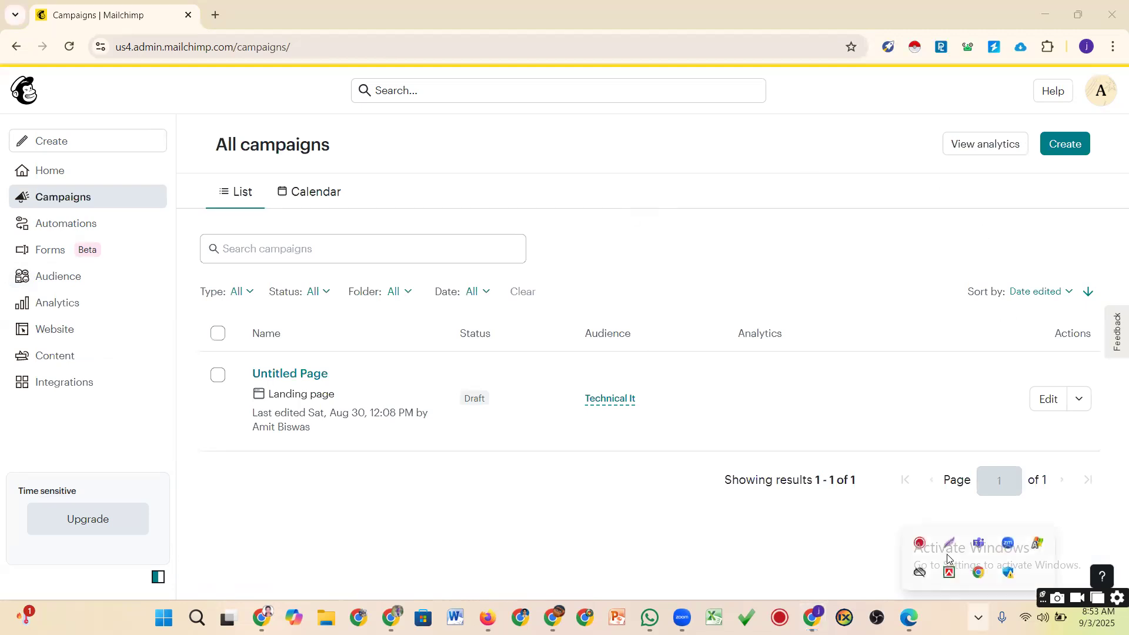
{"action": "left_click", "coordinate": [947, 547]}
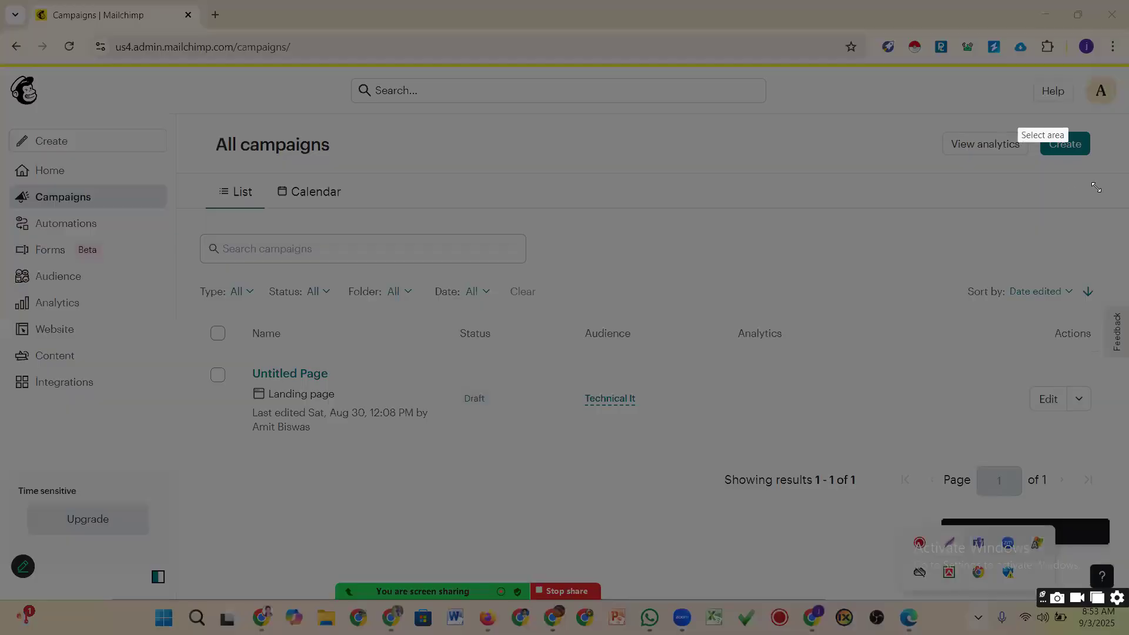
{"action": "left_click_drag", "start_coordinate": [1017, 109], "coordinate": [1096, 188]}
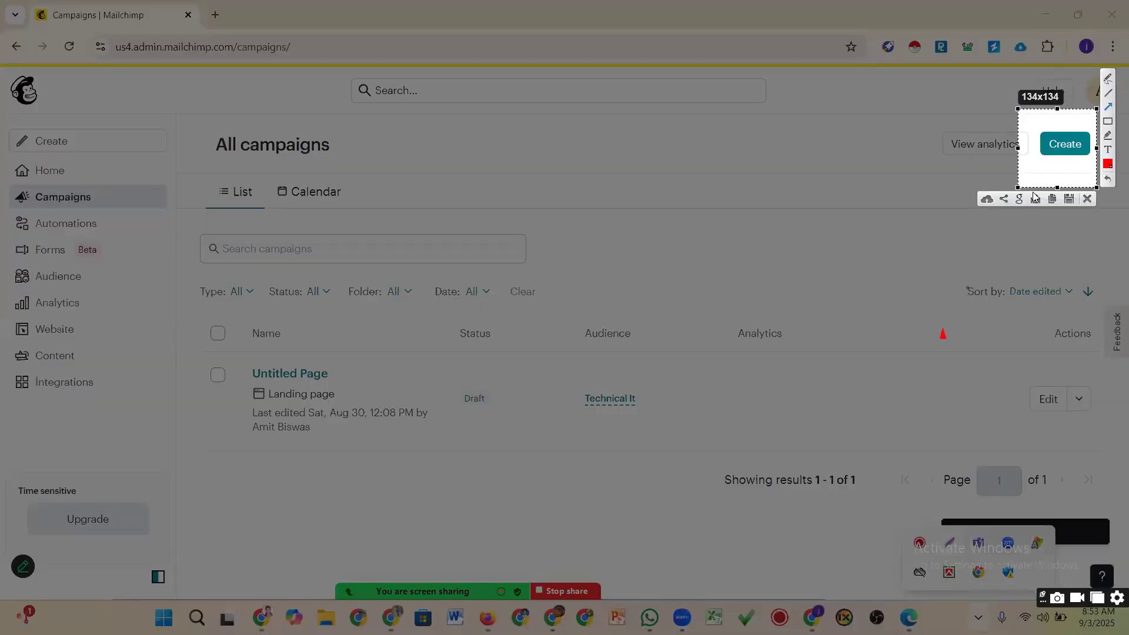
{"action": "left_click_drag", "start_coordinate": [967, 288], "coordinate": [1043, 162]}
{"action": "left_click", "coordinate": [1087, 199]}
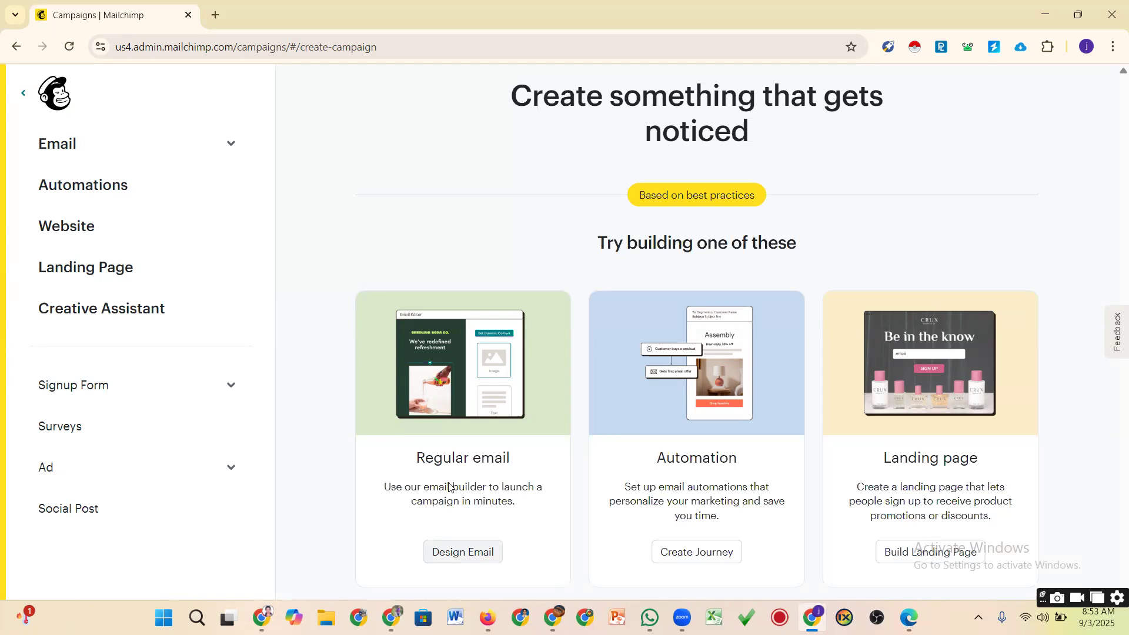
Create a new regular email campaign and dismiss the choice of how to design it
{"action": "left_click", "coordinate": [468, 551]}
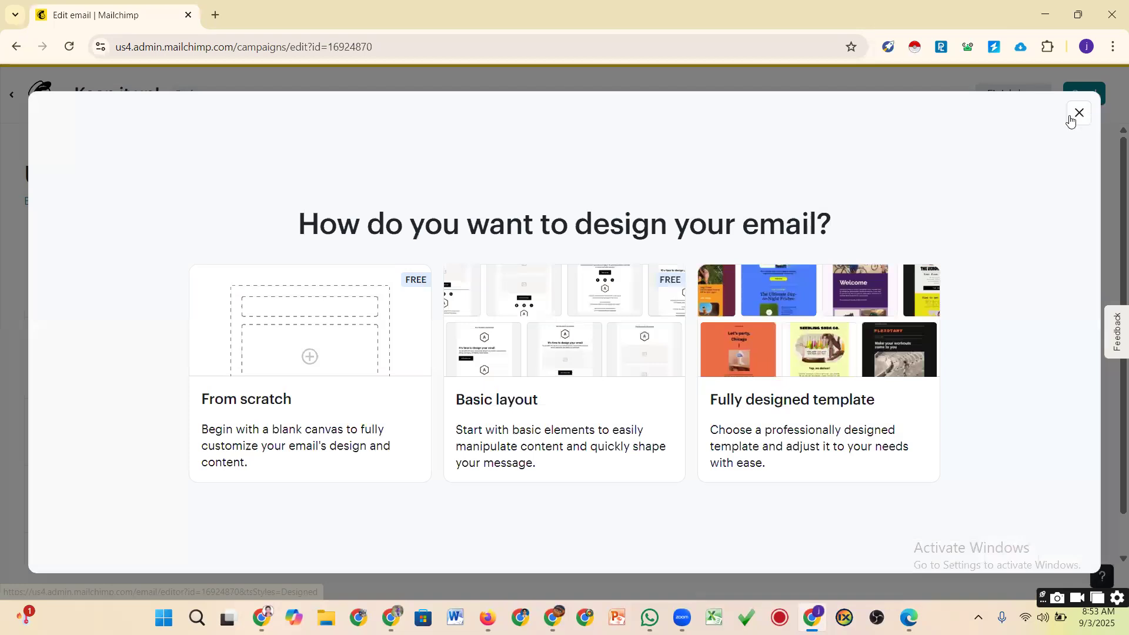
{"action": "left_click", "coordinate": [1077, 114]}
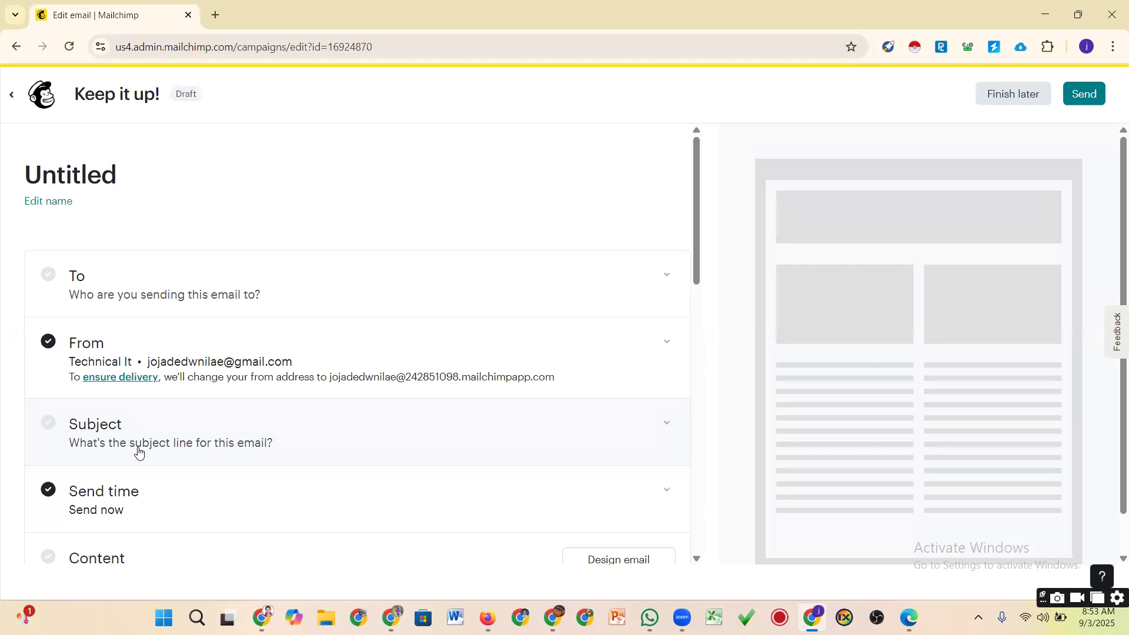
Examine the email draft's setup sections: To, From, Subject, Send time, Content, email link and social posts
{"action": "scroll", "coordinate": [138, 451], "scroll_direction": "down", "scroll_amount": 2}
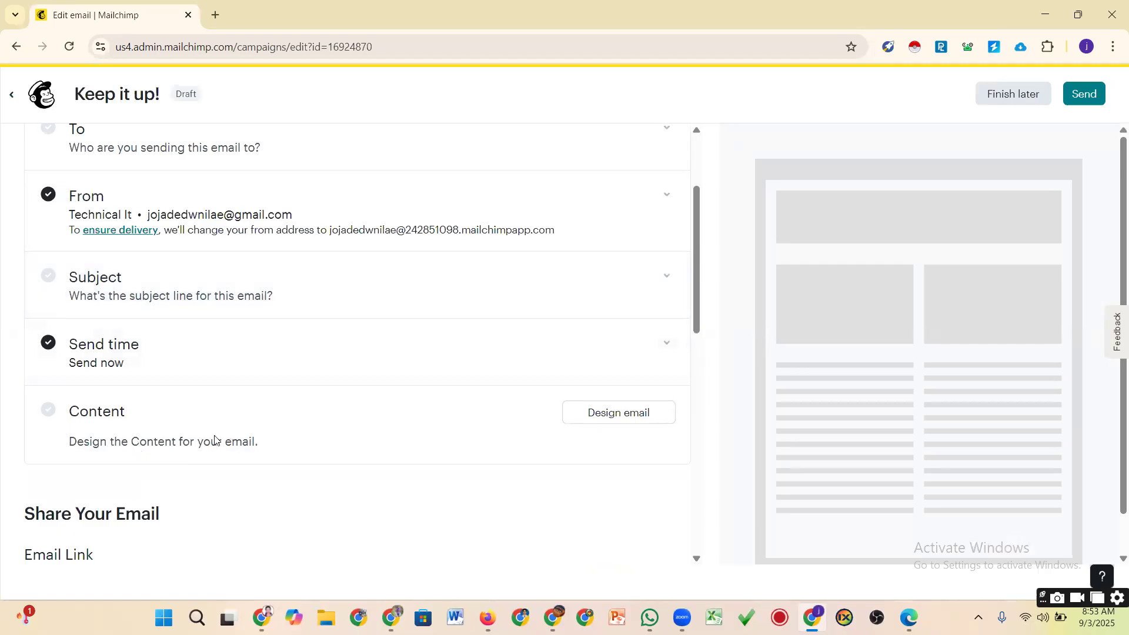
{"action": "scroll", "coordinate": [203, 436], "scroll_direction": "down", "scroll_amount": 2}
{"action": "scroll", "coordinate": [199, 435], "scroll_direction": "down", "scroll_amount": 3}
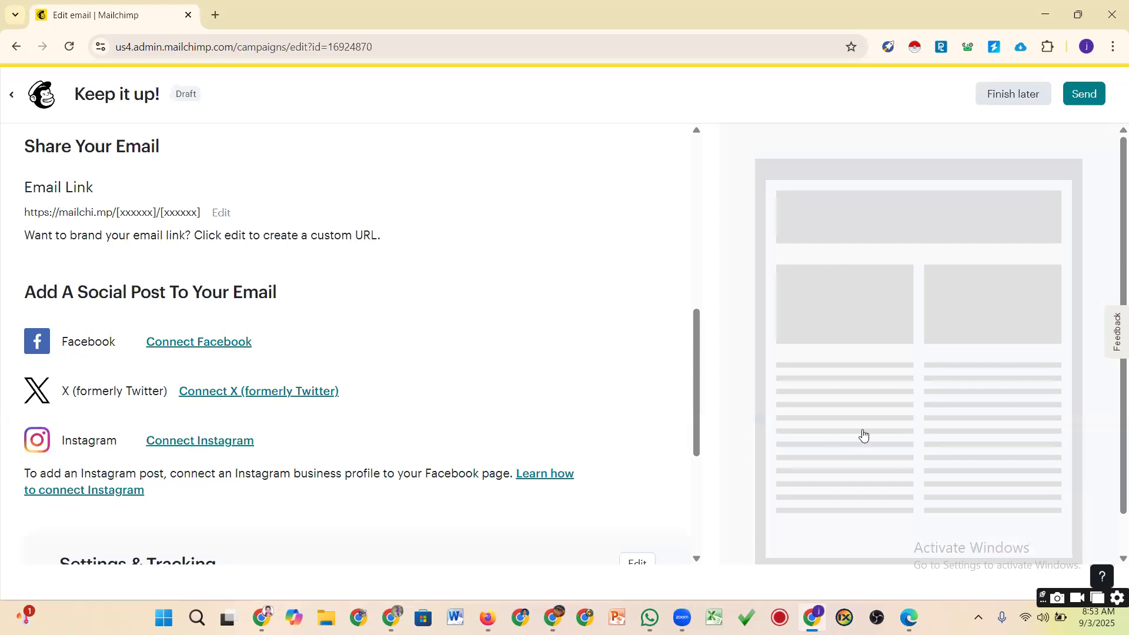
{"action": "scroll", "coordinate": [727, 342], "scroll_direction": "up", "scroll_amount": 5}
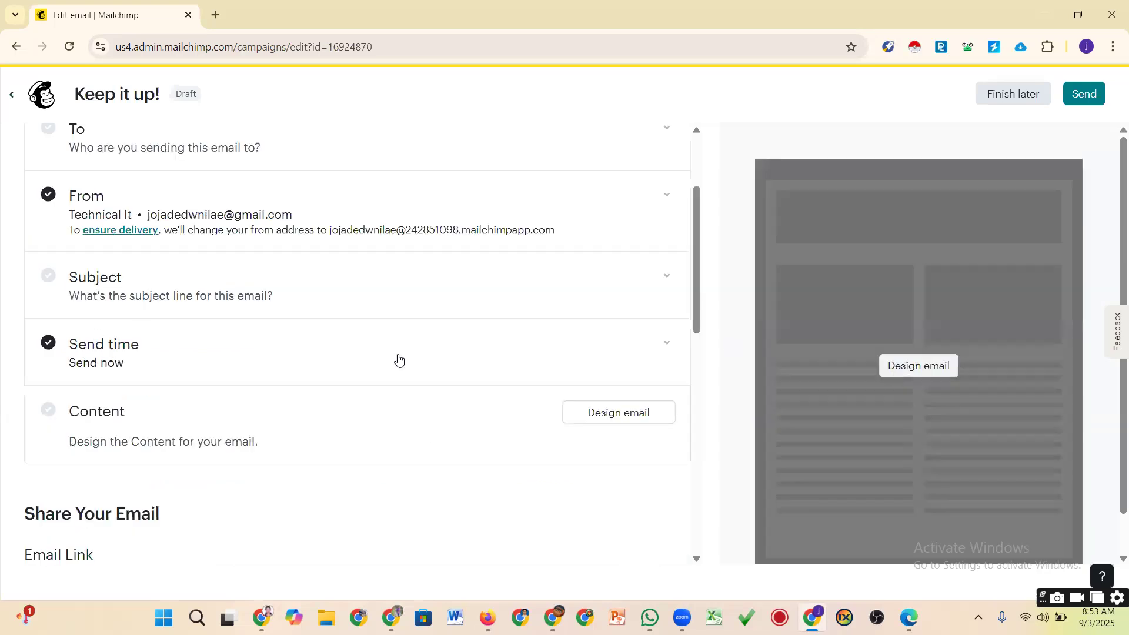
{"action": "scroll", "coordinate": [538, 226], "scroll_direction": "up", "scroll_amount": 2}
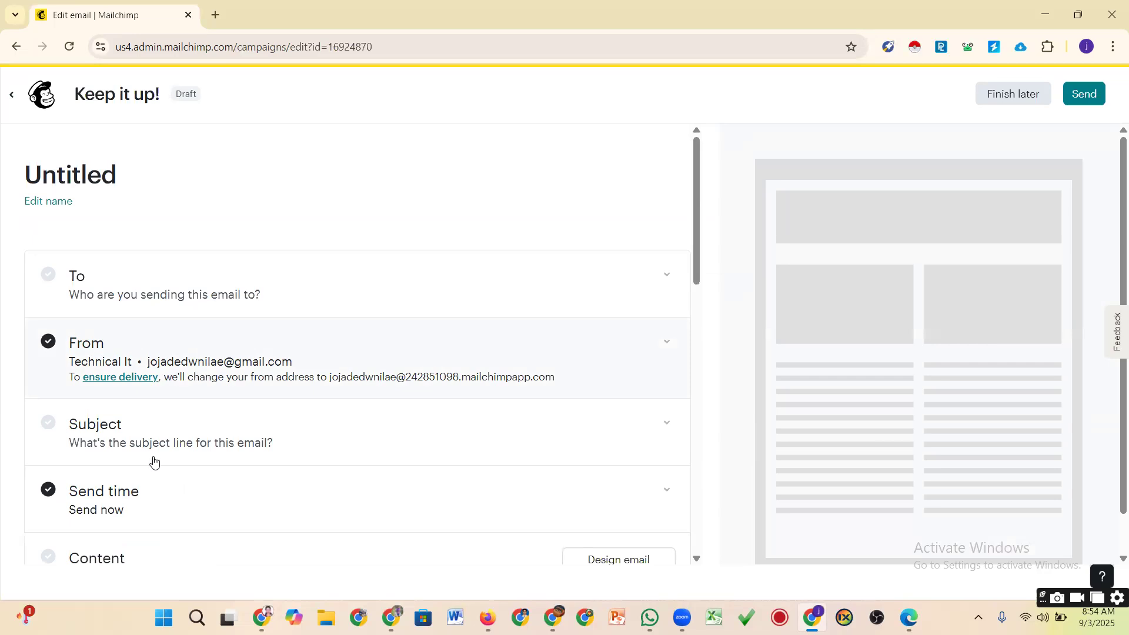
{"action": "scroll", "coordinate": [135, 470], "scroll_direction": "down", "scroll_amount": 1}
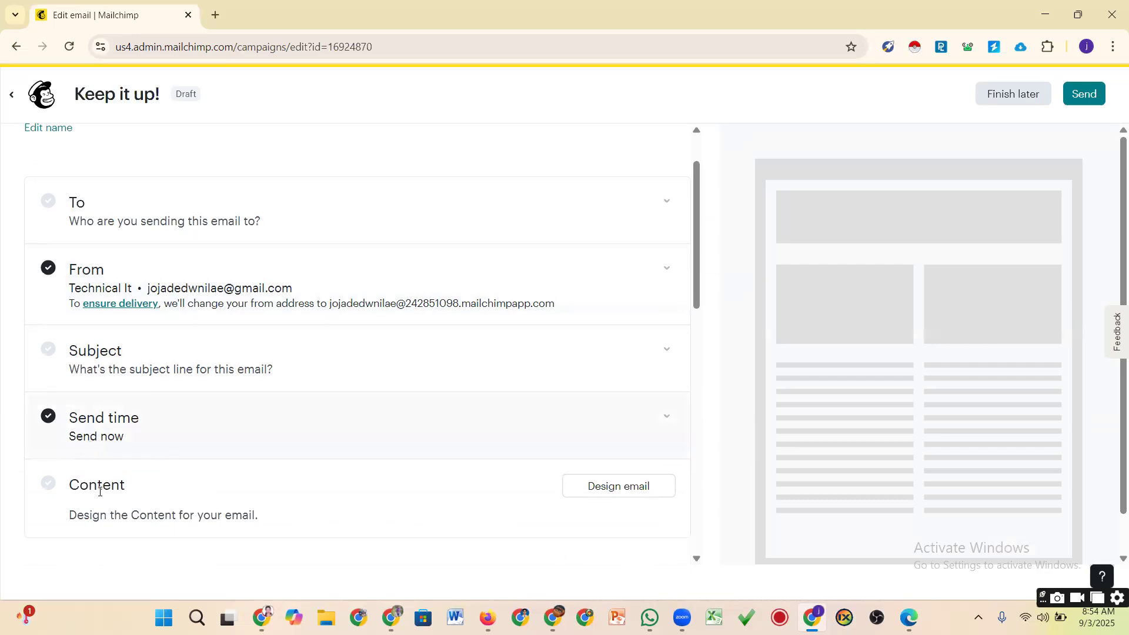
{"action": "scroll", "coordinate": [101, 473], "scroll_direction": "down", "scroll_amount": 1}
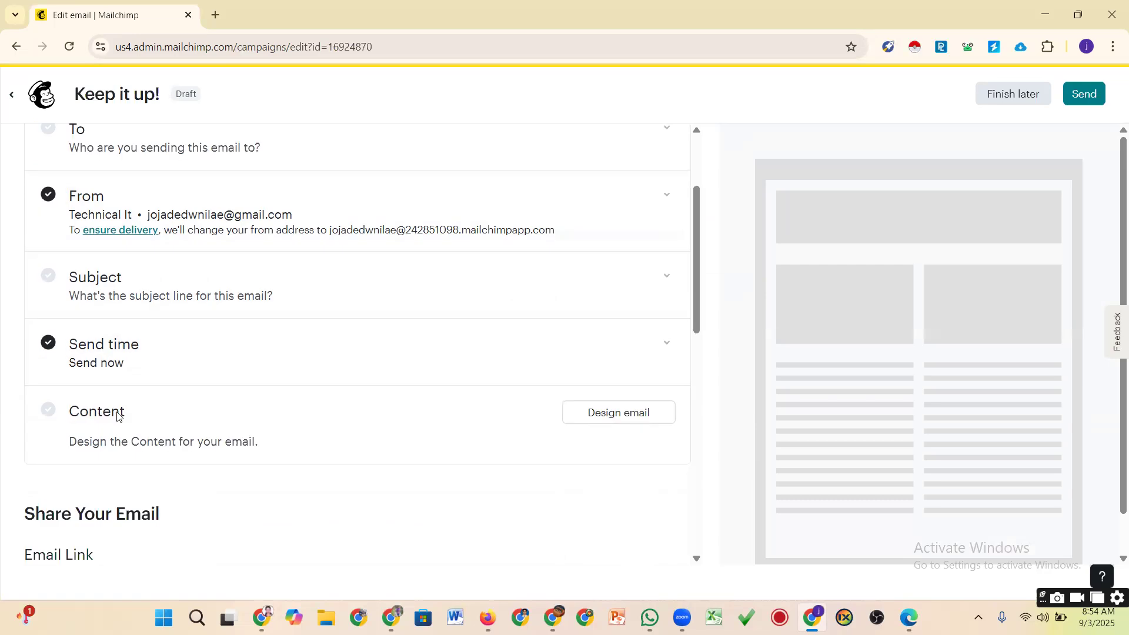
{"action": "scroll", "coordinate": [115, 295], "scroll_direction": "up", "scroll_amount": 2}
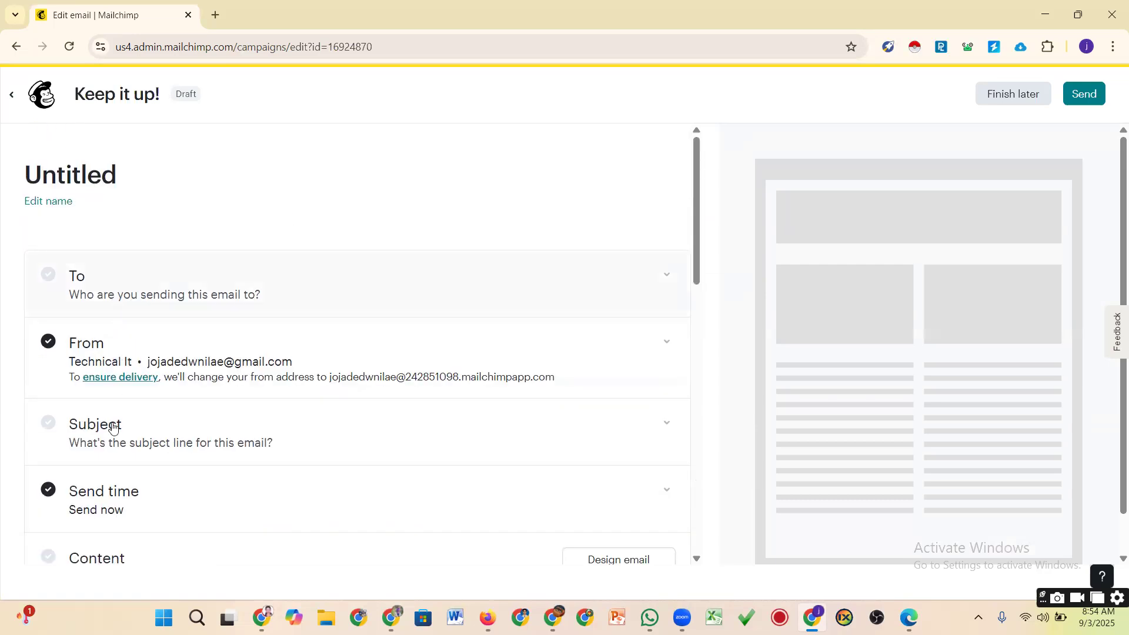
Start designing the email's content from its preview to open the template selection
{"action": "mouse_move", "coordinate": [921, 382]}
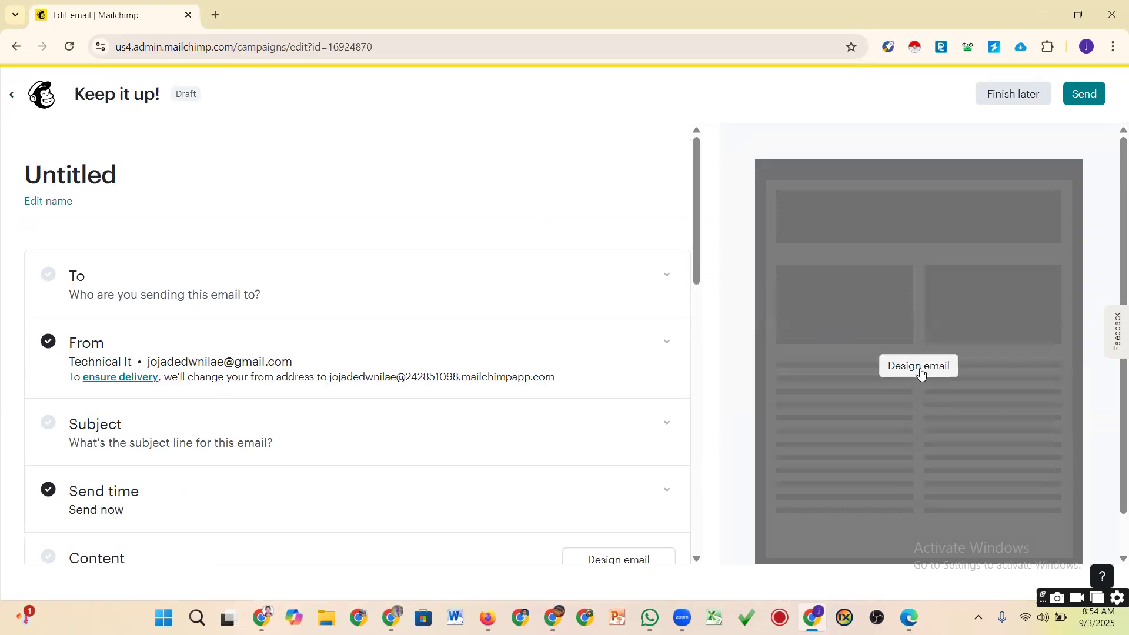
{"action": "left_click", "coordinate": [920, 368]}
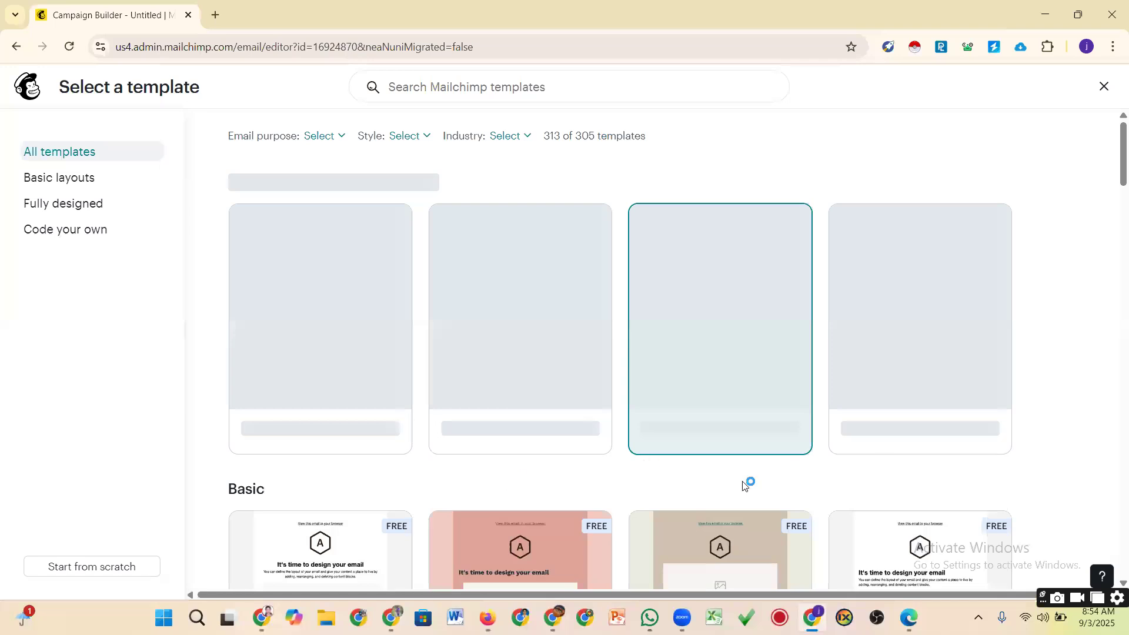
Browse all email templates, from the free Basic layouts through the Educate & inform, Announce, Sell products and Sell services categories
{"action": "scroll", "coordinate": [1101, 204], "scroll_direction": "down", "scroll_amount": 3}
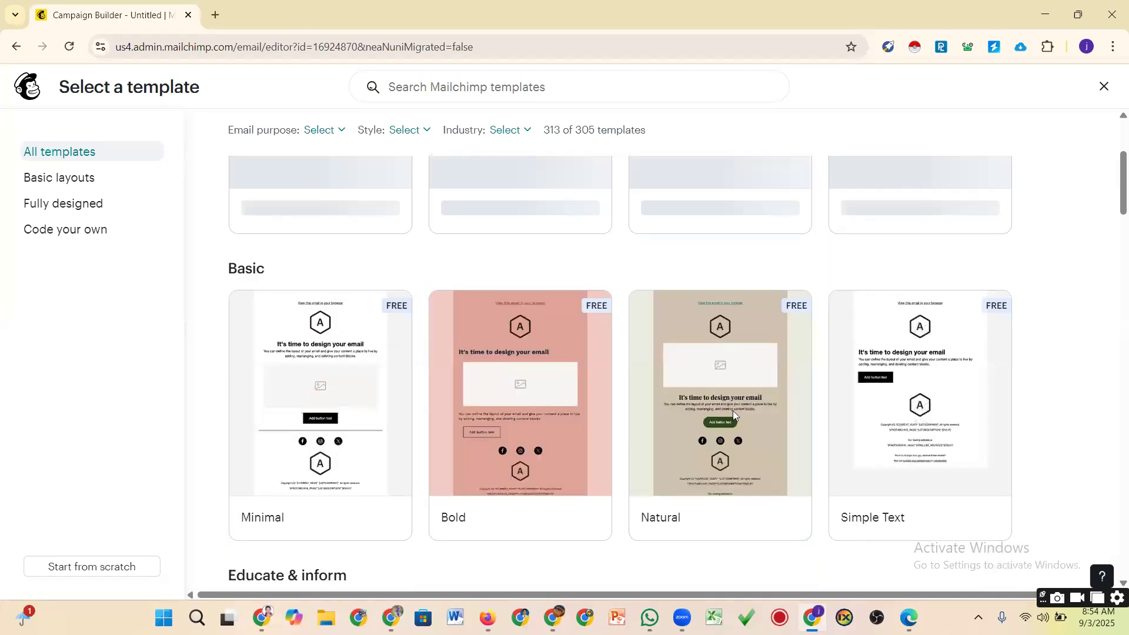
{"action": "scroll", "coordinate": [1097, 239], "scroll_direction": "down", "scroll_amount": 2}
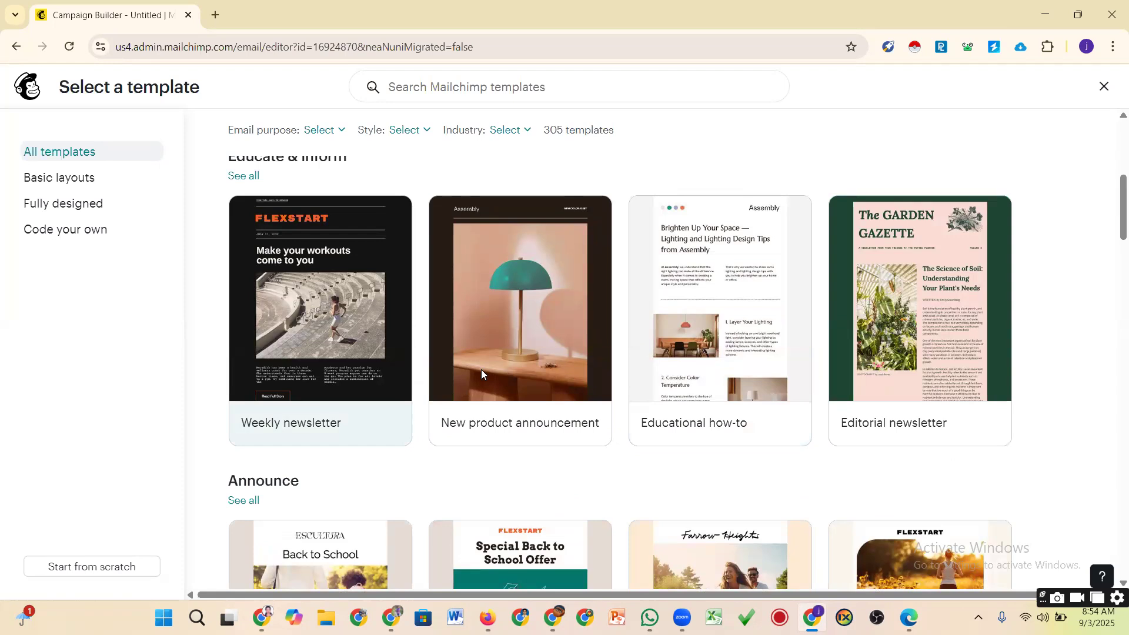
{"action": "scroll", "coordinate": [480, 370], "scroll_direction": "down", "scroll_amount": 5}
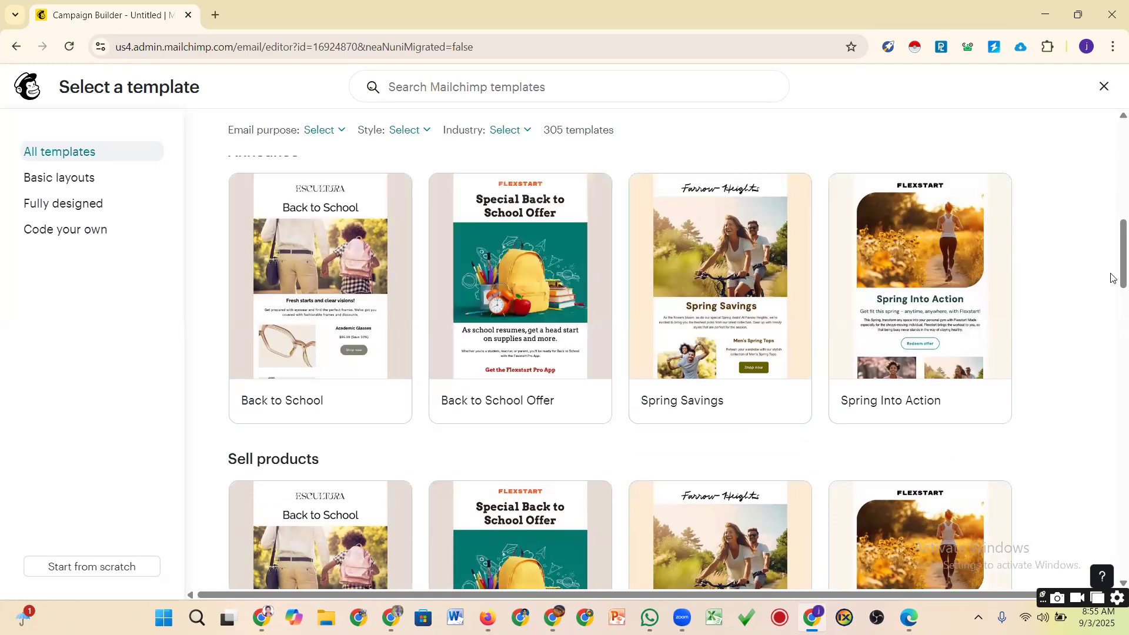
{"action": "scroll", "coordinate": [1112, 277], "scroll_direction": "up", "scroll_amount": 1}
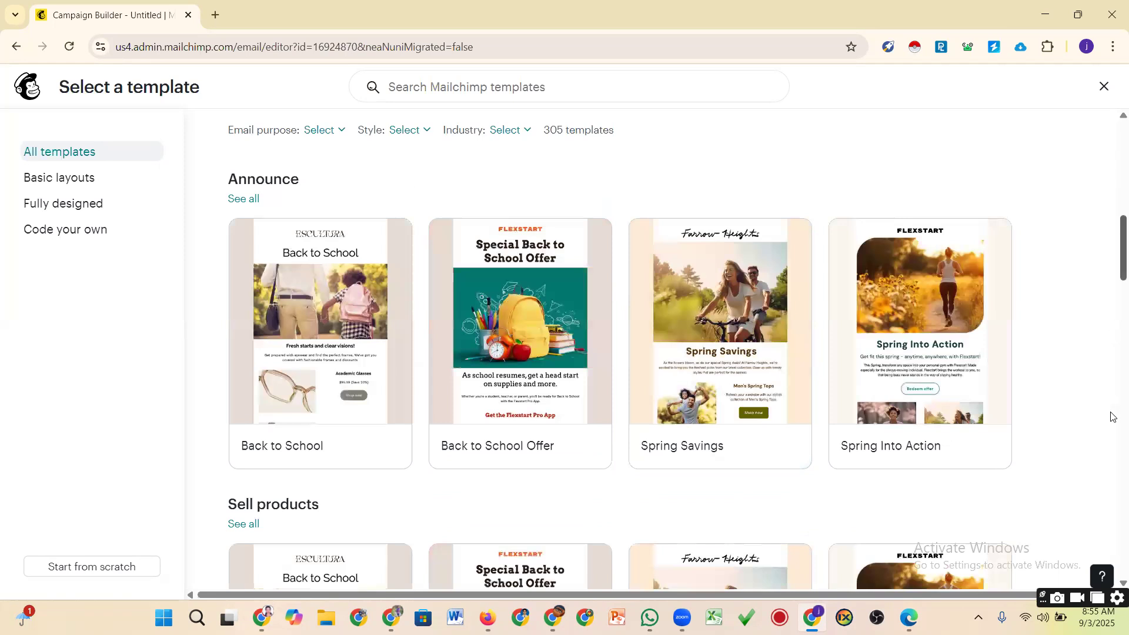
{"action": "scroll", "coordinate": [1112, 353], "scroll_direction": "down", "scroll_amount": 15}
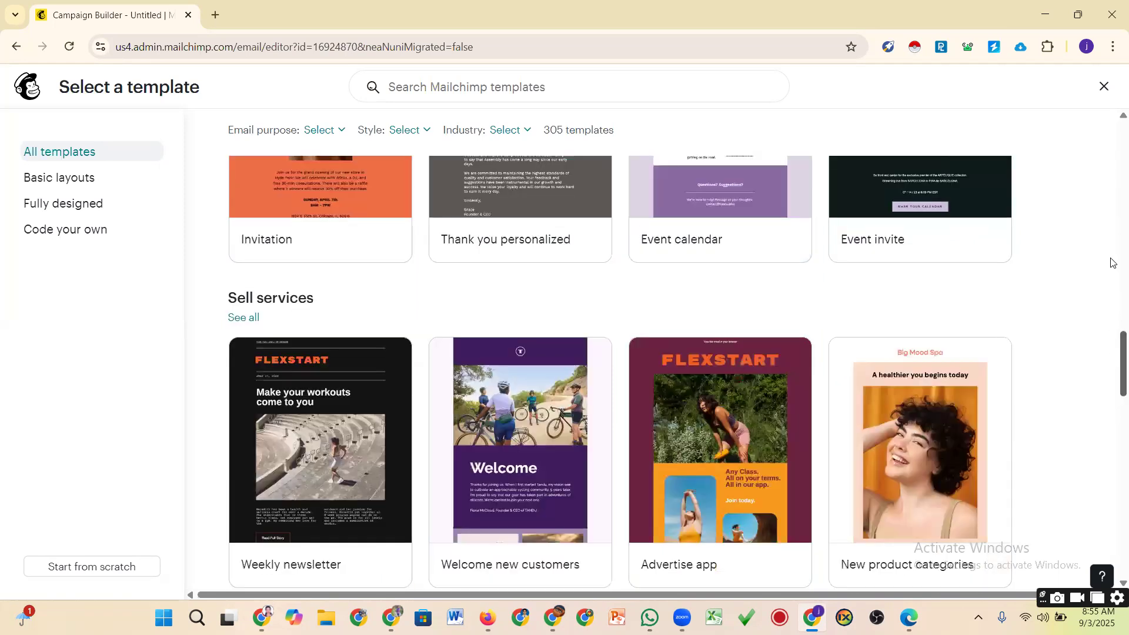
{"action": "scroll", "coordinate": [1113, 238], "scroll_direction": "up", "scroll_amount": 10}
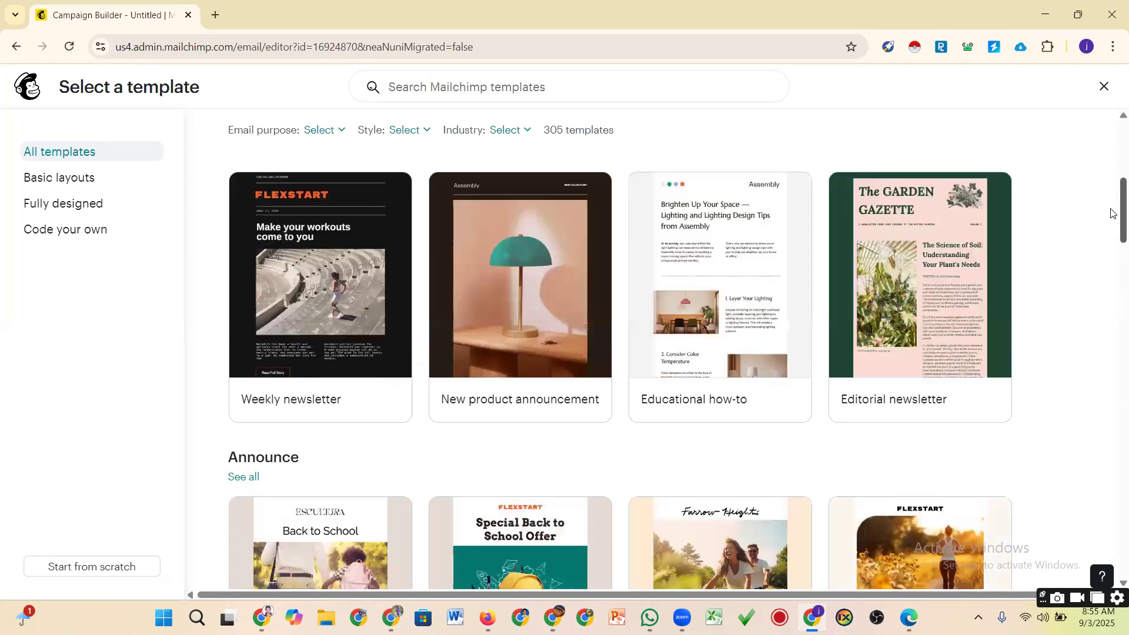
{"action": "scroll", "coordinate": [1113, 211], "scroll_direction": "up", "scroll_amount": 4}
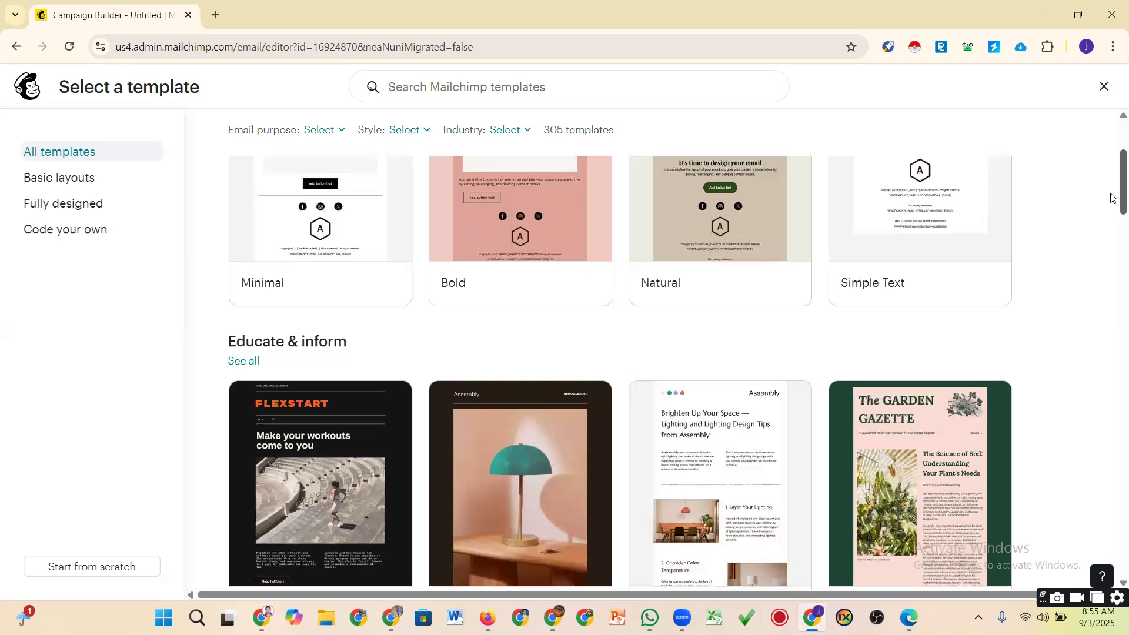
{"action": "scroll", "coordinate": [1113, 200], "scroll_direction": "up", "scroll_amount": 2}
{"action": "scroll", "coordinate": [1111, 223], "scroll_direction": "down", "scroll_amount": 3}
{"action": "scroll", "coordinate": [1113, 207], "scroll_direction": "down", "scroll_amount": 1}
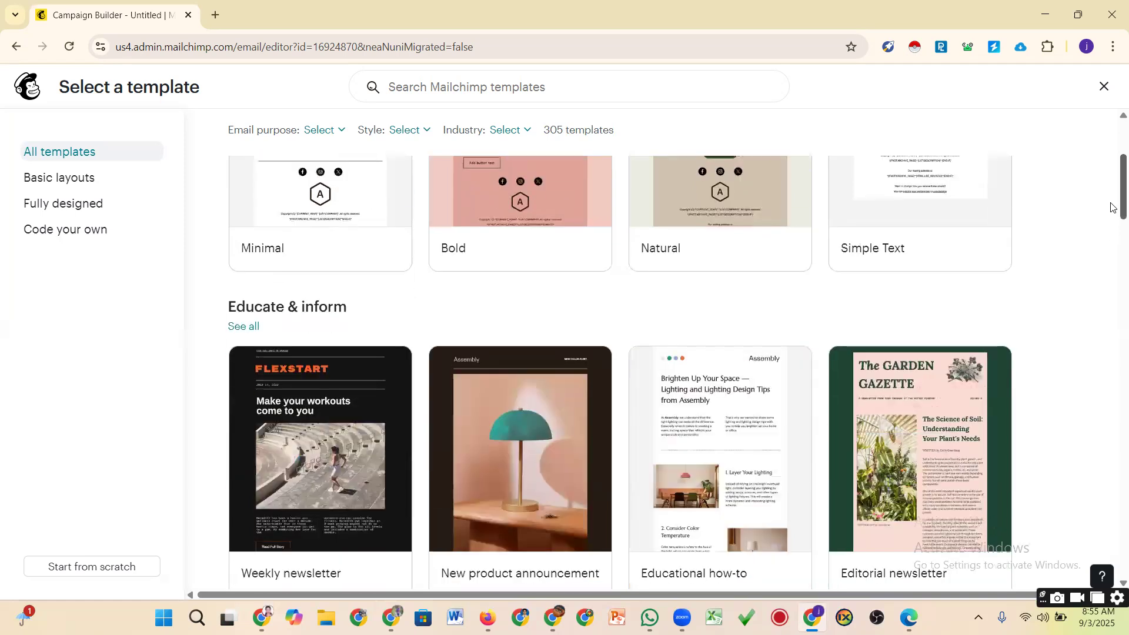
{"action": "scroll", "coordinate": [1113, 207], "scroll_direction": "up", "scroll_amount": 3}
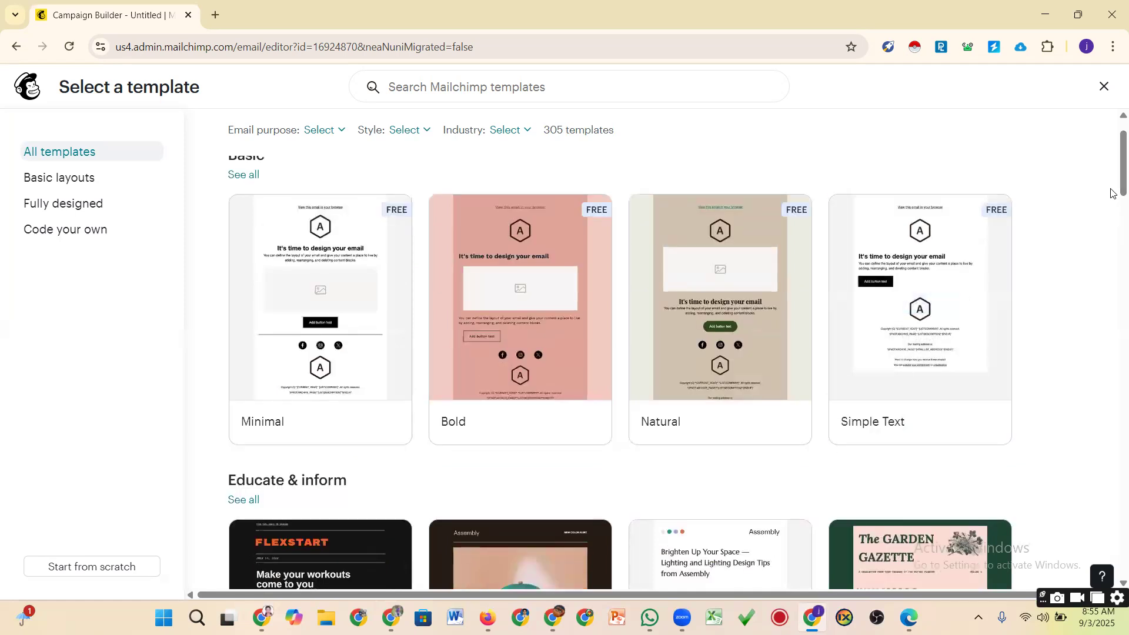
{"action": "scroll", "coordinate": [1112, 194], "scroll_direction": "down", "scroll_amount": 1}
{"action": "scroll", "coordinate": [1112, 197], "scroll_direction": "up", "scroll_amount": 1}
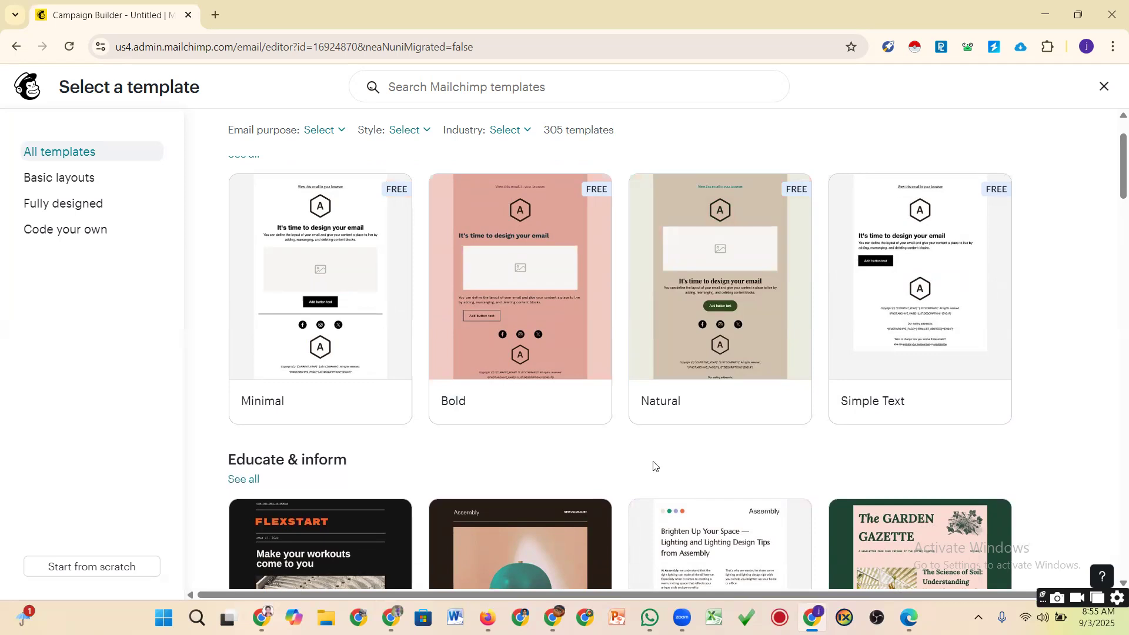
{"action": "scroll", "coordinate": [619, 460], "scroll_direction": "up", "scroll_amount": 1}
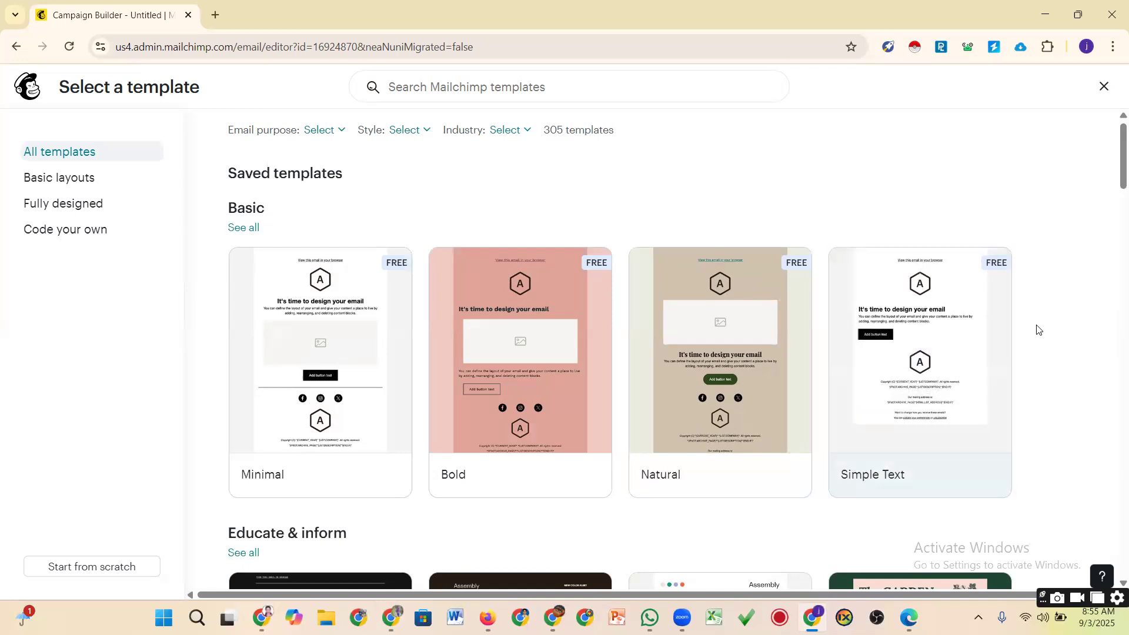
Compare the Basic templates with the designed ones and apply the free Bold template to the email
{"action": "mouse_move", "coordinate": [340, 373]}
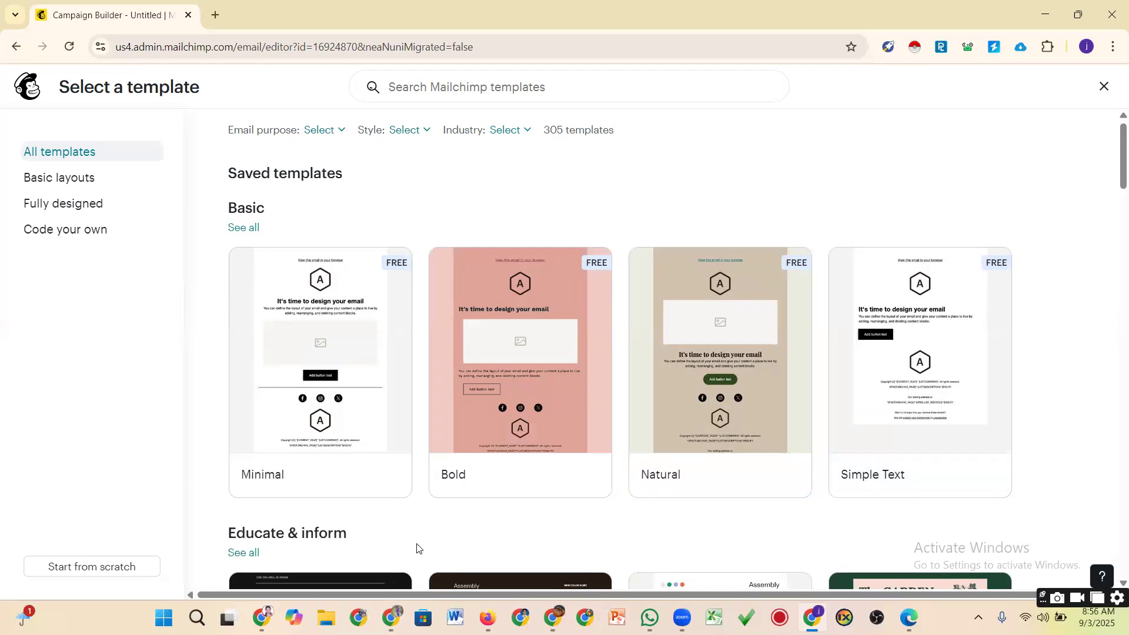
{"action": "scroll", "coordinate": [418, 547], "scroll_direction": "down", "scroll_amount": 4}
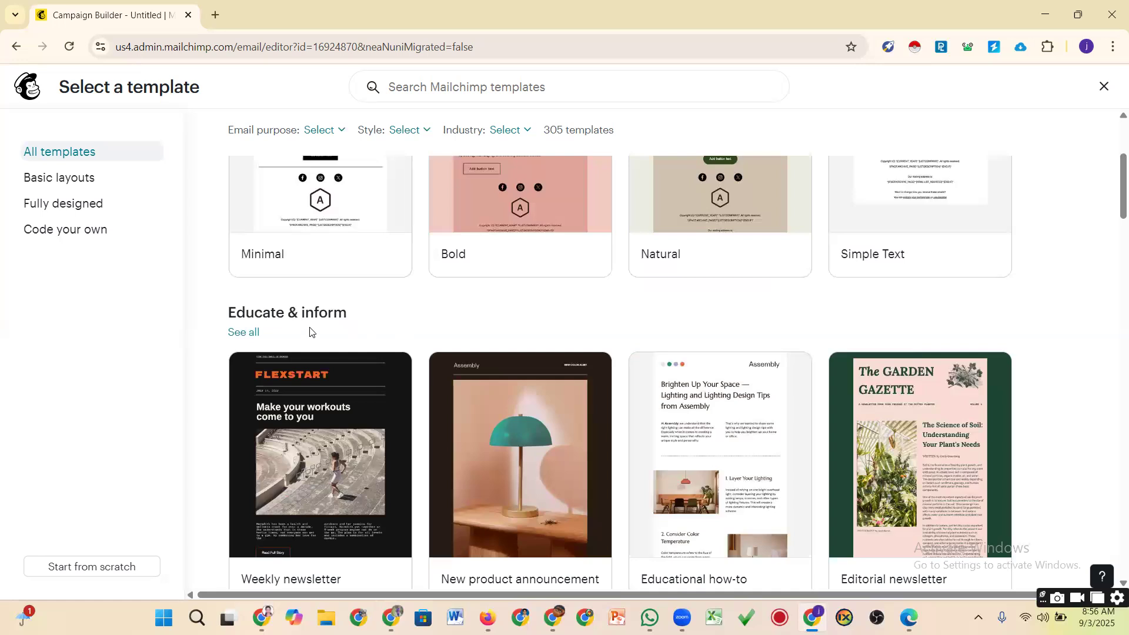
{"action": "scroll", "coordinate": [396, 410], "scroll_direction": "down", "scroll_amount": 3}
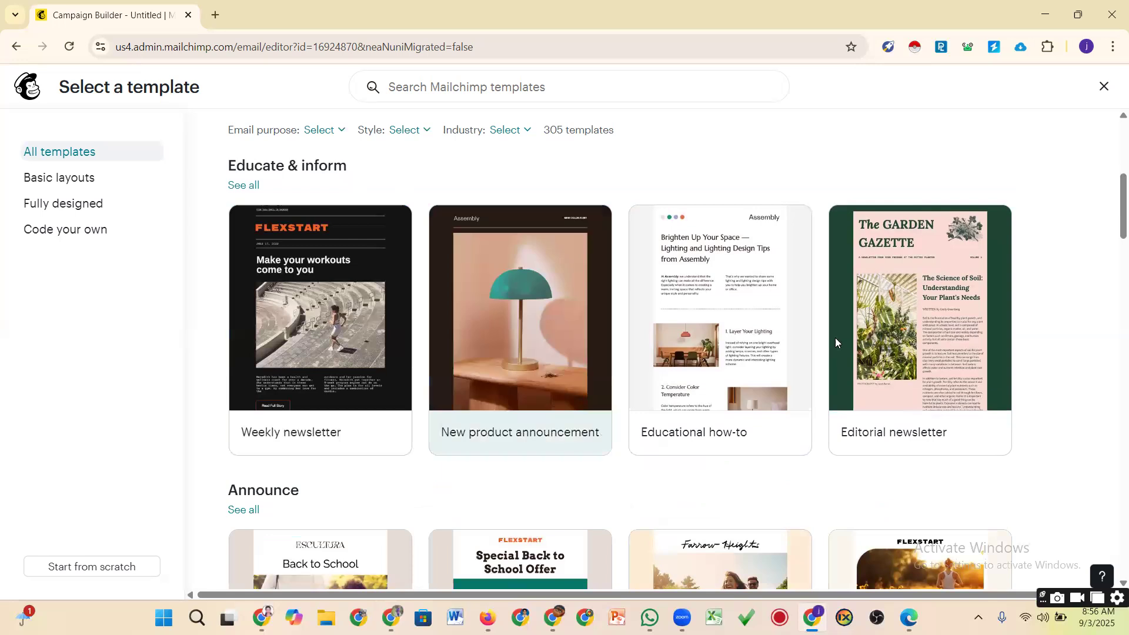
{"action": "scroll", "coordinate": [723, 298], "scroll_direction": "down", "scroll_amount": 3}
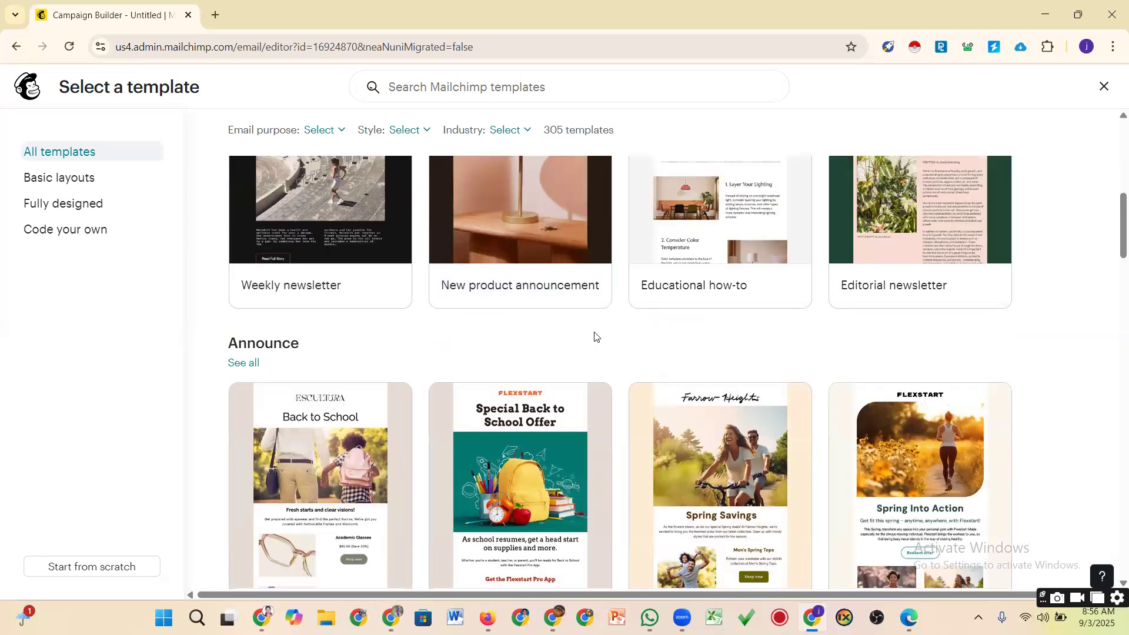
{"action": "scroll", "coordinate": [525, 384], "scroll_direction": "down", "scroll_amount": 3}
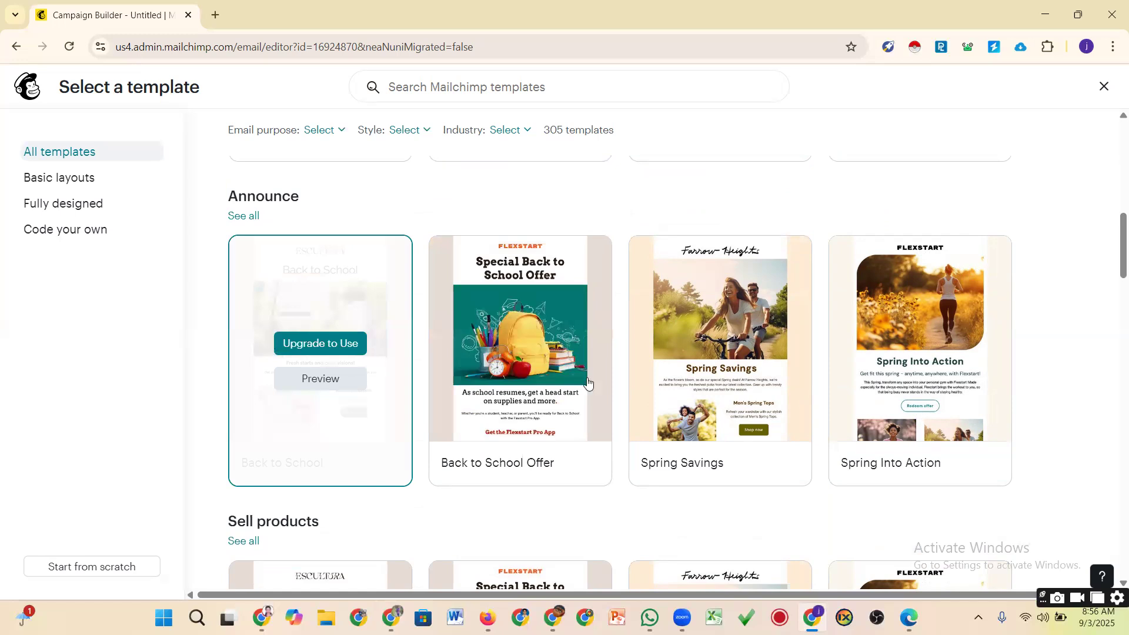
{"action": "scroll", "coordinate": [628, 378], "scroll_direction": "up", "scroll_amount": 10}
{"action": "scroll", "coordinate": [627, 378], "scroll_direction": "up", "scroll_amount": 1}
{"action": "scroll", "coordinate": [597, 377], "scroll_direction": "down", "scroll_amount": 1}
{"action": "scroll", "coordinate": [403, 385], "scroll_direction": "up", "scroll_amount": 1}
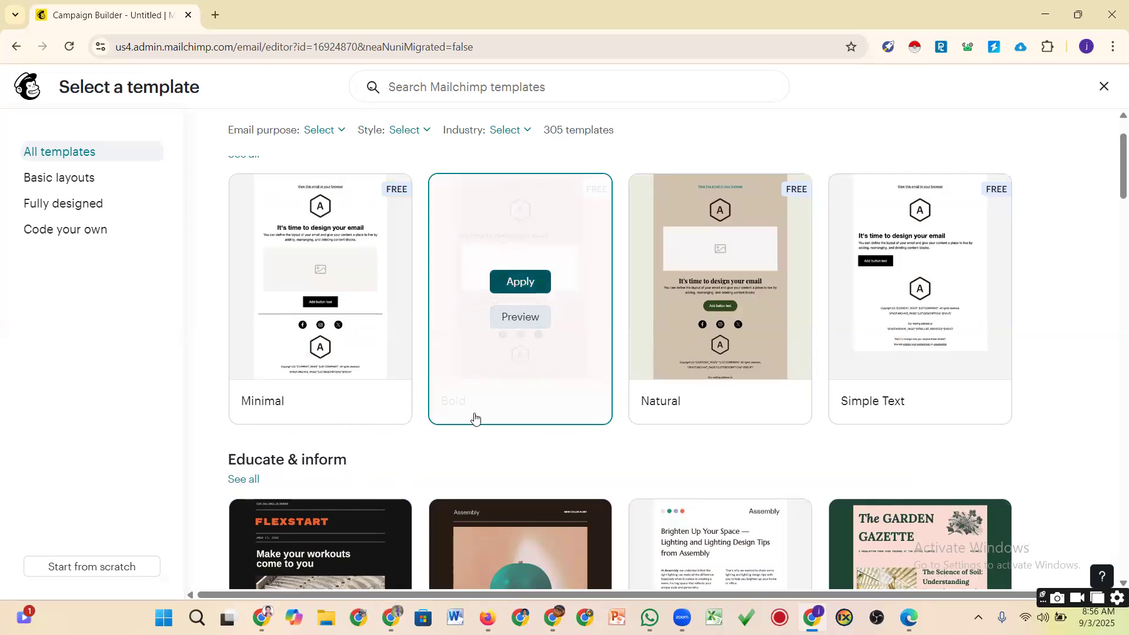
{"action": "left_click", "coordinate": [456, 373]}
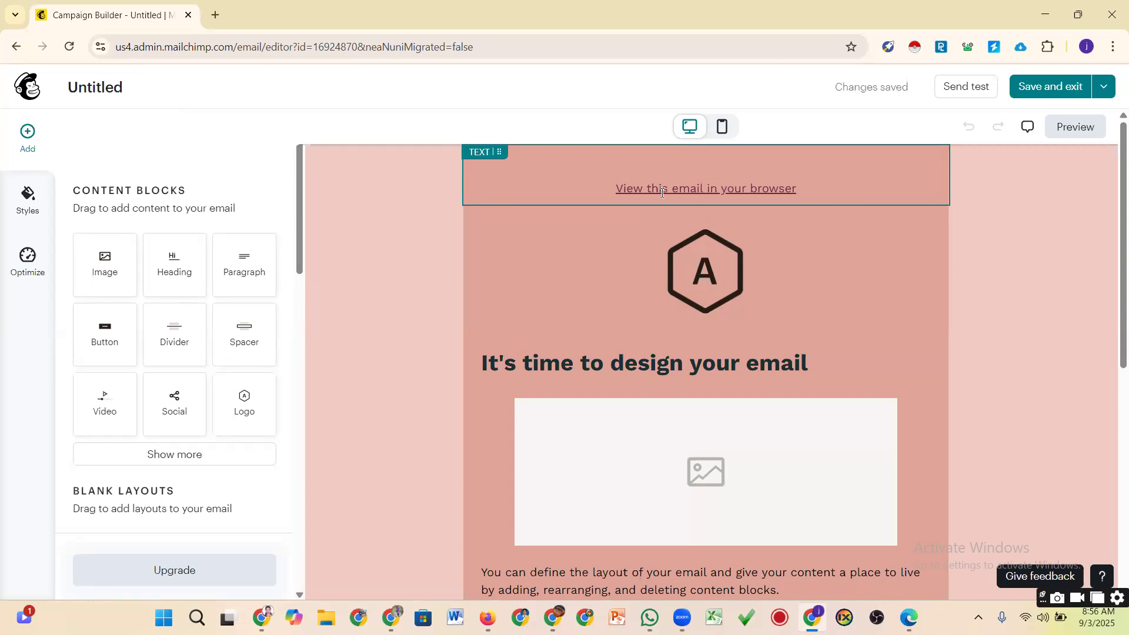
Delete the "View this email in your browser" text block from the email's header
{"action": "left_click", "coordinate": [718, 200]}
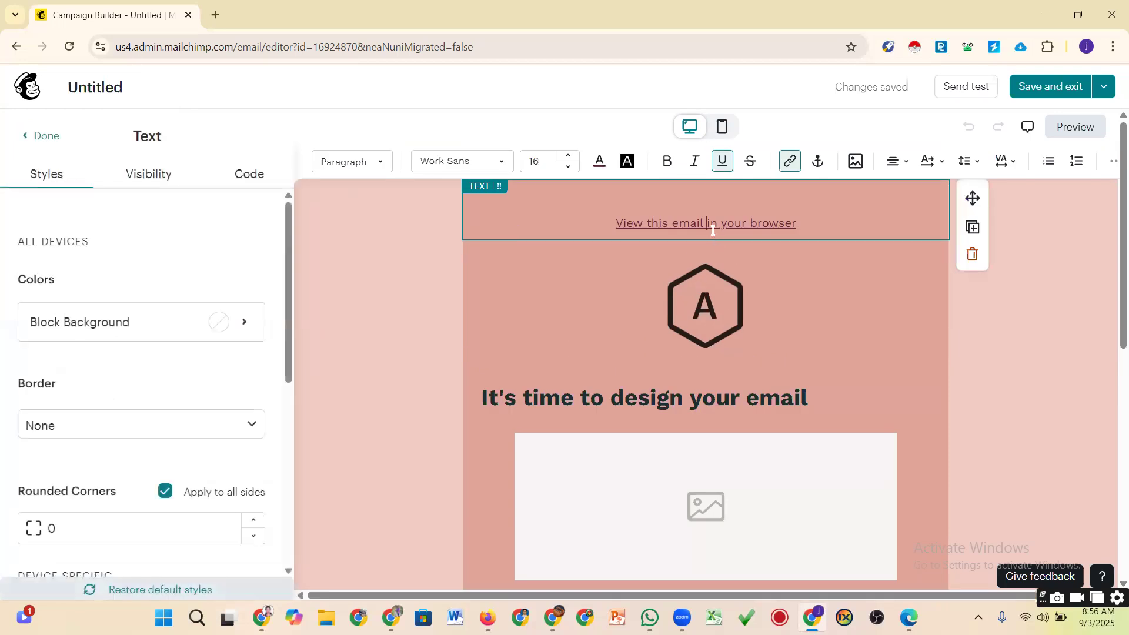
{"action": "left_click_drag", "start_coordinate": [764, 212], "coordinate": [786, 231]}
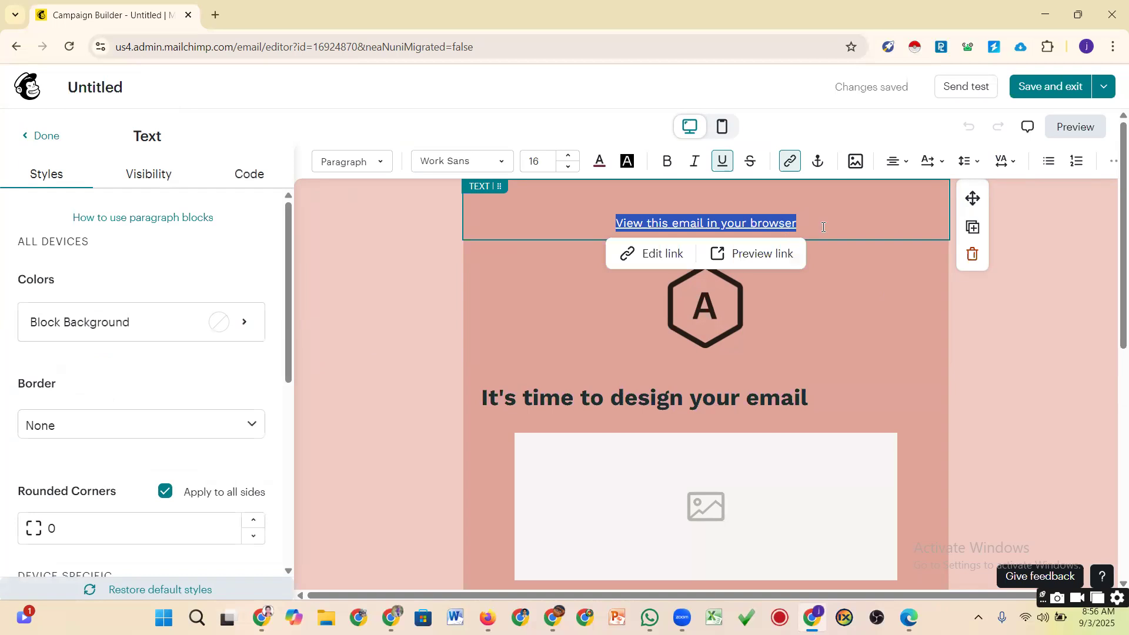
{"action": "left_click", "coordinate": [976, 261]}
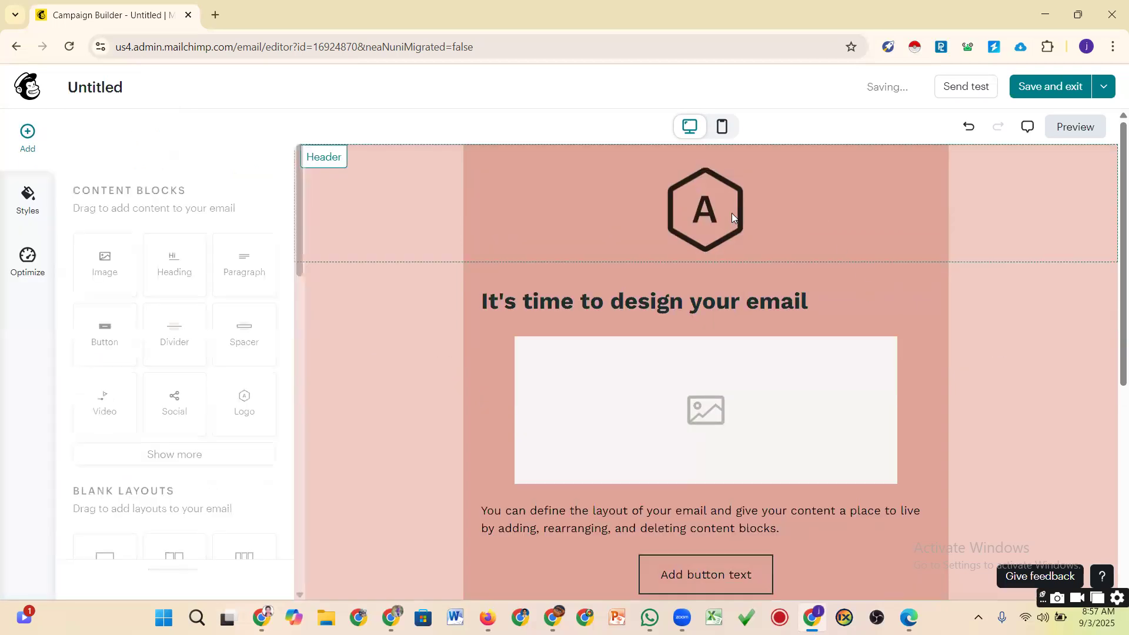
Start an image upload for the header's logo block and look through the Lightshot folder for a suitable logo
{"action": "left_click", "coordinate": [733, 198]}
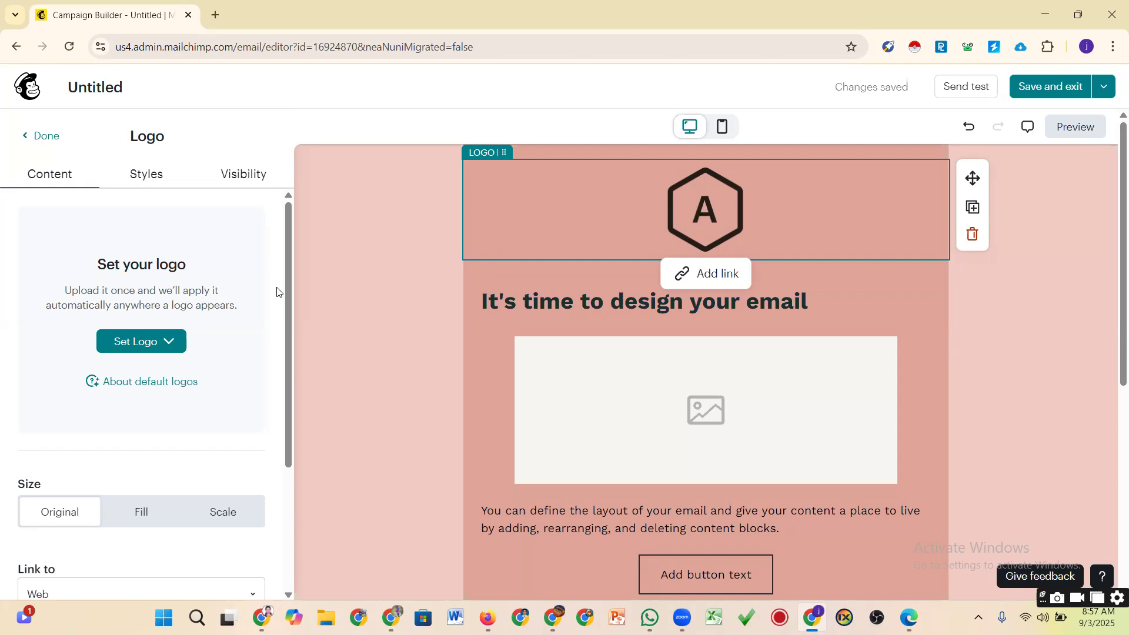
{"action": "left_click", "coordinate": [167, 342]}
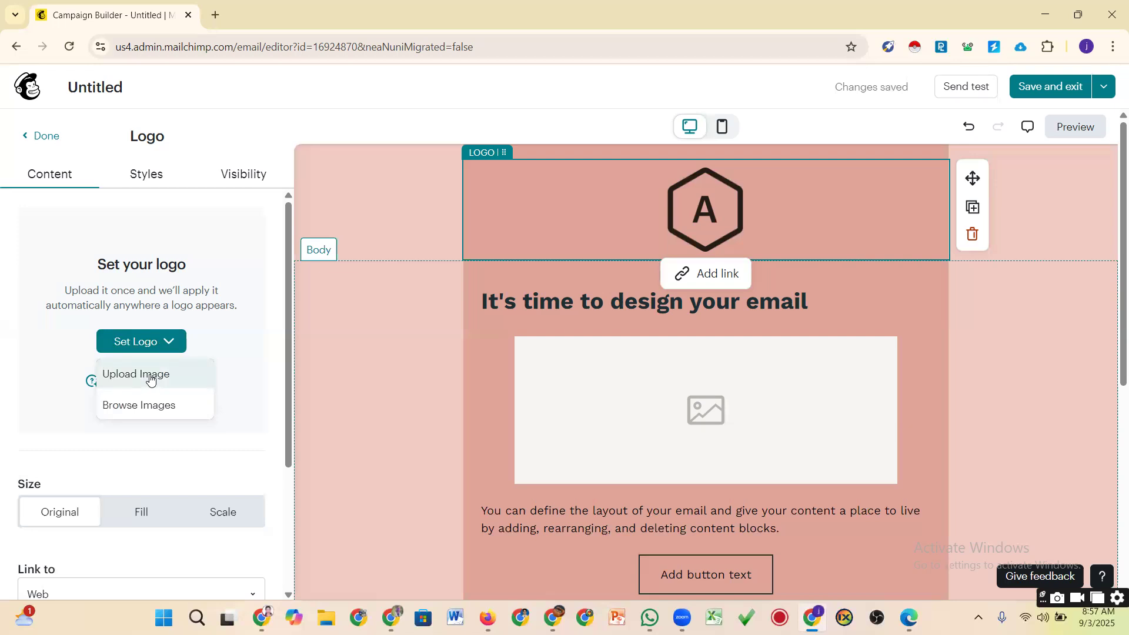
{"action": "left_click", "coordinate": [170, 375]}
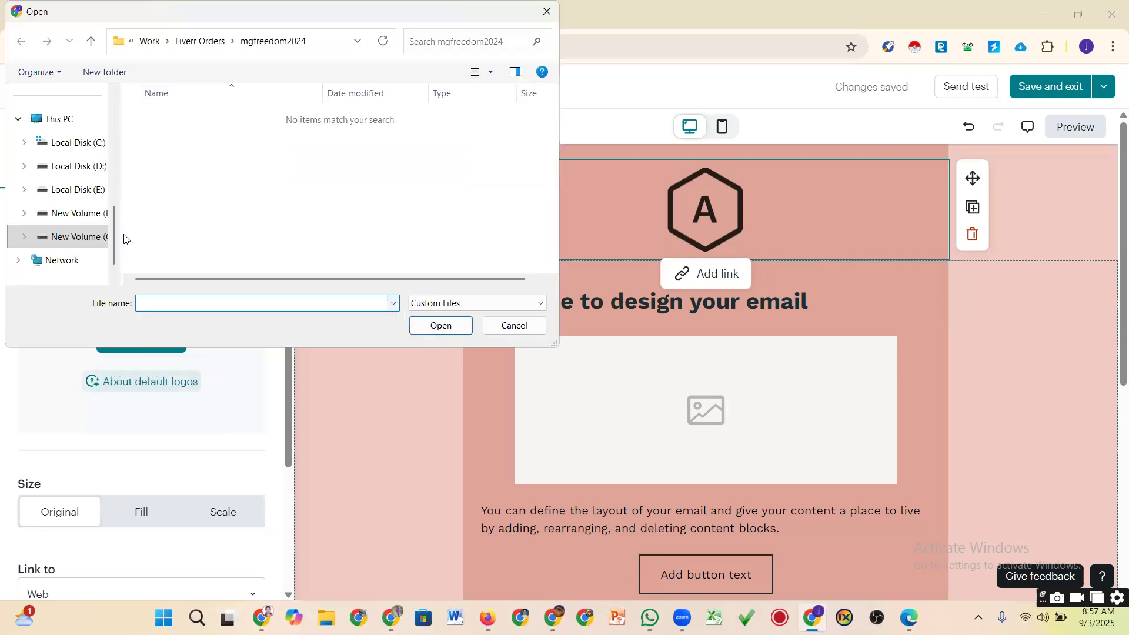
{"action": "left_click_drag", "start_coordinate": [112, 227], "coordinate": [112, 156]}
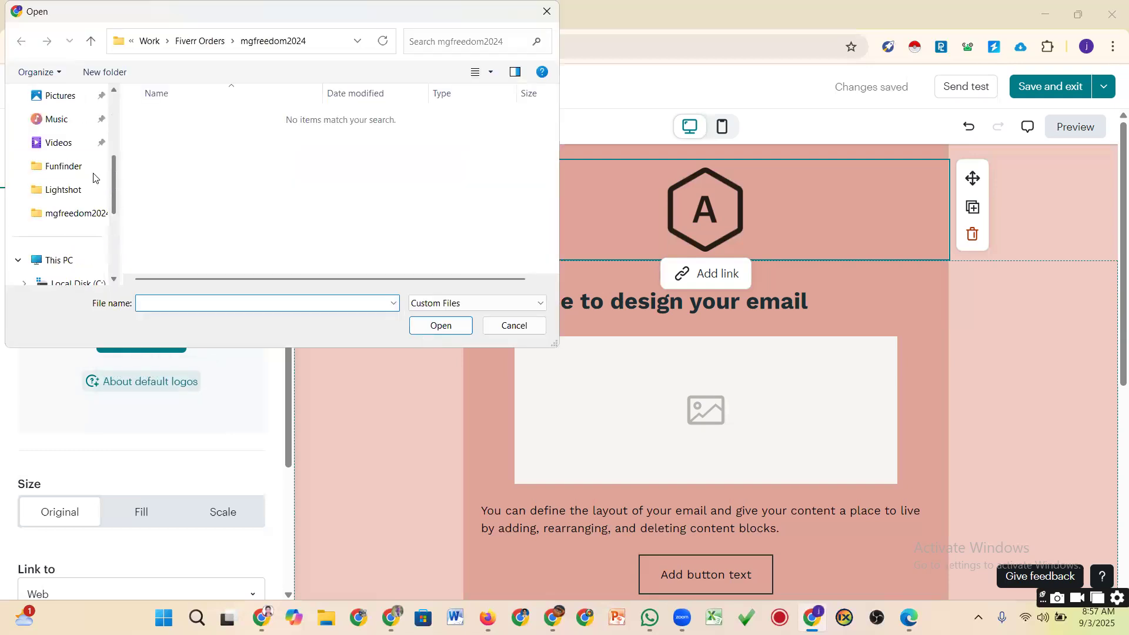
{"action": "left_click", "coordinate": [62, 188]}
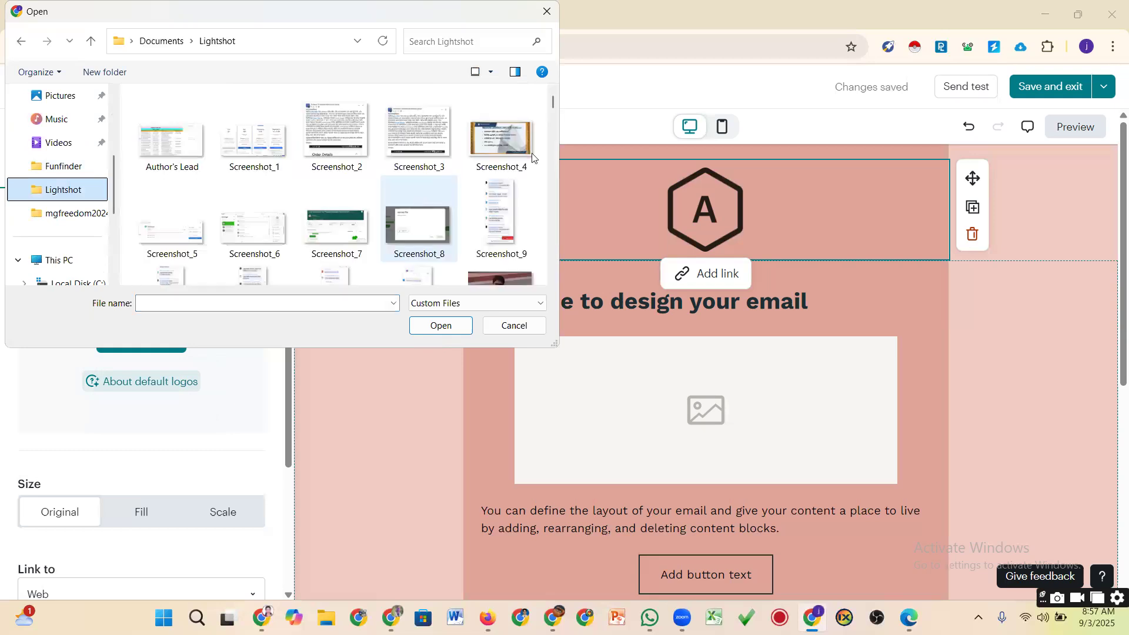
{"action": "left_click_drag", "start_coordinate": [552, 105], "coordinate": [528, 194]}
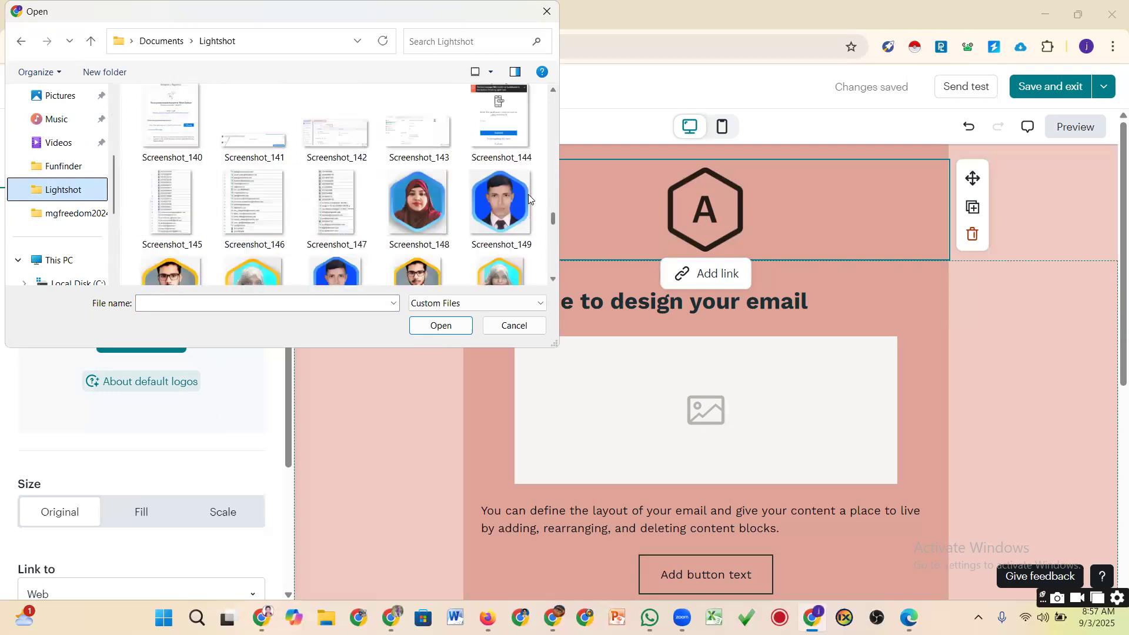
{"action": "scroll", "coordinate": [528, 194], "scroll_direction": "up", "scroll_amount": 5}
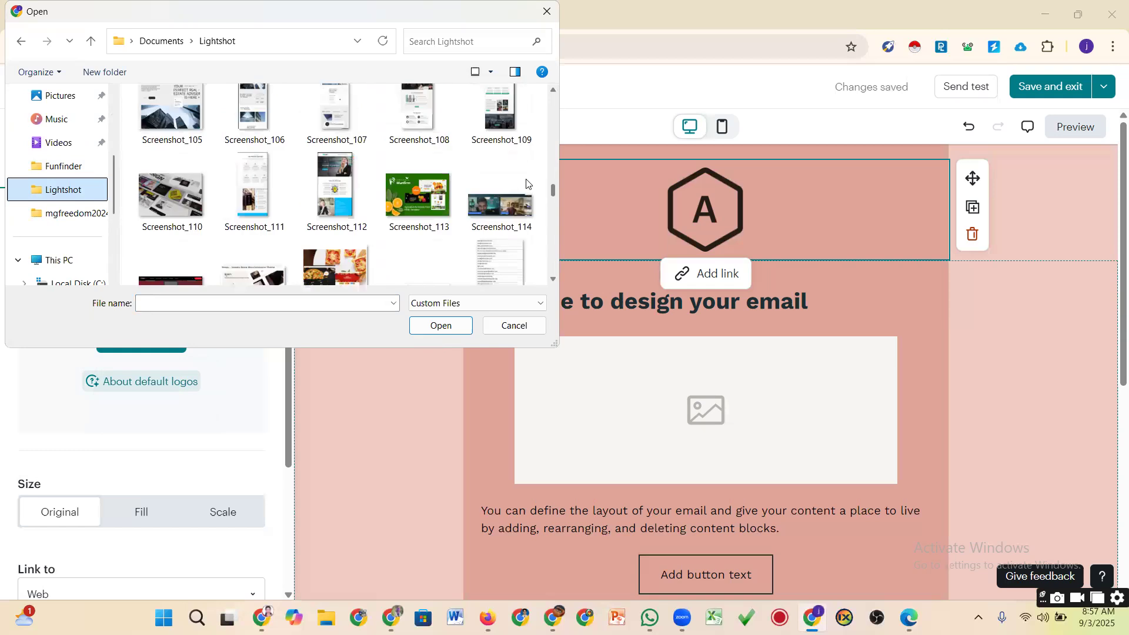
{"action": "scroll", "coordinate": [528, 192], "scroll_direction": "up", "scroll_amount": 4}
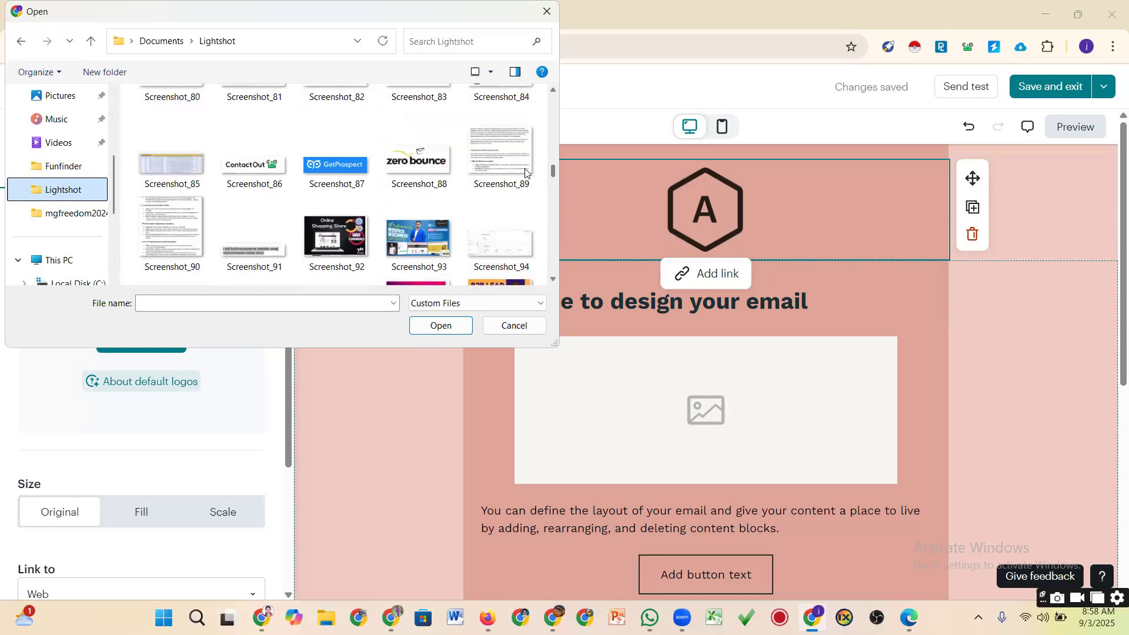
{"action": "scroll", "coordinate": [527, 165], "scroll_direction": "up", "scroll_amount": 3}
{"action": "scroll", "coordinate": [527, 149], "scroll_direction": "up", "scroll_amount": 4}
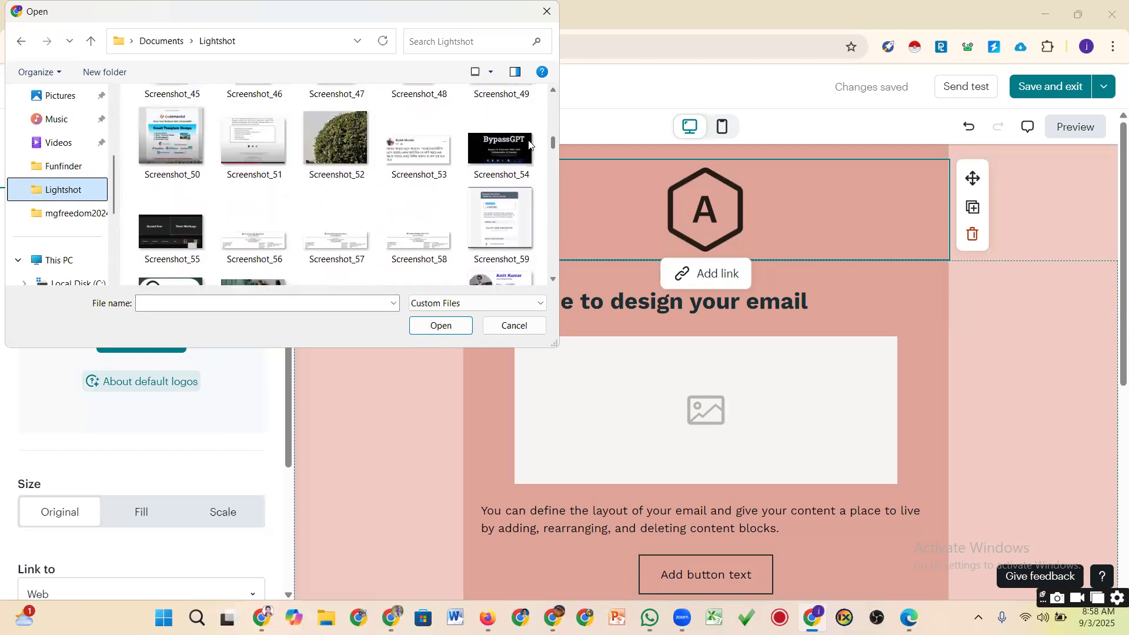
{"action": "scroll", "coordinate": [529, 135], "scroll_direction": "up", "scroll_amount": 2}
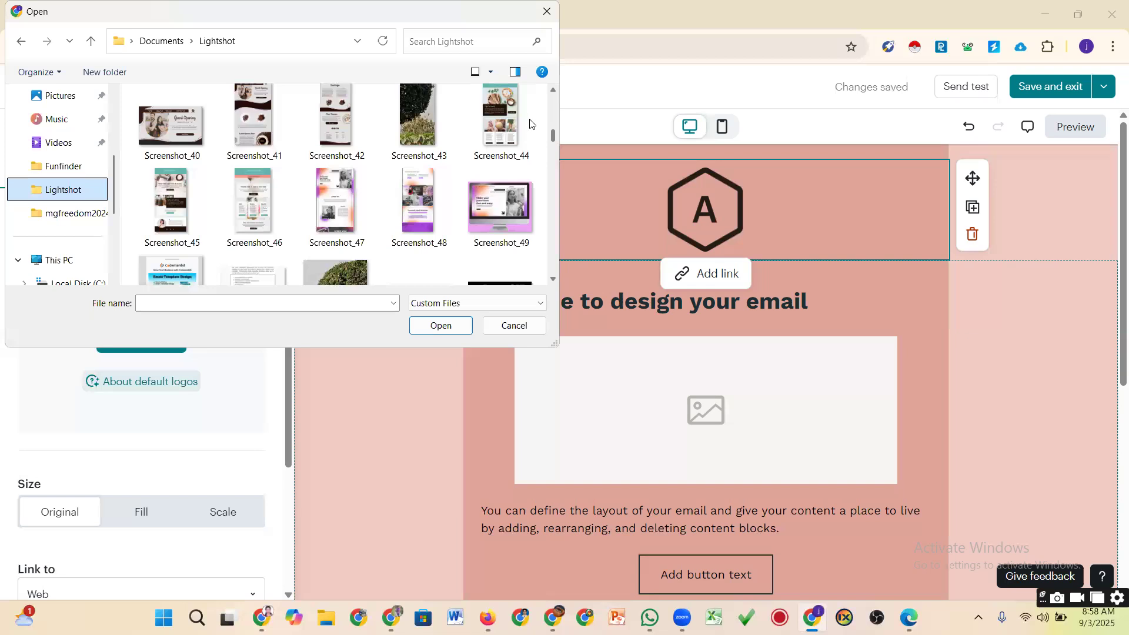
{"action": "scroll", "coordinate": [535, 125], "scroll_direction": "up", "scroll_amount": 3}
{"action": "scroll", "coordinate": [542, 112], "scroll_direction": "up", "scroll_amount": 4}
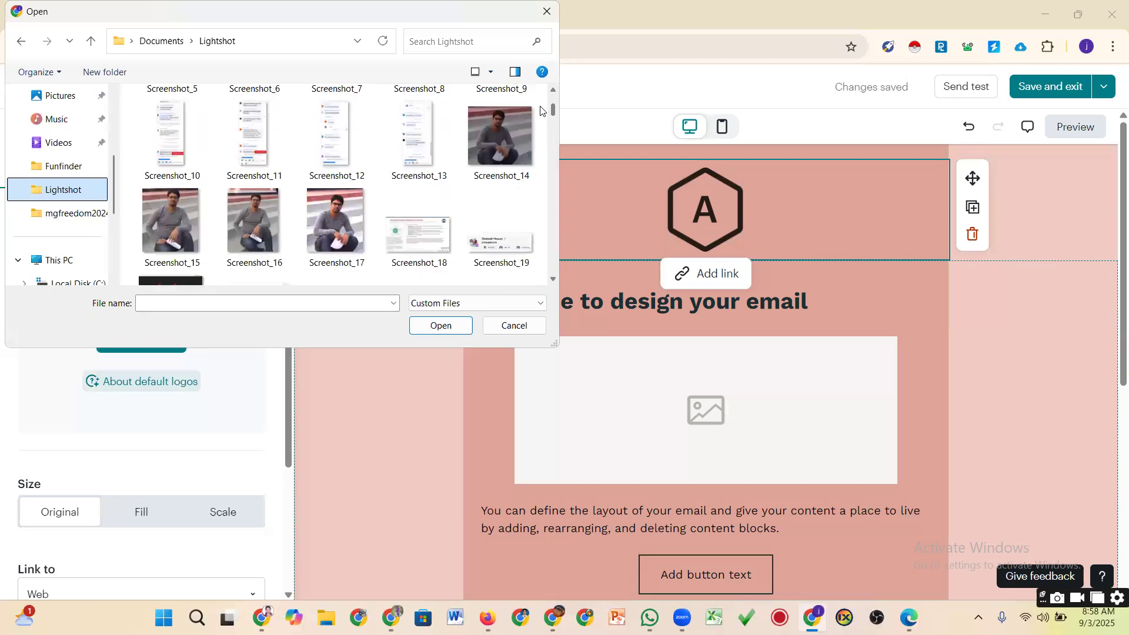
{"action": "left_click", "coordinate": [547, 13]}
{"action": "key", "text": "ctrl+t"}
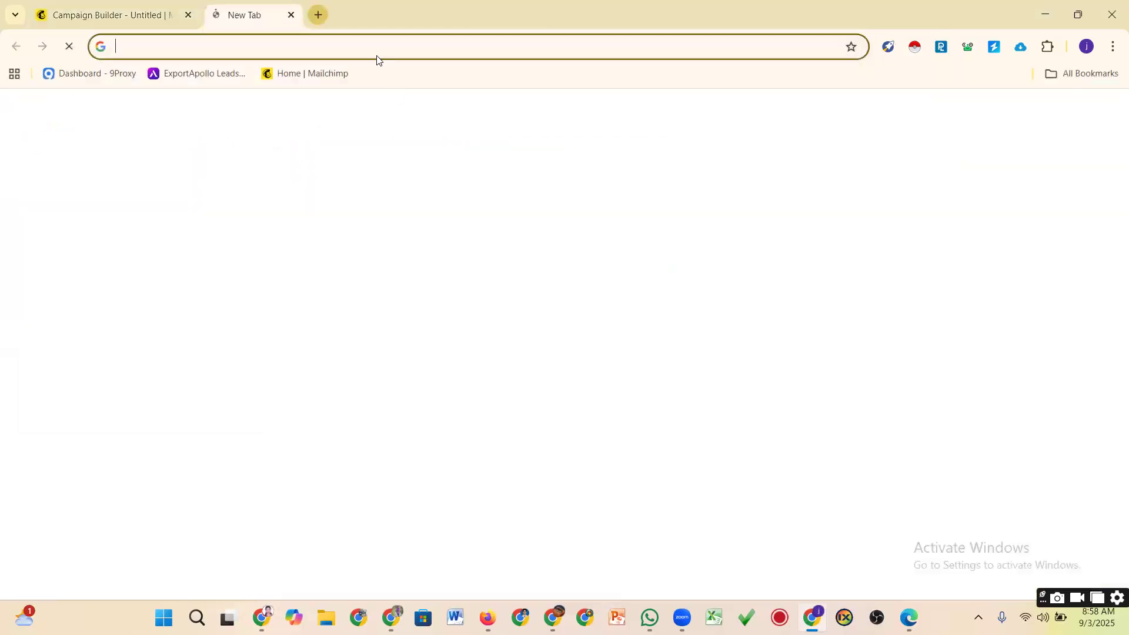
{"action": "left_click", "coordinate": [374, 47]}
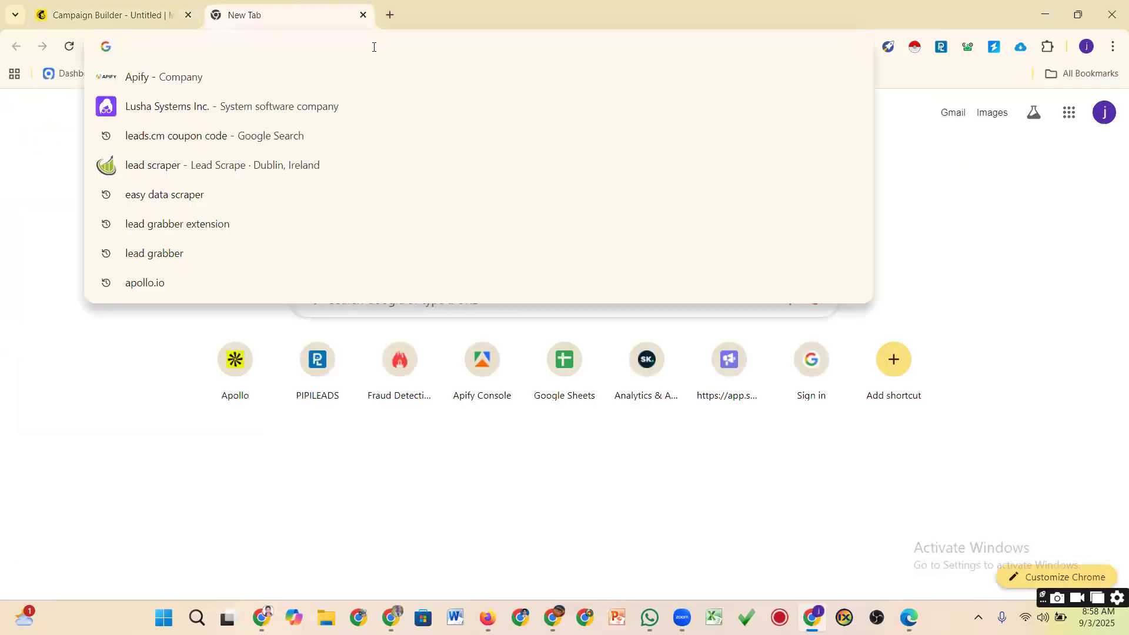
{"action": "type", "text": "te"}
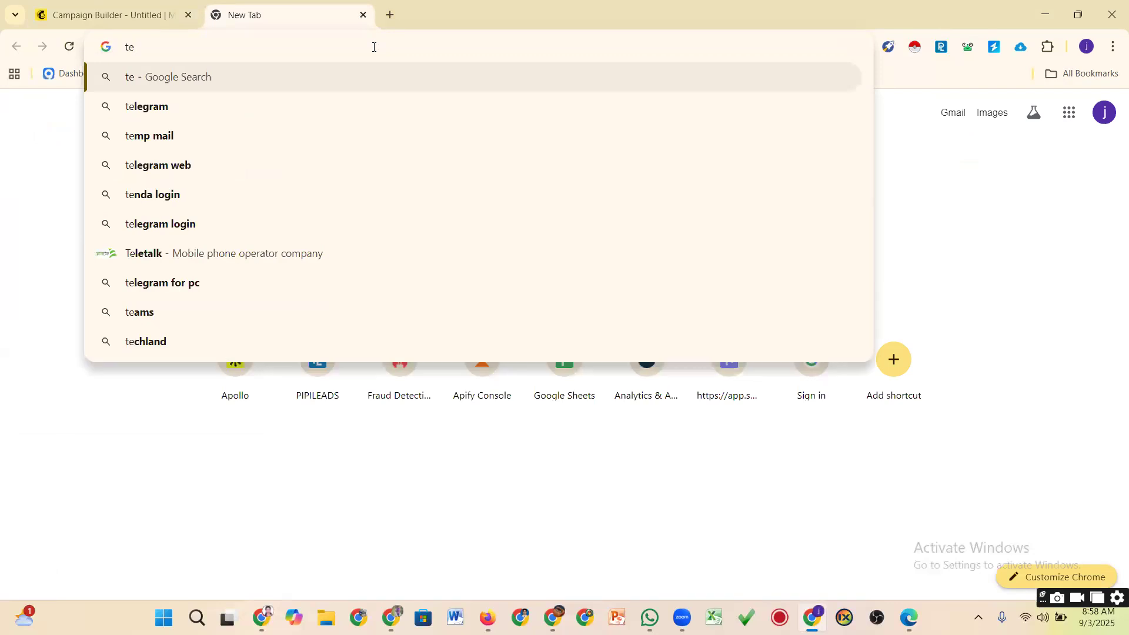
{"action": "type", "text": "c"}
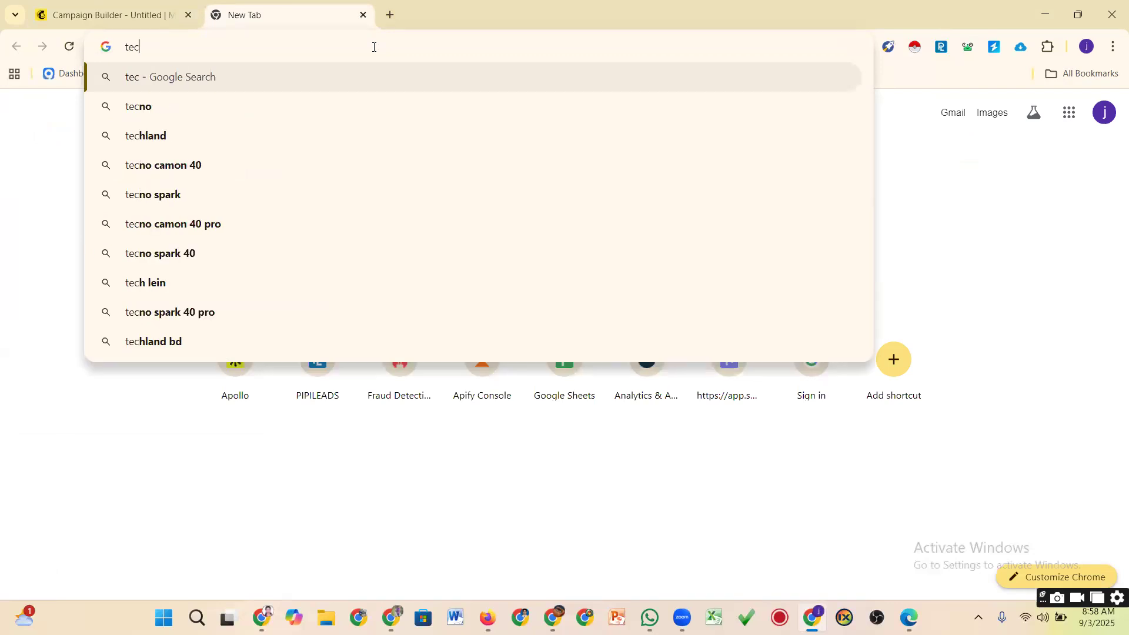
{"action": "key", "text": "BackSpace"}
{"action": "key", "text": "BackSpace"}
{"action": "key", "text": "BackSpace"}
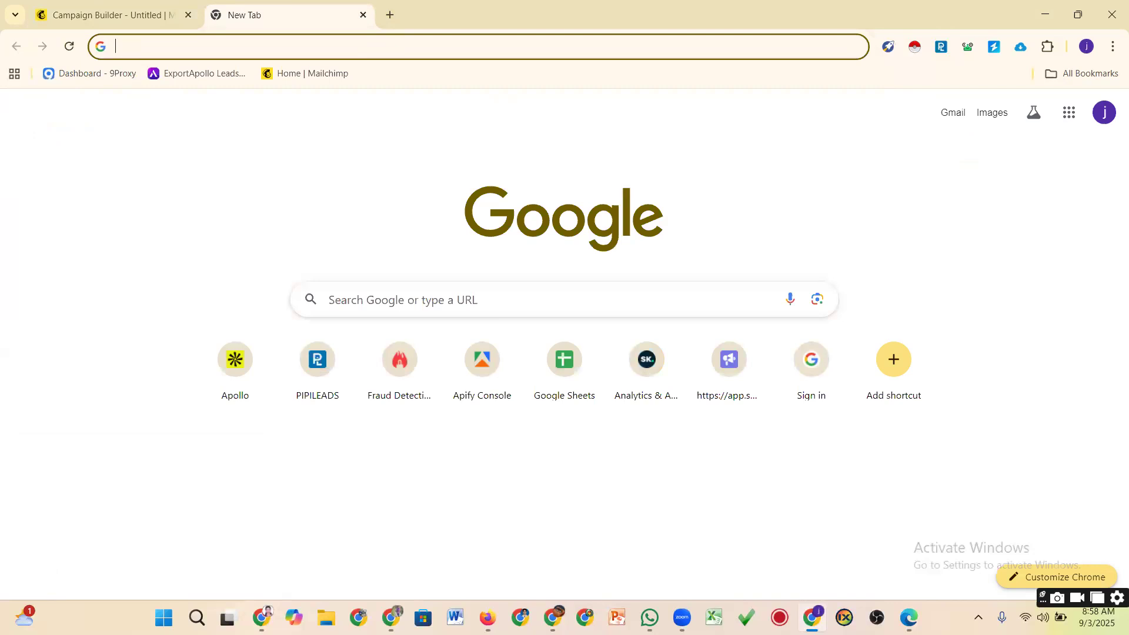
Switch to the other Chrome window and open the website technicalitinstitute.com
{"action": "key", "text": "alt+Tab"}
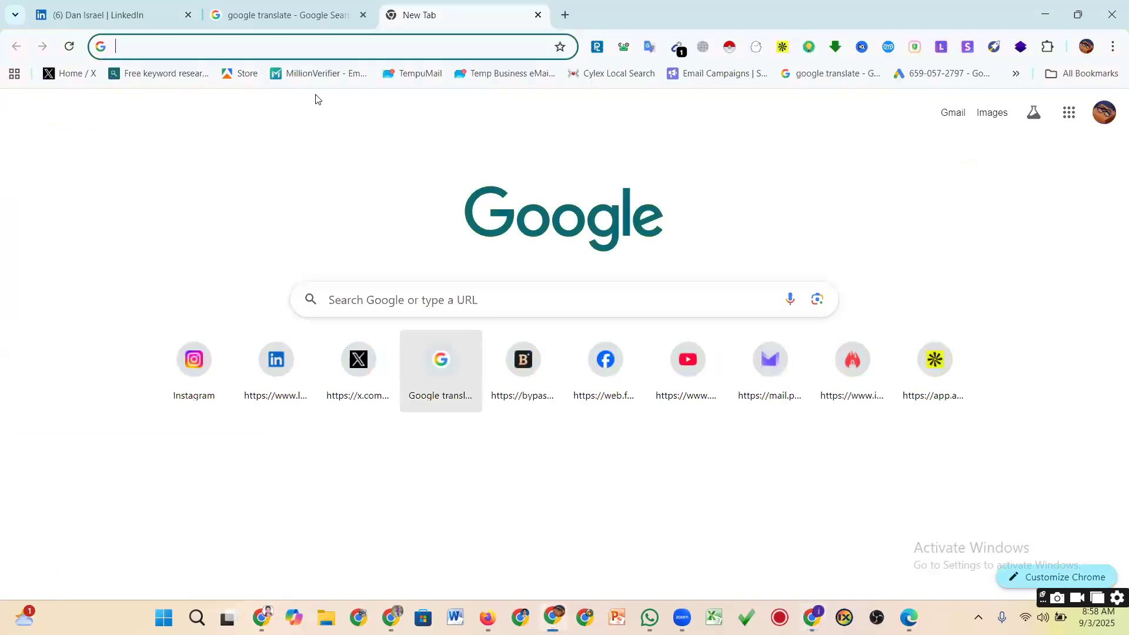
{"action": "left_click", "coordinate": [291, 41]}
{"action": "type", "text": "te"}
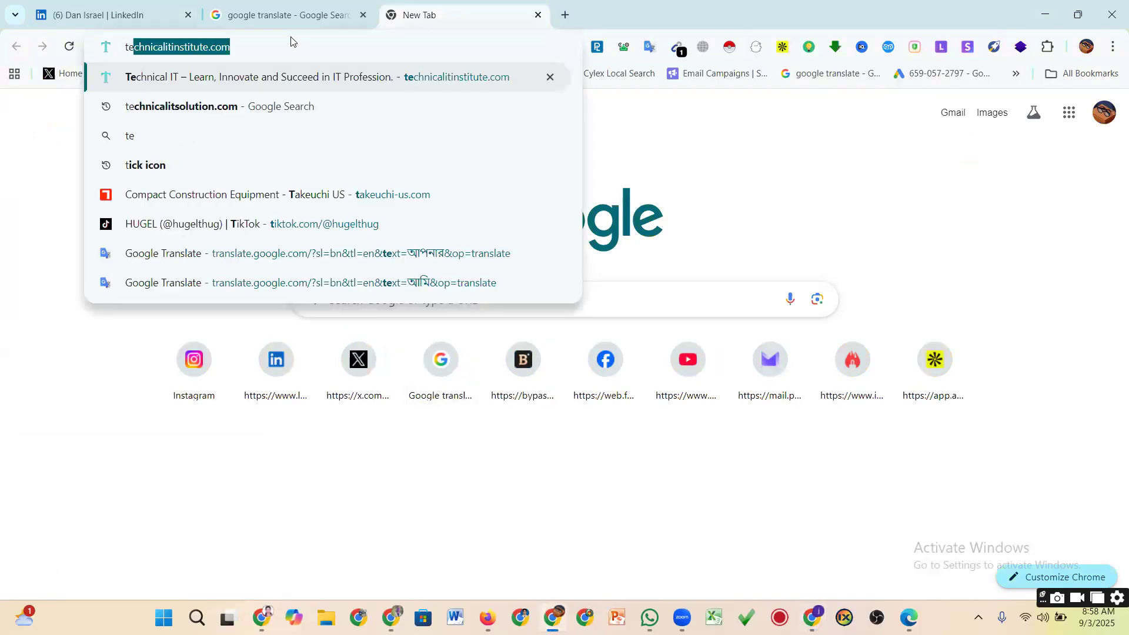
{"action": "key", "text": "Return"}
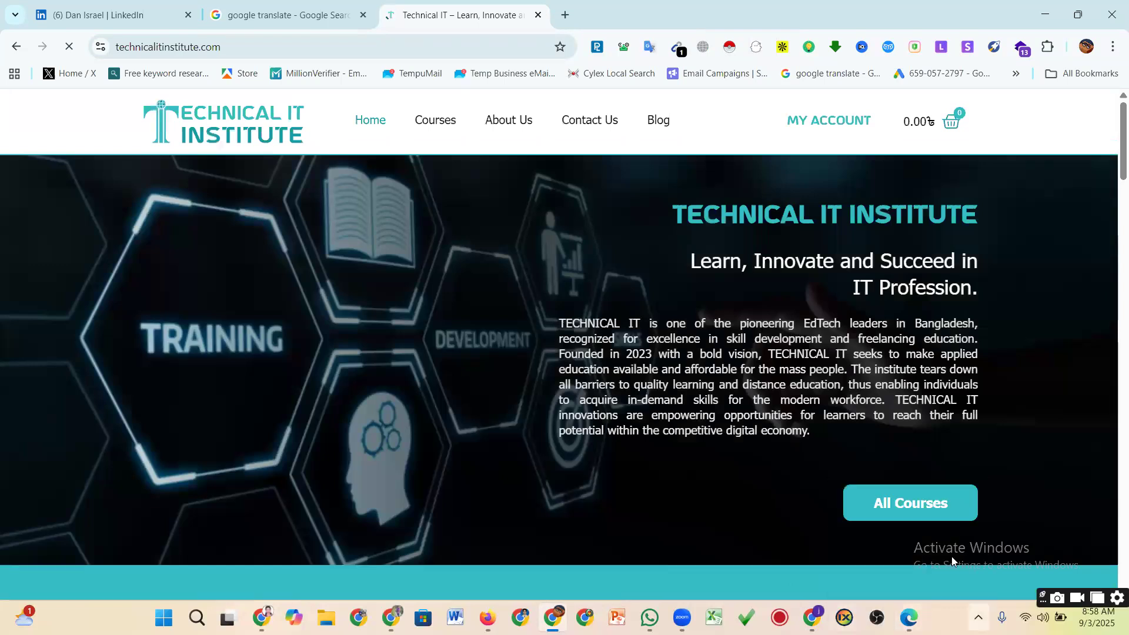
Capture the Technical IT Institute logo in the site's header as a screenshot of about 315 × 97 px and copy it
{"action": "left_click", "coordinate": [978, 616]}
{"action": "left_click", "coordinate": [948, 546]}
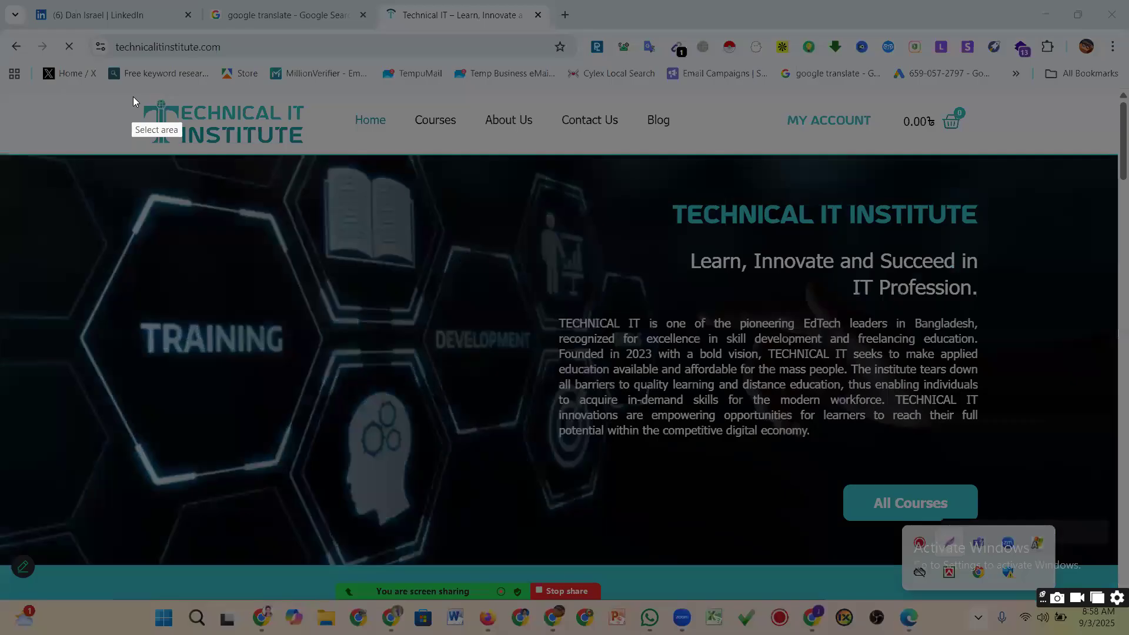
{"action": "left_click_drag", "start_coordinate": [131, 94], "coordinate": [316, 151]}
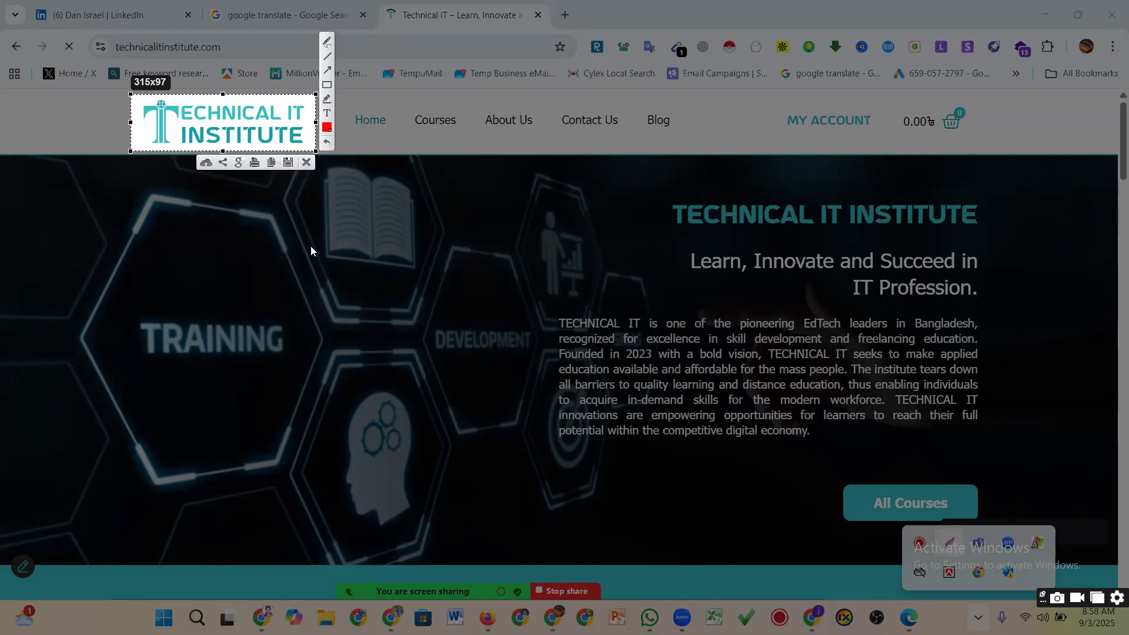
{"action": "key", "text": "ctrl+c"}
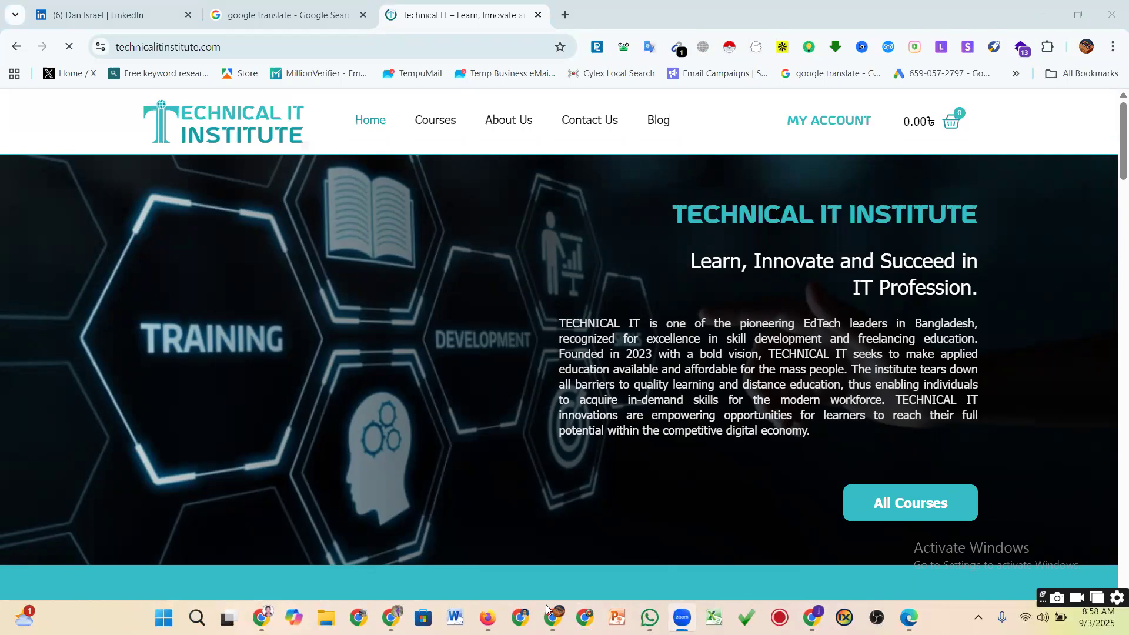
Switch to Firefox and open ChatGPT with an empty chat
{"action": "mouse_move", "coordinate": [548, 612]}
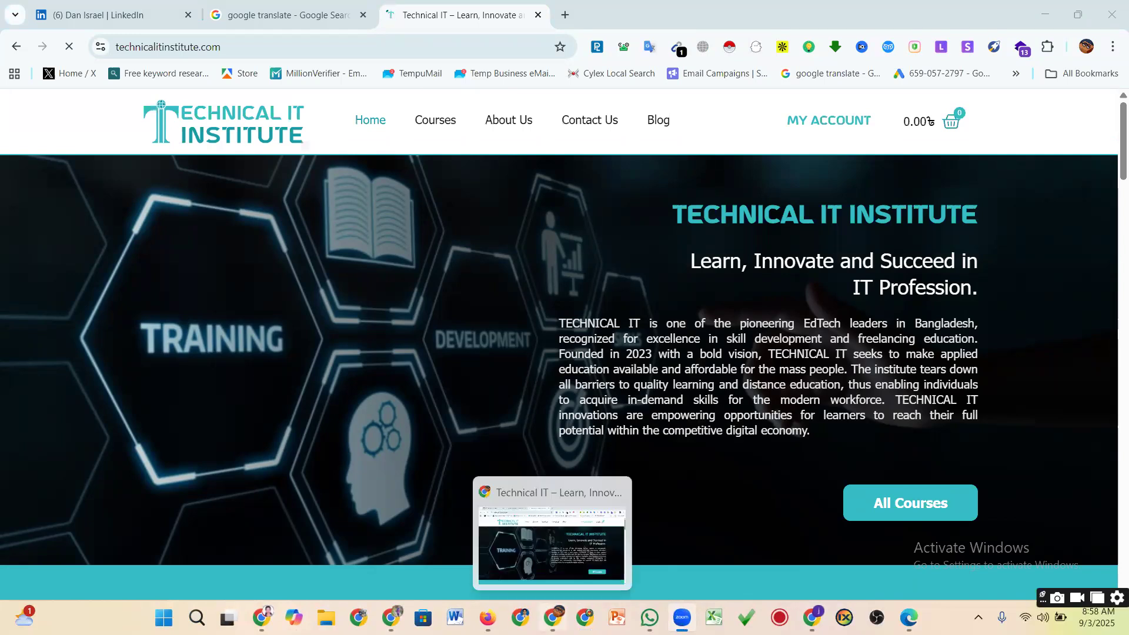
{"action": "left_click", "coordinate": [488, 617]}
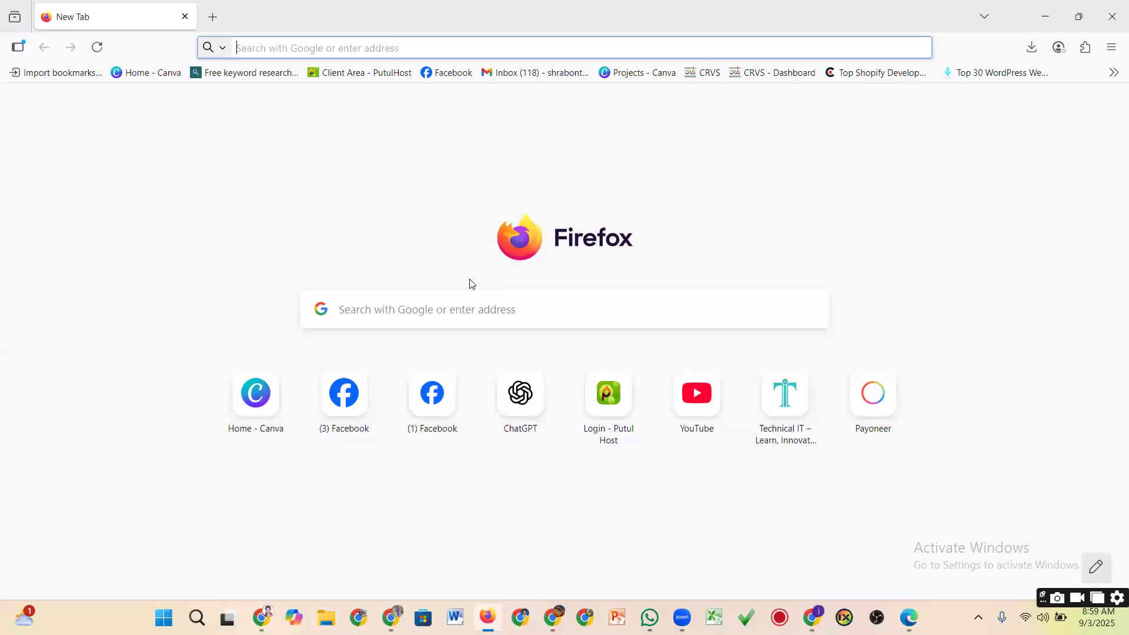
{"action": "left_click", "coordinate": [521, 399]}
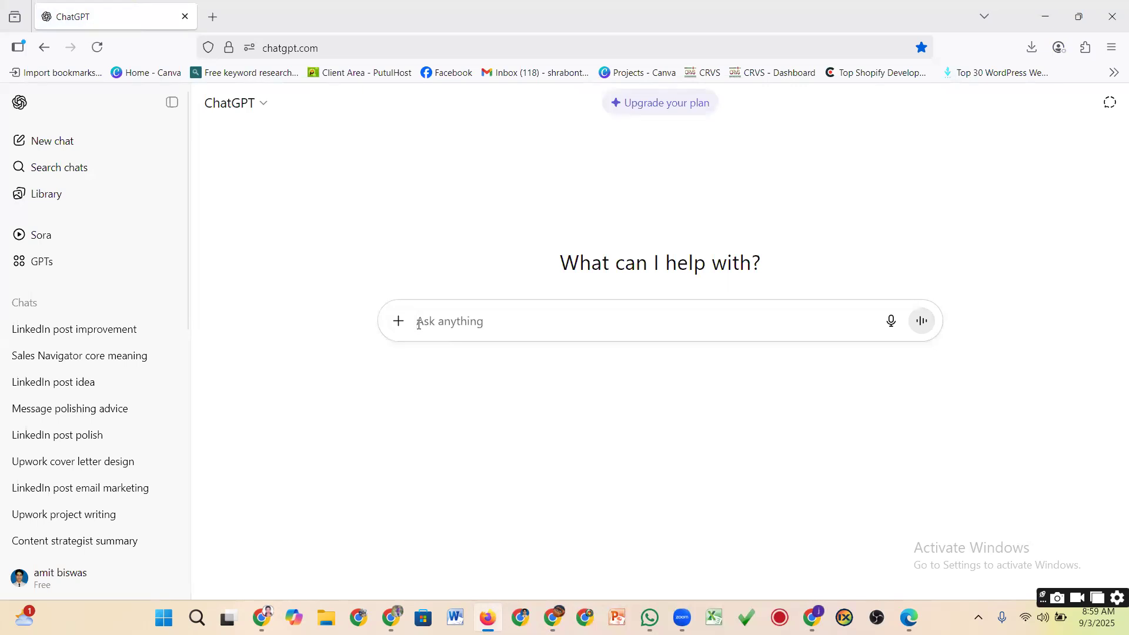
Enter the prompt text "Create a image:" in the empty ChatGPT chat
{"action": "type", "text": "Crea"}
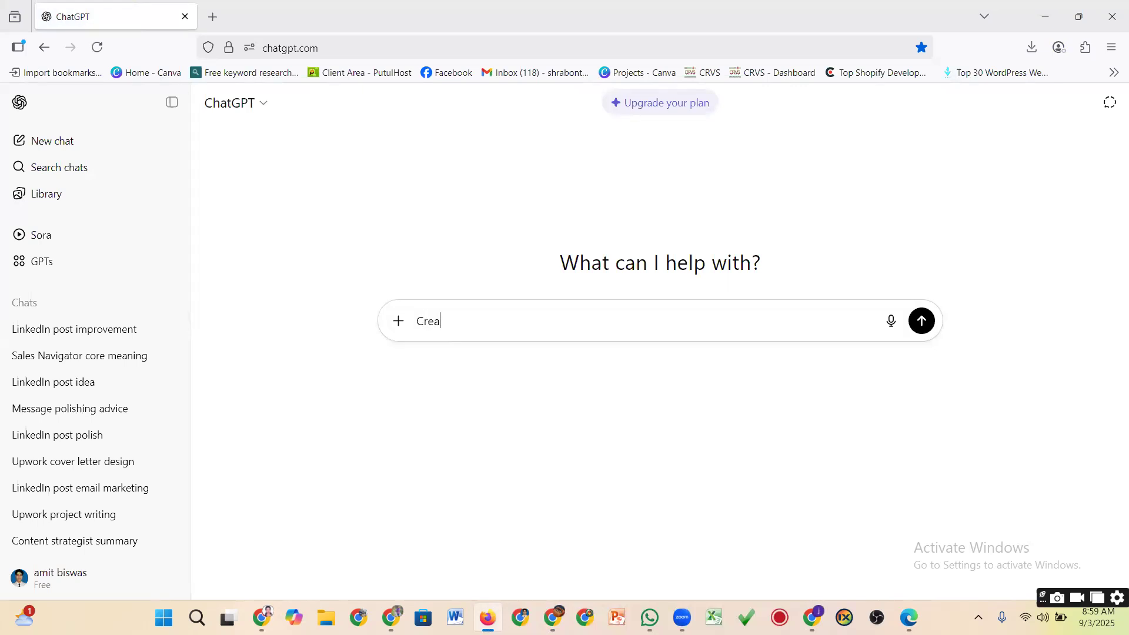
{"action": "type", "text": "te a"}
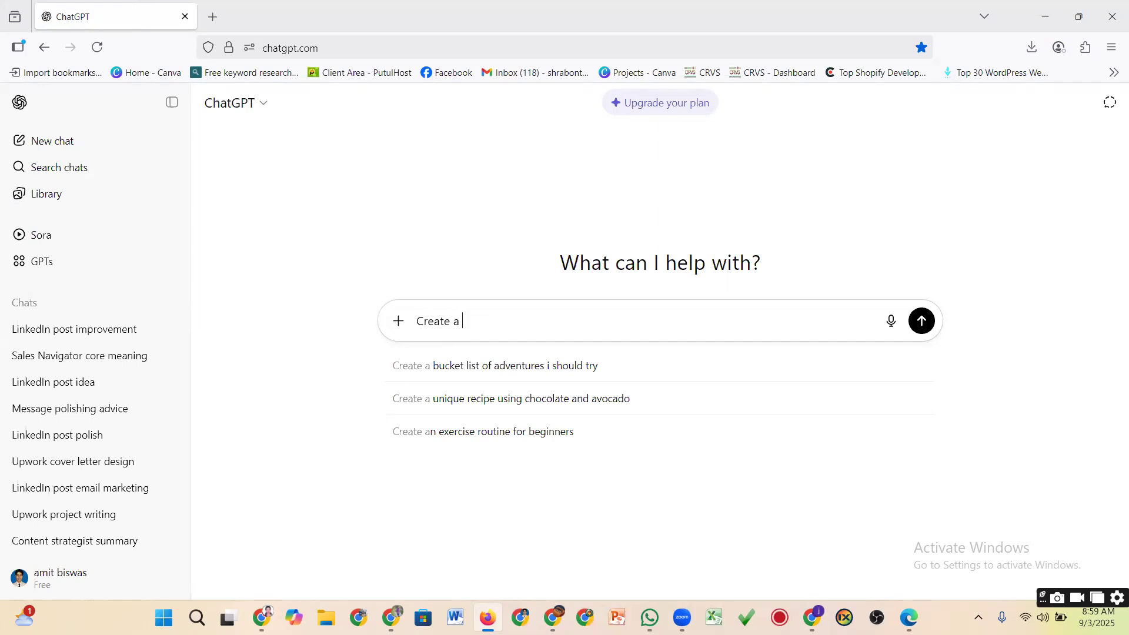
{"action": "type", "text": "i"}
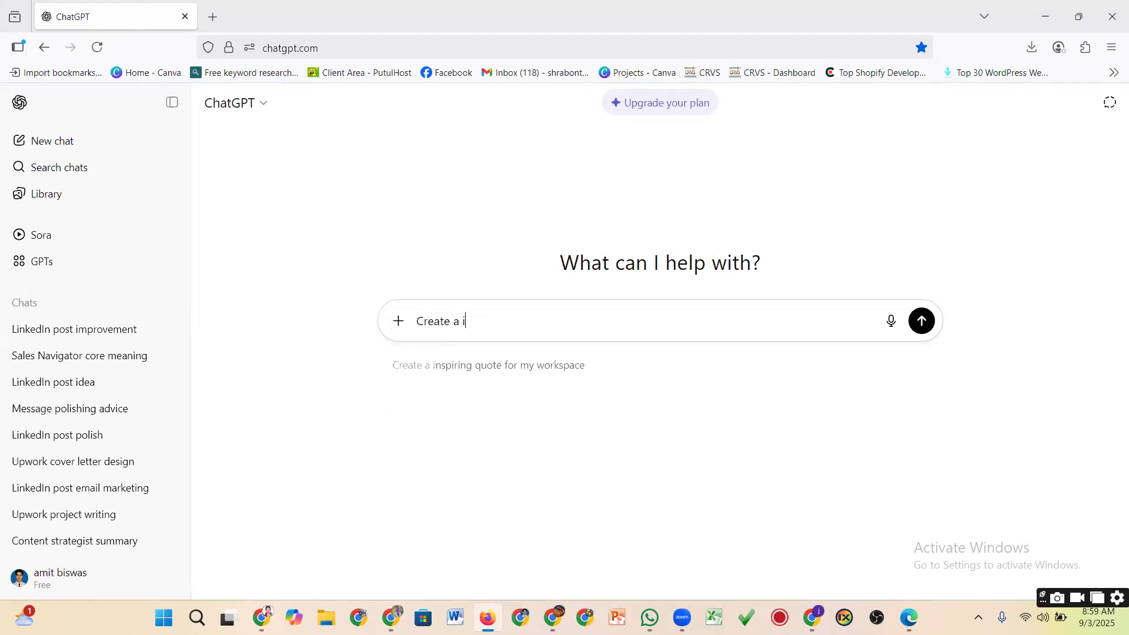
{"action": "type", "text": "mag"}
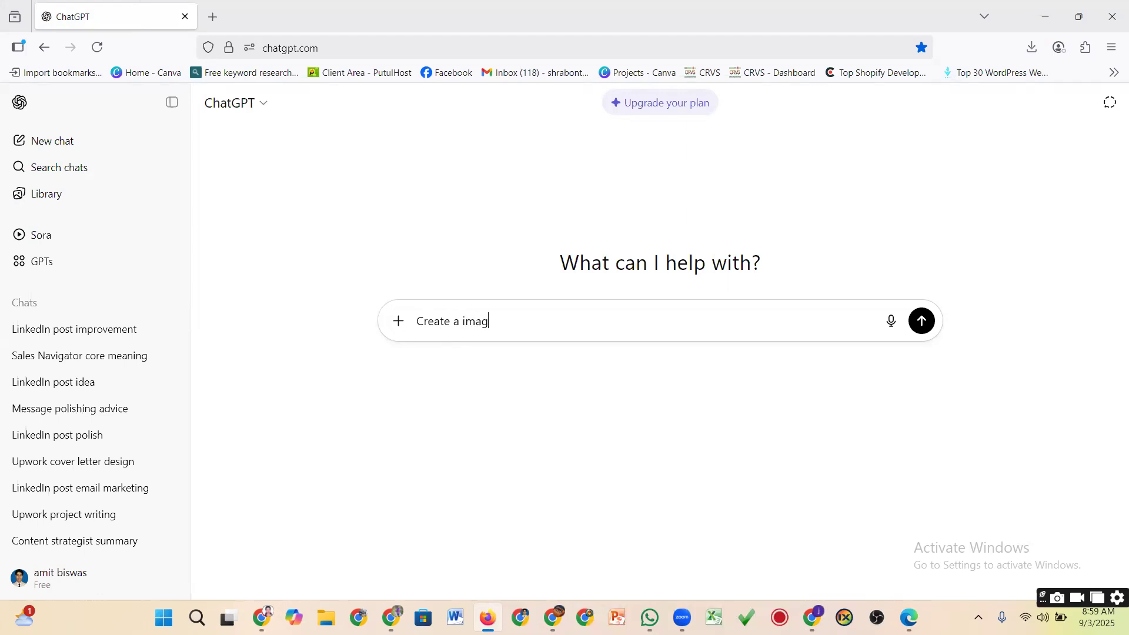
{"action": "type", "text": "e:"}
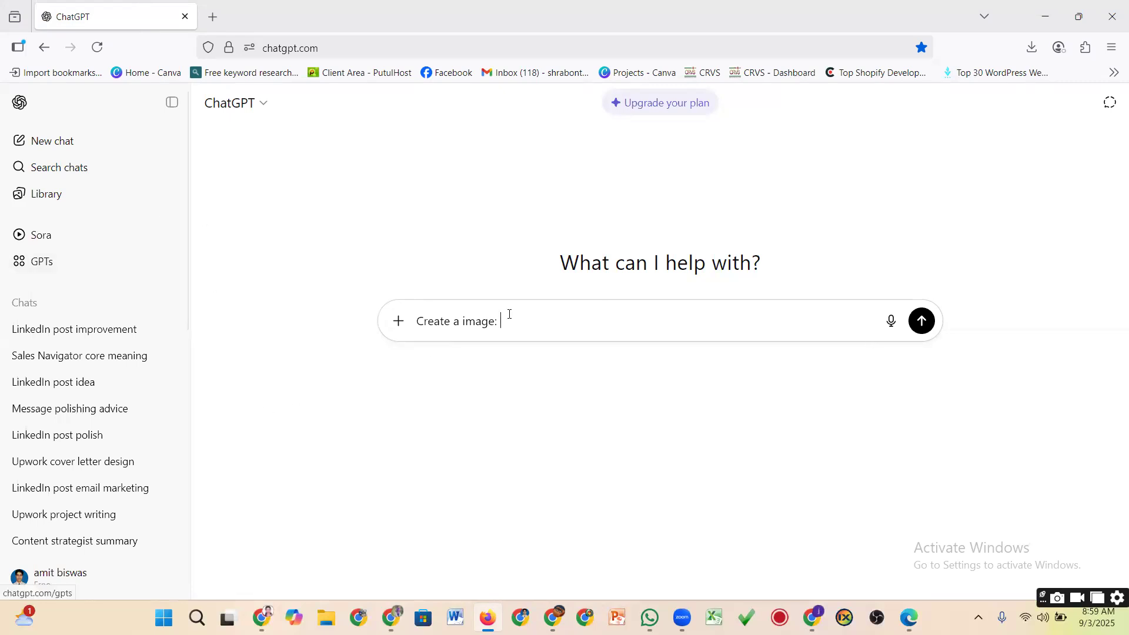
Attach the Technical IT Institute logo screenshot from the Lightshot folder to the image prompt and send it
{"action": "left_click", "coordinate": [397, 324]}
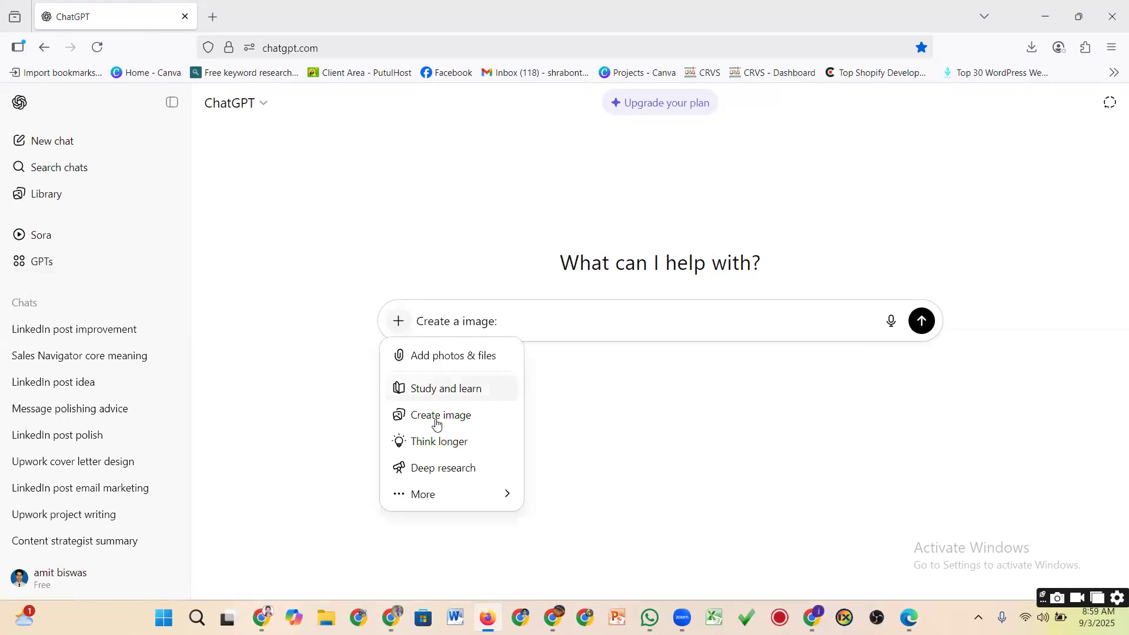
{"action": "left_click", "coordinate": [436, 358]}
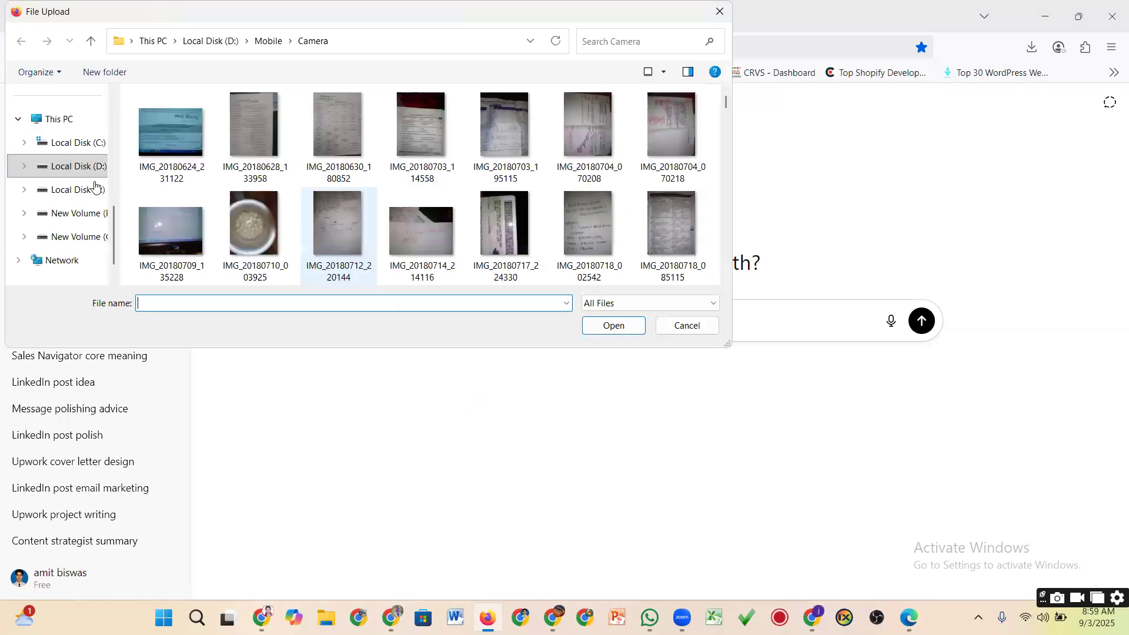
{"action": "scroll", "coordinate": [109, 185], "scroll_direction": "up", "scroll_amount": 2}
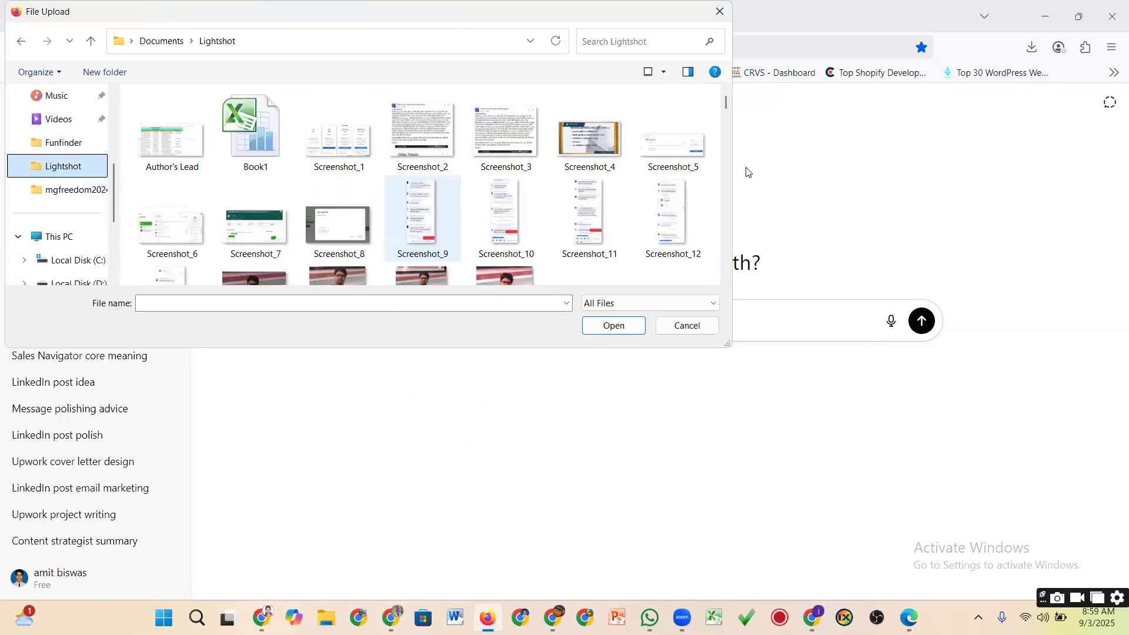
{"action": "left_click_drag", "start_coordinate": [726, 105], "coordinate": [346, 294]}
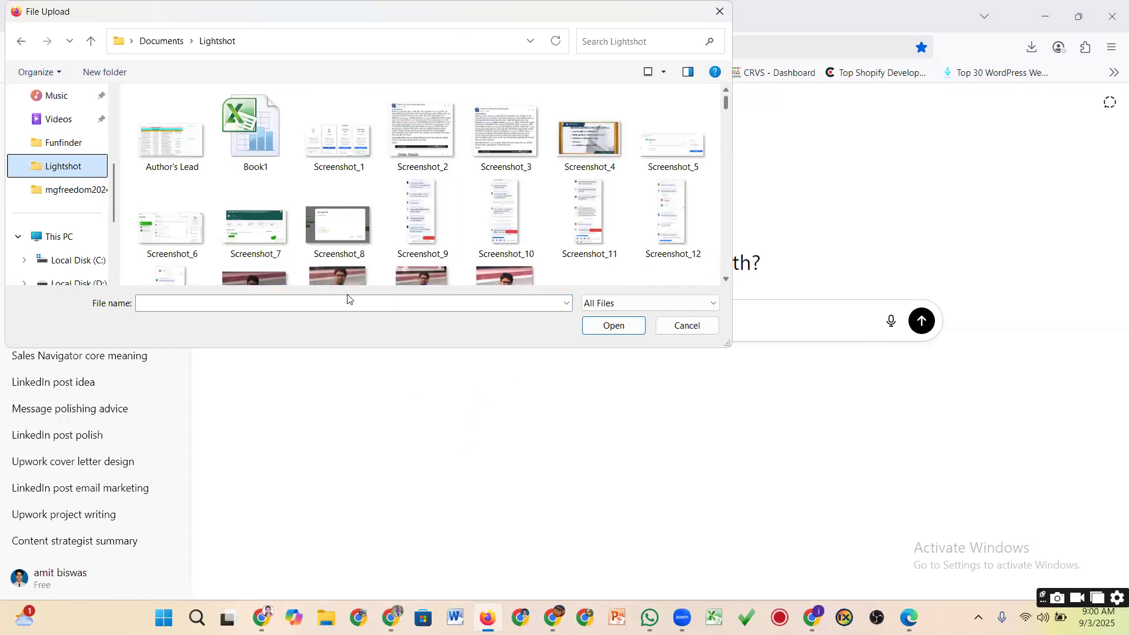
{"action": "left_click_drag", "start_coordinate": [726, 107], "coordinate": [727, 287]}
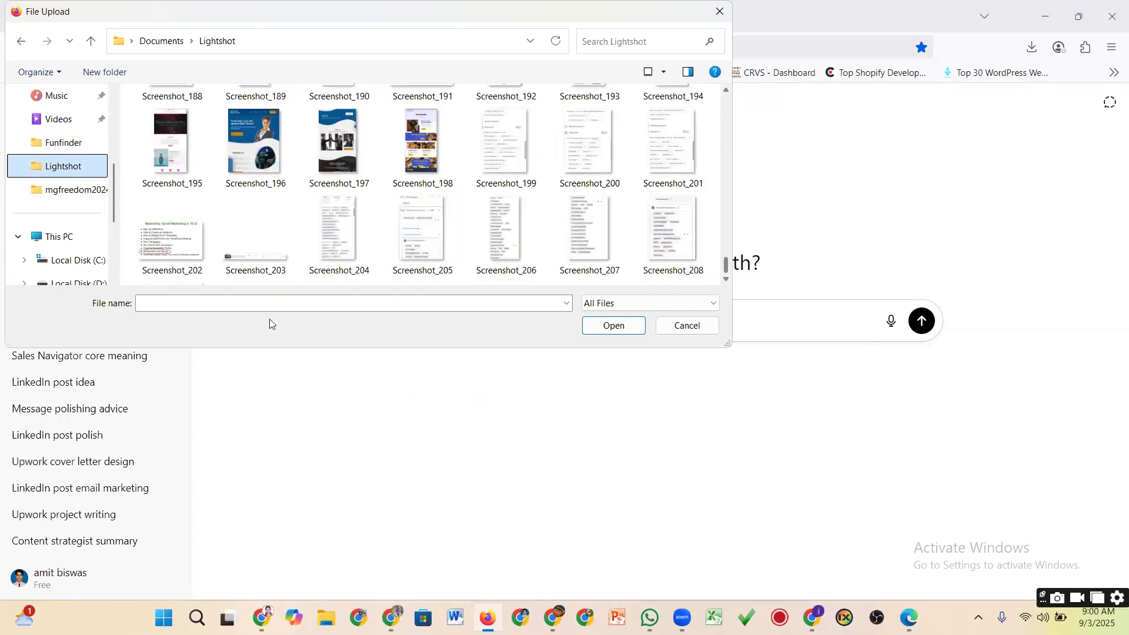
{"action": "scroll", "coordinate": [235, 271], "scroll_direction": "down", "scroll_amount": 1}
{"action": "left_click", "coordinate": [174, 261]}
{"action": "left_click", "coordinate": [599, 328]}
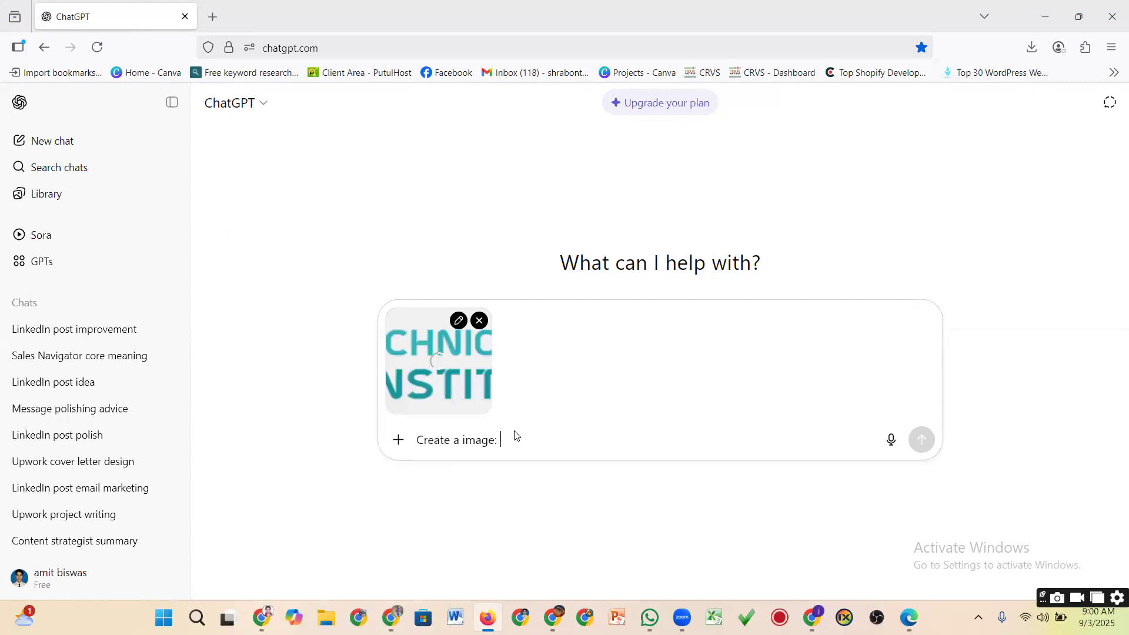
{"action": "type", "text": "Si"}
{"action": "key", "text": "BackSpace"}
{"action": "key", "text": "Return"}
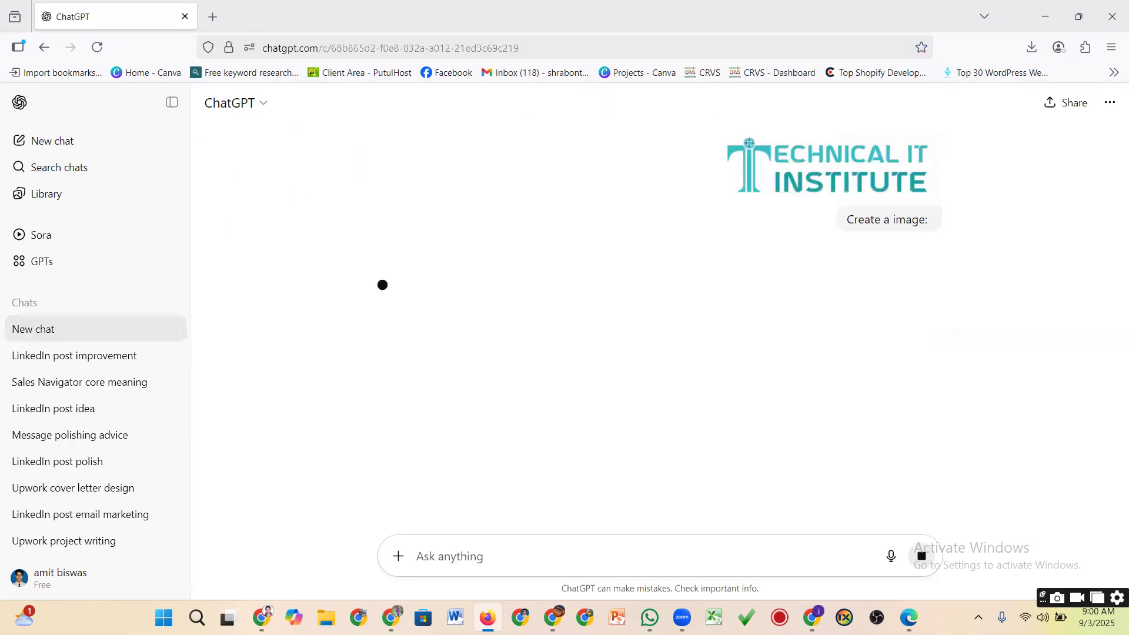
Write a follow-up prompt reading "Create a logo : Size 200: 70"
{"action": "type", "text": "Size"}
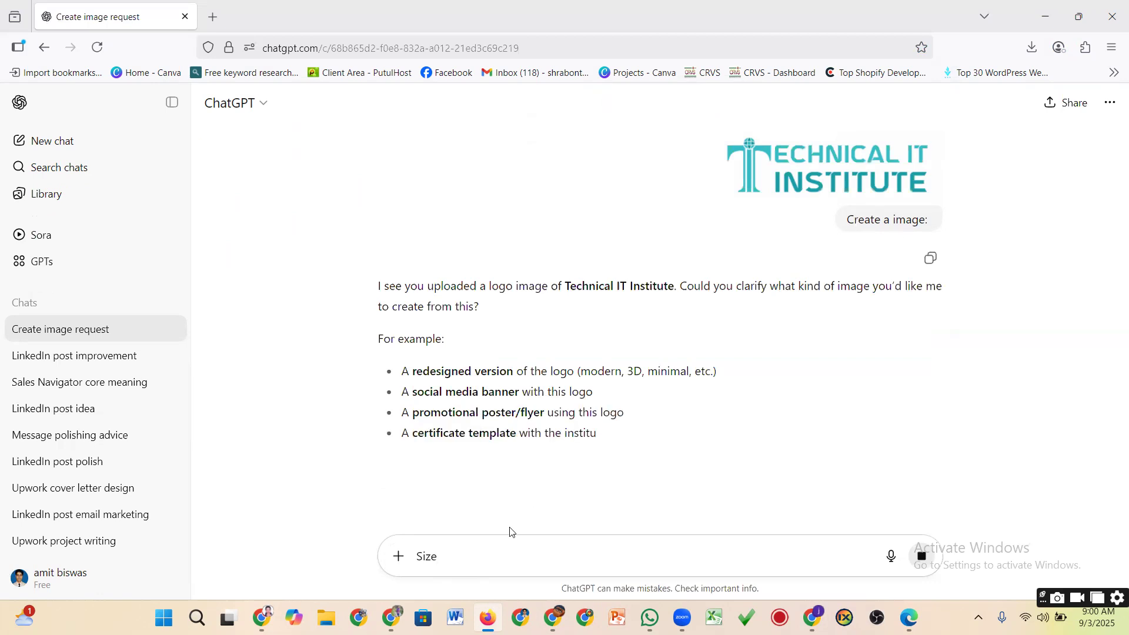
{"action": "key", "text": "ctrl+a"}
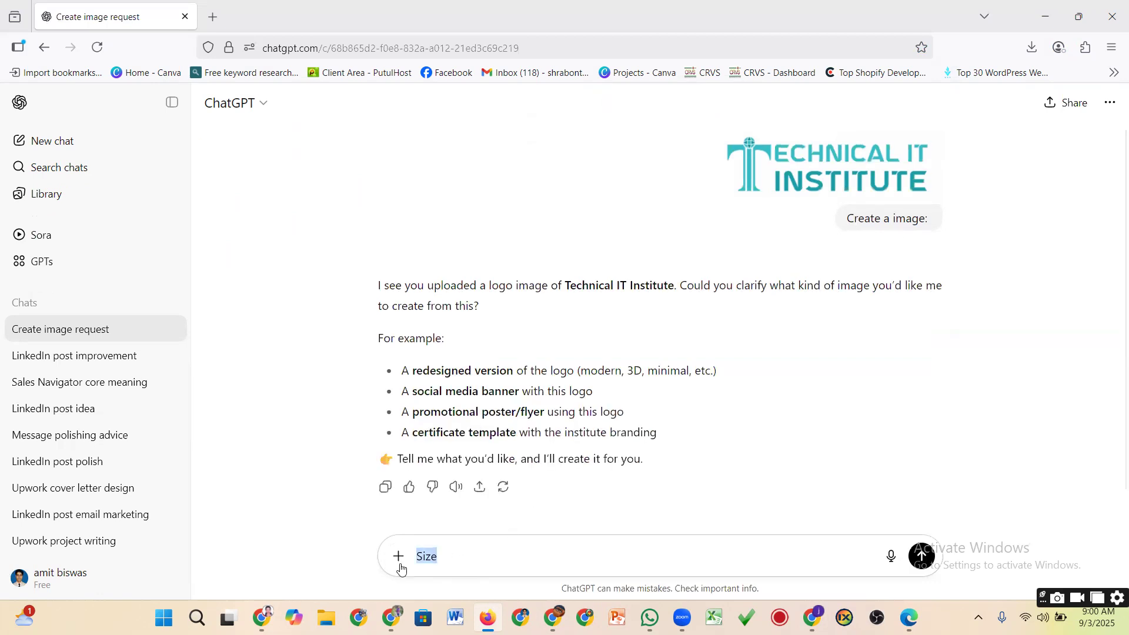
{"action": "key", "text": "BackSpace"}
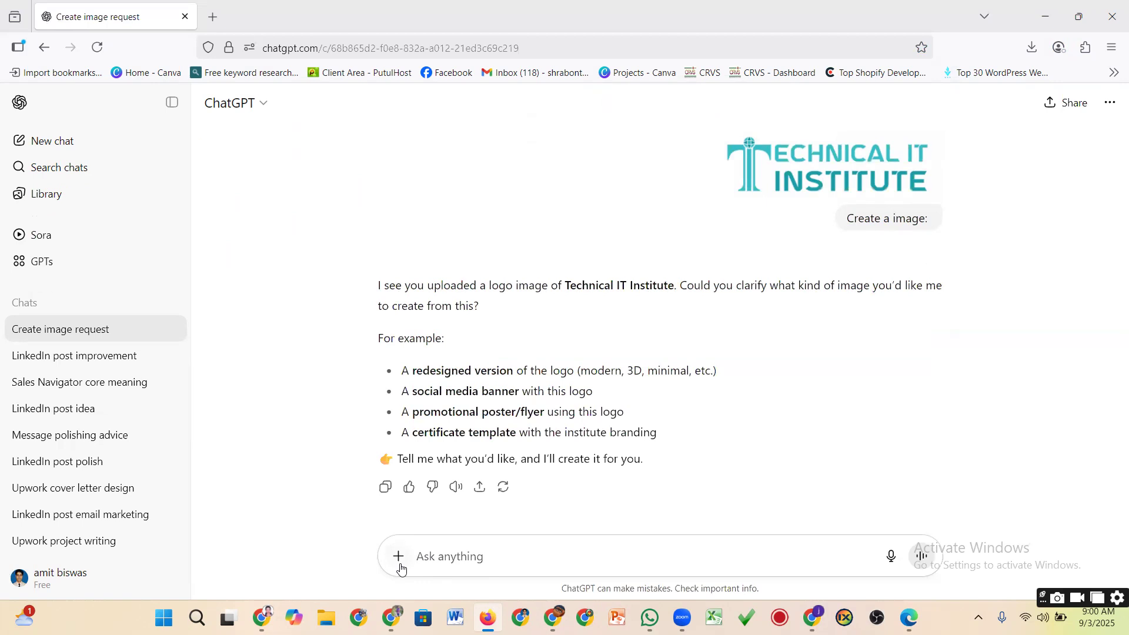
{"action": "type", "text": "Create"}
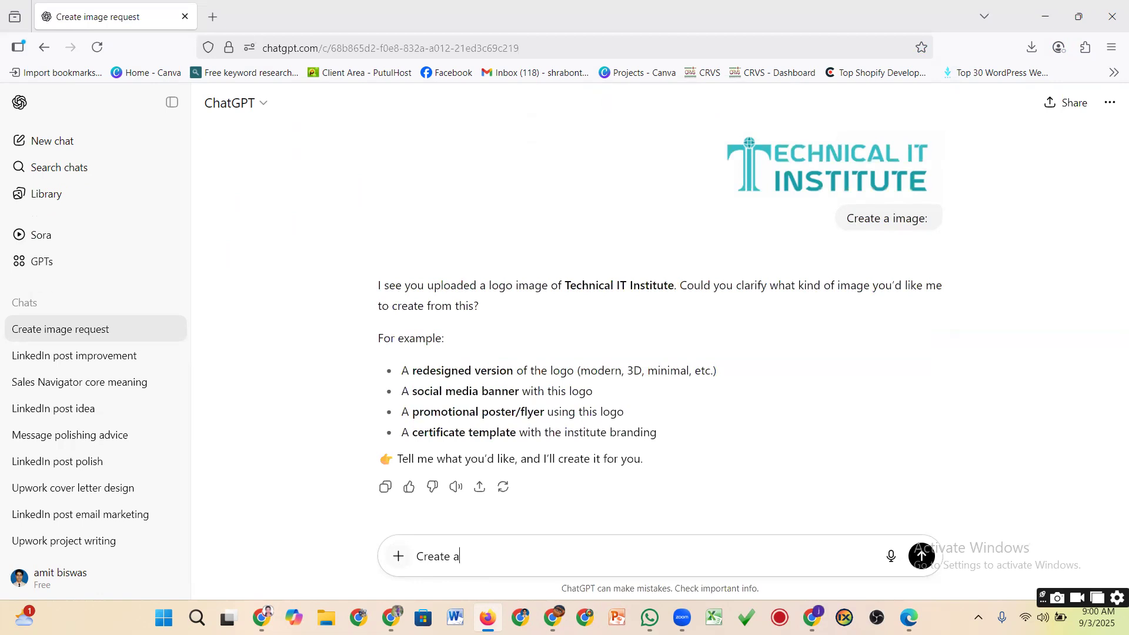
{"action": "type", "text": "a logo"}
{"action": "type", "text": ": Size 200: 70"}
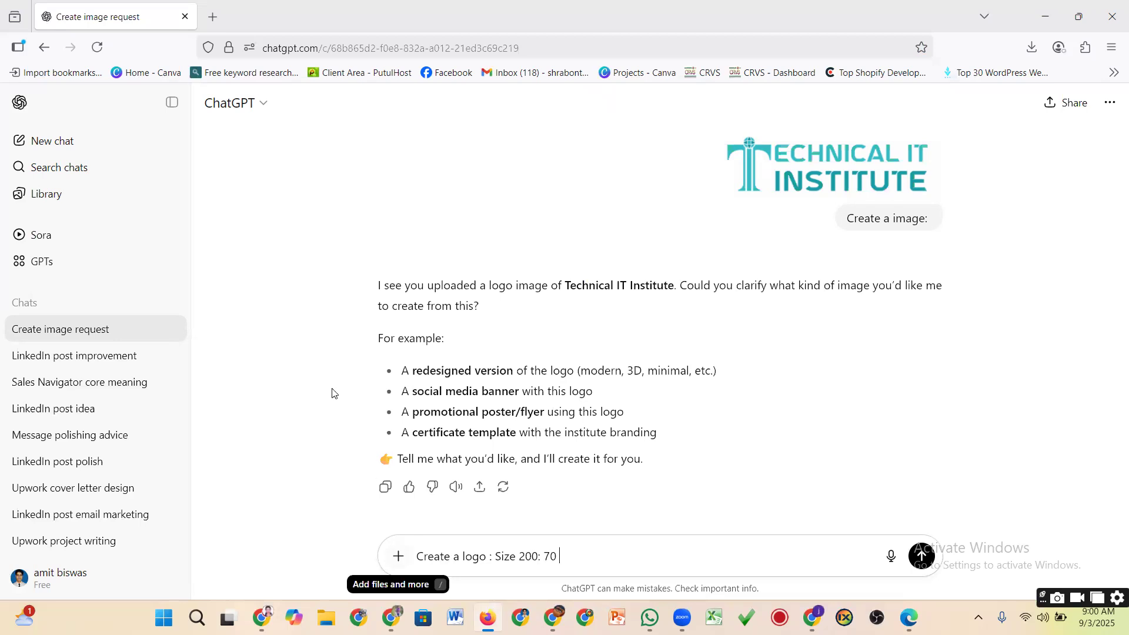
Attach the Technical IT Institute logo screenshot from the Lightshot folder to the logo prompt and send it
{"action": "left_click", "coordinate": [397, 556]}
{"action": "left_click", "coordinate": [444, 388]}
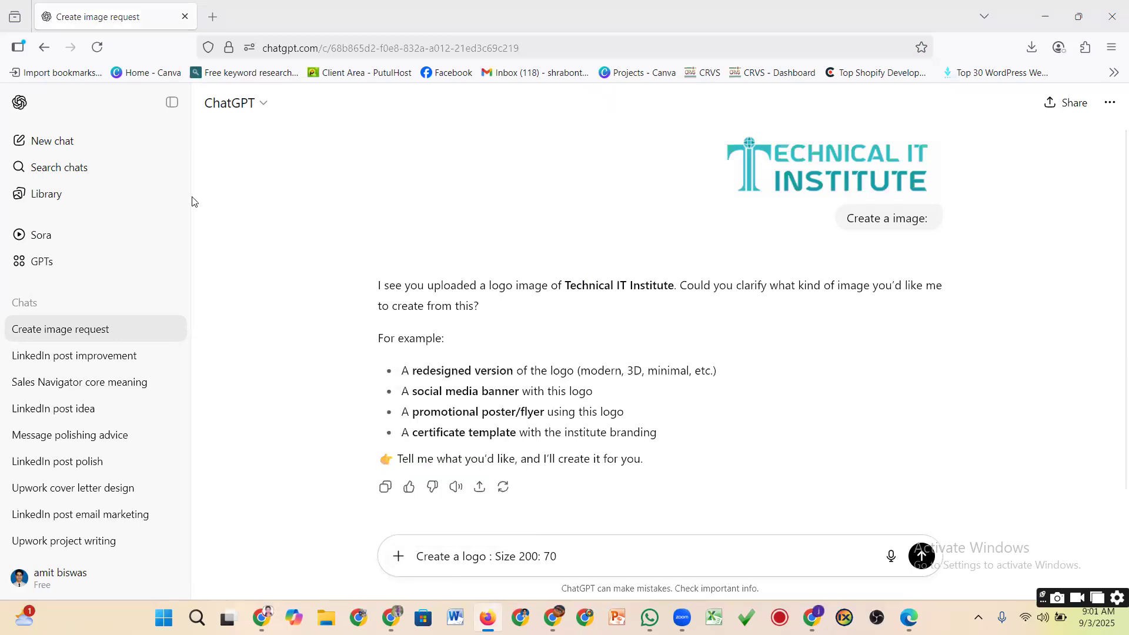
{"action": "scroll", "coordinate": [525, 173], "scroll_direction": "down", "scroll_amount": 15}
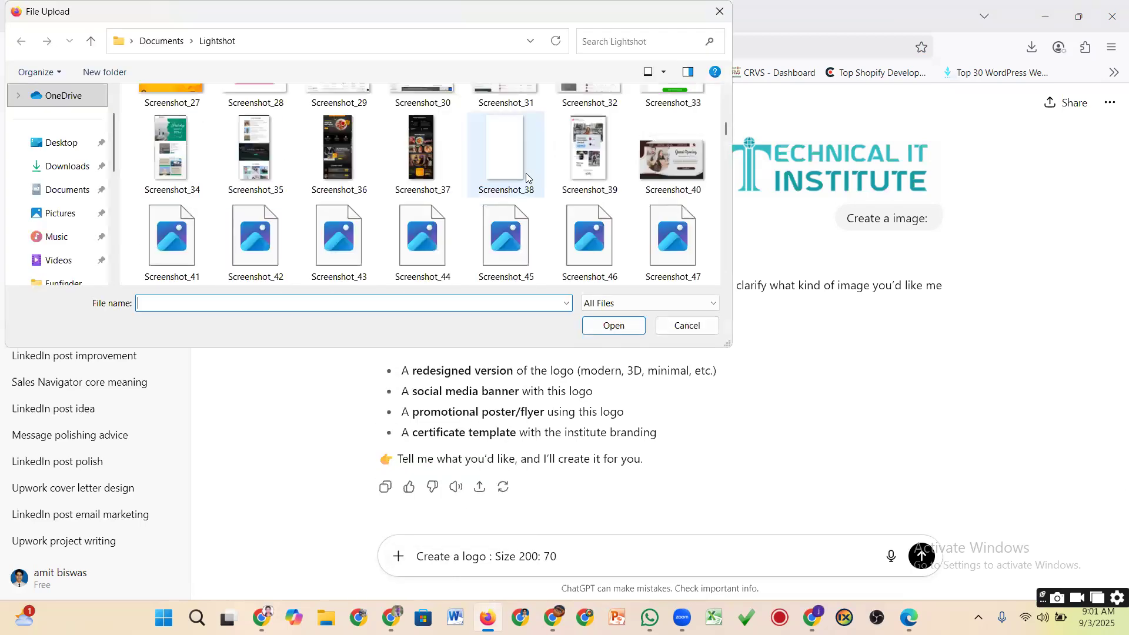
{"action": "scroll", "coordinate": [528, 176], "scroll_direction": "down", "scroll_amount": 11}
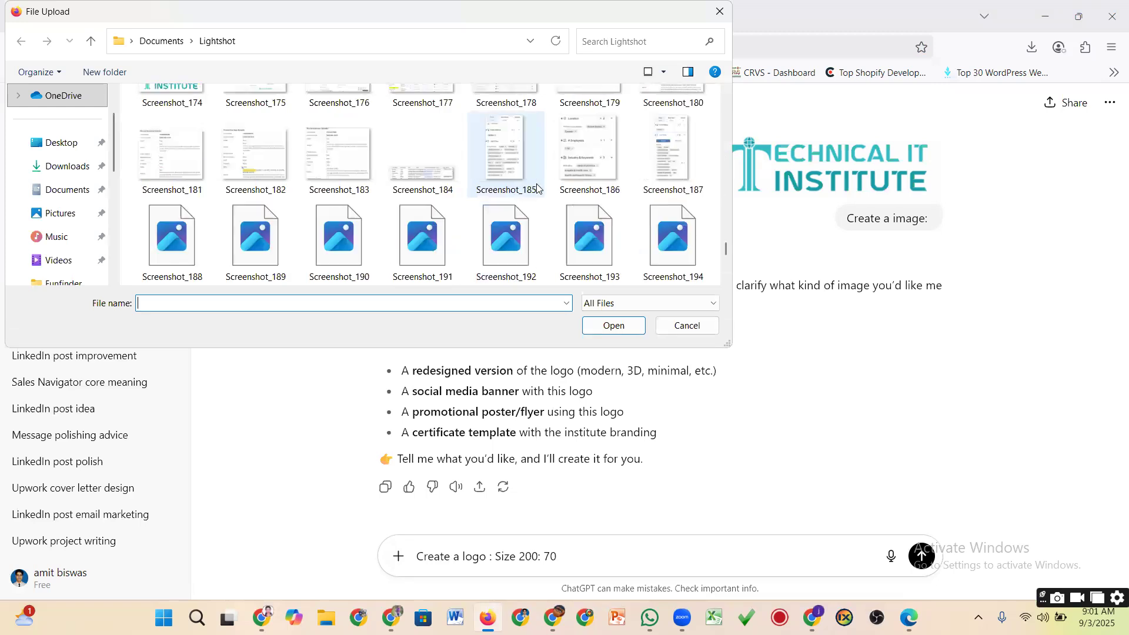
{"action": "left_click", "coordinate": [154, 261]}
{"action": "left_click", "coordinate": [621, 327]}
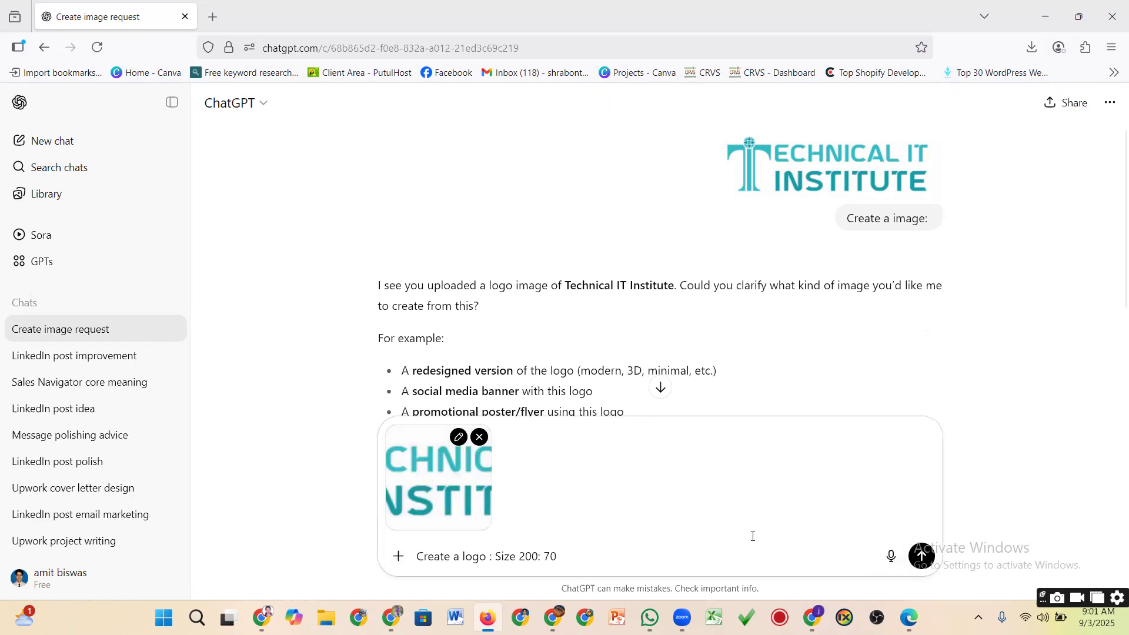
{"action": "key", "text": "Return"}
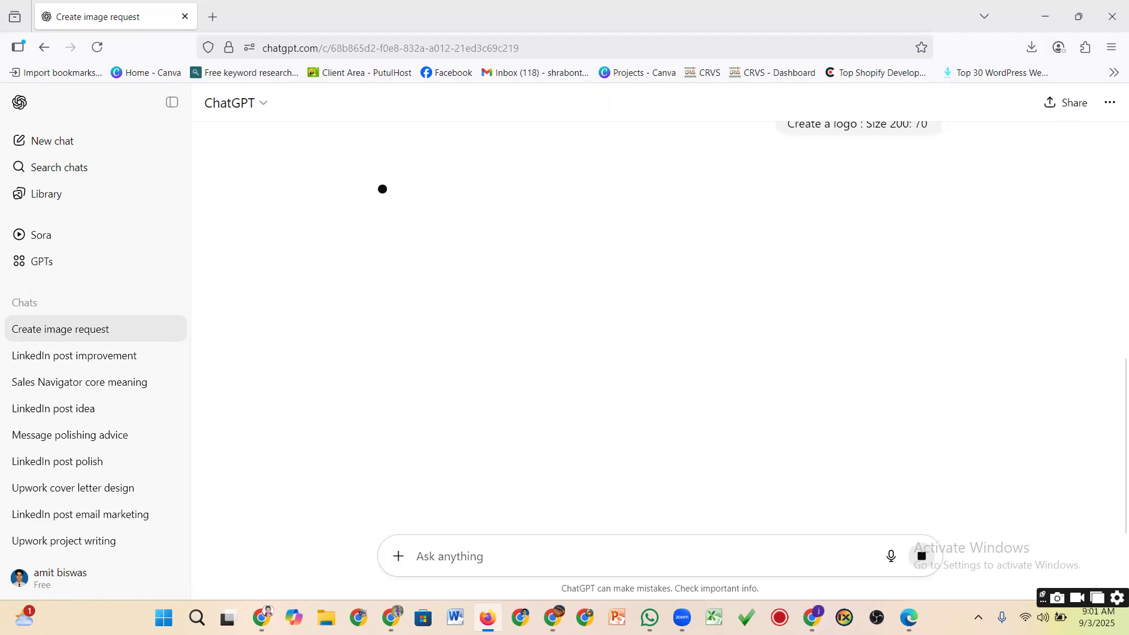
Switch to the Mailchimp campaign in Chrome and upload the Technical IT Institute logo screenshot from the Lightshot folder as the header logo
{"action": "left_click", "coordinate": [812, 617]}
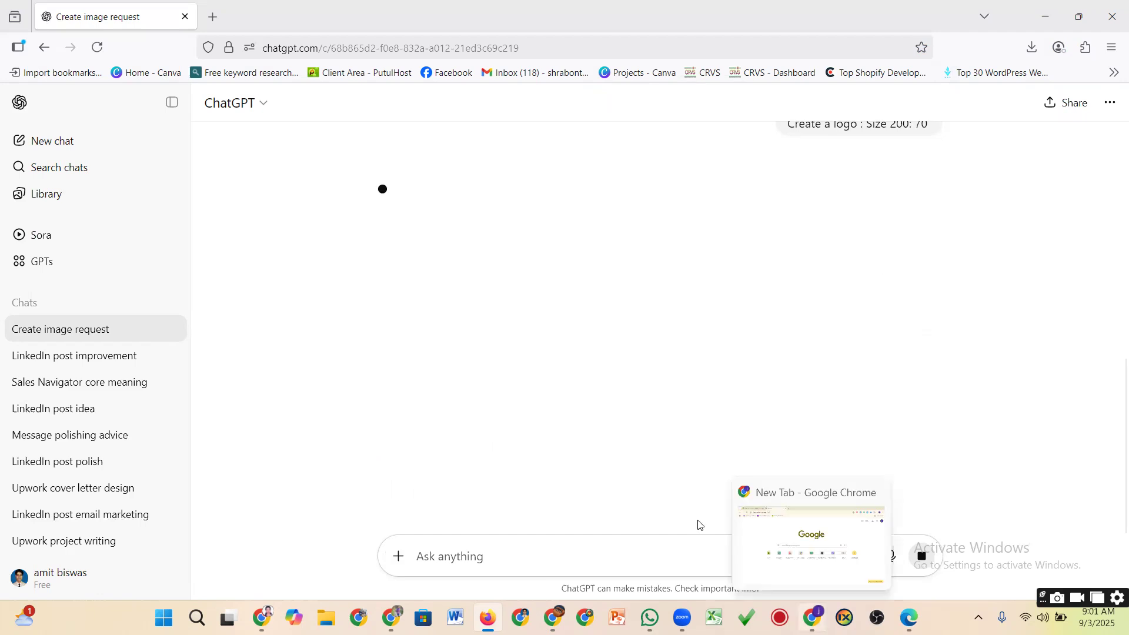
{"action": "left_click", "coordinate": [139, 19]}
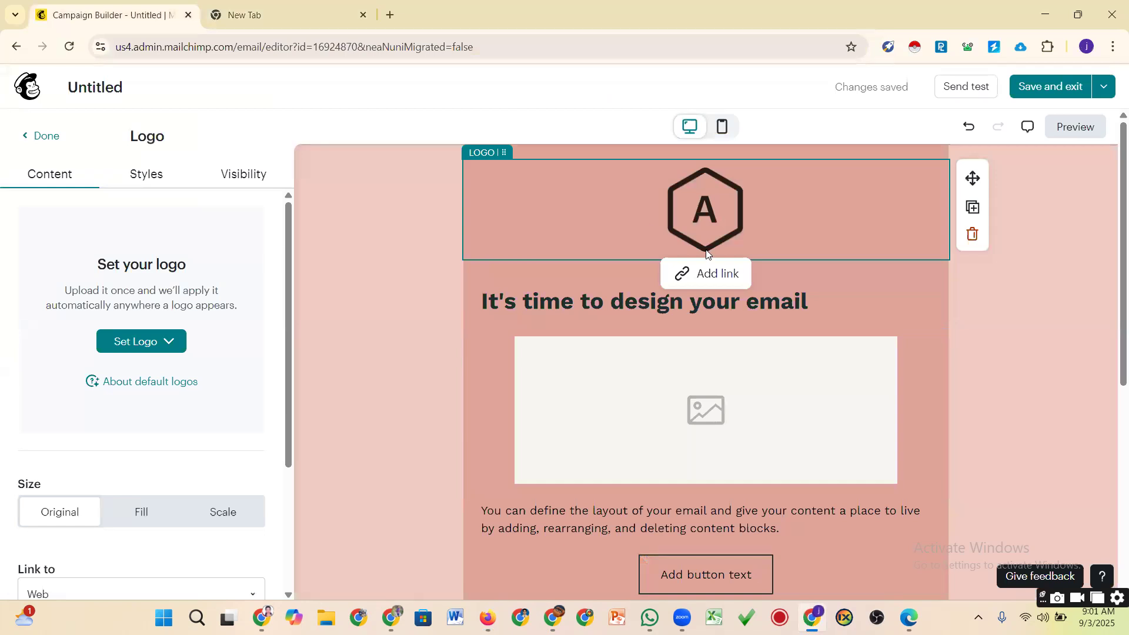
{"action": "left_click", "coordinate": [156, 341]}
{"action": "left_click", "coordinate": [144, 383]}
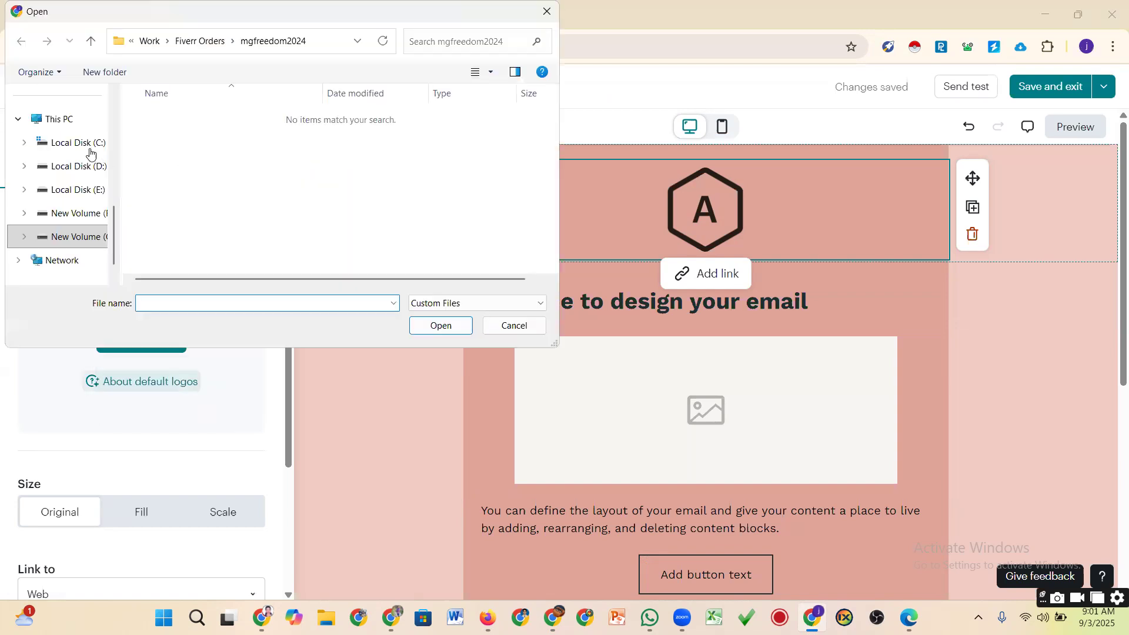
{"action": "scroll", "coordinate": [84, 199], "scroll_direction": "down", "scroll_amount": 1}
{"action": "scroll", "coordinate": [84, 190], "scroll_direction": "up", "scroll_amount": 5}
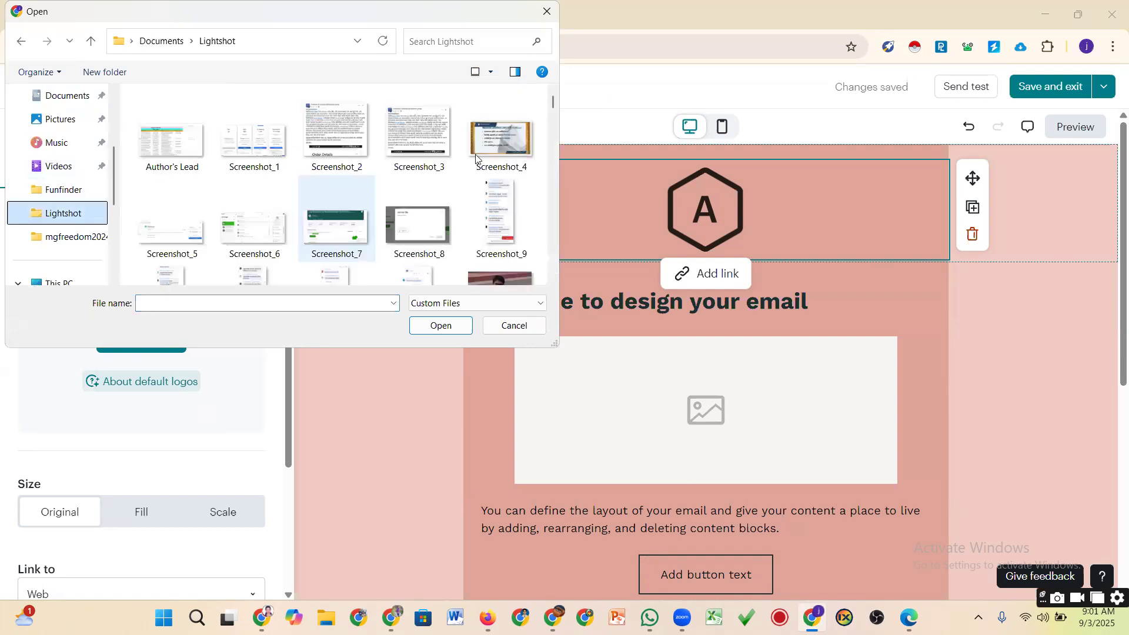
{"action": "scroll", "coordinate": [547, 162], "scroll_direction": "down", "scroll_amount": 15}
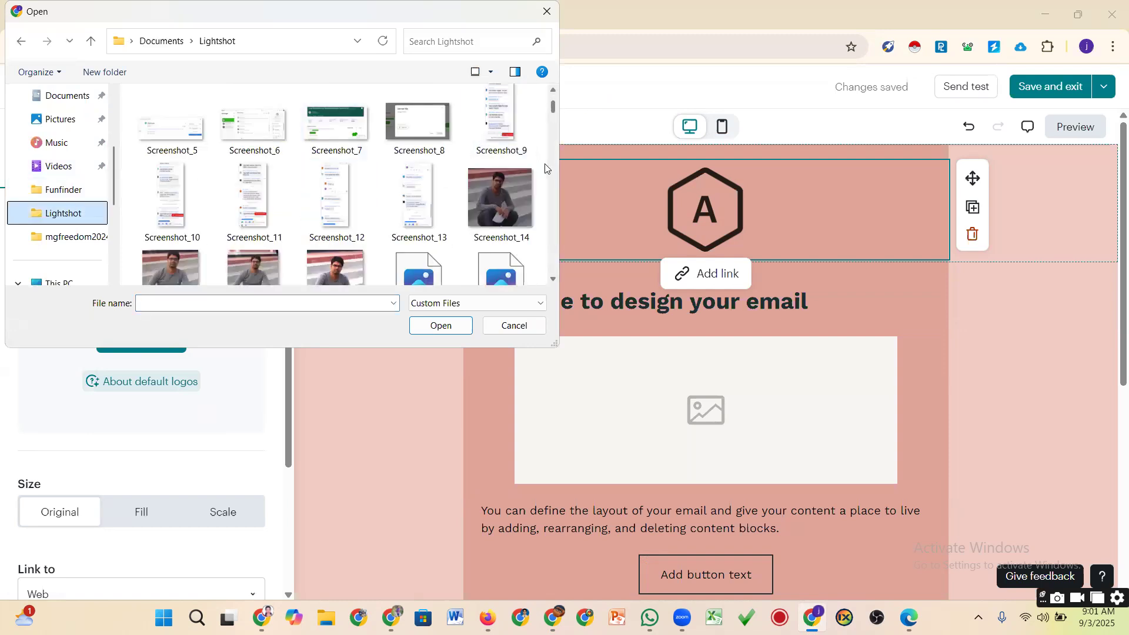
{"action": "scroll", "coordinate": [545, 261], "scroll_direction": "down", "scroll_amount": 5}
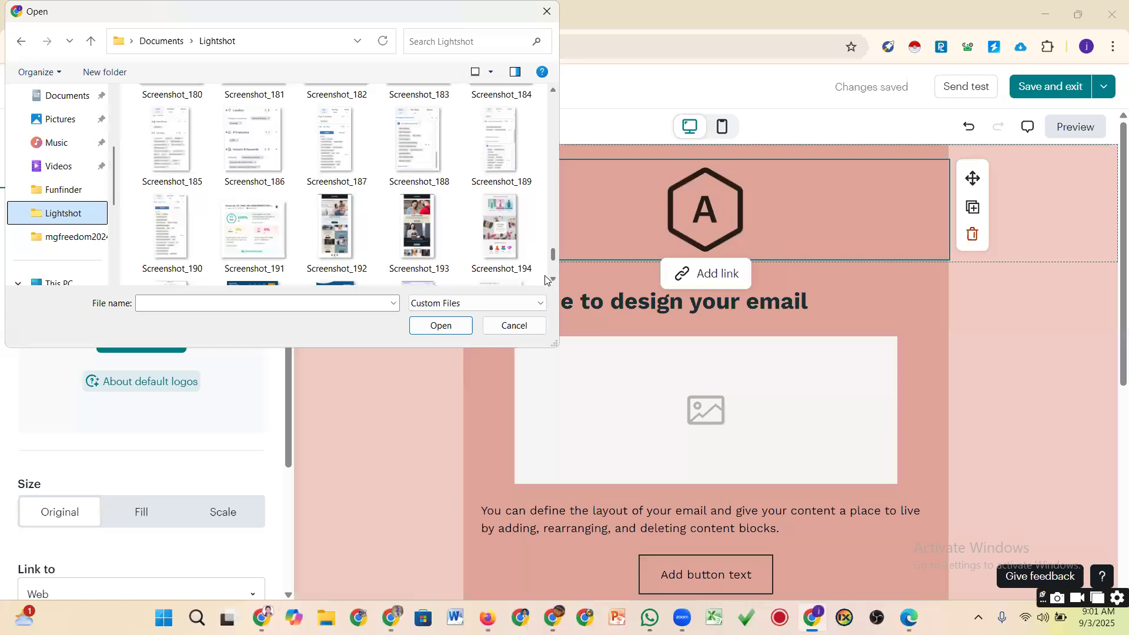
{"action": "scroll", "coordinate": [499, 241], "scroll_direction": "down", "scroll_amount": 4}
{"action": "left_click", "coordinate": [500, 241]}
{"action": "left_click", "coordinate": [449, 330]}
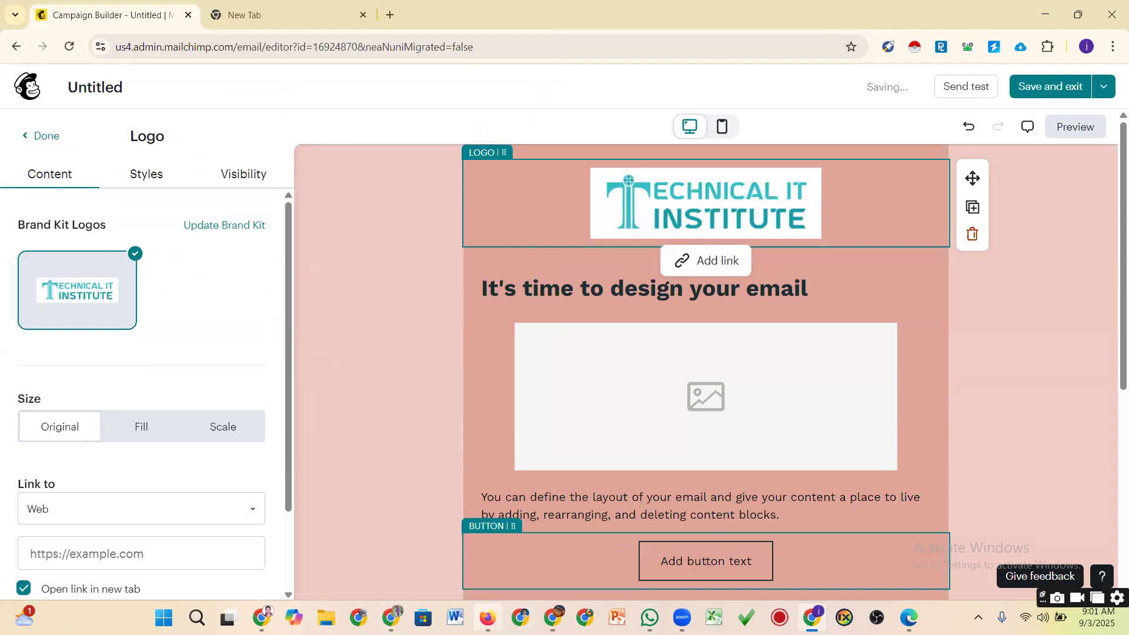
Switch to Firefox and open the Canva home page in a new tab
{"action": "mouse_move", "coordinate": [487, 618]}
{"action": "left_click", "coordinate": [217, 13]}
{"action": "left_click", "coordinate": [247, 390]}
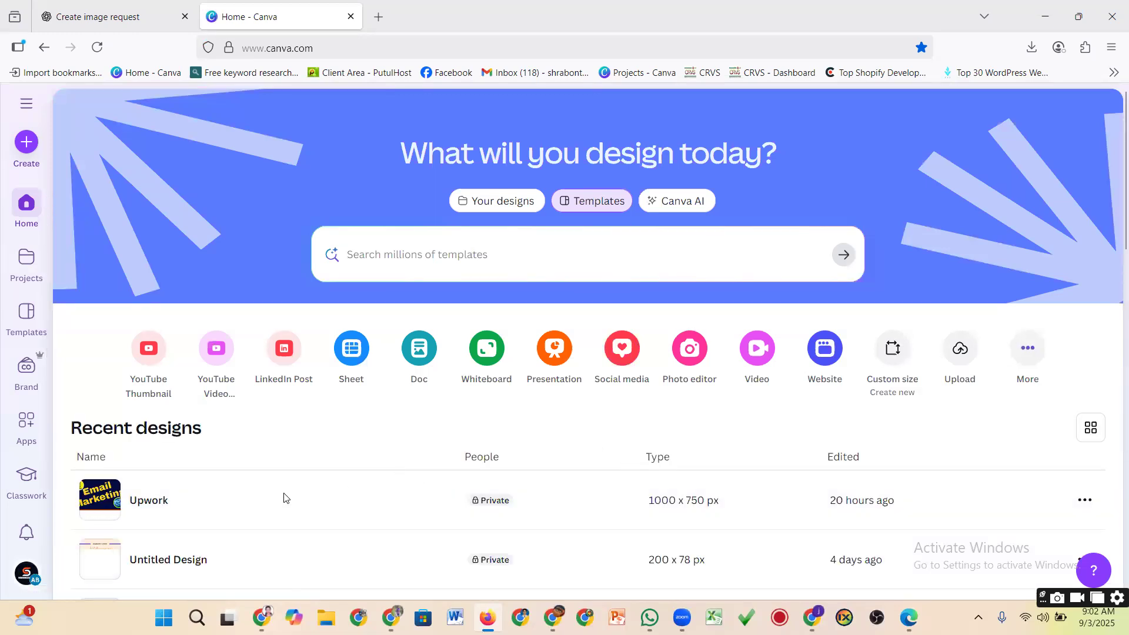
Create a new custom-size design of 200 × 78 px
{"action": "left_click", "coordinate": [893, 350]}
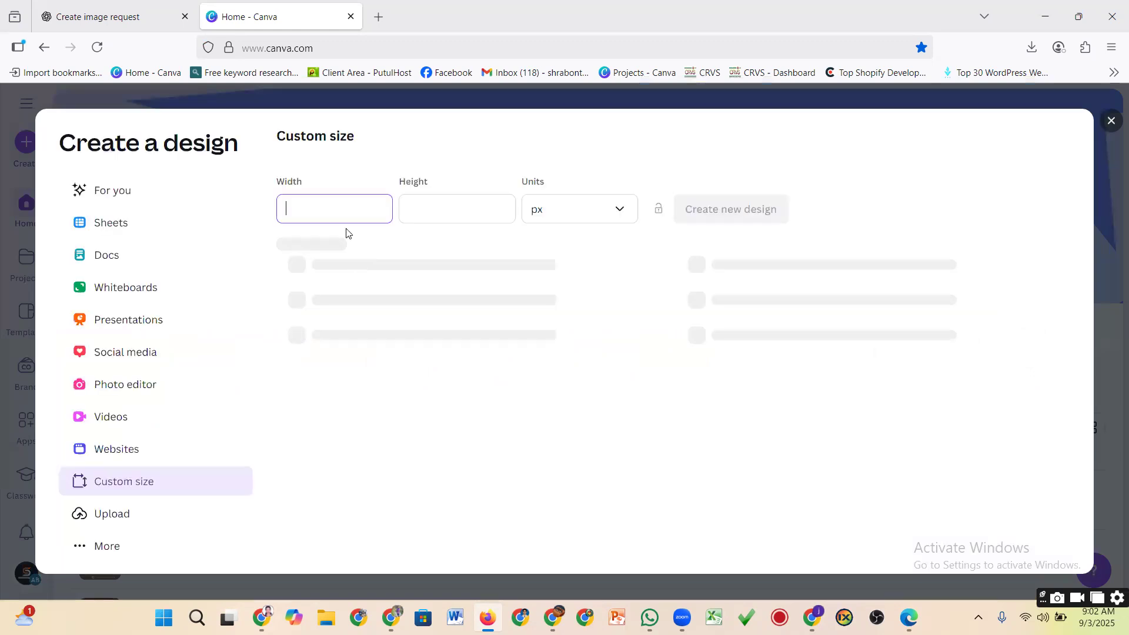
{"action": "type", "text": "200"}
{"action": "left_click", "coordinate": [481, 209]}
{"action": "type", "text": "7"}
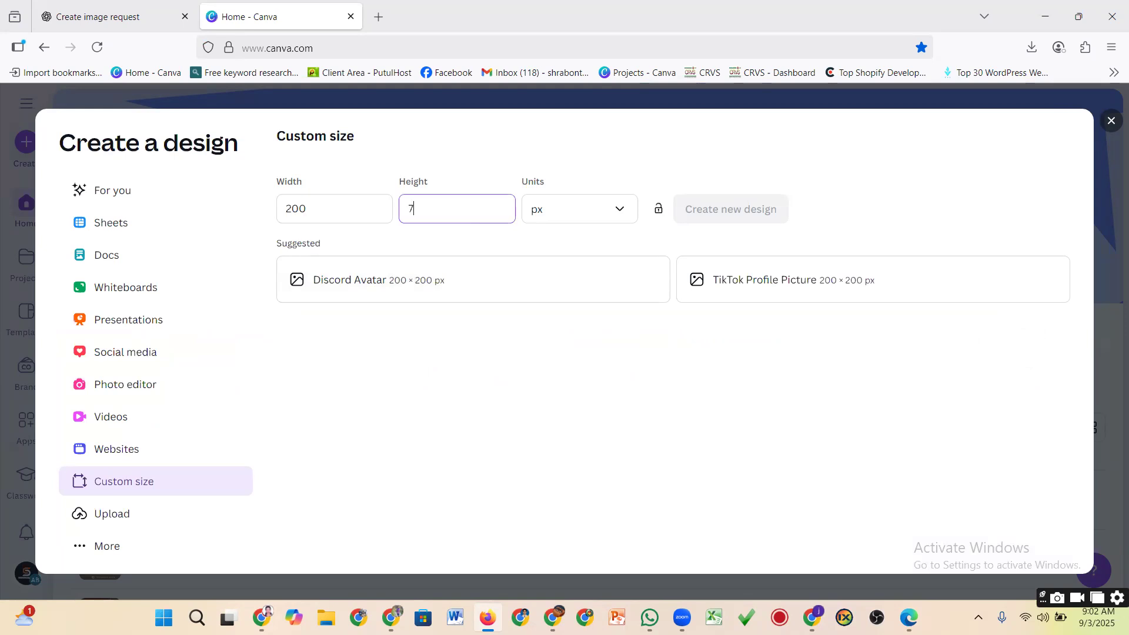
{"action": "type", "text": "8"}
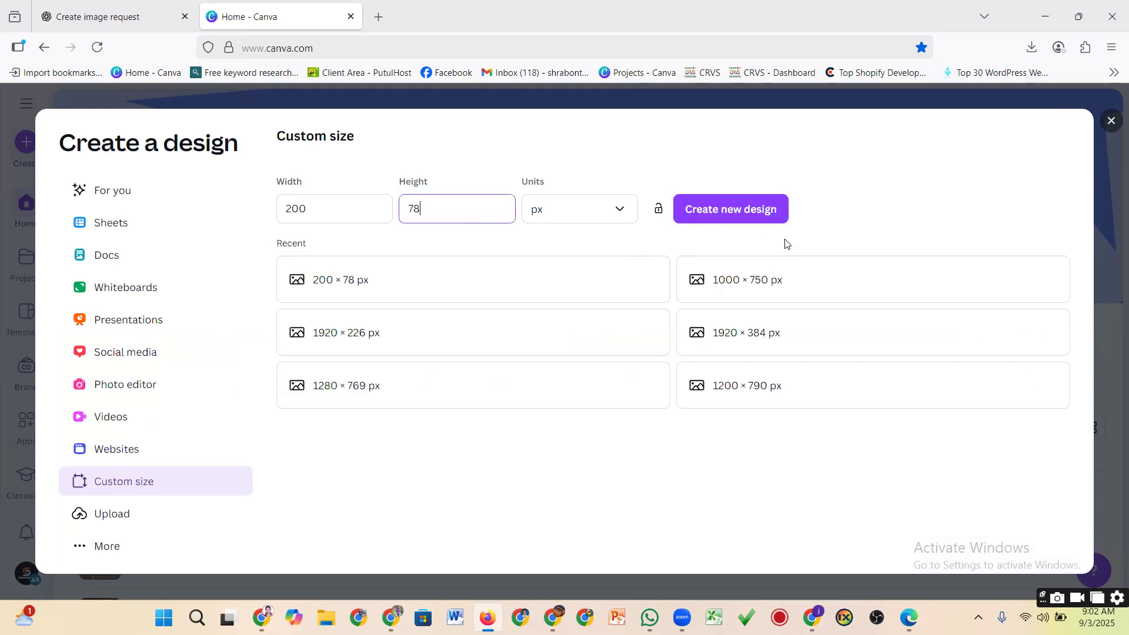
{"action": "left_click", "coordinate": [758, 216]}
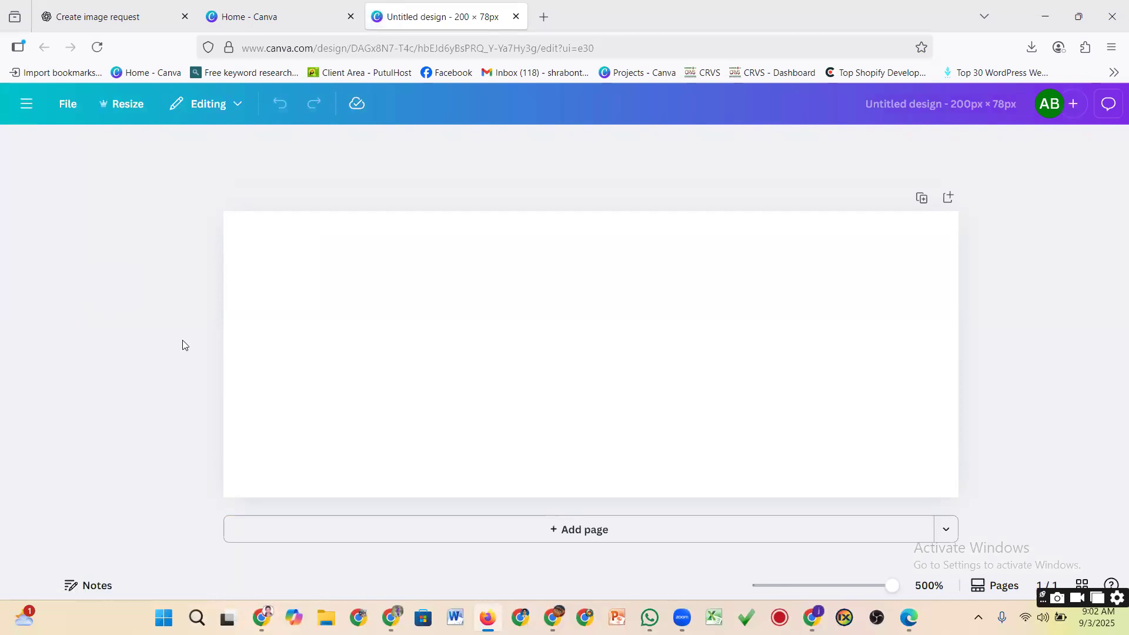
Upload the Technical IT Institute logo image Screenshot_209 from the Lightshot folder to the Canva uploads
{"action": "left_click", "coordinate": [32, 370]}
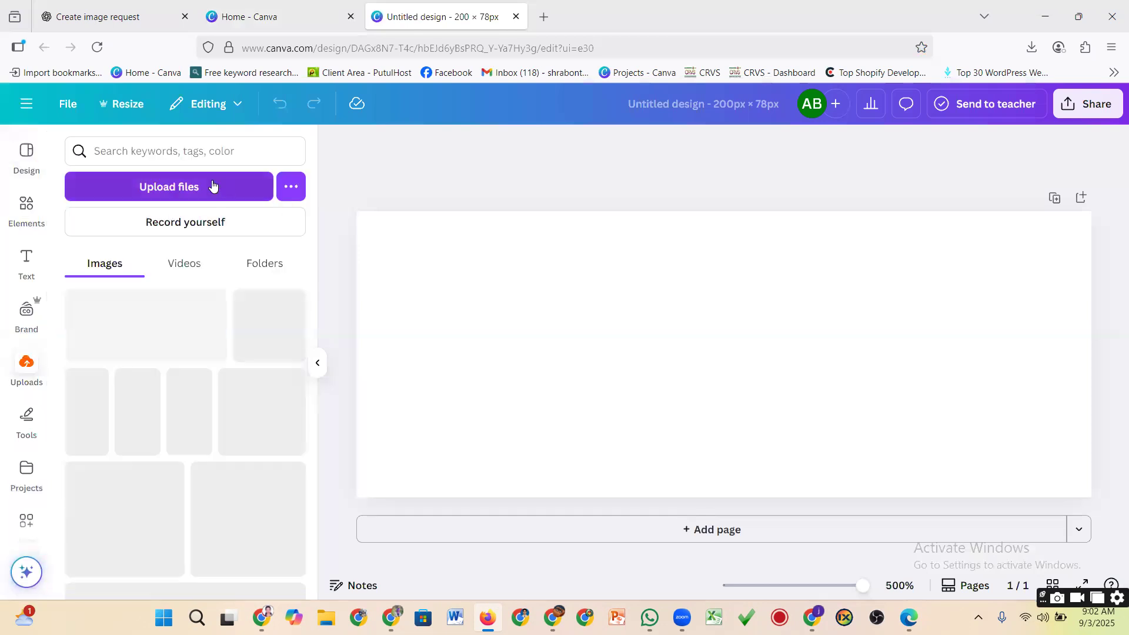
{"action": "left_click", "coordinate": [183, 187]}
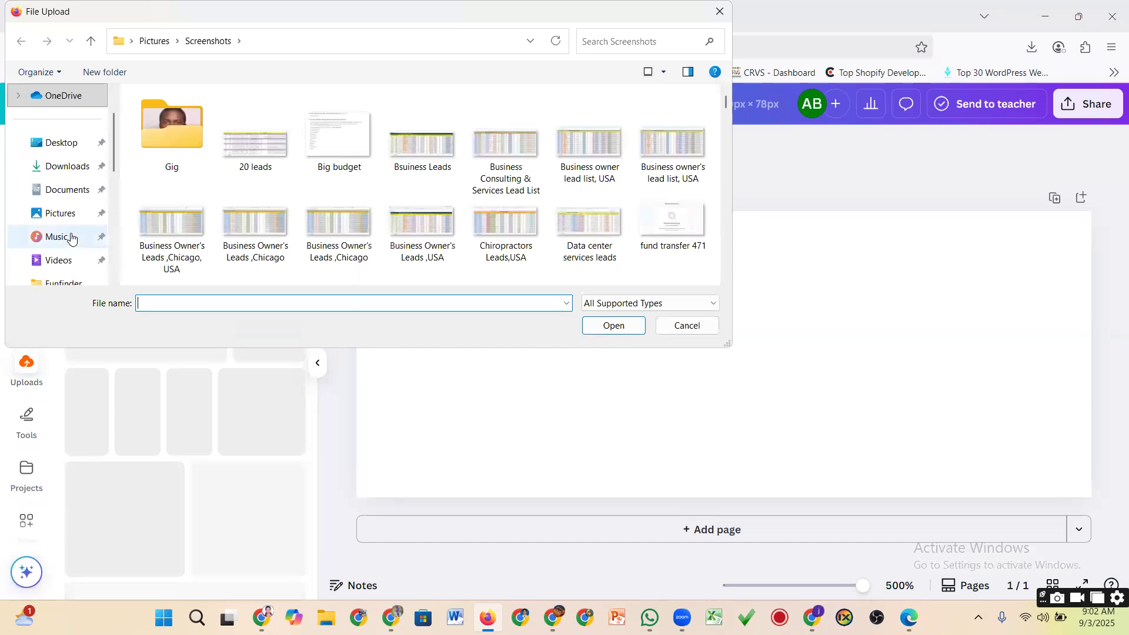
{"action": "scroll", "coordinate": [71, 238], "scroll_direction": "down", "scroll_amount": 5}
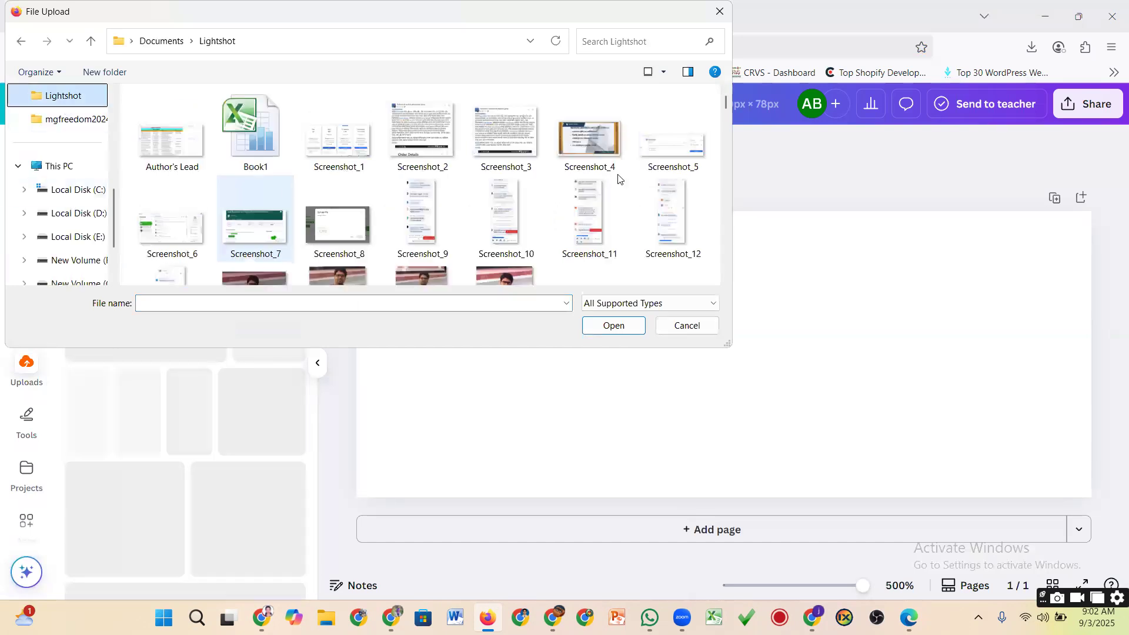
{"action": "scroll", "coordinate": [617, 176], "scroll_direction": "down", "scroll_amount": 10}
{"action": "scroll", "coordinate": [517, 171], "scroll_direction": "down", "scroll_amount": 4}
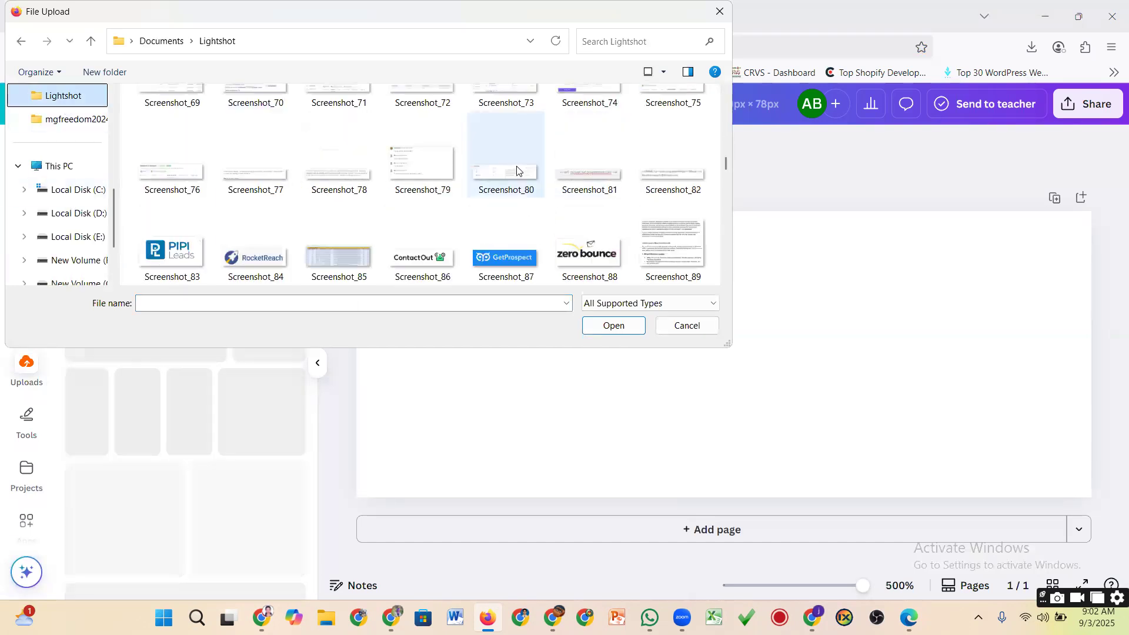
{"action": "scroll", "coordinate": [517, 171], "scroll_direction": "down", "scroll_amount": 6}
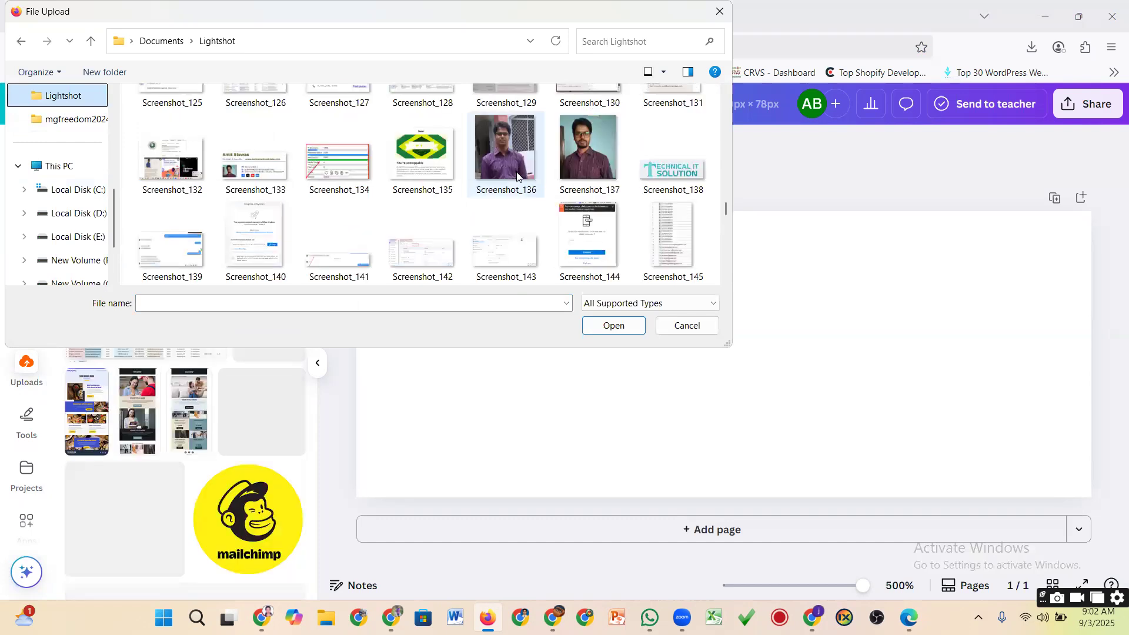
{"action": "scroll", "coordinate": [516, 175], "scroll_direction": "down", "scroll_amount": 5}
{"action": "scroll", "coordinate": [511, 182], "scroll_direction": "down", "scroll_amount": 5}
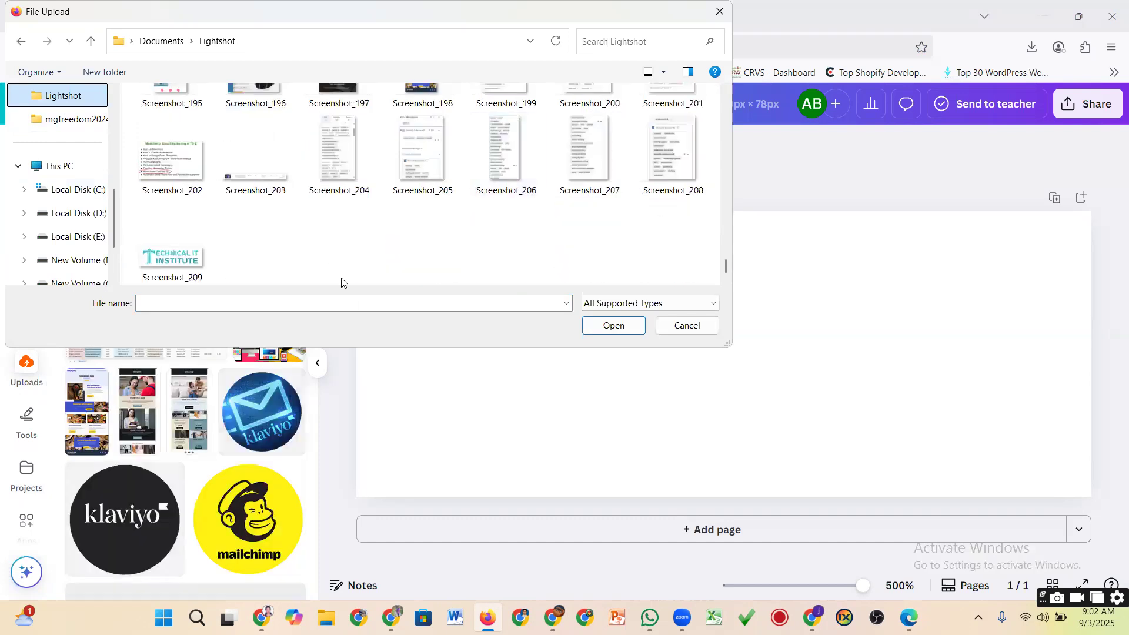
{"action": "left_click", "coordinate": [173, 258]}
{"action": "left_click", "coordinate": [613, 325]}
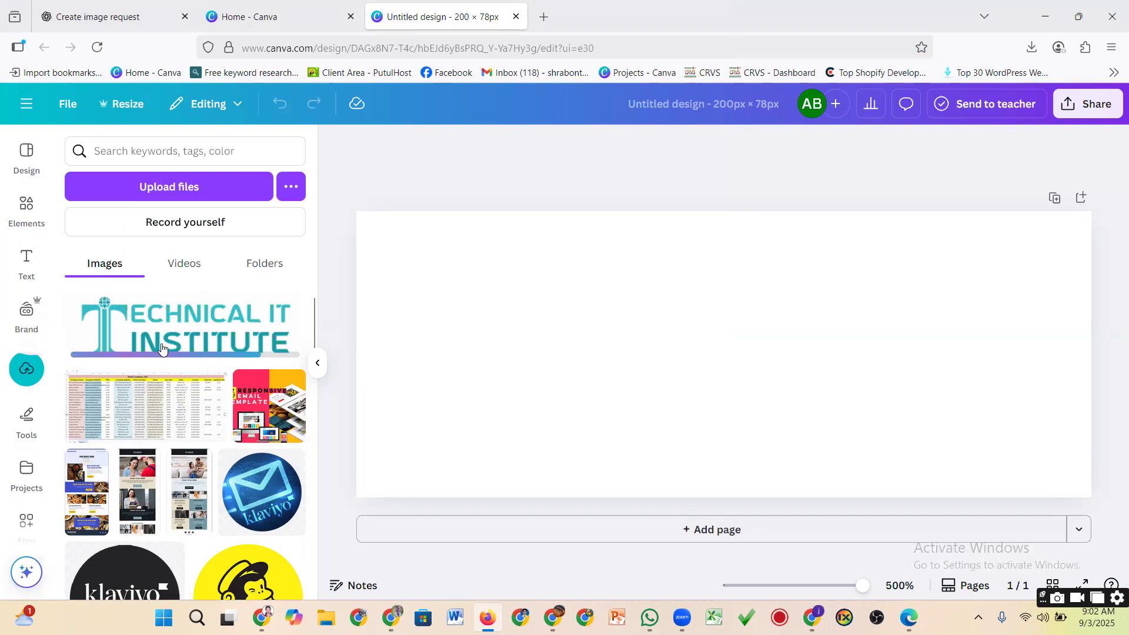
Place the uploaded logo on the page as a separate image, removing the copy that fills the whole page
{"action": "left_click_drag", "start_coordinate": [162, 348], "coordinate": [369, 435]}
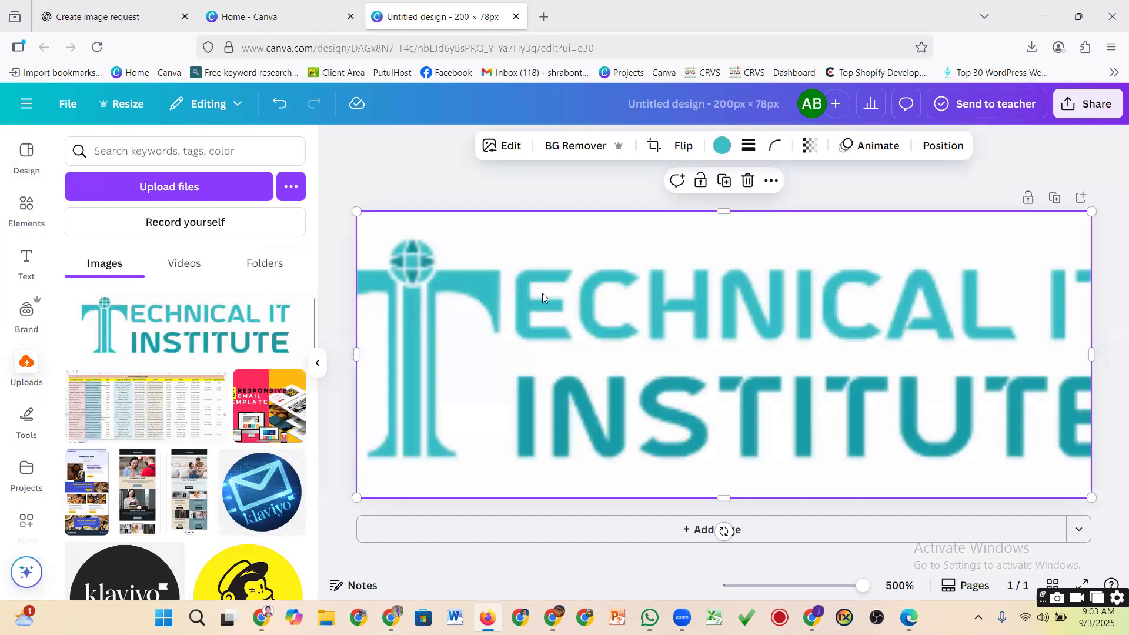
{"action": "left_click", "coordinate": [747, 180]}
{"action": "left_click_drag", "start_coordinate": [142, 344], "coordinate": [564, 362]}
Reposition and enlarge the logo until it spans the full width of the 200 × 78 px page
{"action": "left_click_drag", "start_coordinate": [501, 406], "coordinate": [368, 478]}
{"action": "left_click_drag", "start_coordinate": [624, 451], "coordinate": [631, 480]}
{"action": "left_click_drag", "start_coordinate": [654, 396], "coordinate": [748, 386]}
{"action": "left_click_drag", "start_coordinate": [464, 476], "coordinate": [376, 509]}
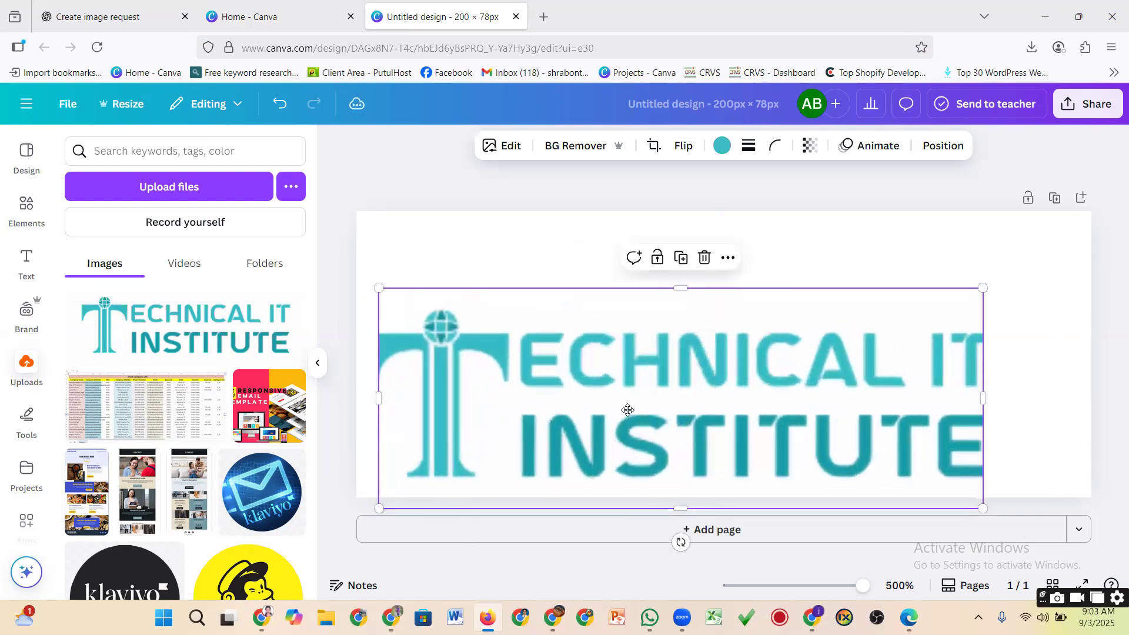
{"action": "left_click_drag", "start_coordinate": [628, 411], "coordinate": [615, 391]}
{"action": "left_click_drag", "start_coordinate": [362, 498], "coordinate": [352, 503]}
{"action": "left_click_drag", "start_coordinate": [973, 267], "coordinate": [1092, 223]}
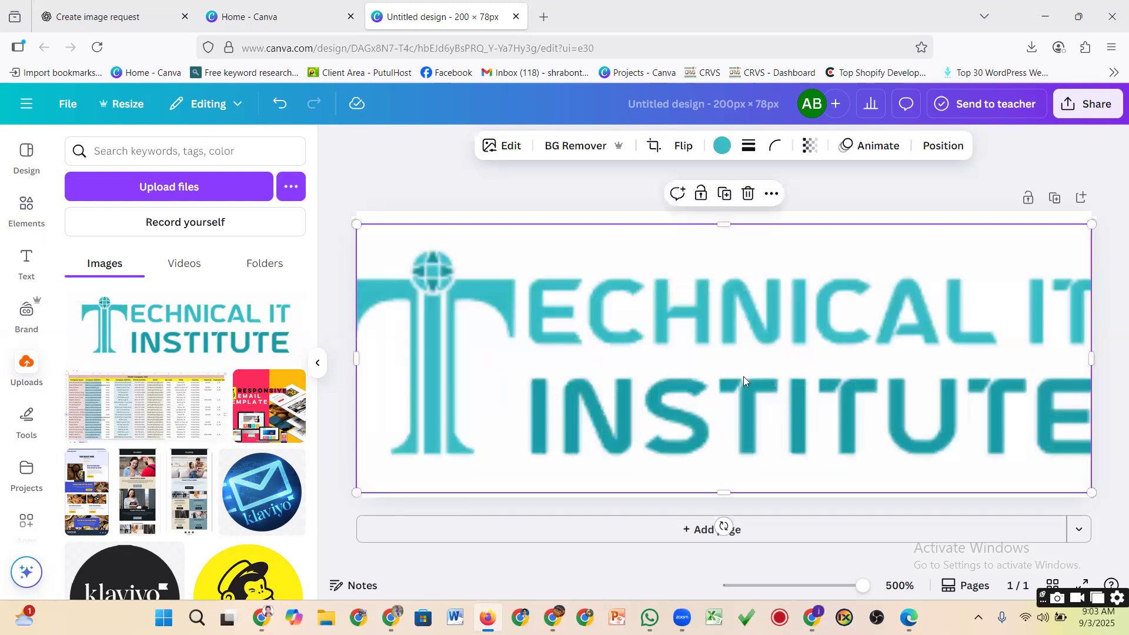
{"action": "left_click_drag", "start_coordinate": [353, 216], "coordinate": [353, 215]}
Switch to the ChatGPT conversation in Firefox and check the progress of the requested logo image
{"action": "key", "text": "alt+Tab"}
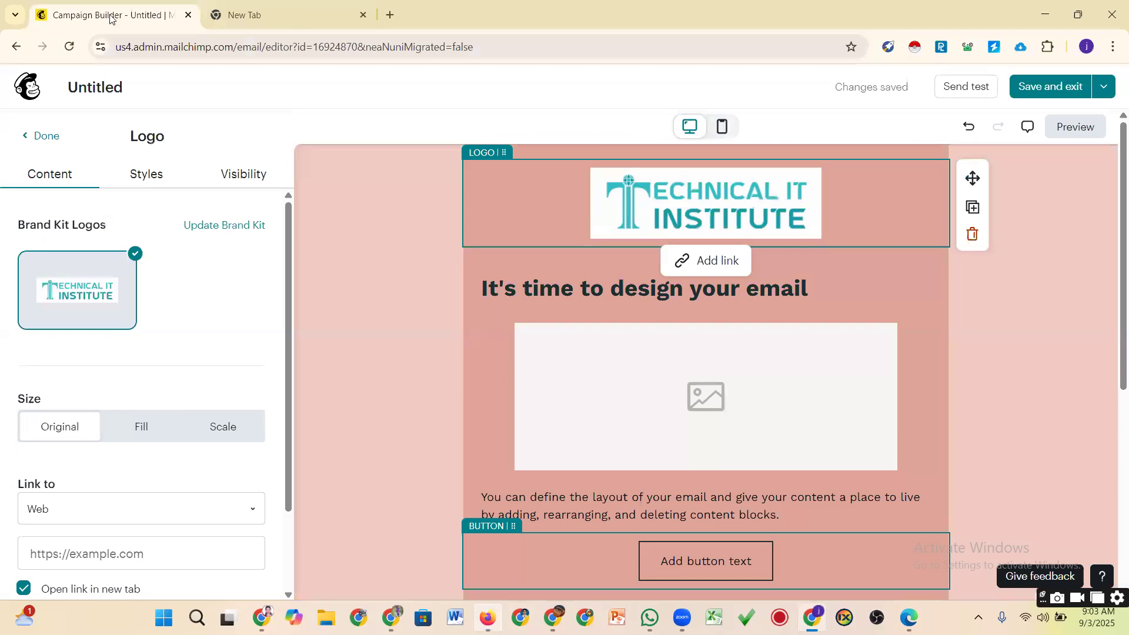
{"action": "key", "text": "alt+Tab"}
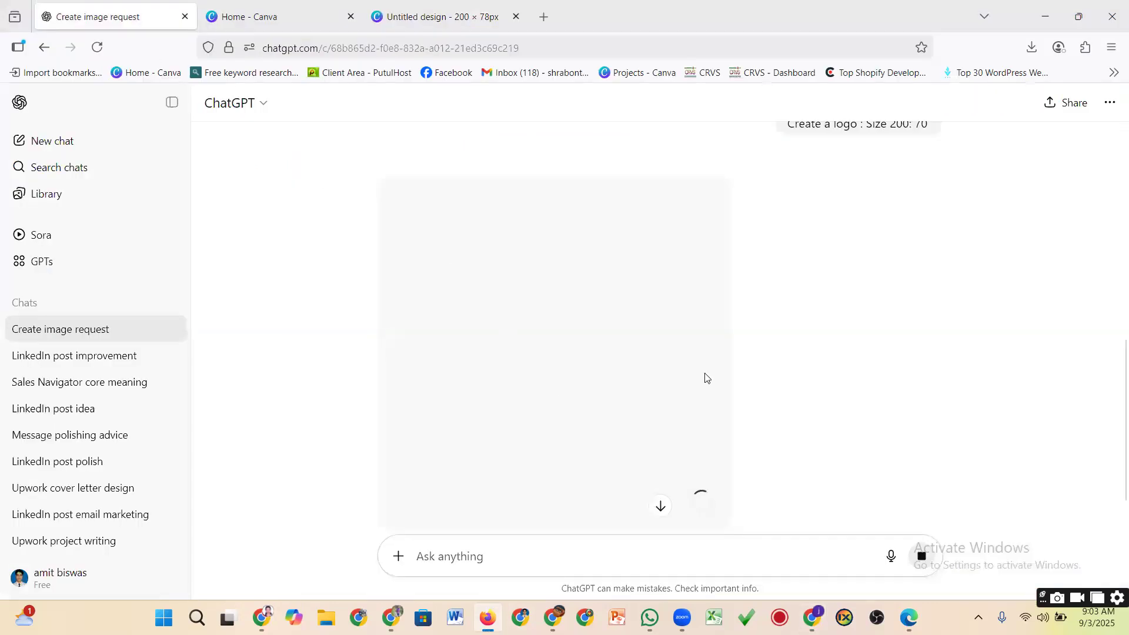
{"action": "scroll", "coordinate": [705, 376], "scroll_direction": "down", "scroll_amount": 2}
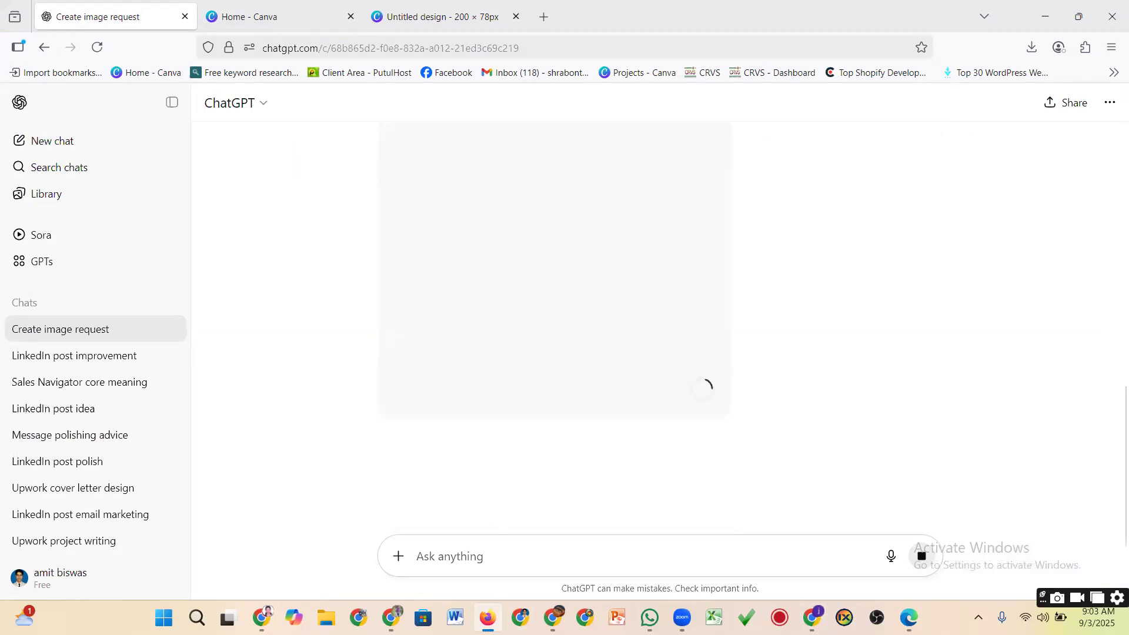
Switch to the Mailchimp campaign in Chrome and select the whole heading "It's time to design your email"
{"action": "key", "text": "alt+Tab"}
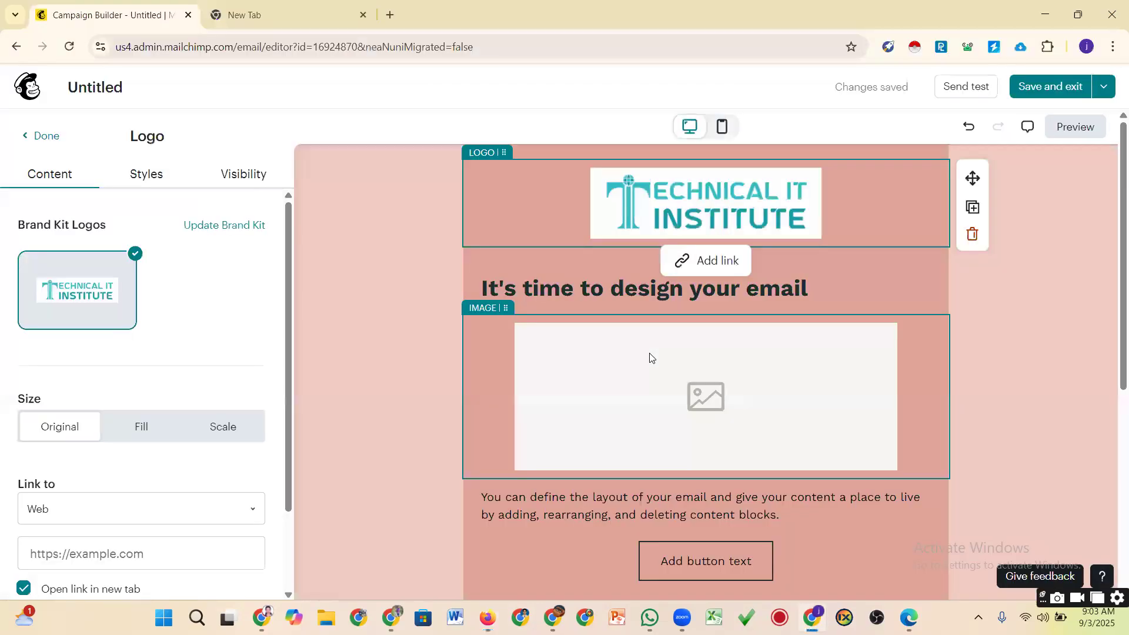
{"action": "left_click", "coordinate": [598, 288]}
{"action": "left_click", "coordinate": [634, 288]}
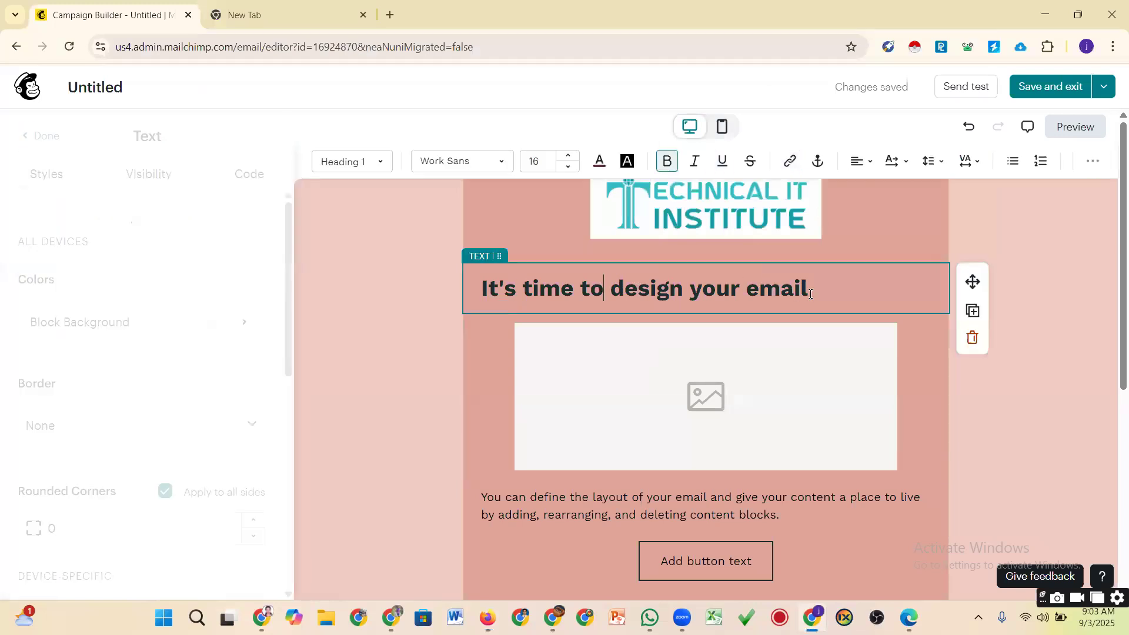
{"action": "left_click_drag", "start_coordinate": [810, 296], "coordinate": [459, 304]}
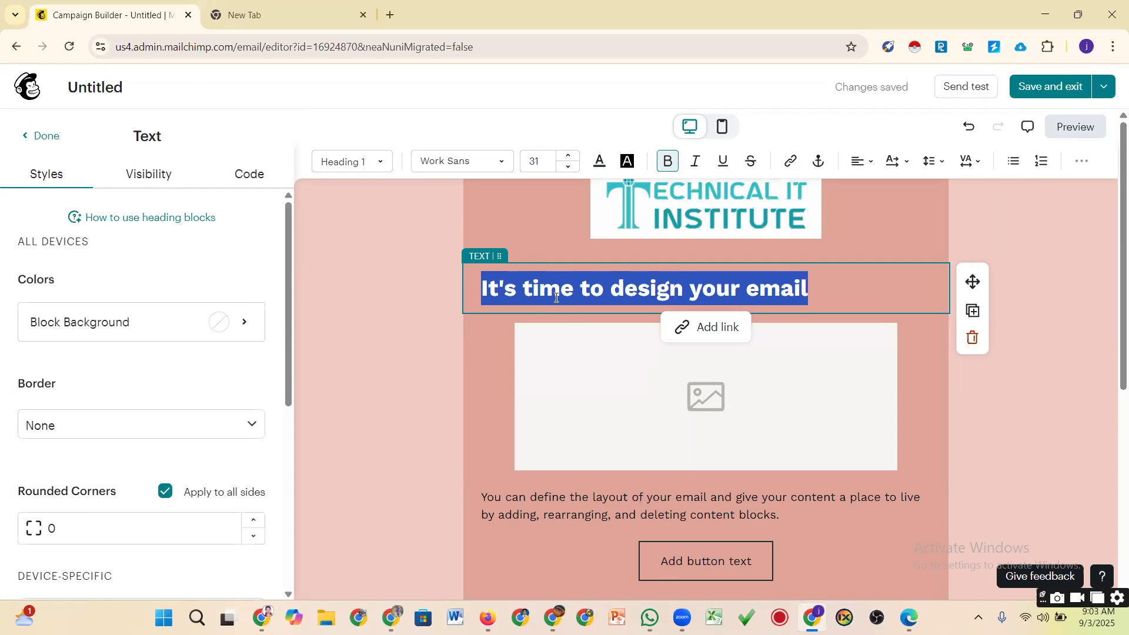
{"action": "left_click", "coordinate": [818, 287]}
{"action": "left_click_drag", "start_coordinate": [818, 287], "coordinate": [477, 297]}
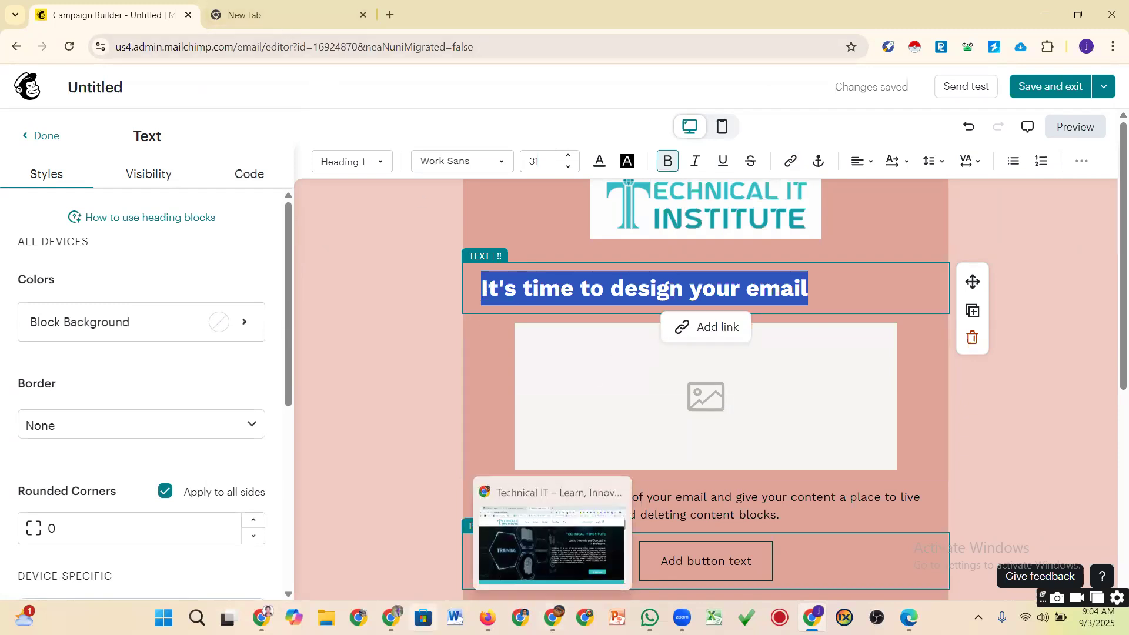
Switch to the Technical IT Institute website and copy the tagline "Learn, Innovate and Succeed in IT Profession" from the home page banner
{"action": "left_click", "coordinate": [391, 617]}
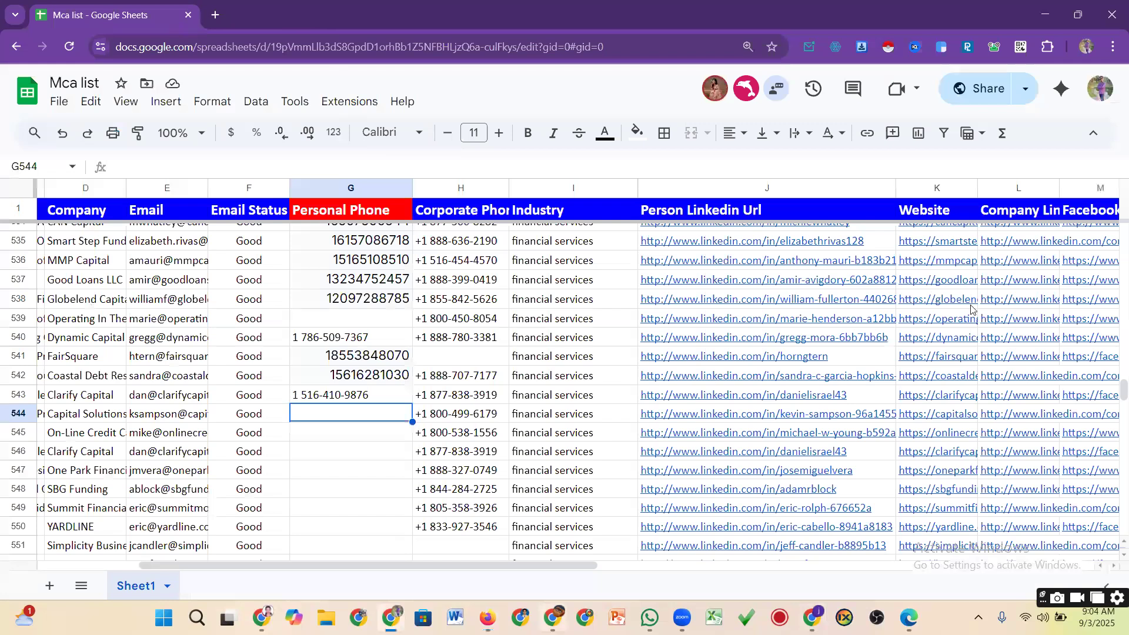
{"action": "key", "text": "alt+Tab"}
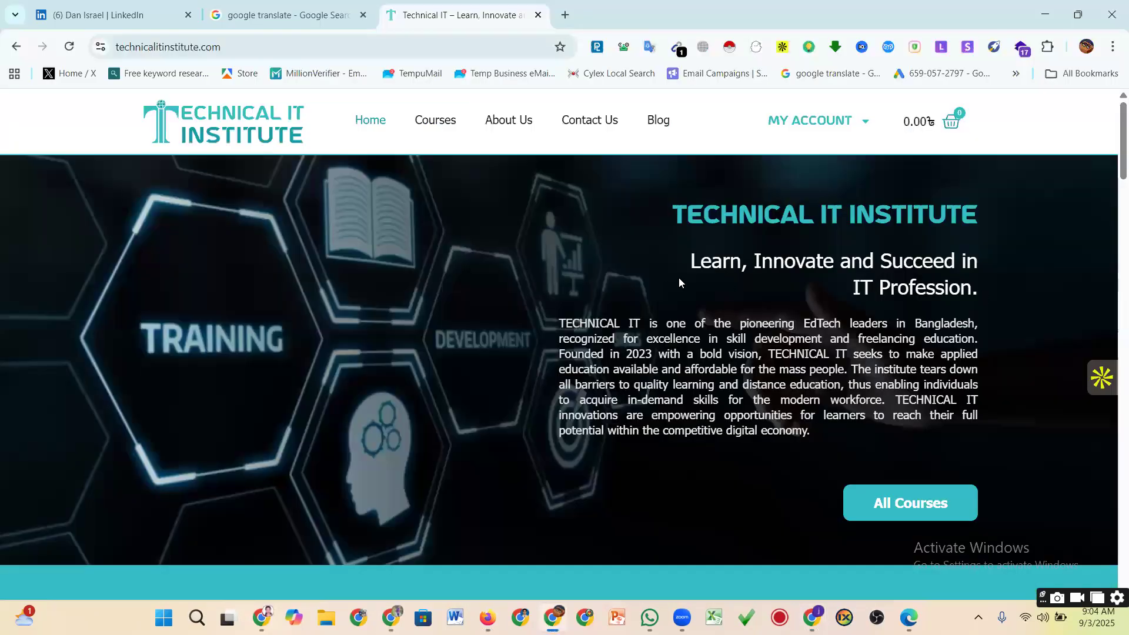
{"action": "left_click_drag", "start_coordinate": [682, 272], "coordinate": [974, 295]}
{"action": "key", "text": "ctrl+c"}
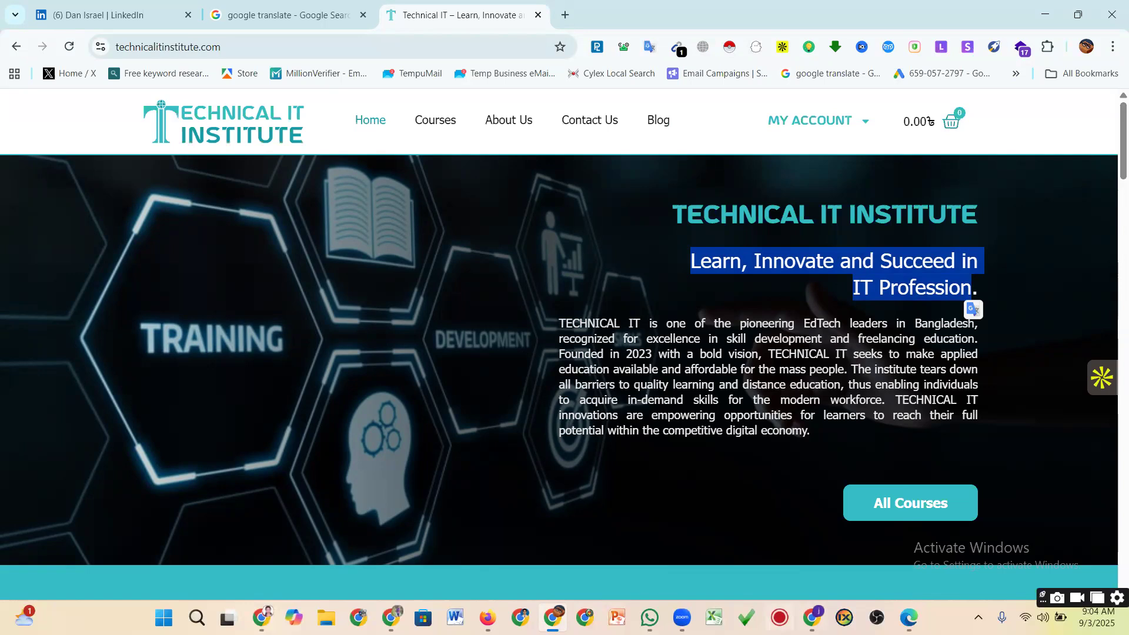
Paste the tagline over the selected heading in the Mailchimp campaign and join its two lines into one
{"action": "left_click", "coordinate": [811, 617]}
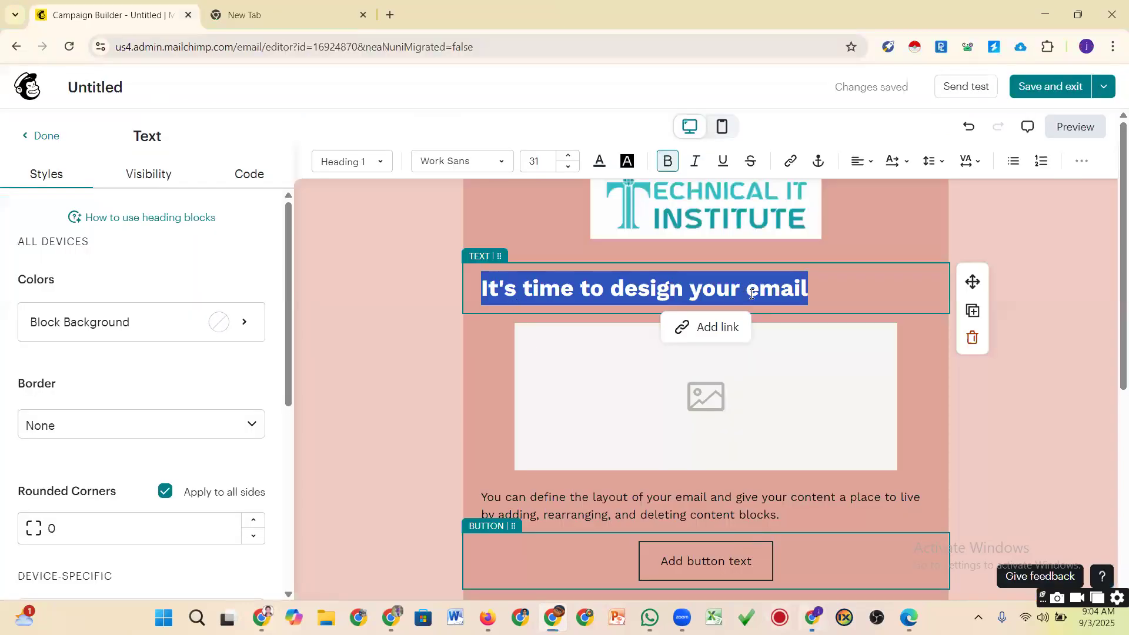
{"action": "key", "text": "ctrl+v"}
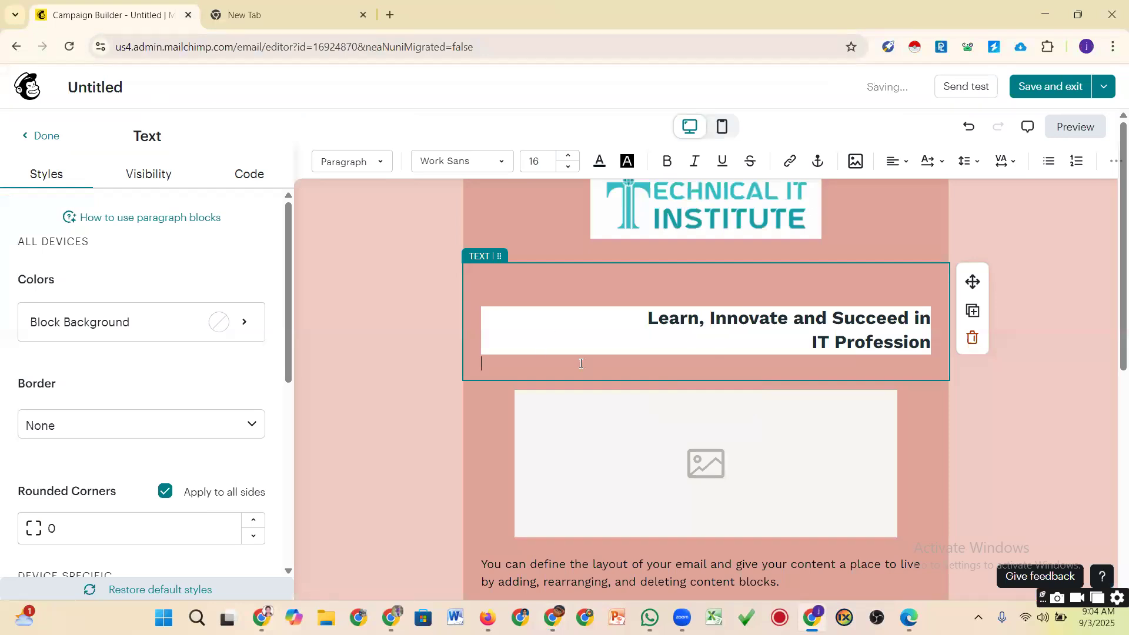
{"action": "left_click", "coordinate": [620, 325]}
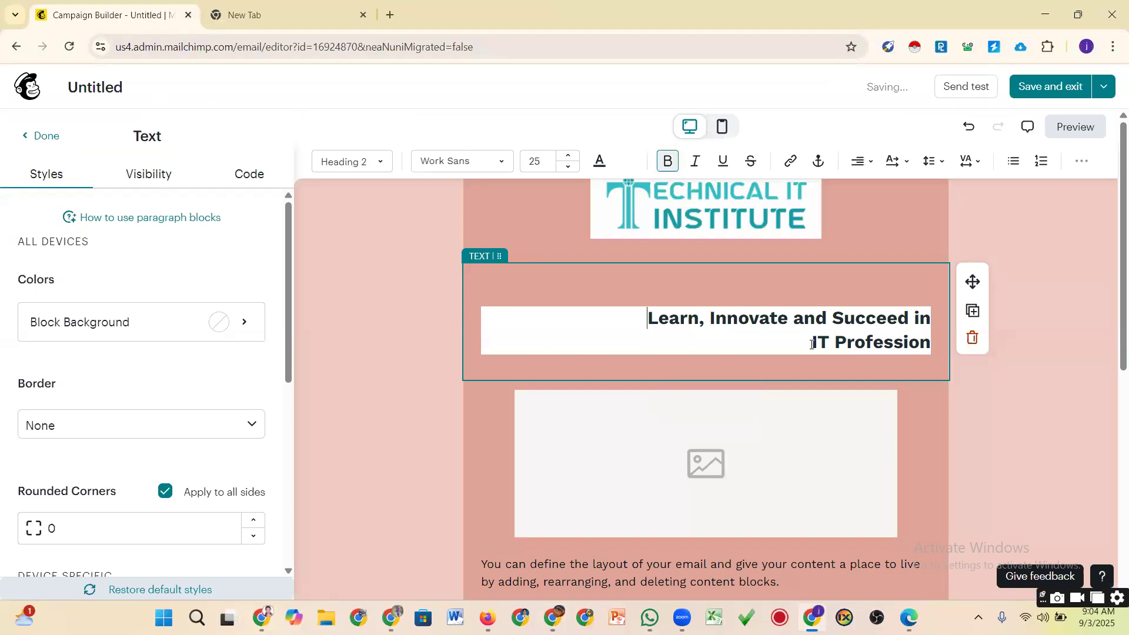
{"action": "key", "text": "BackSpace"}
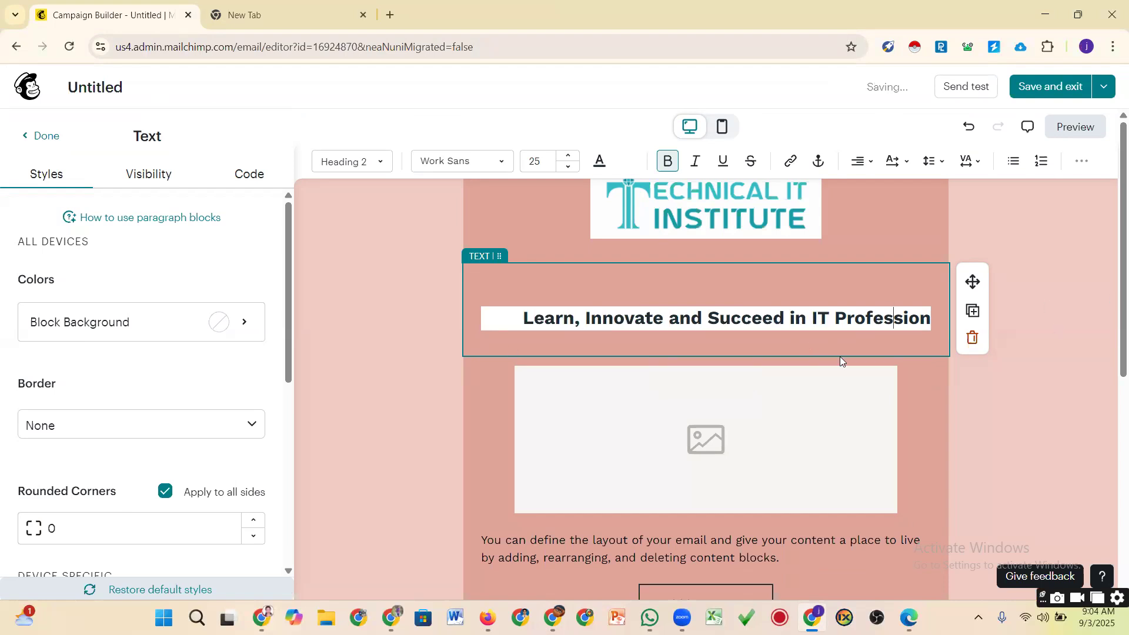
Copy the tagline from the email's heading block and paste it into a blank Microsoft Word document
{"action": "left_click", "coordinate": [517, 320]}
{"action": "left_click_drag", "start_coordinate": [523, 320], "coordinate": [948, 320]}
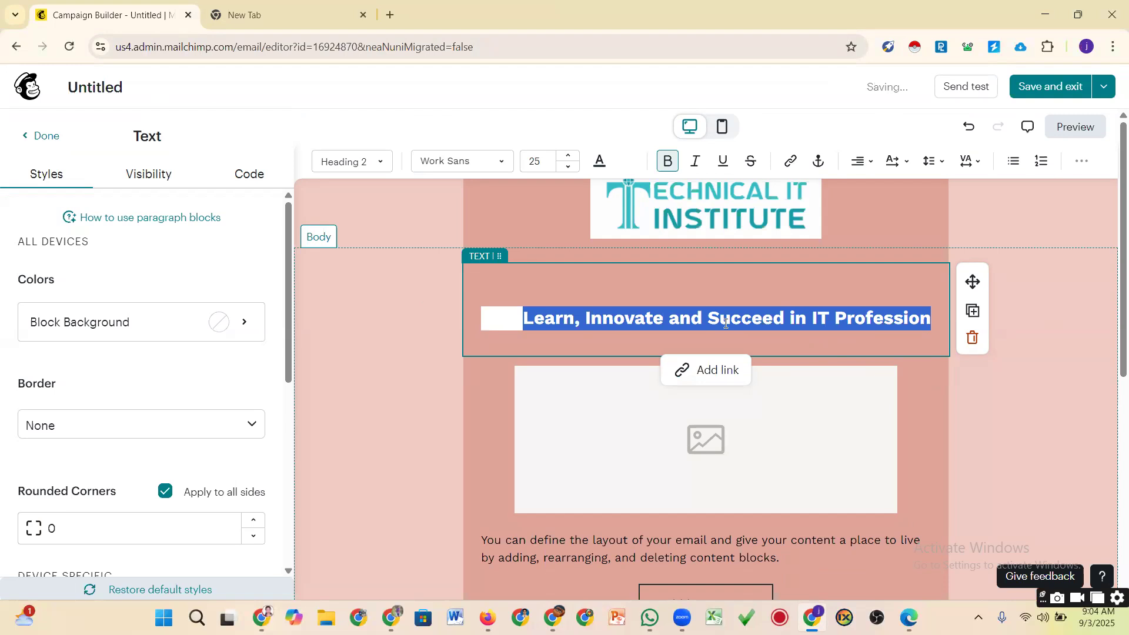
{"action": "left_click", "coordinate": [421, 289]}
{"action": "left_click_drag", "start_coordinate": [521, 322], "coordinate": [911, 320]}
{"action": "left_click", "coordinate": [910, 320]}
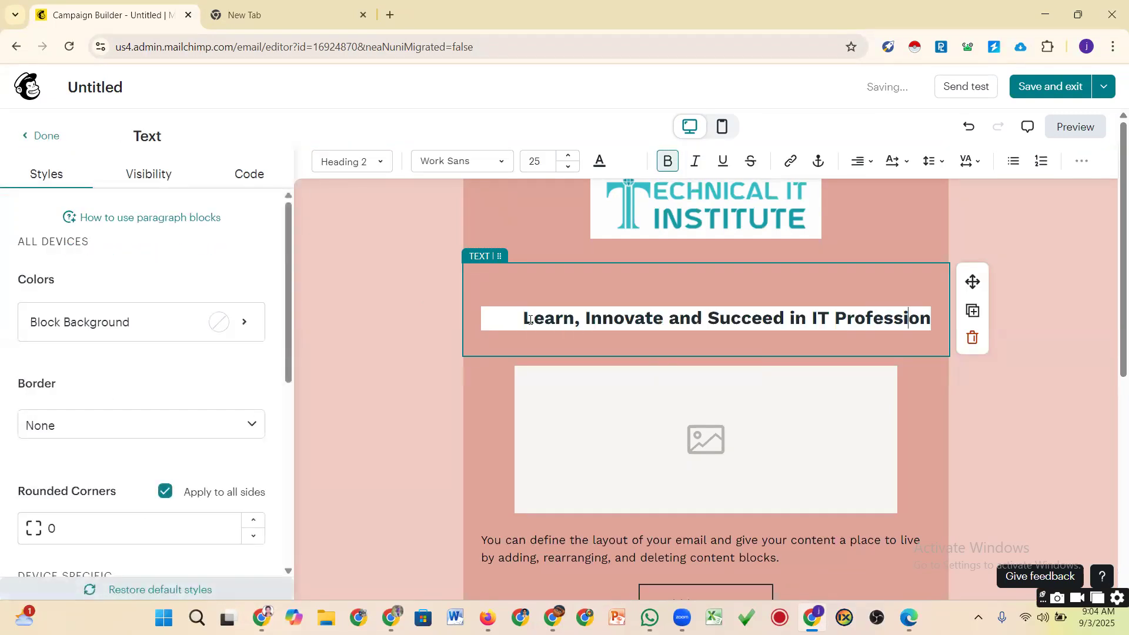
{"action": "left_click_drag", "start_coordinate": [522, 320], "coordinate": [933, 317]}
{"action": "key", "text": "ctrl+c"}
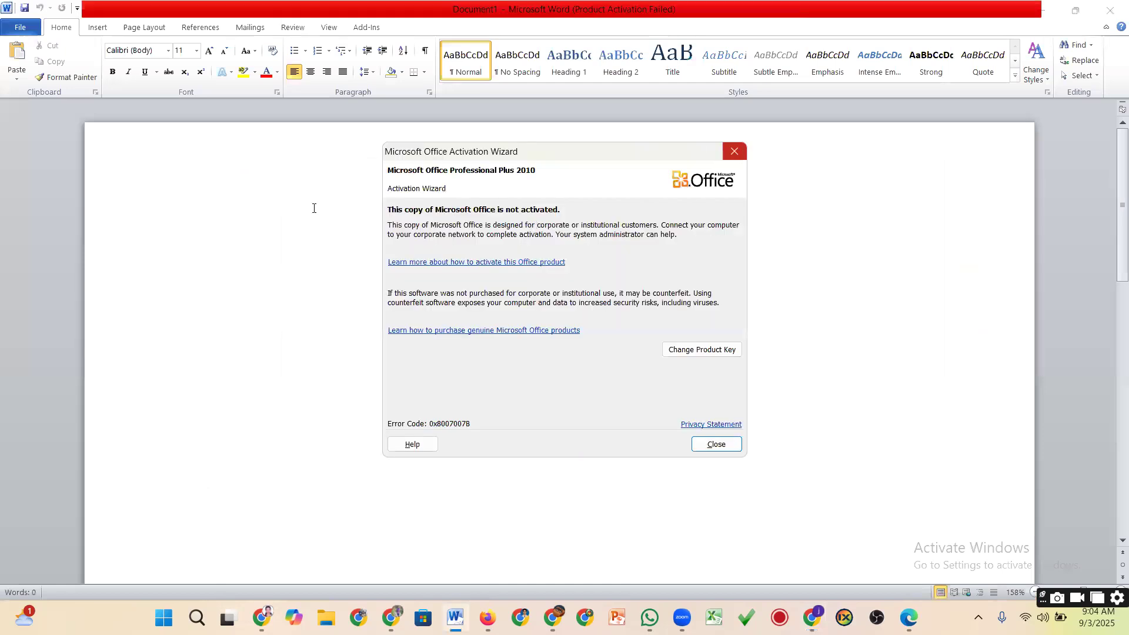
{"action": "key", "text": "Escape"}
{"action": "key", "text": "ctrl+v"}
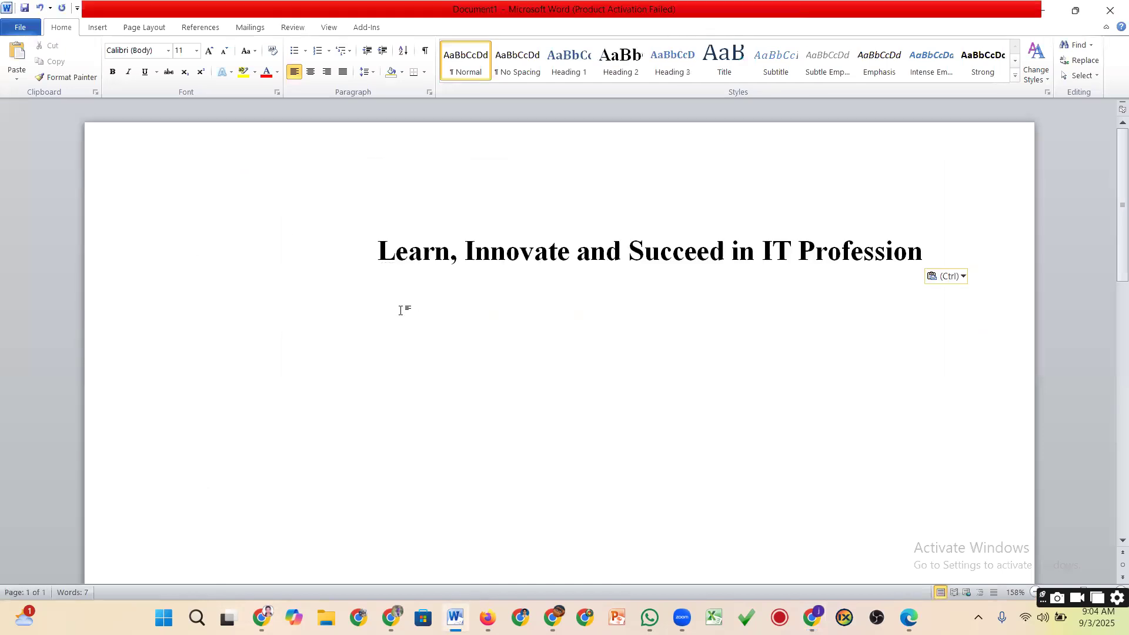
Copy the tagline from the Word document and paste it over the heading in the Mailchimp campaign
{"action": "key", "text": "ctrl+a"}
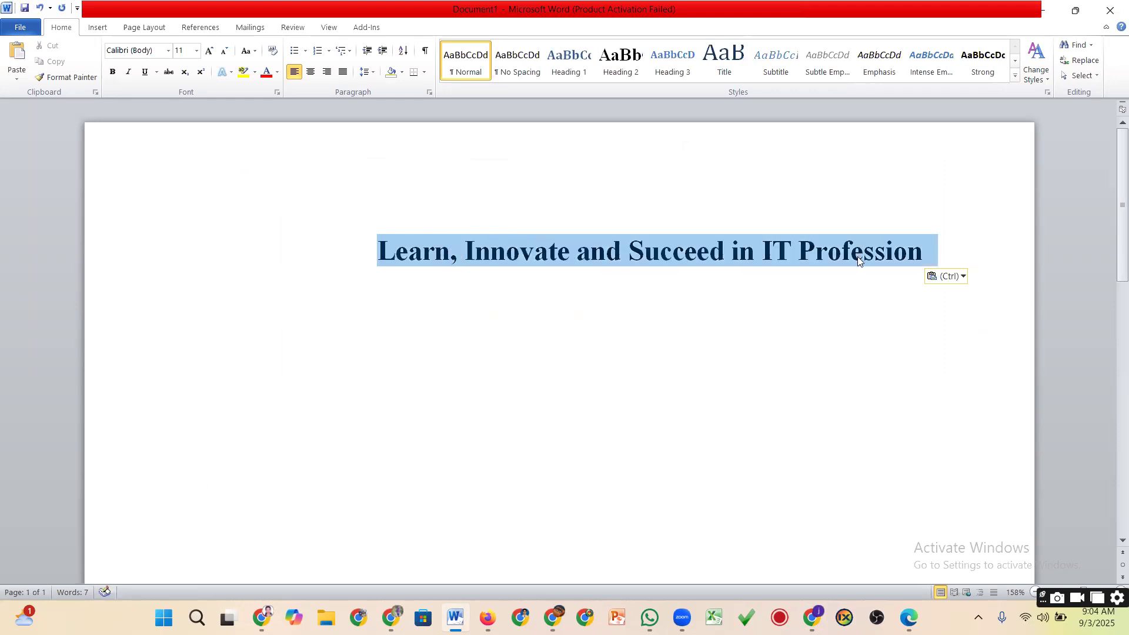
{"action": "left_click", "coordinate": [421, 299]}
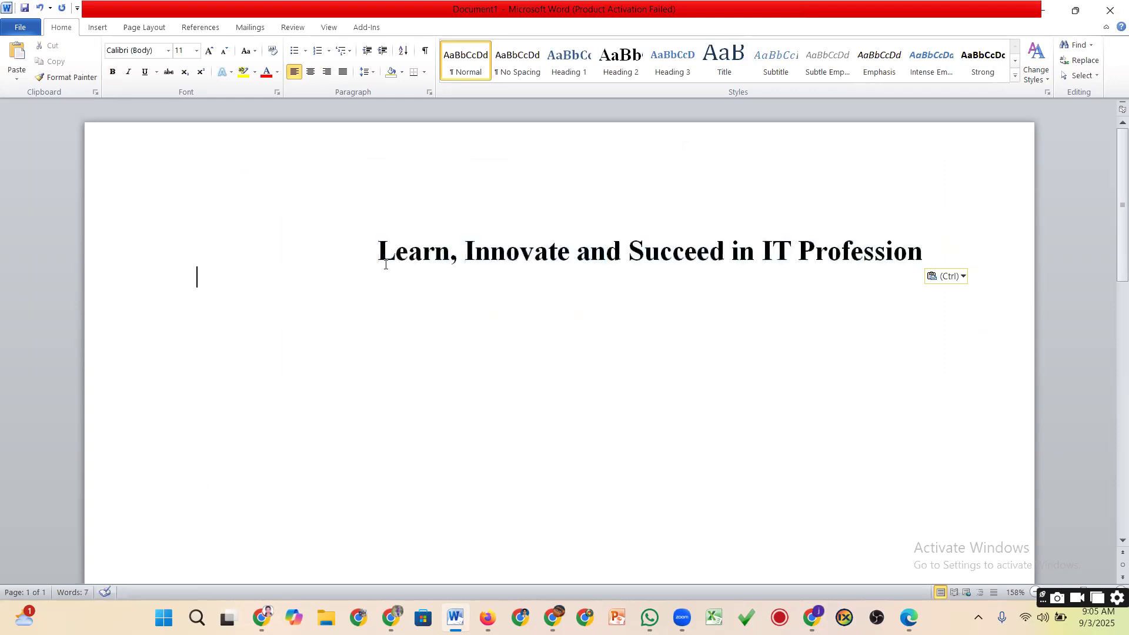
{"action": "left_click_drag", "start_coordinate": [379, 251], "coordinate": [575, 253]}
{"action": "left_click_drag", "start_coordinate": [866, 259], "coordinate": [844, 272]}
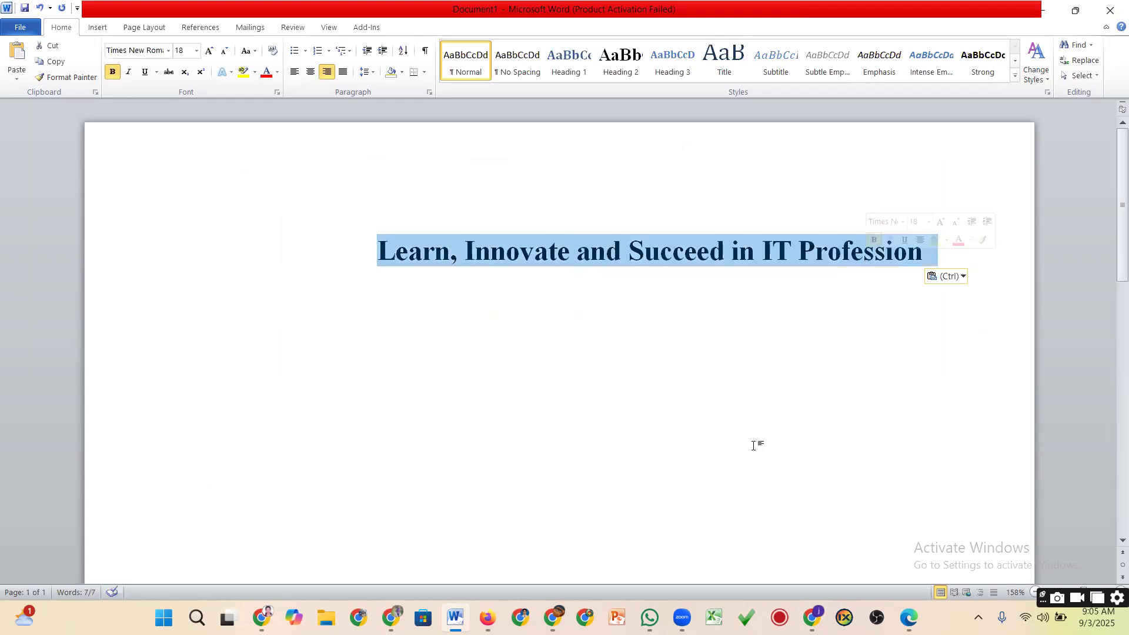
{"action": "key", "text": "ctrl+c"}
{"action": "left_click", "coordinate": [812, 617]}
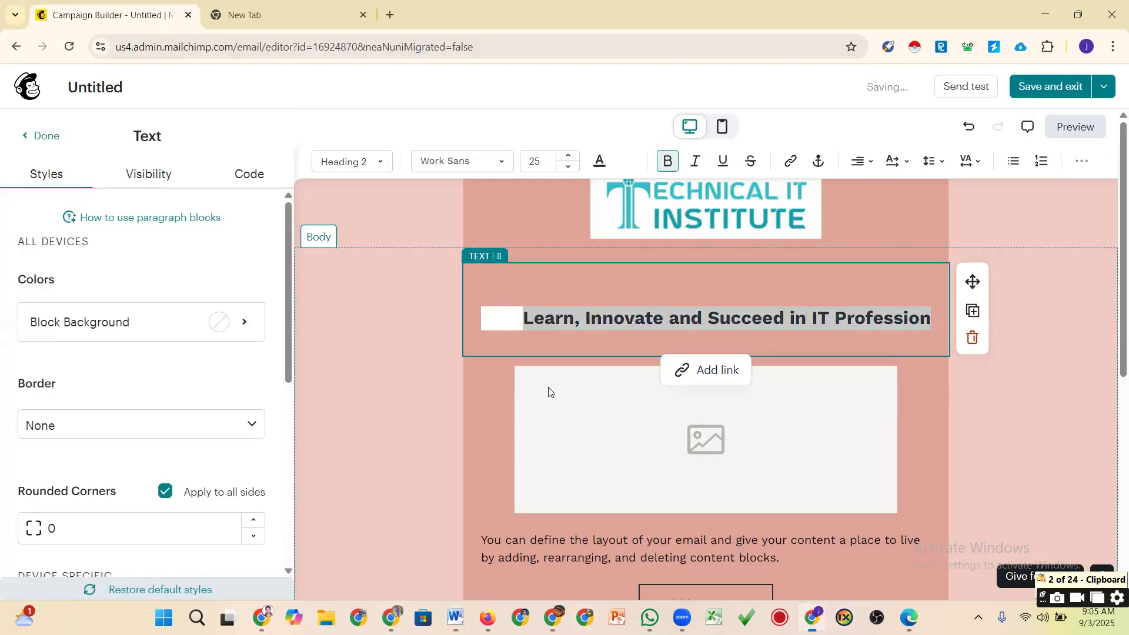
{"action": "key", "text": "ctrl+v"}
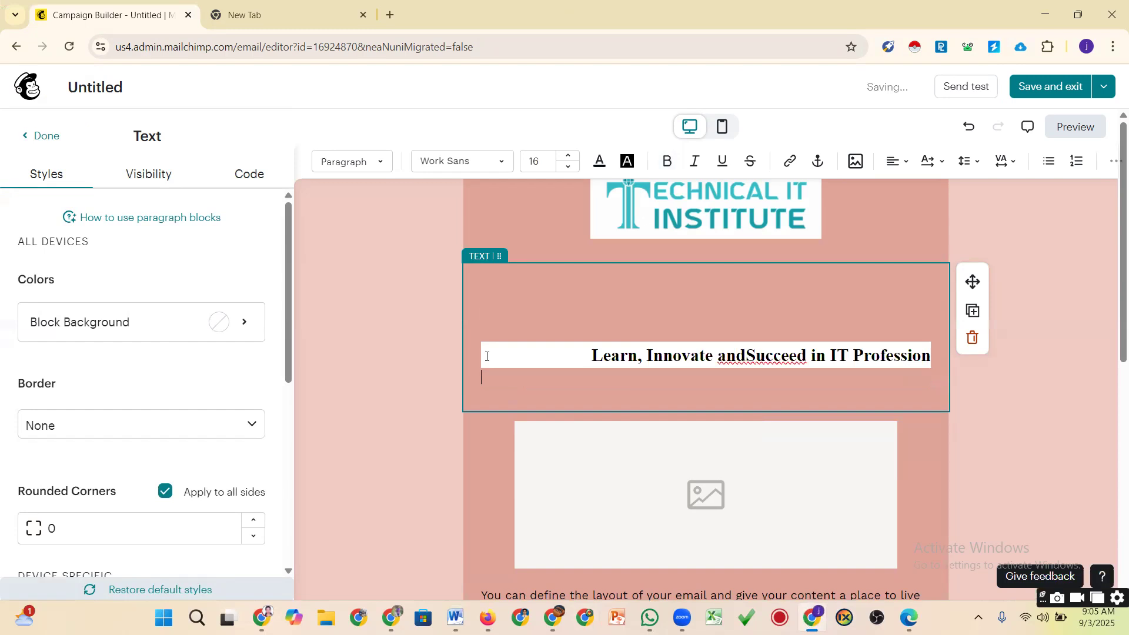
Delete the pasted tagline and the blank lines around it from the email's heading text block
{"action": "key", "text": "BackSpace"}
{"action": "key", "text": "BackSpace"}
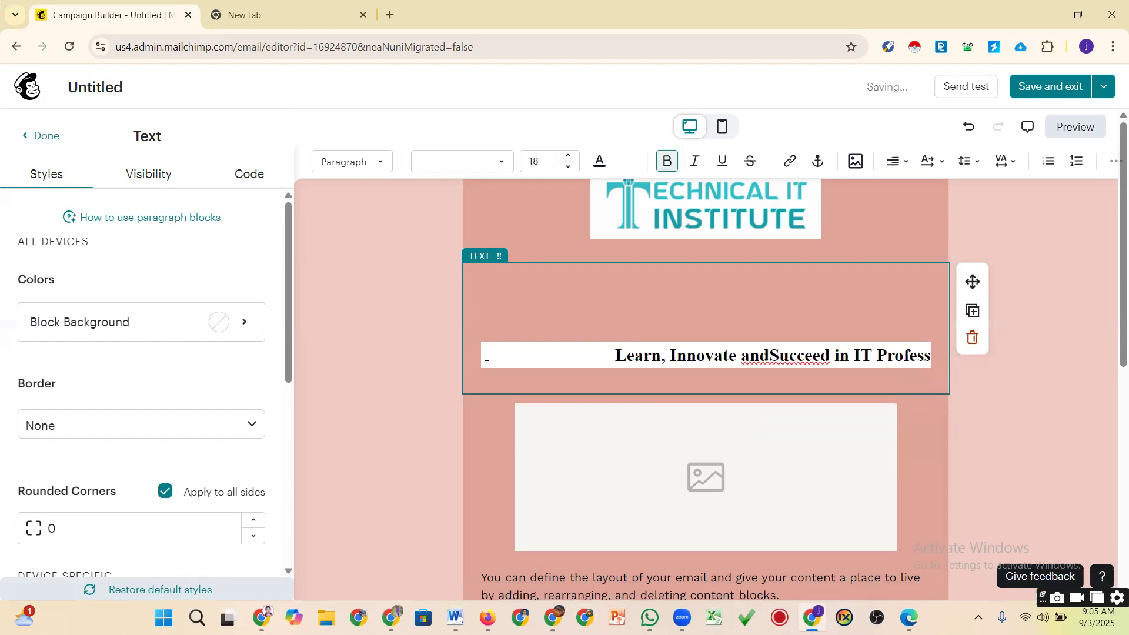
{"action": "key", "text": "BackSpace"}
{"action": "key", "text": "BackSpace"}
{"action": "key", "text": "BackSpace"}
{"action": "key", "text": "BackSpace"}
{"action": "key", "text": "BackSpace"}
{"action": "key", "text": "BackSpace"}
{"action": "key", "text": "BackSpace"}
{"action": "key", "text": "BackSpace"}
{"action": "key", "text": "BackSpace"}
{"action": "key", "text": "BackSpace"}
{"action": "key", "text": "BackSpace"}
{"action": "key", "text": "BackSpace"}
{"action": "key", "text": "BackSpace"}
{"action": "key", "text": "BackSpace"}
{"action": "key", "text": "BackSpace"}
{"action": "key", "text": "BackSpace"}
{"action": "key", "text": "BackSpace"}
{"action": "key", "text": "BackSpace"}
{"action": "key", "text": "BackSpace"}
{"action": "key", "text": "BackSpace"}
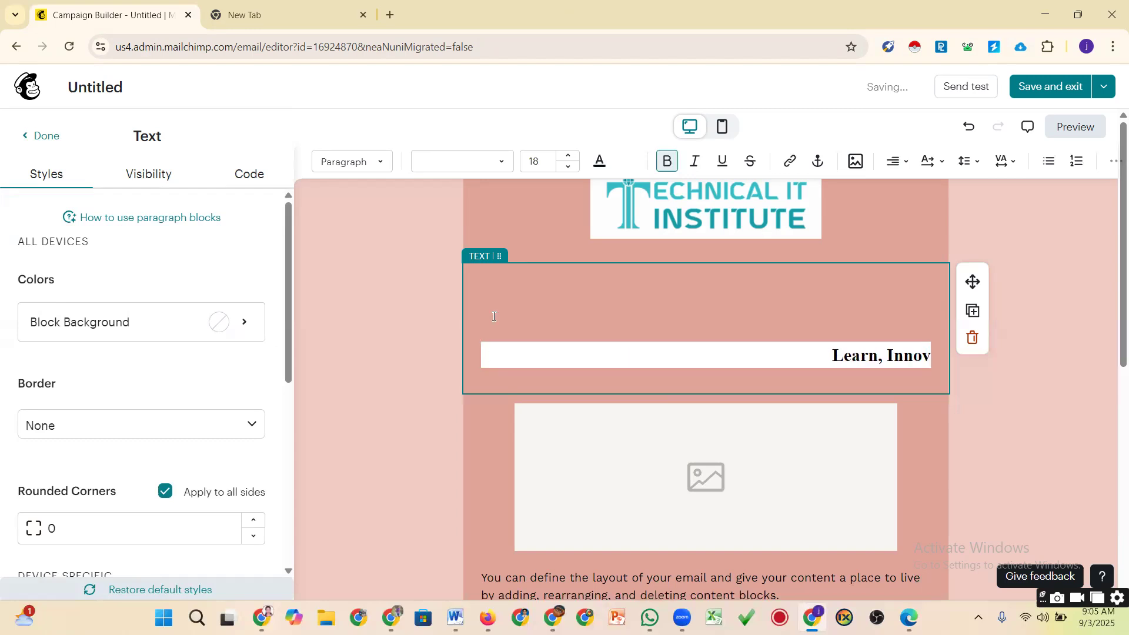
{"action": "left_click", "coordinate": [824, 354]}
{"action": "left_click", "coordinate": [910, 358], "text": "shift"}
{"action": "key", "text": "BackSpace"}
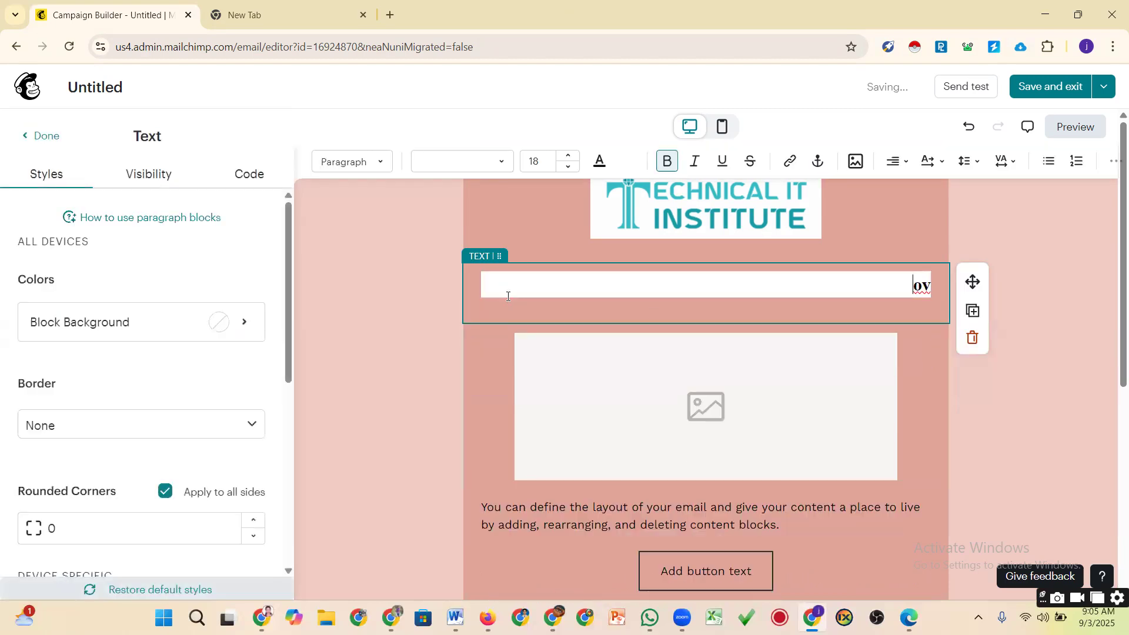
{"action": "double_click", "coordinate": [931, 289]}
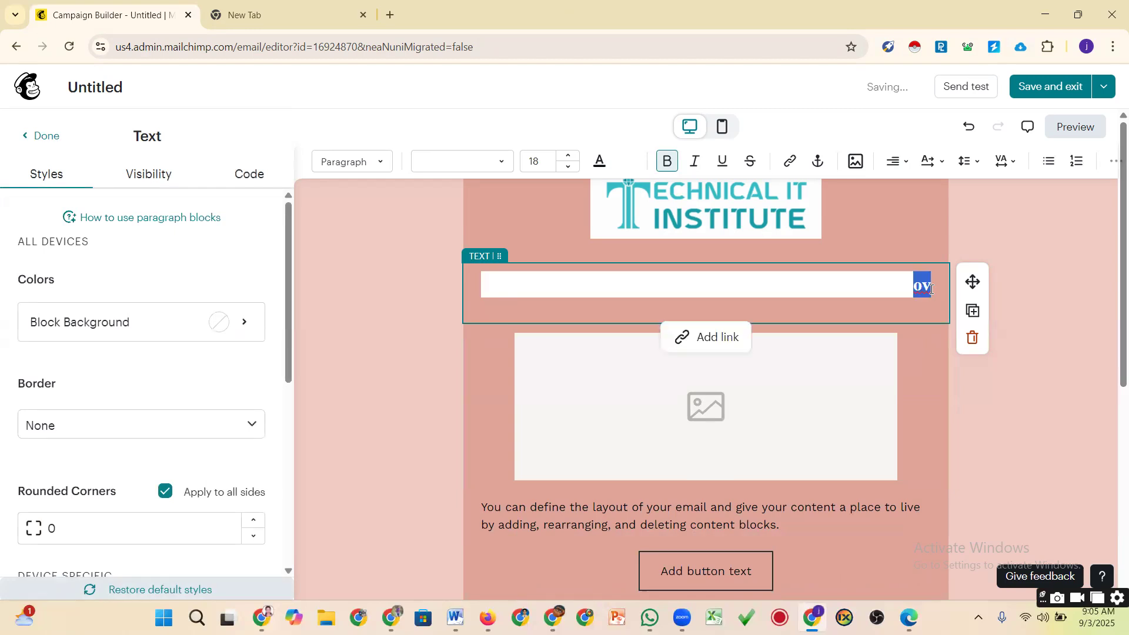
{"action": "key", "text": "BackSpace"}
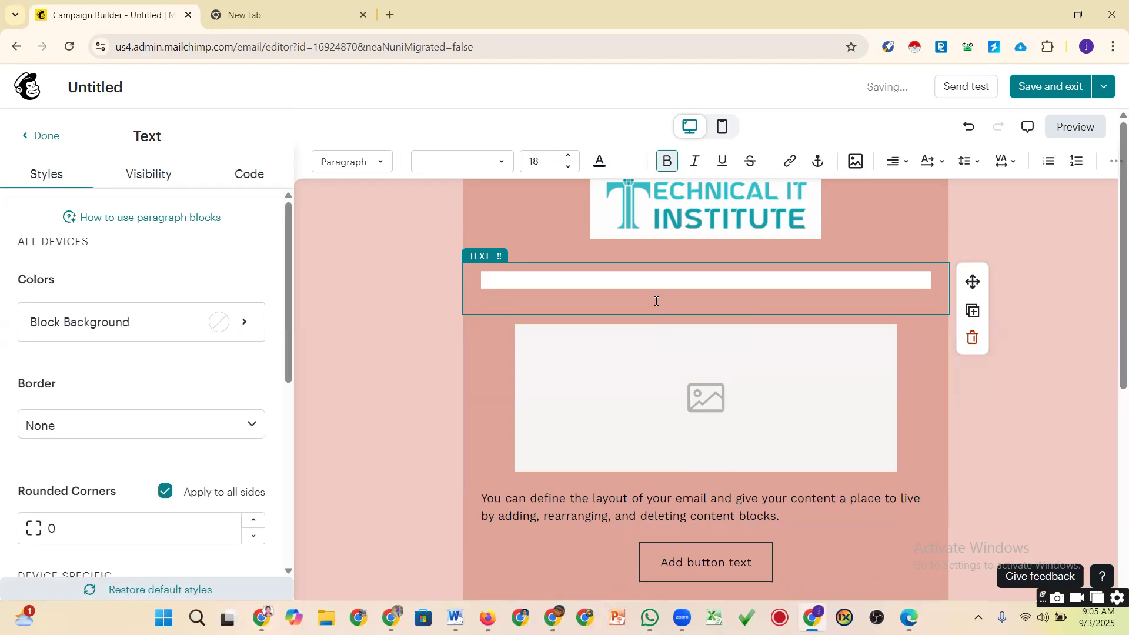
Paste the tagline into the emptied text block again and insert the missing space between "and" and "Succeed"
{"action": "key", "text": "ctrl+v"}
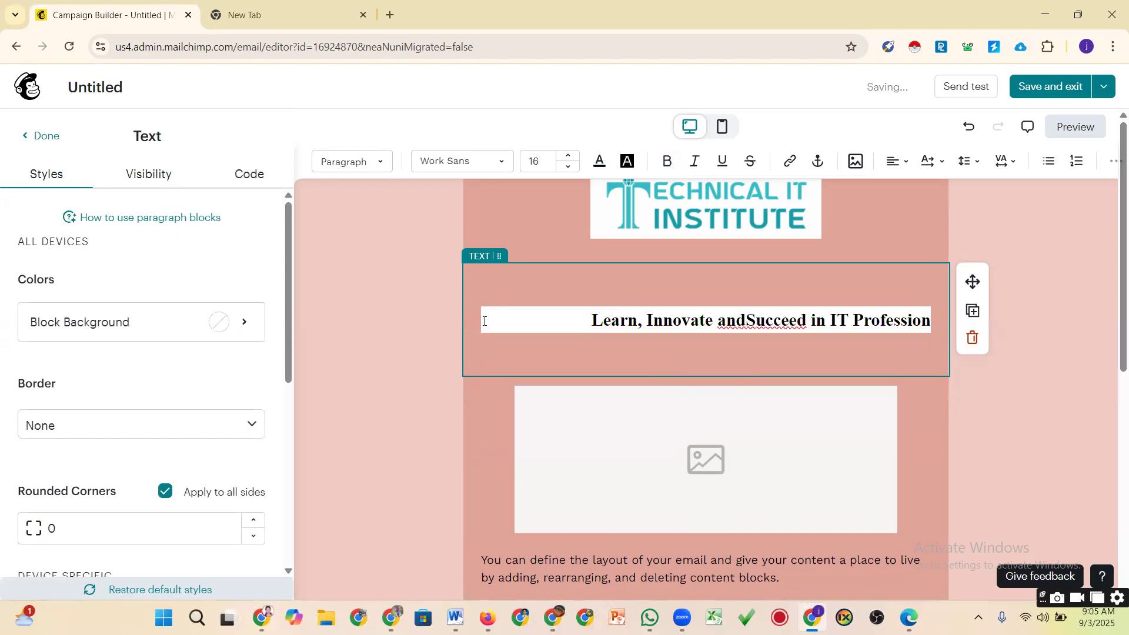
{"action": "left_click", "coordinate": [597, 321]}
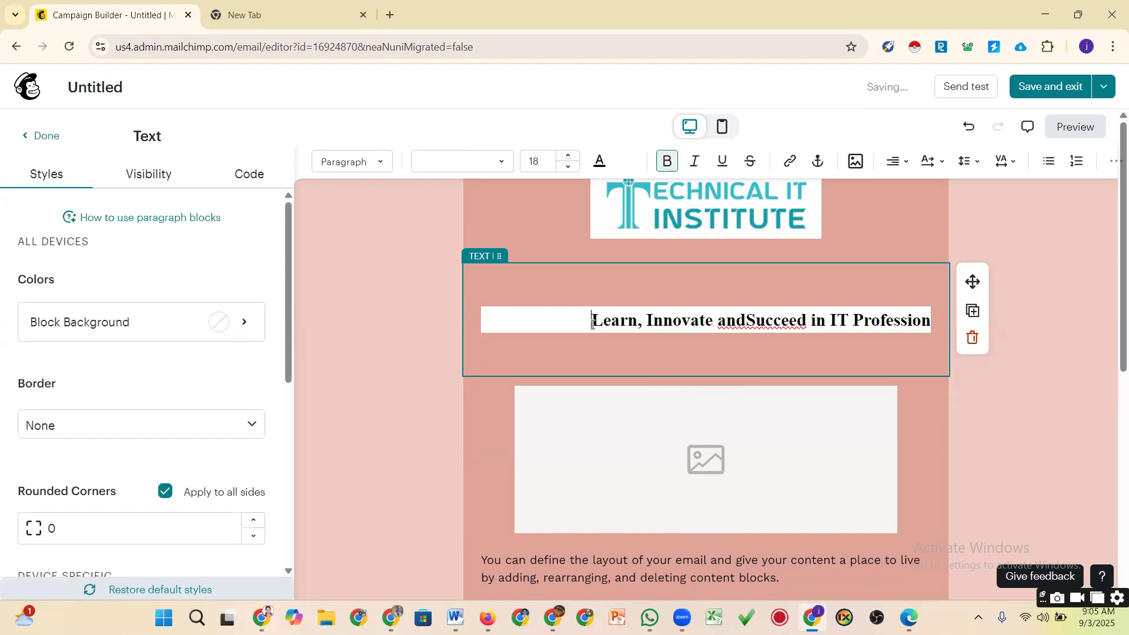
{"action": "left_click", "coordinate": [746, 329]}
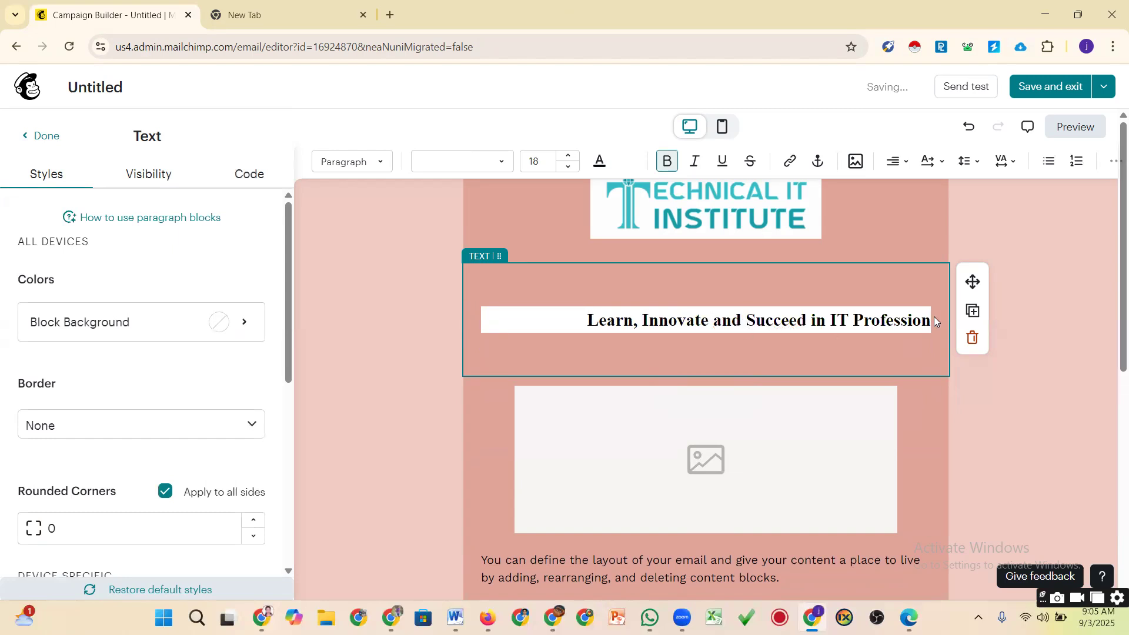
Center-align the tagline "Learn, Innovate and Succeed in IT Profession" in its text block
{"action": "left_click", "coordinate": [580, 323]}
{"action": "left_click_drag", "start_coordinate": [580, 322], "coordinate": [931, 321]}
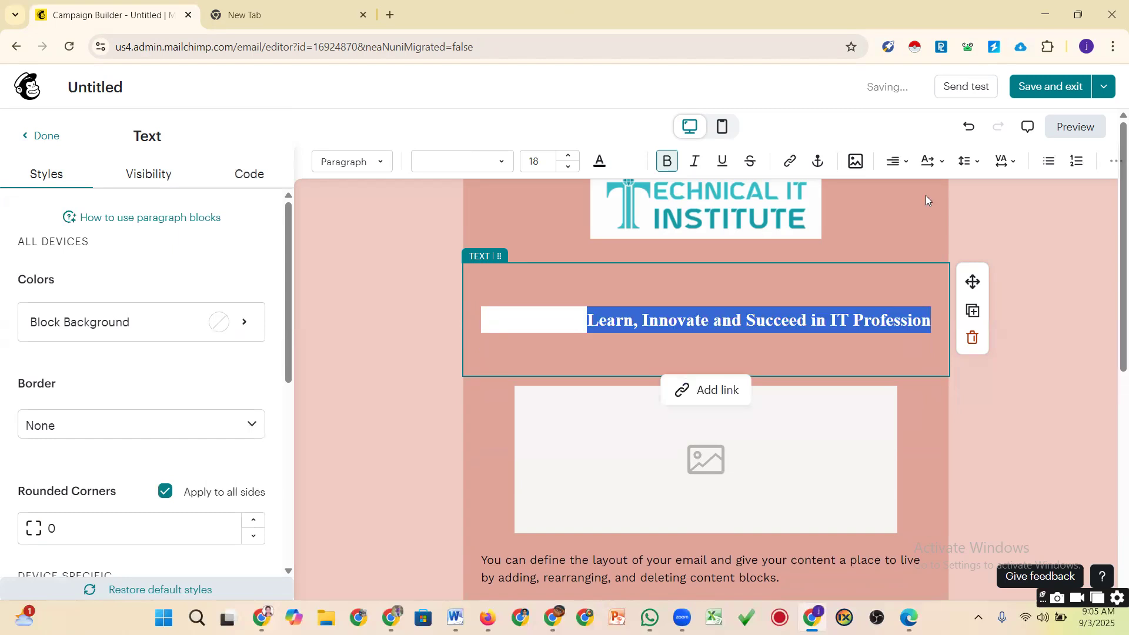
{"action": "left_click", "coordinate": [900, 167]}
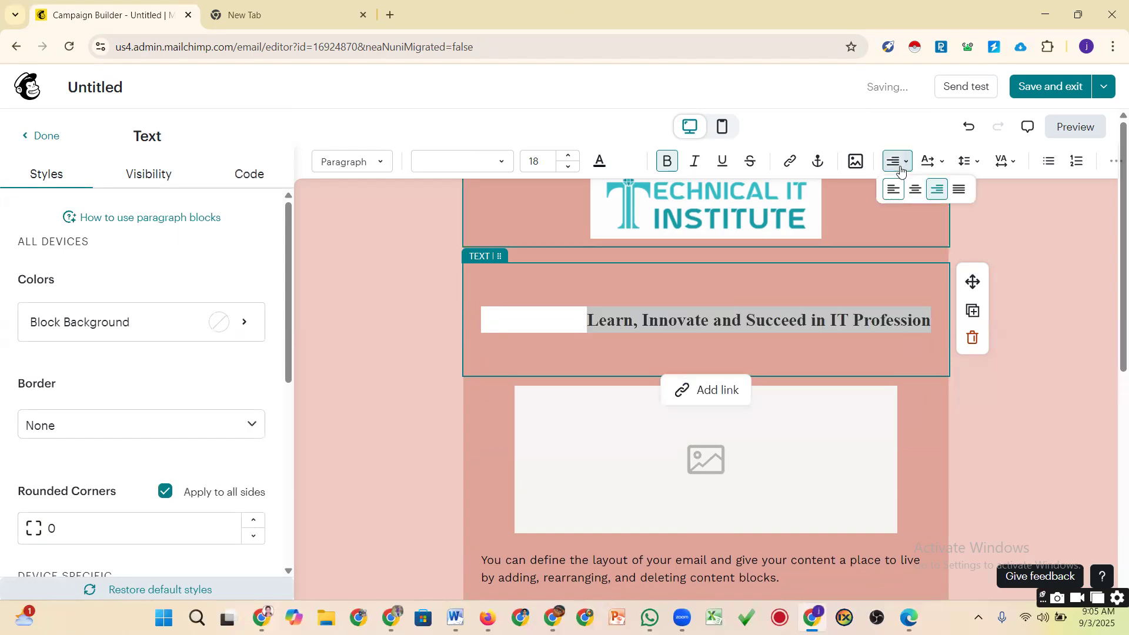
{"action": "left_click", "coordinate": [915, 191]}
{"action": "left_click", "coordinate": [1038, 335]}
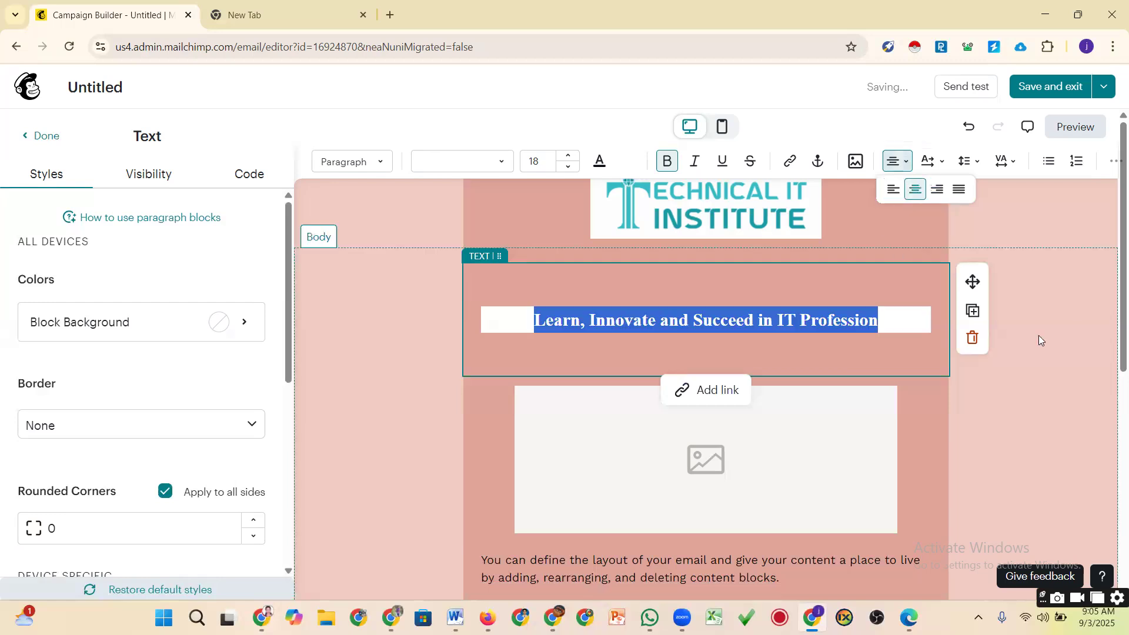
Make the whole tagline italic and keep its bold formatting
{"action": "left_click_drag", "start_coordinate": [665, 318], "coordinate": [532, 320]}
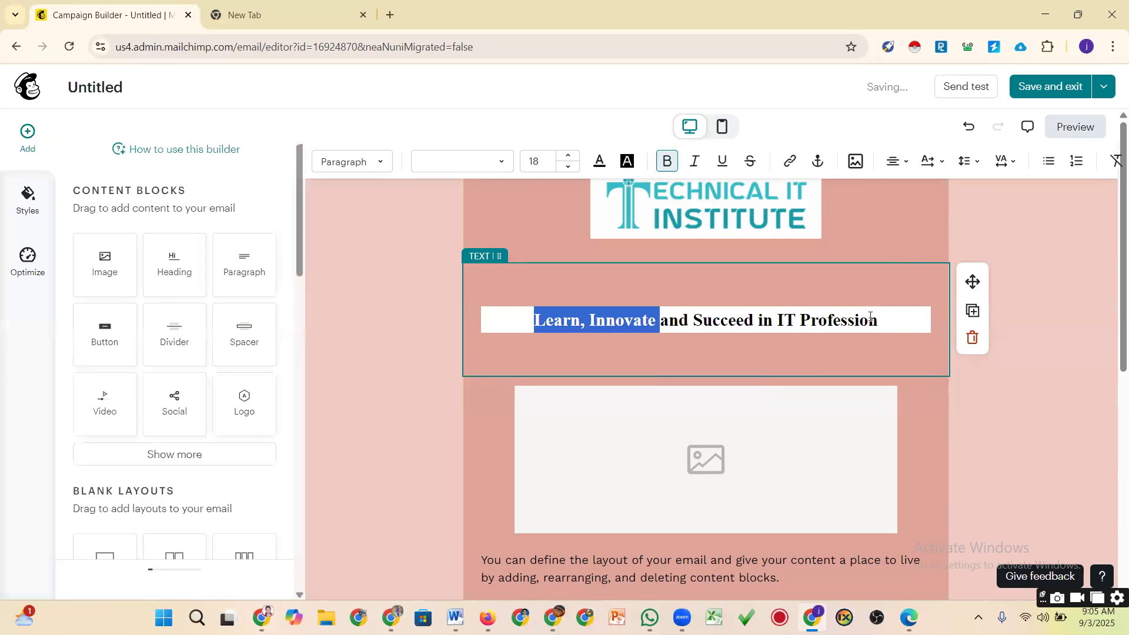
{"action": "left_click_drag", "start_coordinate": [886, 316], "coordinate": [882, 318]}
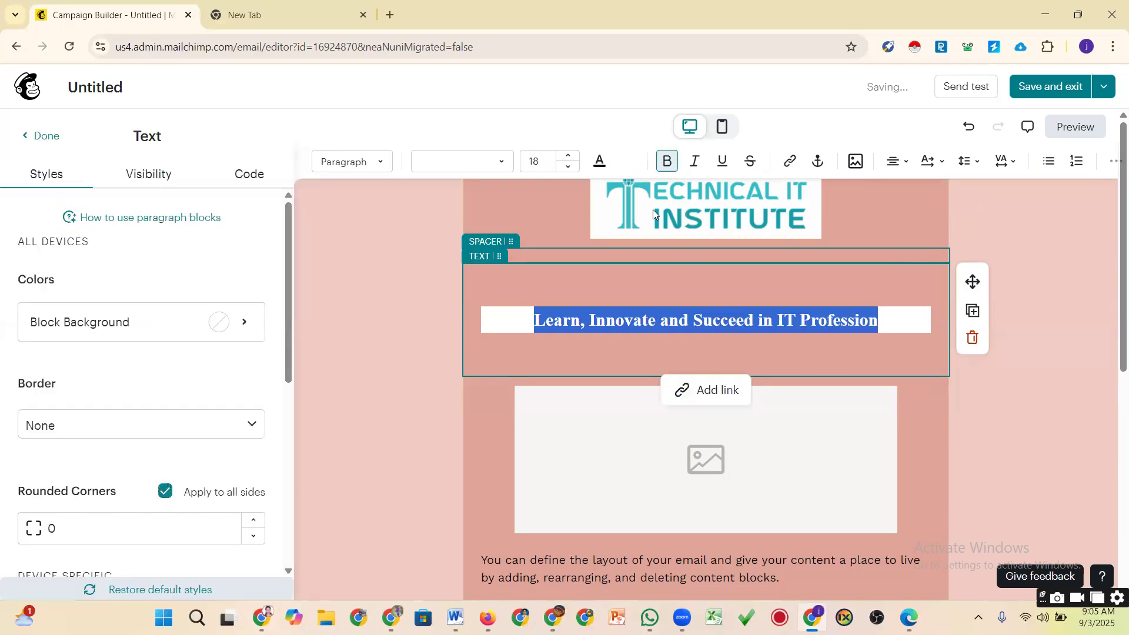
{"action": "left_click", "coordinate": [667, 166]}
{"action": "left_click", "coordinate": [667, 164]}
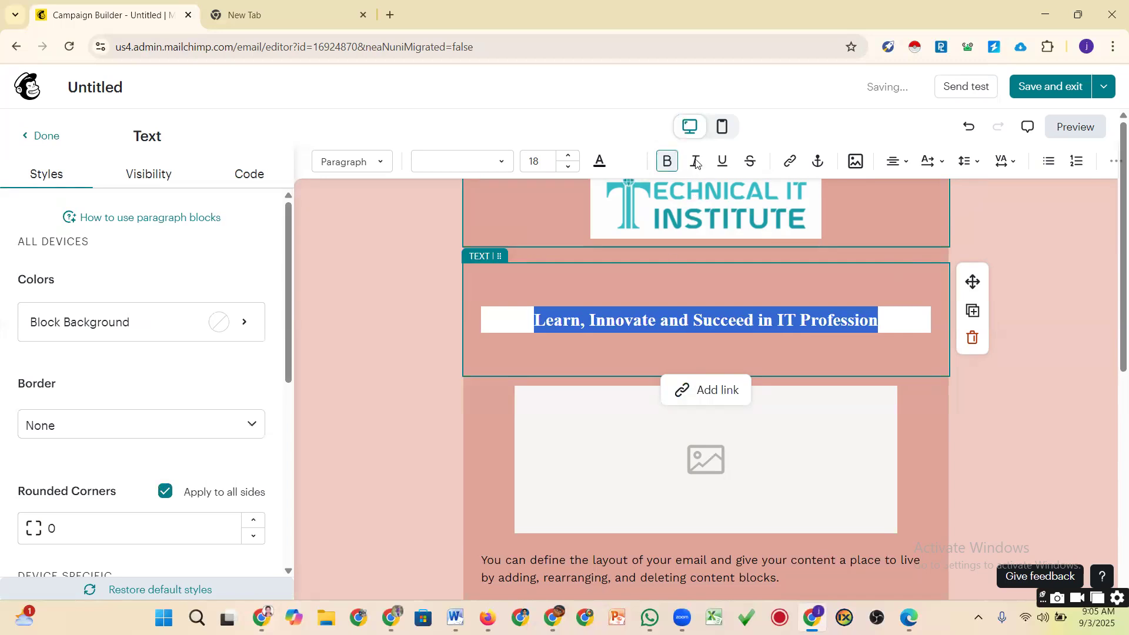
{"action": "left_click", "coordinate": [696, 163]}
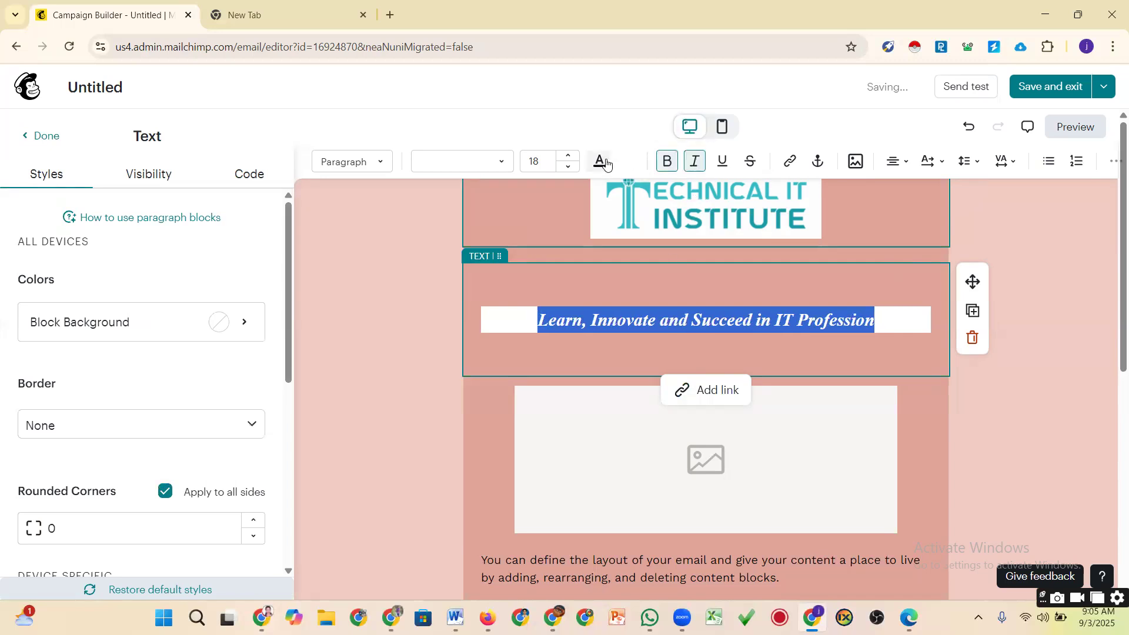
Try dark red and light blue from the default palette as the tagline's text color
{"action": "left_click", "coordinate": [161, 354]}
{"action": "left_click", "coordinate": [401, 377]}
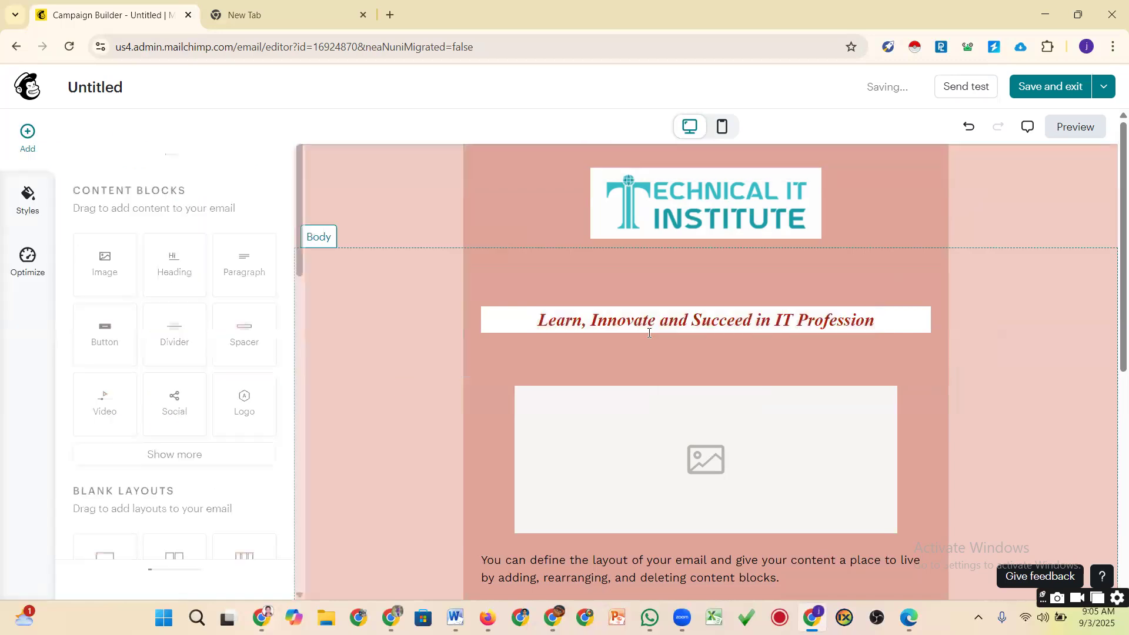
{"action": "left_click", "coordinate": [571, 322]}
{"action": "left_click_drag", "start_coordinate": [538, 322], "coordinate": [872, 322]}
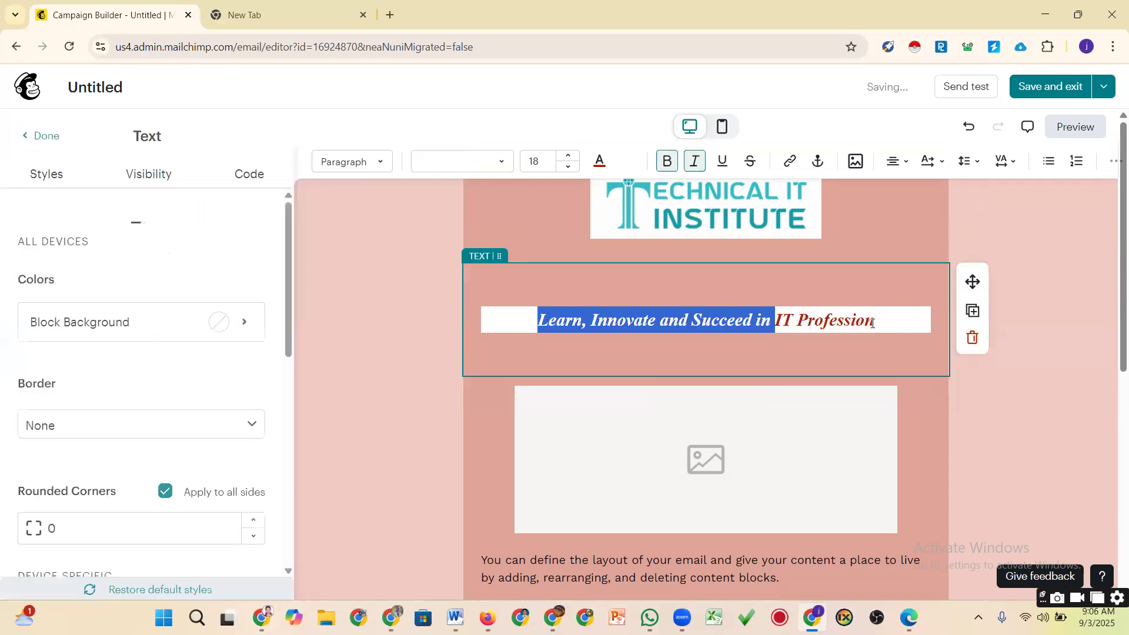
{"action": "left_click", "coordinate": [882, 323]}
{"action": "left_click_drag", "start_coordinate": [743, 313], "coordinate": [540, 323]}
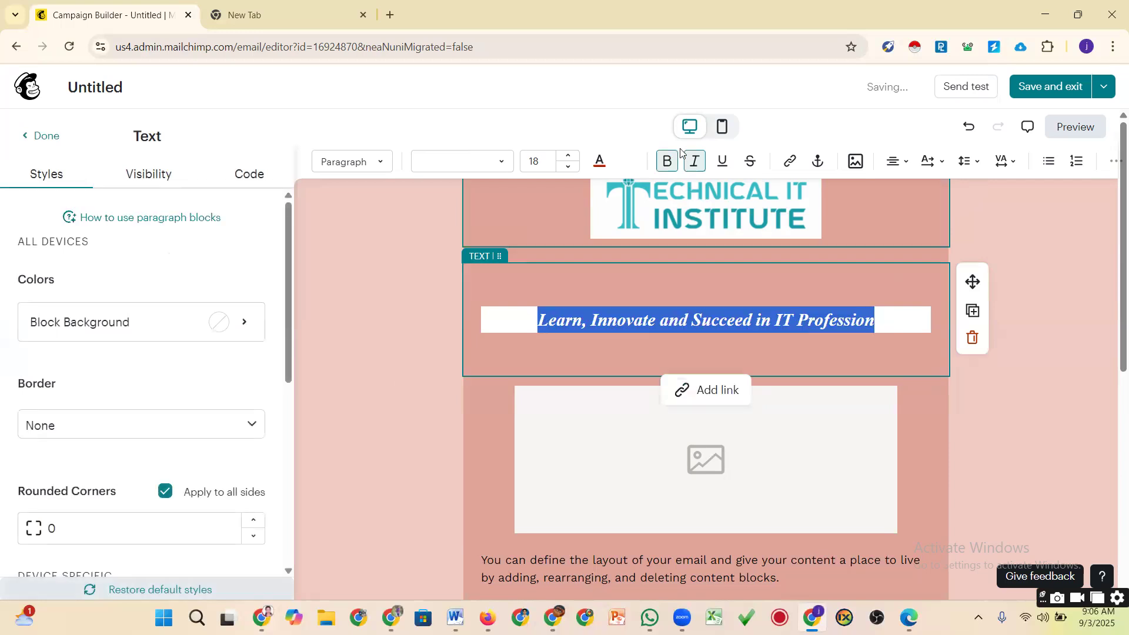
{"action": "left_click", "coordinate": [599, 160]}
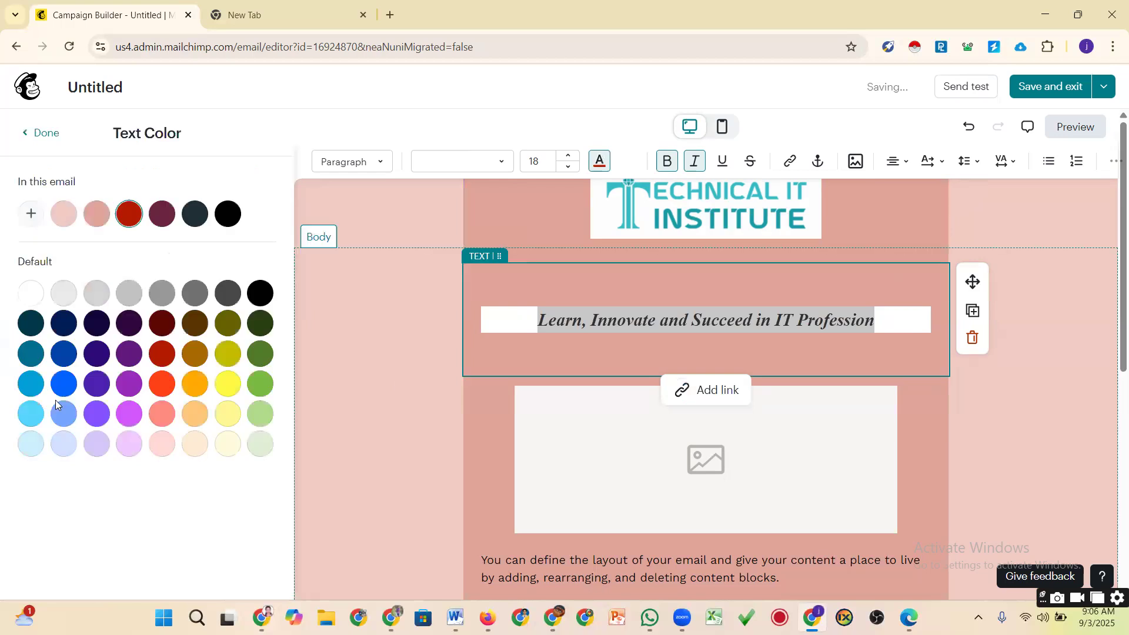
{"action": "left_click", "coordinate": [31, 413]}
{"action": "left_click", "coordinate": [656, 353]}
Set the whole tagline's text color to the very dark indigo of the default palette
{"action": "left_click", "coordinate": [656, 320]}
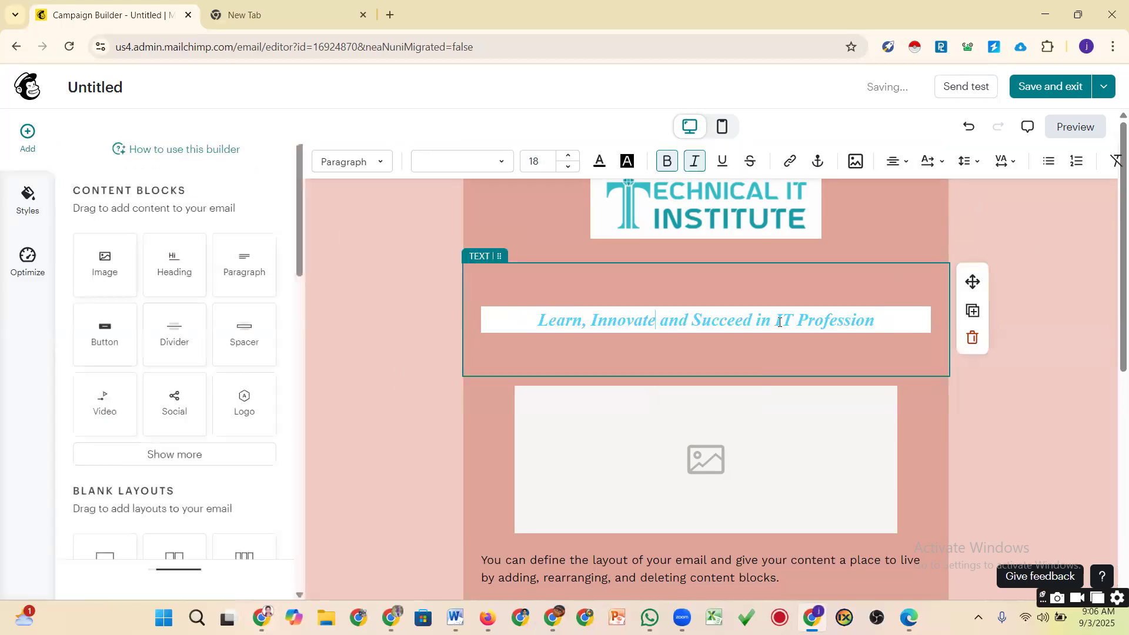
{"action": "key", "text": "ctrl+a"}
{"action": "left_click", "coordinate": [599, 161]}
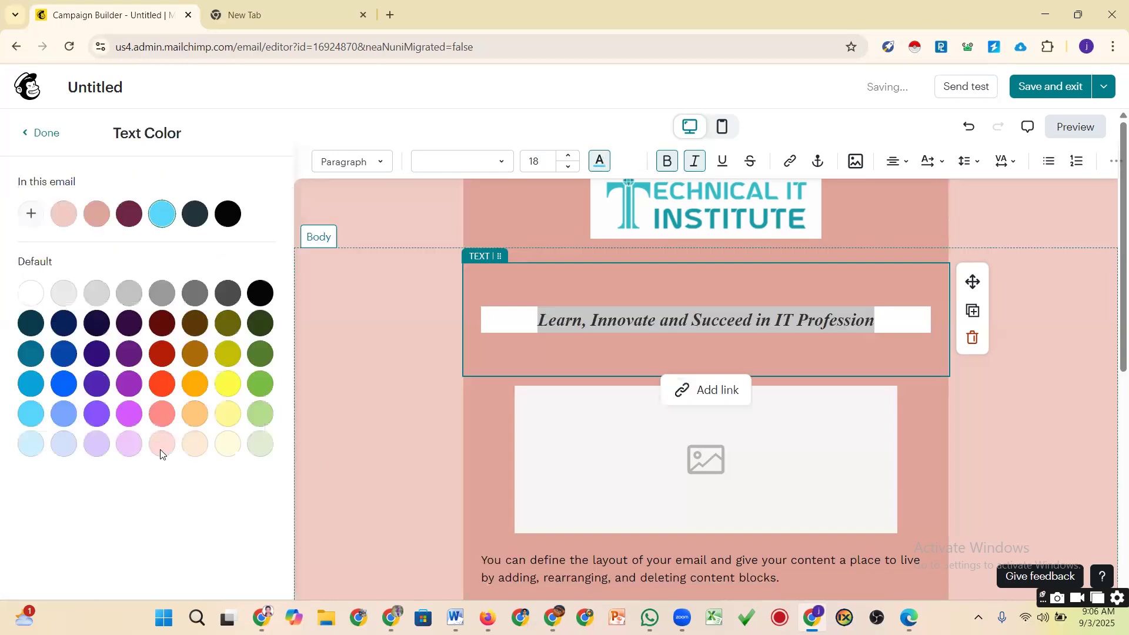
{"action": "left_click", "coordinate": [262, 294]}
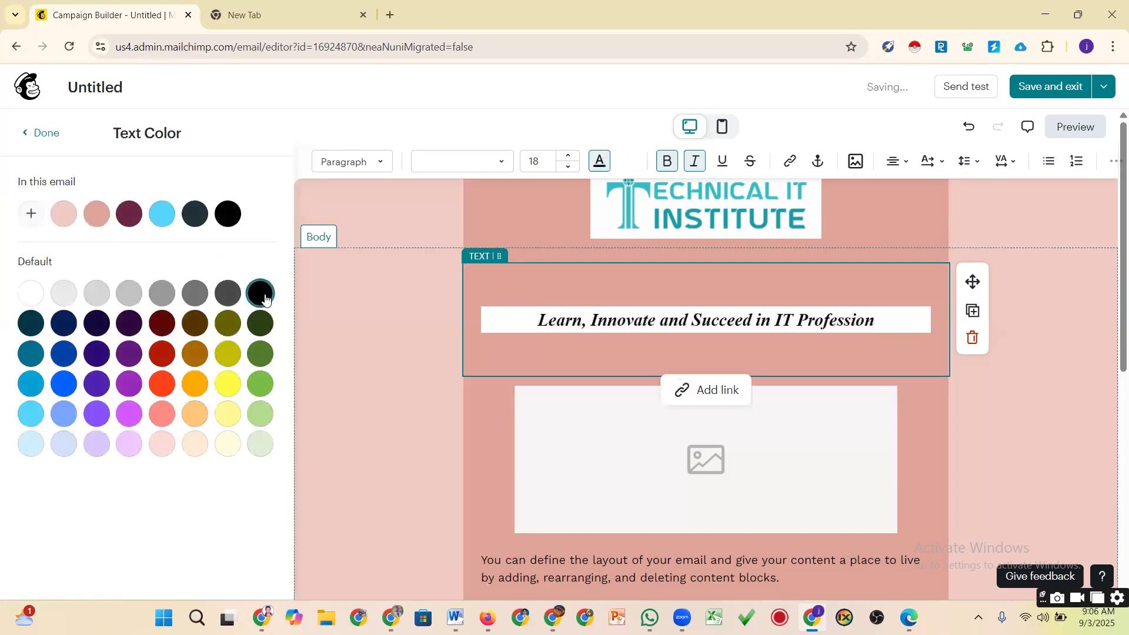
{"action": "left_click", "coordinate": [225, 327]}
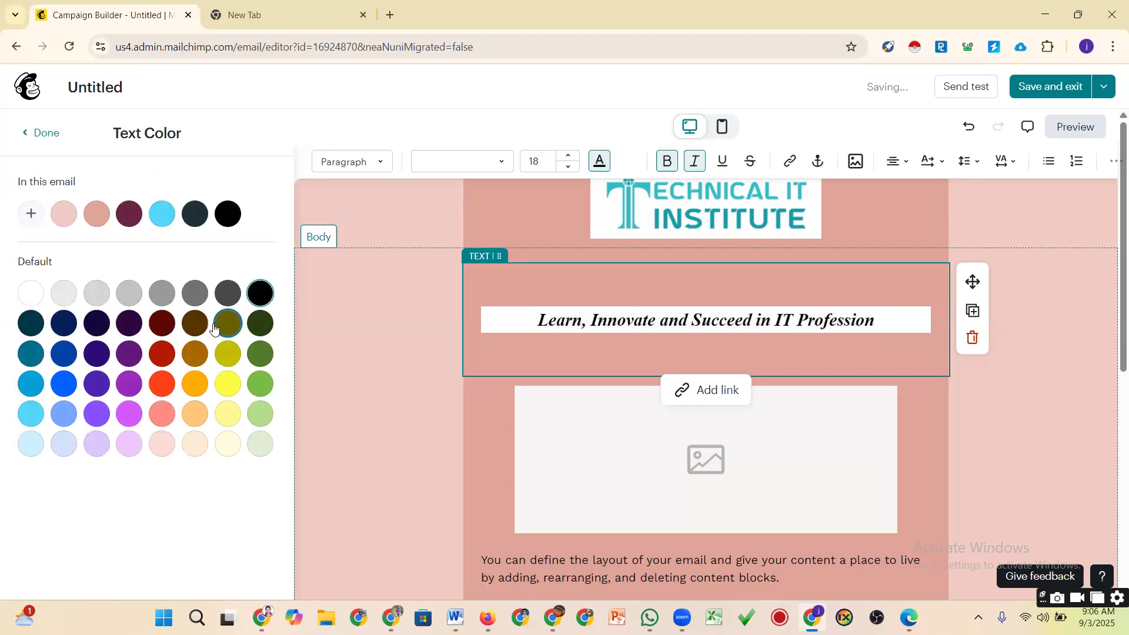
{"action": "left_click", "coordinate": [93, 327]}
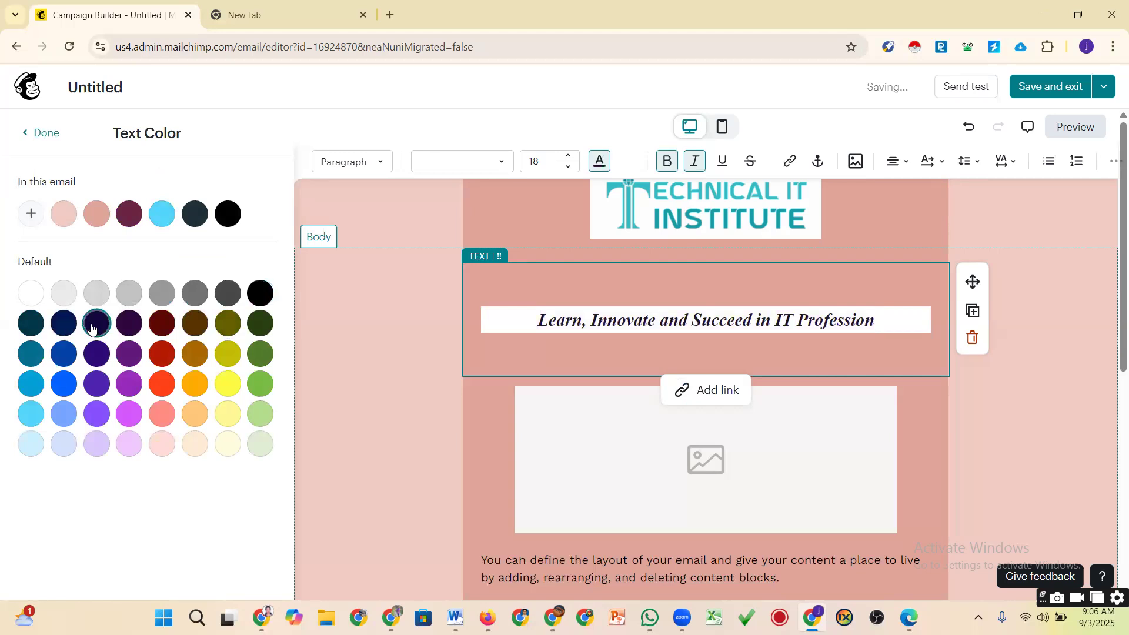
{"action": "left_click", "coordinate": [389, 344]}
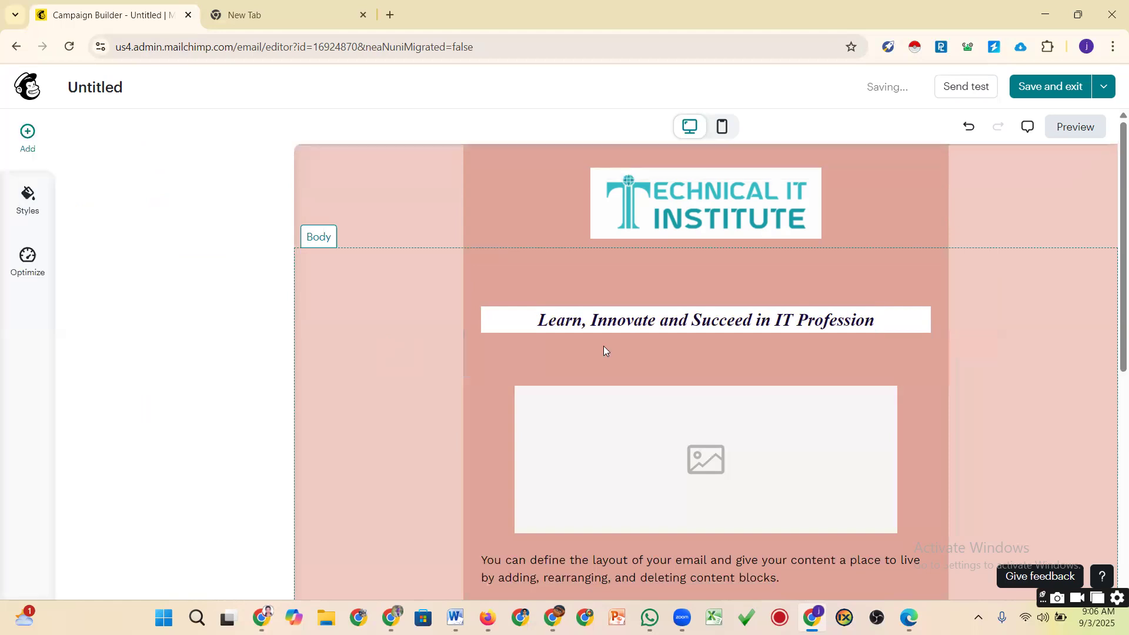
Select the whole tagline and increase its font size to 30
{"action": "left_click", "coordinate": [1014, 347]}
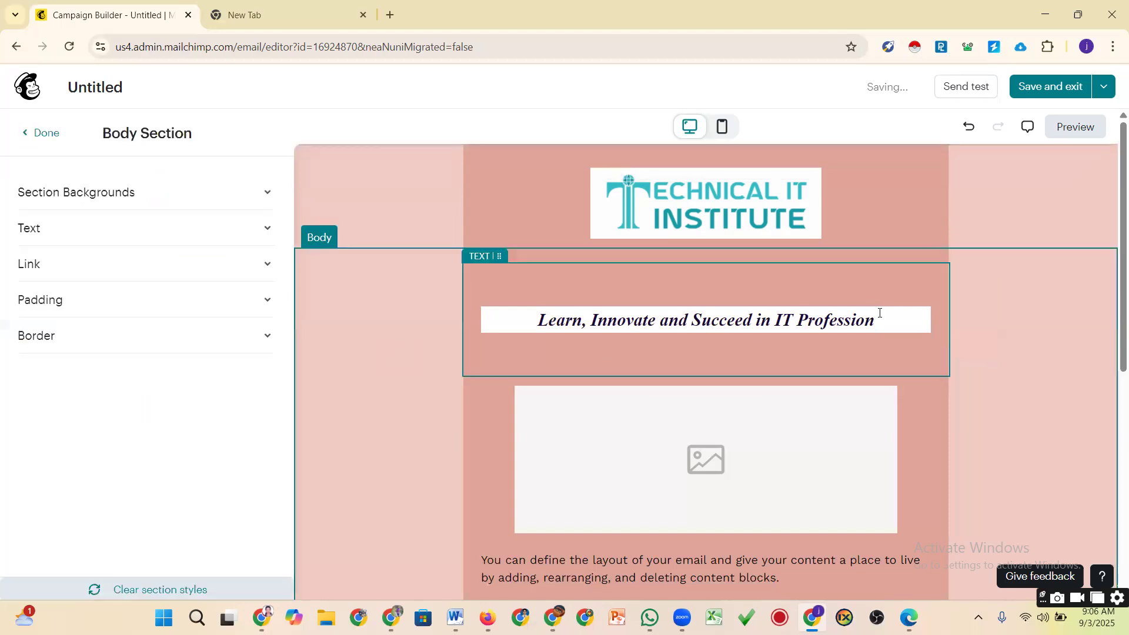
{"action": "triple_click", "coordinate": [609, 318]}
{"action": "left_click", "coordinate": [889, 317]}
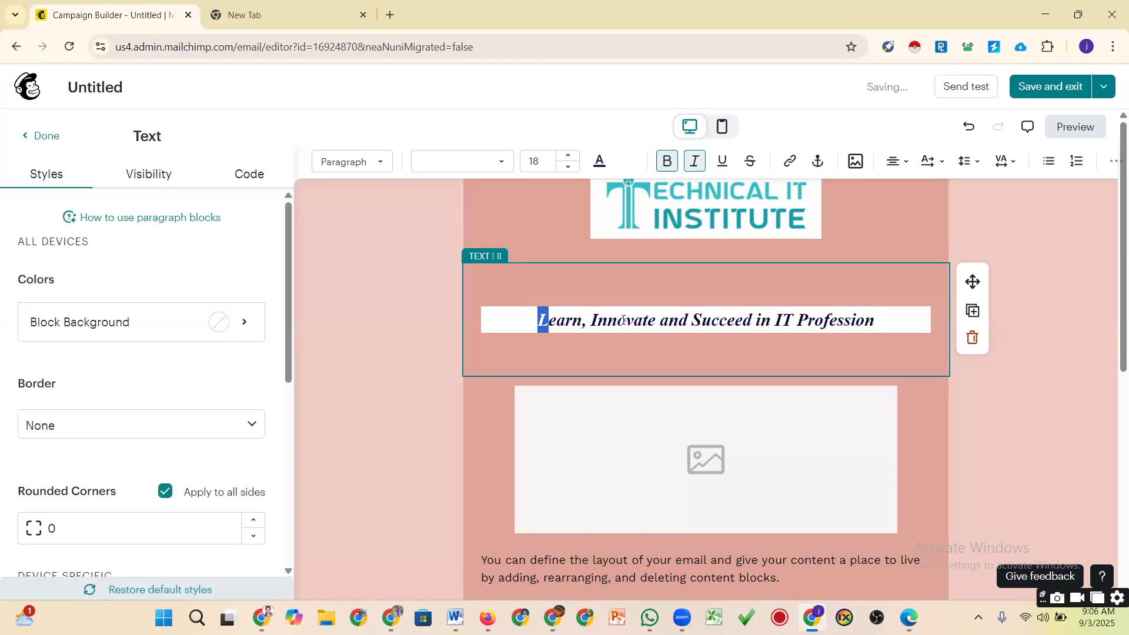
{"action": "left_click", "coordinate": [888, 321]}
{"action": "key", "text": "ctrl+a"}
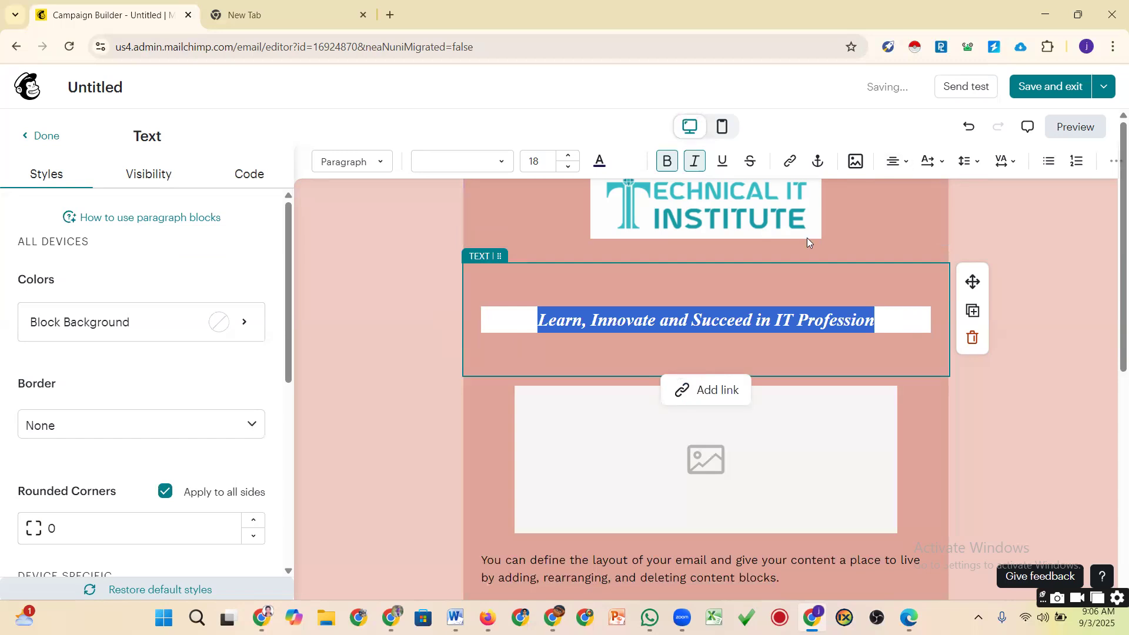
{"action": "left_click", "coordinate": [570, 159]}
{"action": "left_click", "coordinate": [569, 159]}
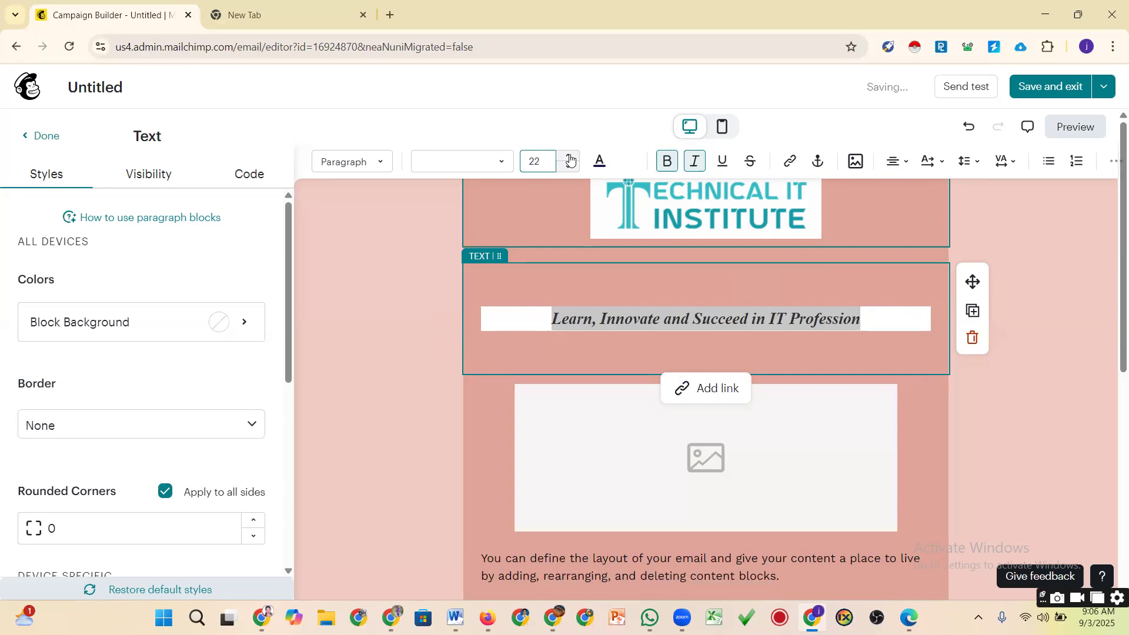
{"action": "left_click", "coordinate": [570, 159]}
{"action": "left_click", "coordinate": [569, 159]}
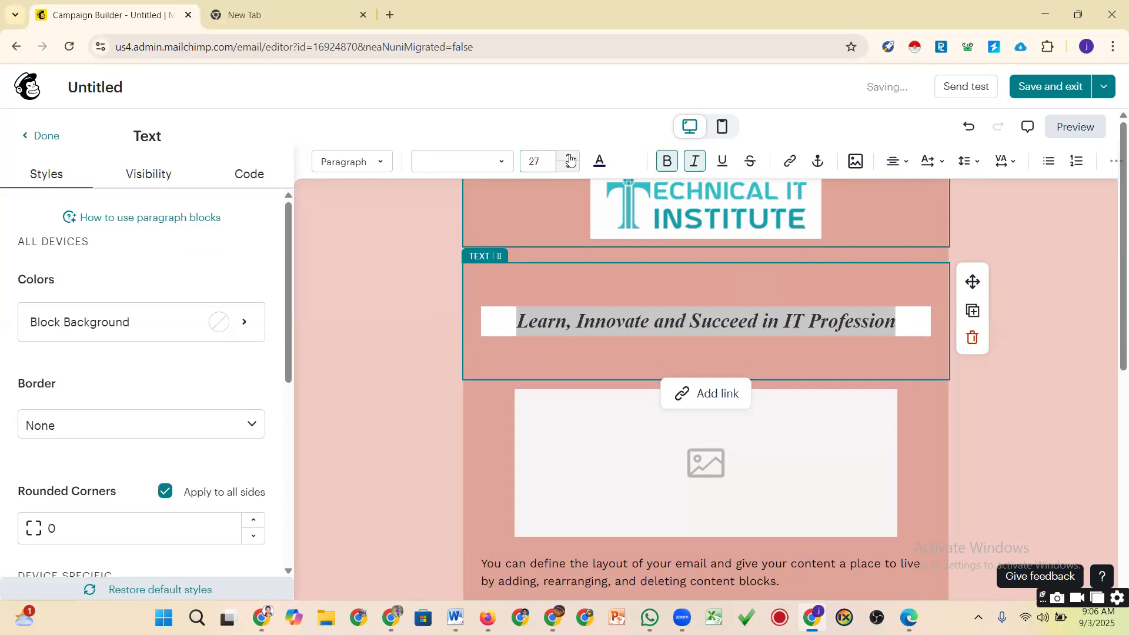
{"action": "left_click", "coordinate": [570, 159]}
{"action": "left_click", "coordinate": [570, 159]}
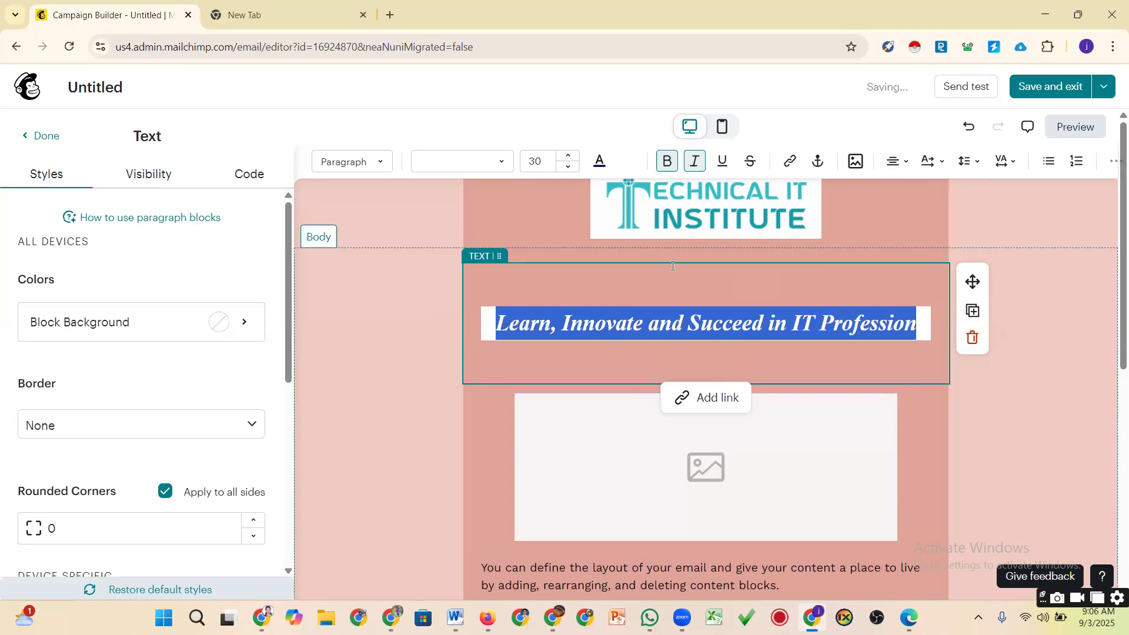
Delete the spacer block between the logo and the tagline
{"action": "left_click", "coordinate": [531, 249]}
{"action": "left_click", "coordinate": [551, 260]}
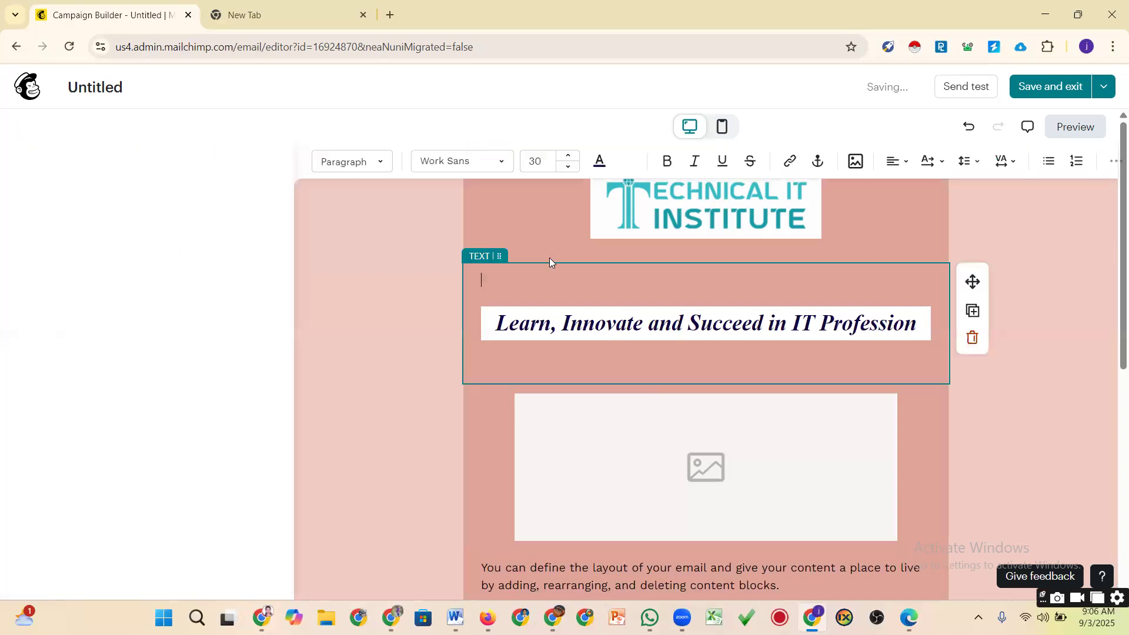
{"action": "left_click", "coordinate": [549, 256]}
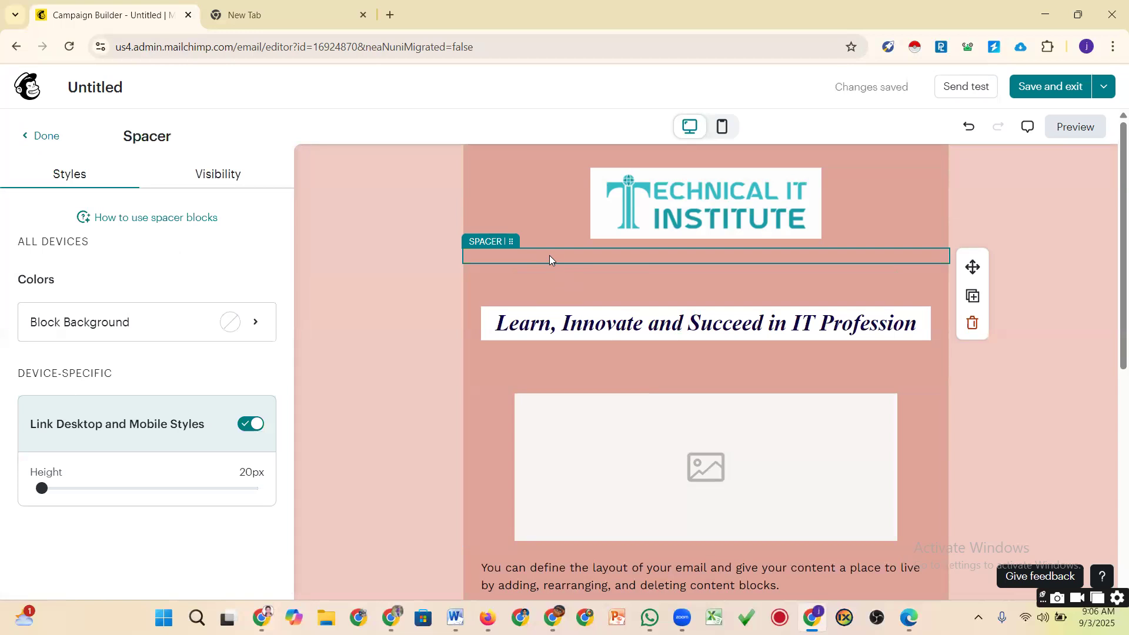
{"action": "left_click", "coordinate": [973, 323]}
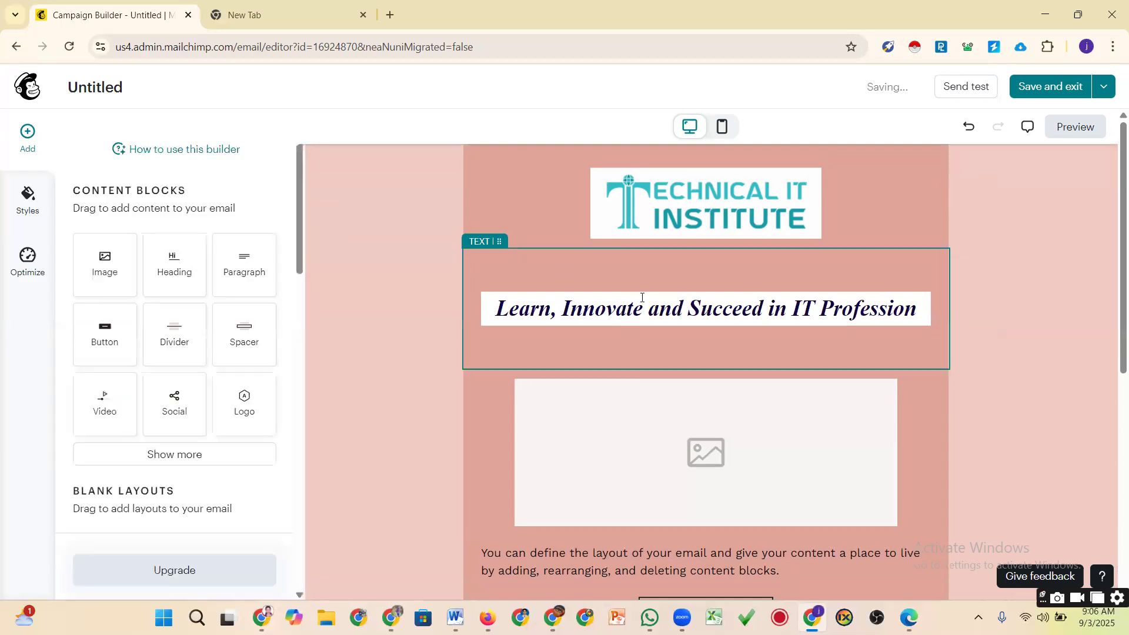
Upload Screenshot_100 from the Lightshot folder into the image placeholder below the tagline
{"action": "left_click", "coordinate": [737, 440]}
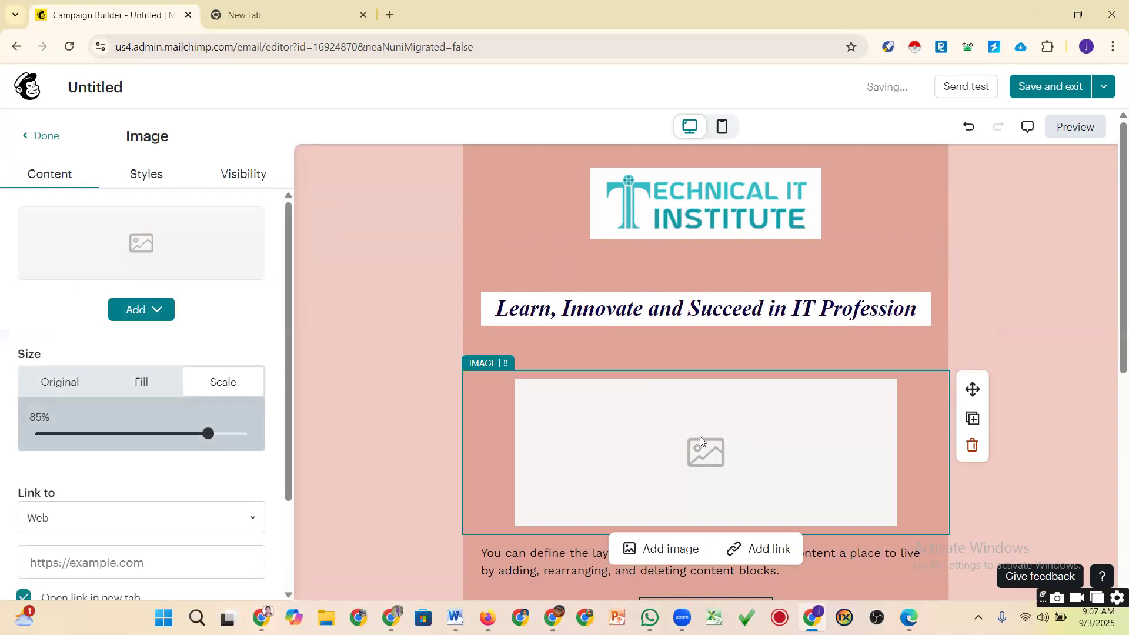
{"action": "left_click", "coordinate": [677, 550]}
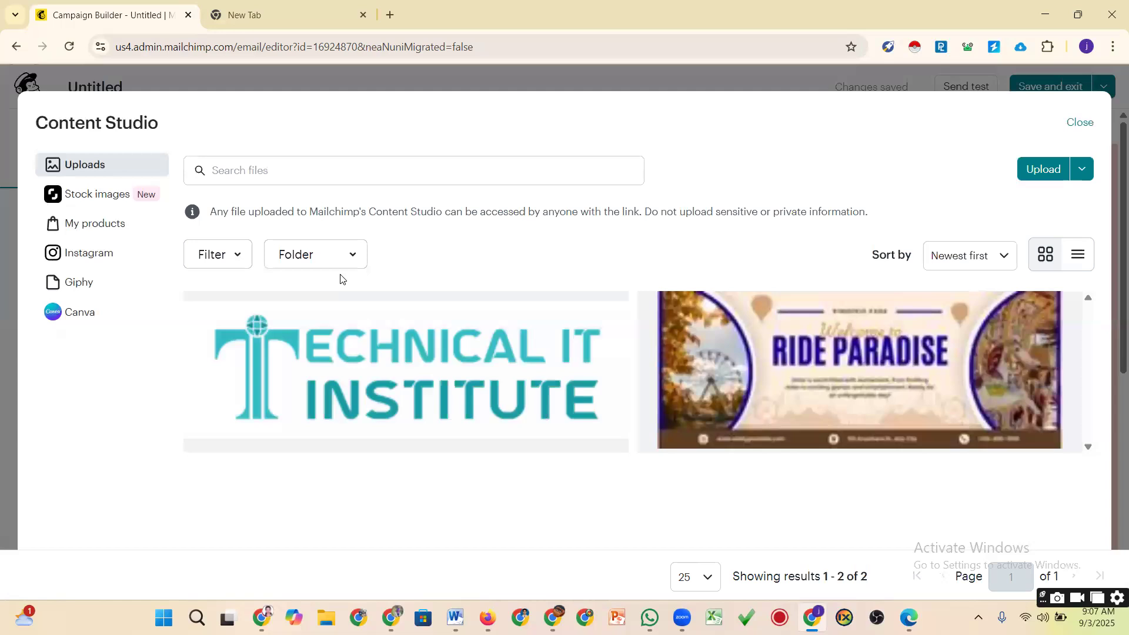
{"action": "left_click", "coordinate": [414, 178]}
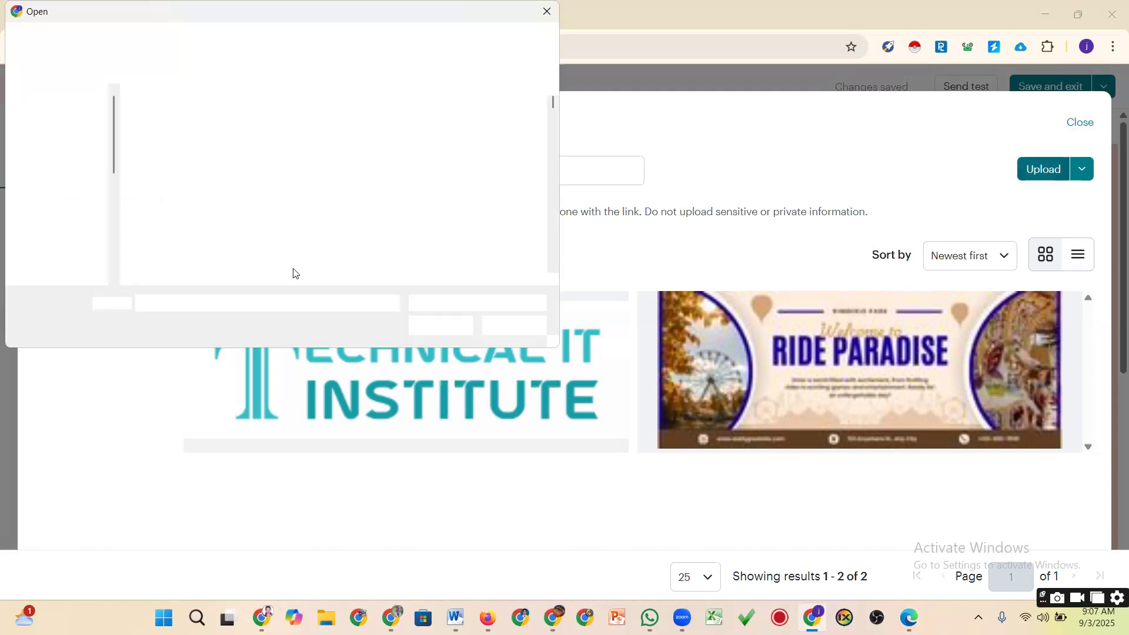
{"action": "scroll", "coordinate": [314, 199], "scroll_direction": "down", "scroll_amount": 3}
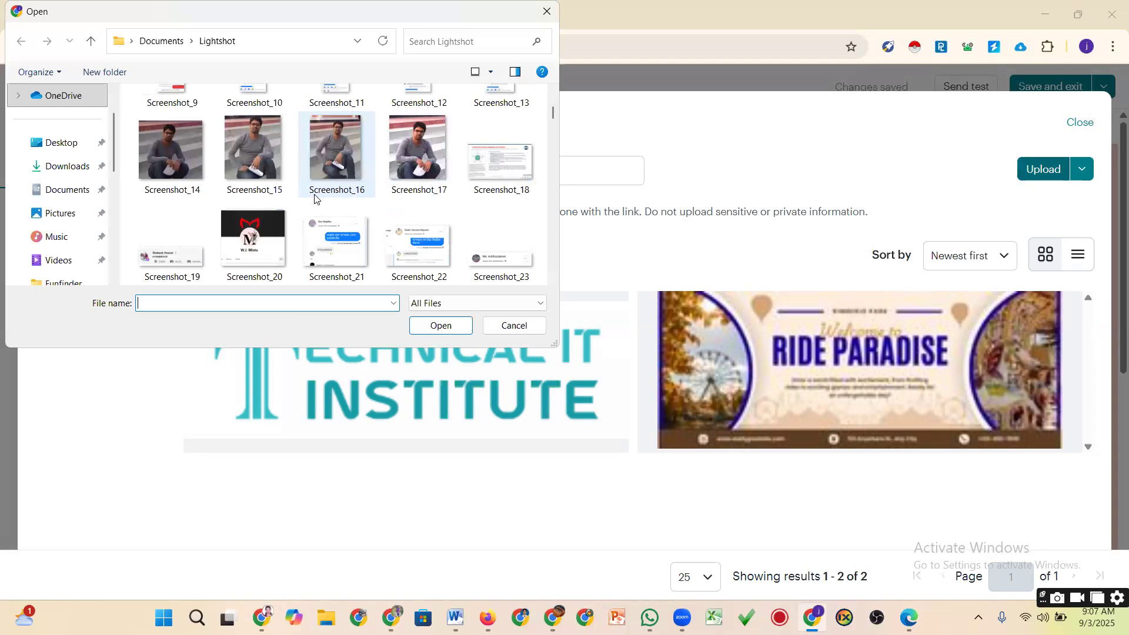
{"action": "scroll", "coordinate": [314, 199], "scroll_direction": "down", "scroll_amount": 10}
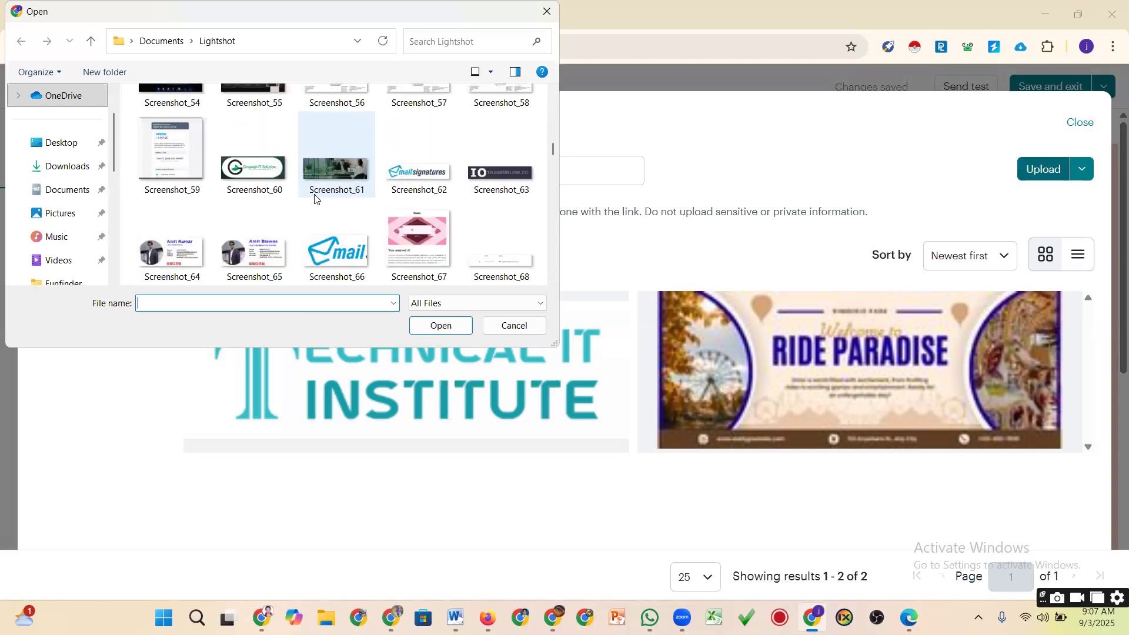
{"action": "scroll", "coordinate": [315, 199], "scroll_direction": "down", "scroll_amount": 1}
{"action": "scroll", "coordinate": [314, 199], "scroll_direction": "down", "scroll_amount": 5}
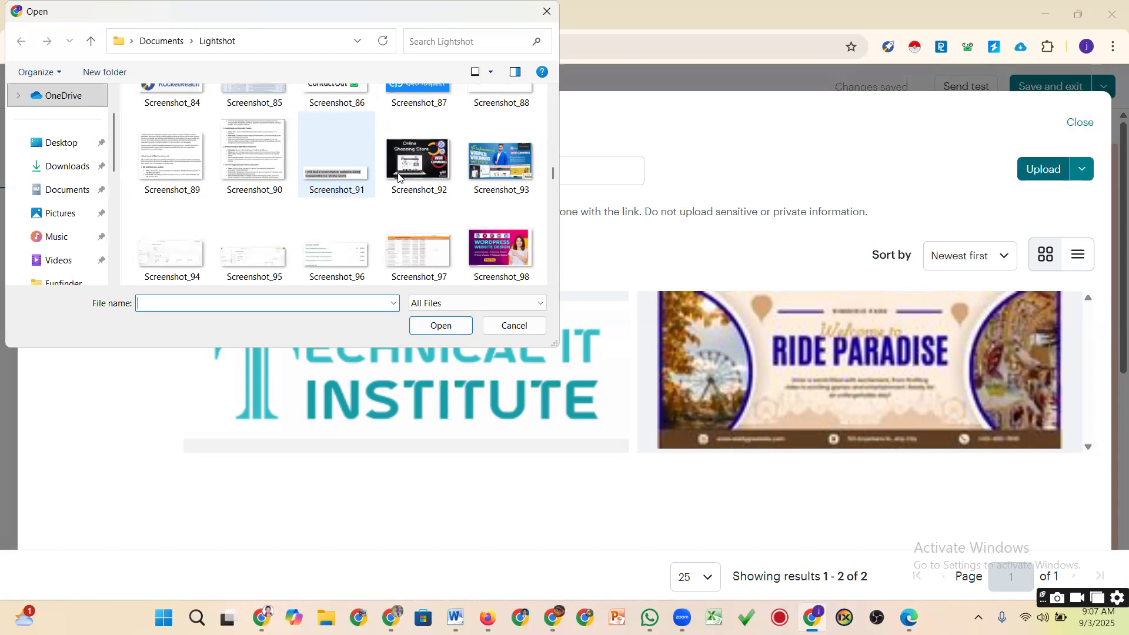
{"action": "scroll", "coordinate": [395, 177], "scroll_direction": "down", "scroll_amount": 3}
{"action": "scroll", "coordinate": [393, 178], "scroll_direction": "down", "scroll_amount": 1}
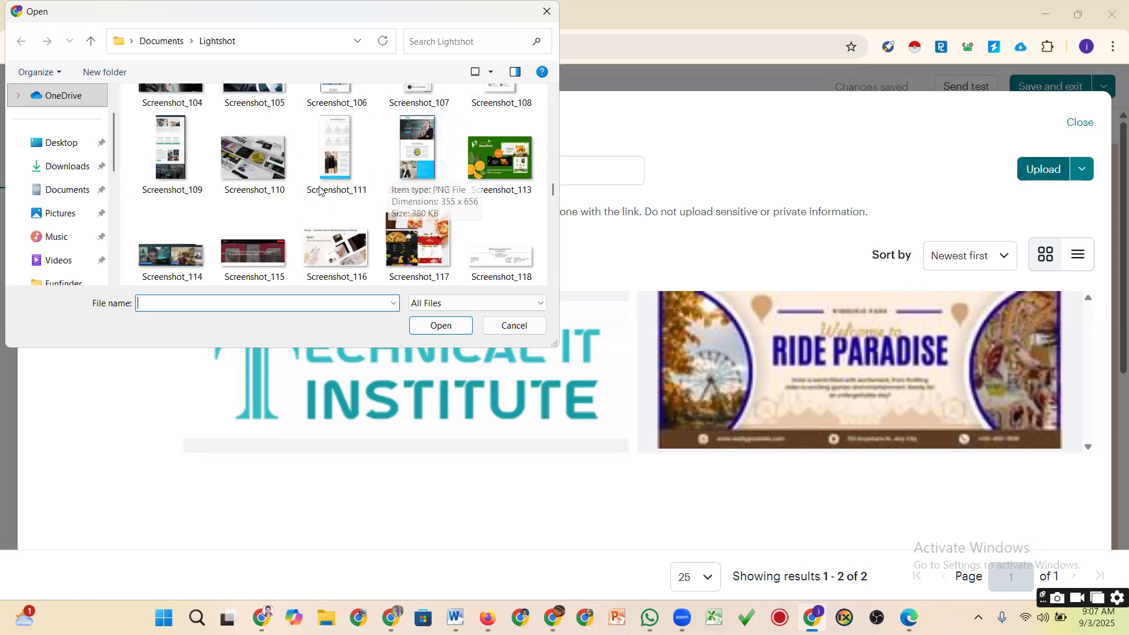
{"action": "scroll", "coordinate": [272, 206], "scroll_direction": "down", "scroll_amount": 3}
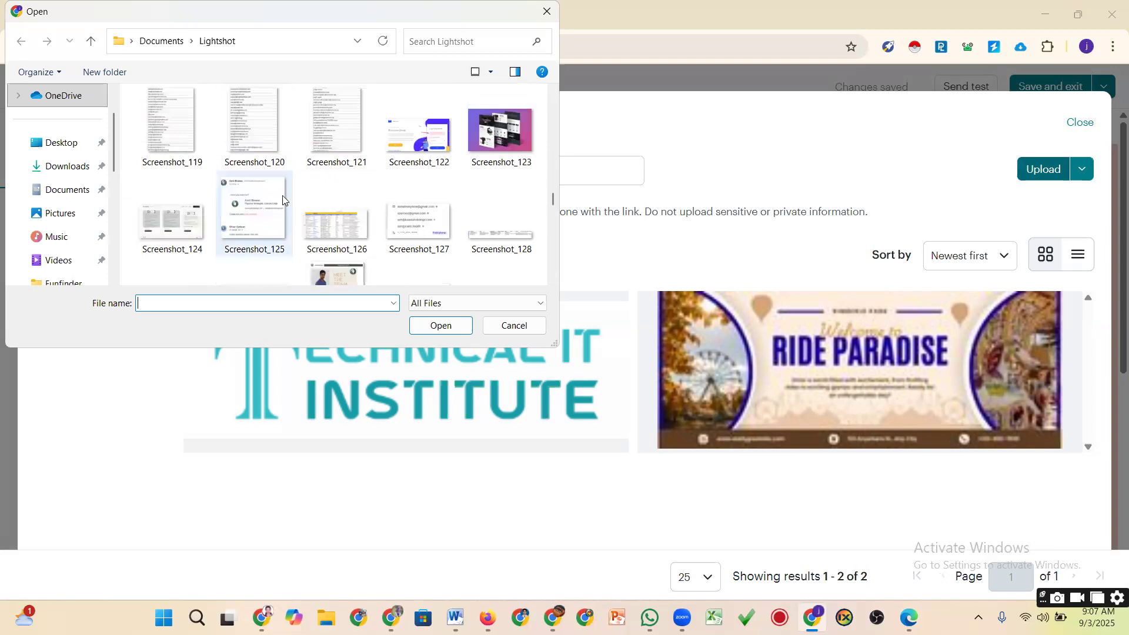
{"action": "scroll", "coordinate": [284, 200], "scroll_direction": "up", "scroll_amount": 2}
{"action": "scroll", "coordinate": [284, 200], "scroll_direction": "up", "scroll_amount": 2}
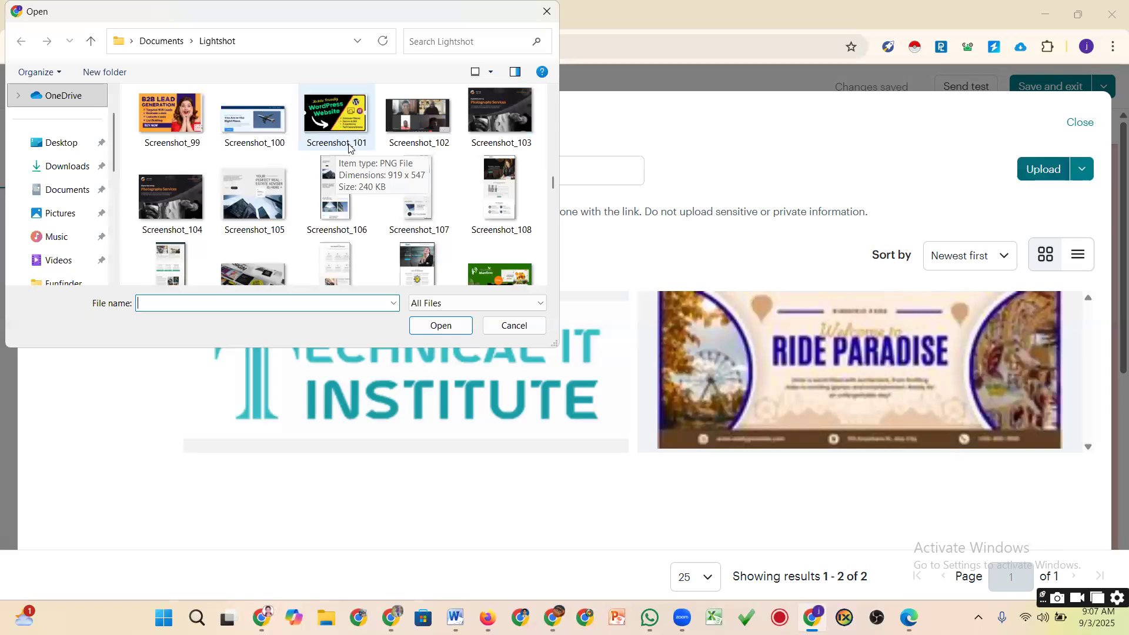
{"action": "scroll", "coordinate": [348, 148], "scroll_direction": "up", "scroll_amount": 1}
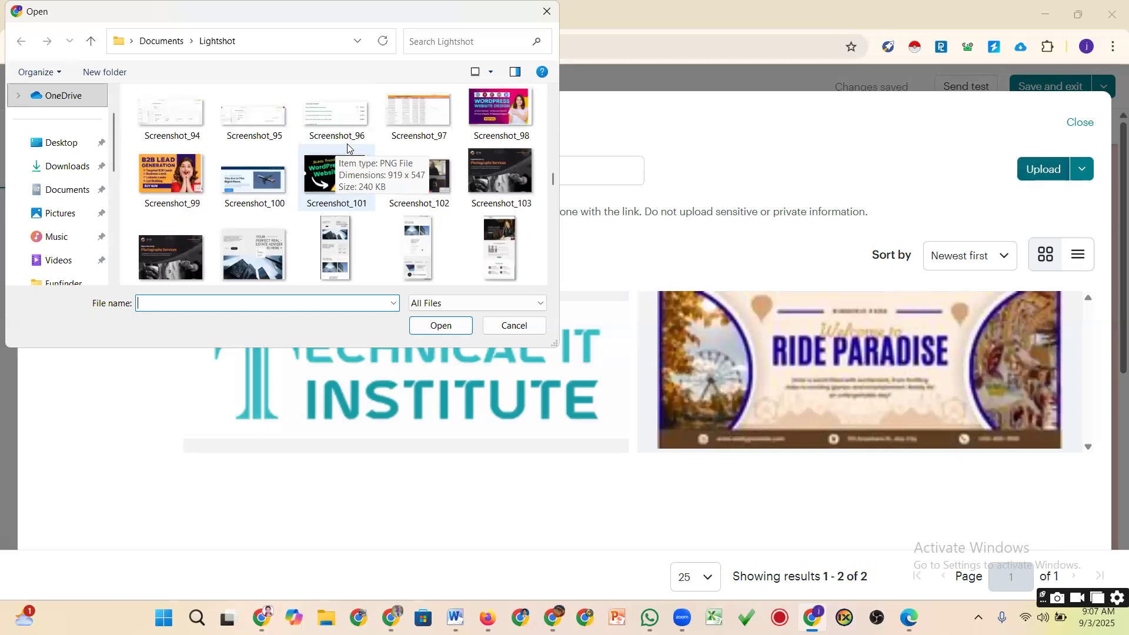
{"action": "left_click", "coordinate": [240, 179]}
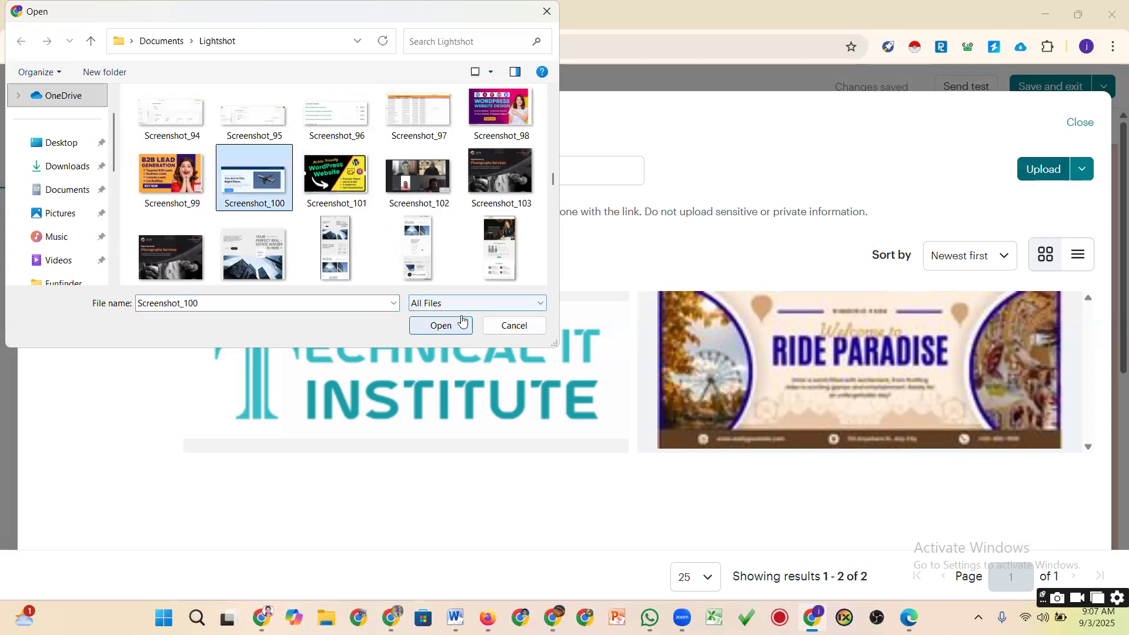
{"action": "left_click", "coordinate": [461, 323]}
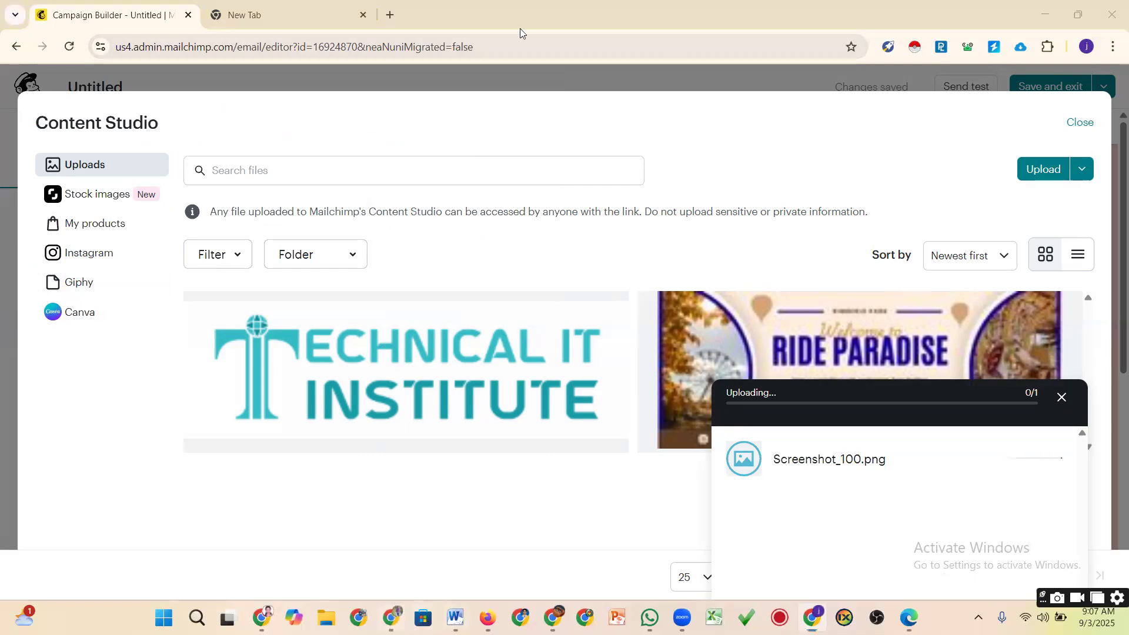
Capture the Lead Generation and Email Marketing course banner, about 502 x 306 px, from the Technical IT Institute website, copy it, and return to the Mailchimp campaign
{"action": "left_click", "coordinate": [1045, 14]}
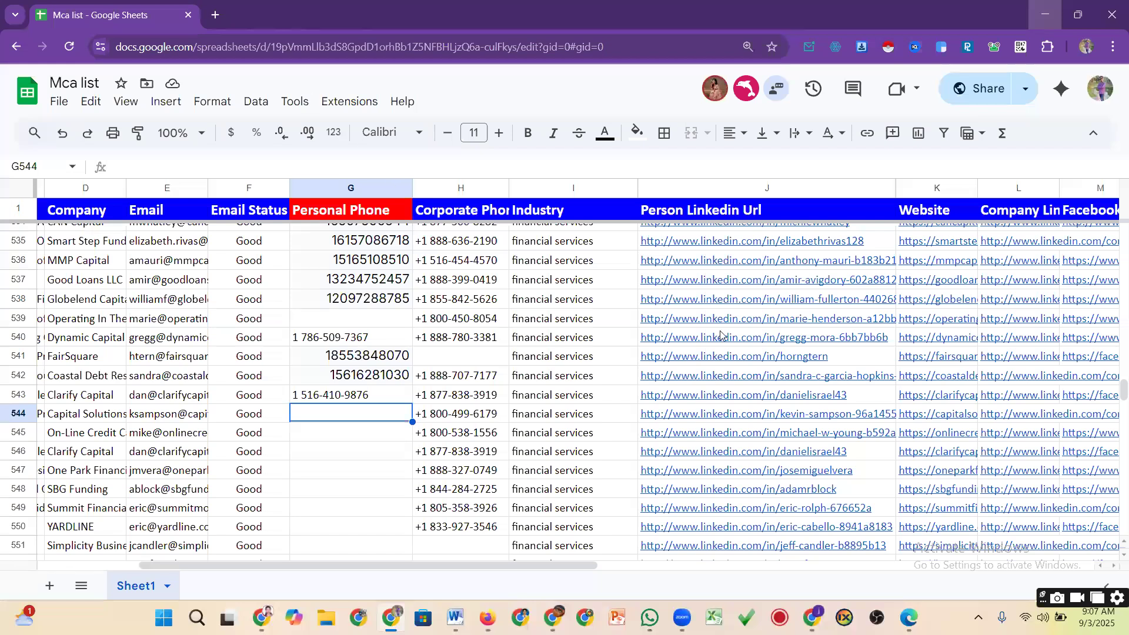
{"action": "key", "text": "alt+Tab"}
{"action": "scroll", "coordinate": [124, 341], "scroll_direction": "down", "scroll_amount": 6}
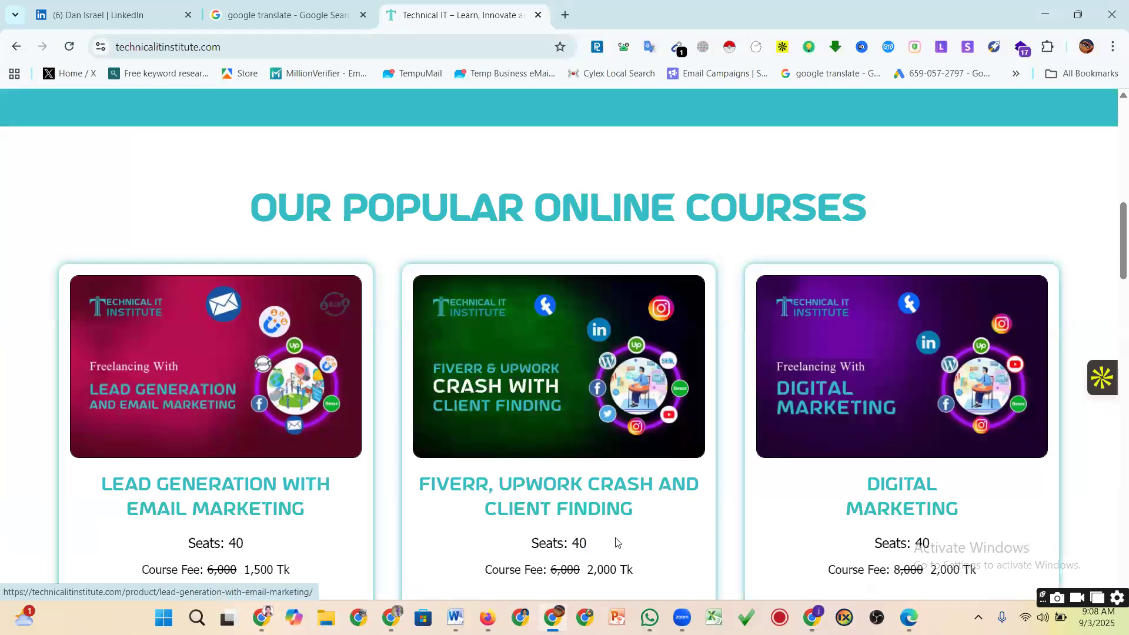
{"action": "left_click", "coordinate": [978, 617]}
{"action": "left_click", "coordinate": [948, 544]}
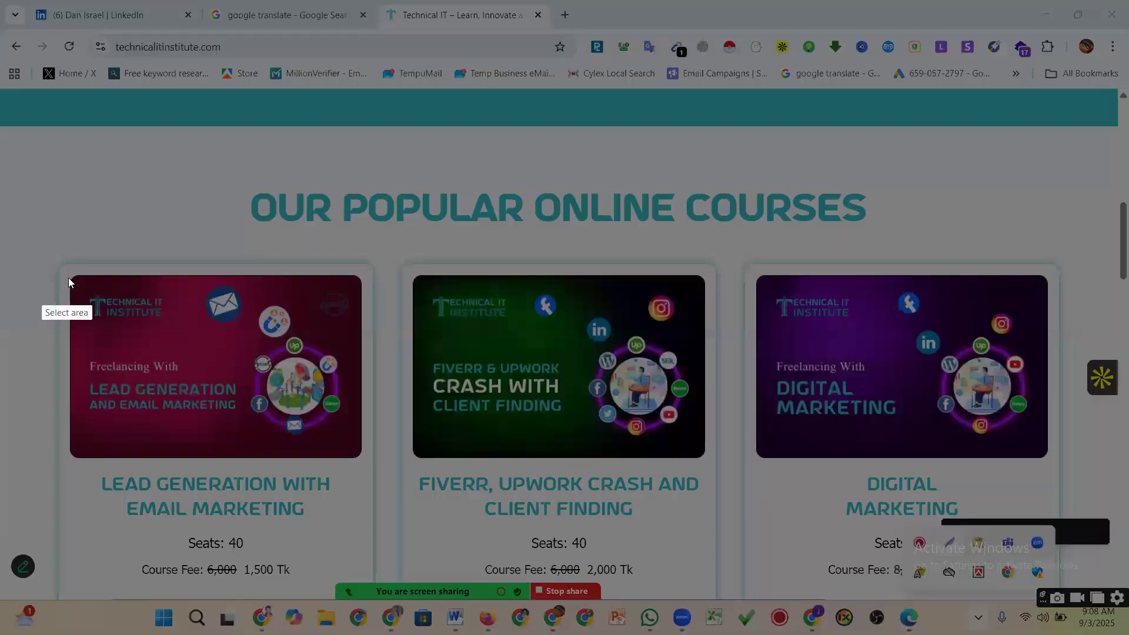
{"action": "mouse_move", "coordinate": [69, 277]}
{"action": "left_mouse_down"}
{"action": "mouse_move", "coordinate": [101, 341]}
{"action": "mouse_move", "coordinate": [364, 458]}
{"action": "left_mouse_up"}
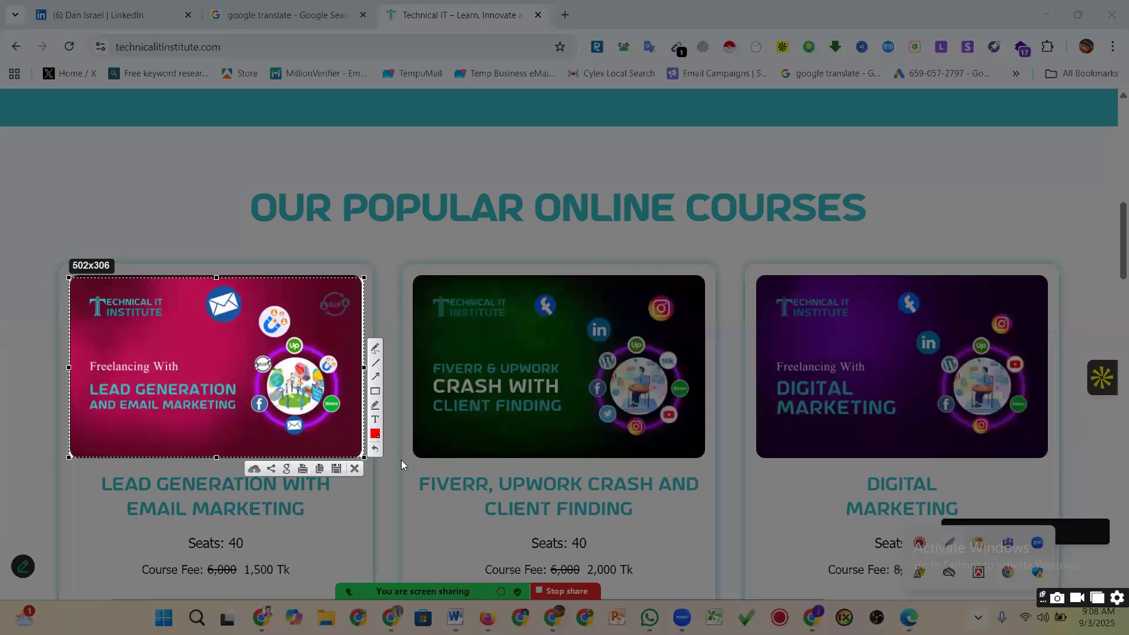
{"action": "key", "text": "ctrl+c"}
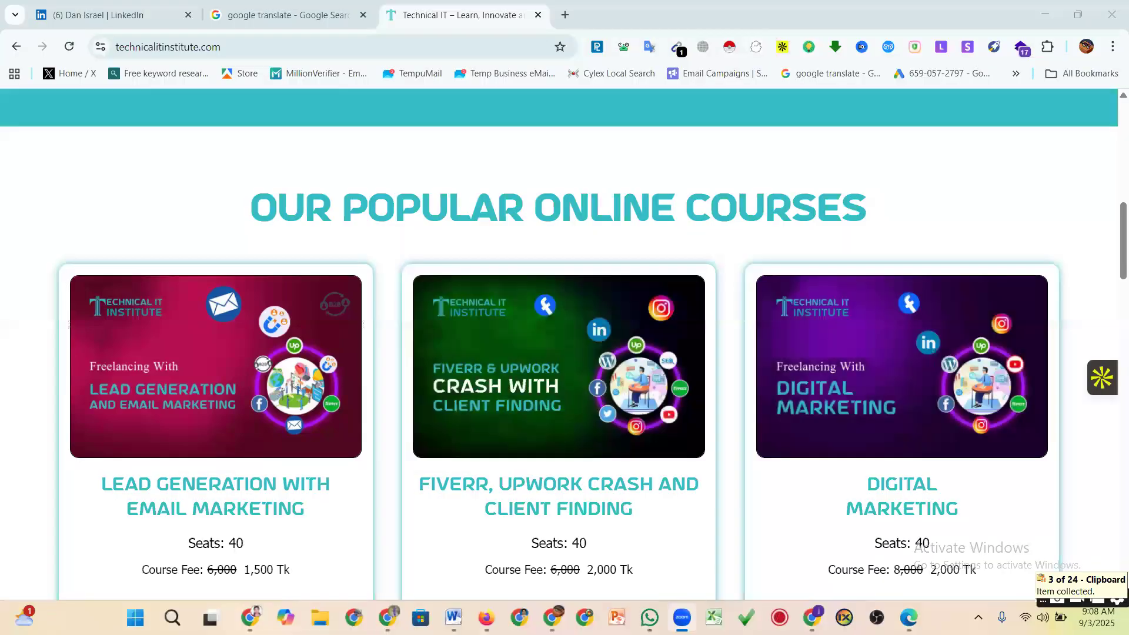
{"action": "left_click", "coordinate": [812, 617]}
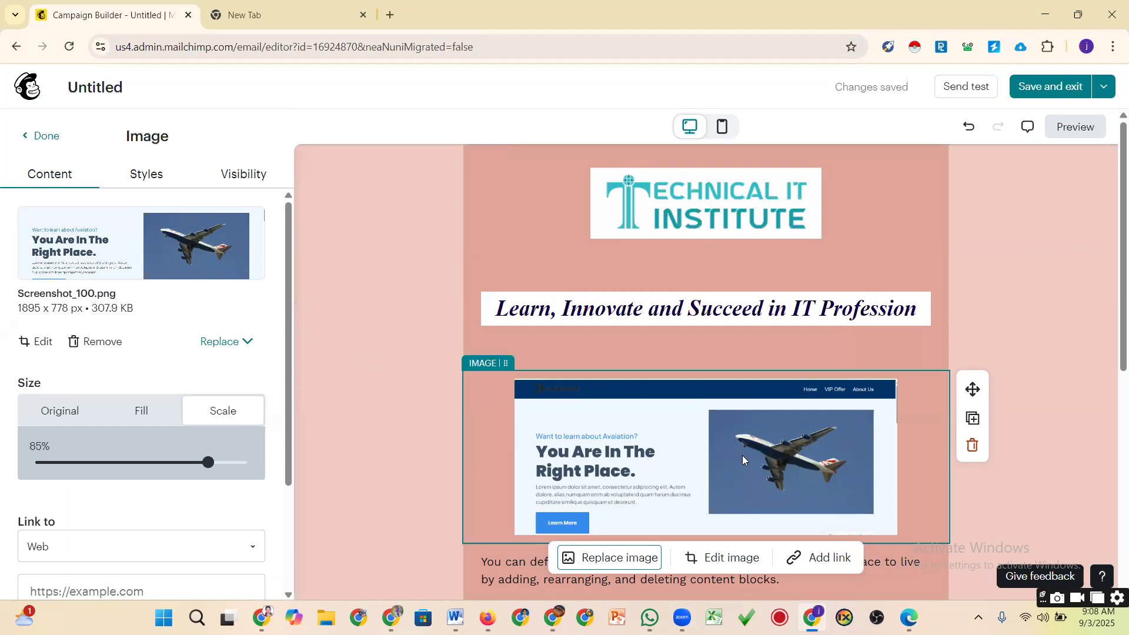
Try the Fill, Original and Scale size options on the main image
{"action": "scroll", "coordinate": [726, 452], "scroll_direction": "down", "scroll_amount": 2}
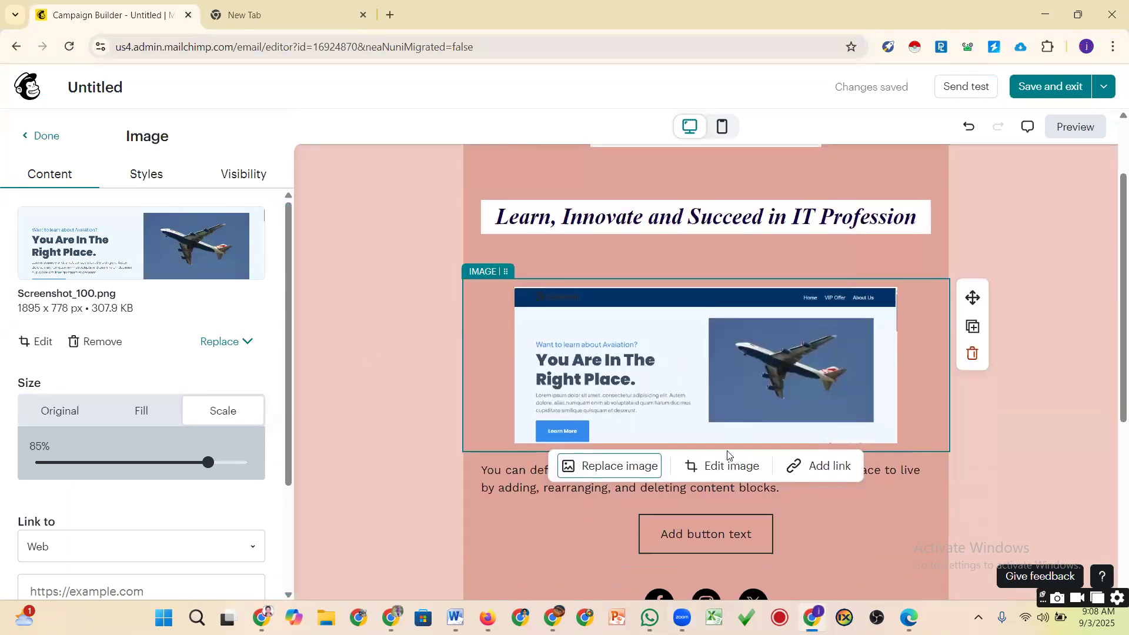
{"action": "scroll", "coordinate": [728, 454], "scroll_direction": "down", "scroll_amount": 1}
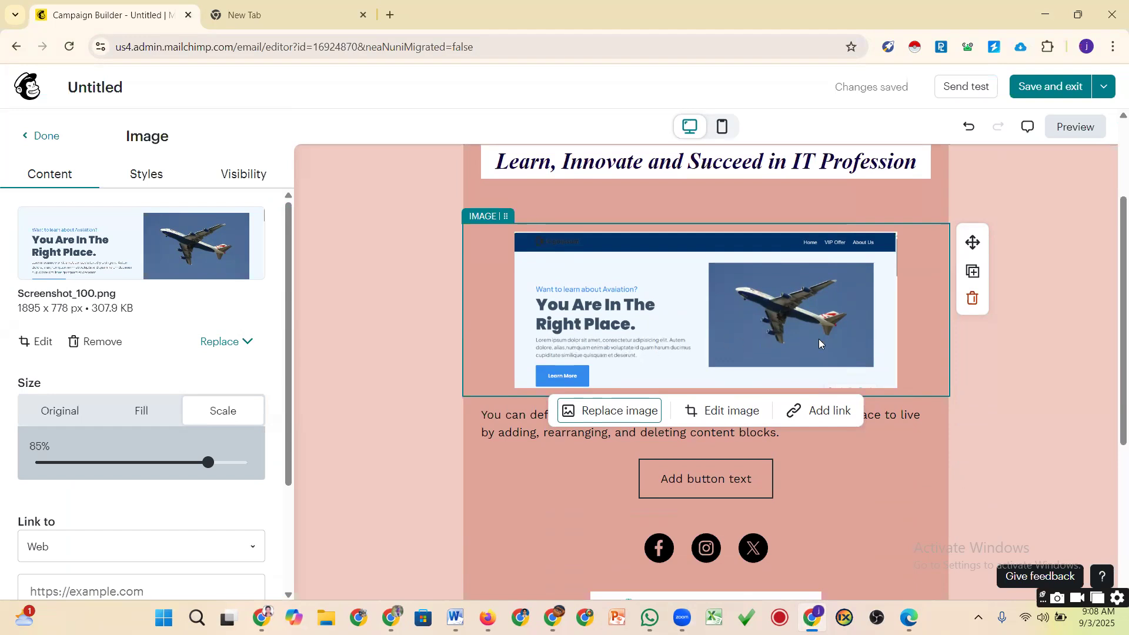
{"action": "left_click", "coordinate": [983, 329]}
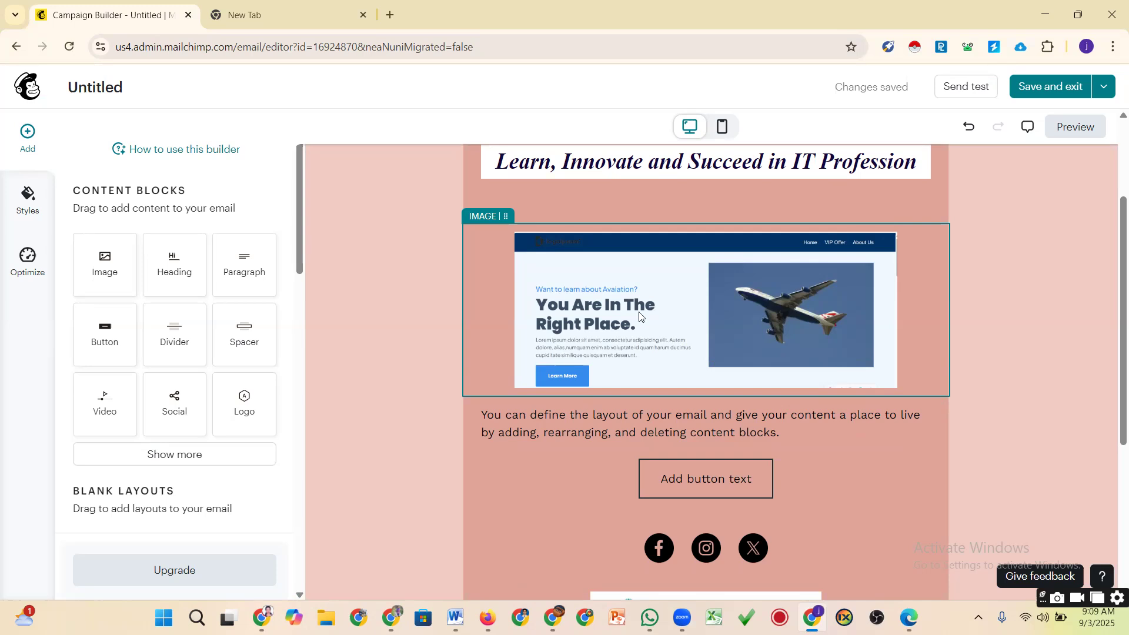
{"action": "left_click", "coordinate": [679, 315]}
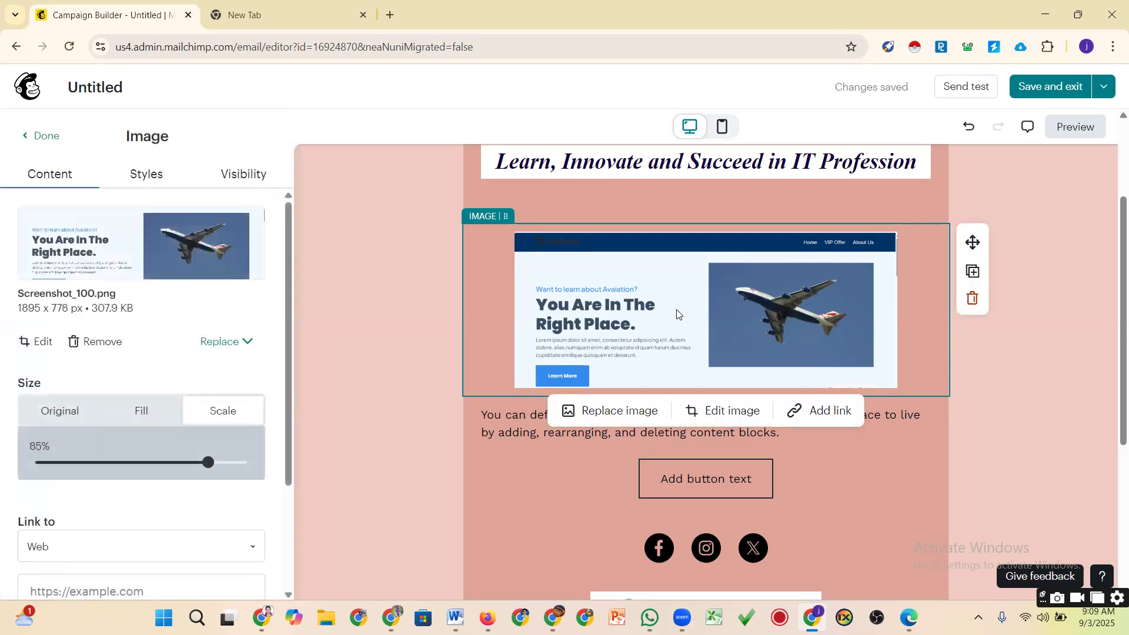
{"action": "left_click", "coordinate": [139, 414]}
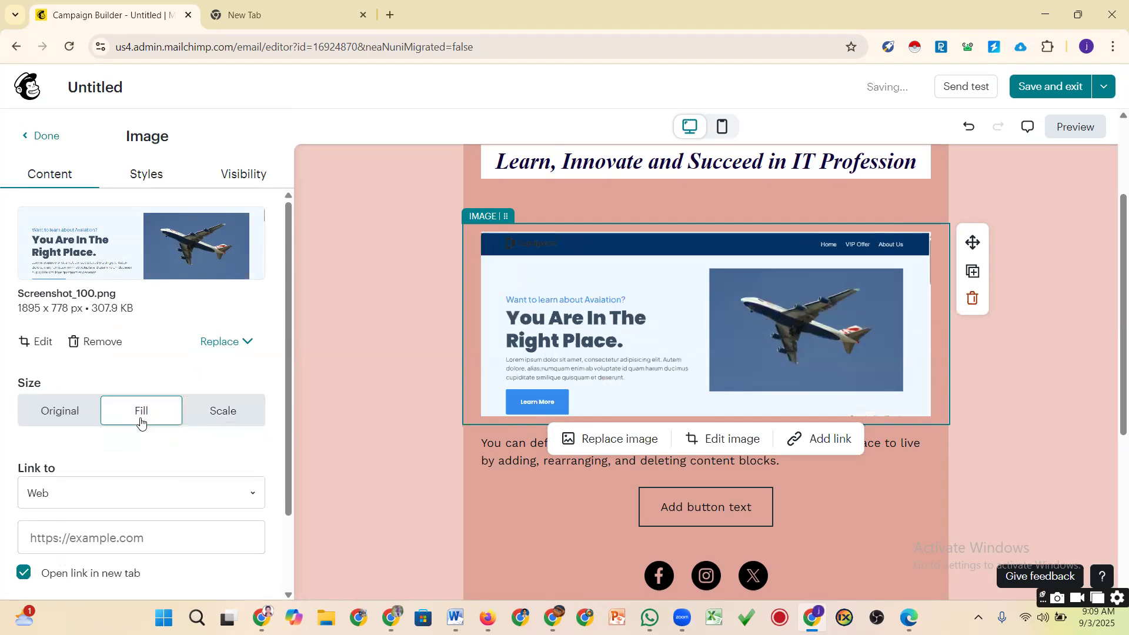
{"action": "left_click", "coordinate": [72, 412]}
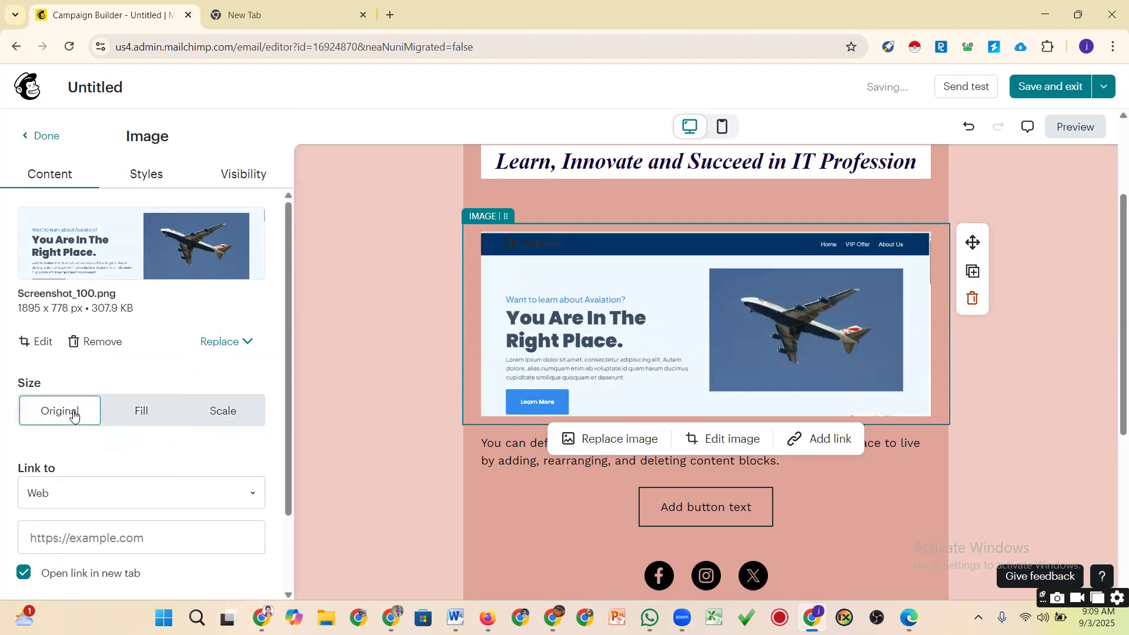
{"action": "left_click", "coordinate": [243, 419]}
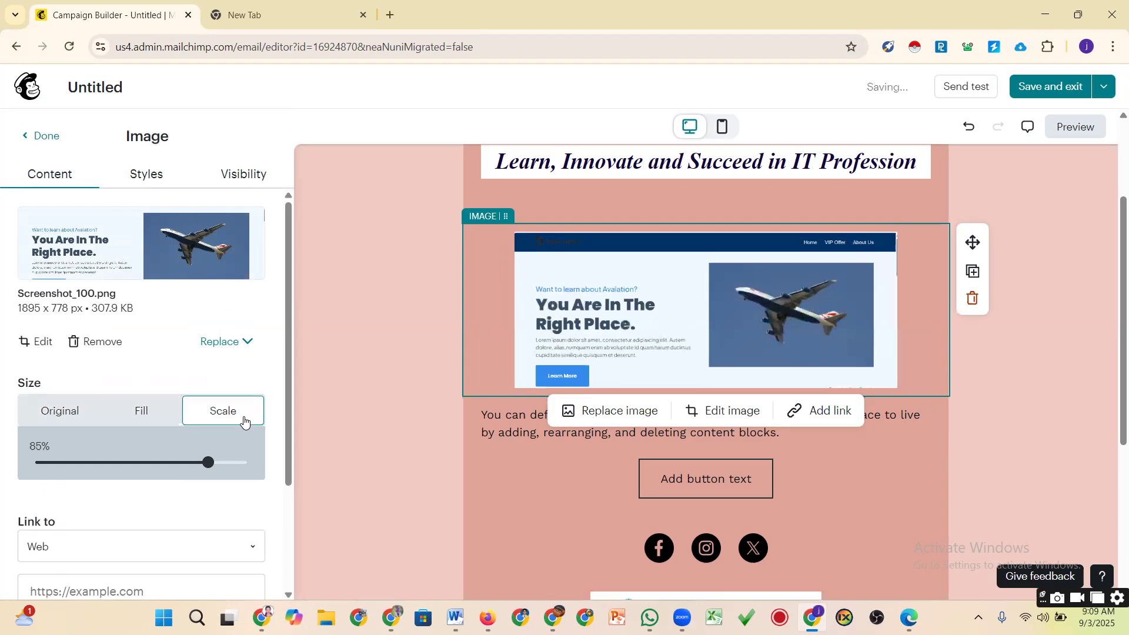
Set the main image's size to Fill and deselect the image block
{"action": "left_click", "coordinate": [158, 411]}
{"action": "left_click", "coordinate": [1026, 366]}
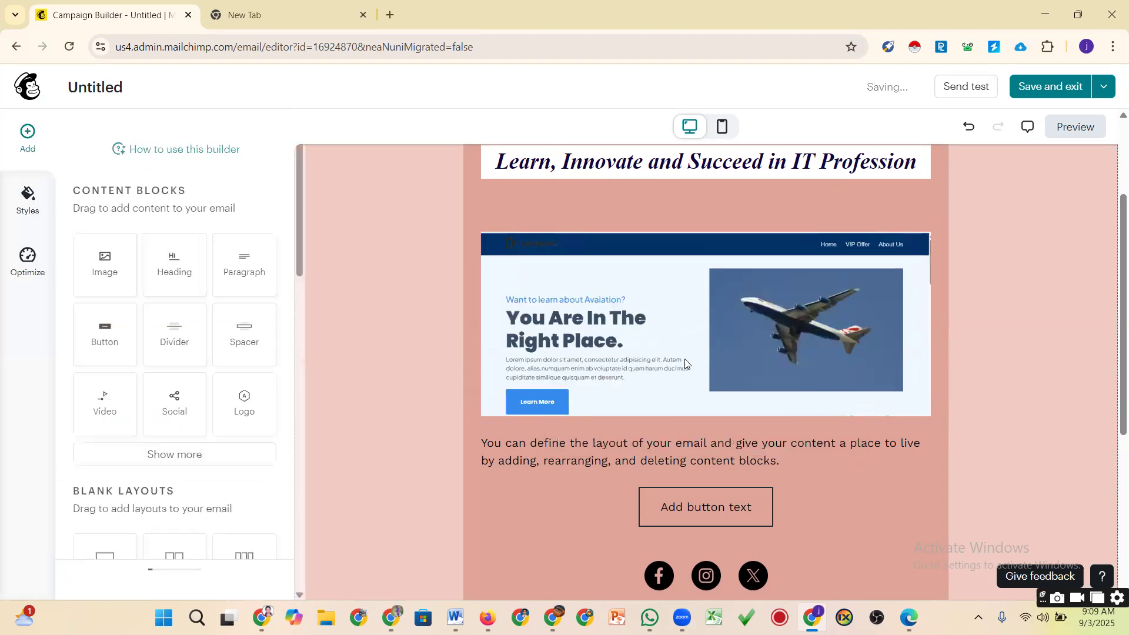
{"action": "left_click", "coordinate": [563, 356]}
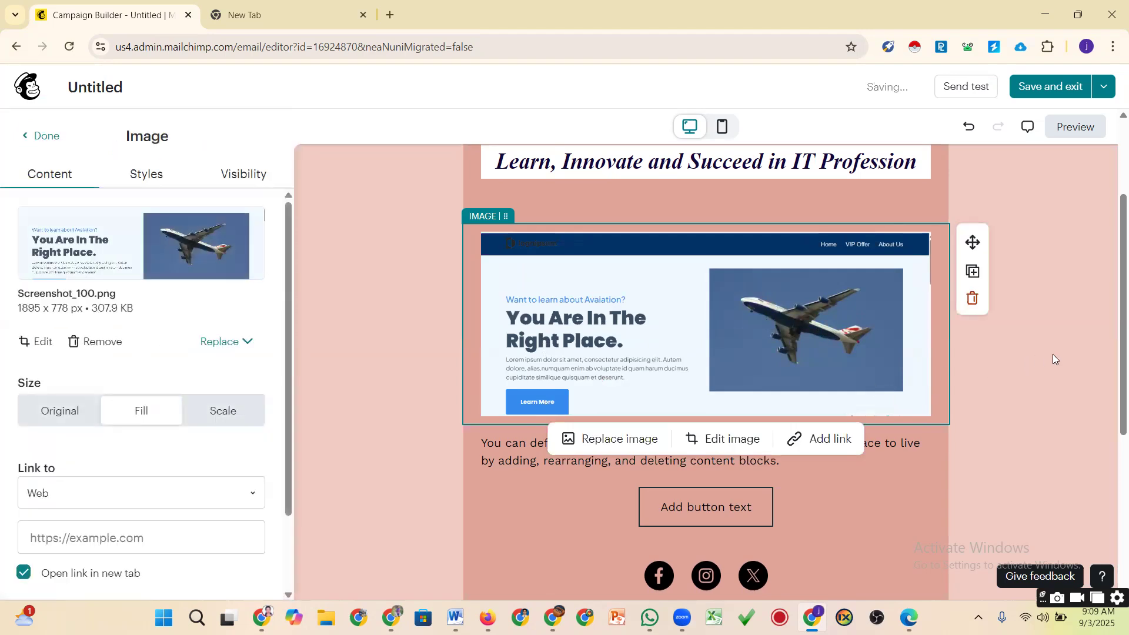
{"action": "left_click", "coordinate": [1077, 373]}
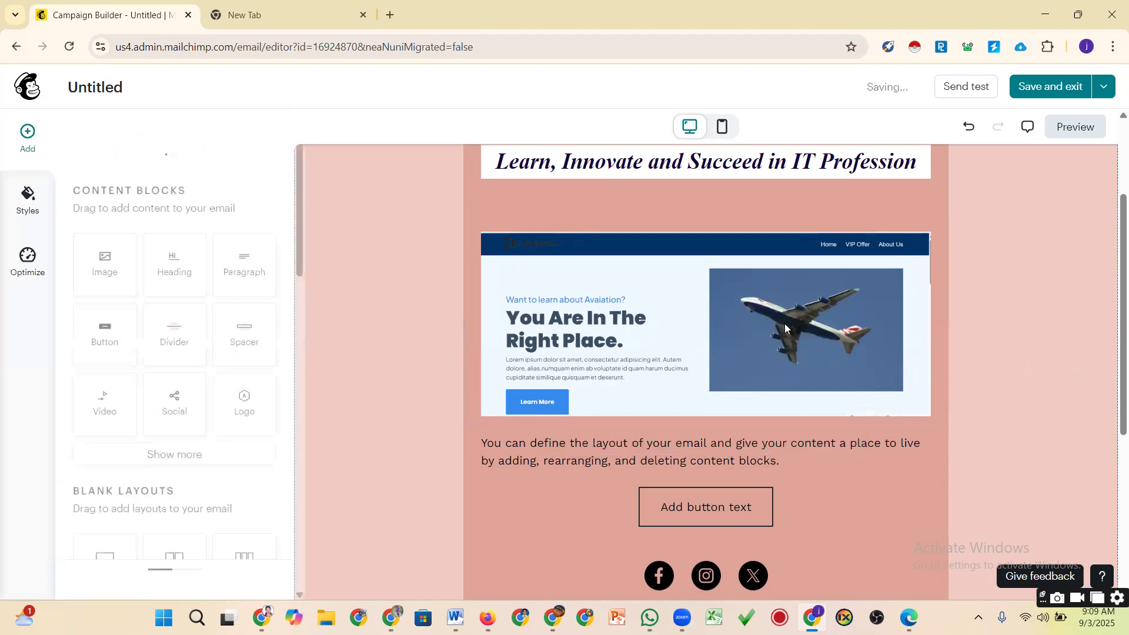
Set the line height of the empty line above the tagline to 1.25
{"action": "scroll", "coordinate": [784, 322], "scroll_direction": "up", "scroll_amount": 3}
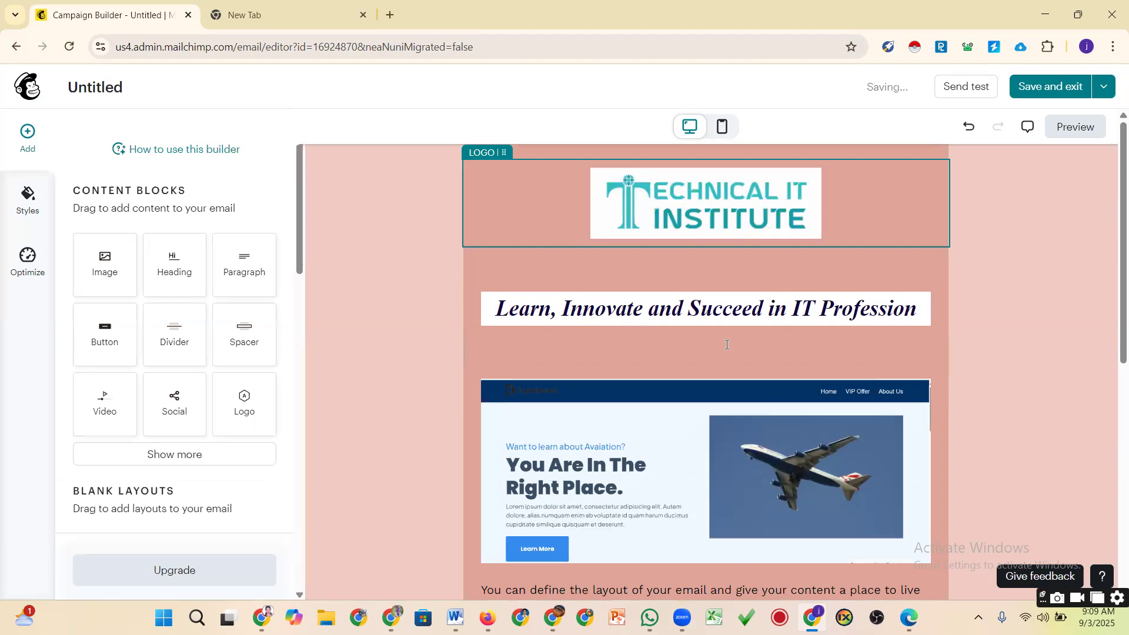
{"action": "left_click", "coordinate": [846, 364]}
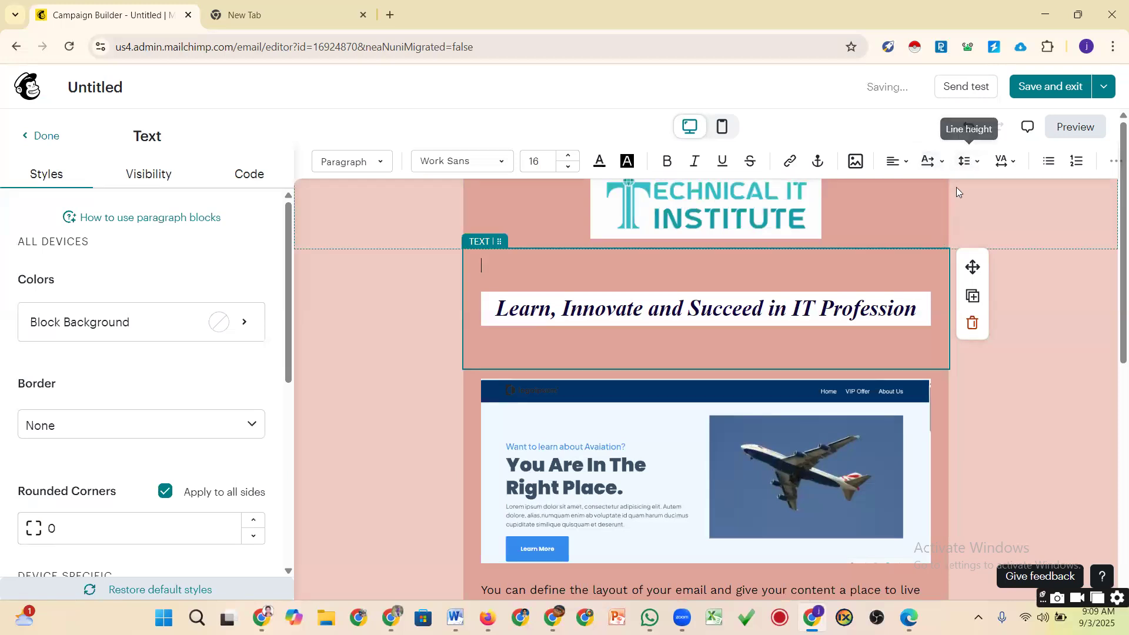
{"action": "left_click", "coordinate": [976, 167]}
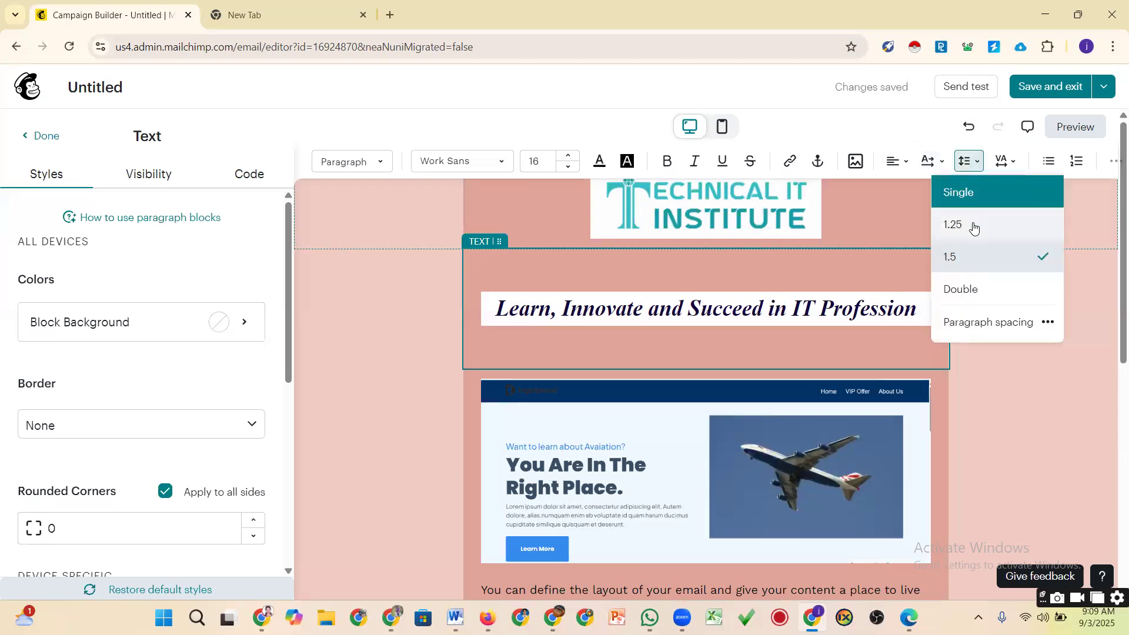
{"action": "left_click", "coordinate": [974, 228]}
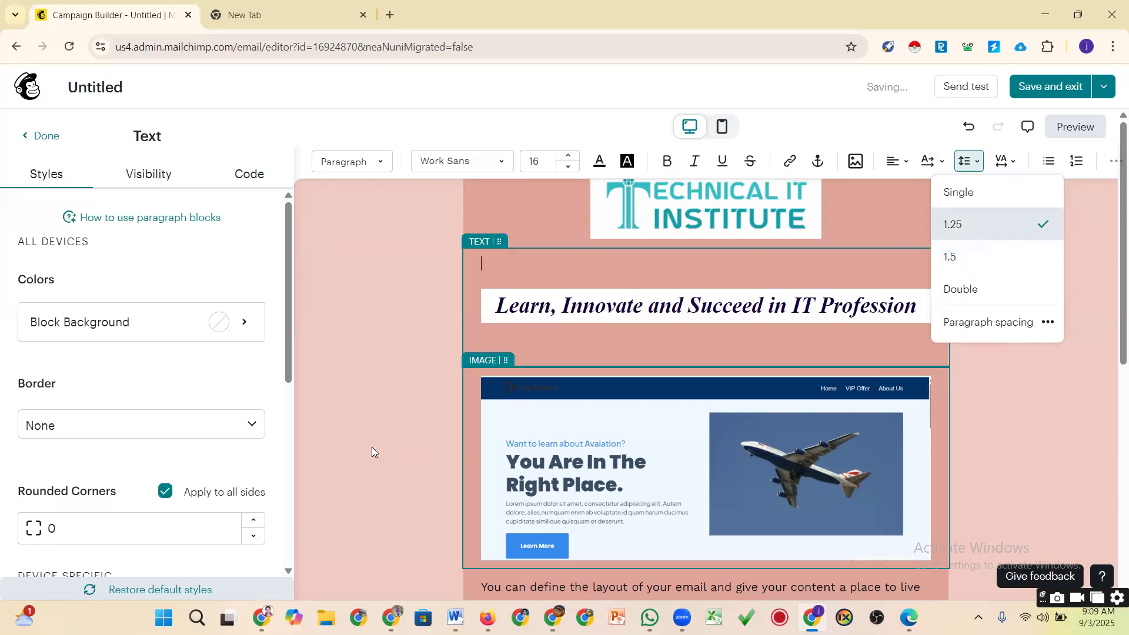
Copy the paragraph starting "TECHNICAL IT is one of the pioneering EdTech leaders" from the institute's website and paste it over the campaign's placeholder body text
{"action": "left_click", "coordinate": [604, 442]}
{"action": "scroll", "coordinate": [619, 415], "scroll_direction": "down", "scroll_amount": 5}
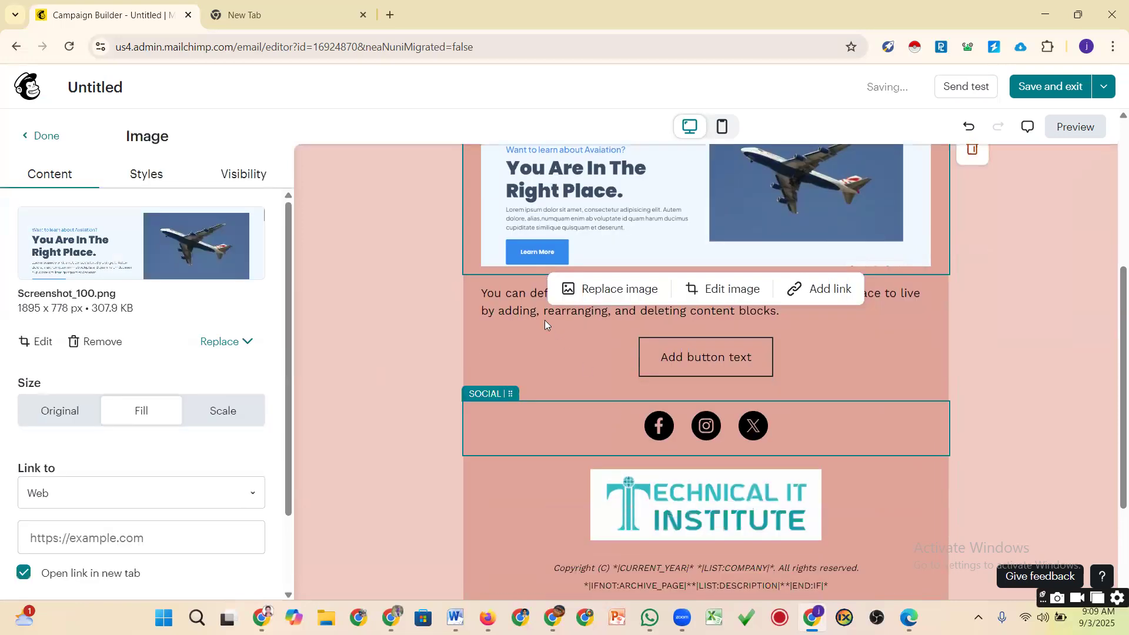
{"action": "left_click", "coordinate": [509, 307]}
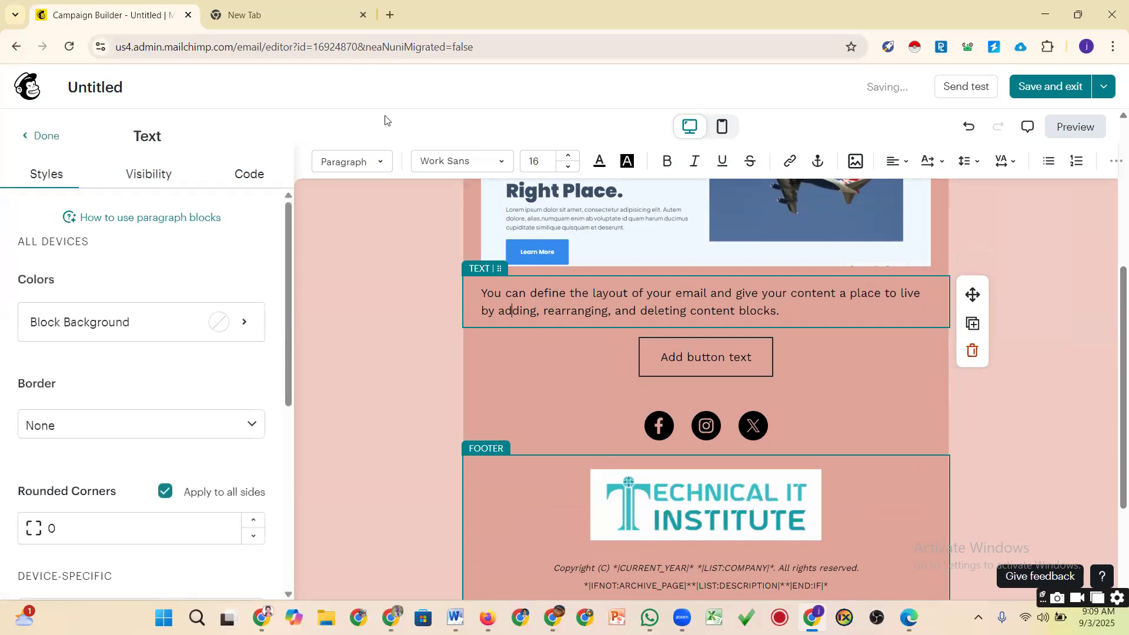
{"action": "key", "text": "alt+Tab"}
{"action": "key", "text": "ctrl+shift+Tab"}
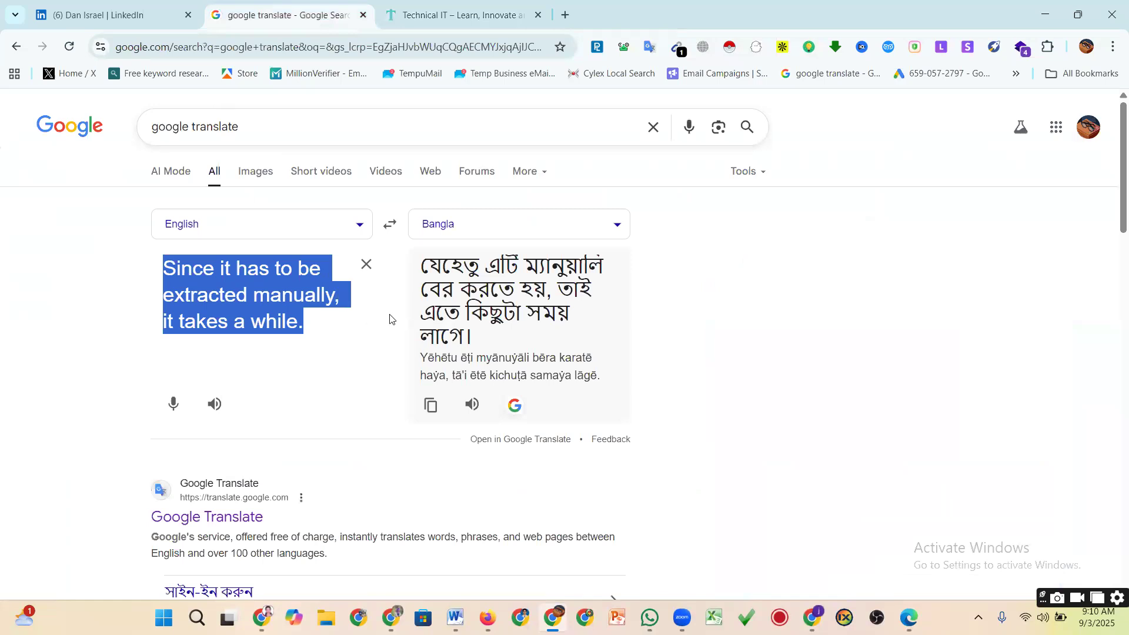
{"action": "left_click", "coordinate": [496, 18]}
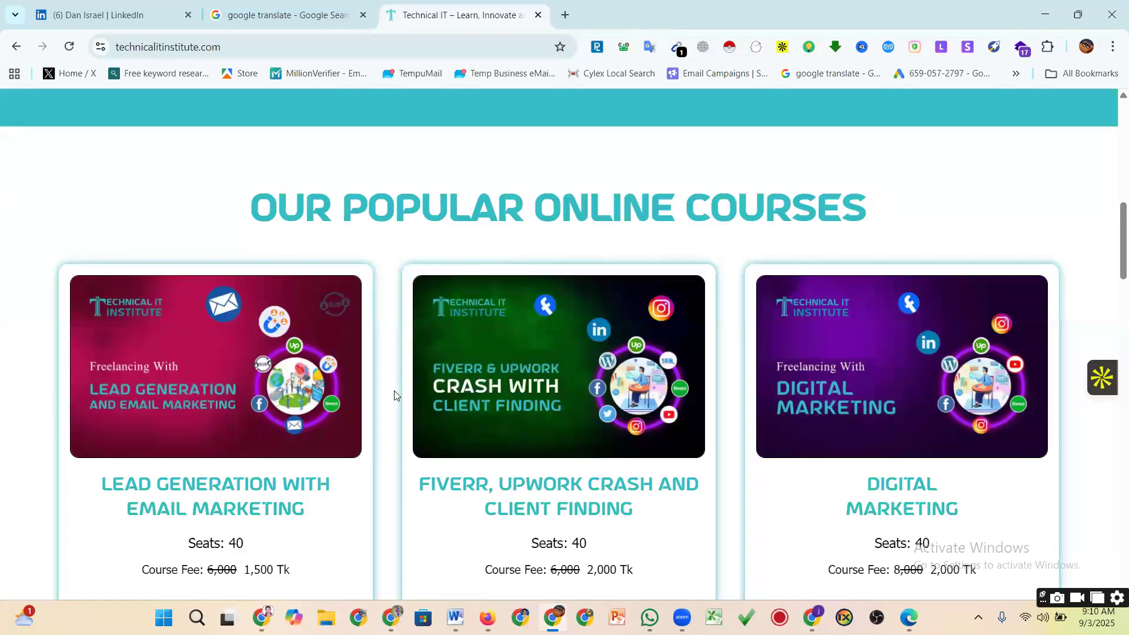
{"action": "scroll", "coordinate": [395, 392], "scroll_direction": "up", "scroll_amount": 8}
{"action": "scroll", "coordinate": [442, 388], "scroll_direction": "up", "scroll_amount": 1}
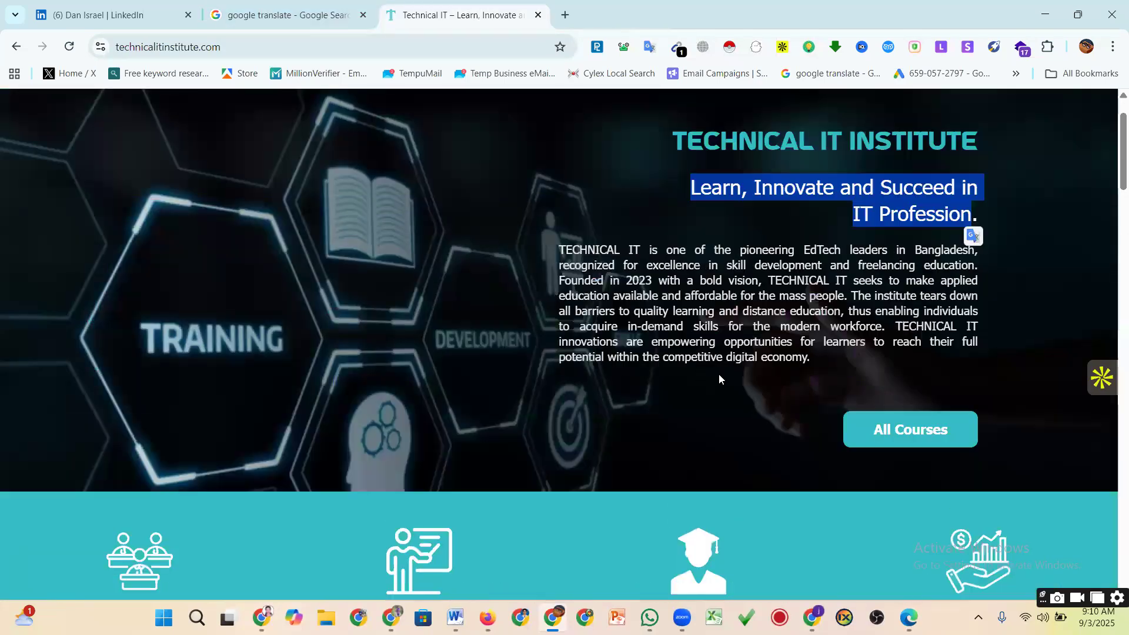
{"action": "left_click_drag", "start_coordinate": [813, 360], "coordinate": [557, 258]}
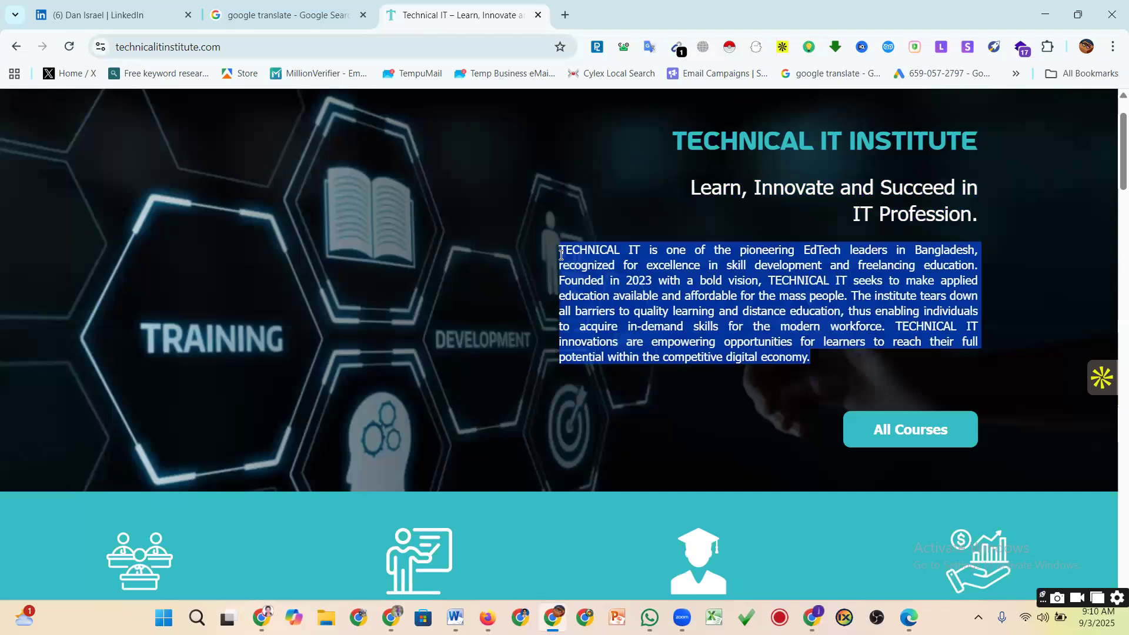
{"action": "key", "text": "ctrl+c"}
{"action": "key", "text": "alt+Tab"}
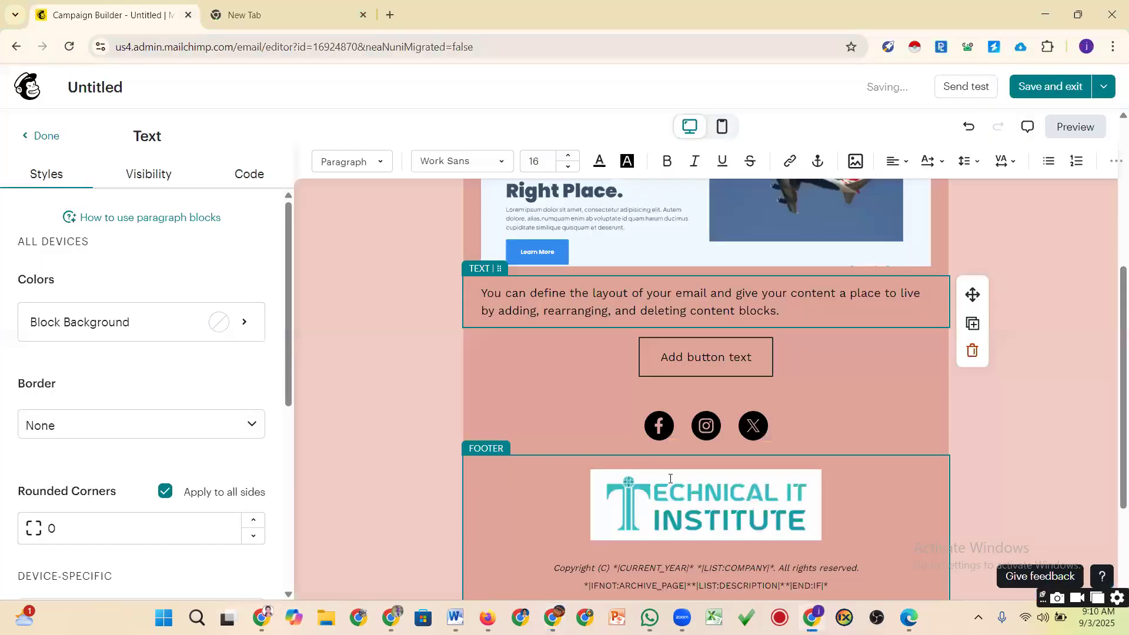
{"action": "left_click_drag", "start_coordinate": [781, 310], "coordinate": [466, 300]}
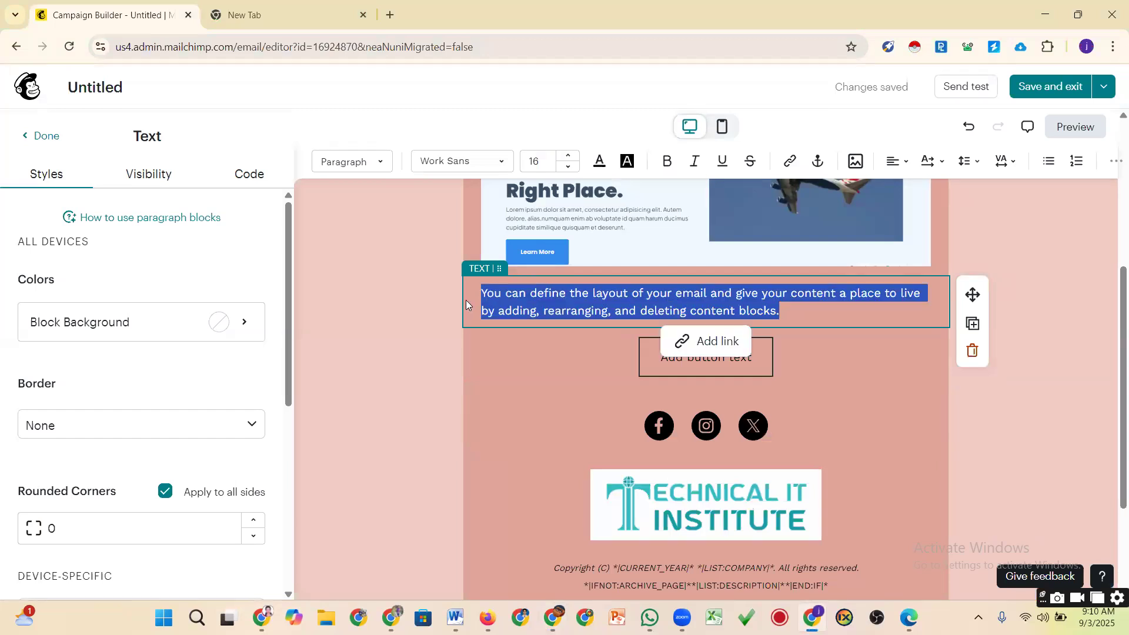
{"action": "key", "text": "ctrl+v"}
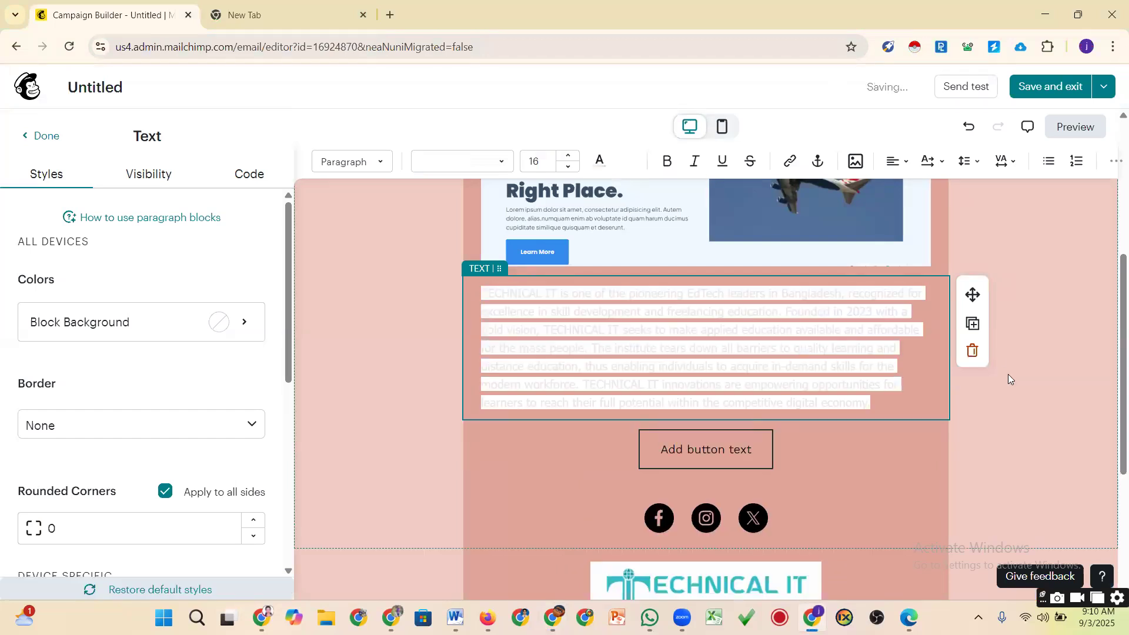
Give the pasted body paragraph a black text background
{"action": "left_click_drag", "start_coordinate": [578, 344], "coordinate": [475, 294]}
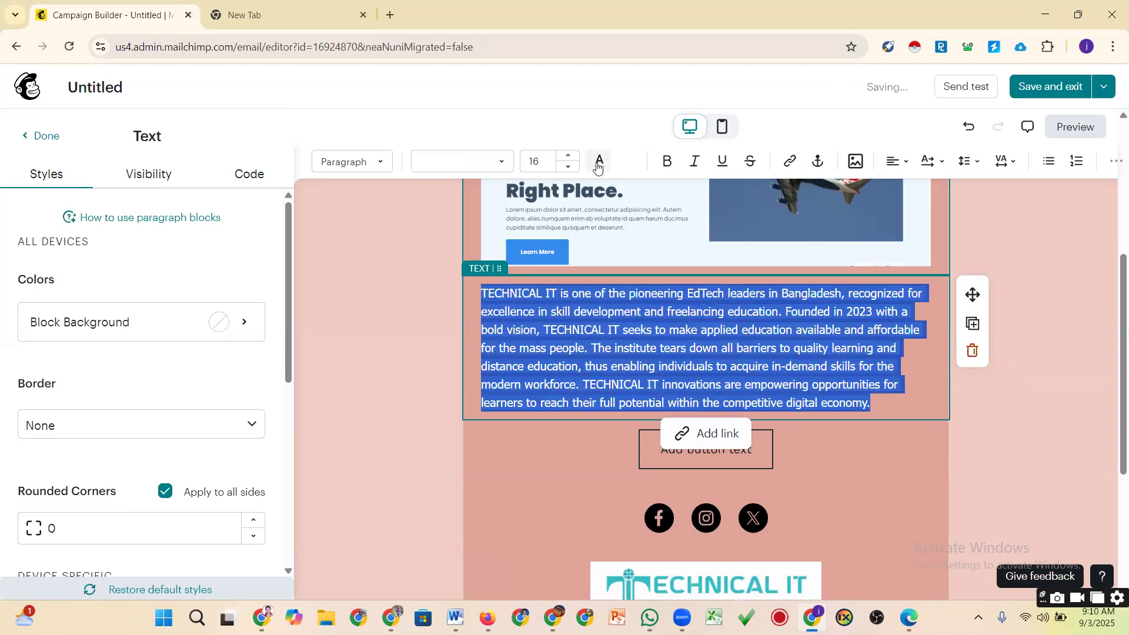
{"action": "left_click", "coordinate": [626, 162]}
{"action": "left_click", "coordinate": [261, 214]}
{"action": "left_click", "coordinate": [374, 302]}
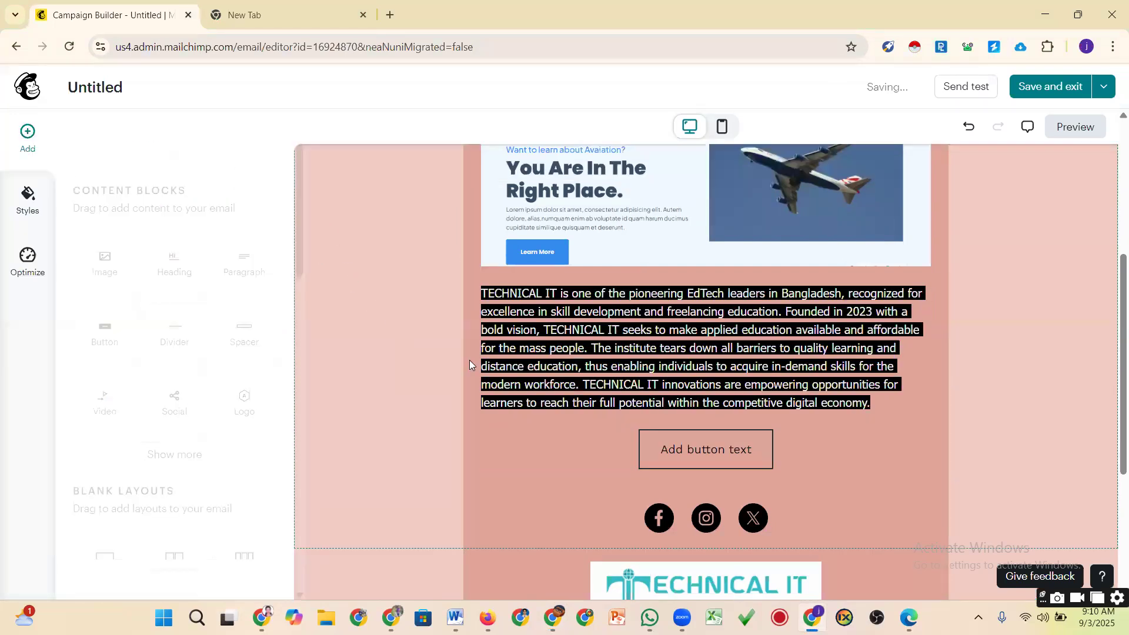
Copy the body paragraph with the black background and delete it from the text block, leaving the block in place
{"action": "left_click", "coordinate": [870, 406]}
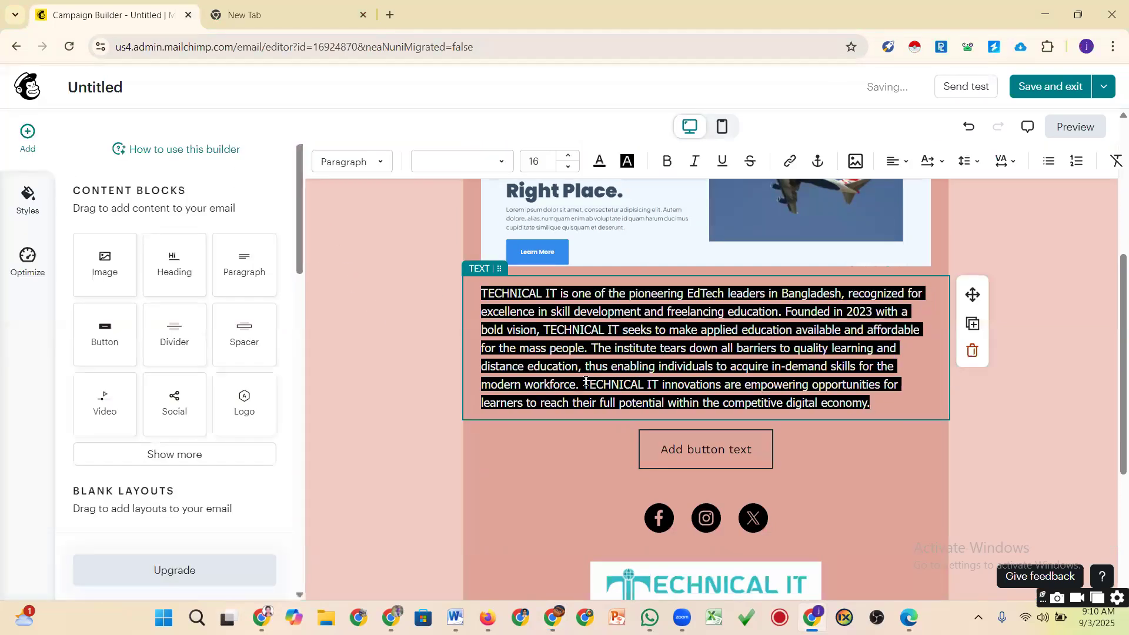
{"action": "triple_click", "coordinate": [473, 294]}
{"action": "key", "text": "ctrl+c"}
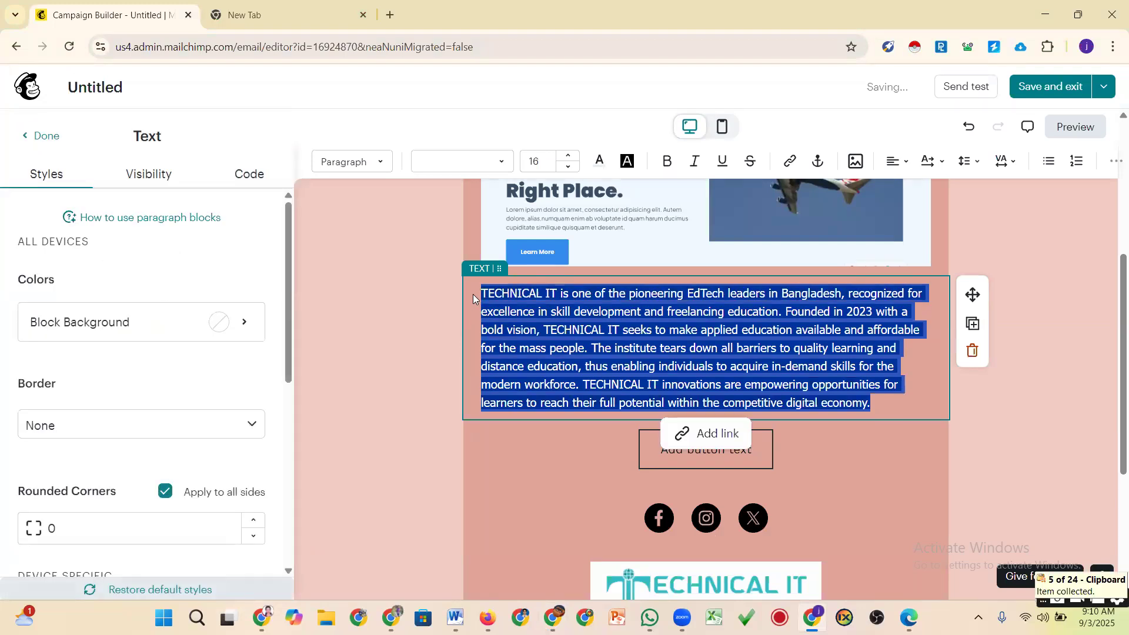
{"action": "key", "text": "BackSpace"}
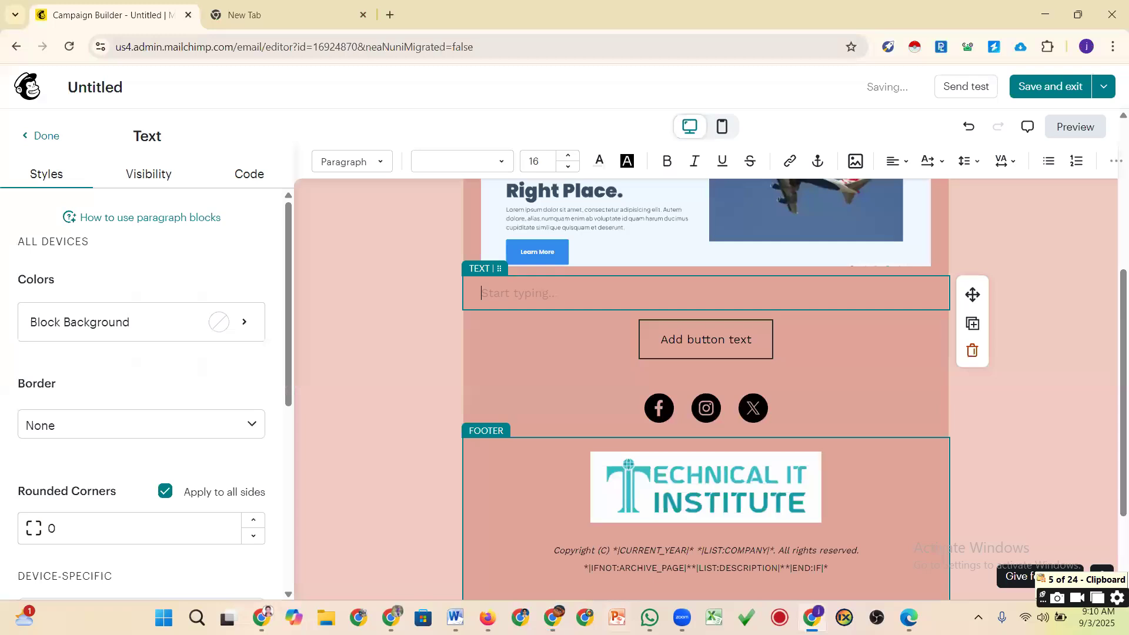
Replace the source text in Google Translate with the copied paragraph to strip its formatting, and copy the plain English text
{"action": "key", "text": "alt+Tab"}
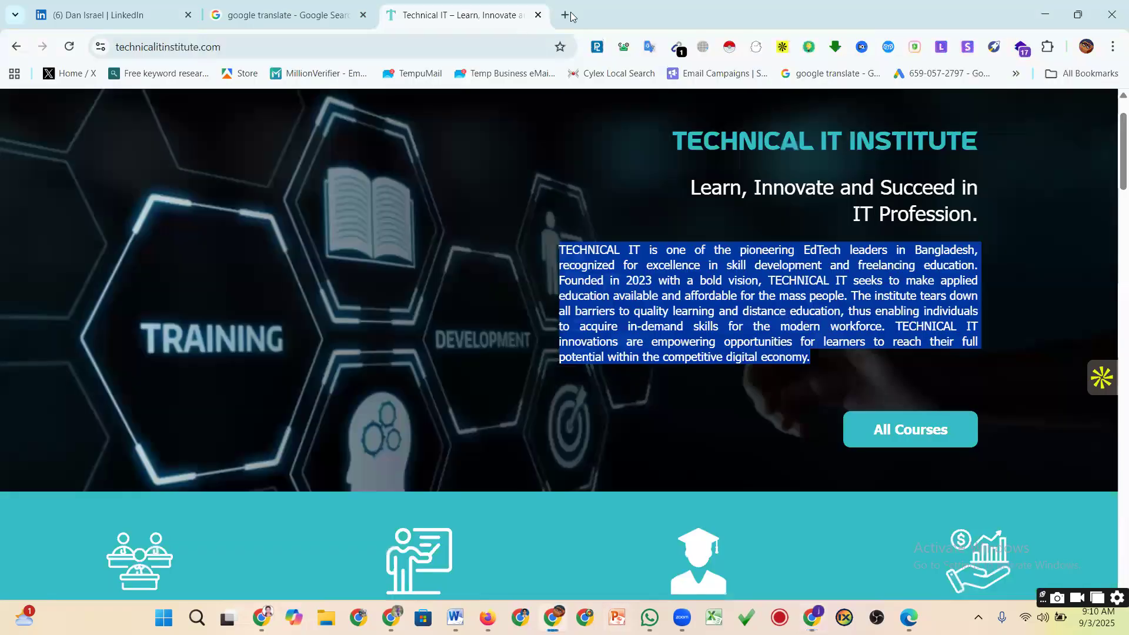
{"action": "key", "text": "ctrl+t"}
{"action": "left_click", "coordinate": [298, 14]}
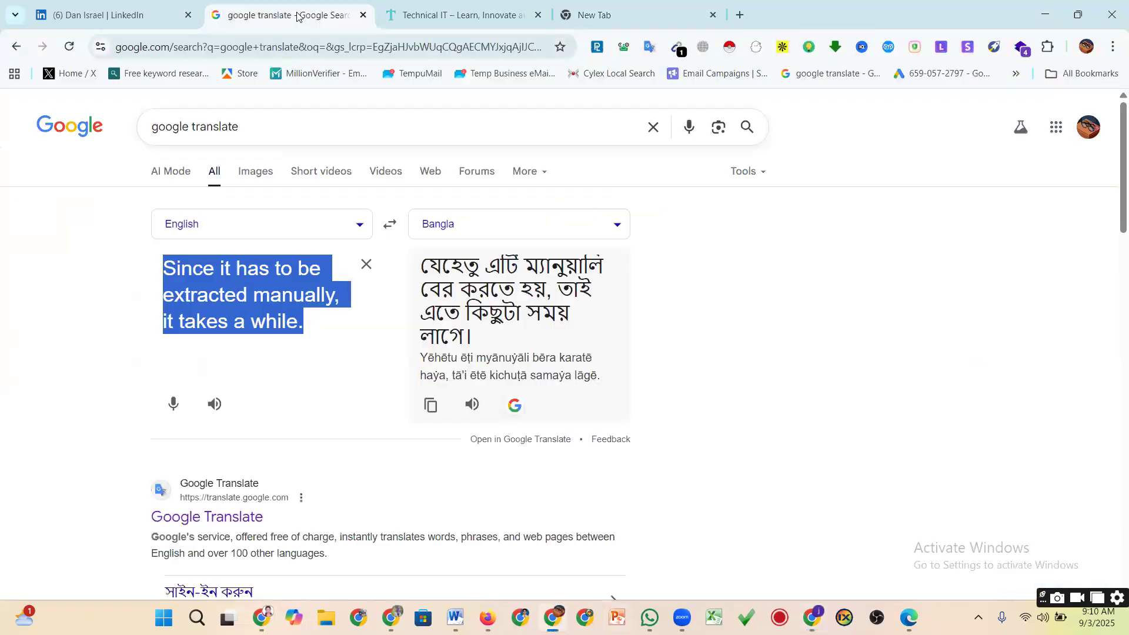
{"action": "left_click", "coordinate": [327, 278]}
{"action": "left_click", "coordinate": [365, 266]}
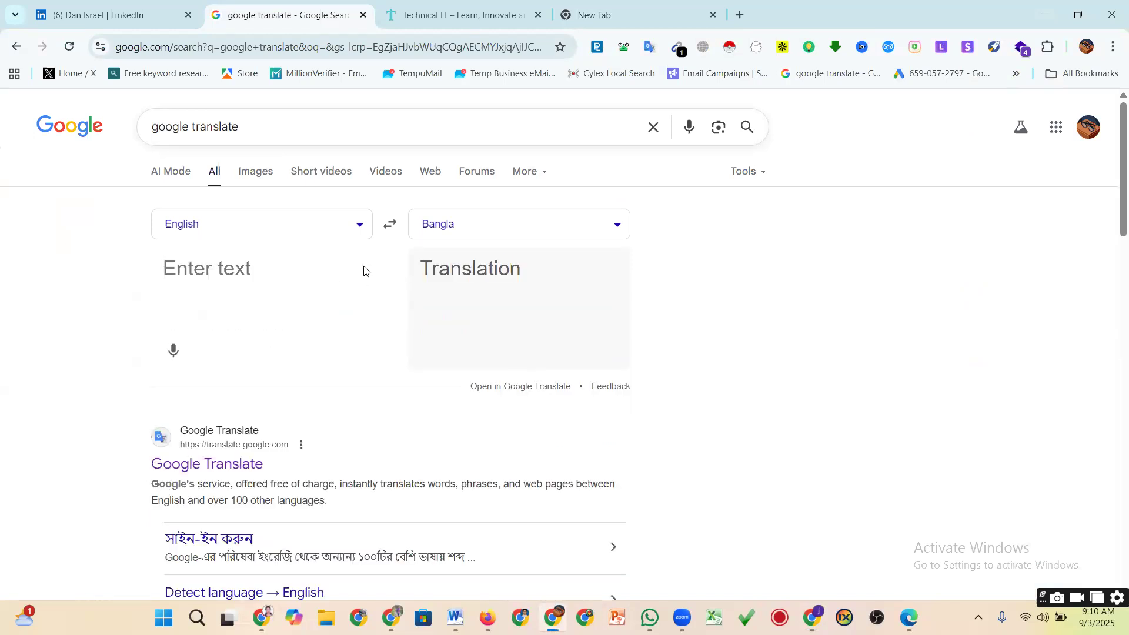
{"action": "key", "text": "ctrl+v"}
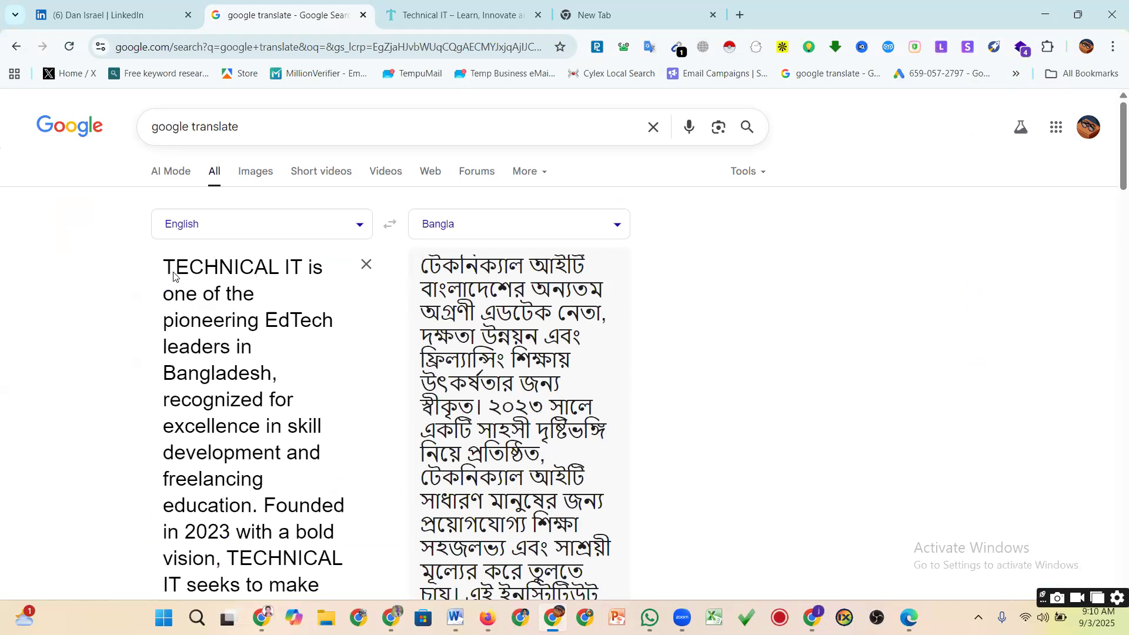
{"action": "left_click_drag", "start_coordinate": [167, 272], "coordinate": [271, 577]}
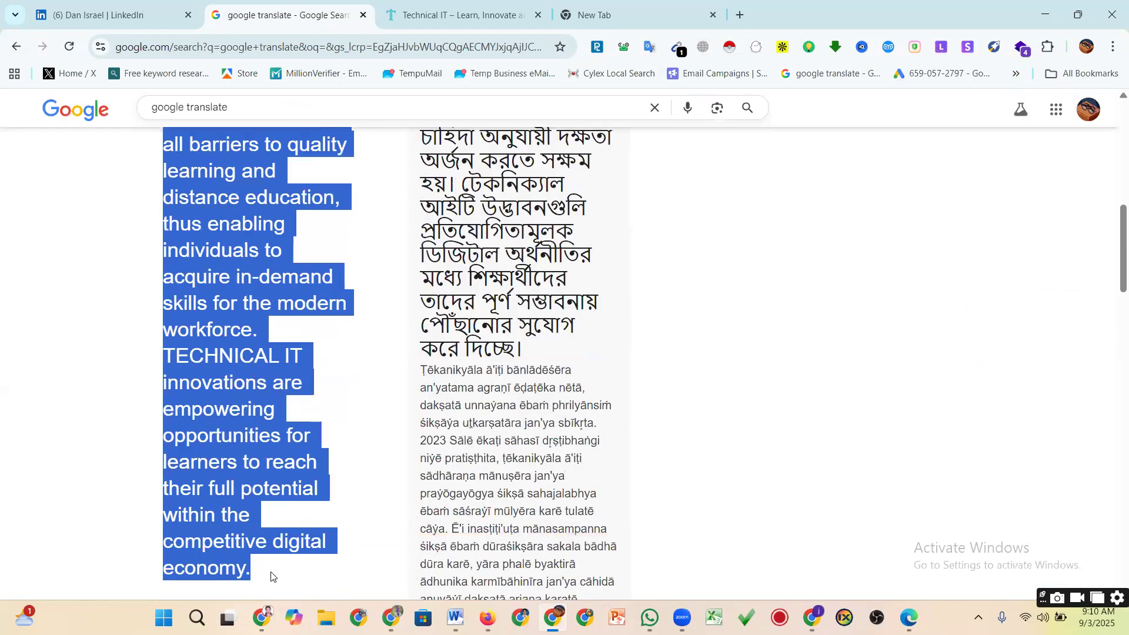
{"action": "key", "text": "ctrl+c"}
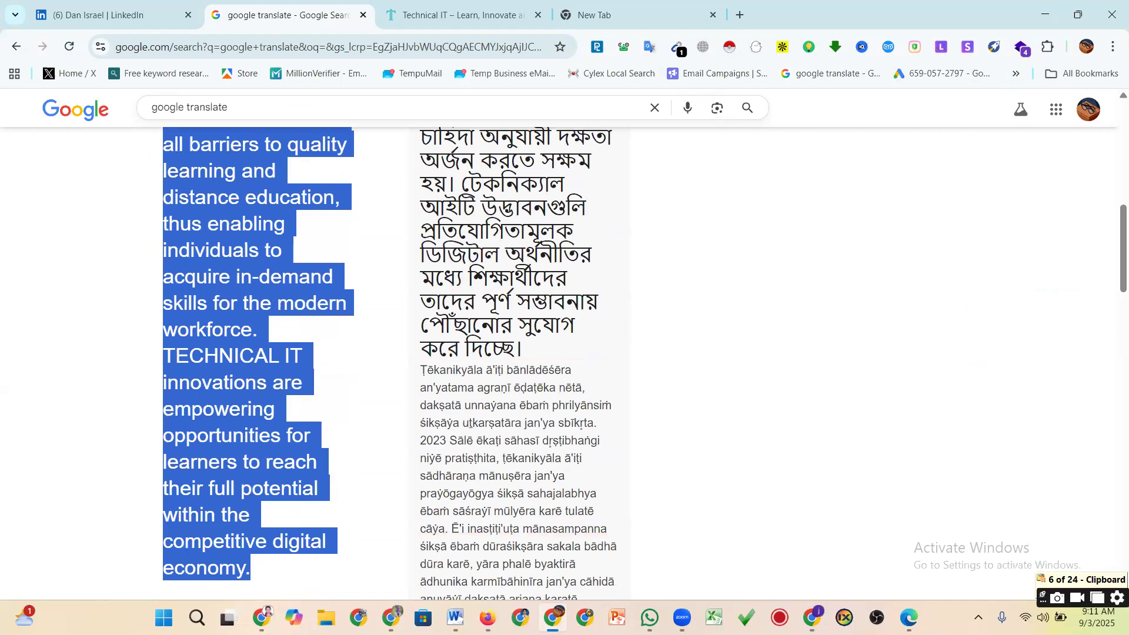
Return to the Mailchimp campaign and paste the plain paragraph into the empty text block below the main image
{"action": "mouse_move", "coordinate": [812, 617]}
{"action": "left_click", "coordinate": [811, 558]}
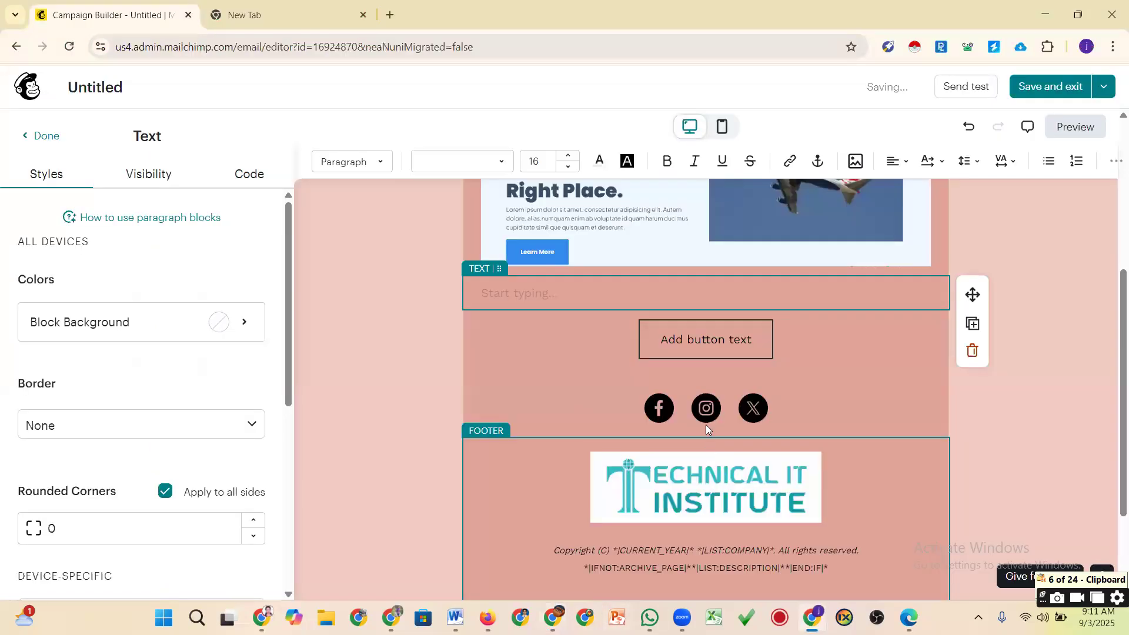
{"action": "key", "text": "ctrl+v"}
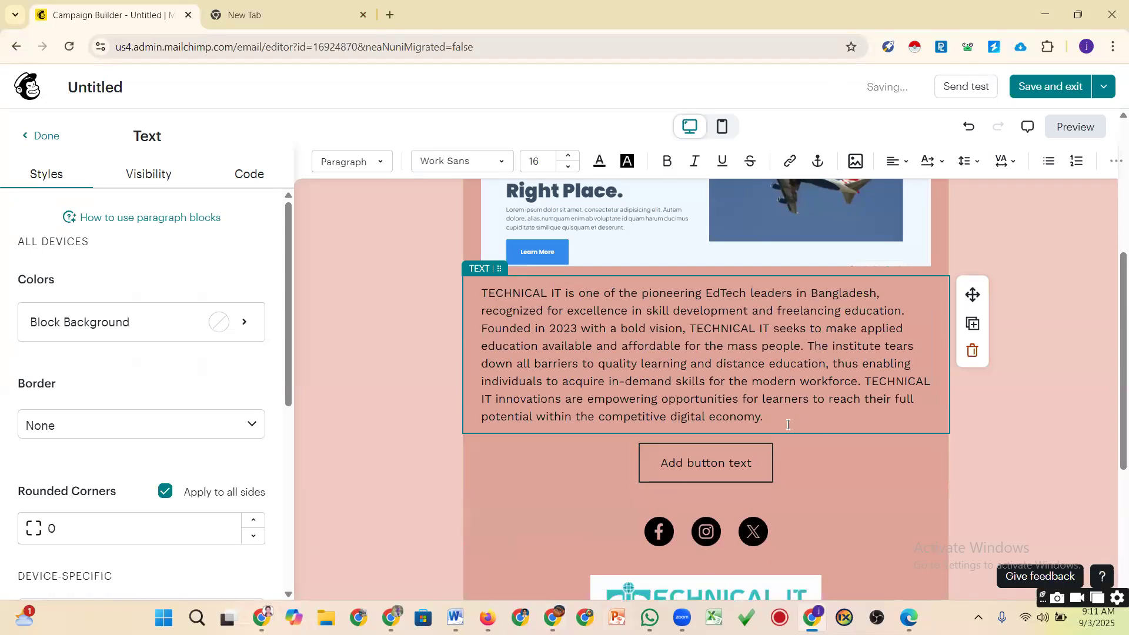
Cut the tagline "Learn, Innovate and Succeed in IT Profession" and undo the cut
{"action": "scroll", "coordinate": [663, 391], "scroll_direction": "up", "scroll_amount": 4}
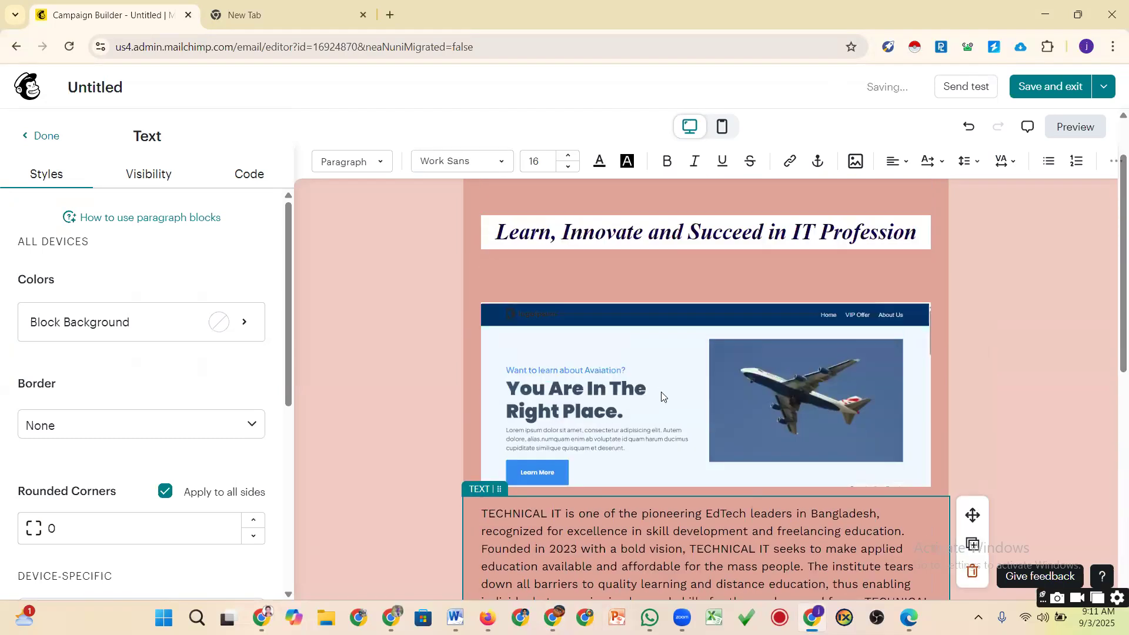
{"action": "left_click_drag", "start_coordinate": [495, 232], "coordinate": [916, 231]}
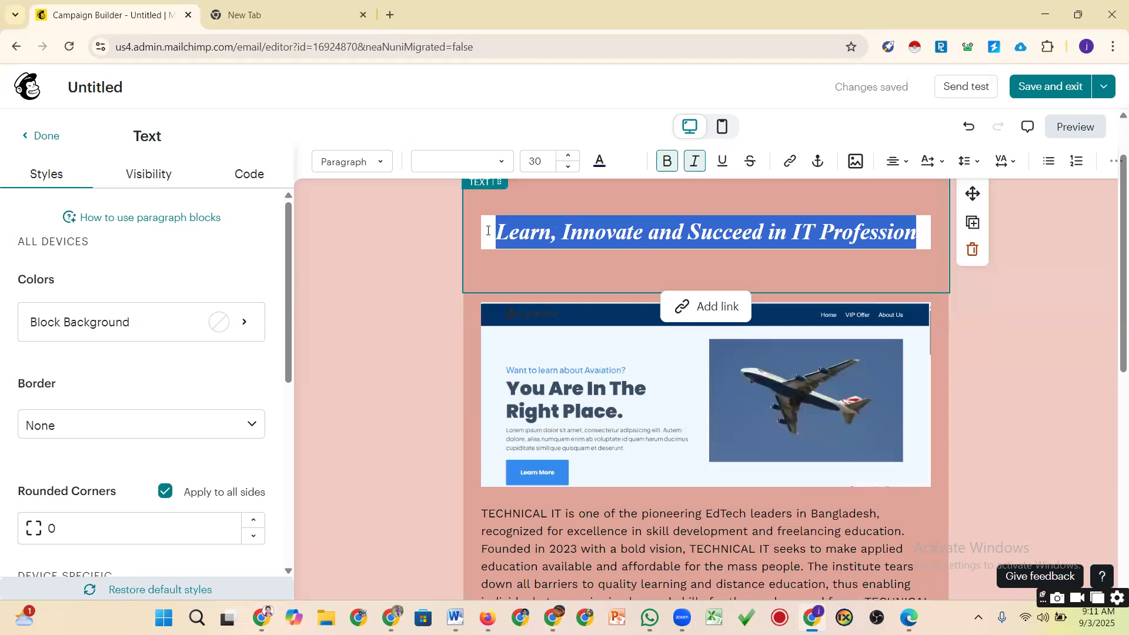
{"action": "key", "text": "ctrl+x"}
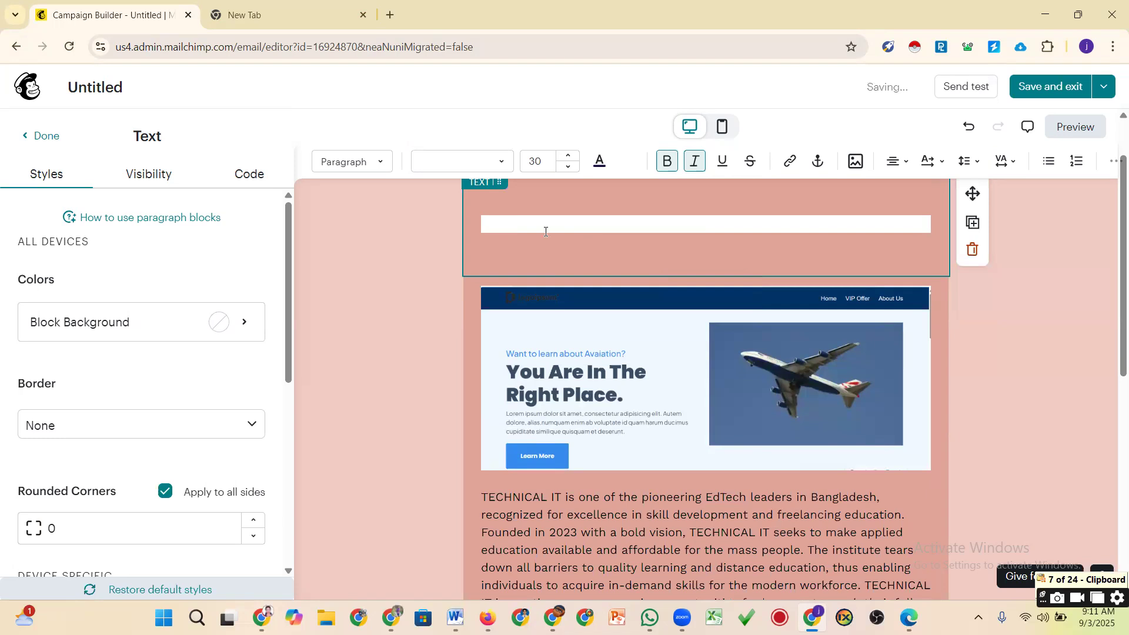
{"action": "key", "text": "ctrl+z"}
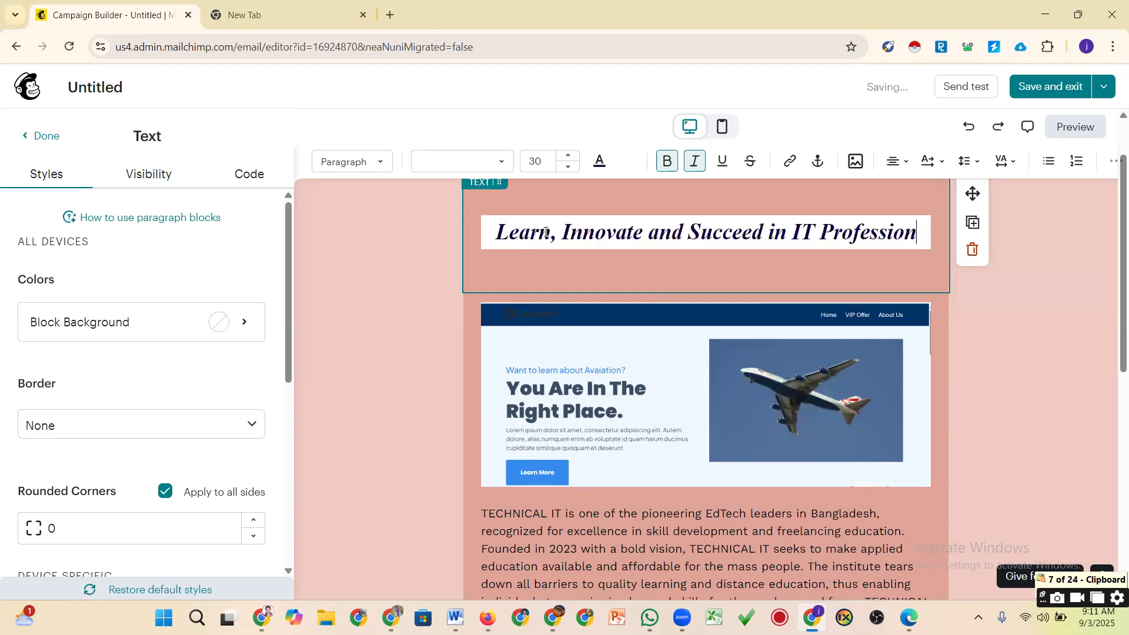
{"action": "left_click", "coordinate": [941, 380]}
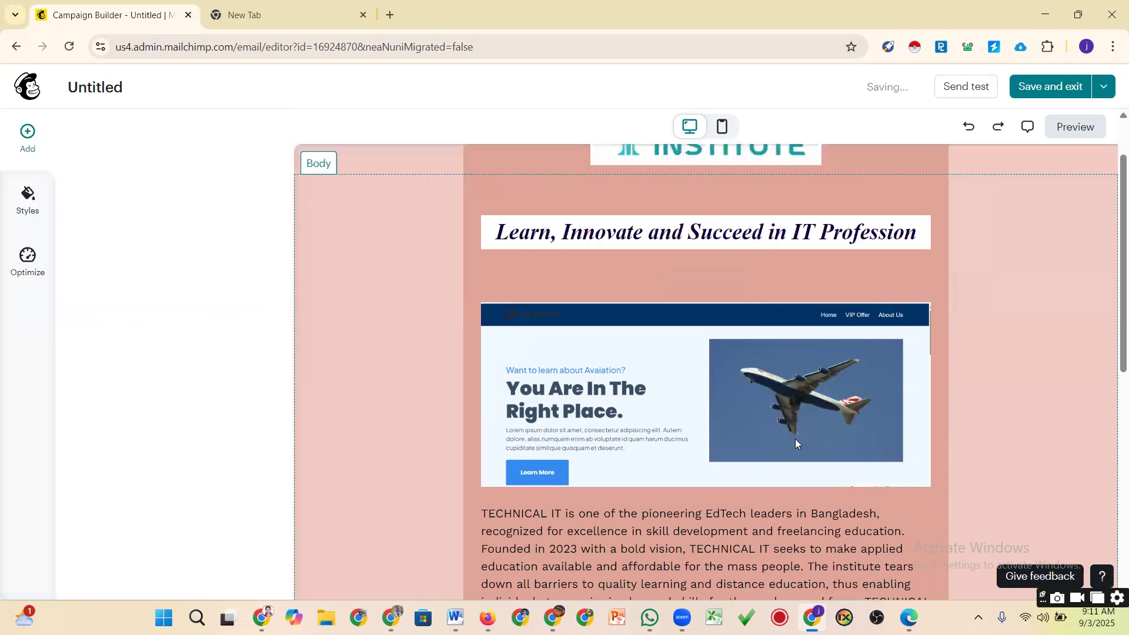
Make the first word of the body paragraph, "TECHNICAL", bold
{"action": "scroll", "coordinate": [748, 471], "scroll_direction": "down", "scroll_amount": 7}
{"action": "scroll", "coordinate": [750, 377], "scroll_direction": "up", "scroll_amount": 3}
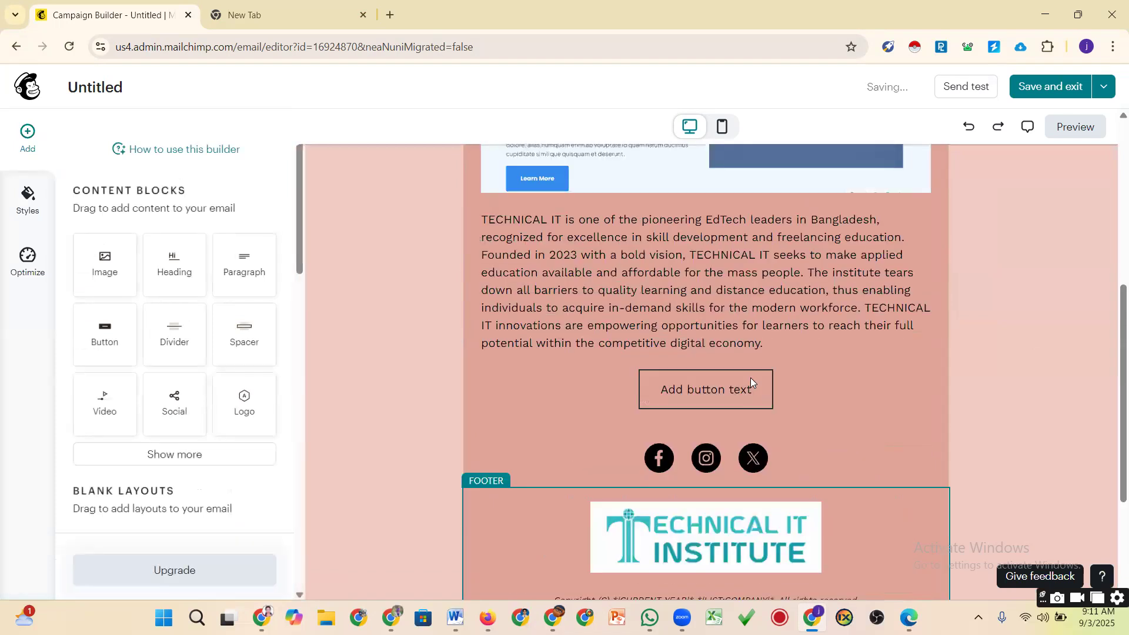
{"action": "left_click_drag", "start_coordinate": [499, 237], "coordinate": [792, 357]}
{"action": "left_click", "coordinate": [800, 347]}
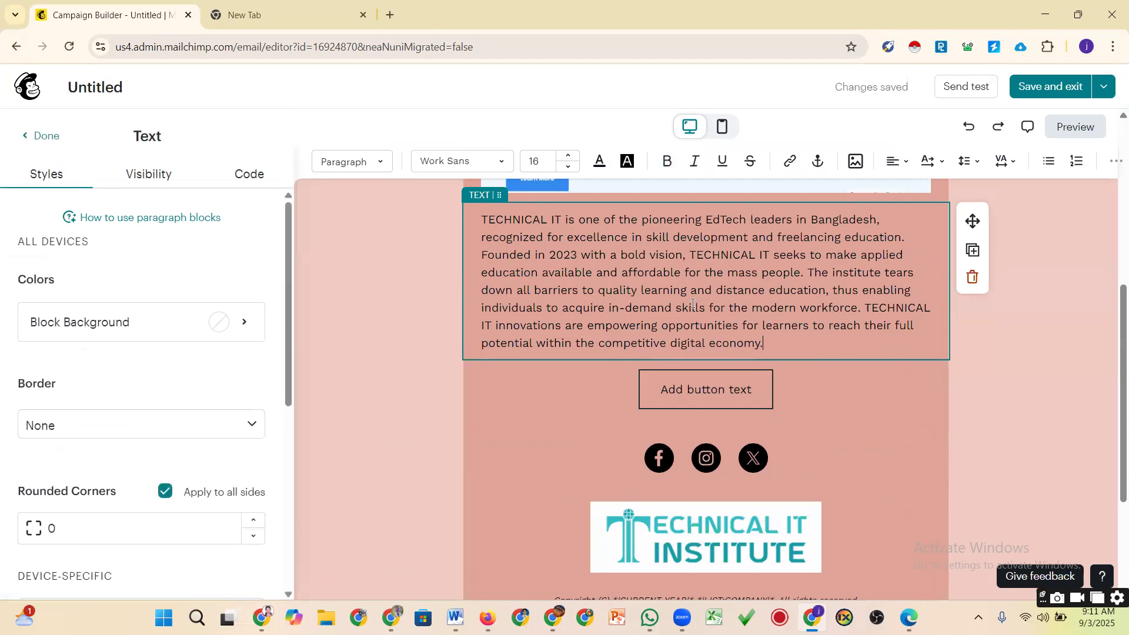
{"action": "left_click_drag", "start_coordinate": [546, 219], "coordinate": [480, 219]}
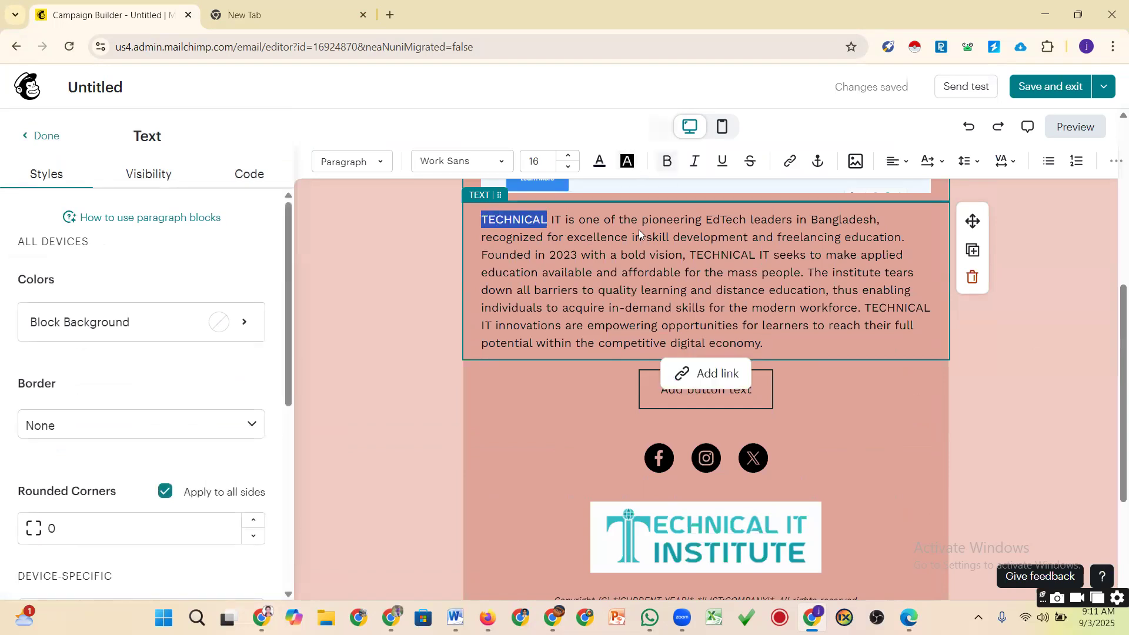
{"action": "left_click", "coordinate": [666, 161]}
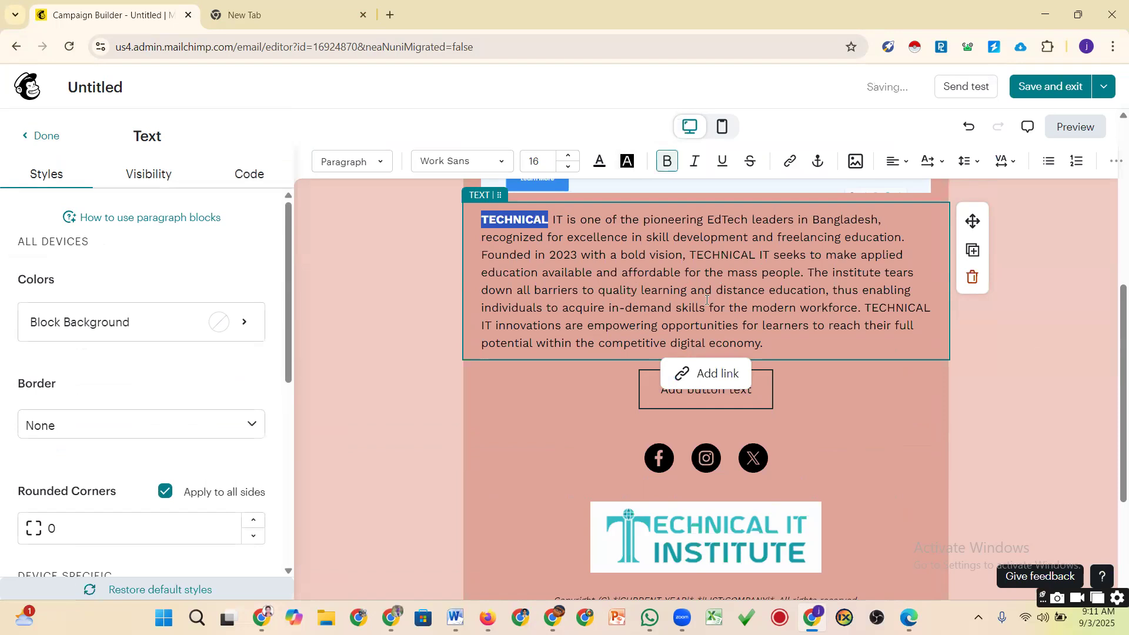
{"action": "left_click", "coordinate": [706, 298]}
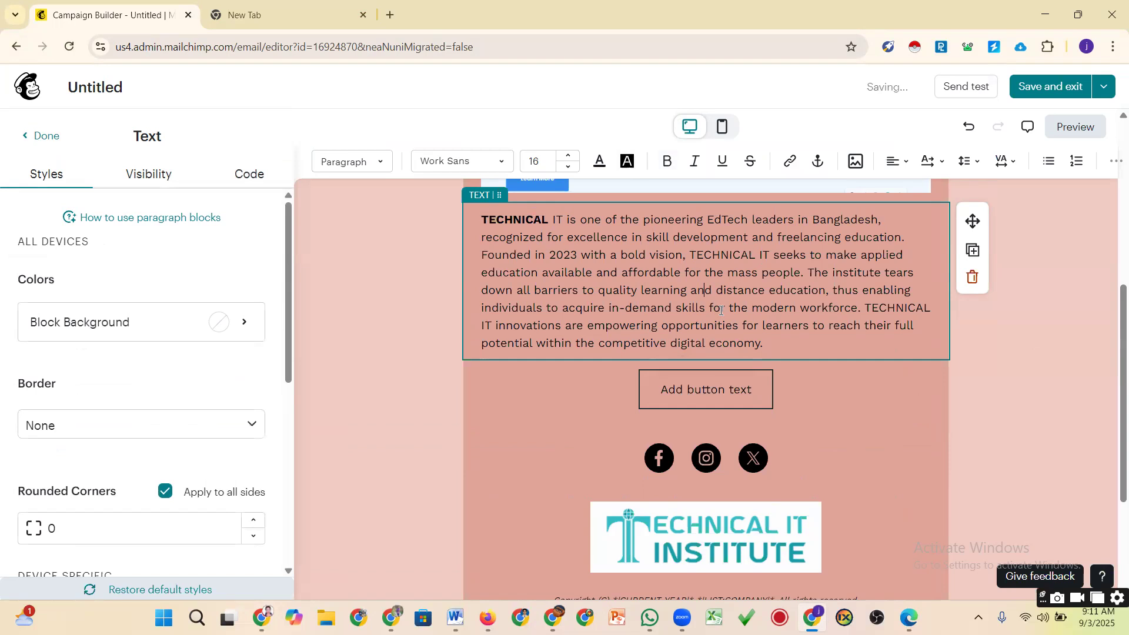
Examine the body text block's padding and margin settings and the body section's border options
{"action": "scroll", "coordinate": [721, 309], "scroll_direction": "up", "scroll_amount": 3}
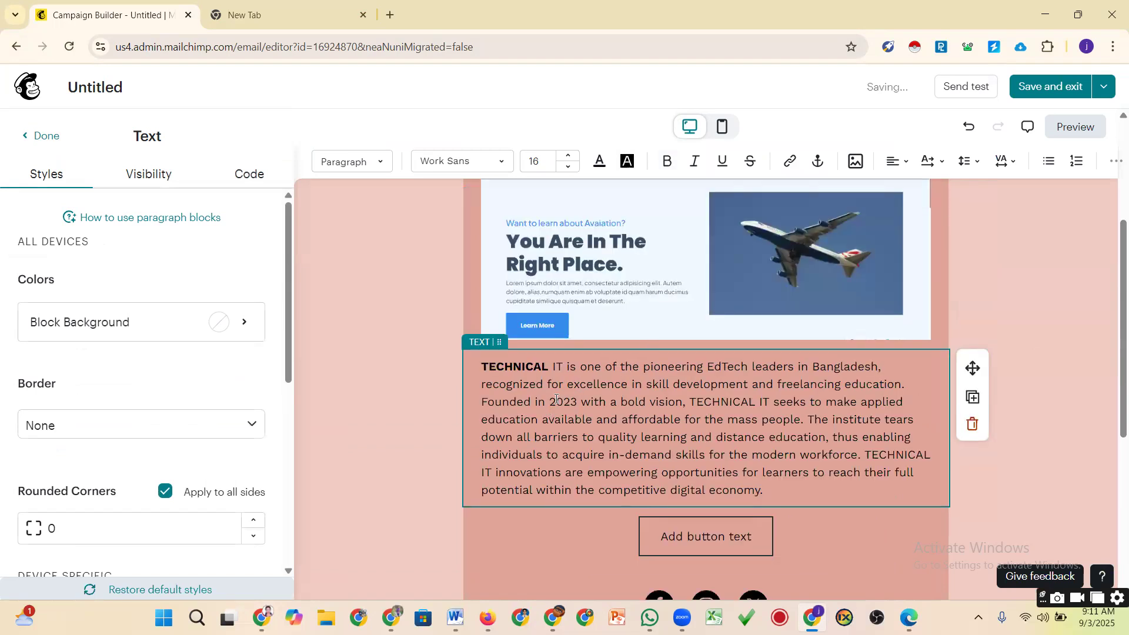
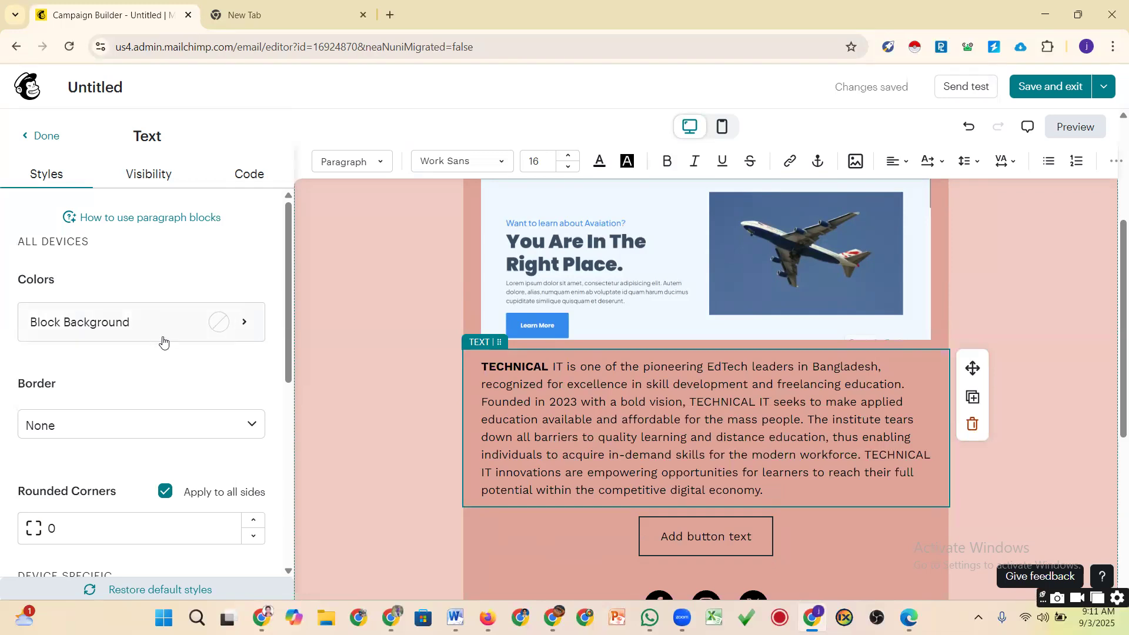
{"action": "scroll", "coordinate": [233, 424], "scroll_direction": "down", "scroll_amount": 3}
{"action": "scroll", "coordinate": [233, 424], "scroll_direction": "down", "scroll_amount": 5}
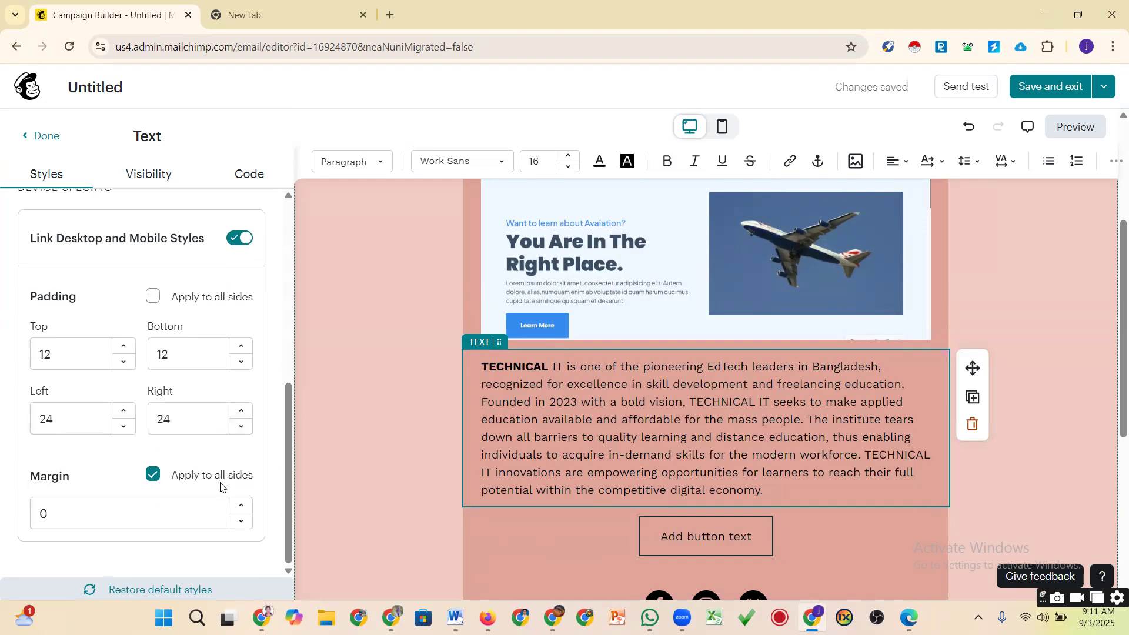
{"action": "scroll", "coordinate": [221, 479], "scroll_direction": "up", "scroll_amount": 1}
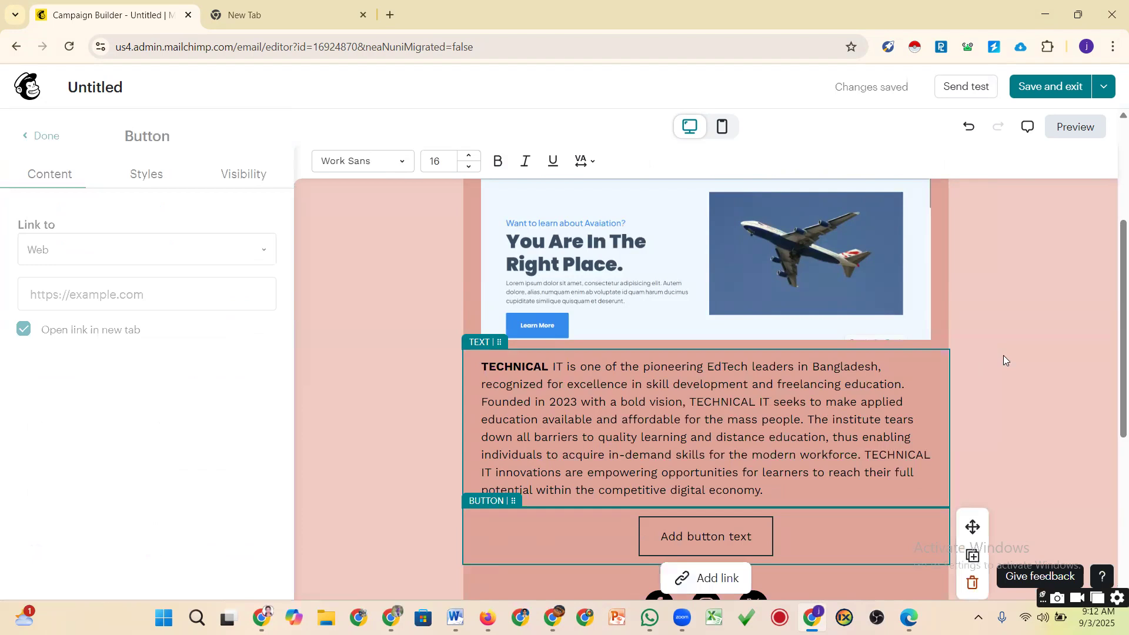
{"action": "left_click", "coordinate": [1023, 343]}
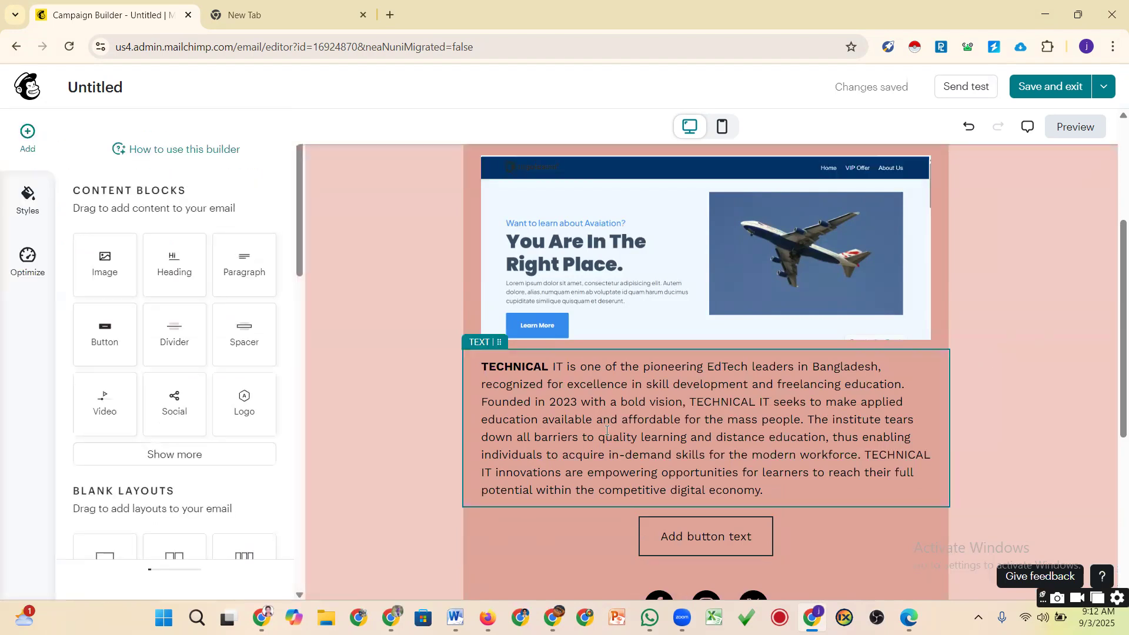
{"action": "left_click", "coordinate": [722, 388]}
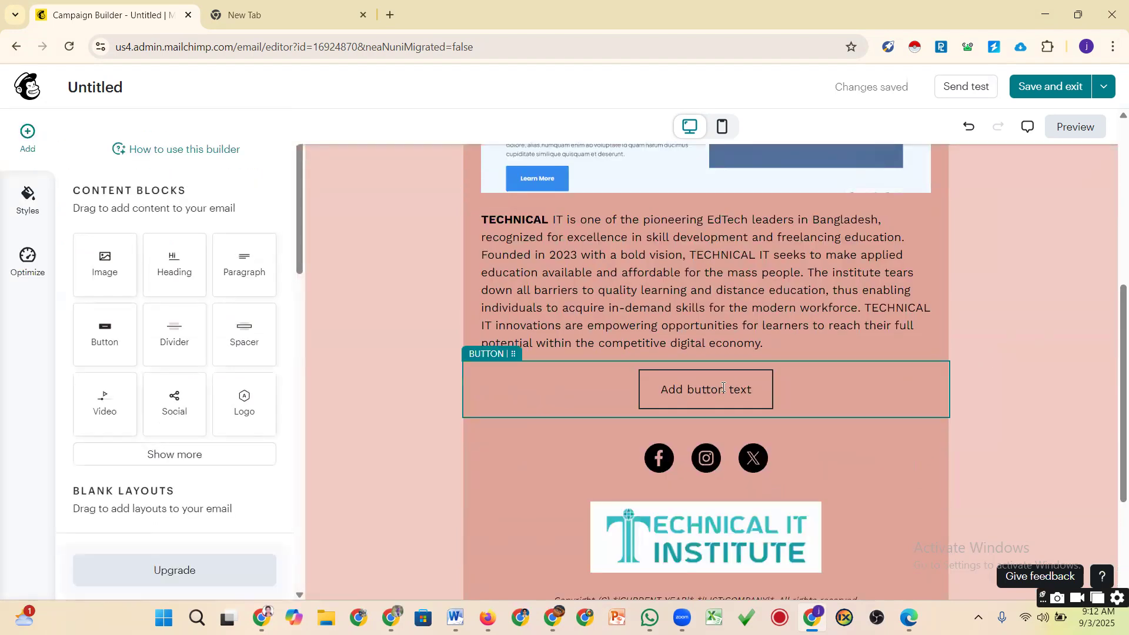
{"action": "left_click", "coordinate": [998, 331]}
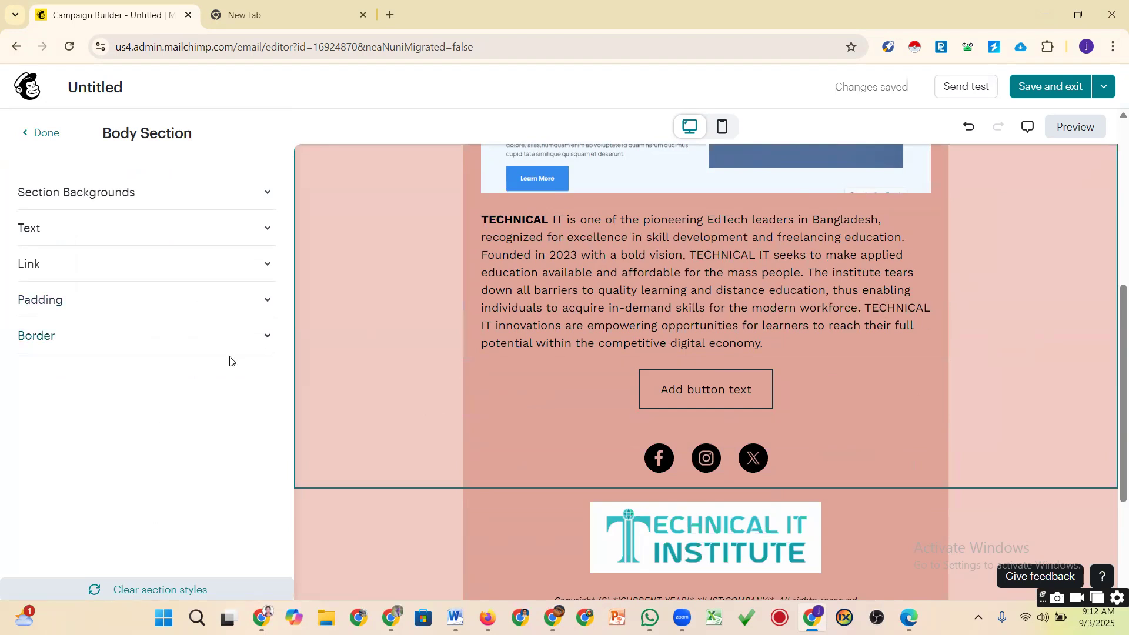
{"action": "left_click", "coordinate": [262, 335]}
{"action": "left_click", "coordinate": [264, 336]}
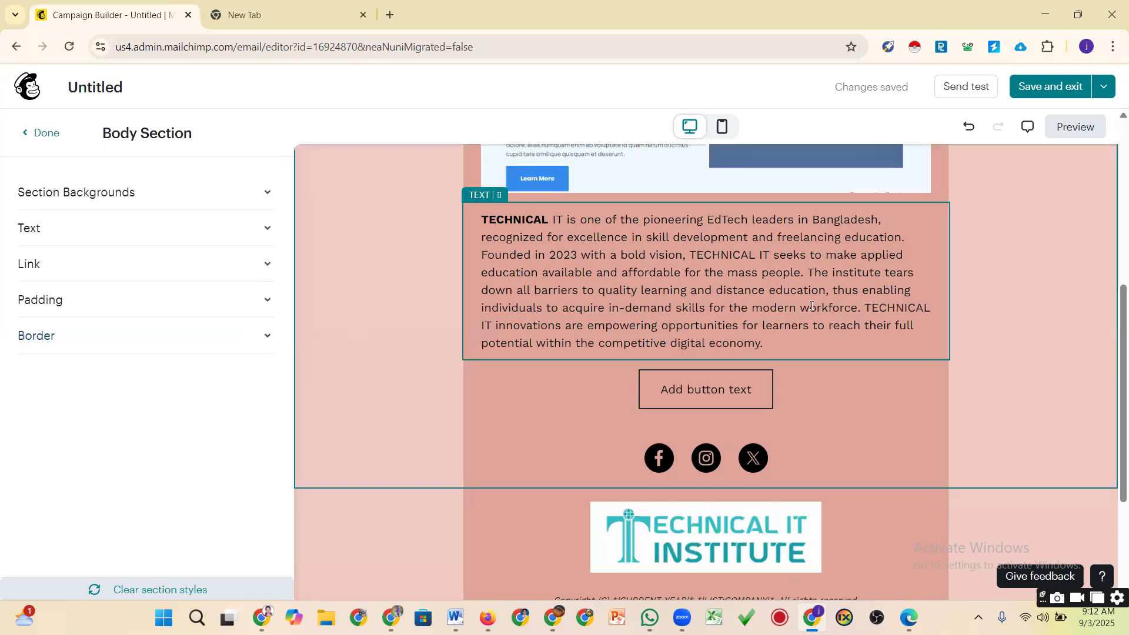
Look over the settings of the main image, the placeholder button and the footer
{"action": "scroll", "coordinate": [896, 278], "scroll_direction": "up", "scroll_amount": 5}
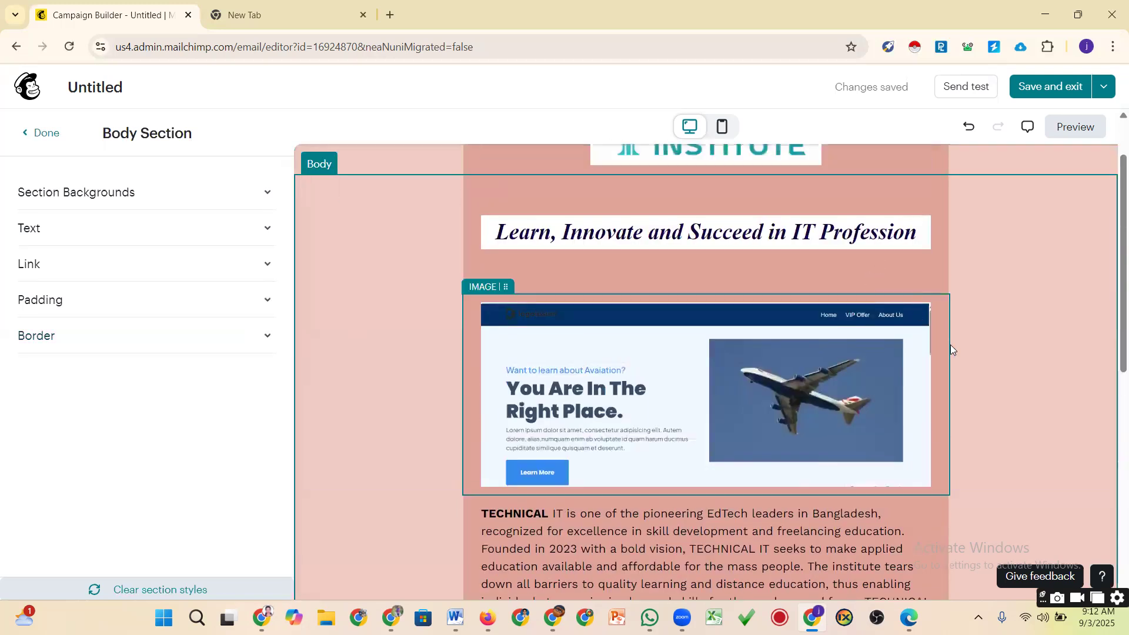
{"action": "left_click", "coordinate": [845, 364]}
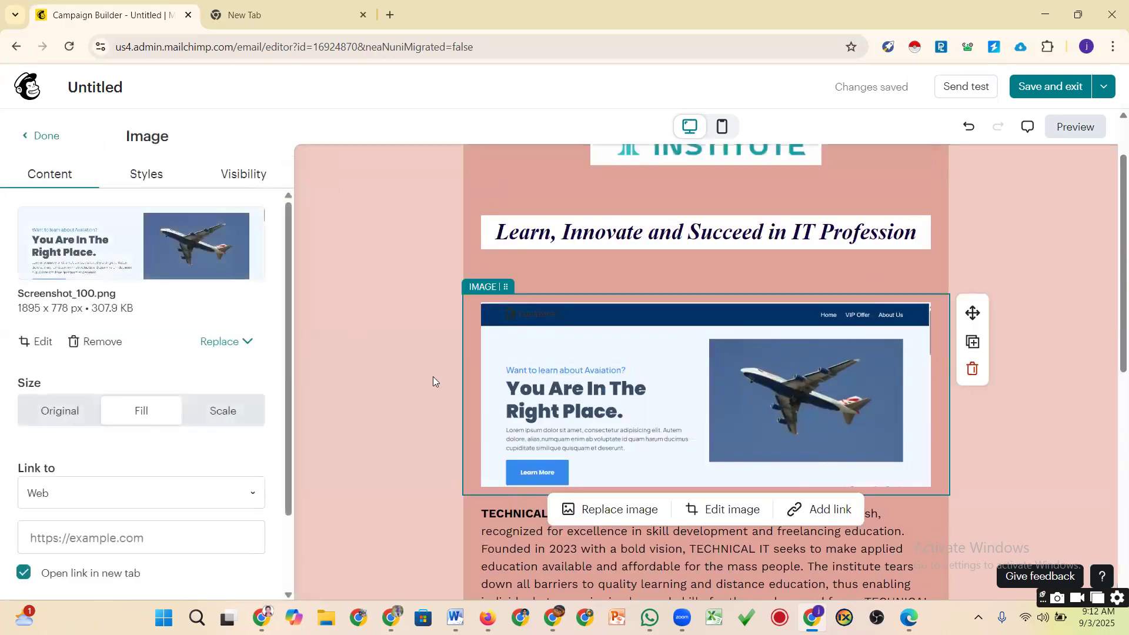
{"action": "scroll", "coordinate": [391, 395], "scroll_direction": "down", "scroll_amount": 4}
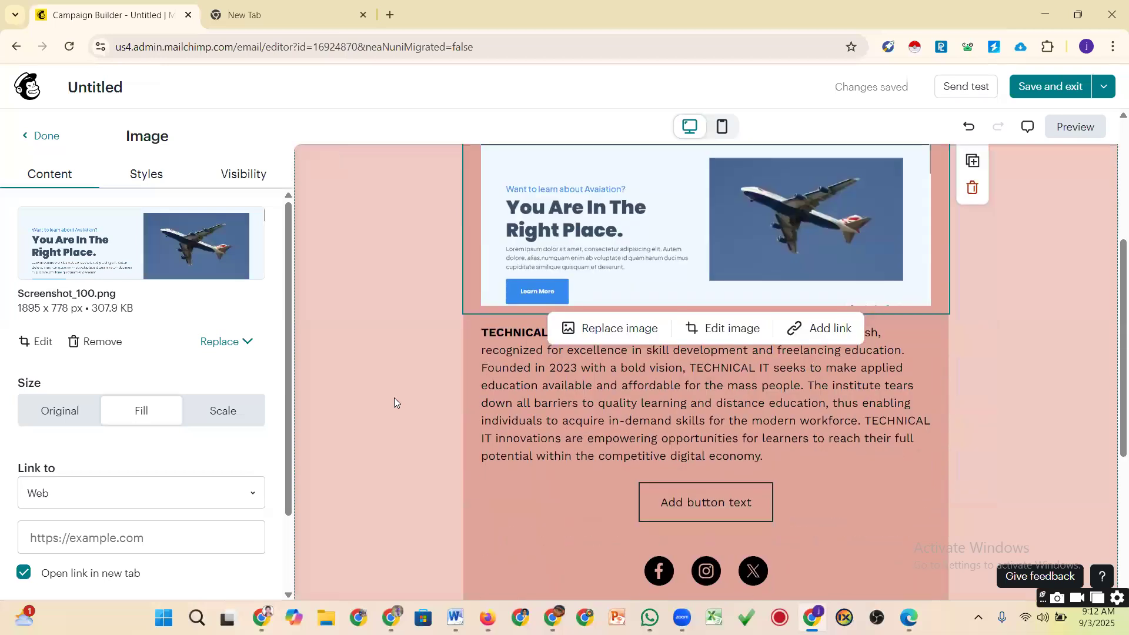
{"action": "scroll", "coordinate": [556, 461], "scroll_direction": "down", "scroll_amount": 5}
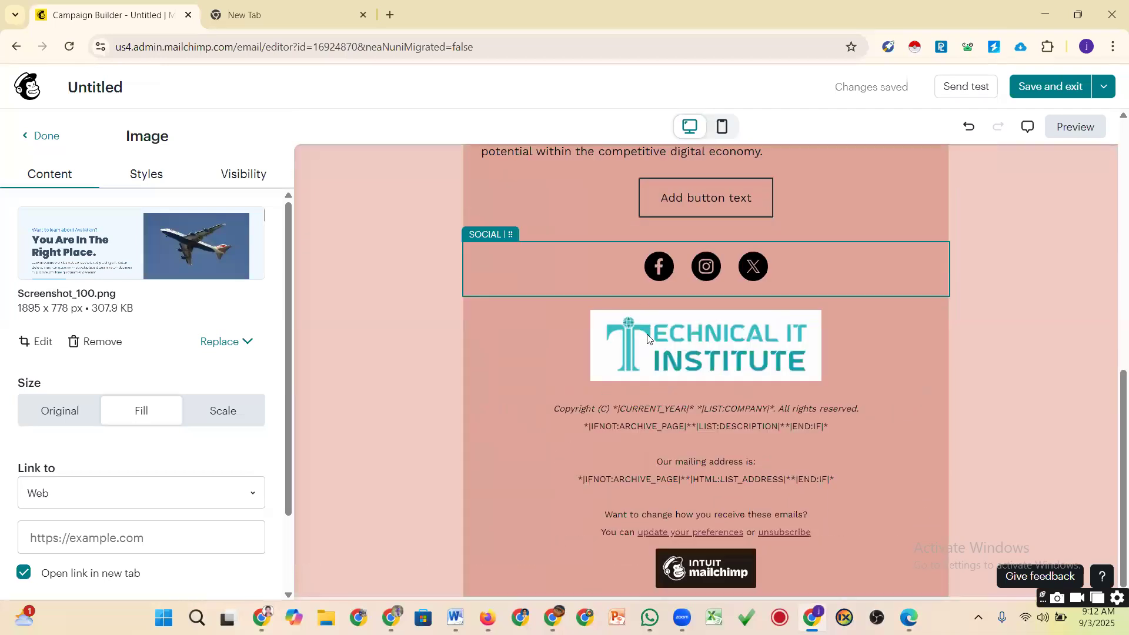
{"action": "scroll", "coordinate": [705, 270], "scroll_direction": "up", "scroll_amount": 1}
{"action": "left_click", "coordinate": [706, 270]}
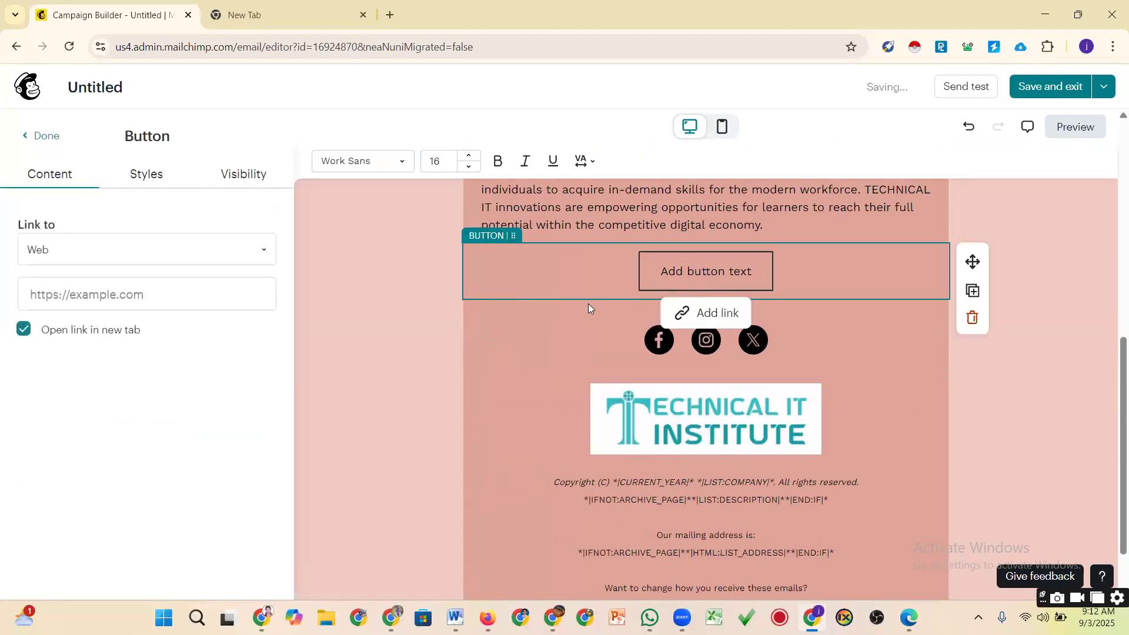
{"action": "scroll", "coordinate": [533, 318], "scroll_direction": "up", "scroll_amount": 1}
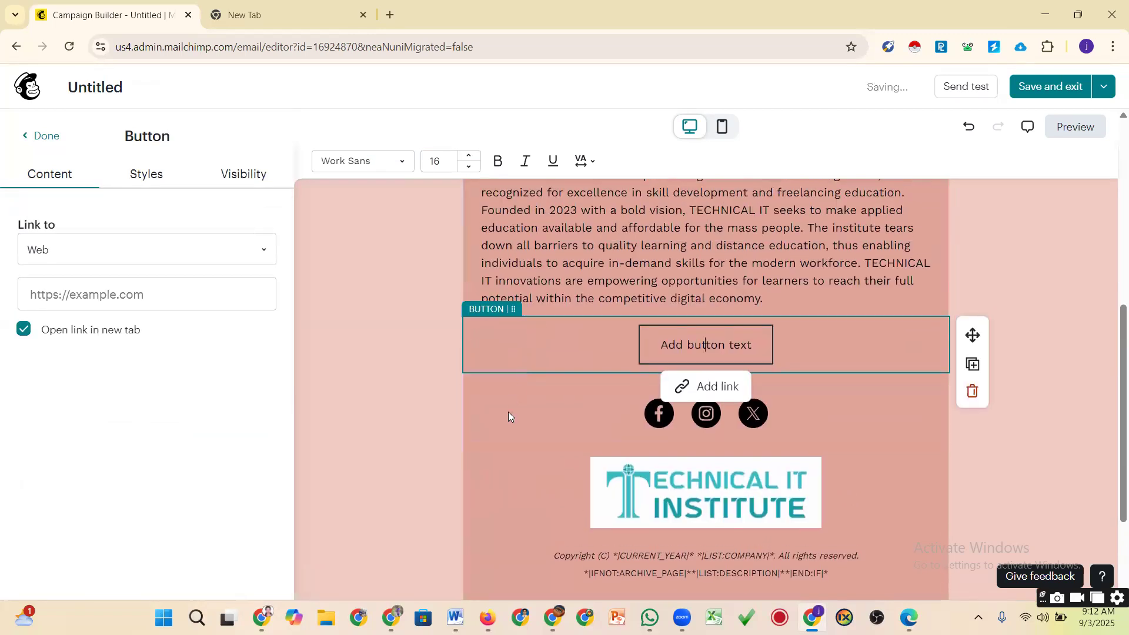
{"action": "left_click", "coordinate": [480, 456]}
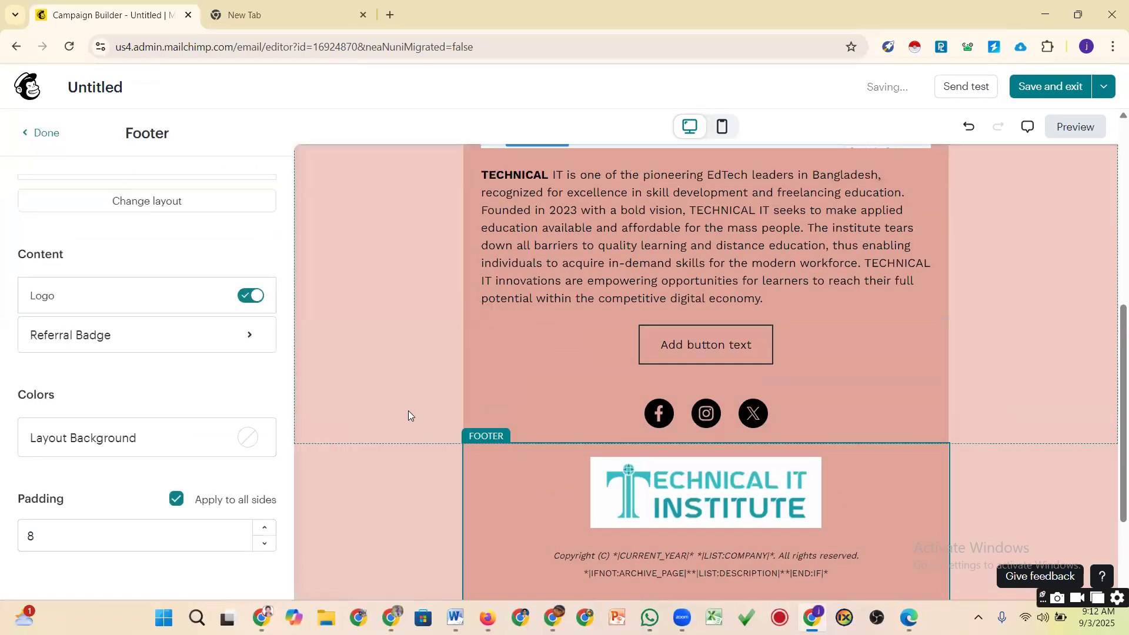
Check the body and footer section settings, the button and the spacer above the social icons
{"action": "left_click", "coordinate": [409, 403]}
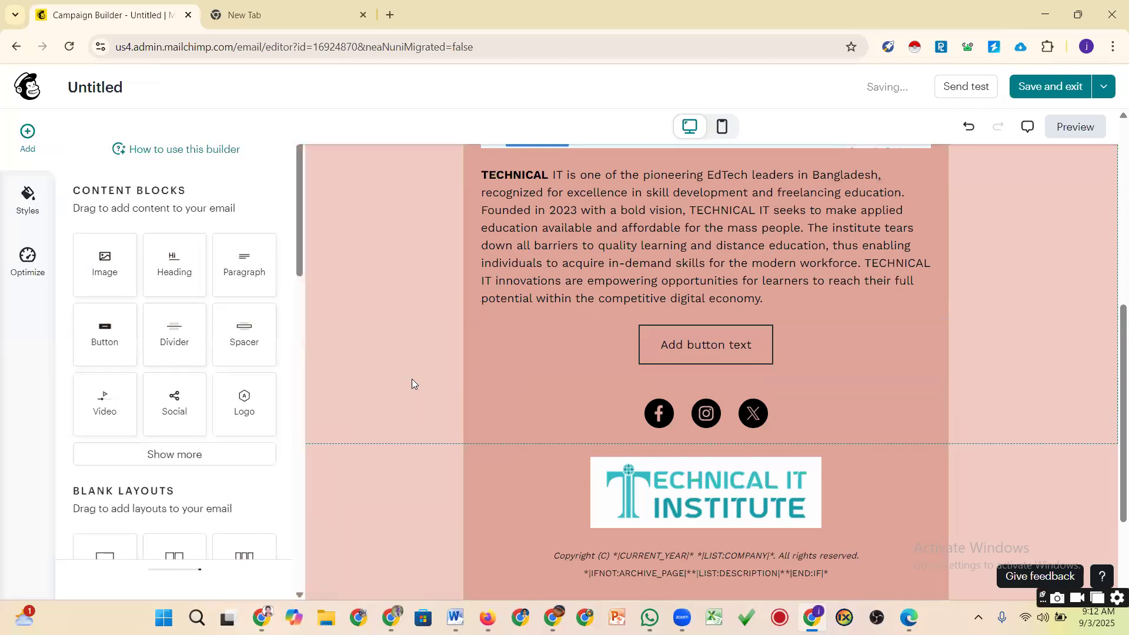
{"action": "left_click", "coordinate": [383, 389]}
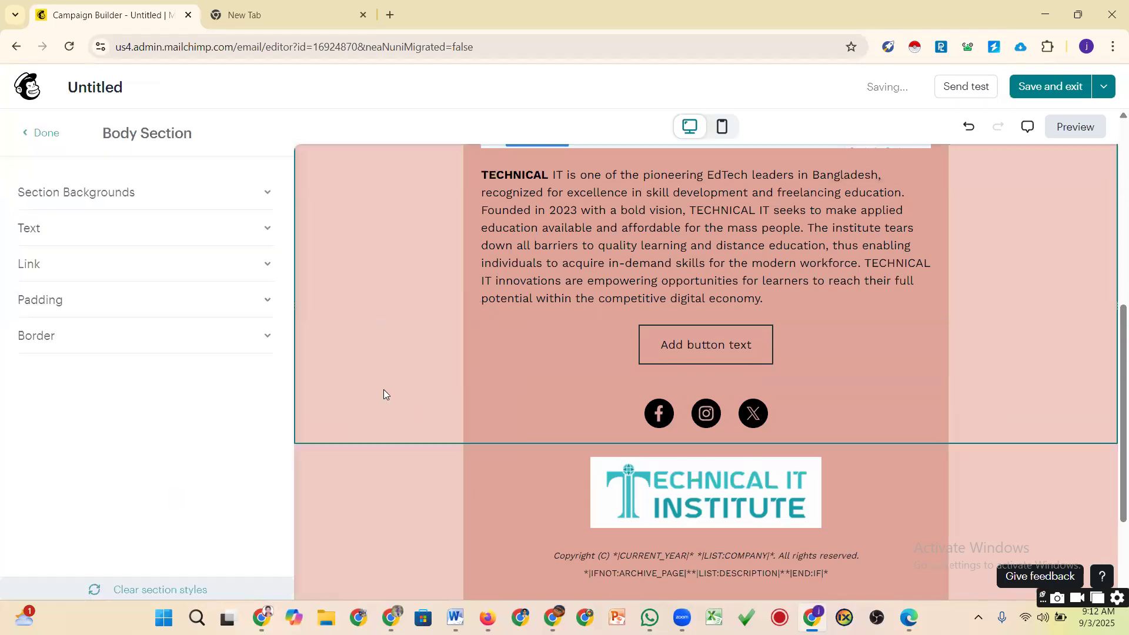
{"action": "left_click", "coordinate": [329, 474]}
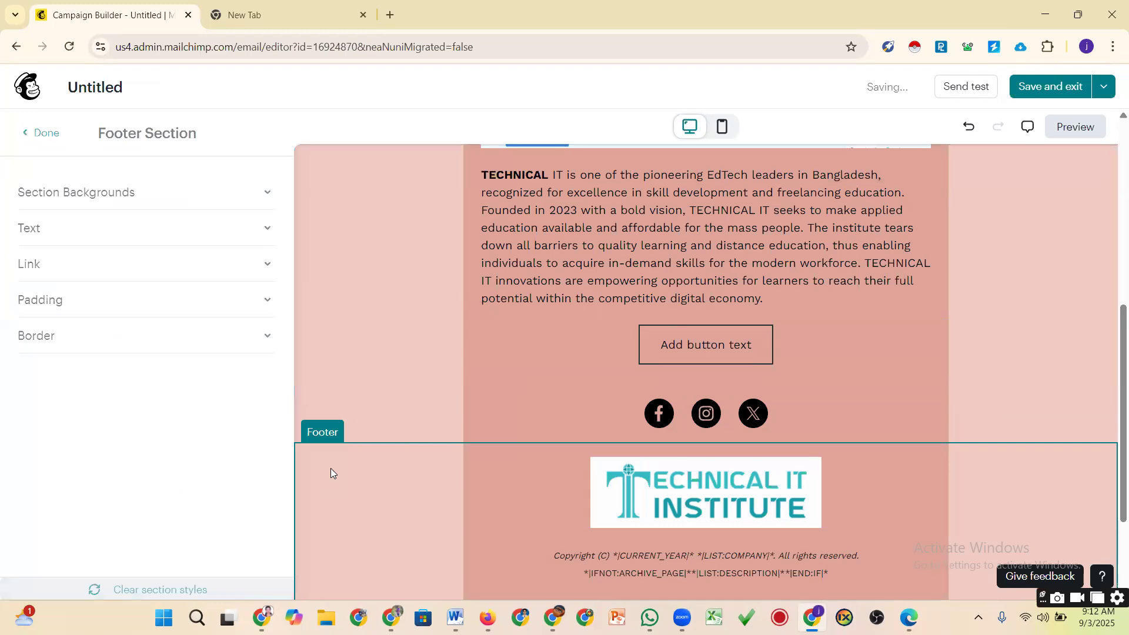
{"action": "left_click", "coordinate": [894, 382]}
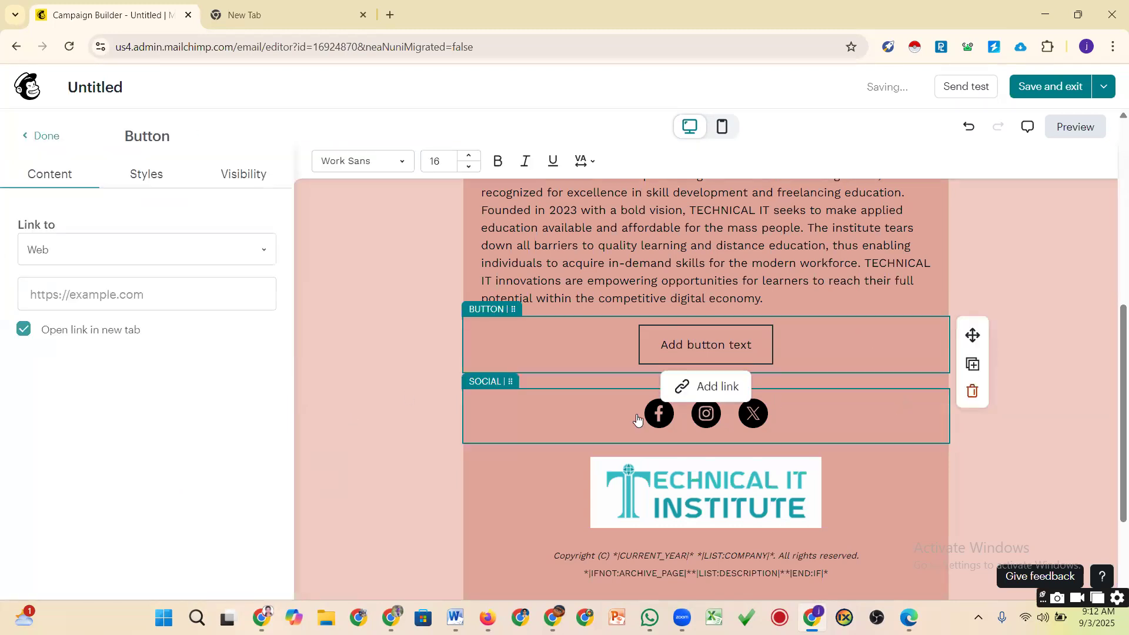
{"action": "left_click", "coordinate": [371, 423]}
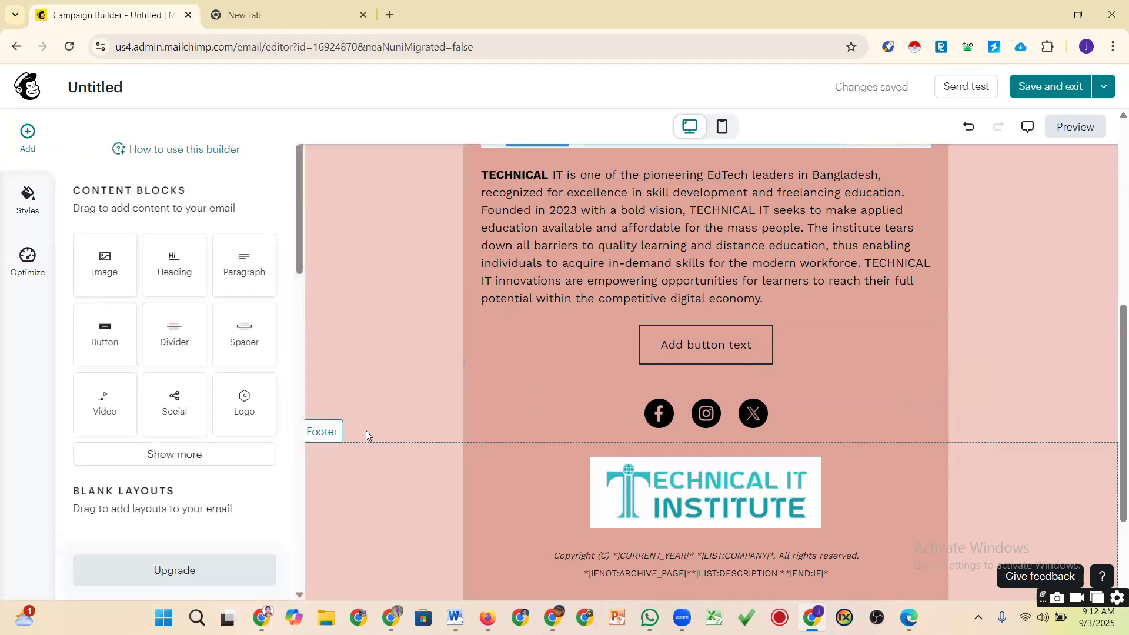
{"action": "left_click", "coordinate": [532, 381]}
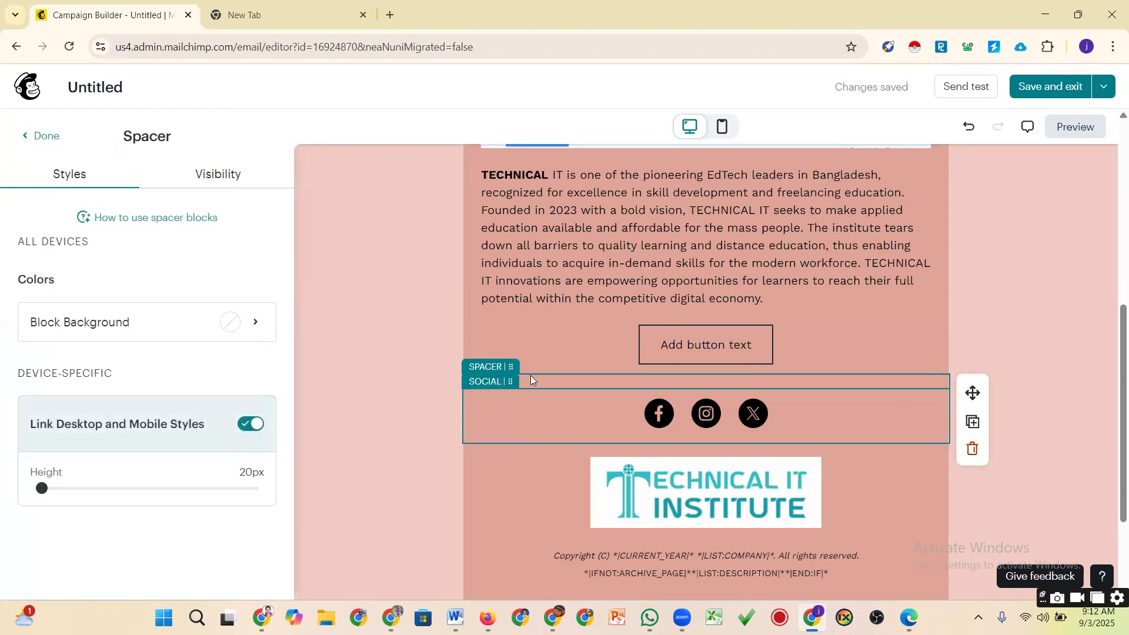
Insert a new spacer block beside the social icons, to their left
{"action": "left_click", "coordinate": [344, 379]}
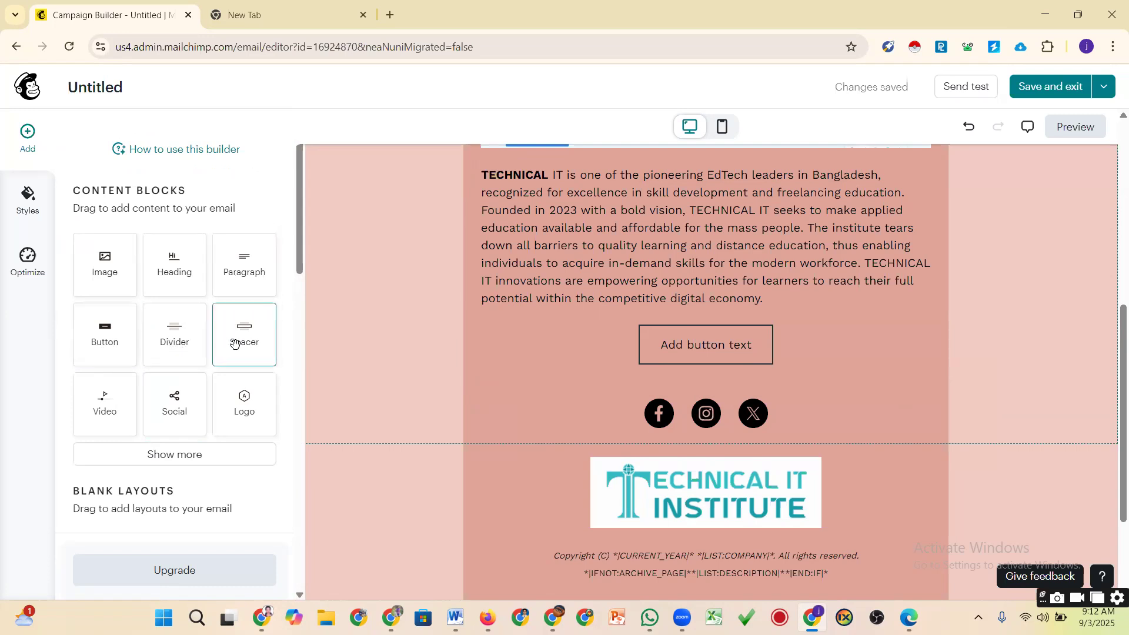
{"action": "left_click_drag", "start_coordinate": [235, 344], "coordinate": [241, 343]}
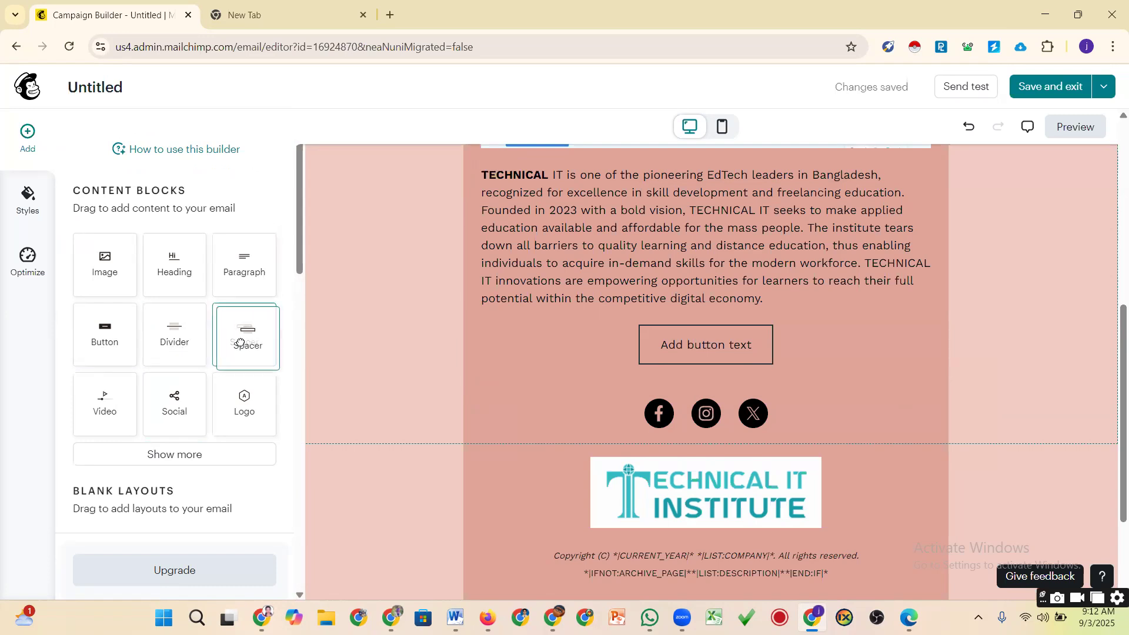
{"action": "left_click_drag", "start_coordinate": [440, 402], "coordinate": [507, 402]}
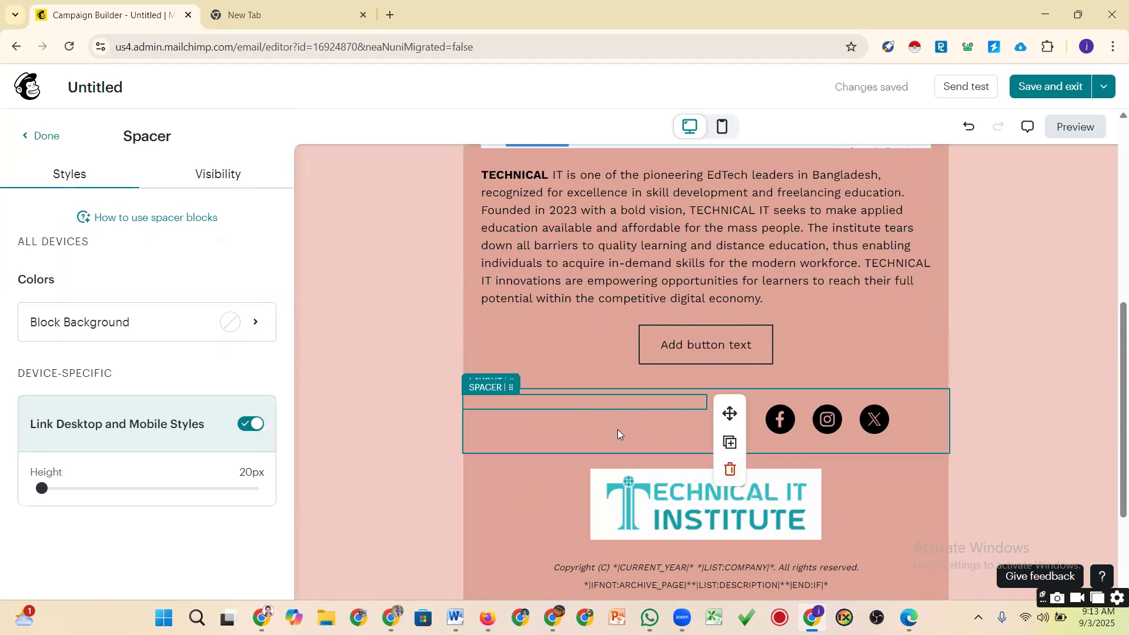
Delete the spacer block placed beside the social icons
{"action": "left_click", "coordinate": [606, 349]}
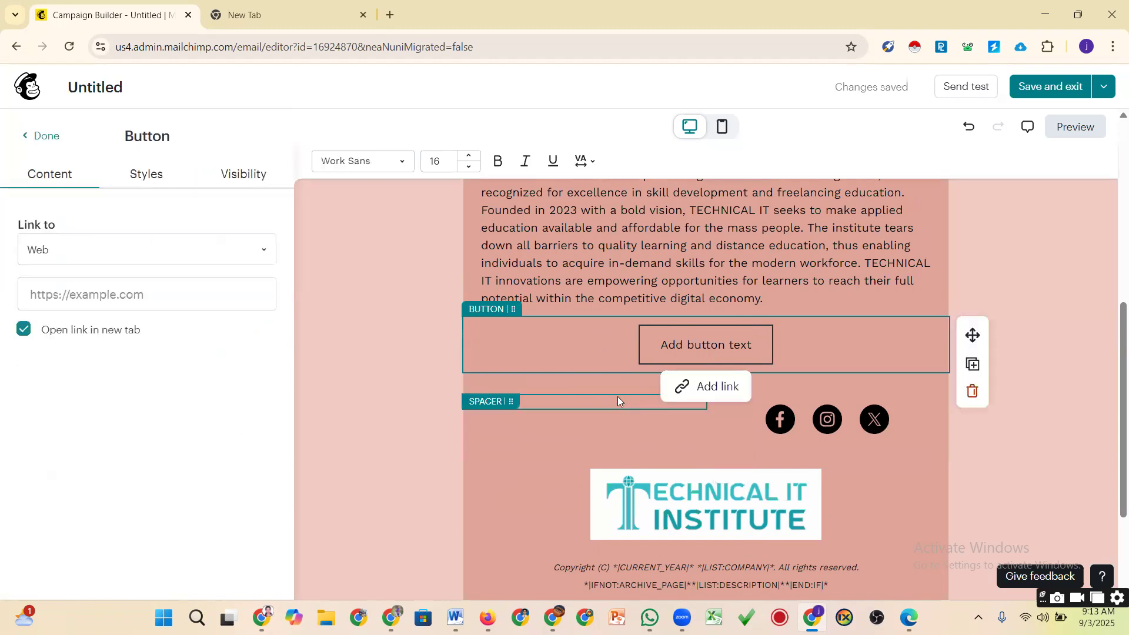
{"action": "left_click", "coordinate": [617, 399]}
{"action": "left_click", "coordinate": [730, 469]}
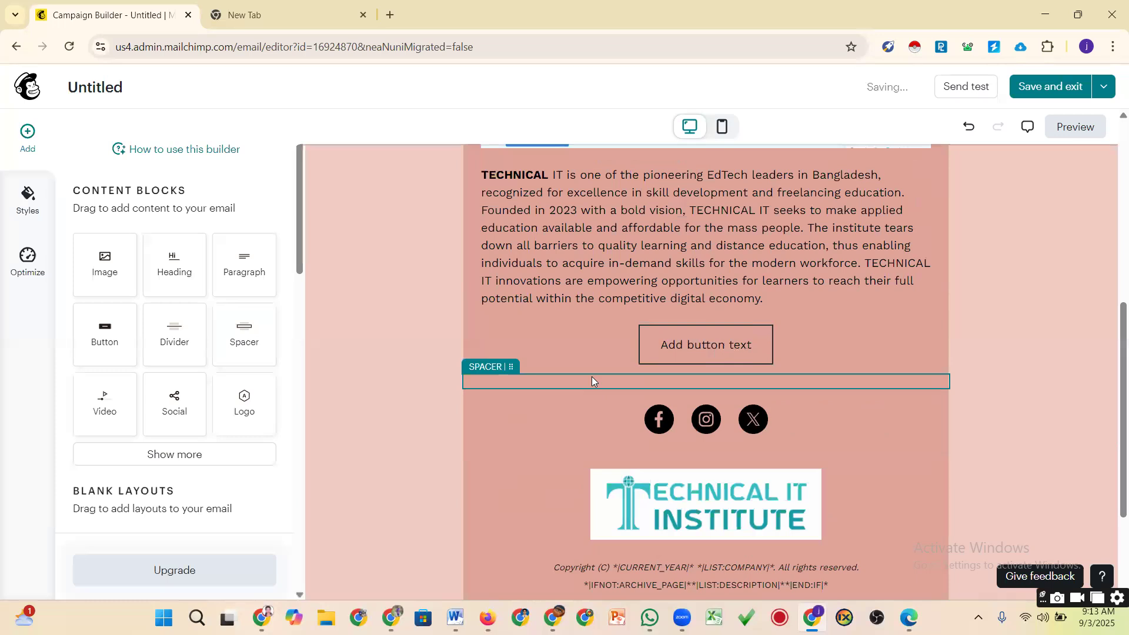
Delete the full-width spacer between the placeholder button and the social icons
{"action": "left_click", "coordinate": [582, 385]}
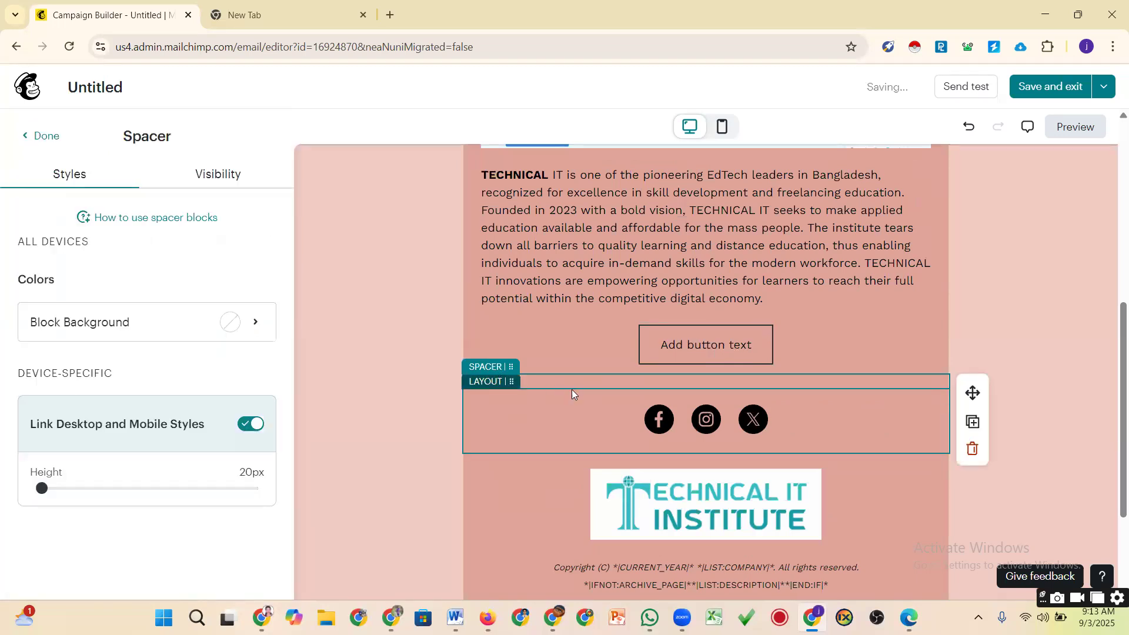
{"action": "left_click", "coordinate": [605, 422]}
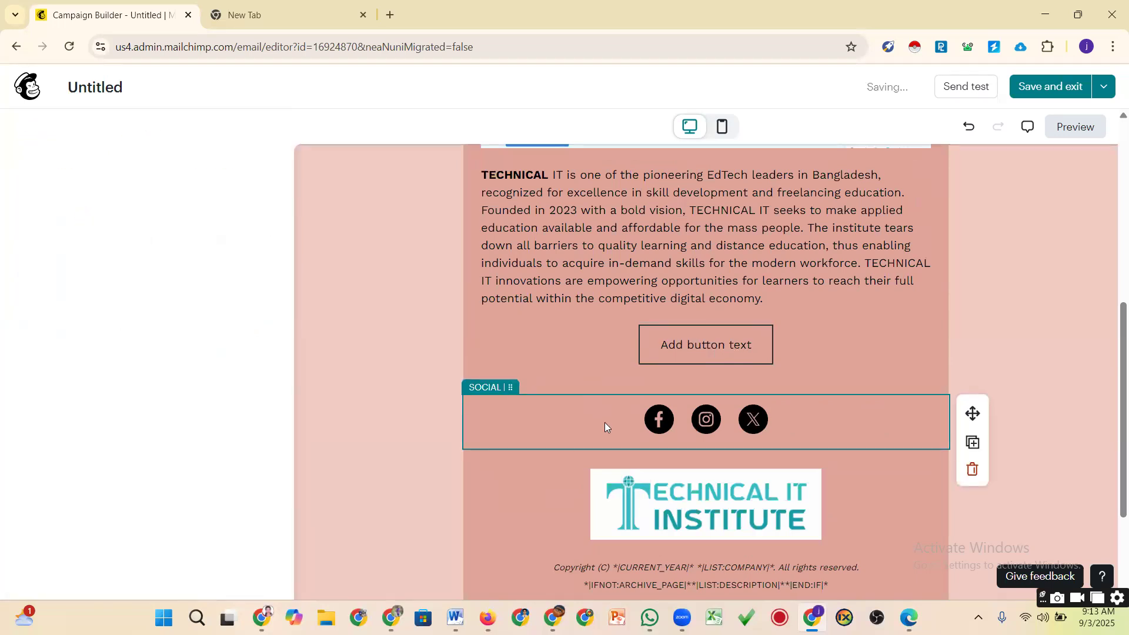
{"action": "left_click", "coordinate": [594, 383]}
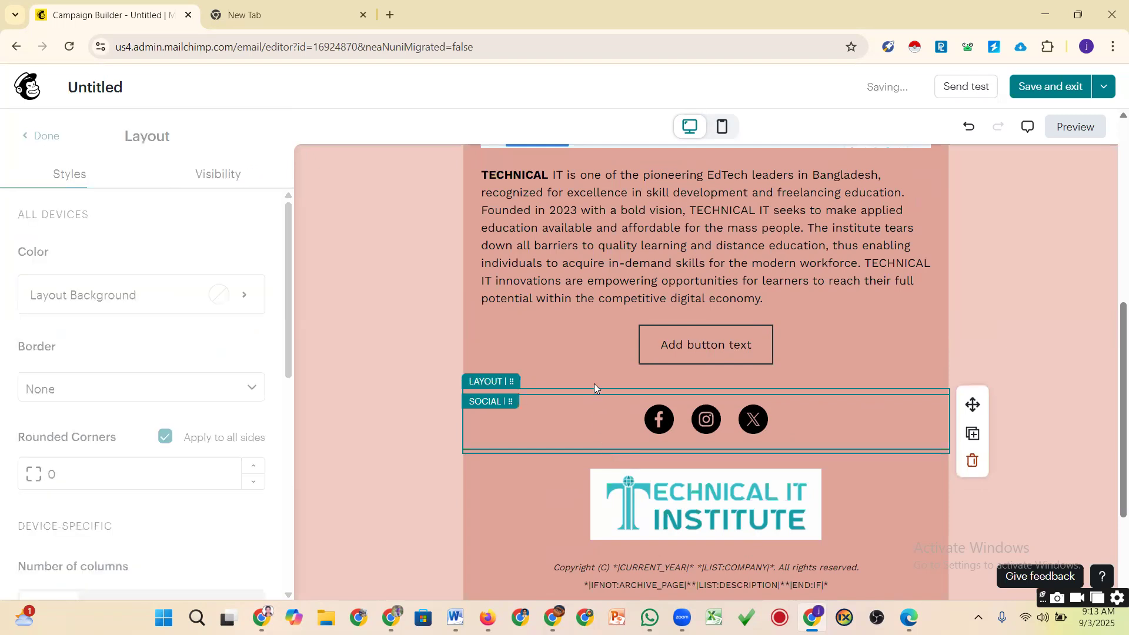
{"action": "left_click", "coordinate": [593, 381]}
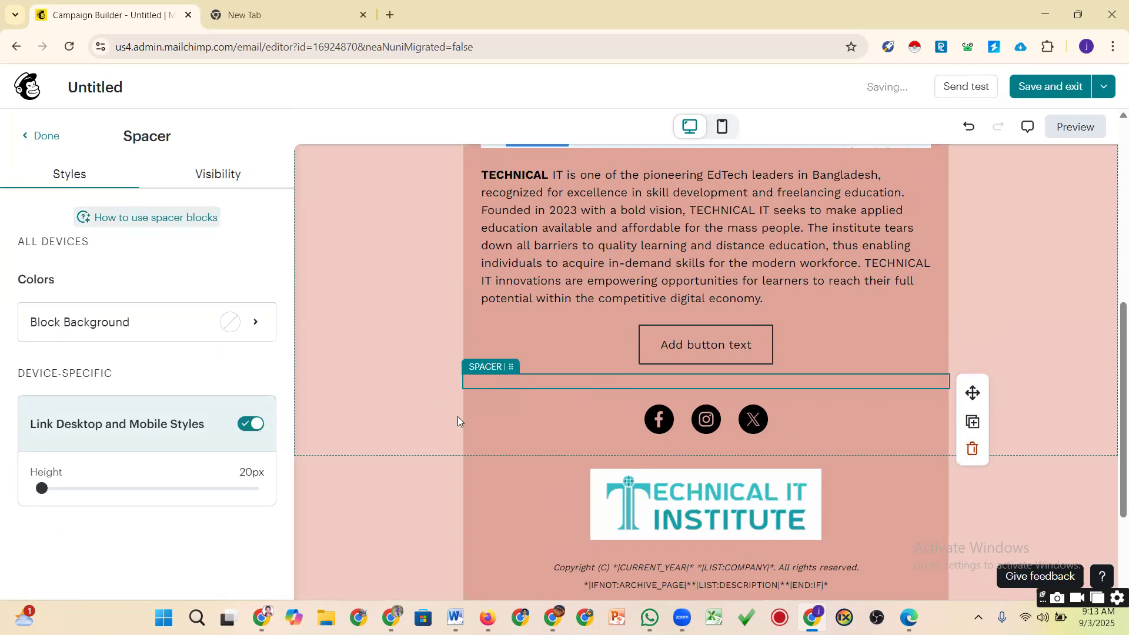
{"action": "left_click", "coordinate": [383, 411]}
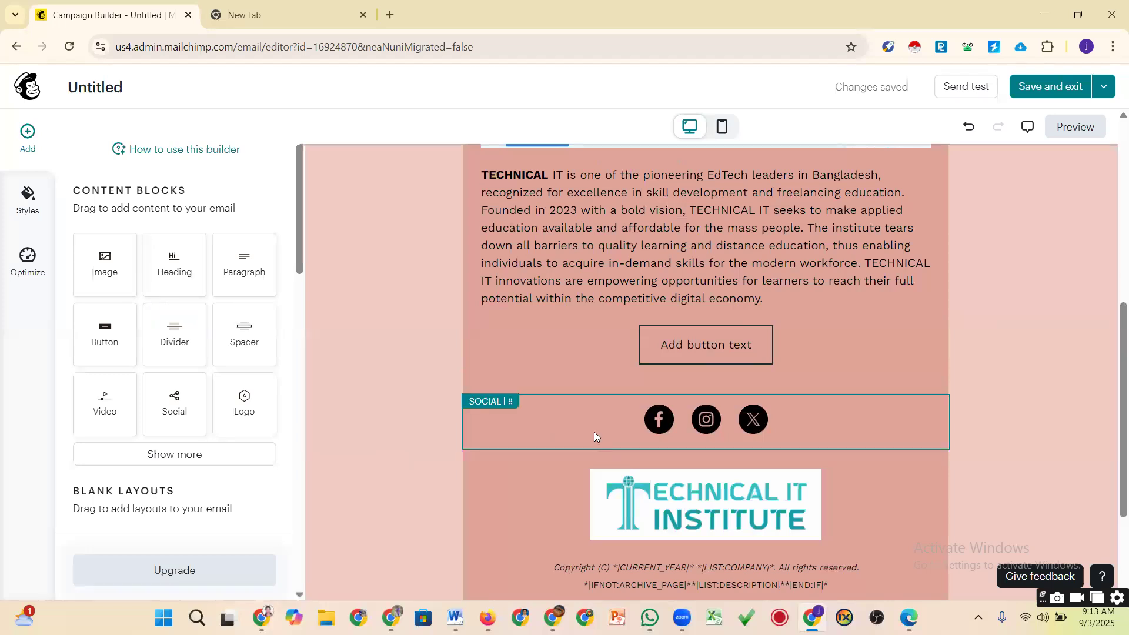
{"action": "left_click", "coordinate": [664, 379]}
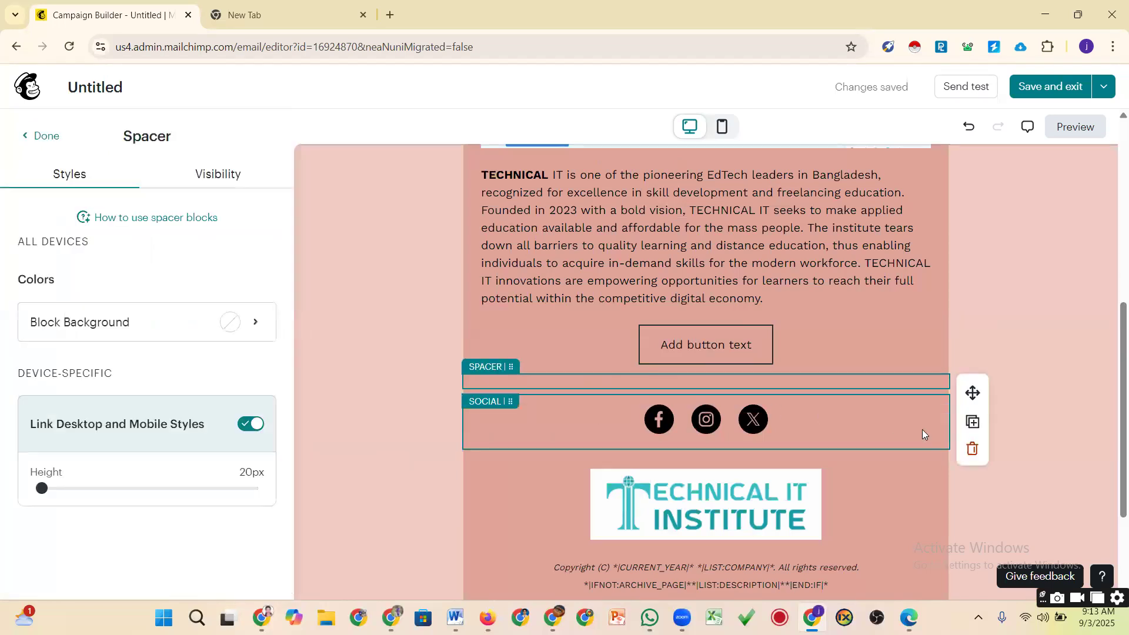
{"action": "left_click", "coordinate": [971, 449]}
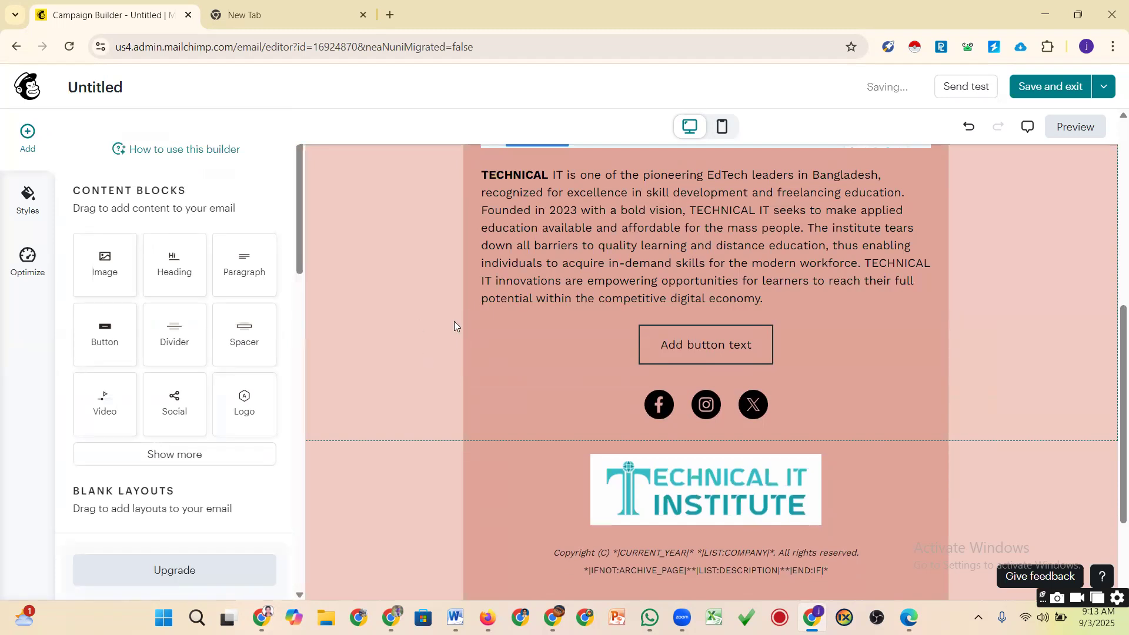
{"action": "left_click", "coordinate": [552, 350]}
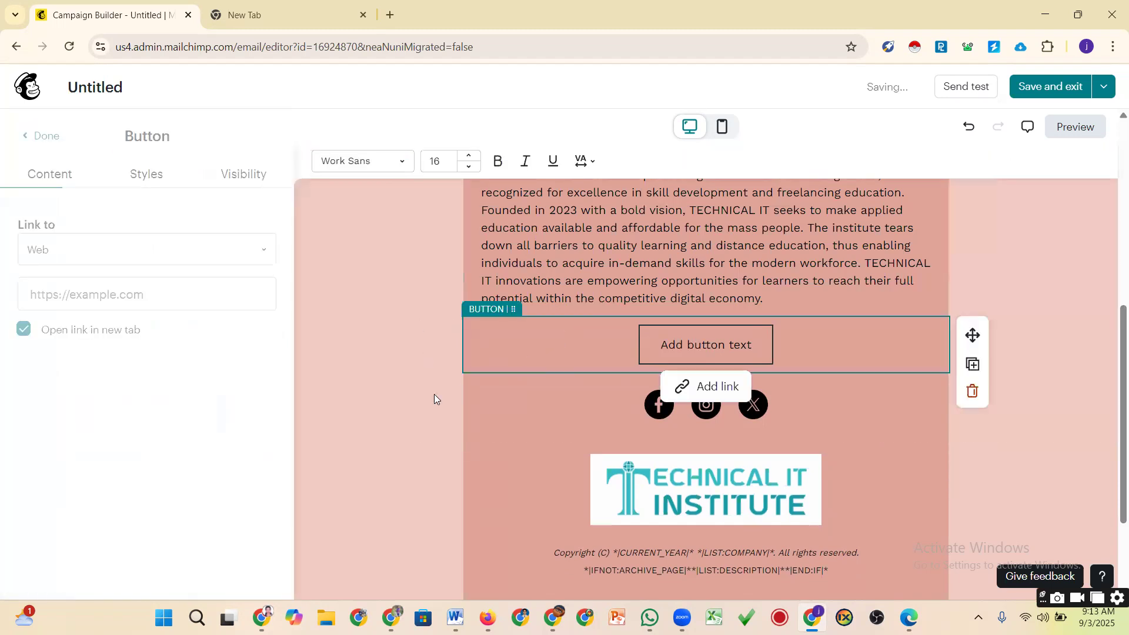
{"action": "left_click", "coordinate": [323, 378]}
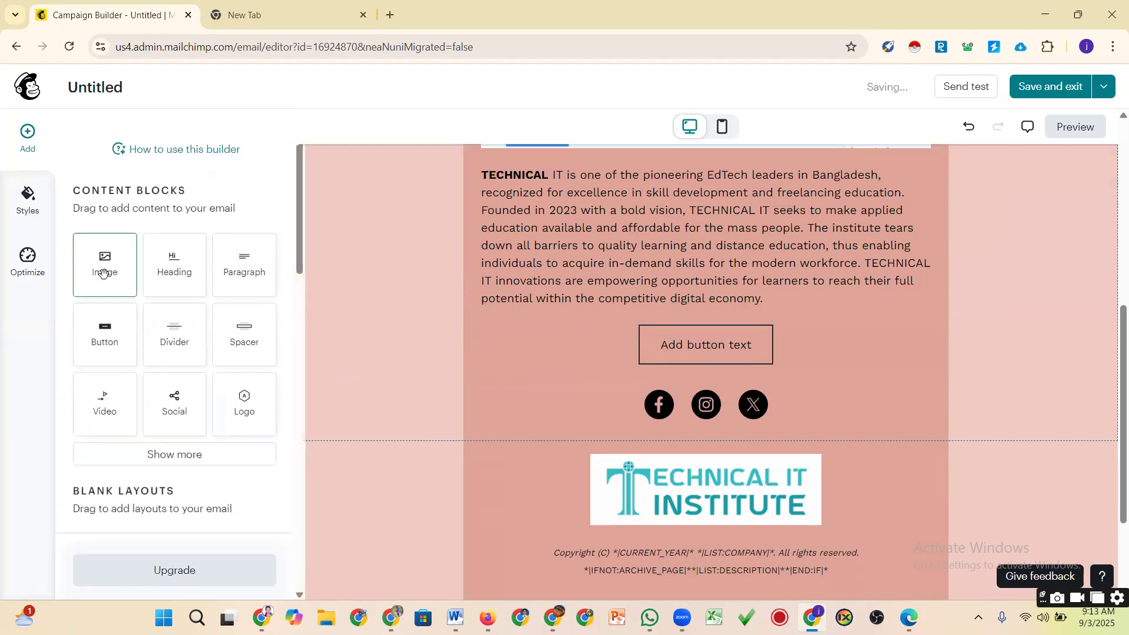
Insert an image block beside the social icons, to their left, and set its size to Fill
{"action": "left_click_drag", "start_coordinate": [103, 272], "coordinate": [502, 417]}
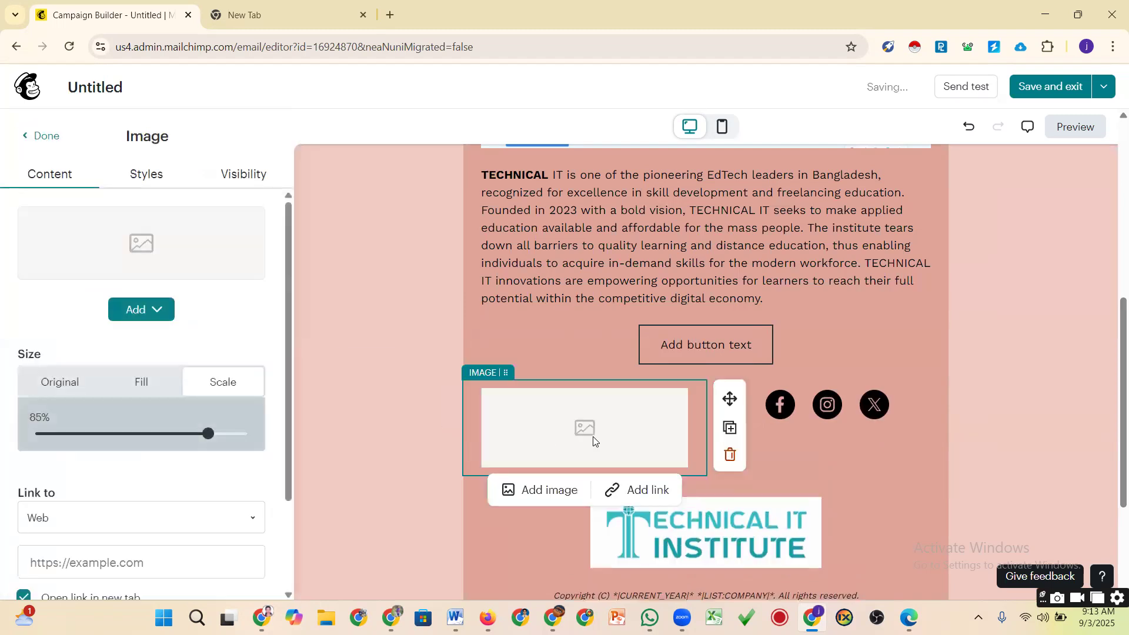
{"action": "left_click", "coordinate": [417, 360]}
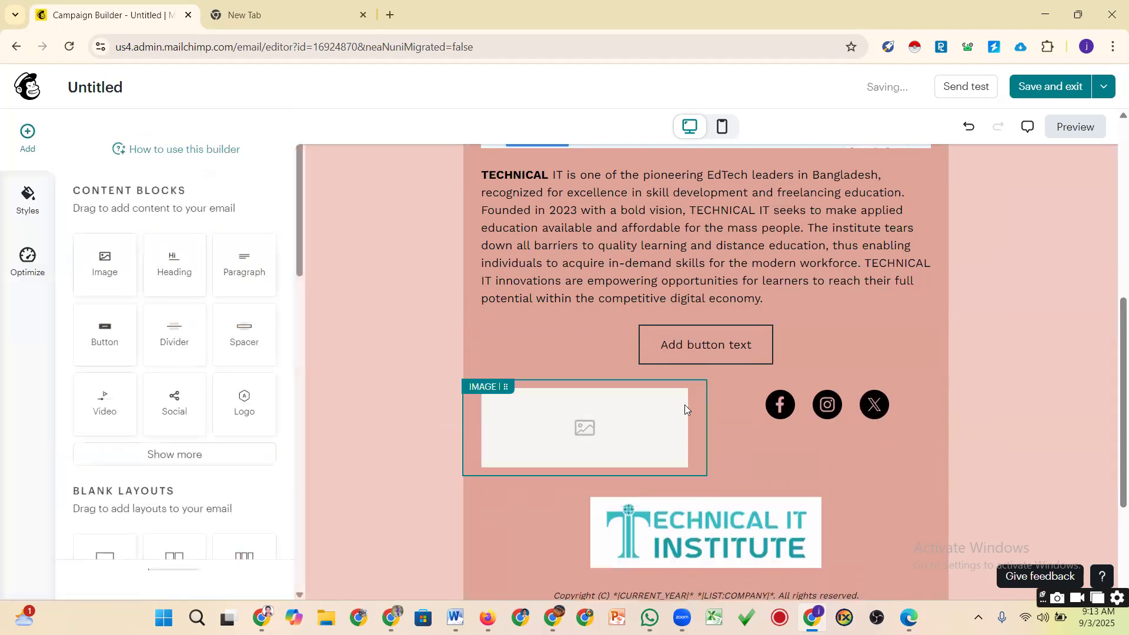
{"action": "left_click", "coordinate": [705, 445]}
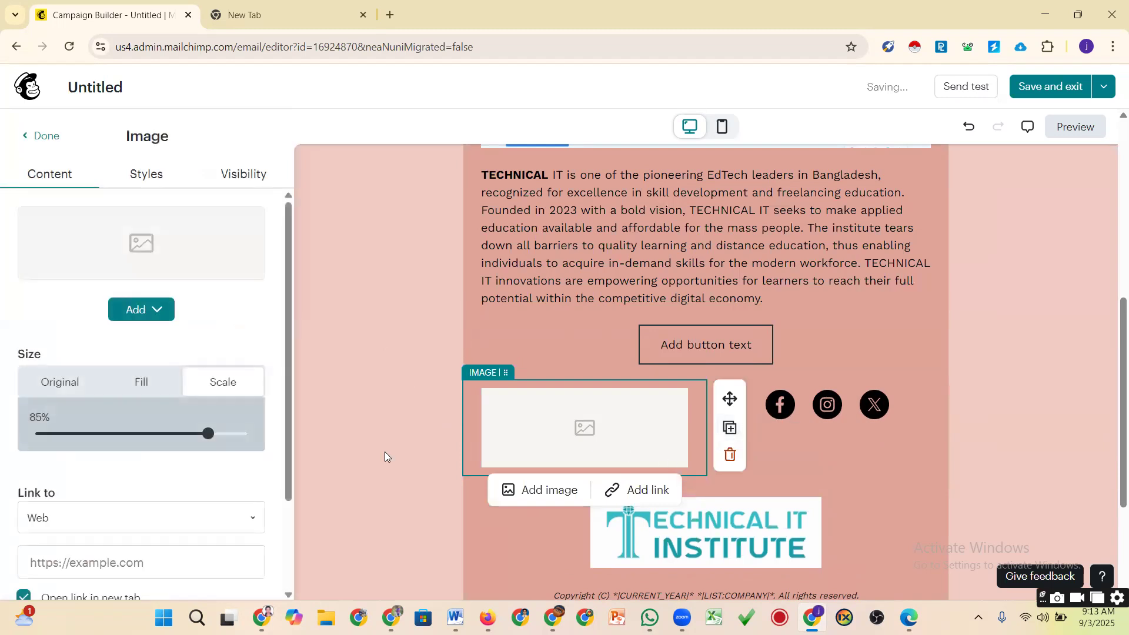
{"action": "left_click", "coordinate": [142, 383]}
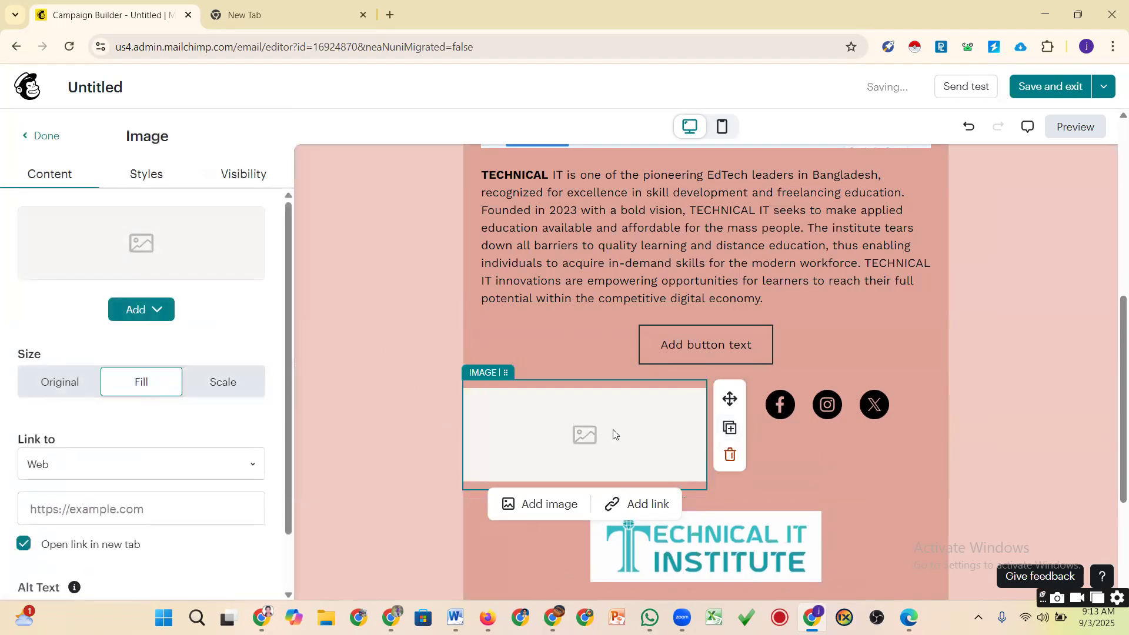
{"action": "left_click", "coordinate": [456, 454]}
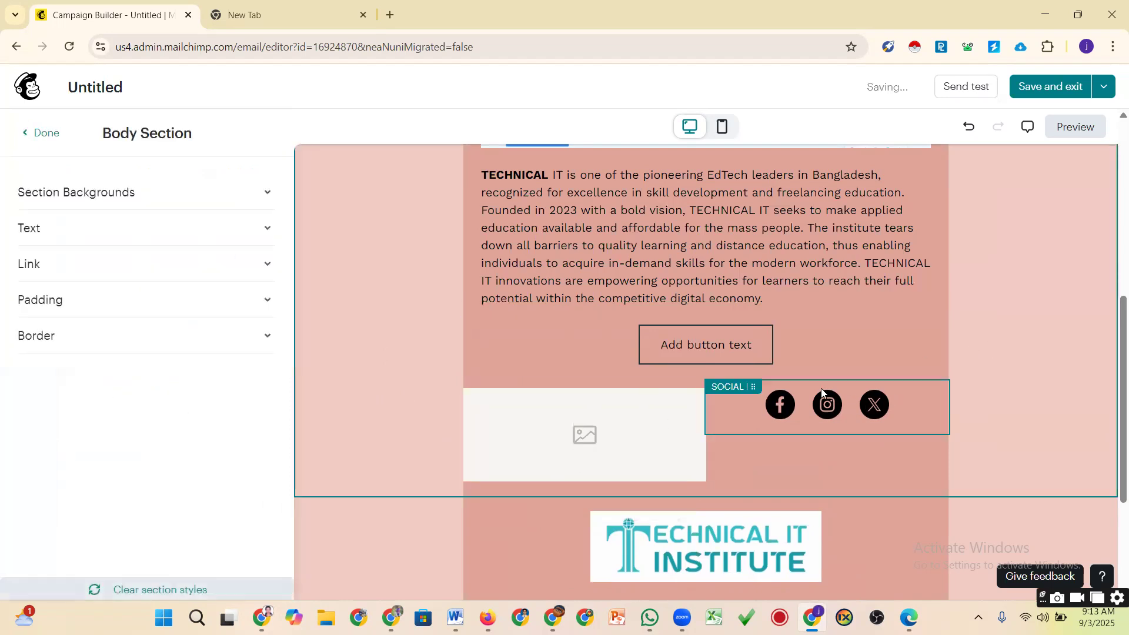
Delete the empty image block placed beside the social icons
{"action": "left_click", "coordinate": [836, 454]}
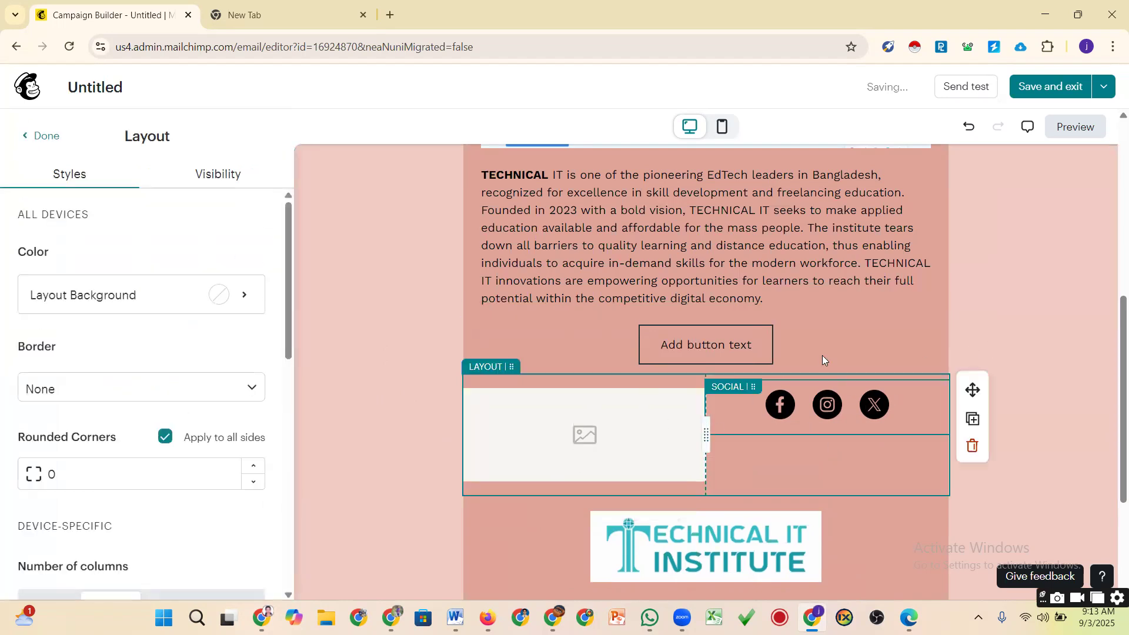
{"action": "left_click", "coordinate": [797, 412]}
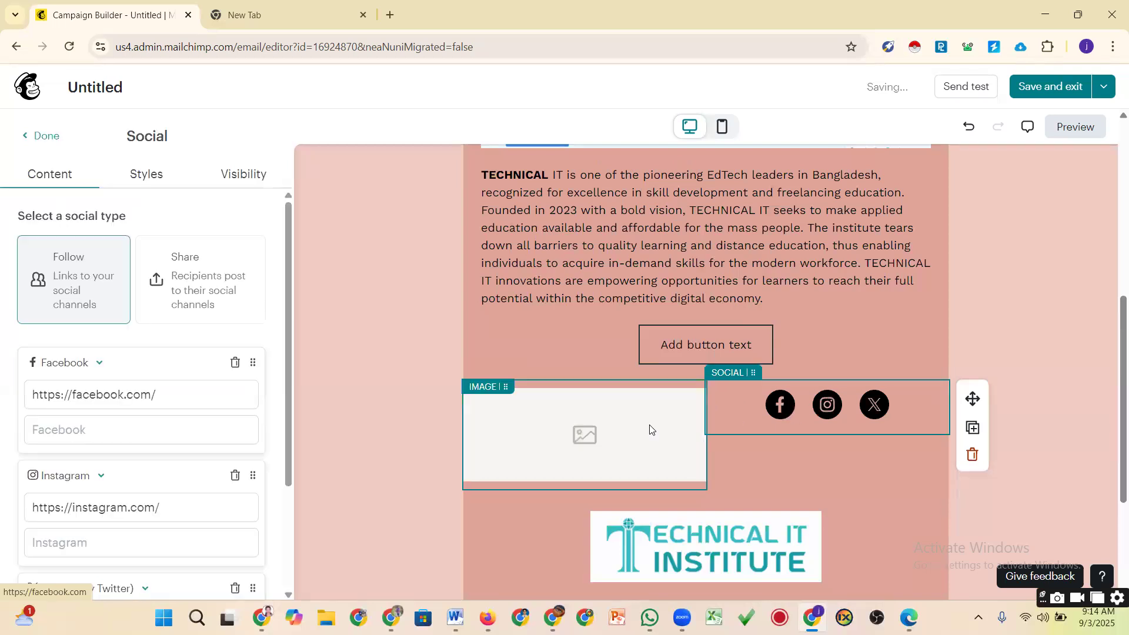
{"action": "left_click", "coordinate": [602, 362]}
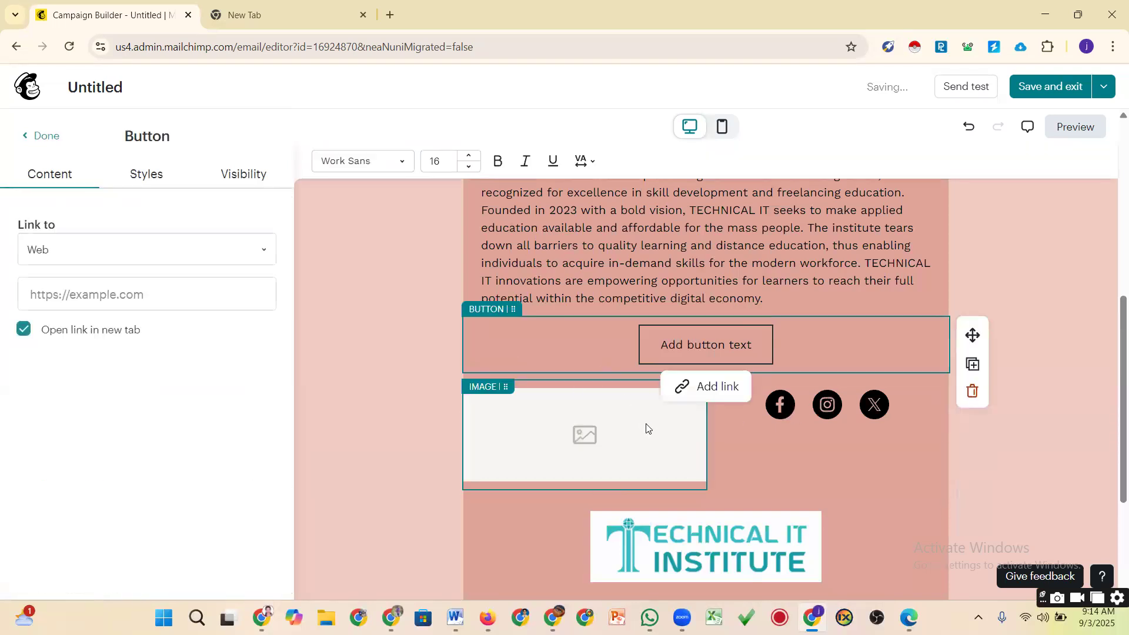
{"action": "left_click", "coordinate": [645, 429]}
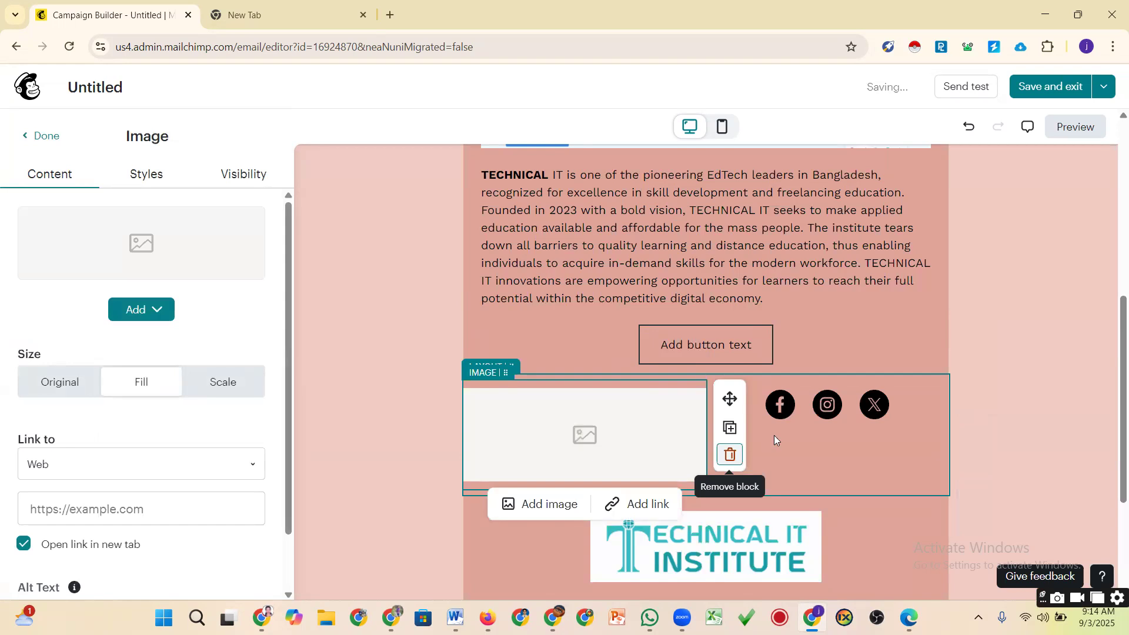
{"action": "left_click", "coordinate": [730, 454]}
Duplicate the social icons block and delete the duplicate
{"action": "left_click", "coordinate": [779, 430]}
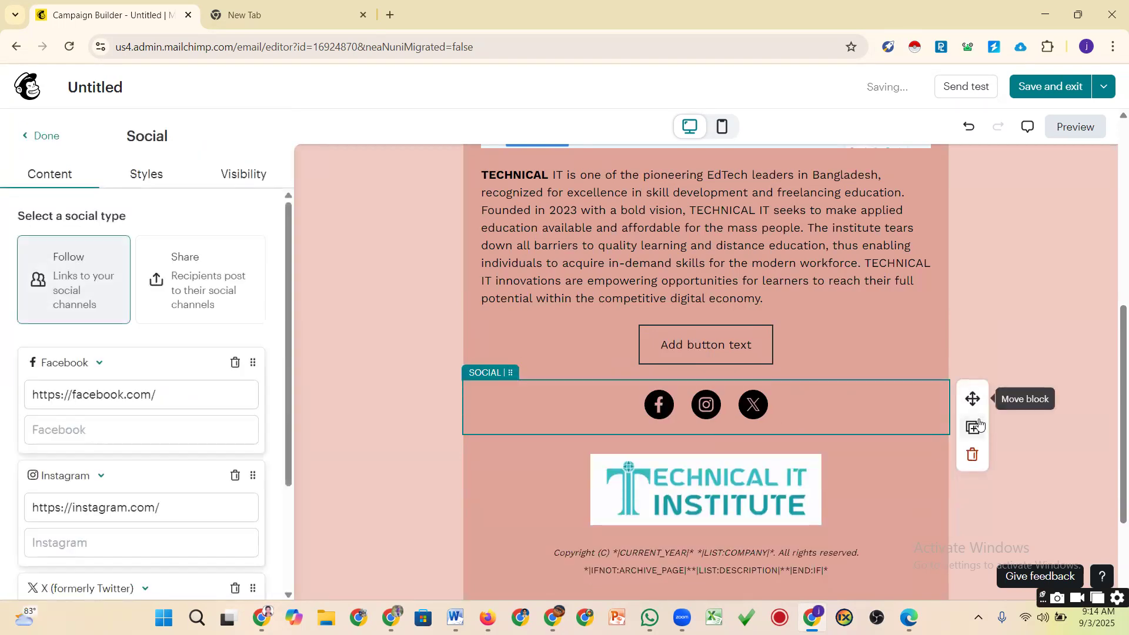
{"action": "left_click_drag", "start_coordinate": [972, 398], "coordinate": [973, 425]}
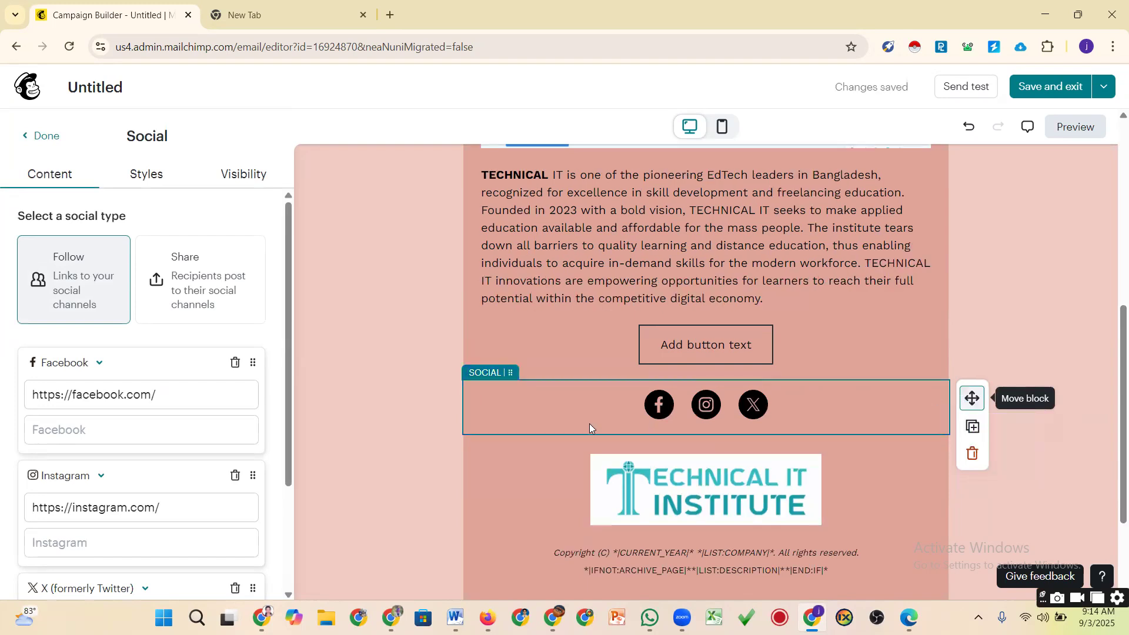
{"action": "left_click", "coordinate": [554, 344]}
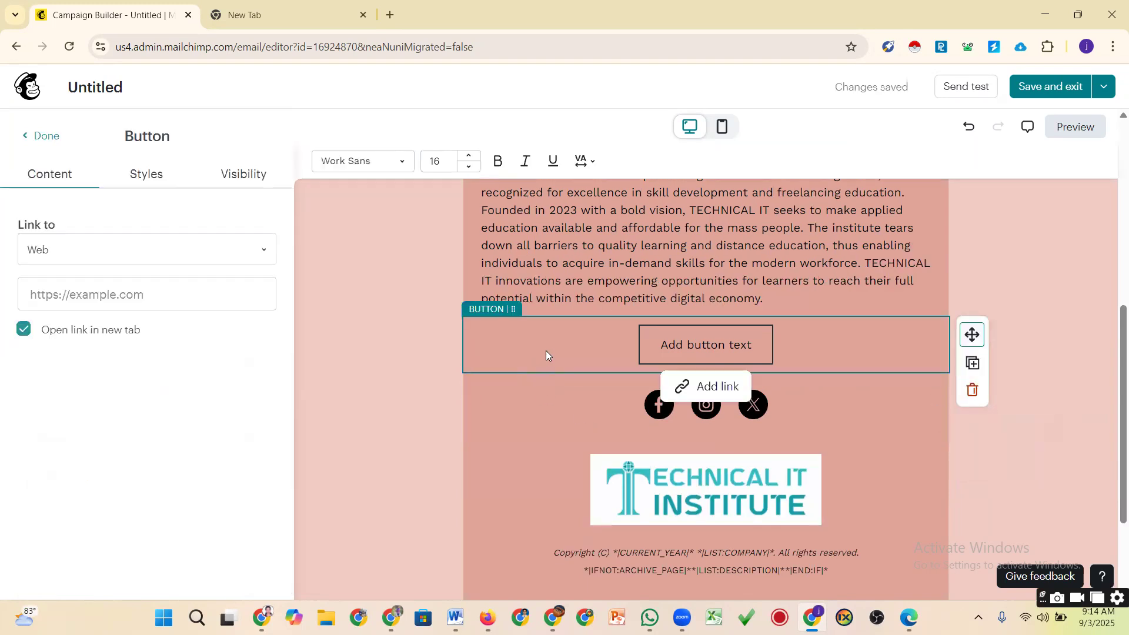
{"action": "left_click", "coordinate": [463, 405]}
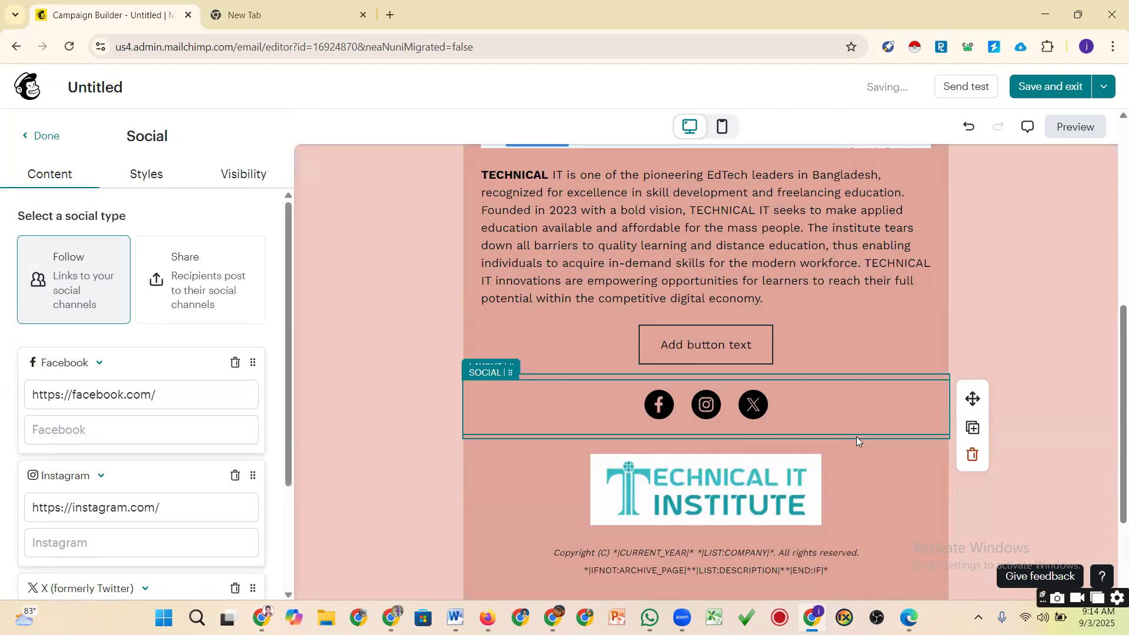
{"action": "left_click", "coordinate": [973, 428]}
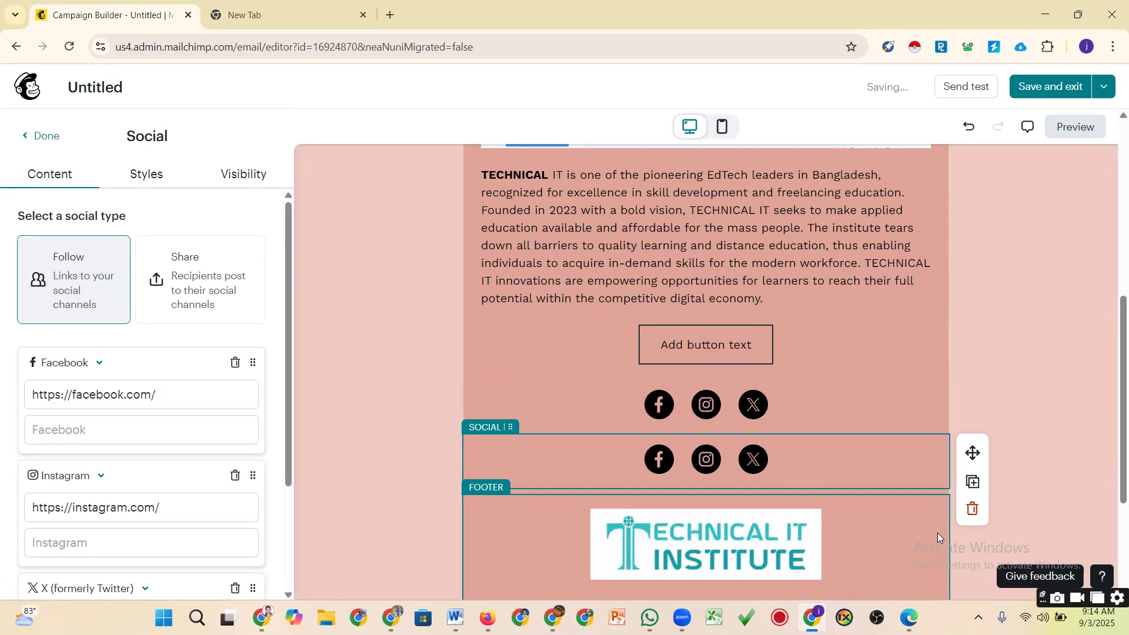
{"action": "scroll", "coordinate": [1038, 391], "scroll_direction": "down", "scroll_amount": 3}
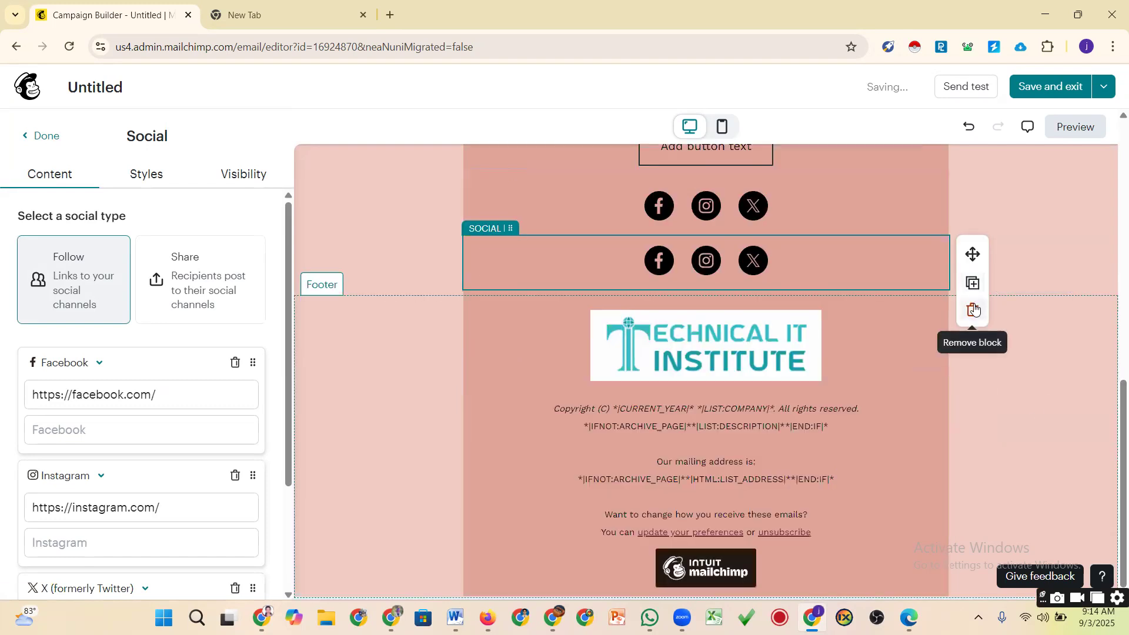
{"action": "left_click", "coordinate": [973, 310]}
{"action": "left_click", "coordinate": [825, 265]}
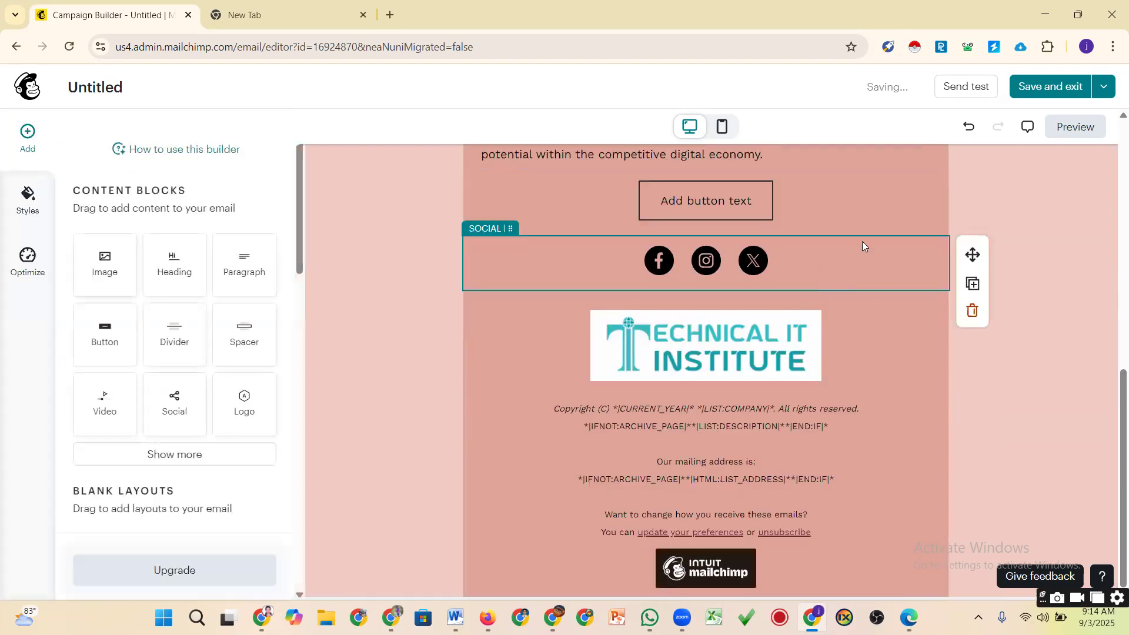
Replace the placeholder text of the button above the social icons with "Order Now"
{"action": "scroll", "coordinate": [803, 329], "scroll_direction": "up", "scroll_amount": 1}
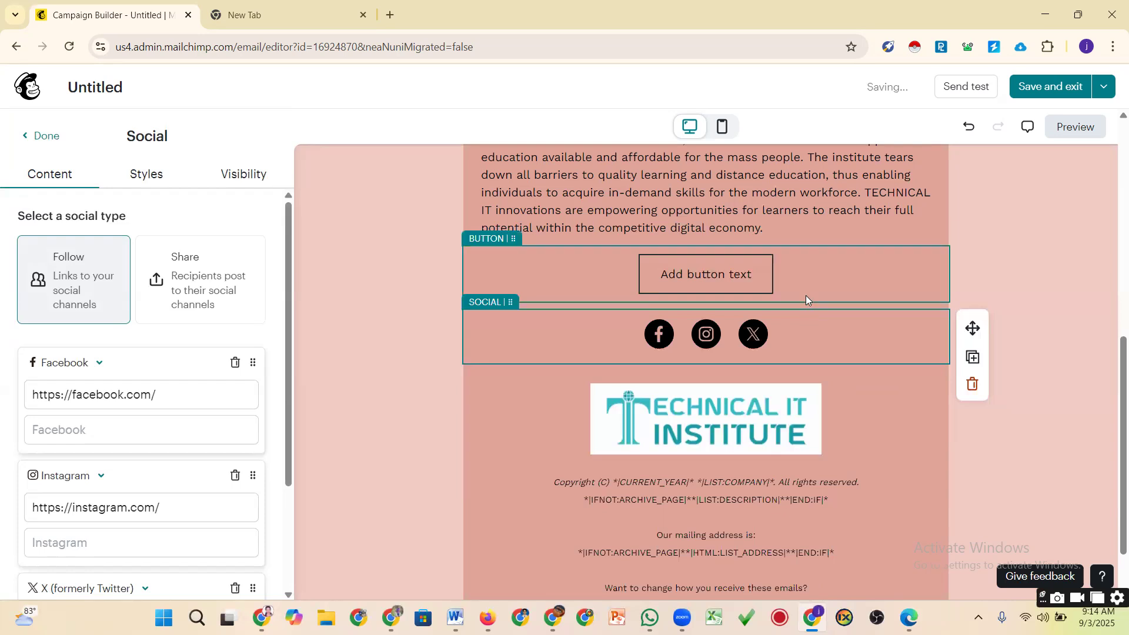
{"action": "left_click", "coordinate": [806, 296]}
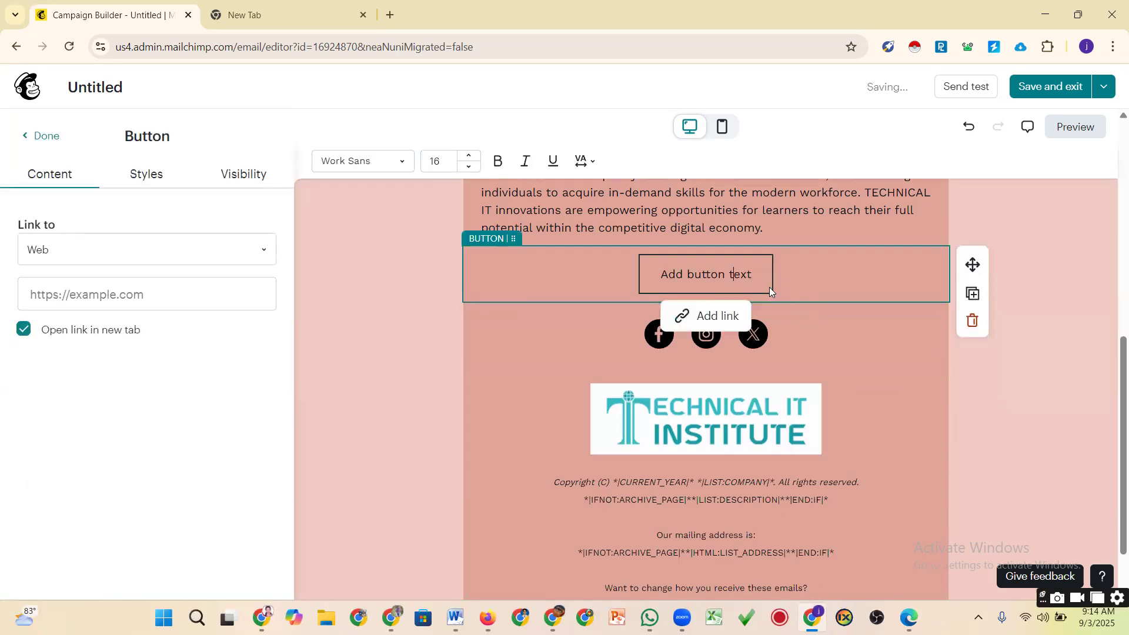
{"action": "left_click", "coordinate": [416, 337]}
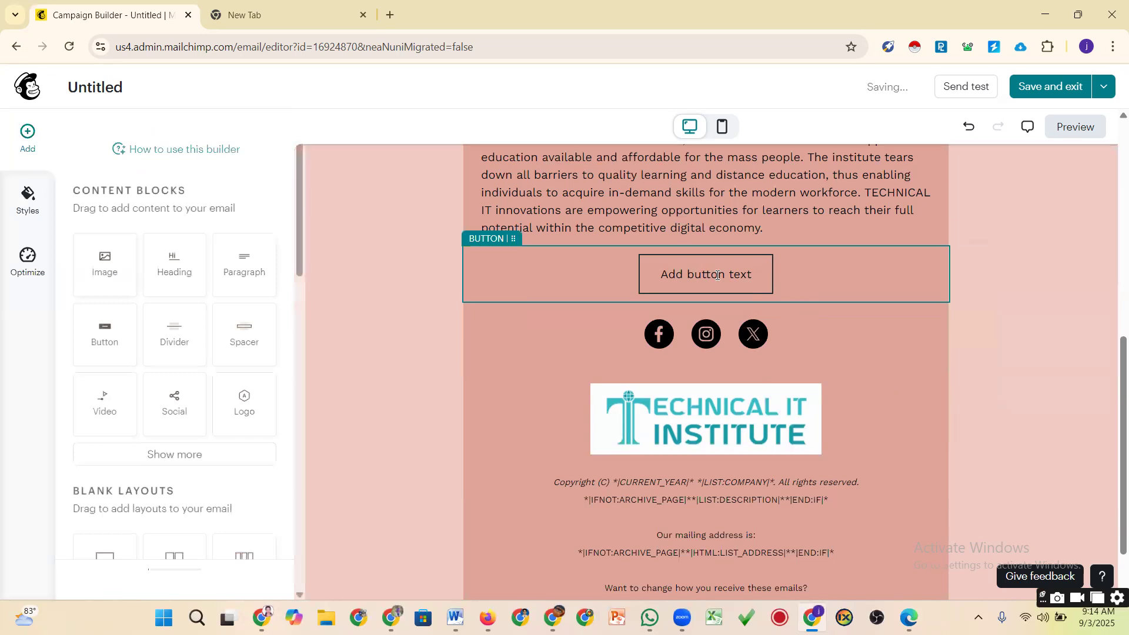
{"action": "left_click", "coordinate": [717, 275]}
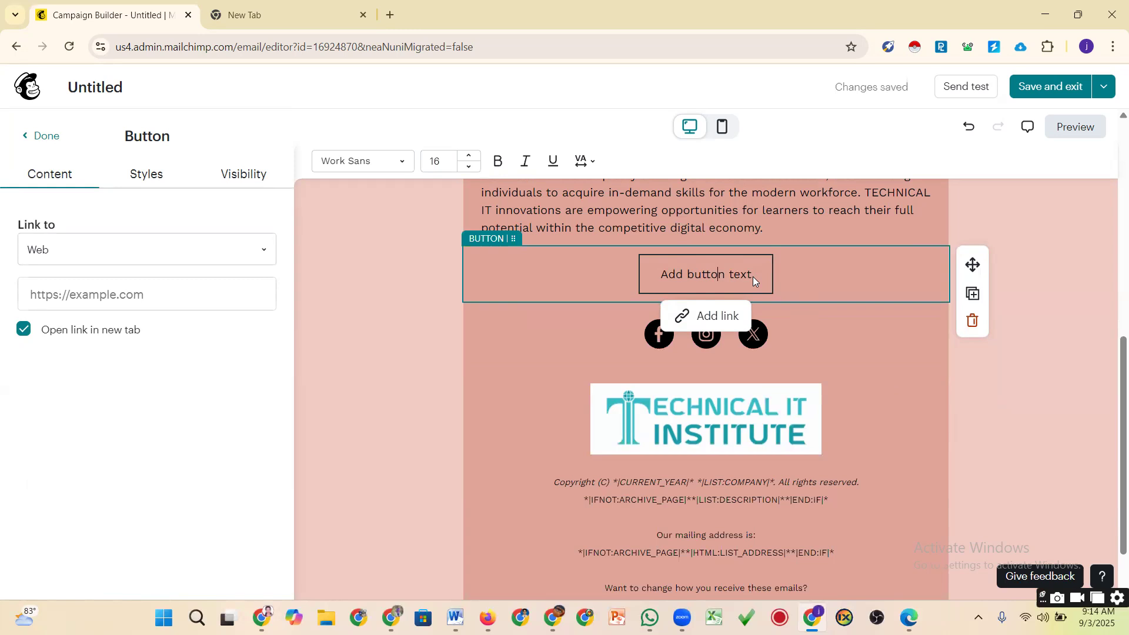
{"action": "key", "text": "Home"}
{"action": "key", "text": "shift+Right"}
{"action": "key", "text": "shift+Right"}
{"action": "key", "text": "shift+Right"}
{"action": "key", "text": "shift+Right"}
{"action": "key", "text": "shift+Right"}
{"action": "key", "text": "shift+Right"}
{"action": "key", "text": "shift+Right"}
{"action": "key", "text": "shift+Right"}
{"action": "key", "text": "shift+Right"}
{"action": "key", "text": "shift+Right"}
{"action": "key", "text": "shift+Right"}
{"action": "key", "text": "shift+Right"}
{"action": "key", "text": "shift+Right"}
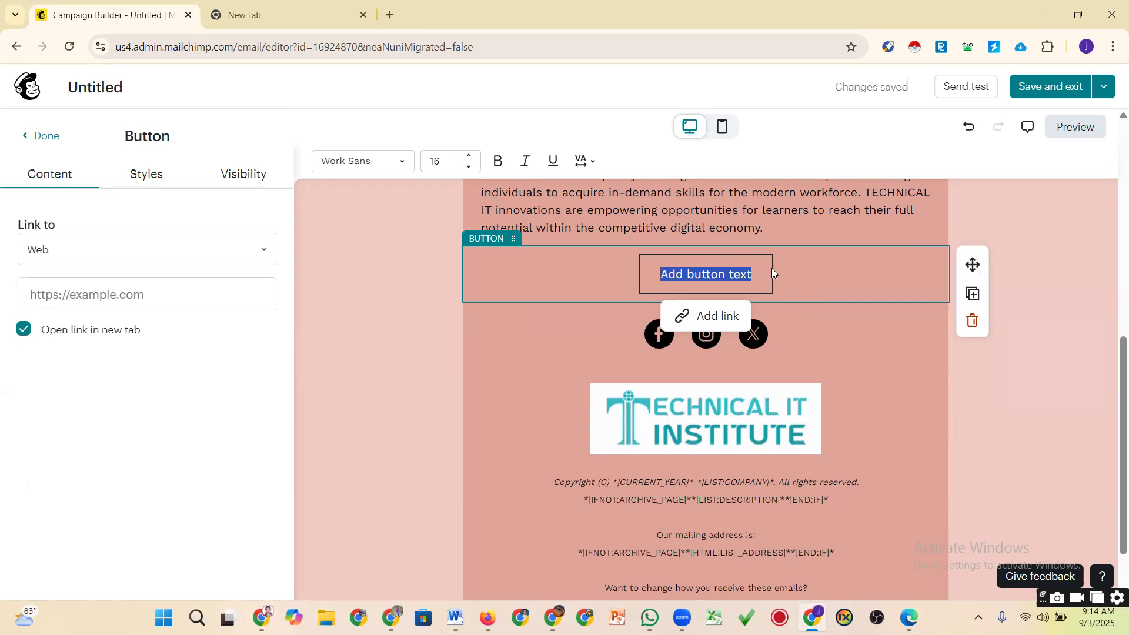
{"action": "type", "text": "Order Now"}
{"action": "left_click", "coordinate": [1062, 336]}
Open the link type choices for the Order Now button
{"action": "left_click", "coordinate": [698, 285]}
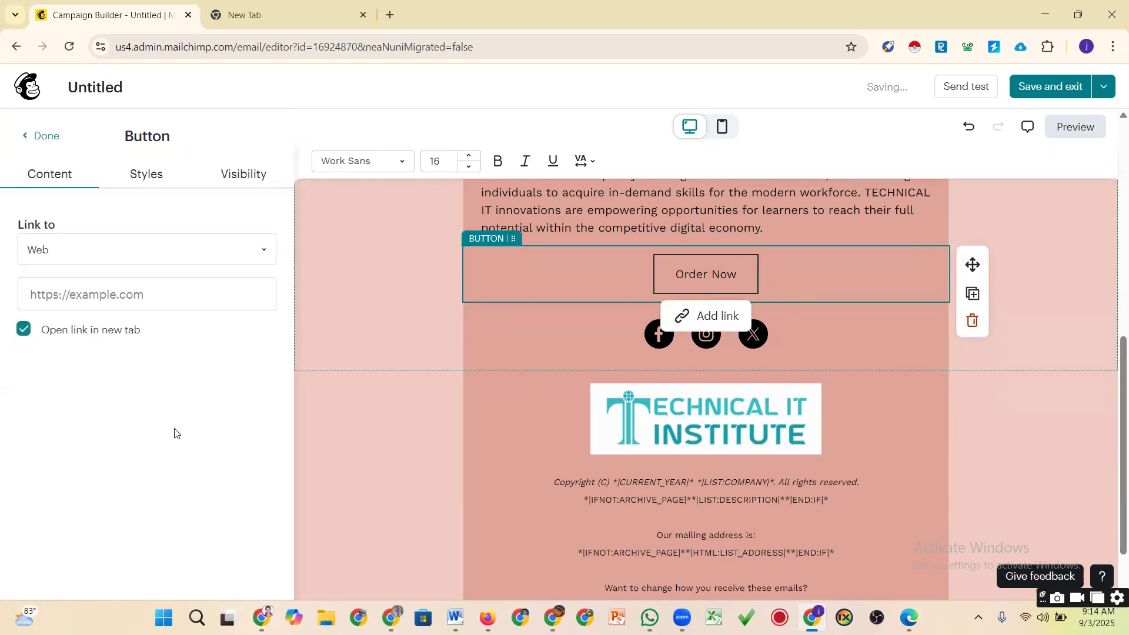
{"action": "left_click", "coordinate": [398, 314]}
{"action": "left_click", "coordinate": [718, 281]}
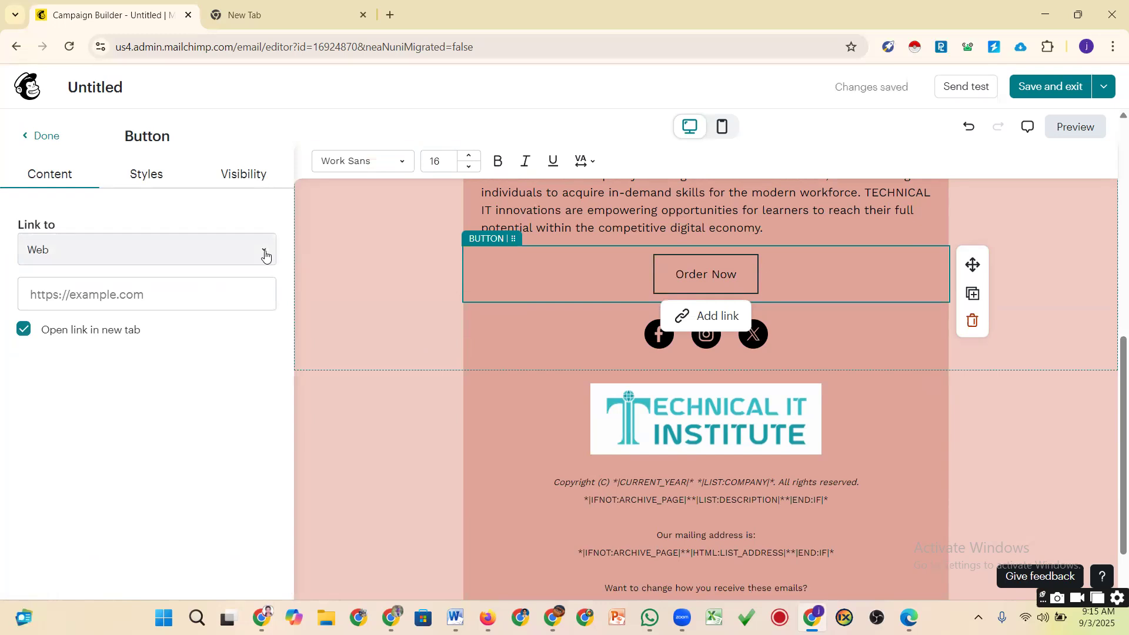
{"action": "left_click", "coordinate": [265, 254]}
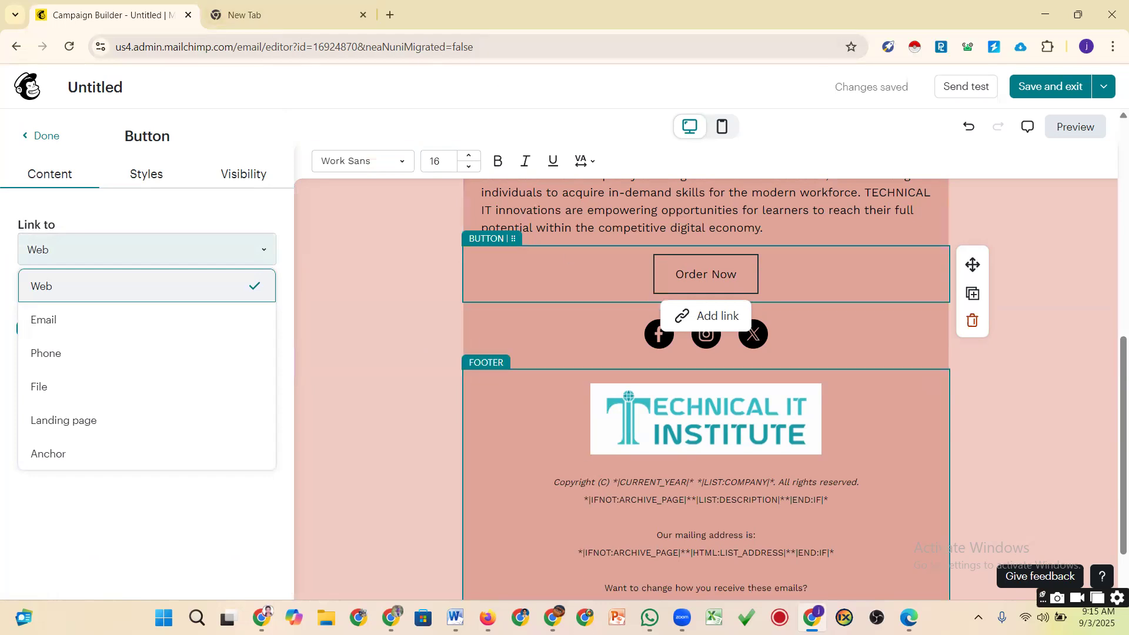
Switch to the other browser window and copy the address of the Technical IT Institute website
{"action": "key", "text": "alt+Tab"}
{"action": "left_click", "coordinate": [436, 16]}
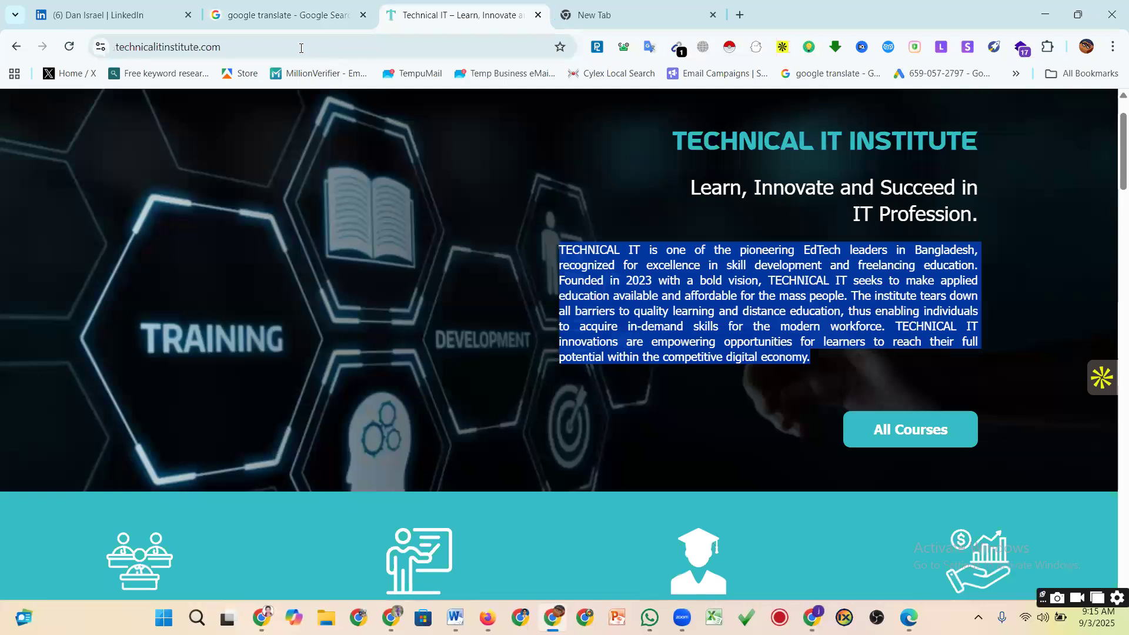
{"action": "left_click", "coordinate": [301, 48]}
{"action": "key", "text": "ctrl+c"}
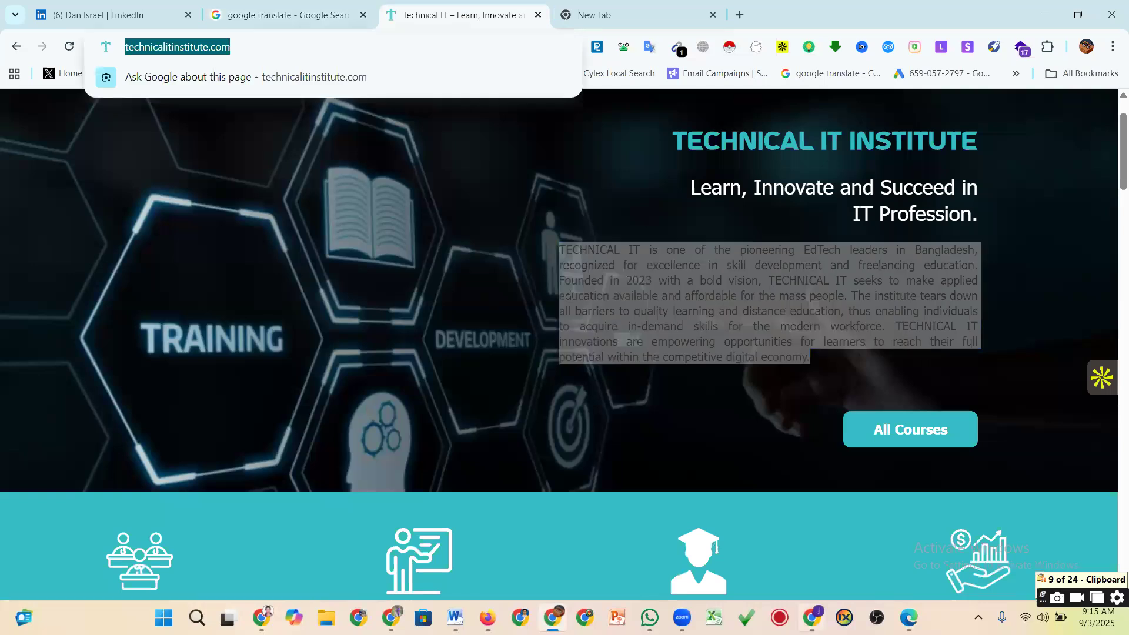
{"action": "key", "text": "alt+Tab"}
{"action": "left_click", "coordinate": [703, 319]}
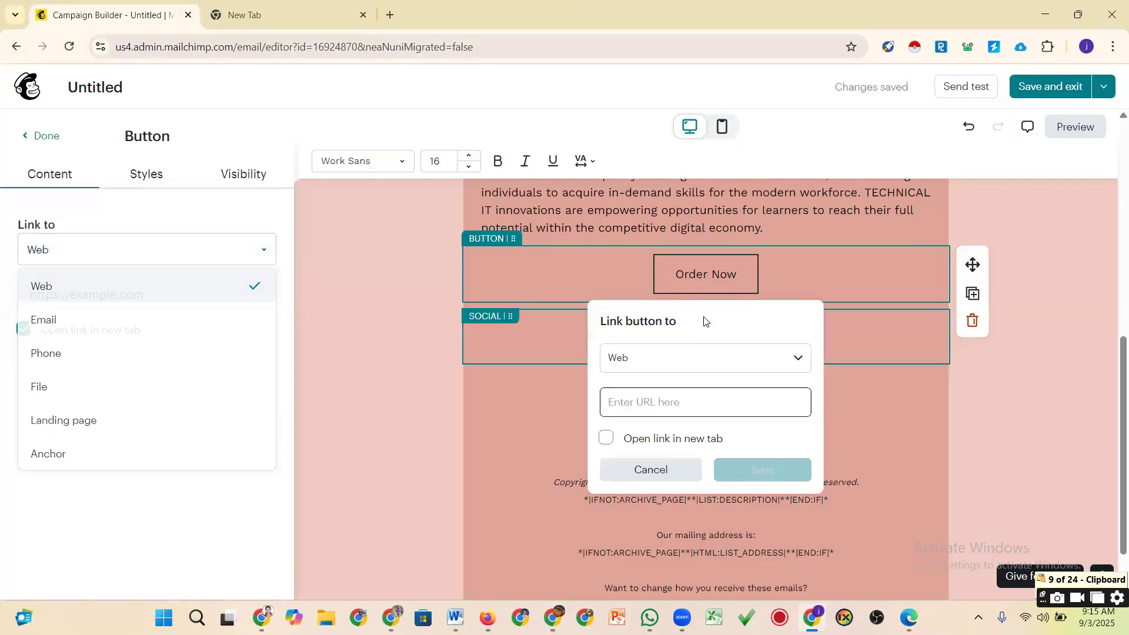
{"action": "left_click", "coordinate": [664, 405]}
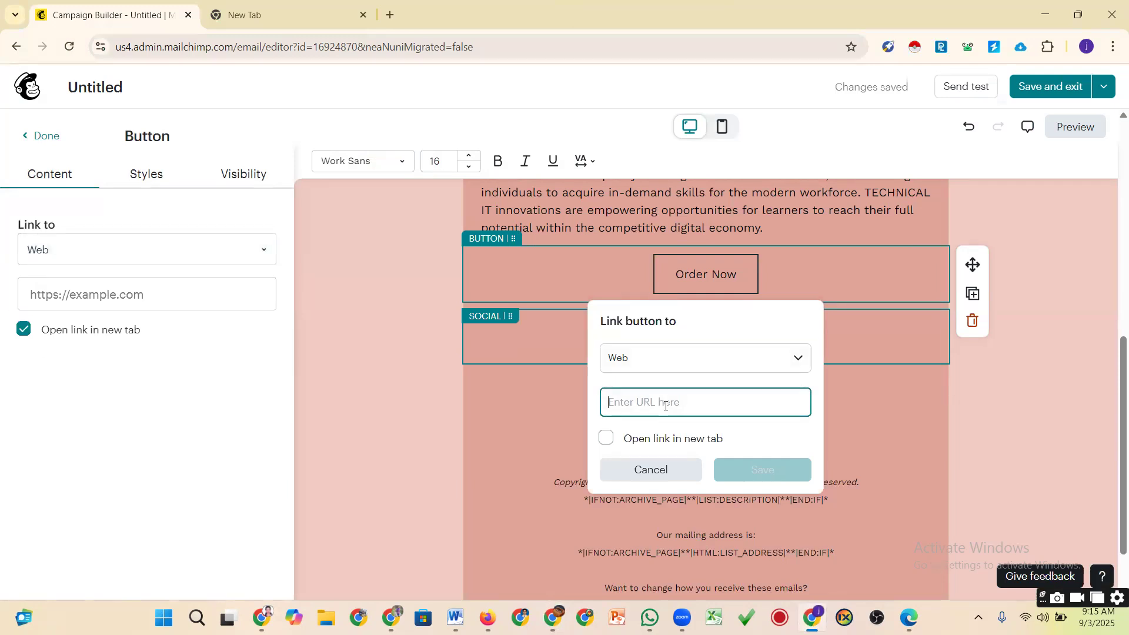
{"action": "key", "text": "ctrl+v"}
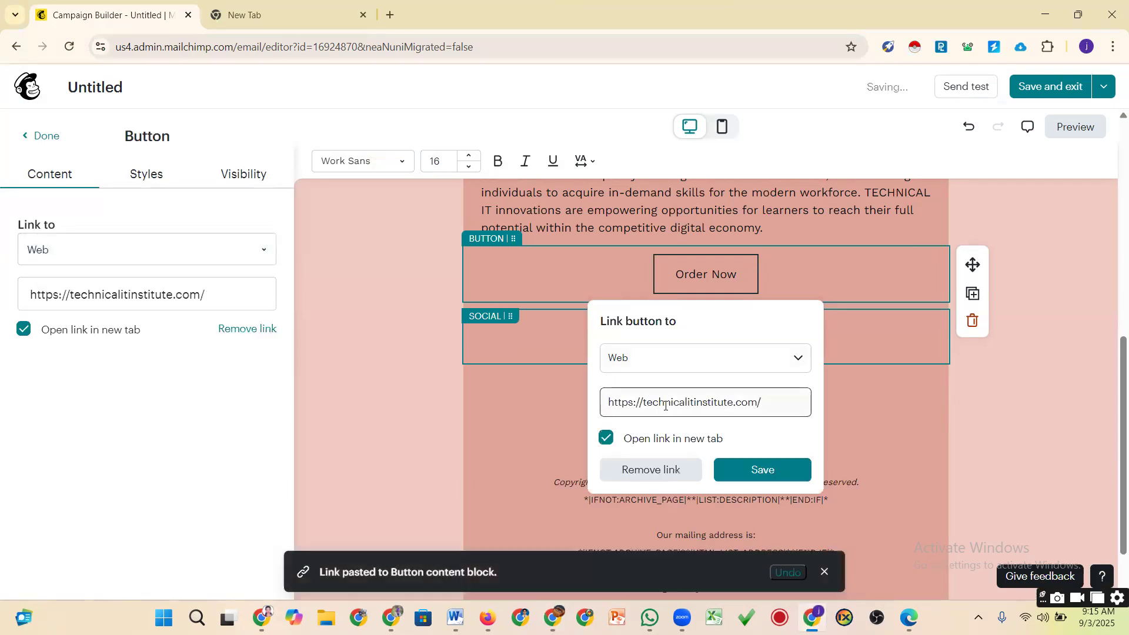
{"action": "left_click", "coordinate": [750, 469]}
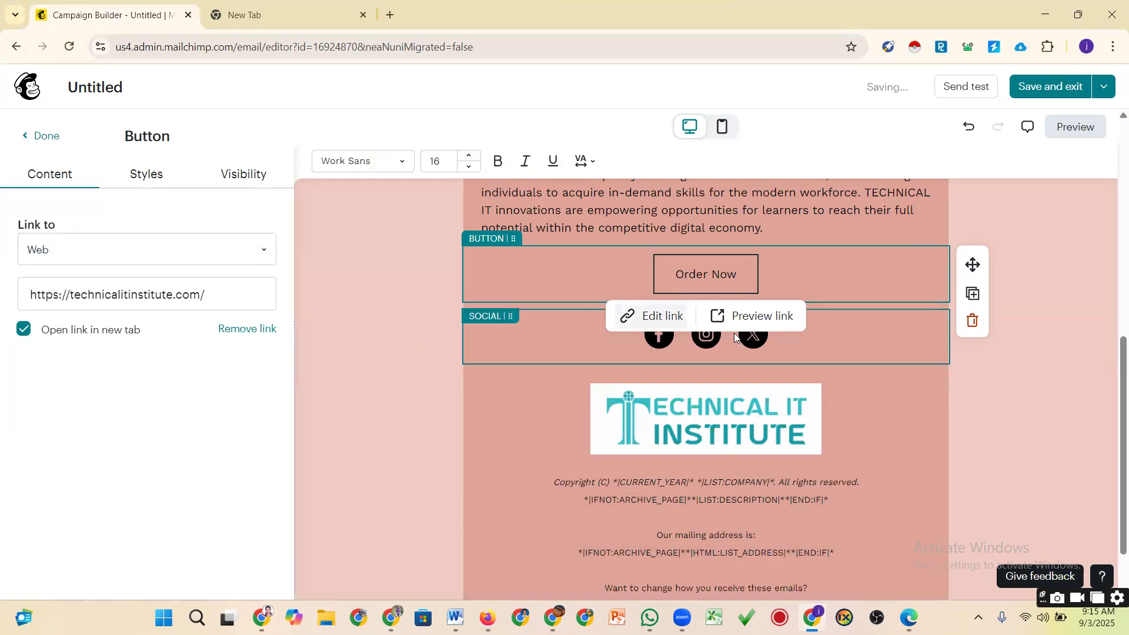
Review the link settings of the Order Now button and the social icons block
{"action": "left_click", "coordinate": [904, 379]}
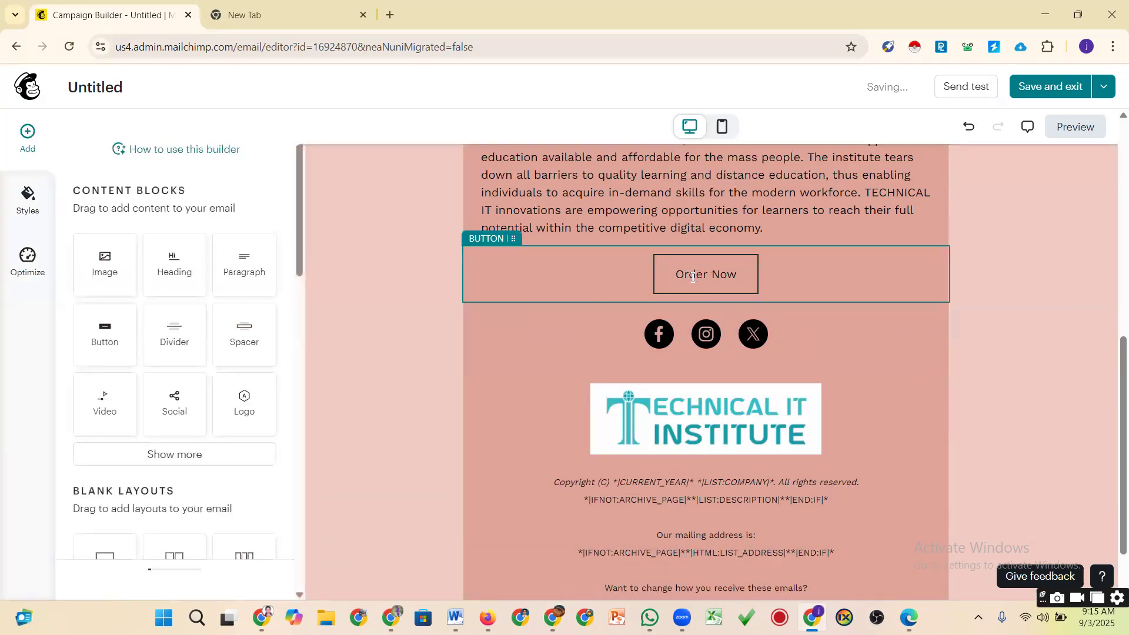
{"action": "left_click", "coordinate": [692, 277]}
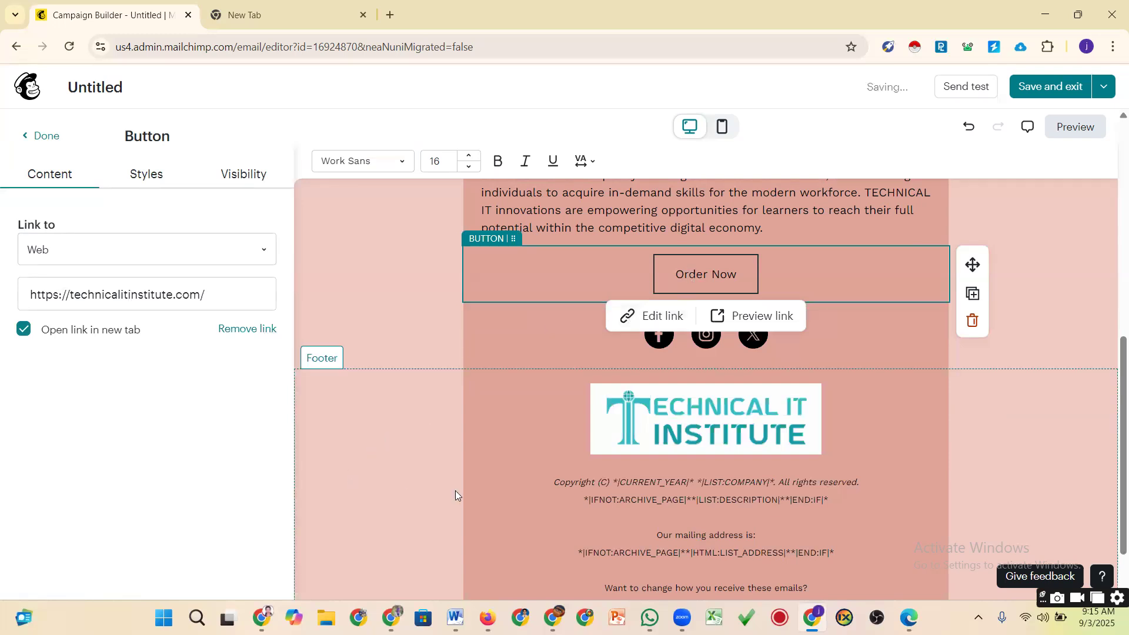
{"action": "left_click", "coordinate": [443, 475]}
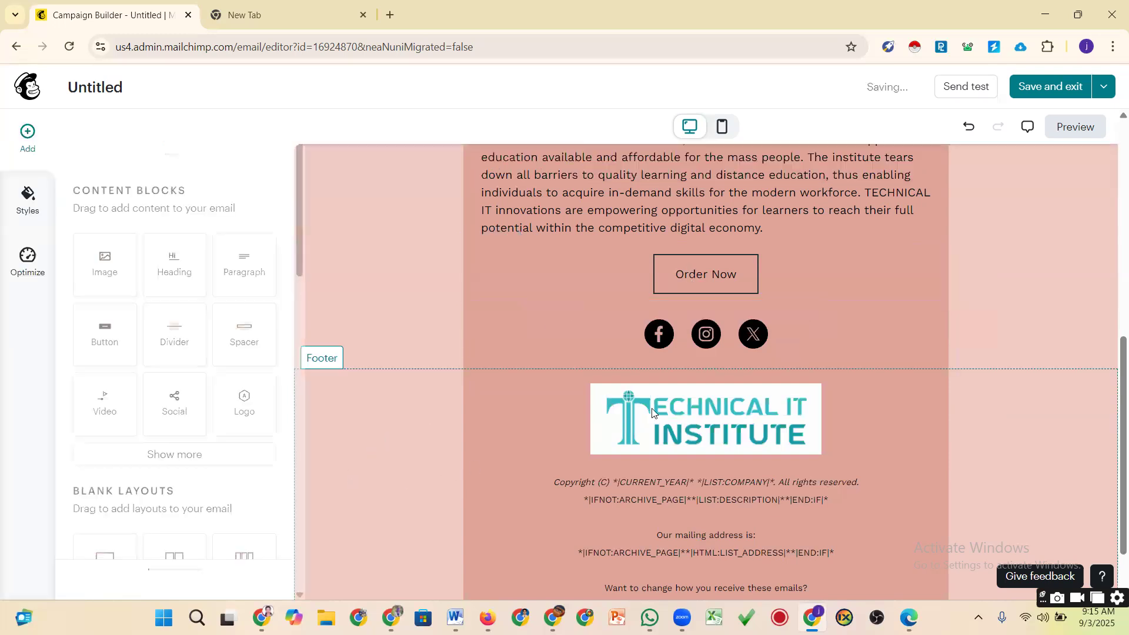
{"action": "left_click", "coordinate": [741, 347]}
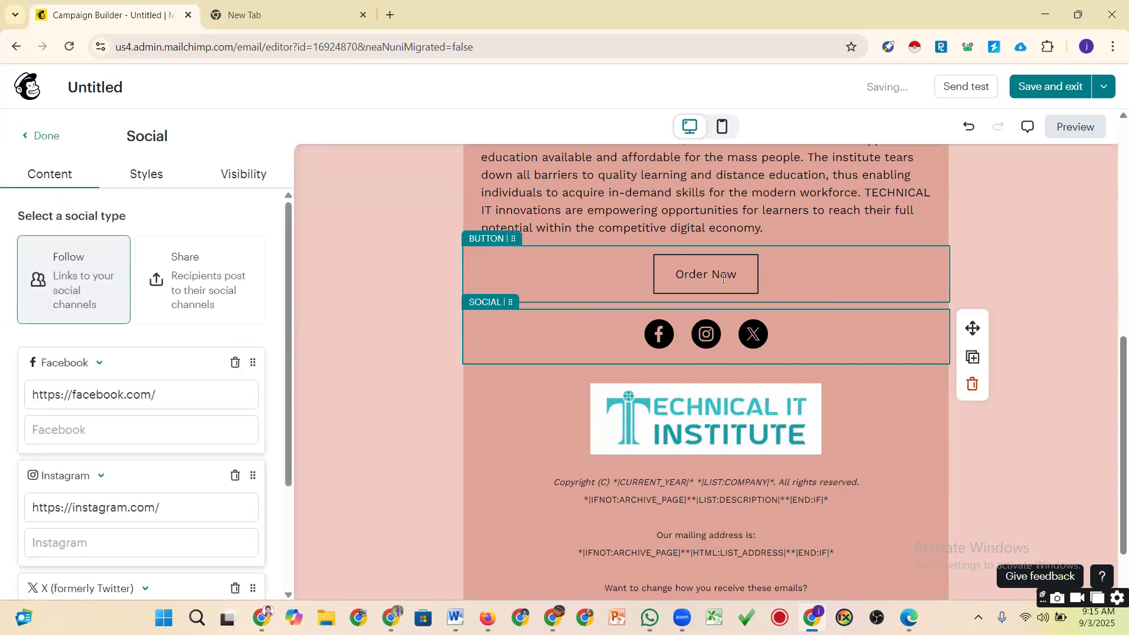
{"action": "left_click", "coordinate": [723, 278]}
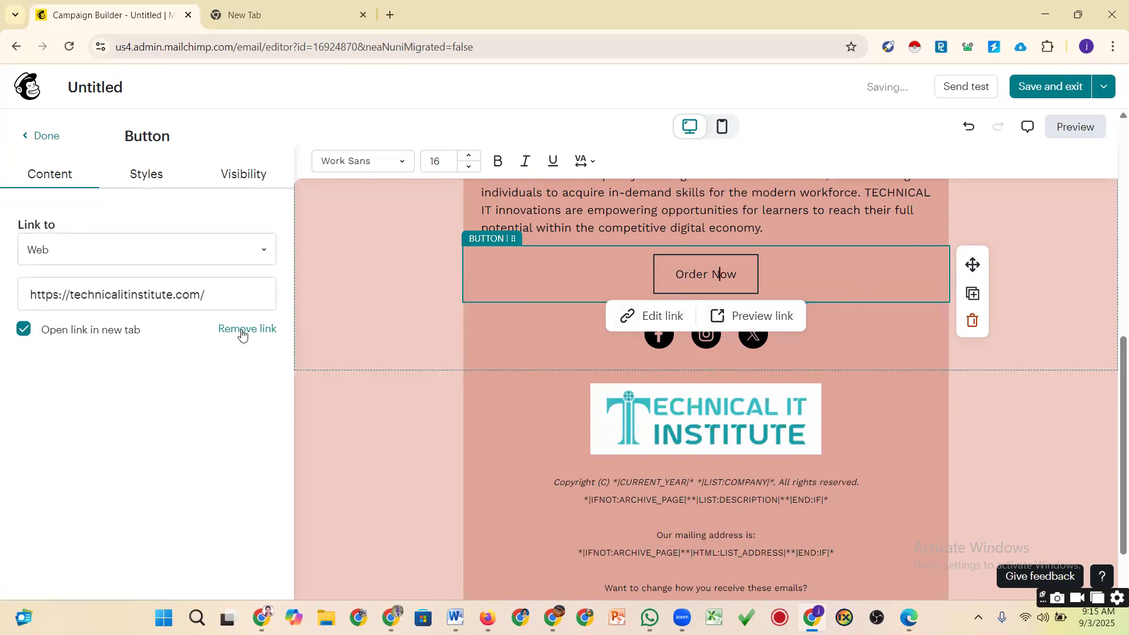
Set the Order Now button's fill color to dark red from the default palette
{"action": "left_click", "coordinate": [156, 178]}
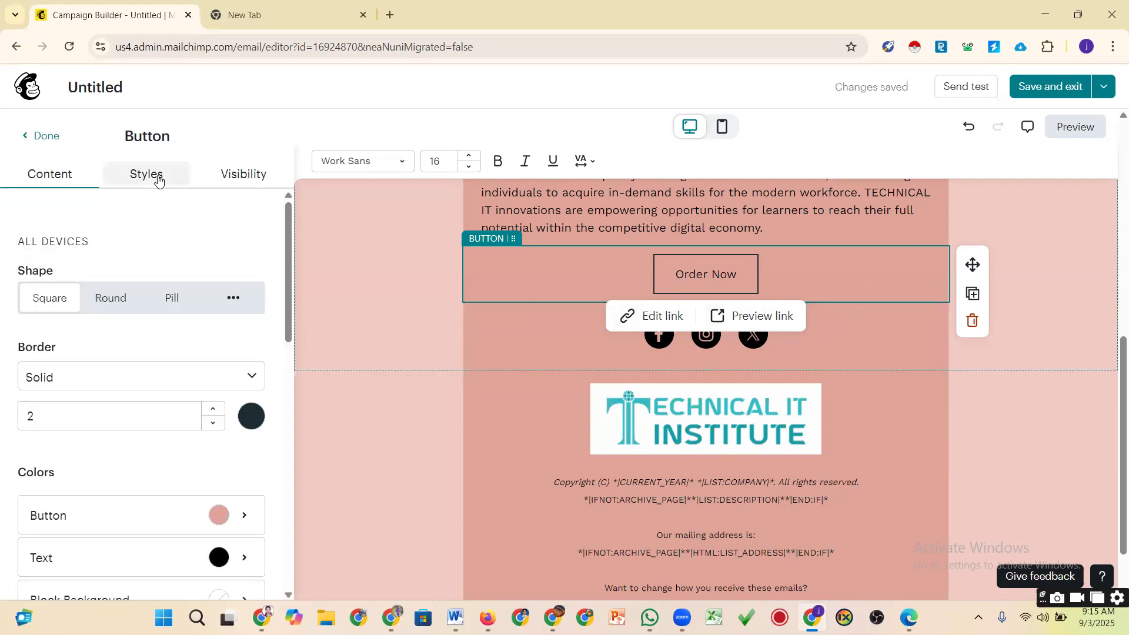
{"action": "scroll", "coordinate": [215, 485], "scroll_direction": "down", "scroll_amount": 3}
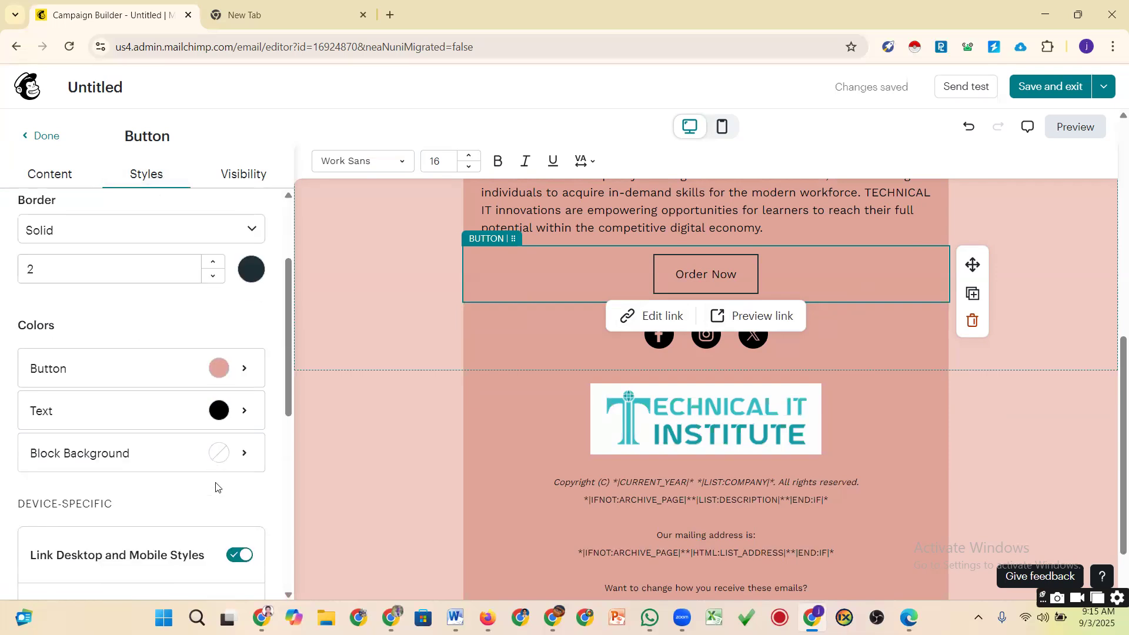
{"action": "left_click", "coordinate": [241, 376]}
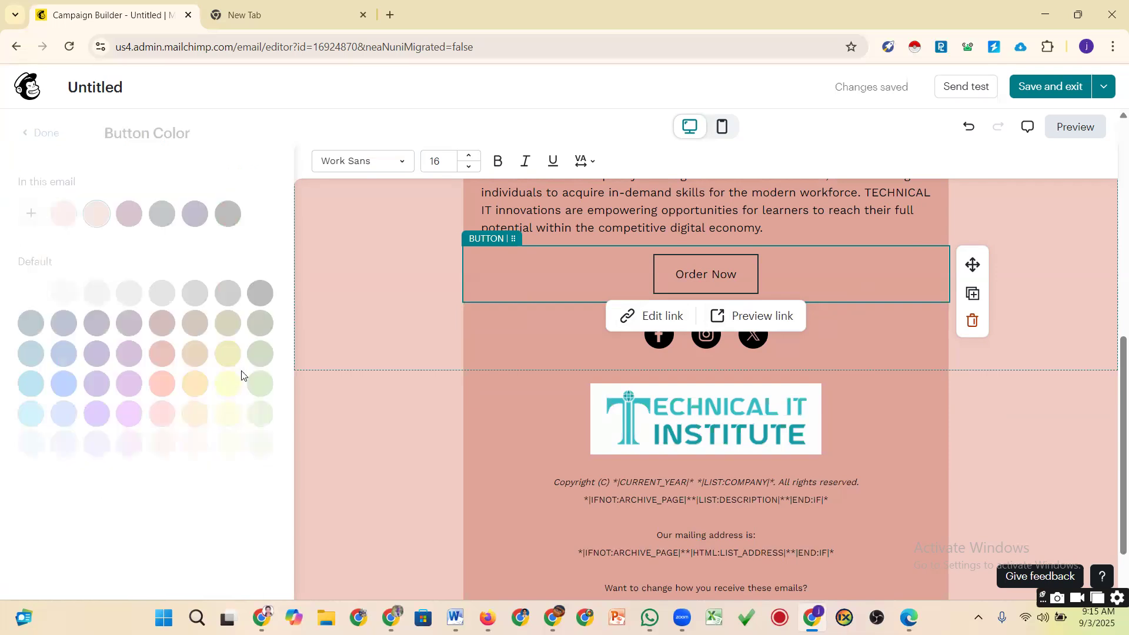
{"action": "left_click", "coordinate": [154, 358]}
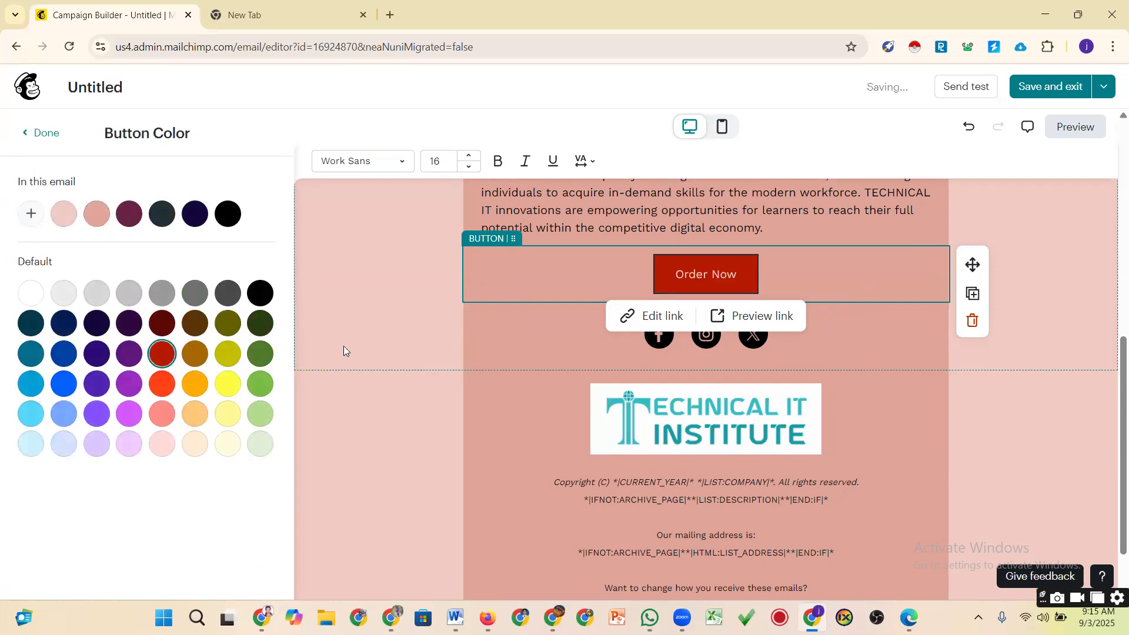
{"action": "left_click", "coordinate": [505, 305]}
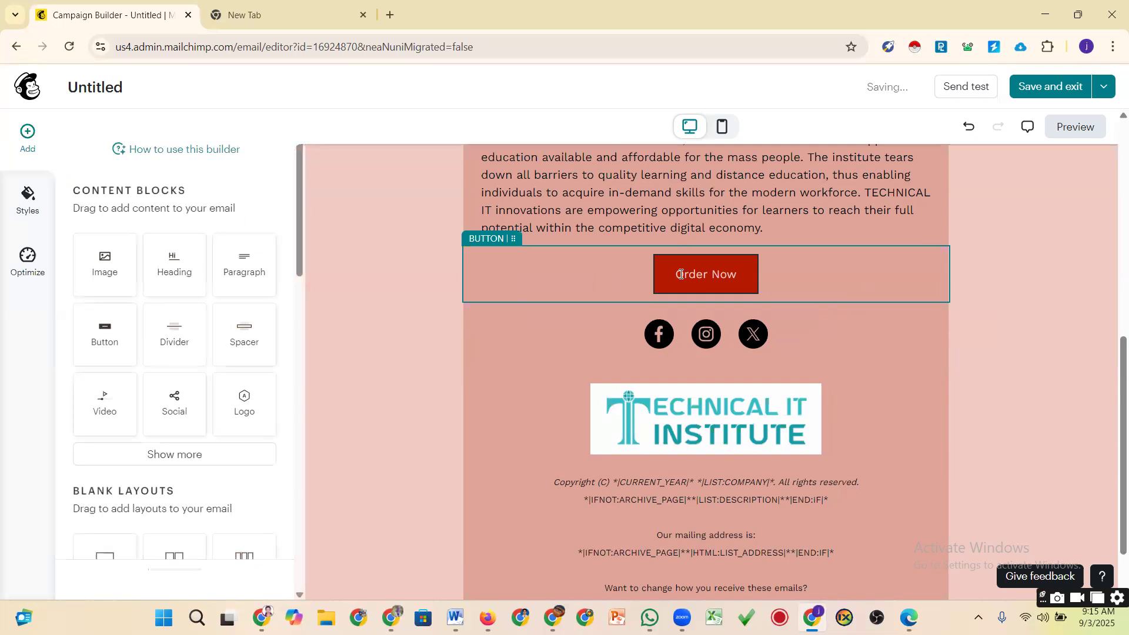
Set the Order Now button's text color to orange and make the text bold
{"action": "left_click", "coordinate": [682, 275]}
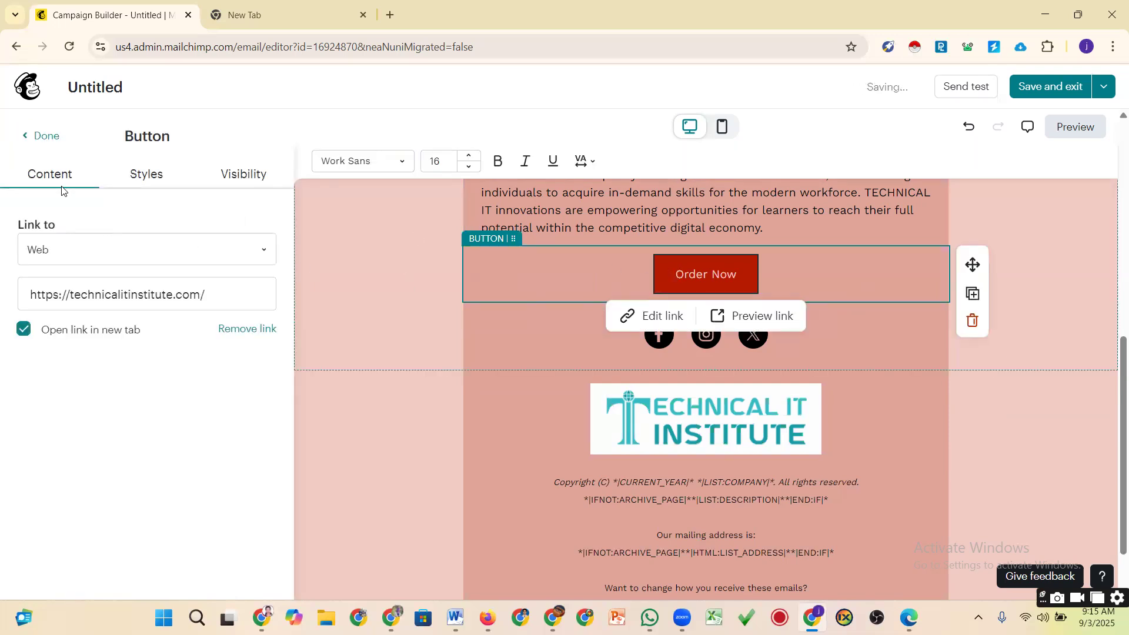
{"action": "left_click", "coordinate": [143, 177]}
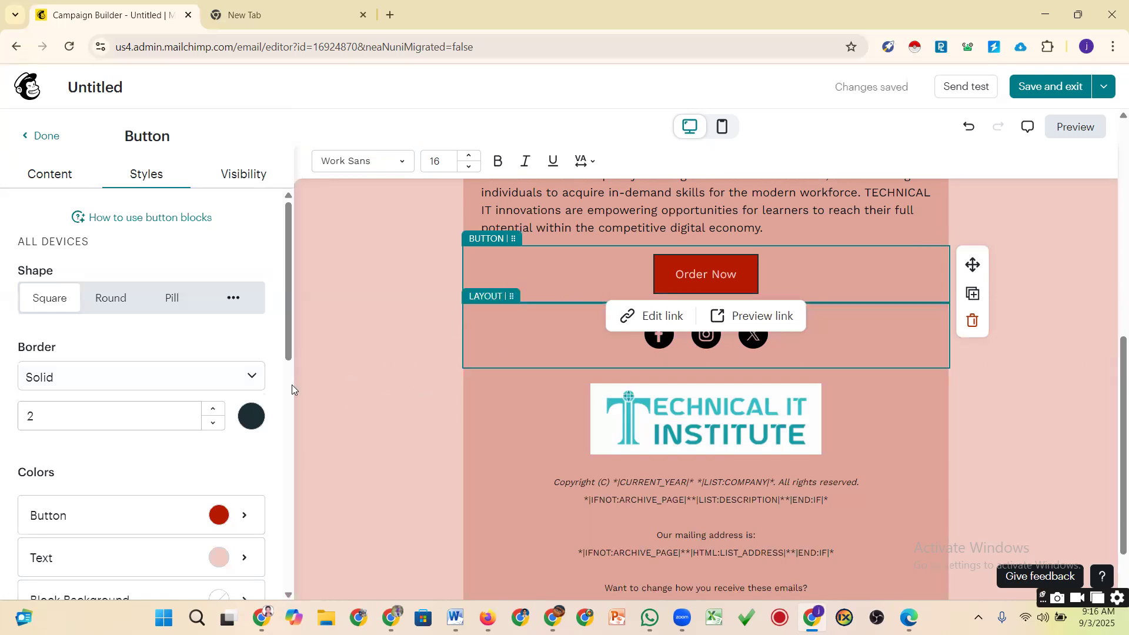
{"action": "scroll", "coordinate": [152, 403], "scroll_direction": "down", "scroll_amount": 3}
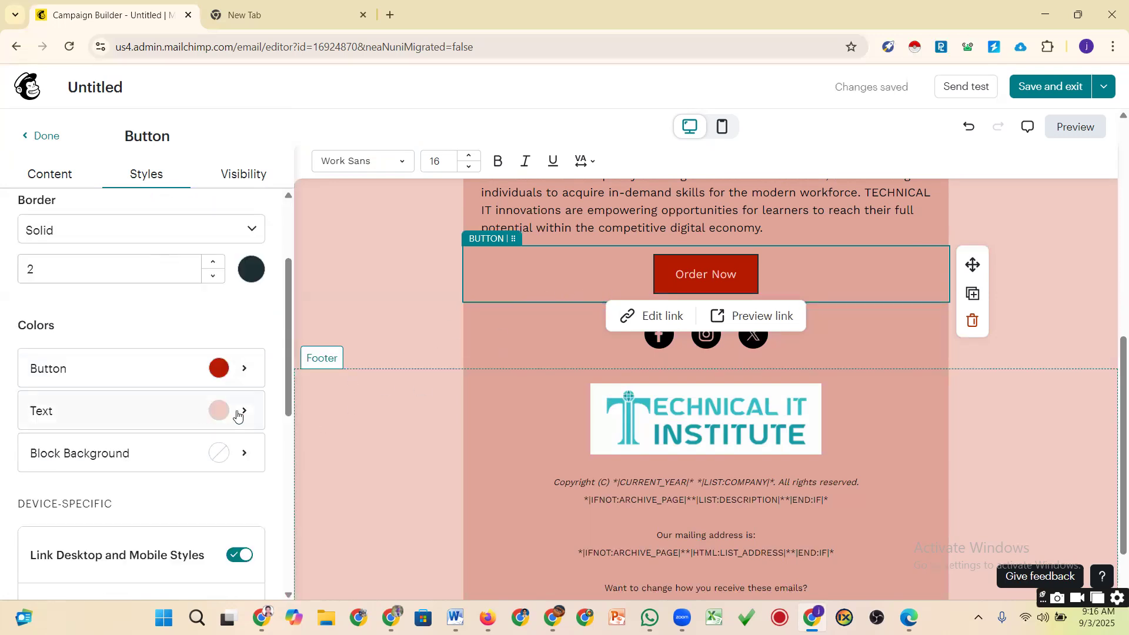
{"action": "left_click", "coordinate": [245, 415]}
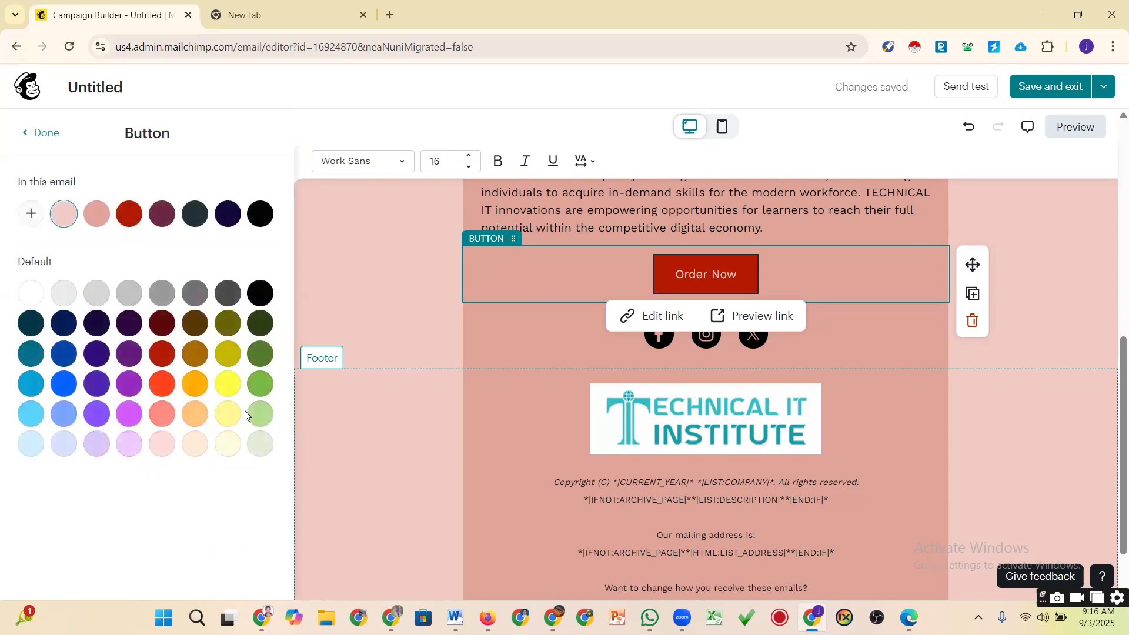
{"action": "left_click", "coordinate": [129, 323]}
{"action": "left_click", "coordinate": [188, 388]}
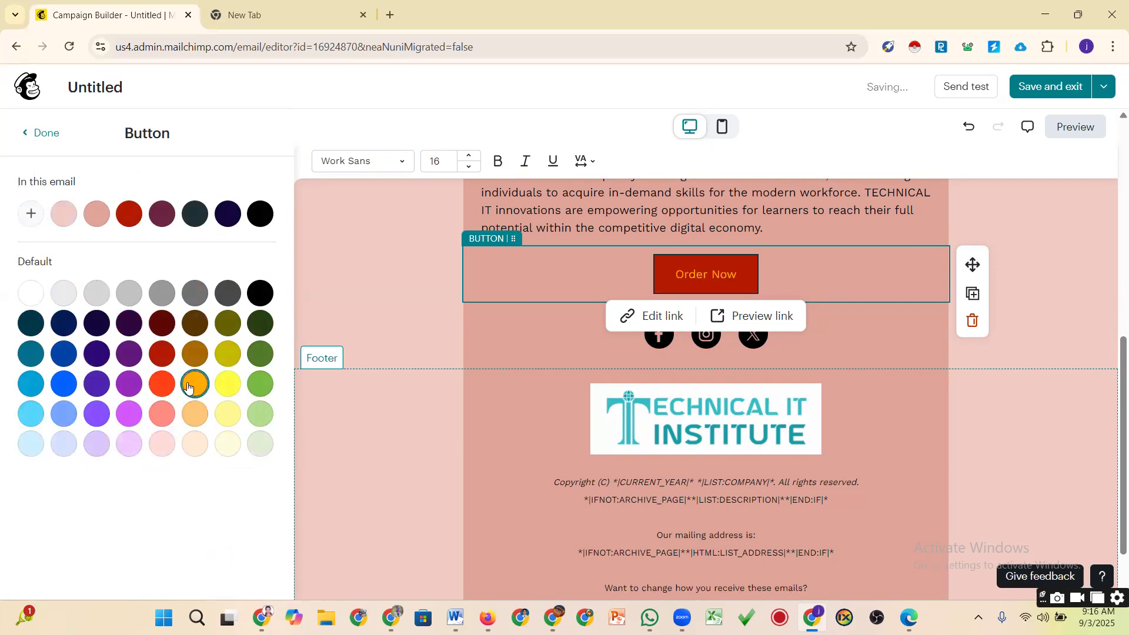
{"action": "left_click", "coordinate": [498, 162]}
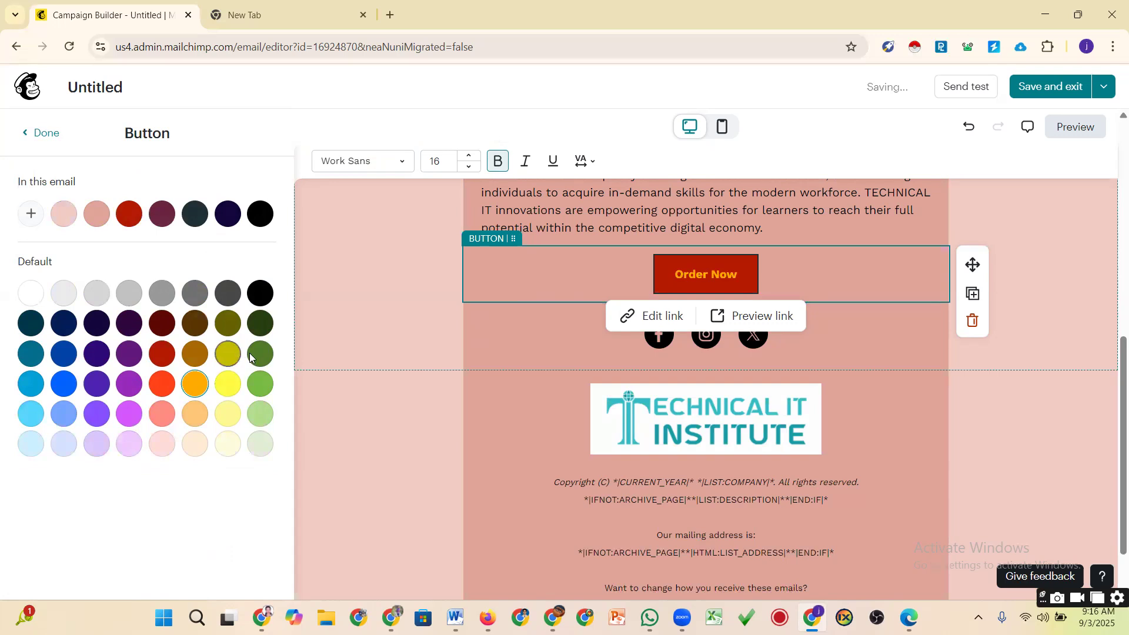
{"action": "left_click", "coordinate": [376, 407]}
Set the Order Now button's block background to the email's plum color #692340
{"action": "left_click", "coordinate": [623, 273]}
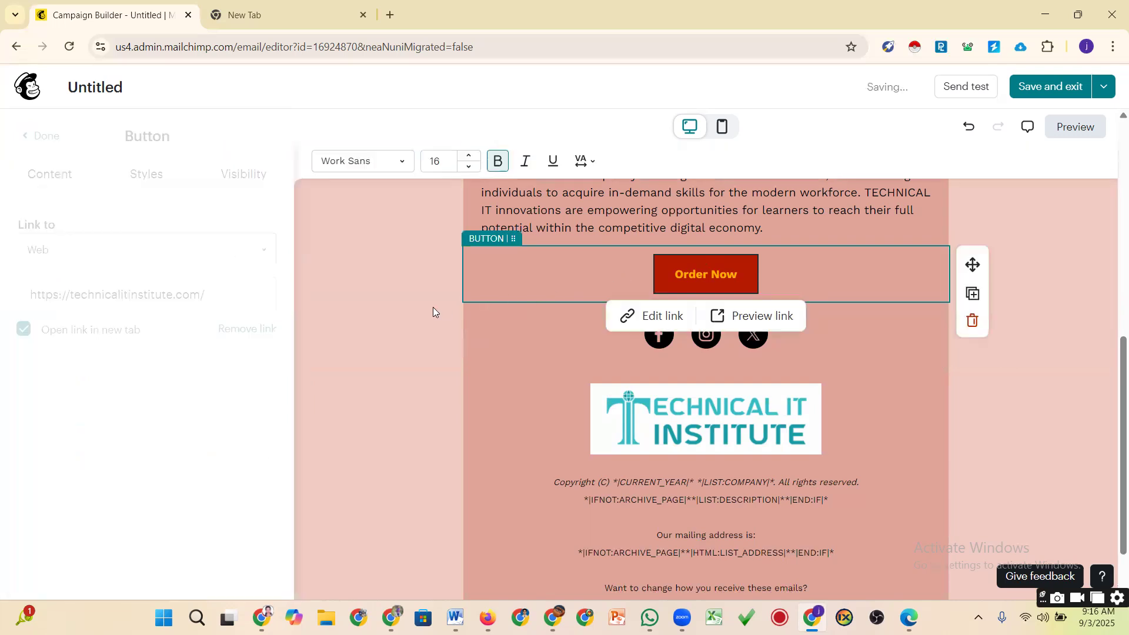
{"action": "left_click", "coordinate": [154, 175]}
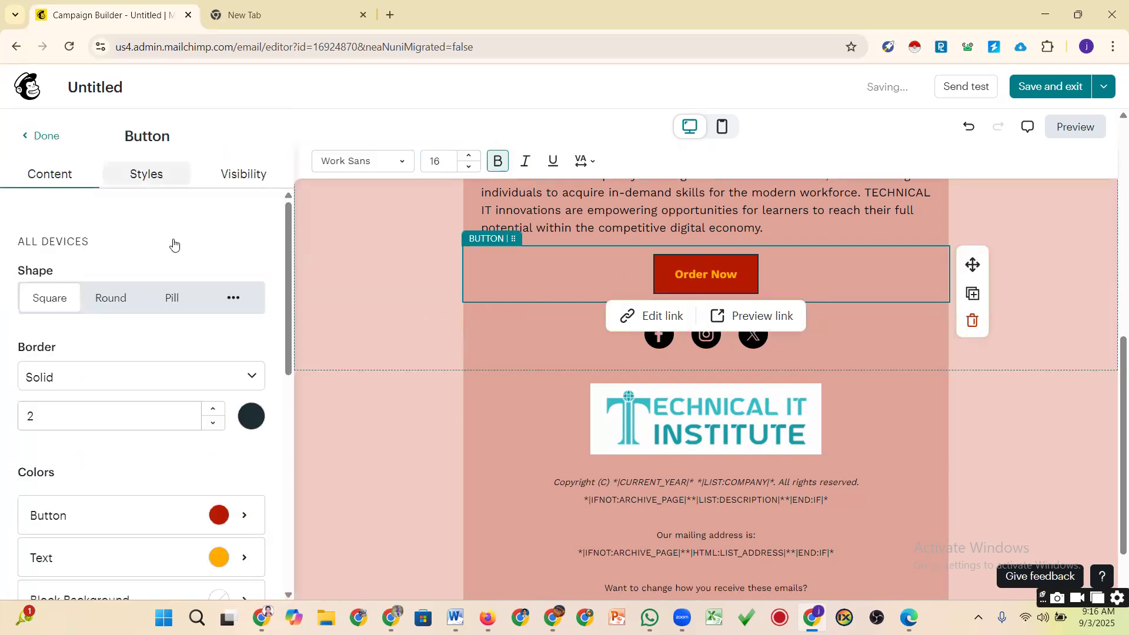
{"action": "scroll", "coordinate": [180, 396], "scroll_direction": "down", "scroll_amount": 4}
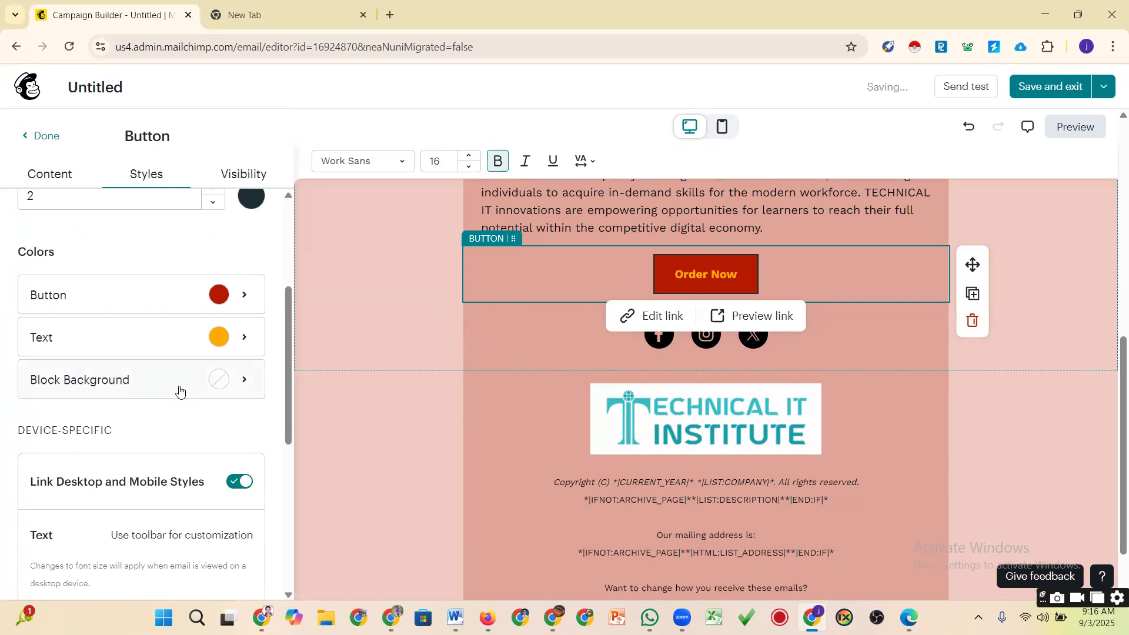
{"action": "left_click", "coordinate": [245, 379]}
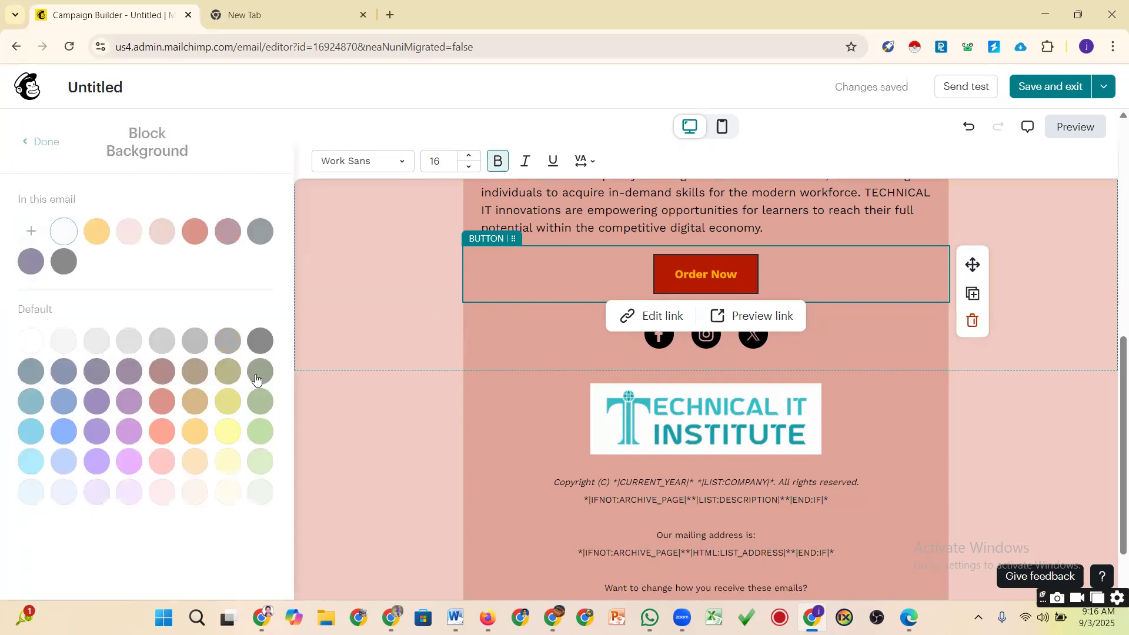
{"action": "left_click", "coordinate": [238, 235]}
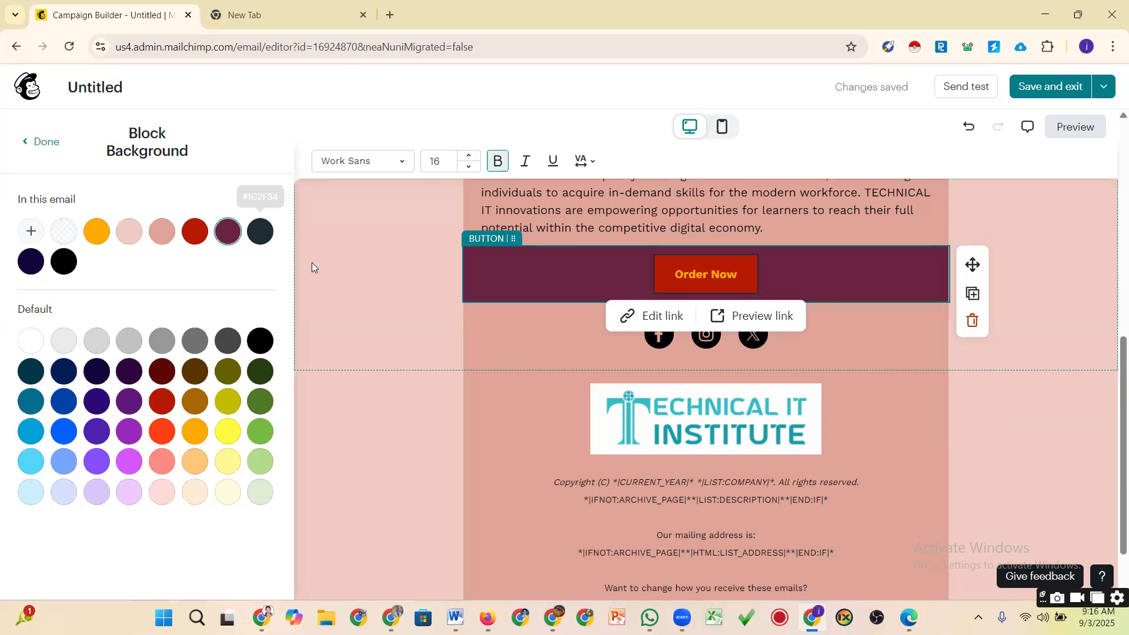
Try blue, purple, gray and olive block backgrounds behind the Order Now button, and restore plum #692340
{"action": "left_click", "coordinate": [35, 463]}
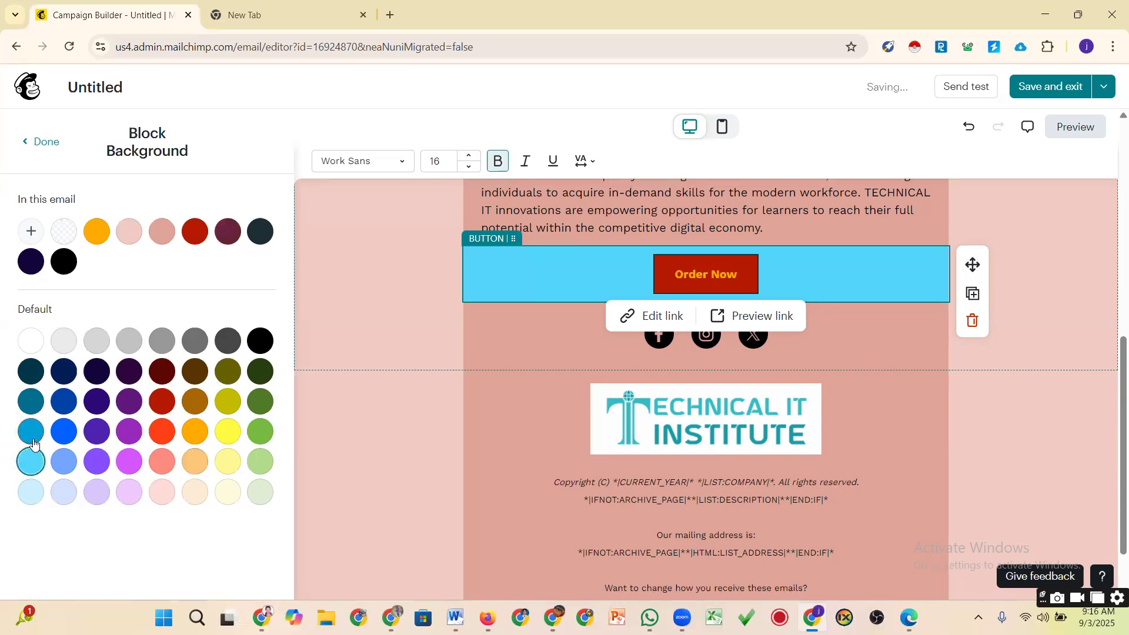
{"action": "left_click", "coordinate": [30, 431]}
{"action": "left_click", "coordinate": [63, 401]}
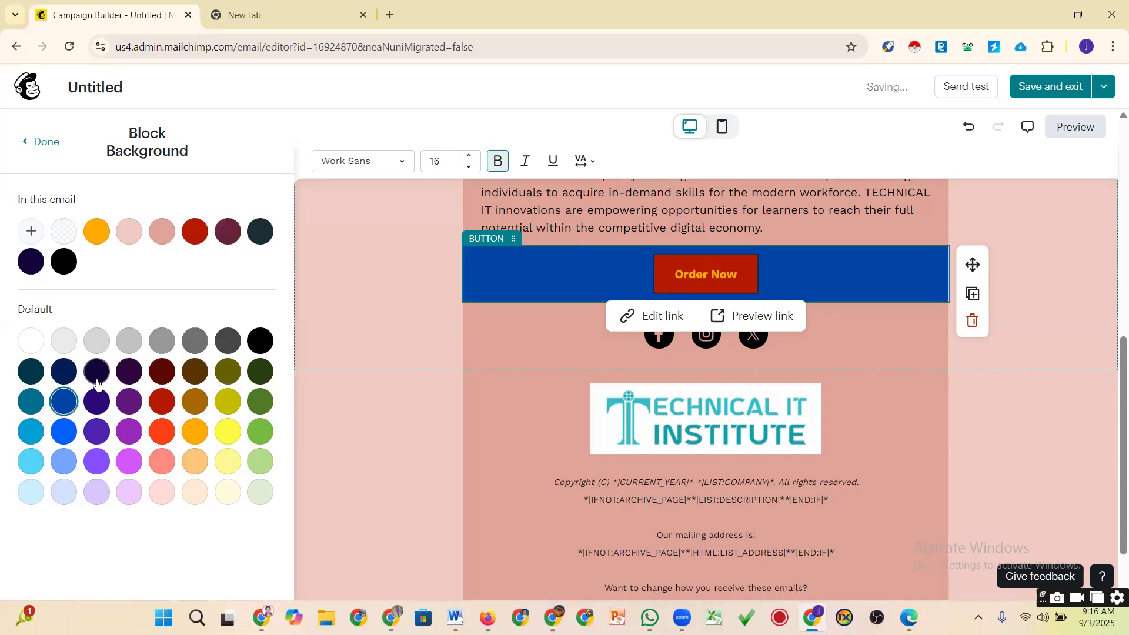
{"action": "left_click", "coordinate": [96, 372]}
{"action": "left_click", "coordinate": [97, 462]}
{"action": "left_click", "coordinate": [129, 341]}
{"action": "left_click", "coordinate": [154, 432]}
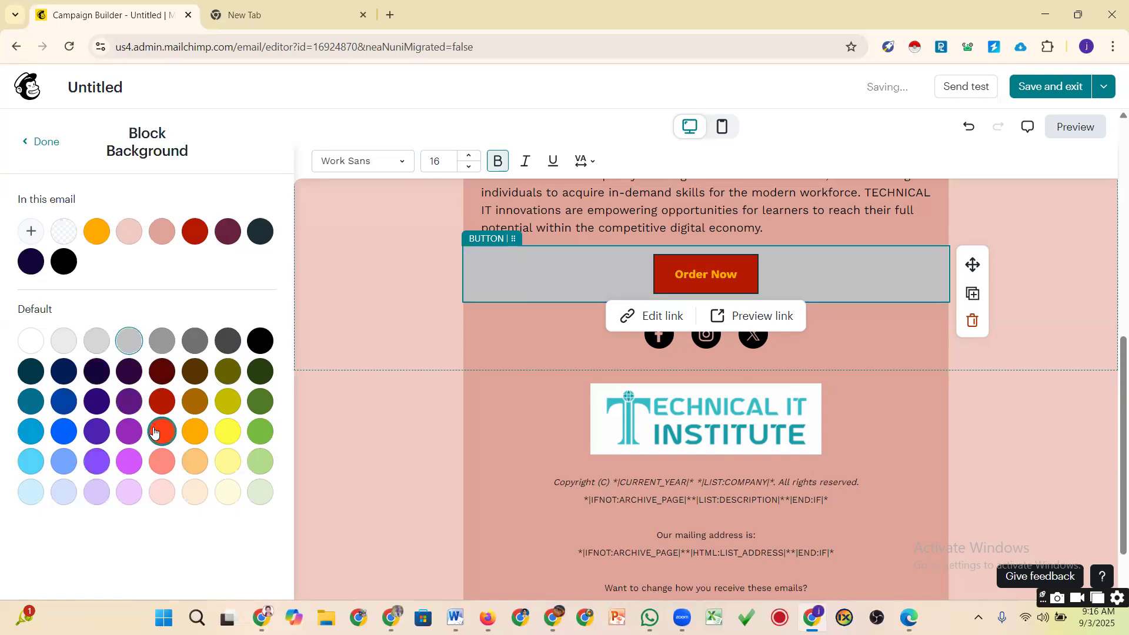
{"action": "left_click", "coordinate": [228, 402]}
{"action": "left_click", "coordinate": [229, 236]}
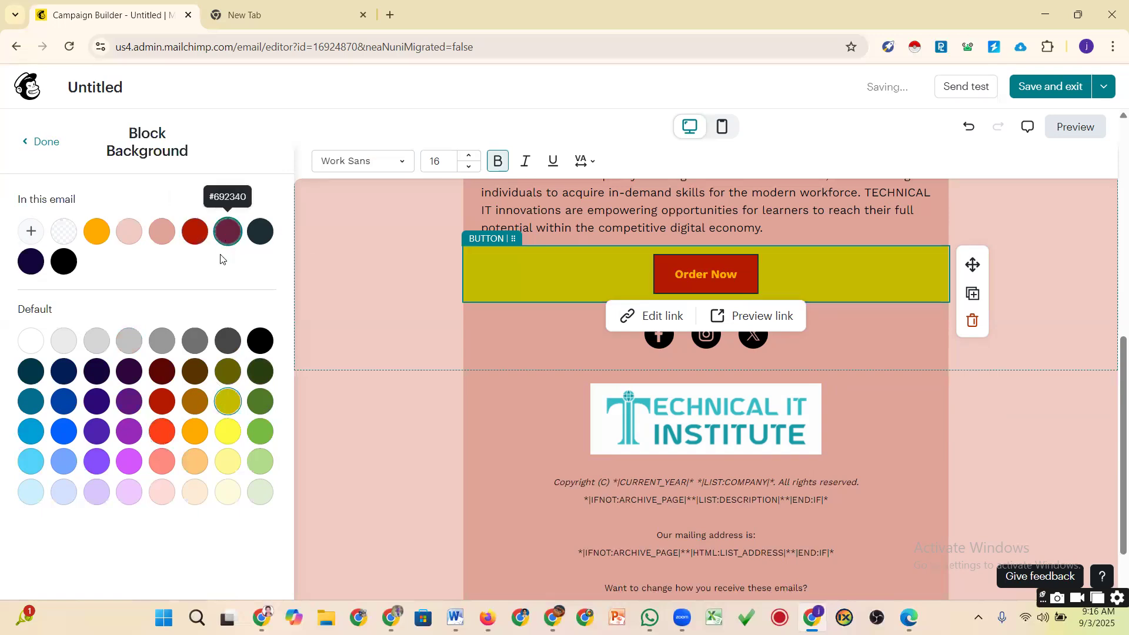
{"action": "left_click", "coordinate": [342, 328]}
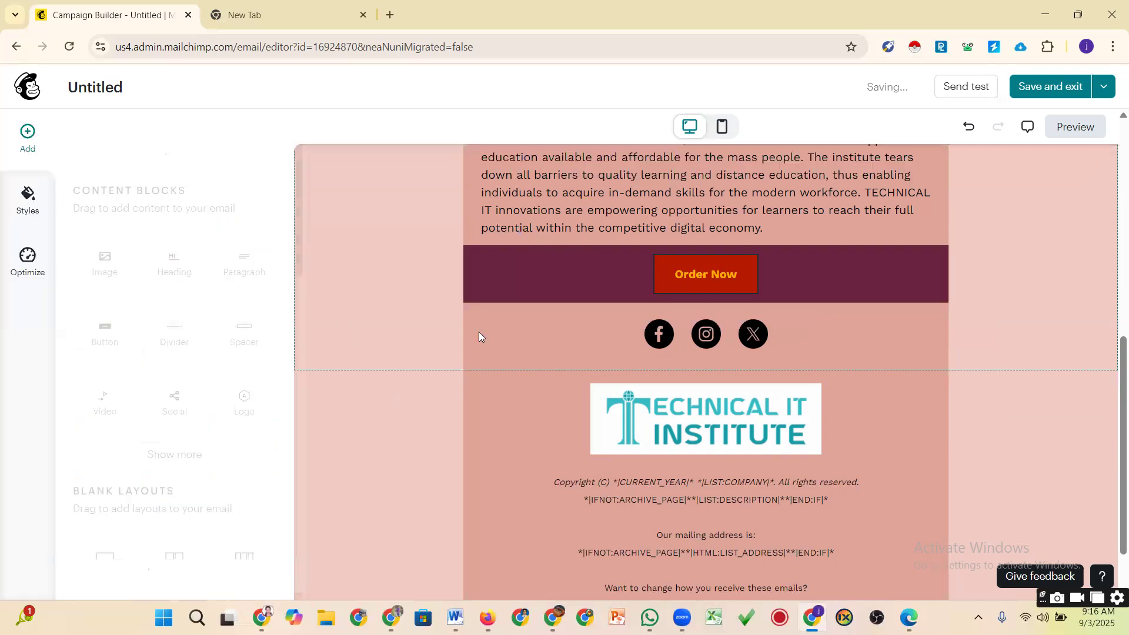
Change the Order Now button's shape to Pill
{"action": "left_click", "coordinate": [500, 288]}
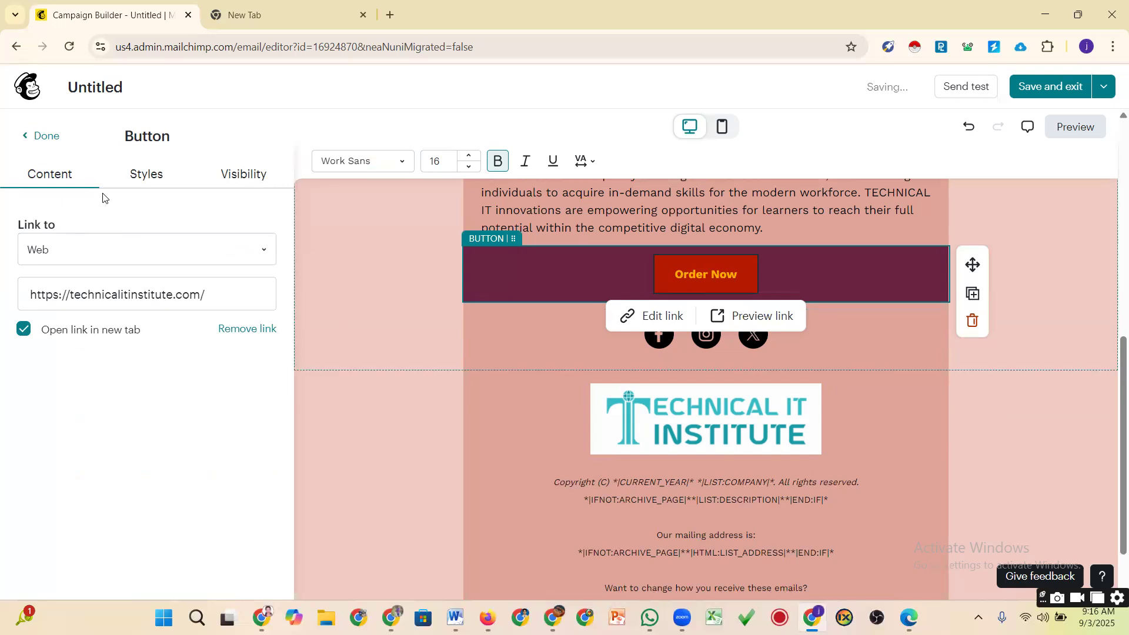
{"action": "left_click", "coordinate": [148, 175]}
{"action": "scroll", "coordinate": [153, 443], "scroll_direction": "down", "scroll_amount": 3}
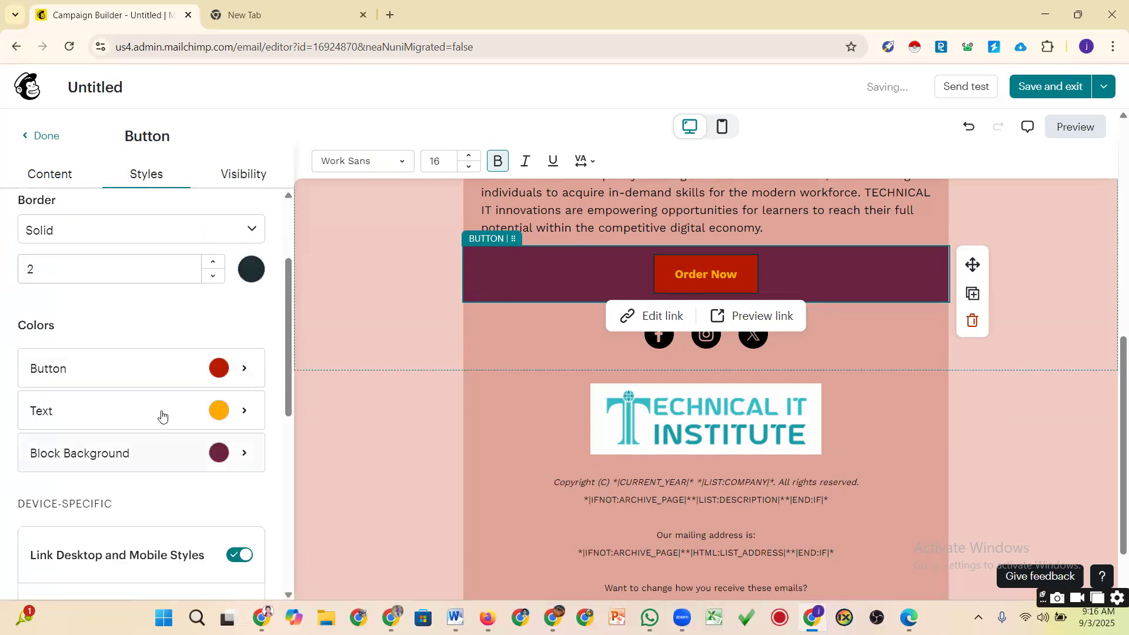
{"action": "scroll", "coordinate": [166, 378], "scroll_direction": "up", "scroll_amount": 3}
{"action": "left_click", "coordinate": [111, 298]}
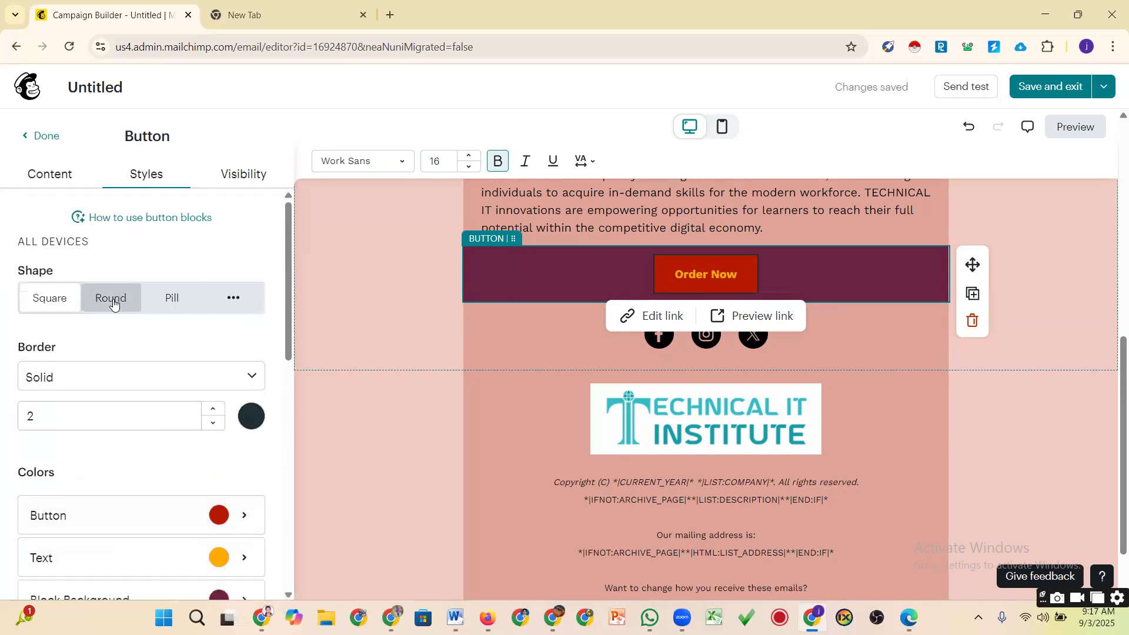
{"action": "left_click", "coordinate": [172, 302]}
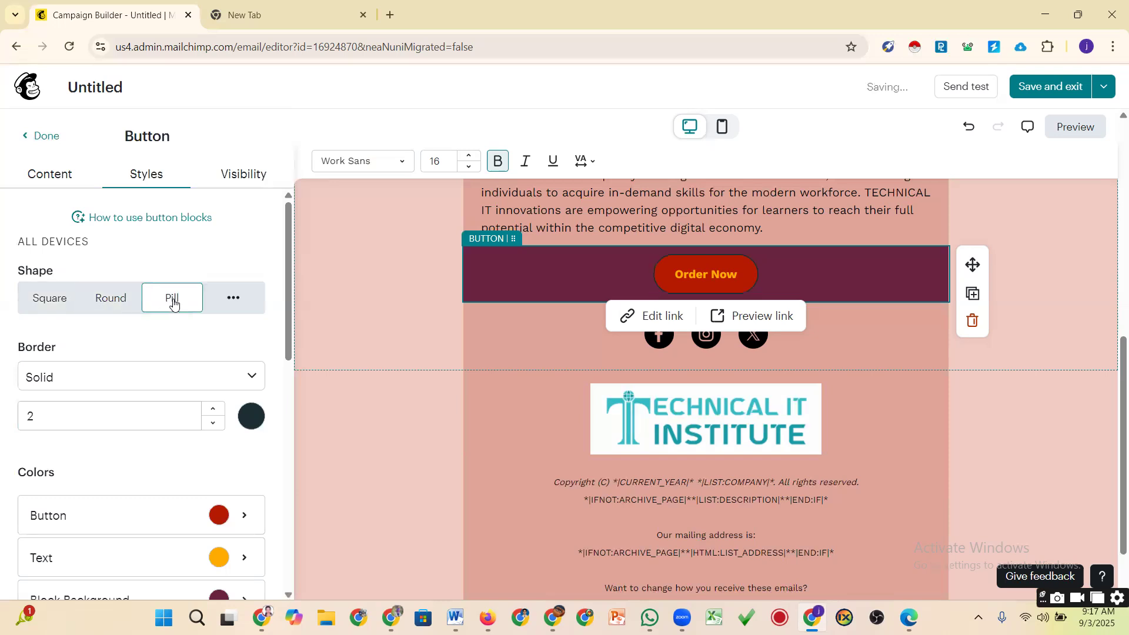
Compare left and right alignment for the Order Now button and set its alignment to Center
{"action": "scroll", "coordinate": [97, 447], "scroll_direction": "down", "scroll_amount": 3}
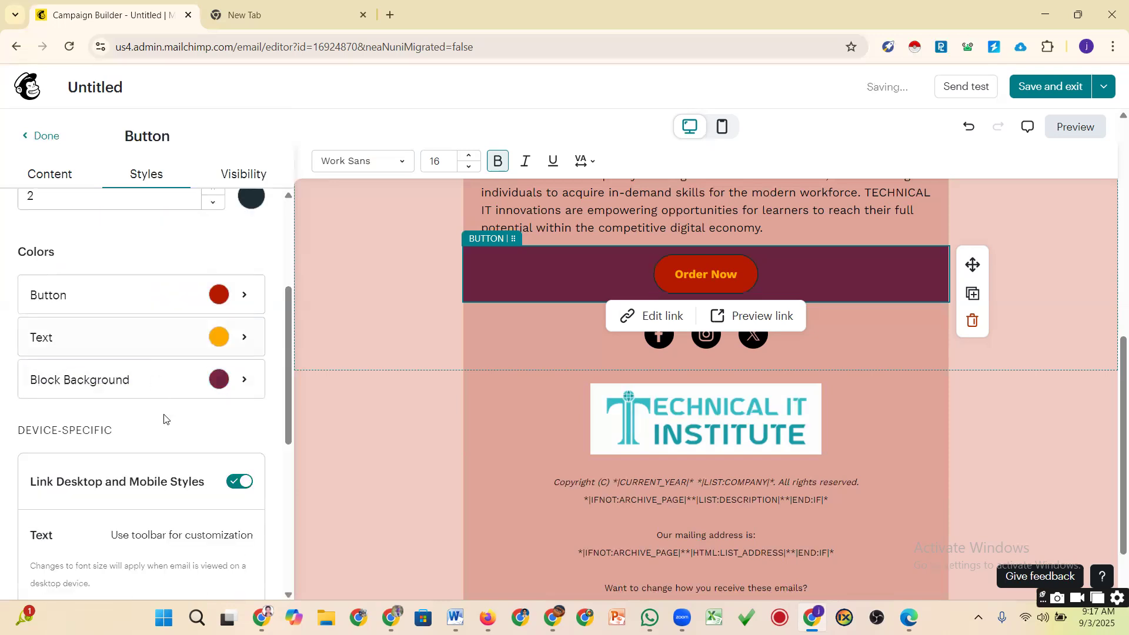
{"action": "scroll", "coordinate": [164, 418], "scroll_direction": "down", "scroll_amount": 4}
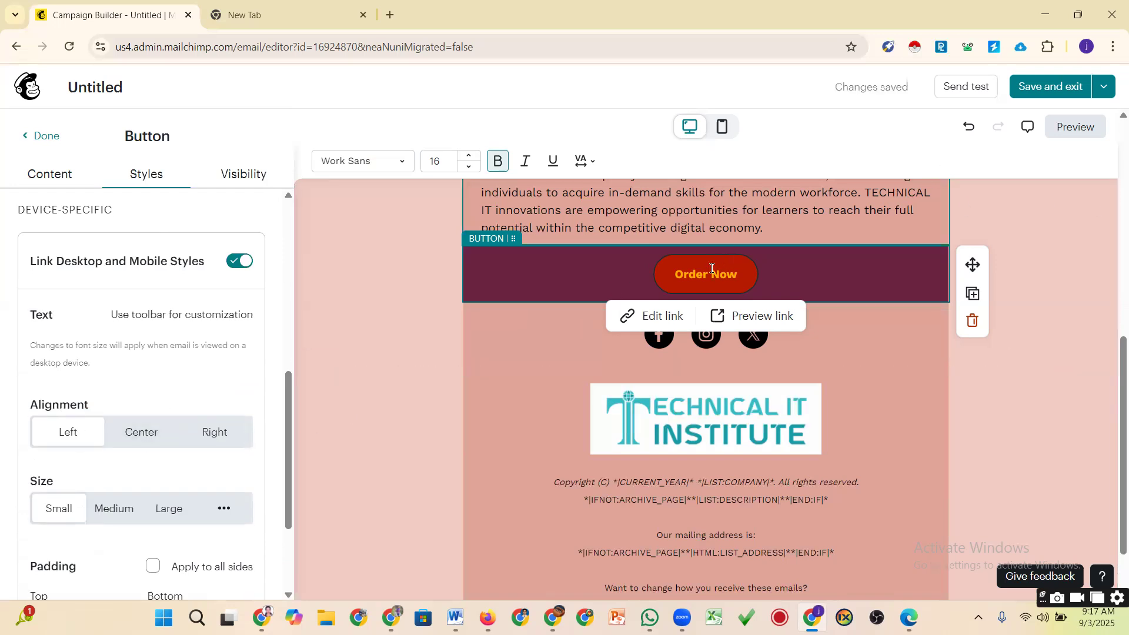
{"action": "left_click", "coordinate": [144, 436]}
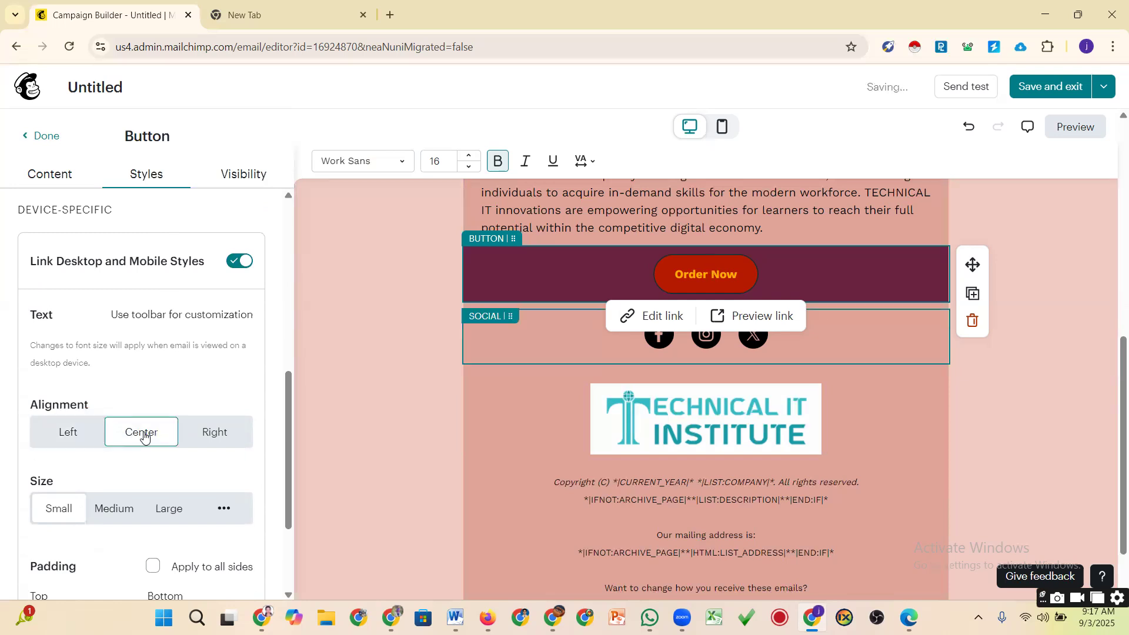
{"action": "left_click", "coordinate": [79, 440]}
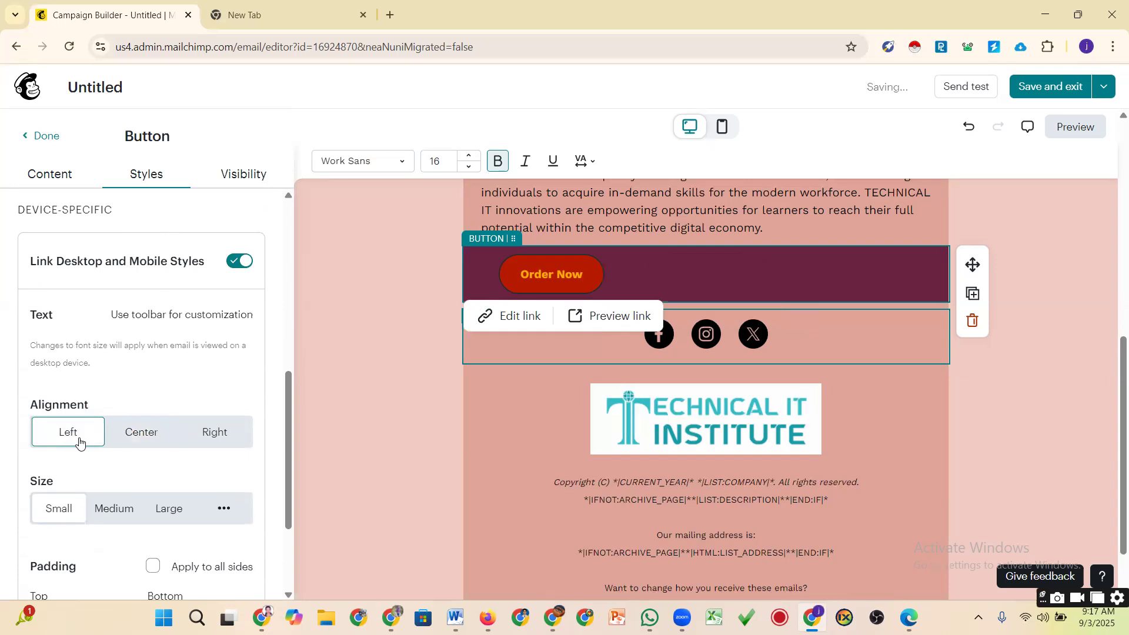
{"action": "left_click", "coordinate": [139, 434]}
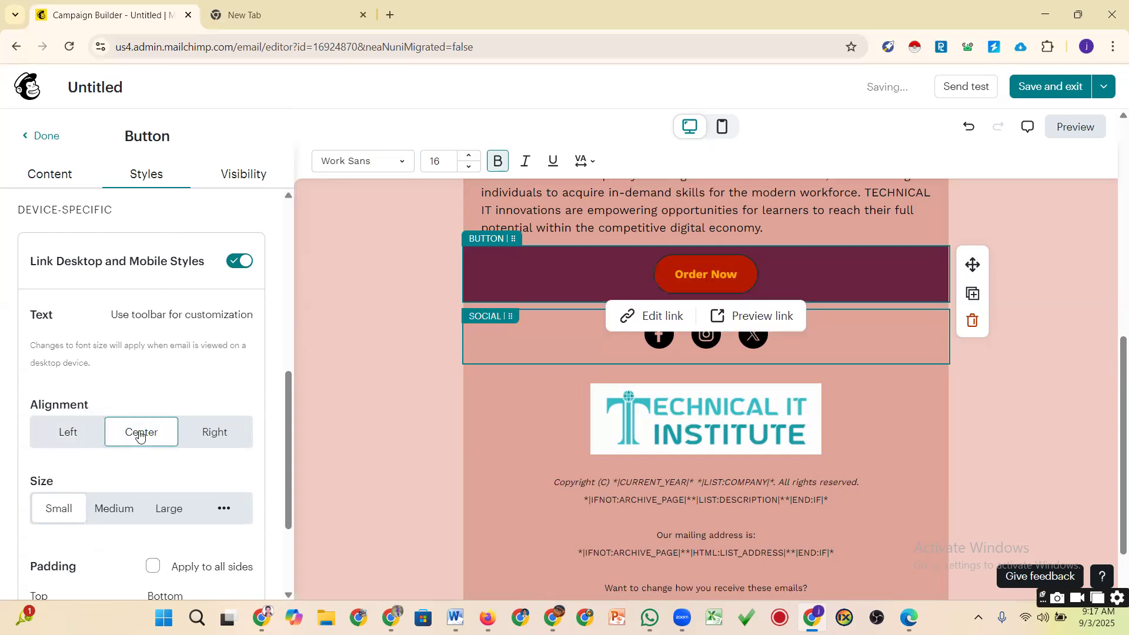
{"action": "left_click", "coordinate": [221, 432]}
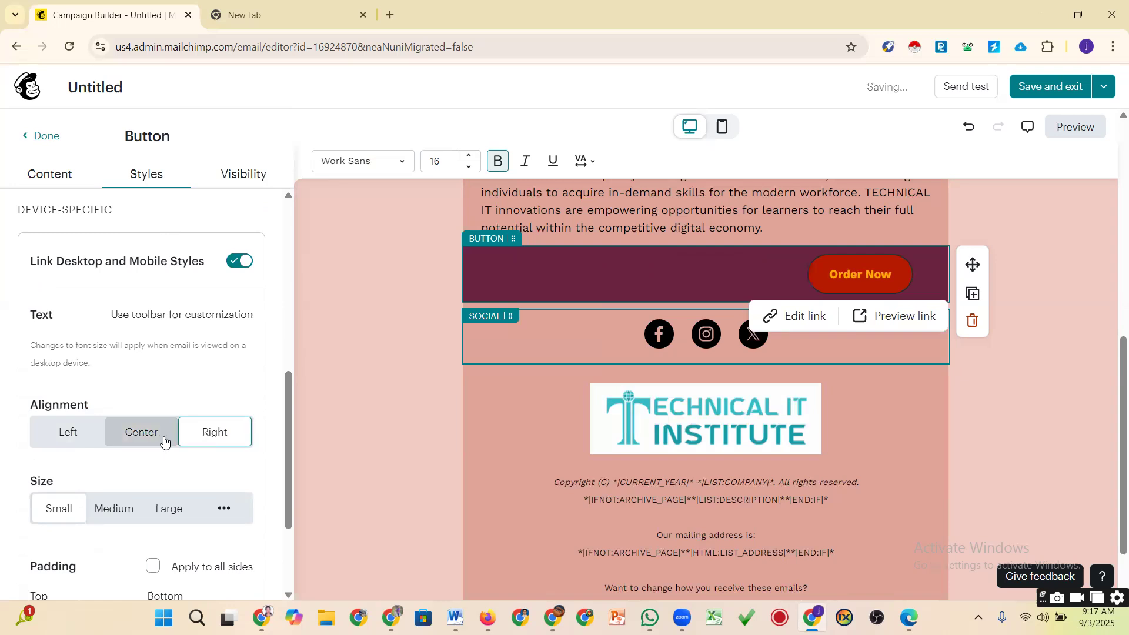
{"action": "left_click", "coordinate": [157, 439]}
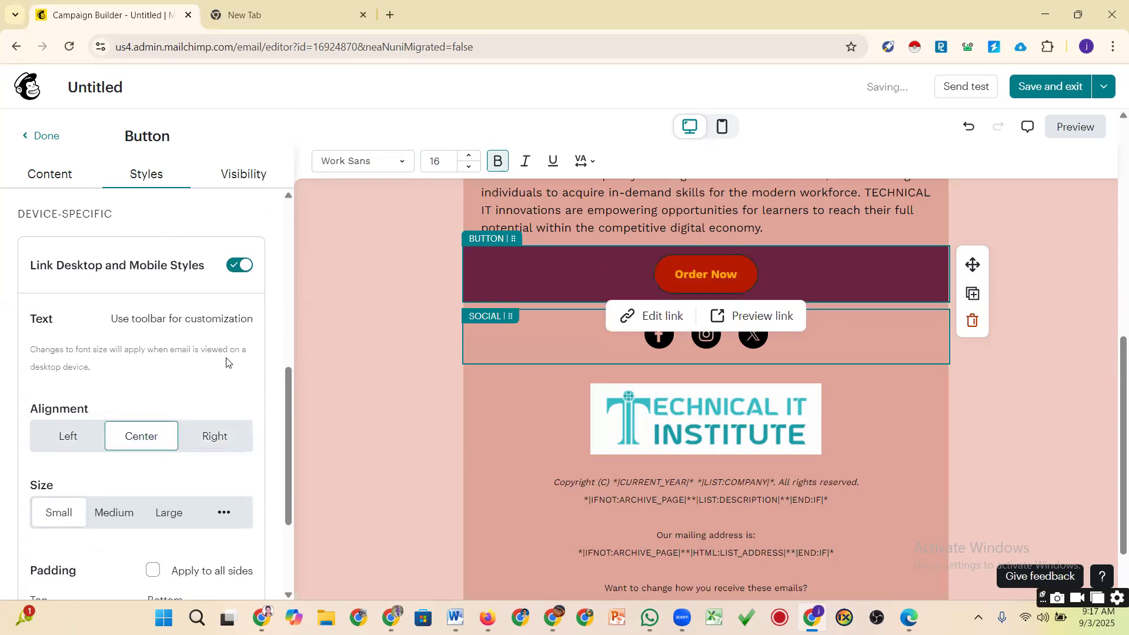
Try the Round and Square shapes on the Order Now button and return it to Pill
{"action": "scroll", "coordinate": [232, 365], "scroll_direction": "up", "scroll_amount": 4}
{"action": "scroll", "coordinate": [226, 362], "scroll_direction": "up", "scroll_amount": 3}
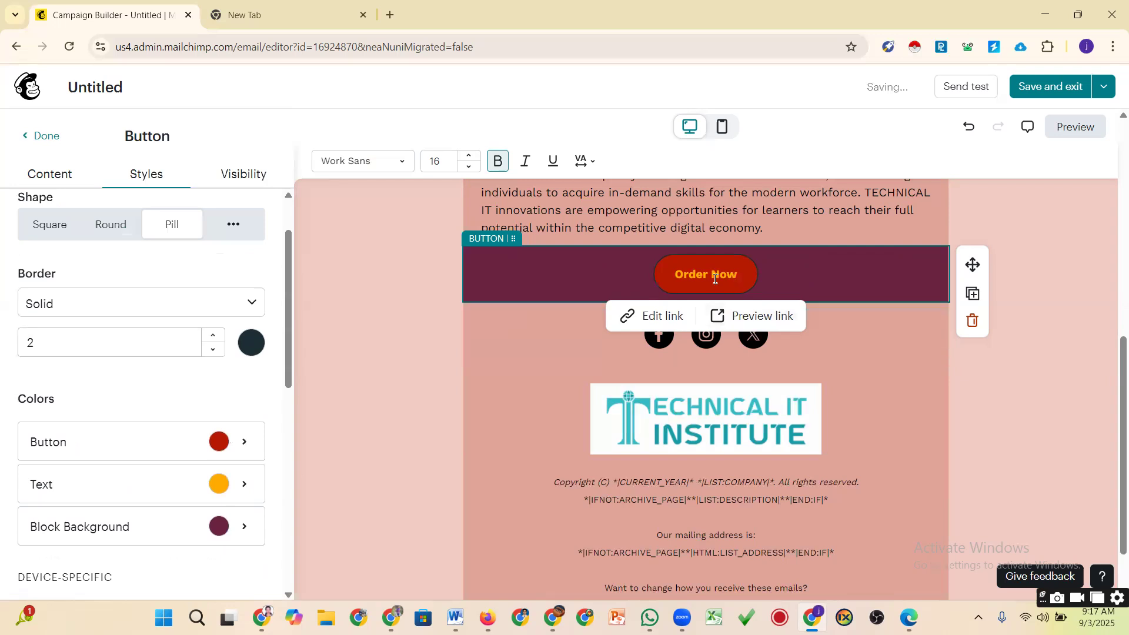
{"action": "left_click", "coordinate": [110, 231]}
{"action": "left_click", "coordinate": [50, 227]}
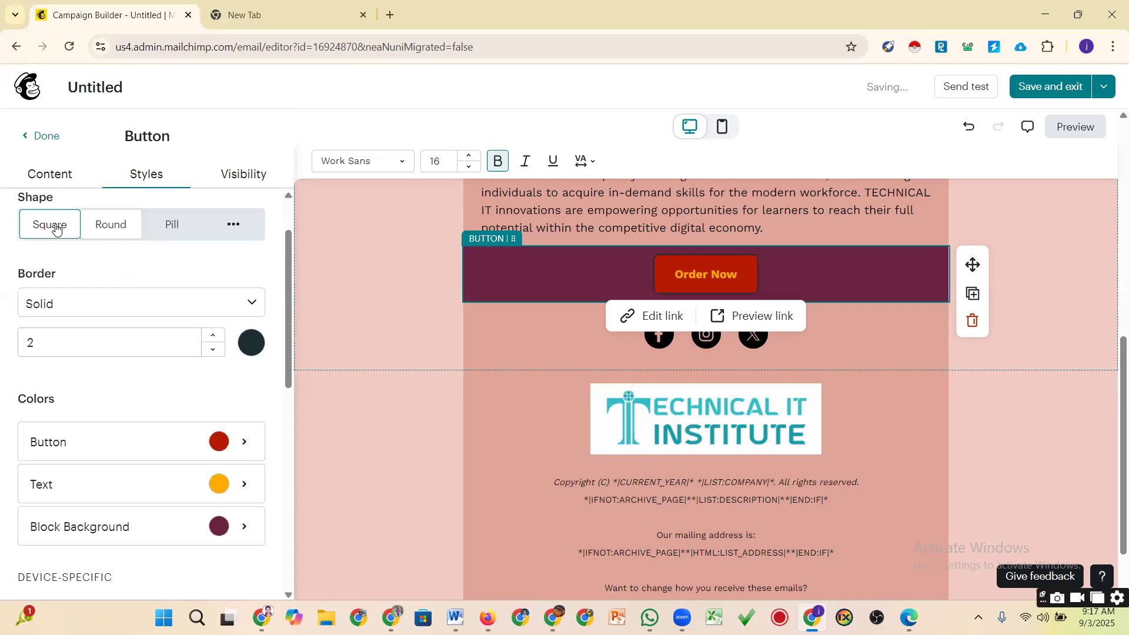
{"action": "left_click", "coordinate": [174, 229]}
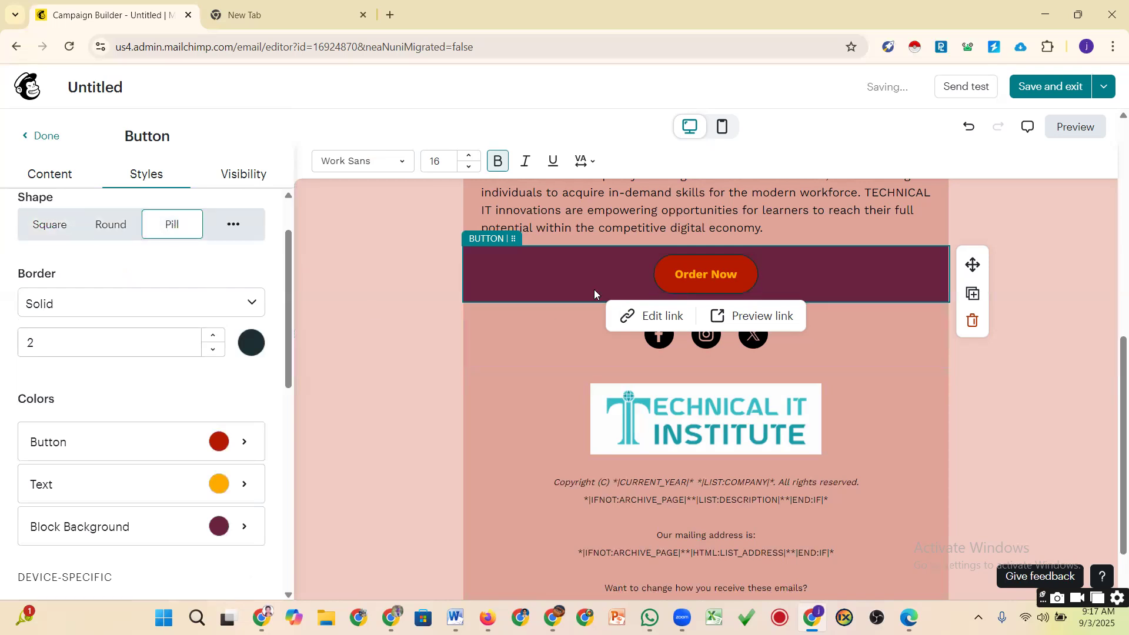
Set the Order Now button's text size to 34 and close the button's settings
{"action": "left_click", "coordinate": [468, 155]}
{"action": "left_click", "coordinate": [469, 156]}
{"action": "triple_click", "coordinate": [470, 157]}
{"action": "double_click", "coordinate": [470, 157]}
{"action": "triple_click", "coordinate": [470, 157]}
{"action": "triple_click", "coordinate": [470, 156]}
{"action": "left_click", "coordinate": [470, 157]}
{"action": "double_click", "coordinate": [470, 157]}
{"action": "left_click", "coordinate": [470, 157]}
{"action": "left_click", "coordinate": [469, 156]}
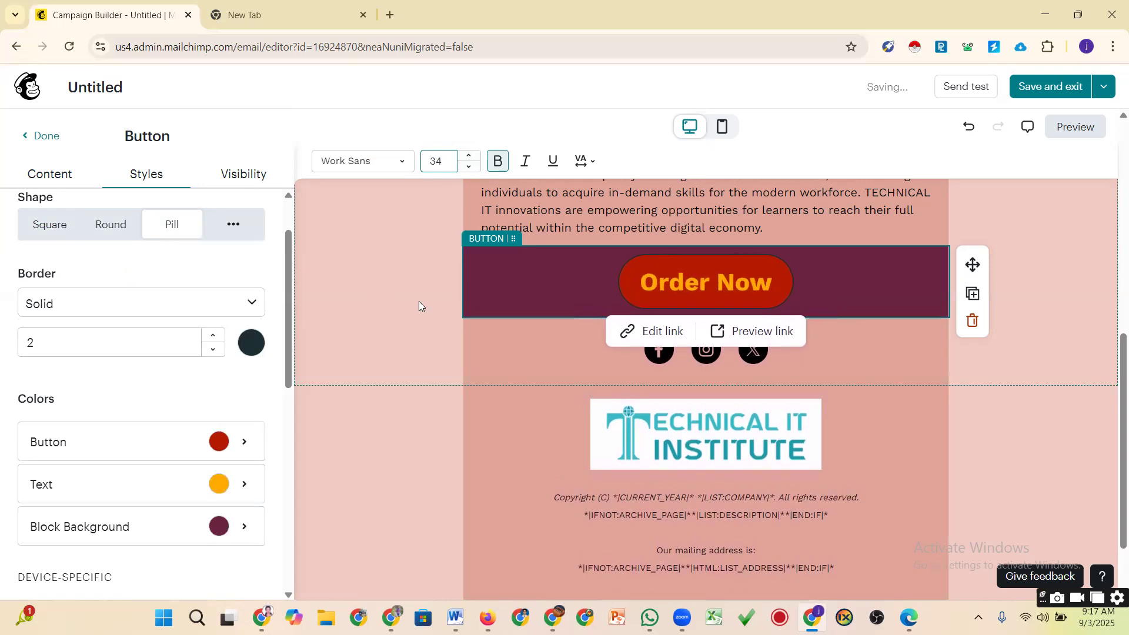
{"action": "left_click", "coordinate": [419, 301]}
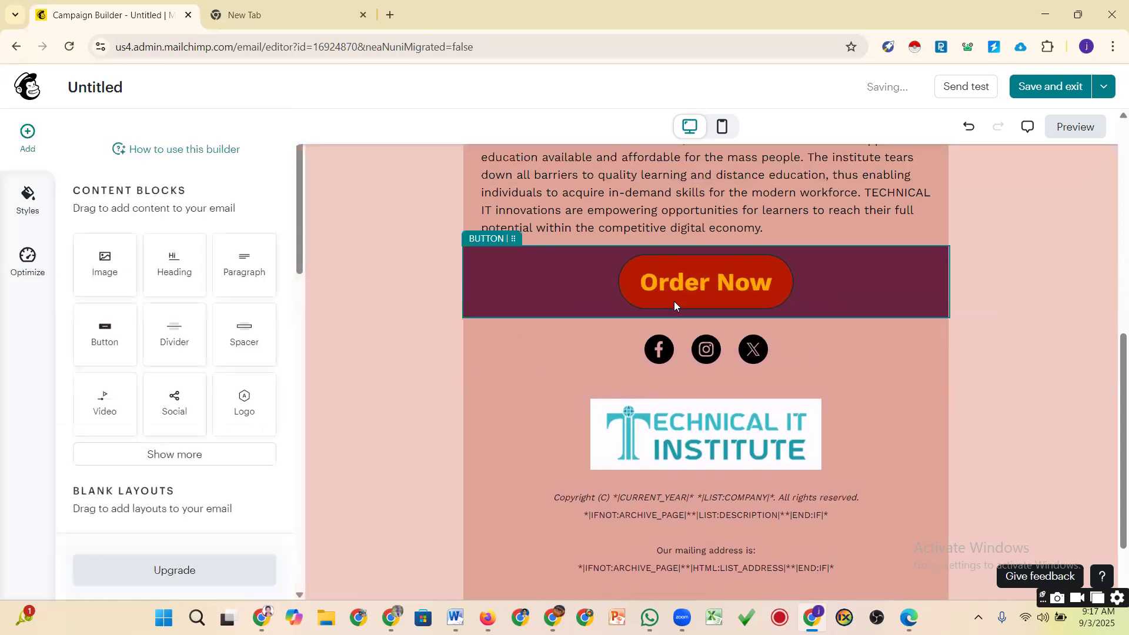
{"action": "scroll", "coordinate": [803, 267], "scroll_direction": "up", "scroll_amount": 8}
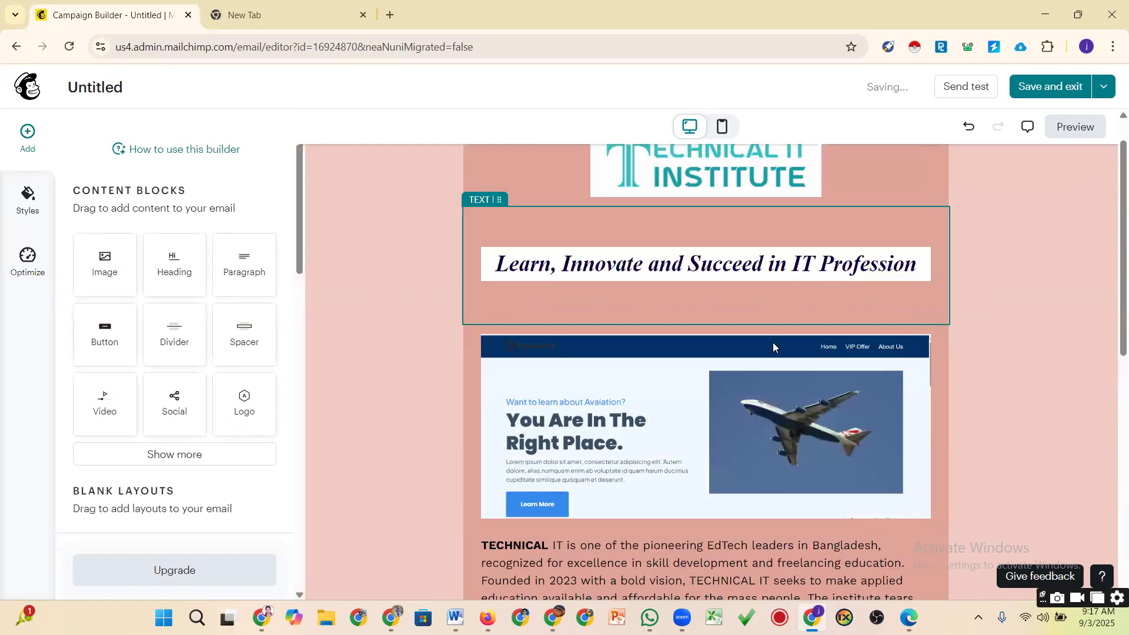
{"action": "left_click", "coordinate": [926, 375]}
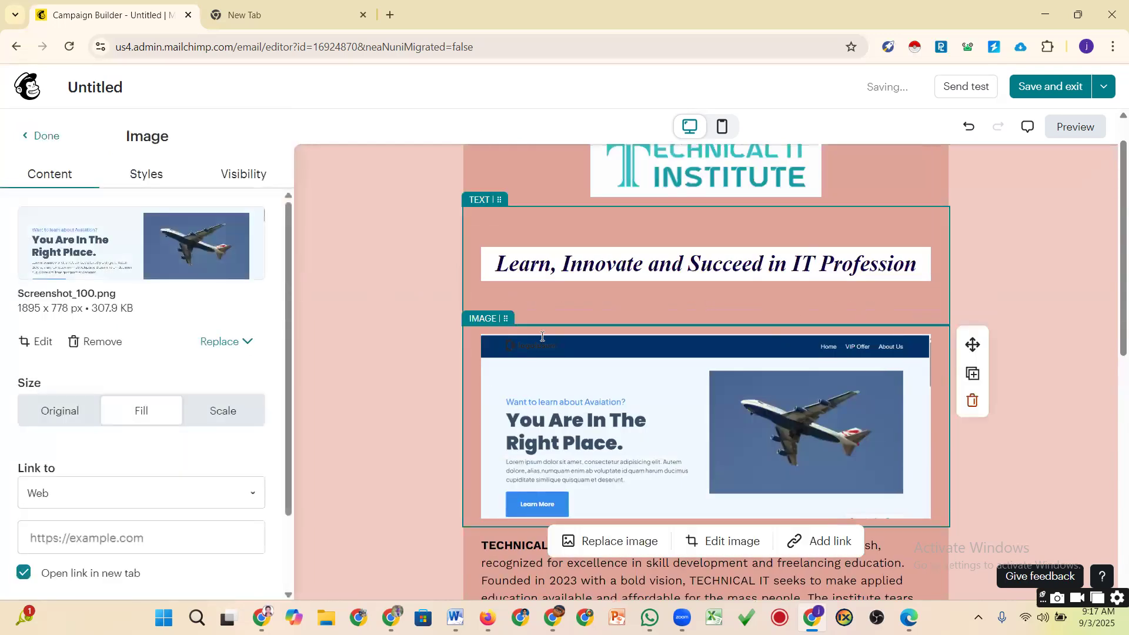
{"action": "scroll", "coordinate": [669, 409], "scroll_direction": "down", "scroll_amount": 8}
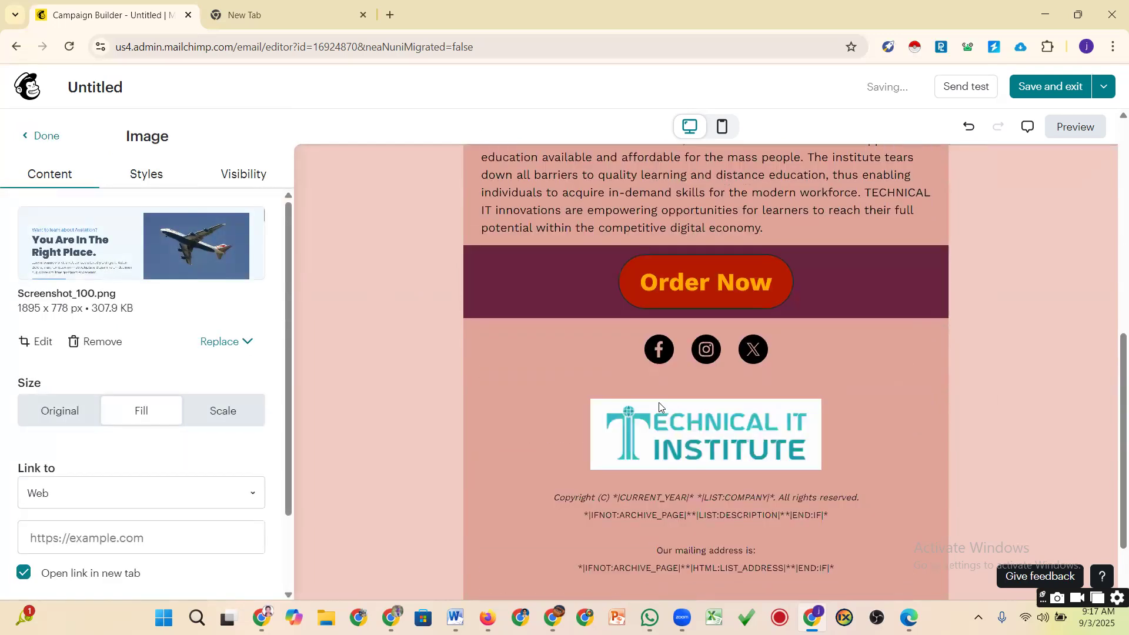
Open the social icons block beneath the Order Now button and its empty Facebook label for editing
{"action": "left_click", "coordinate": [573, 363]}
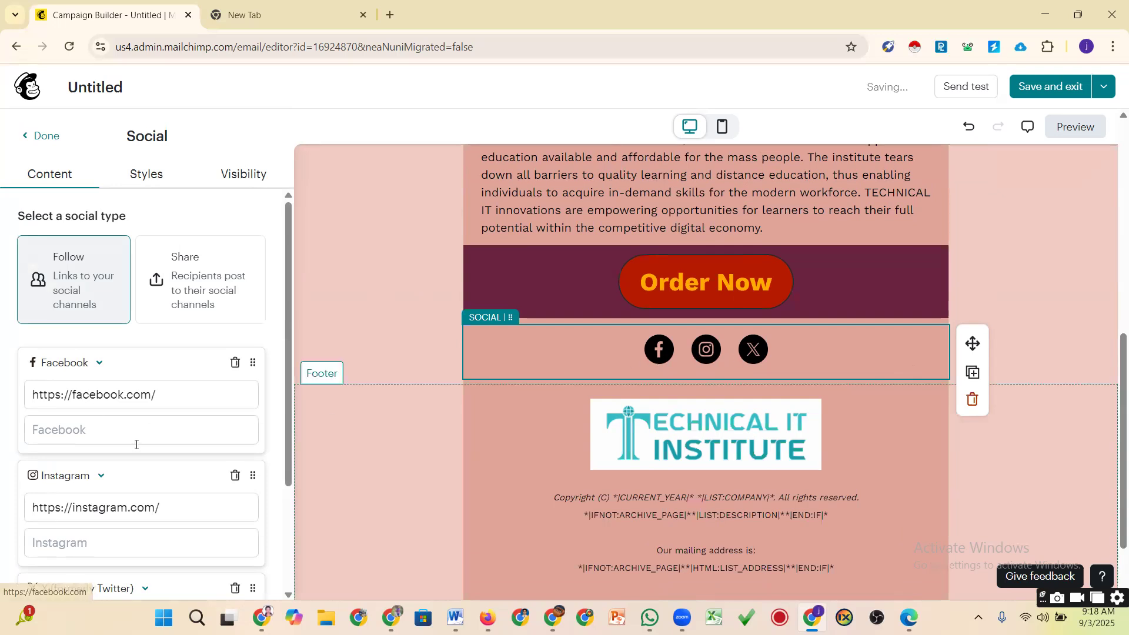
{"action": "scroll", "coordinate": [152, 443], "scroll_direction": "down", "scroll_amount": 1}
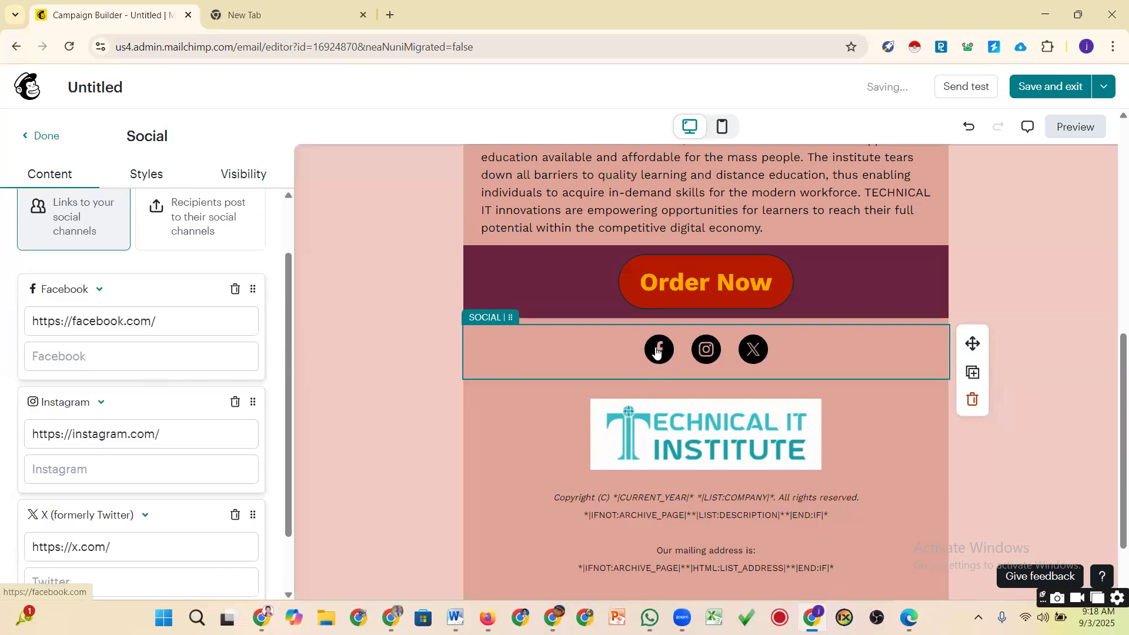
{"action": "left_click", "coordinate": [145, 362]}
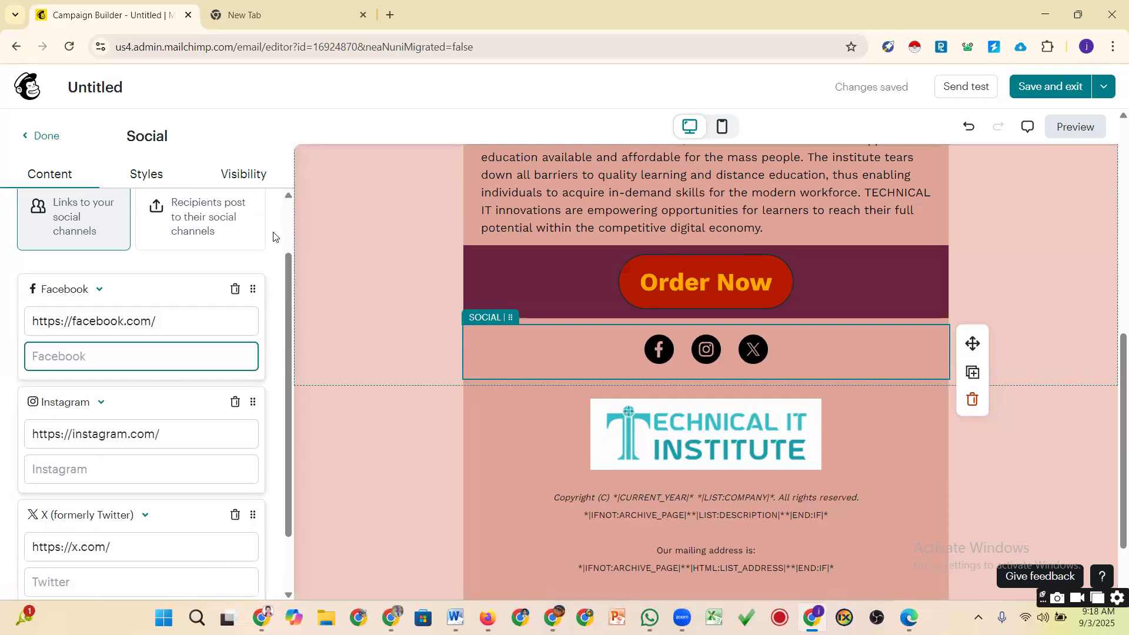
Switch to Firefox, open the account's own Facebook profile in a new tab and copy the profile's web address
{"action": "left_click", "coordinate": [487, 617]}
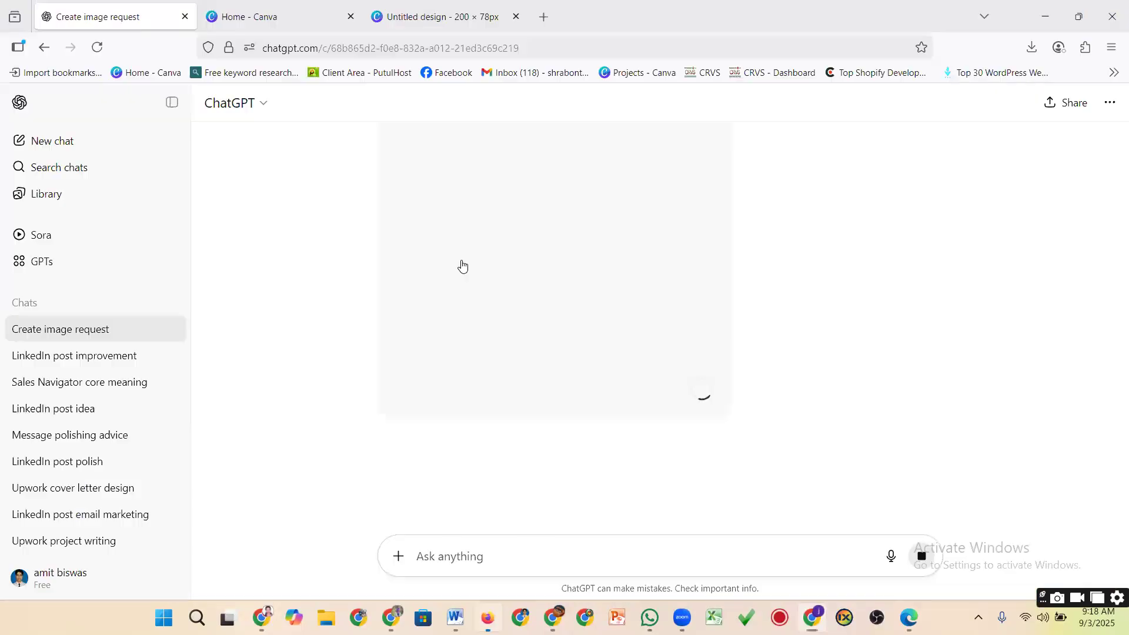
{"action": "left_click", "coordinate": [544, 17]}
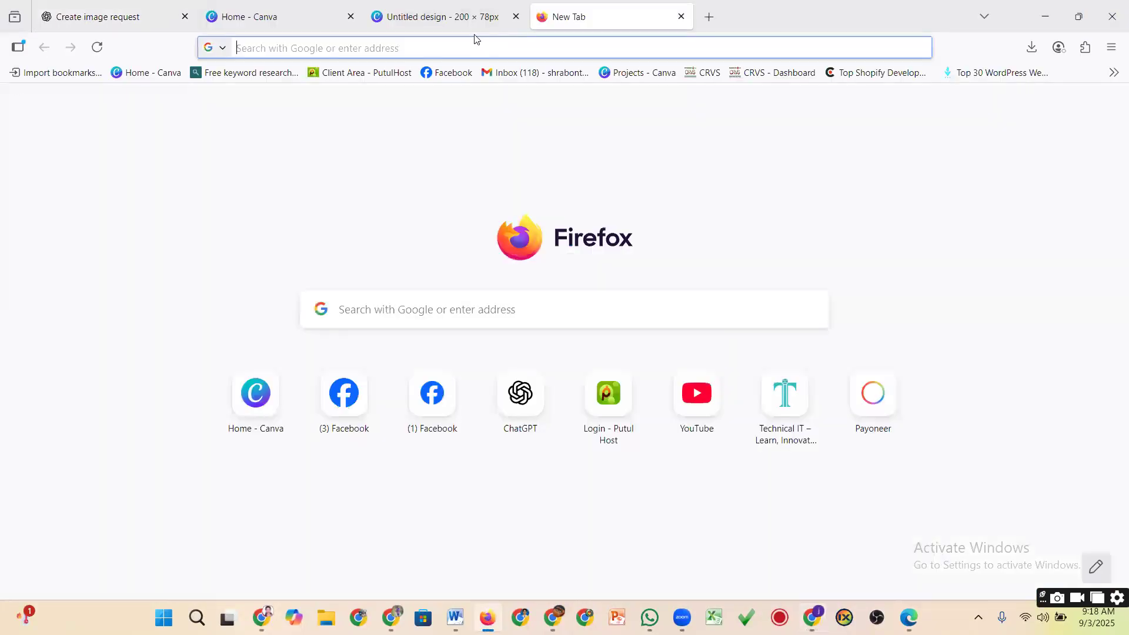
{"action": "left_click", "coordinate": [446, 50]}
{"action": "left_click", "coordinate": [433, 393]}
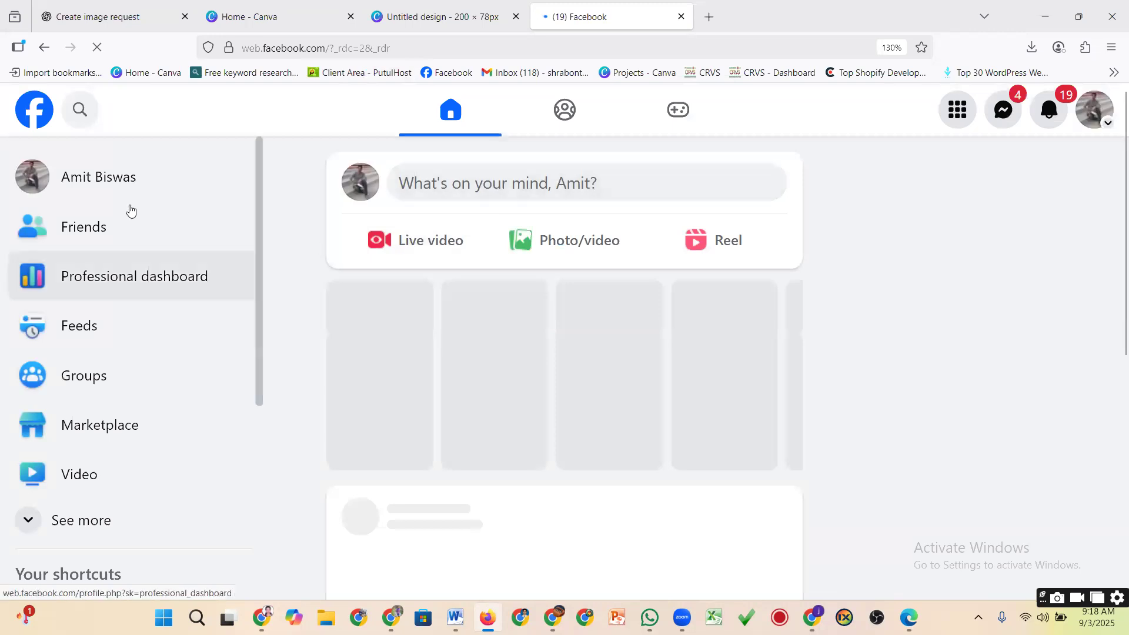
{"action": "left_click", "coordinate": [117, 180]}
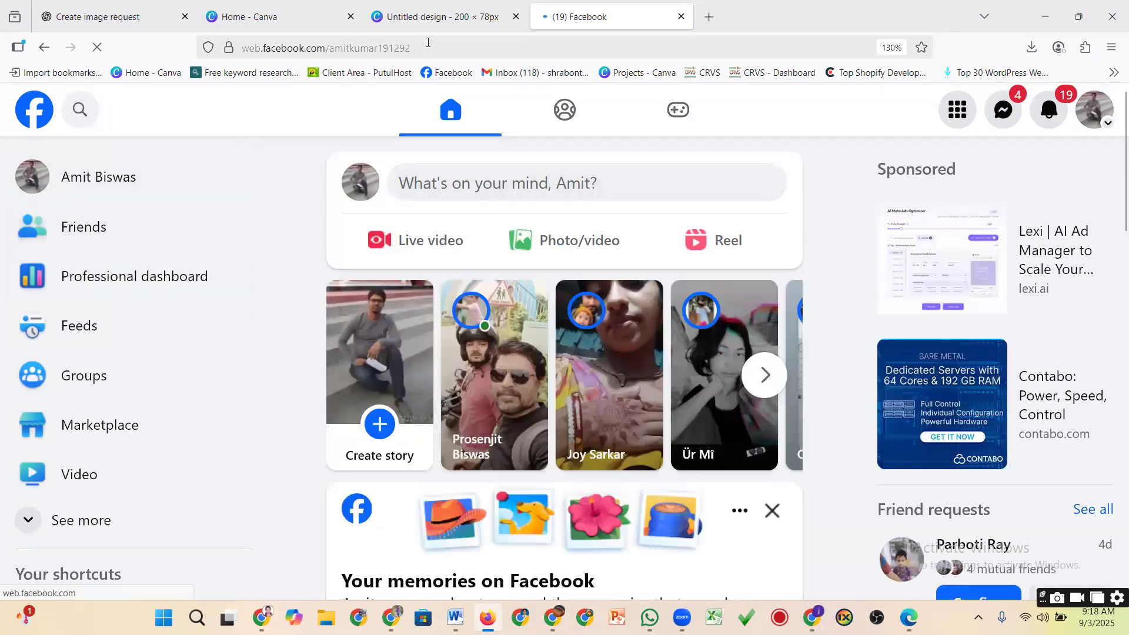
{"action": "left_click", "coordinate": [428, 42]}
{"action": "key", "text": "ctrl+c"}
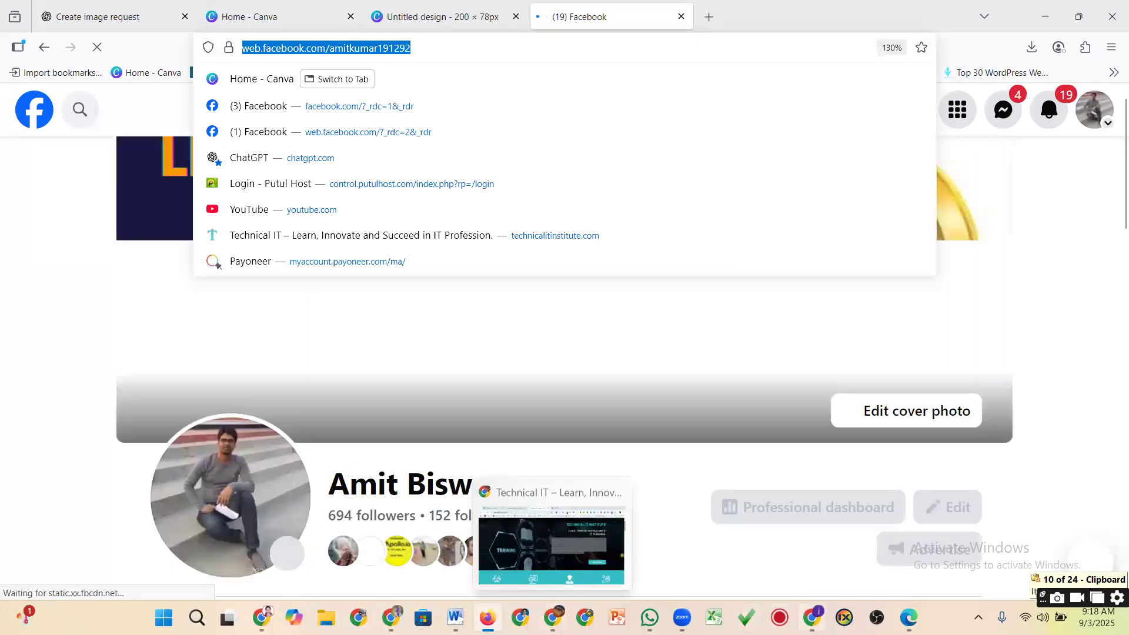
Return to the Mailchimp editor in Chrome and paste the copied profile address into the social block's Facebook label
{"action": "key", "text": "alt+Tab"}
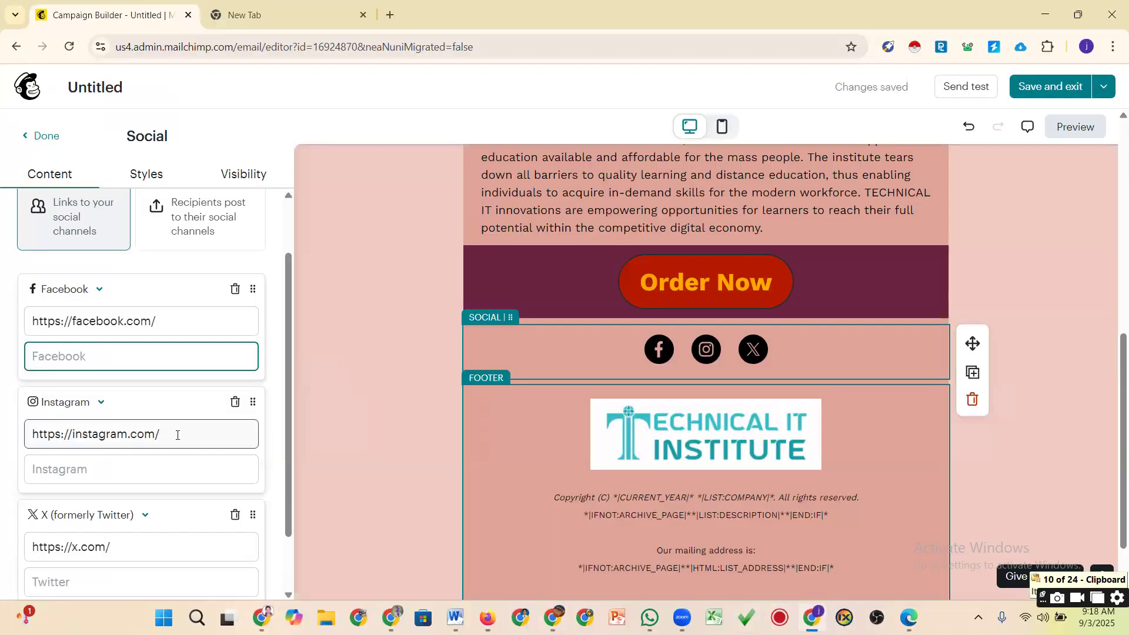
{"action": "left_click", "coordinate": [130, 364]}
{"action": "key", "text": "ctrl+v"}
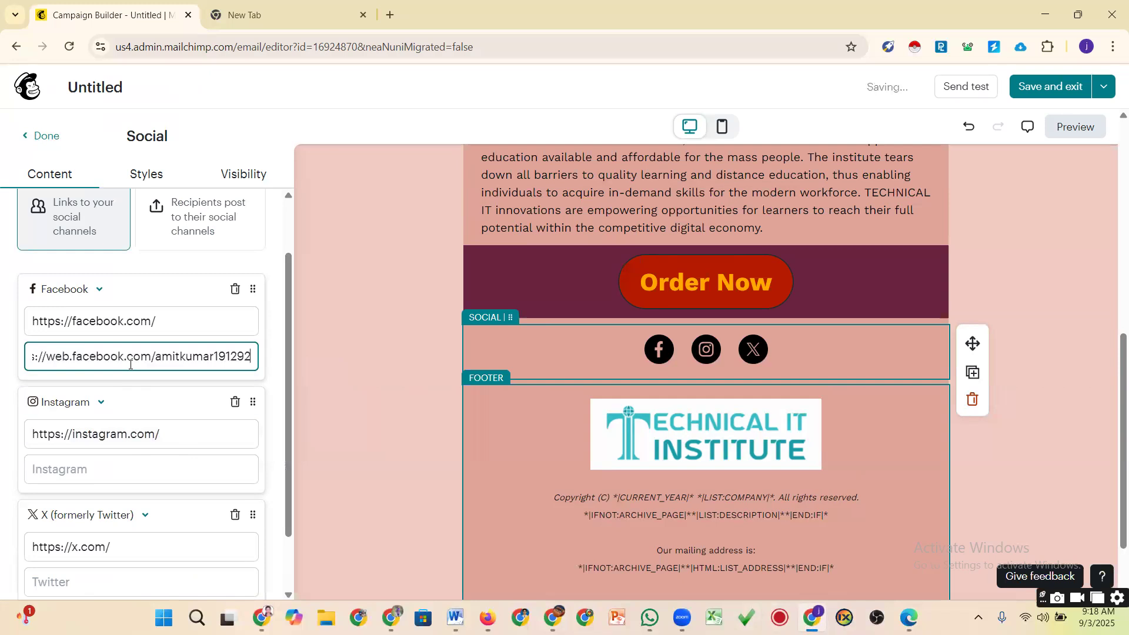
Open the social block's Instagram link address for editing
{"action": "left_click", "coordinate": [139, 435]}
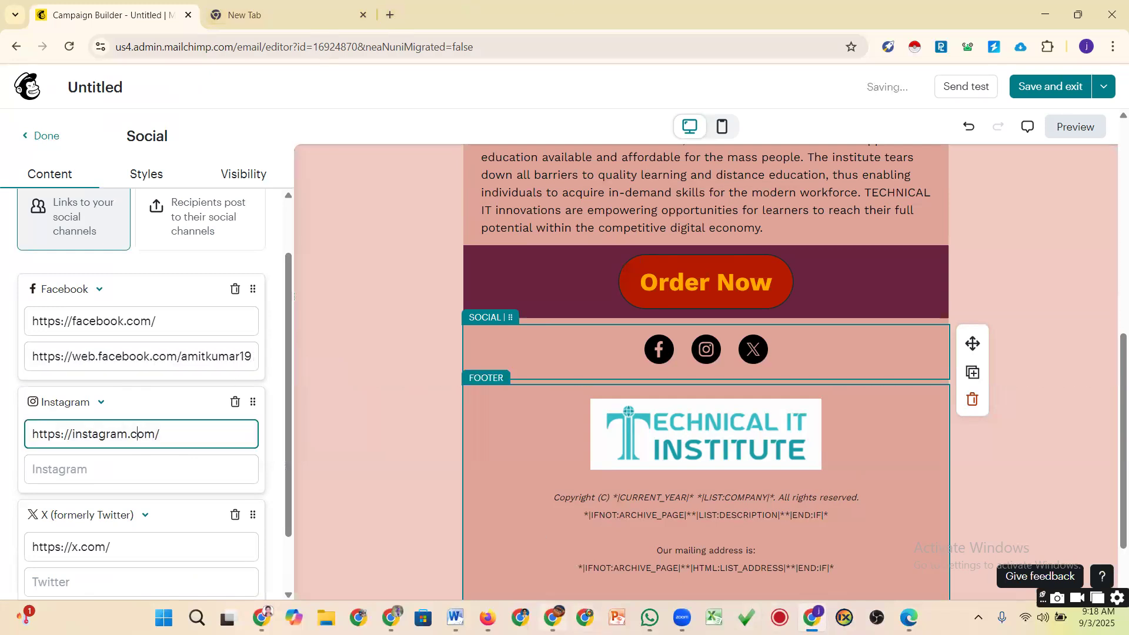
Switch to the other browser window, open the account's own Instagram profile page and copy its web address
{"action": "left_click", "coordinate": [554, 617]}
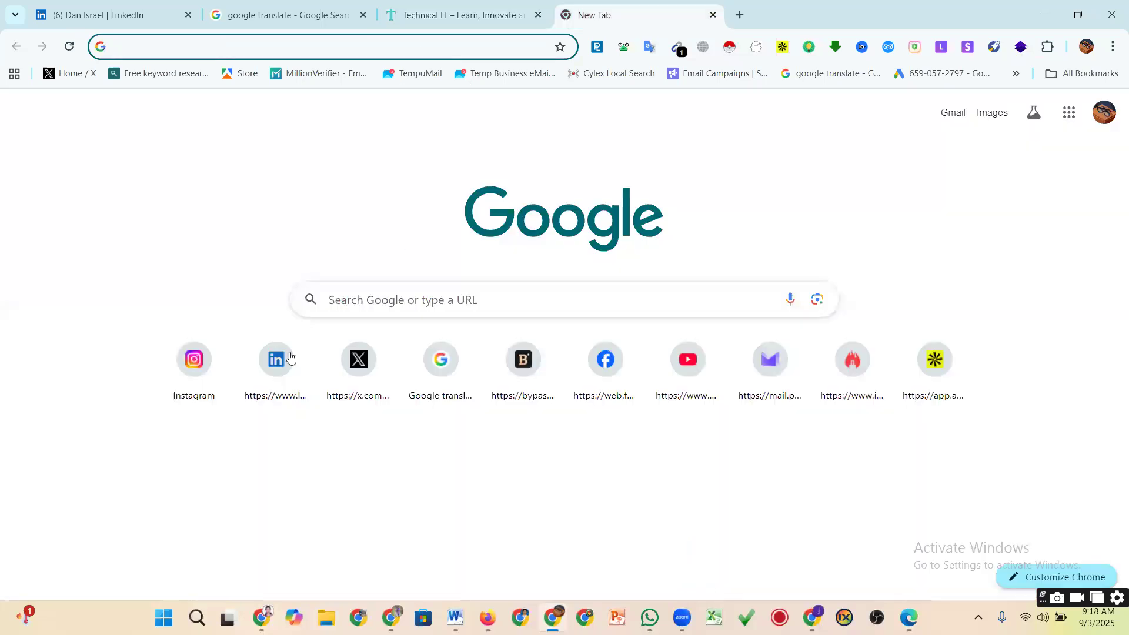
{"action": "left_click", "coordinate": [194, 365]}
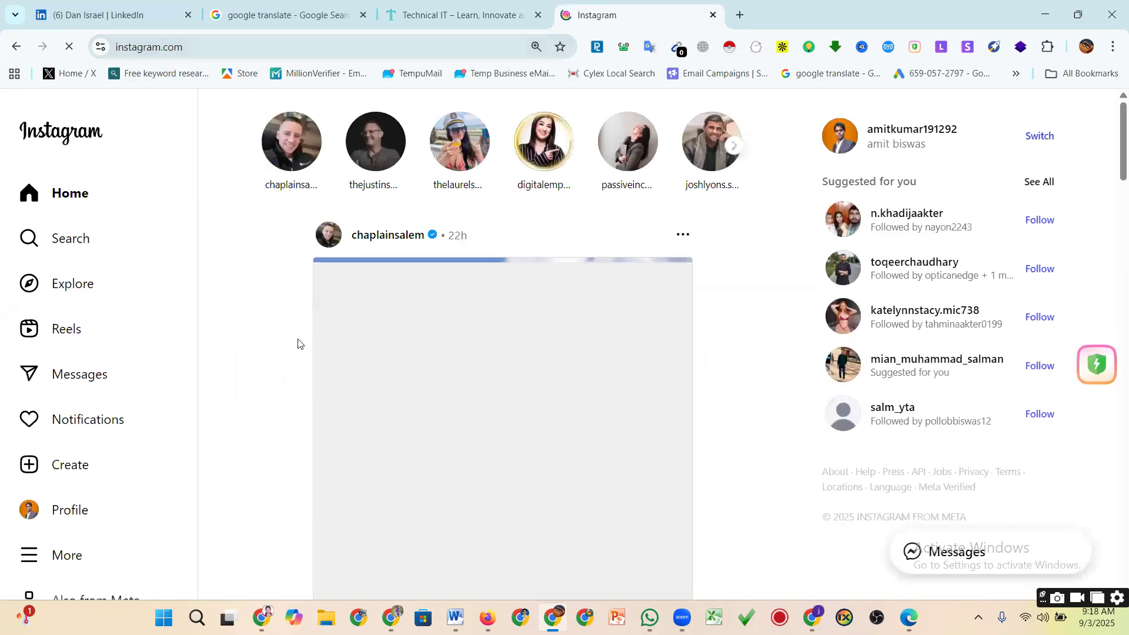
{"action": "left_click", "coordinate": [233, 44]}
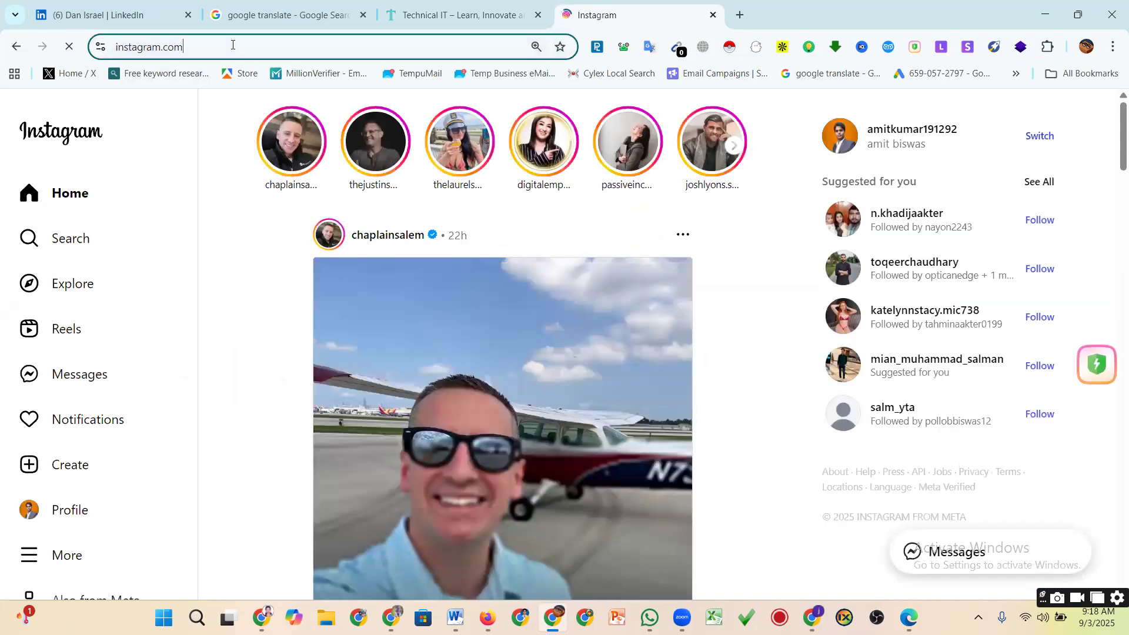
{"action": "left_click", "coordinate": [67, 511]}
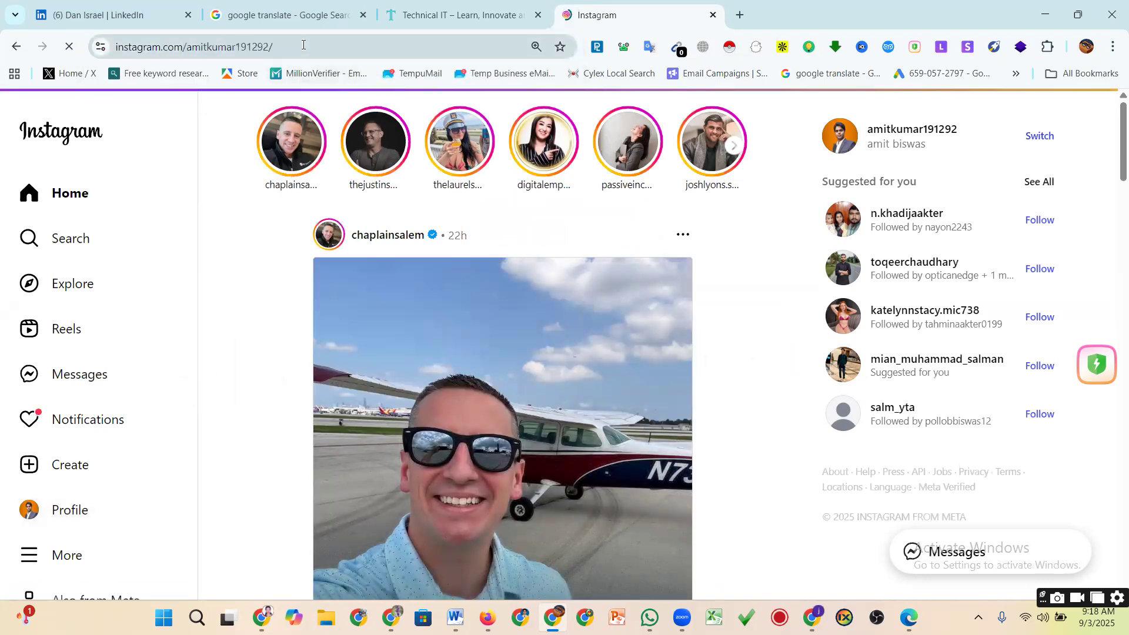
{"action": "left_click", "coordinate": [303, 45]}
{"action": "key", "text": "ctrl+c"}
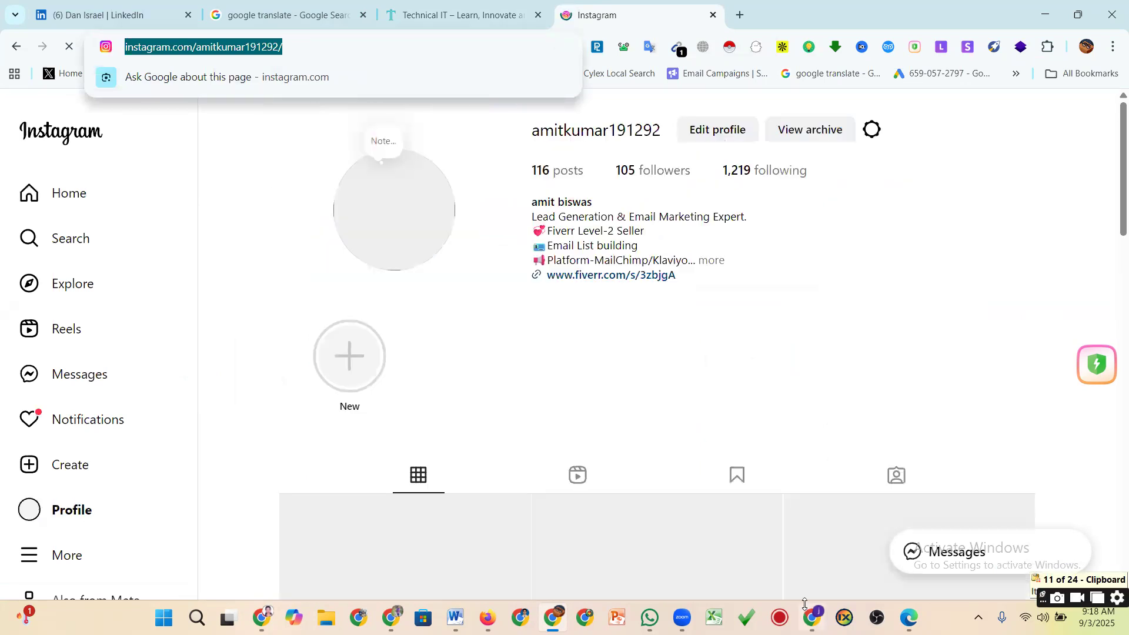
Switch back to the Mailchimp campaign and replace the Social block's Instagram link with the copied profile address
{"action": "left_click", "coordinate": [808, 612]}
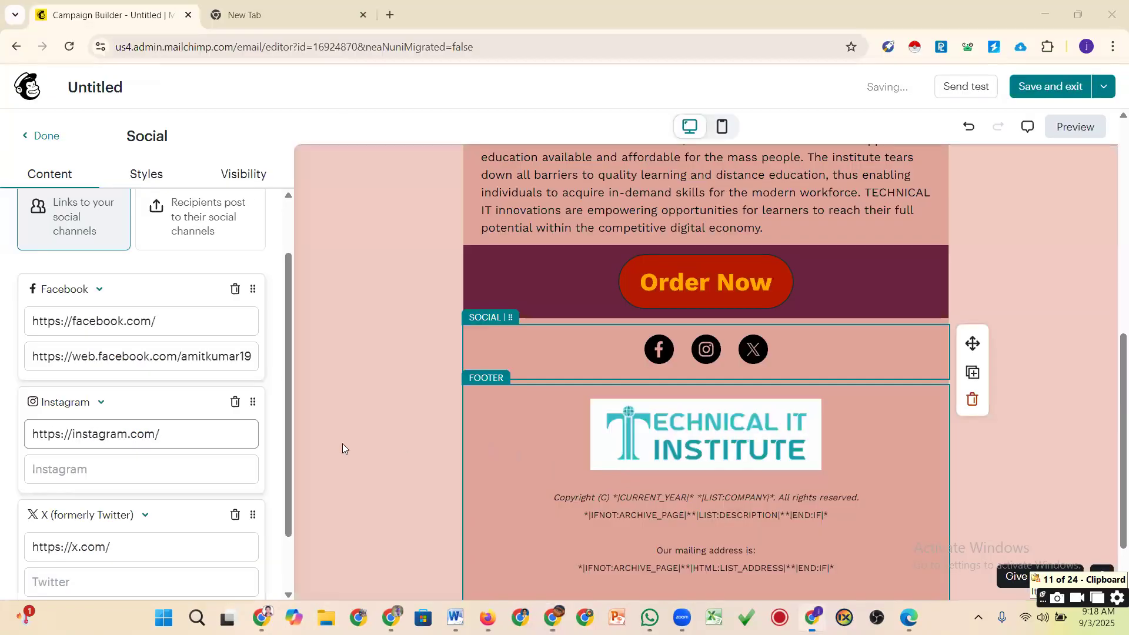
{"action": "left_click_drag", "start_coordinate": [184, 442], "coordinate": [29, 432]}
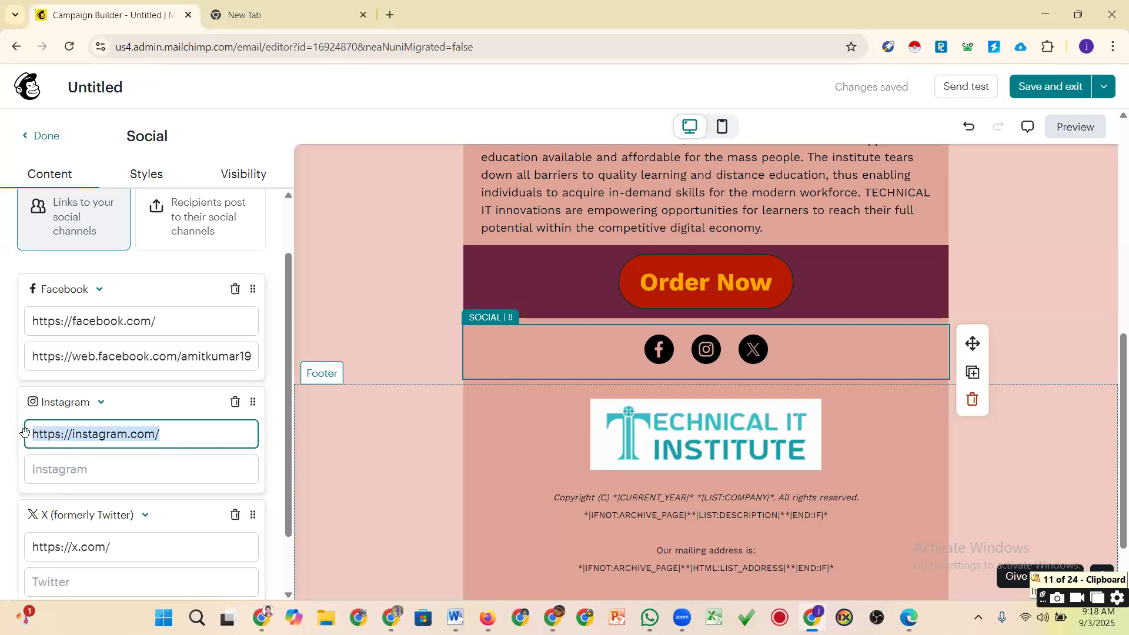
{"action": "key", "text": "ctrl+v"}
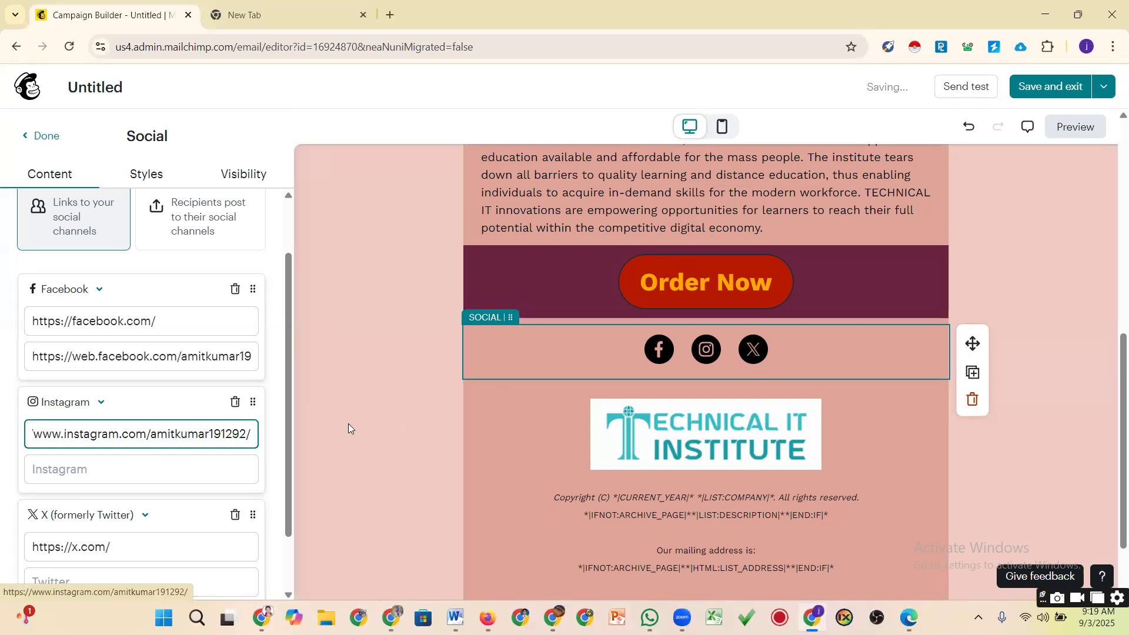
Remove the X (formerly Twitter) link from the Social block and add it back
{"action": "scroll", "coordinate": [310, 411], "scroll_direction": "down", "scroll_amount": 2}
{"action": "scroll", "coordinate": [224, 412], "scroll_direction": "down", "scroll_amount": 1}
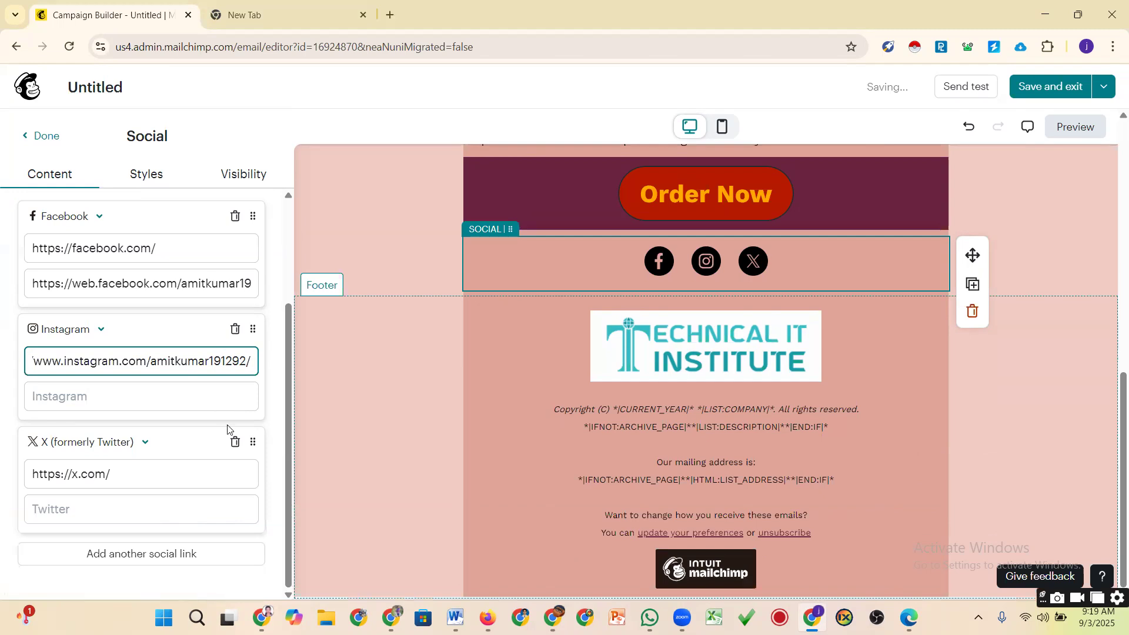
{"action": "left_click", "coordinate": [235, 442]}
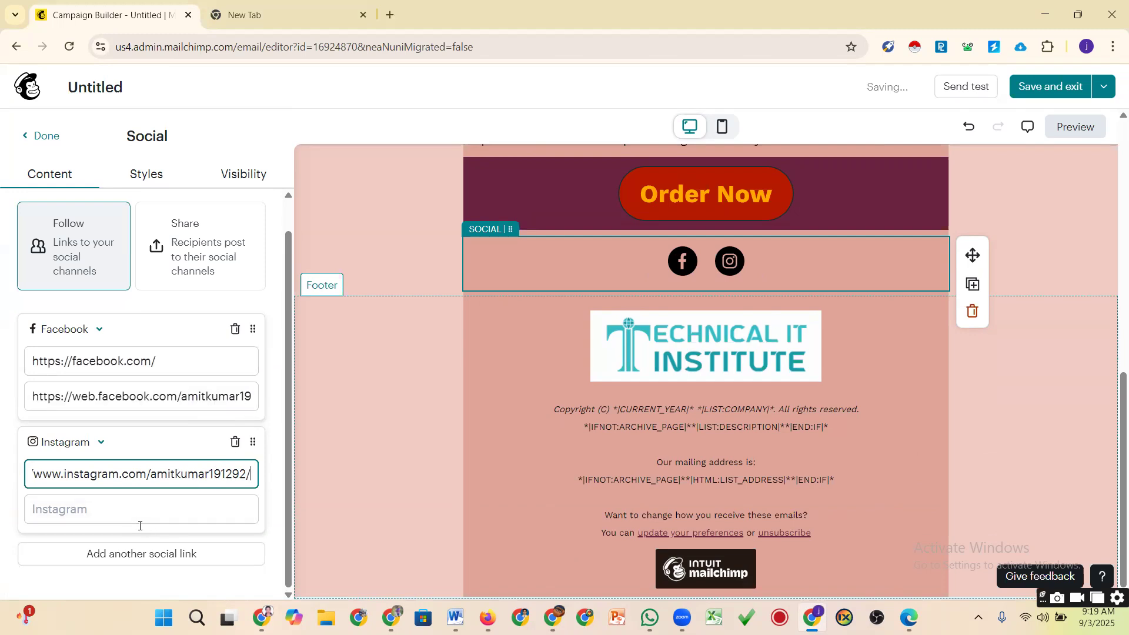
{"action": "left_click", "coordinate": [89, 555]}
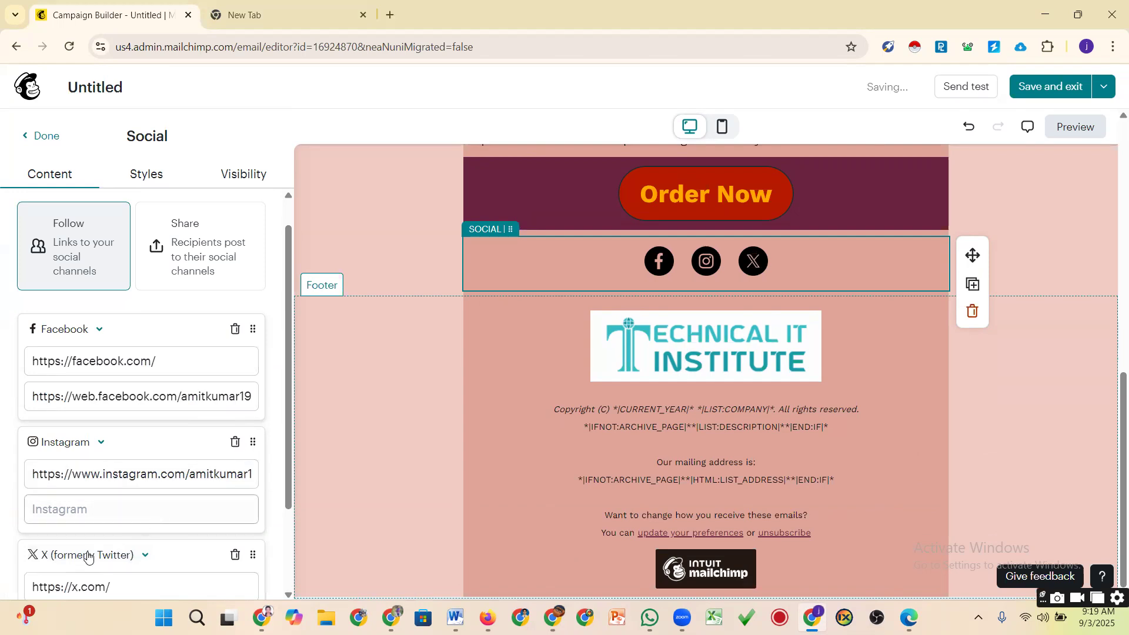
{"action": "scroll", "coordinate": [282, 402], "scroll_direction": "down", "scroll_amount": 2}
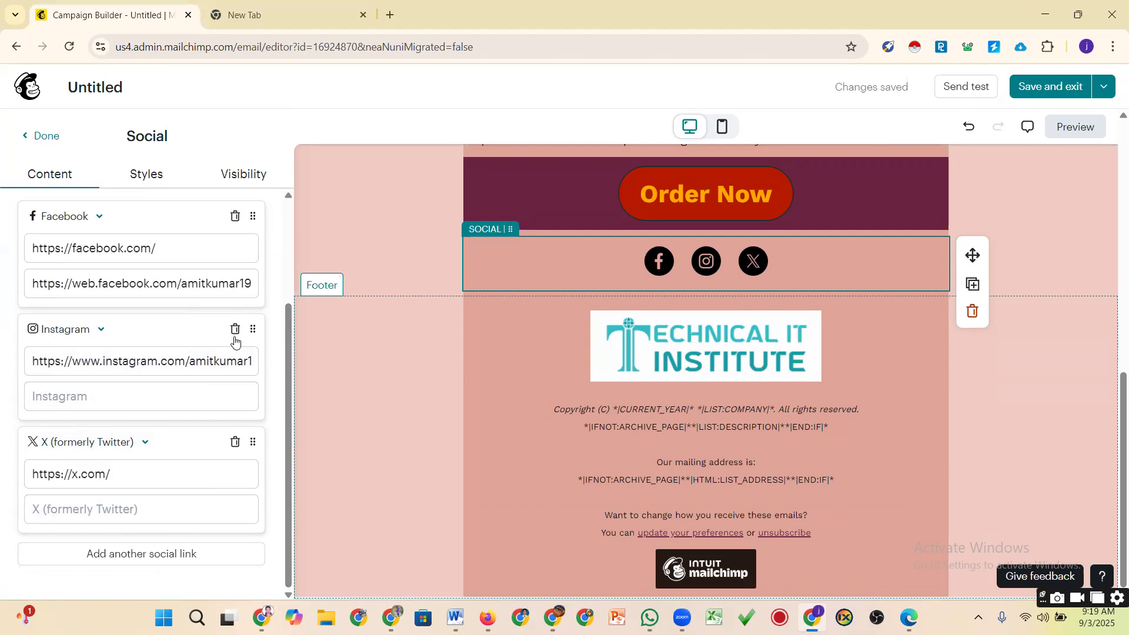
{"action": "left_click", "coordinate": [235, 442]}
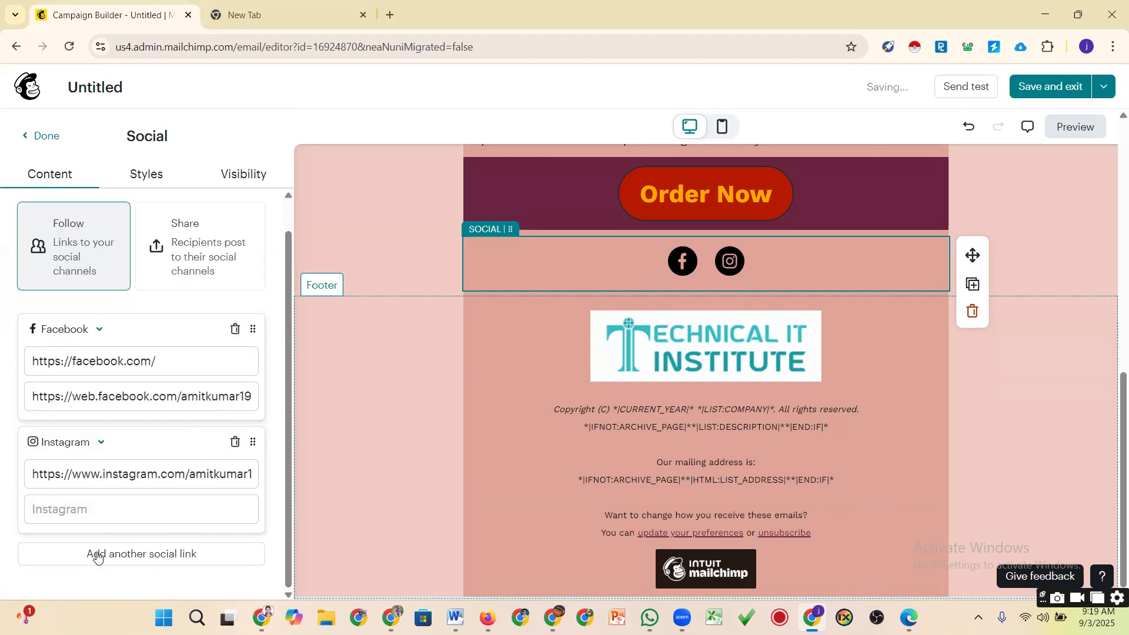
{"action": "left_click", "coordinate": [354, 503]}
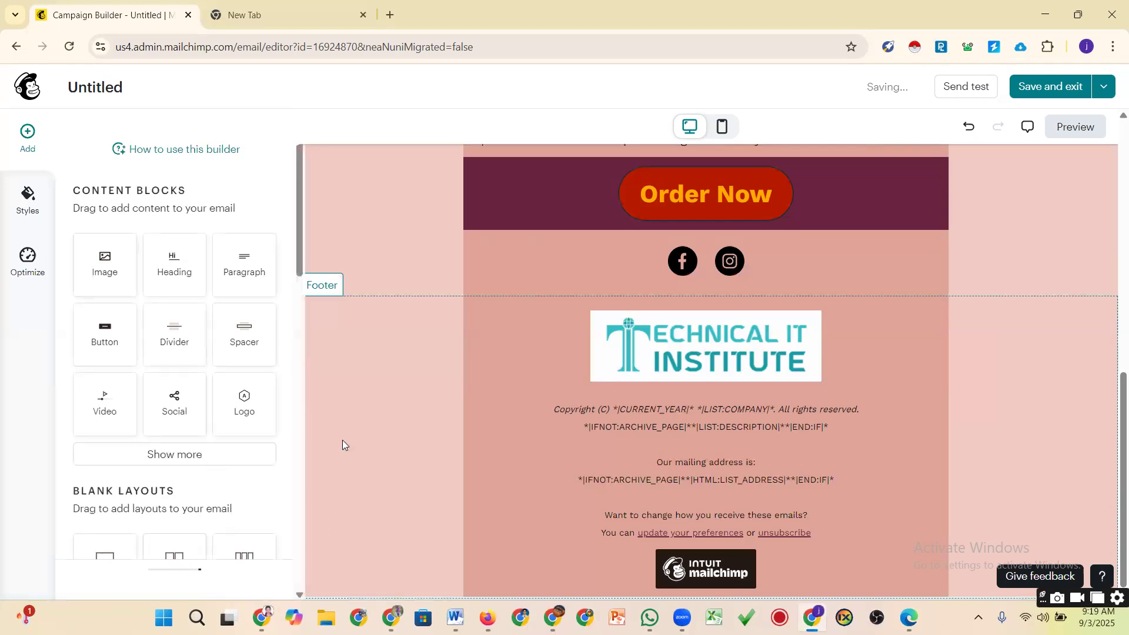
{"action": "left_click", "coordinate": [770, 256]}
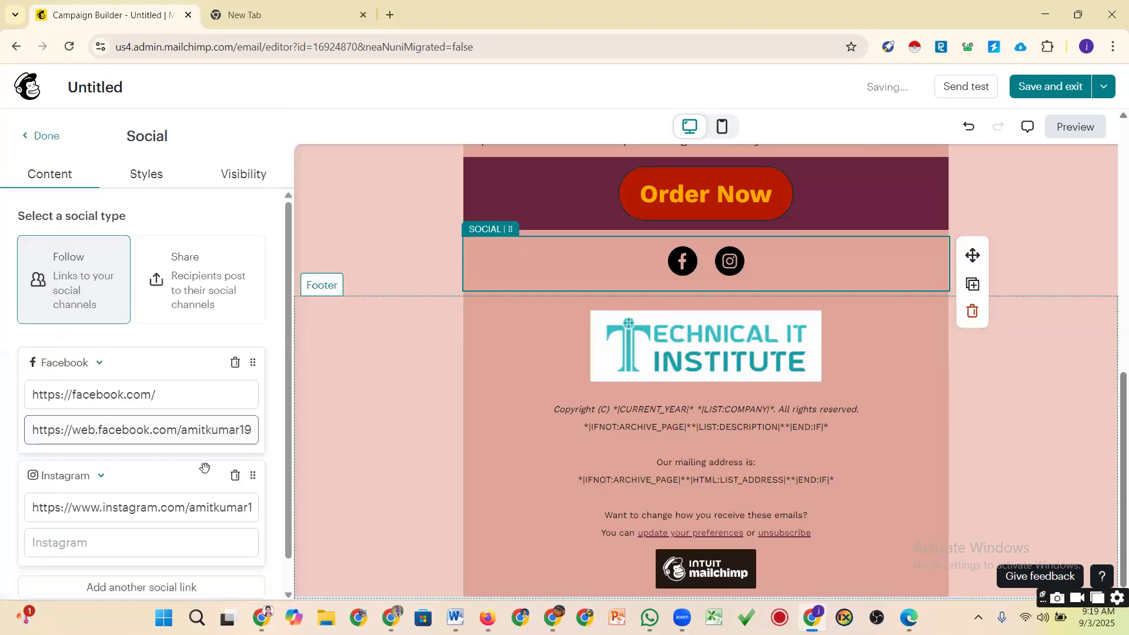
{"action": "scroll", "coordinate": [205, 465], "scroll_direction": "down", "scroll_amount": 1}
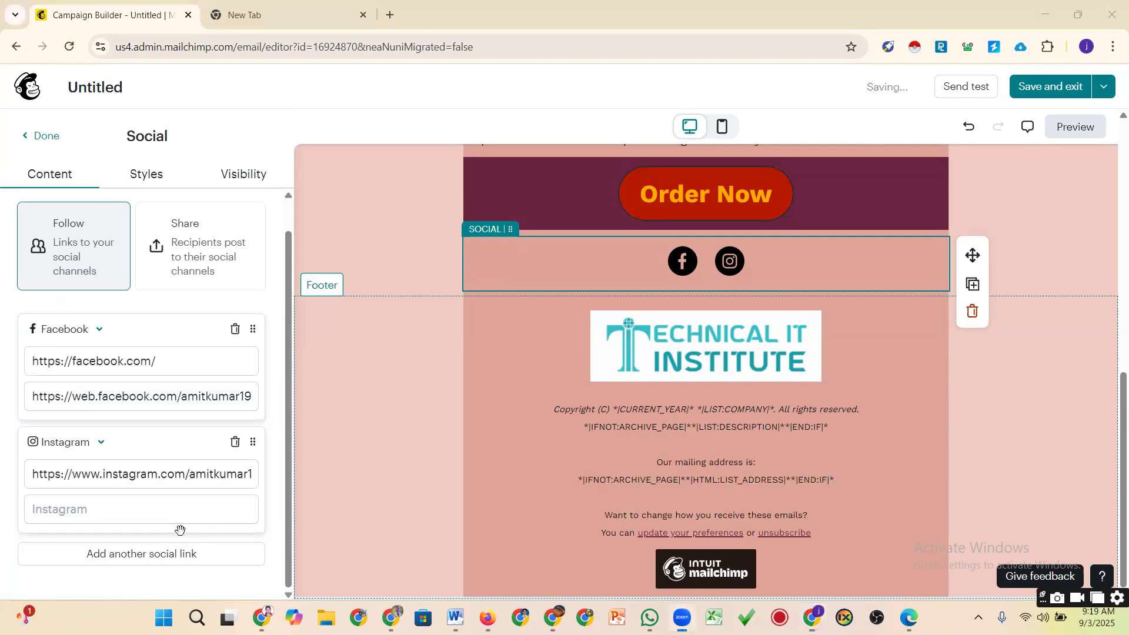
{"action": "left_click", "coordinate": [188, 554]}
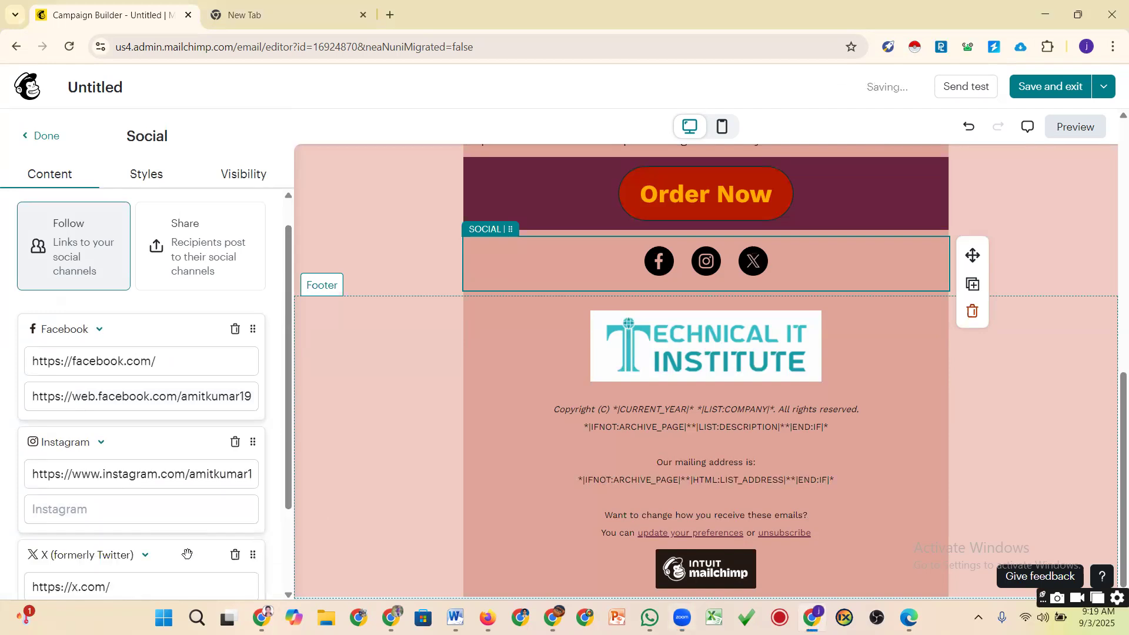
Add three more social links to the Social block: Email, Website and LinkedIn
{"action": "scroll", "coordinate": [200, 527], "scroll_direction": "down", "scroll_amount": 2}
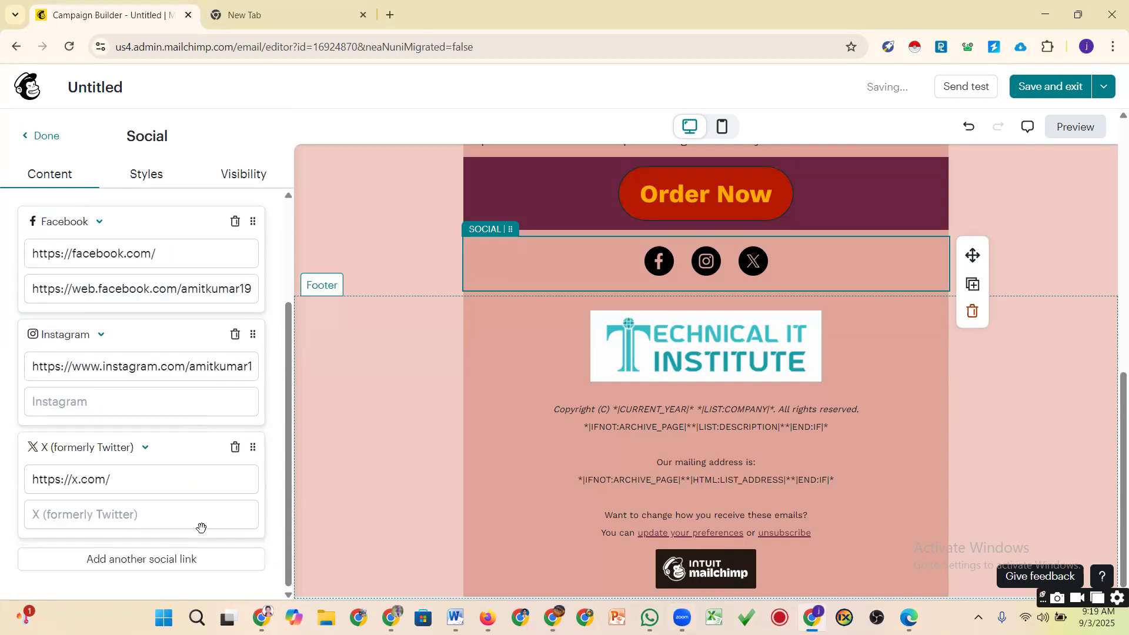
{"action": "left_click", "coordinate": [157, 555]}
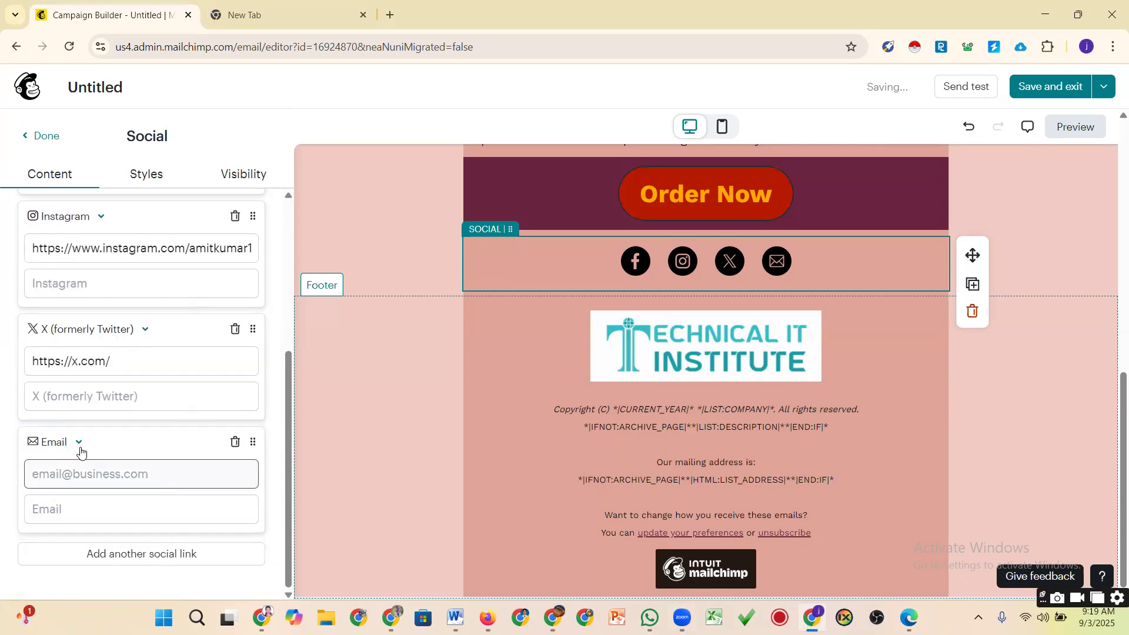
{"action": "left_click", "coordinate": [156, 555]}
{"action": "left_click", "coordinate": [156, 555]}
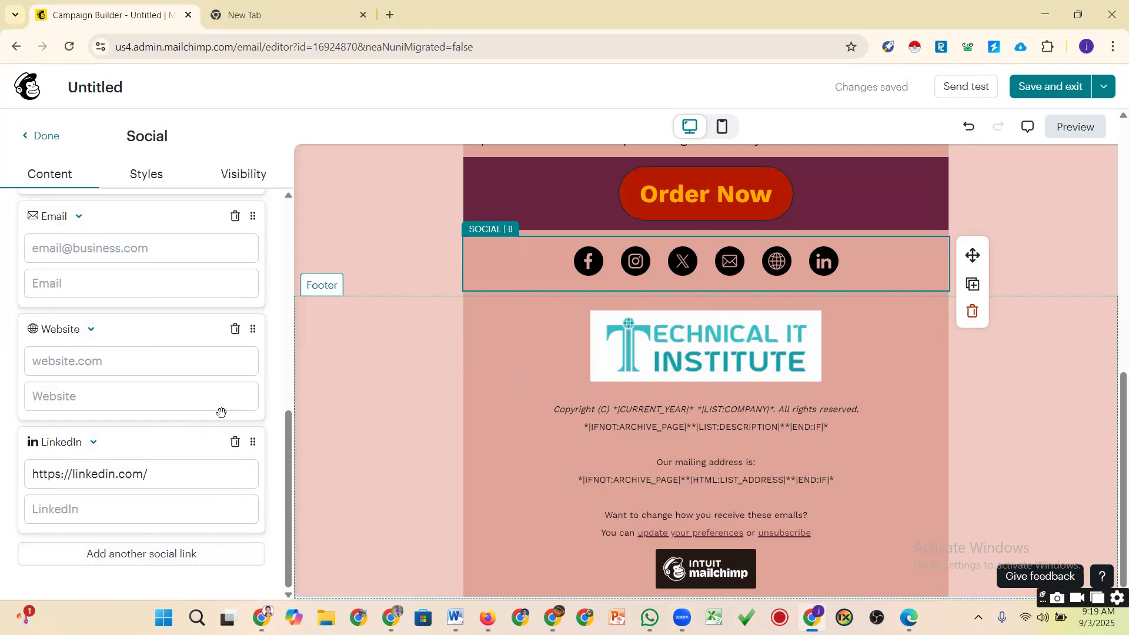
Remove the Email and X (formerly Twitter) links from the Social block
{"action": "scroll", "coordinate": [223, 406], "scroll_direction": "up", "scroll_amount": 1}
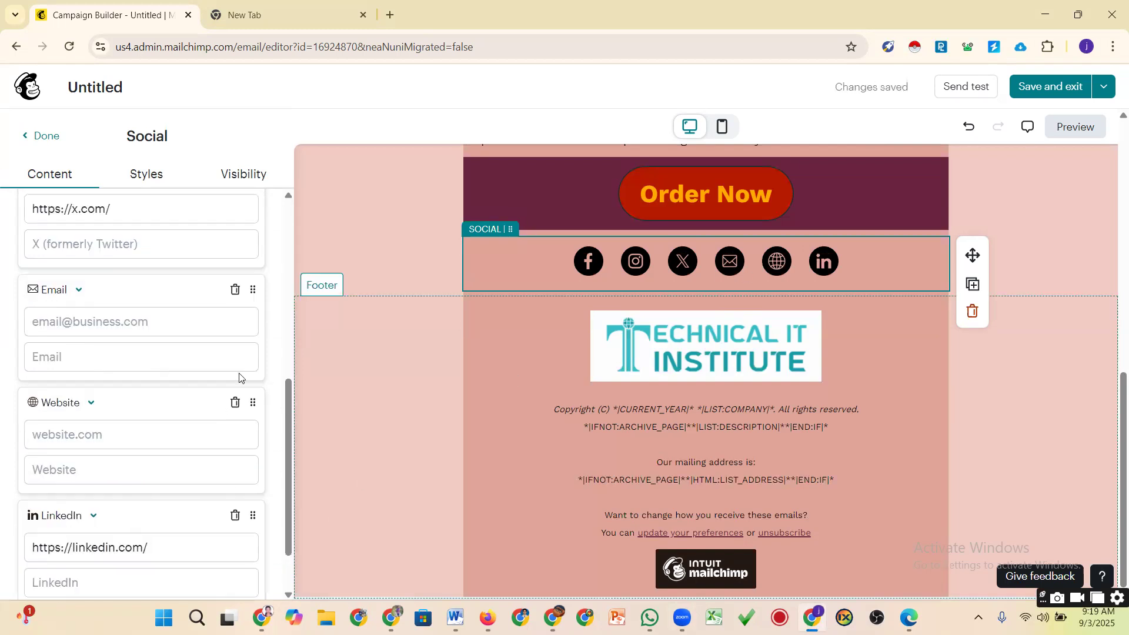
{"action": "left_click", "coordinate": [234, 289]}
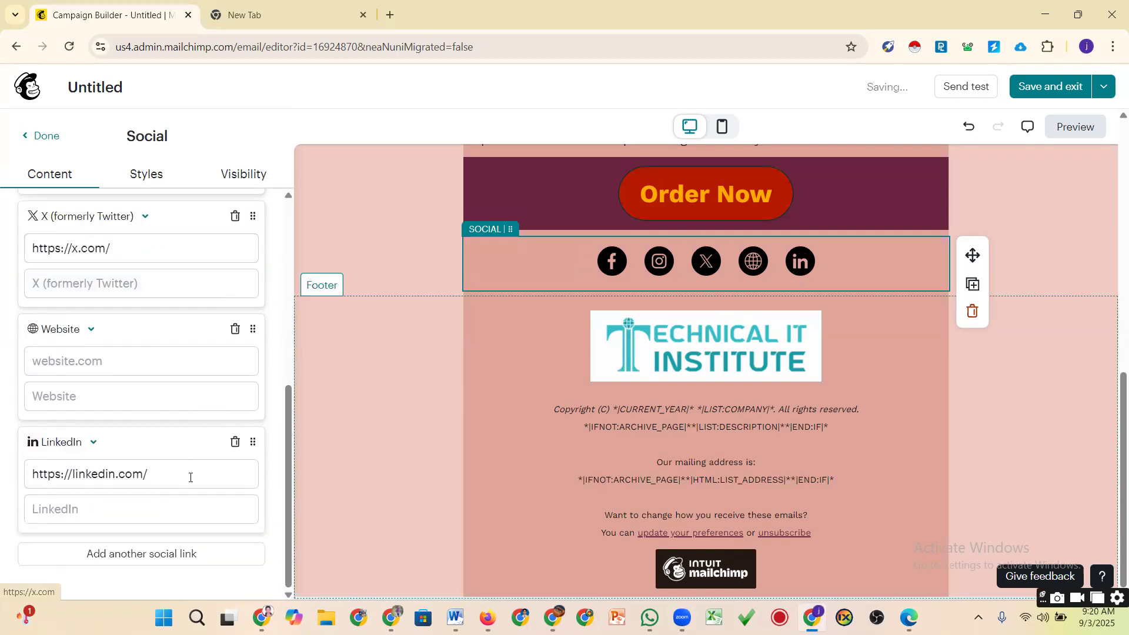
{"action": "scroll", "coordinate": [200, 423], "scroll_direction": "up", "scroll_amount": 2}
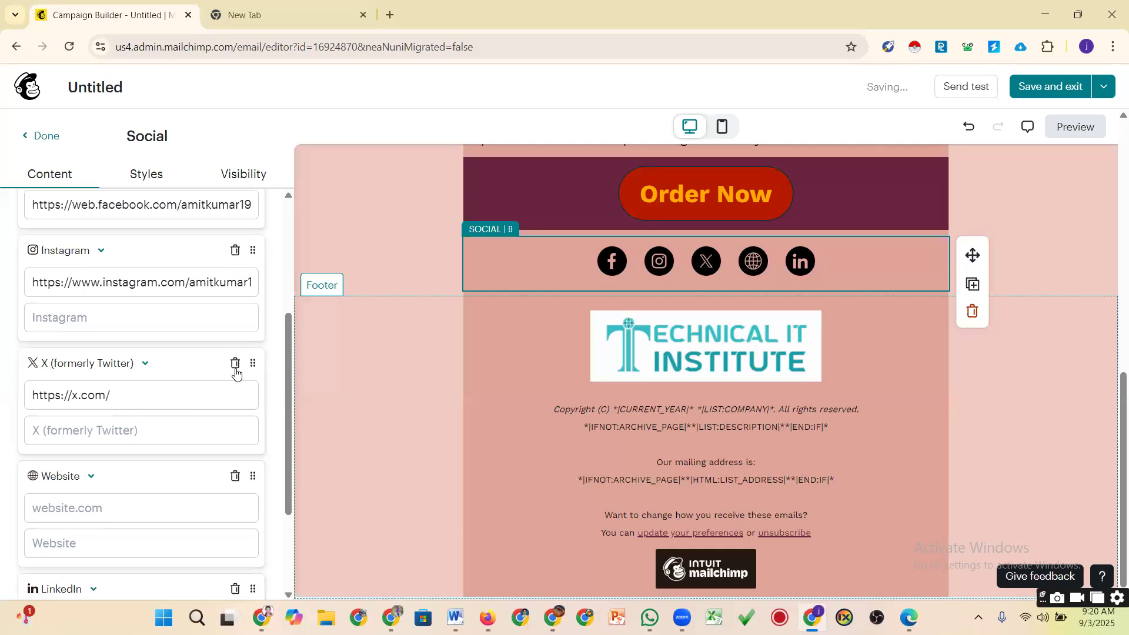
{"action": "left_click", "coordinate": [235, 367]}
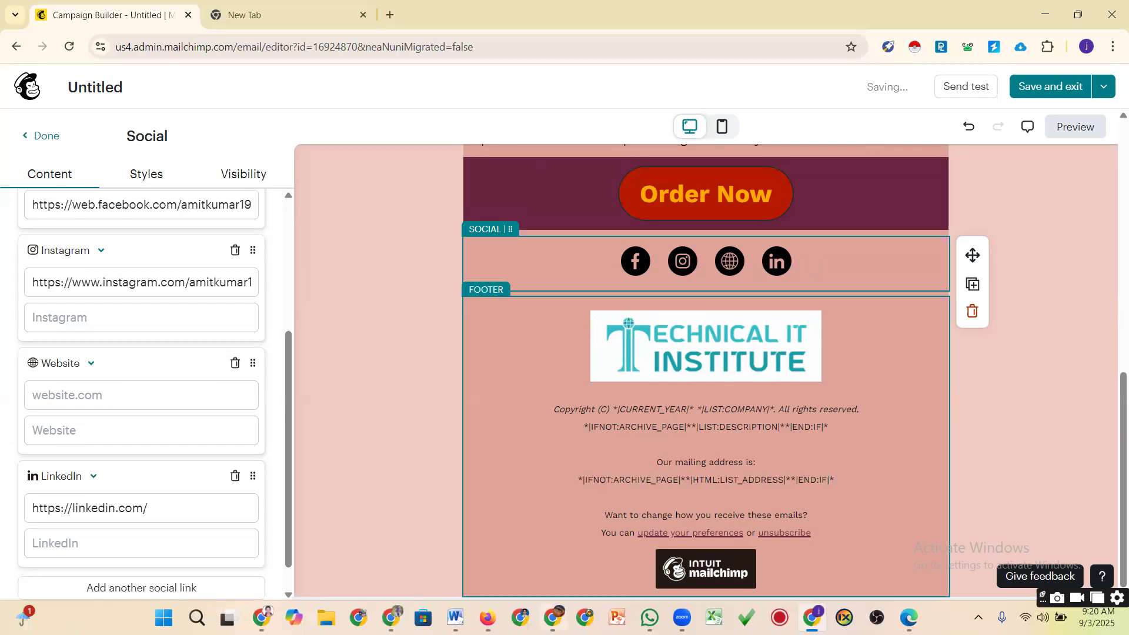
{"action": "mouse_move", "coordinate": [552, 617]}
{"action": "left_click", "coordinate": [550, 538]}
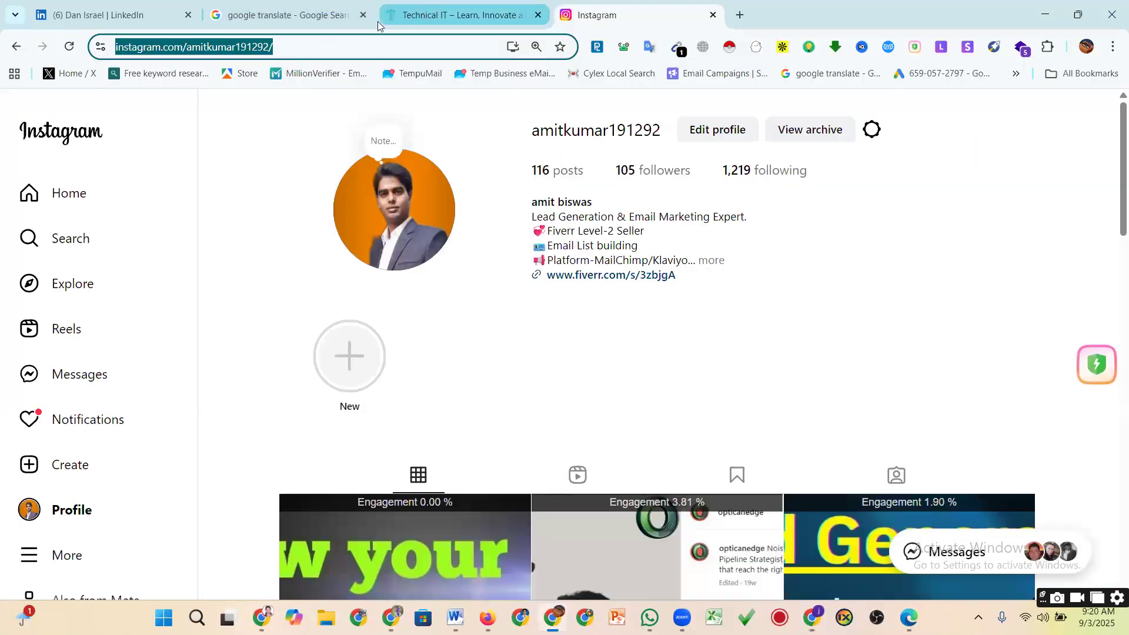
{"action": "left_click", "coordinate": [447, 14]}
{"action": "key", "text": "ctrl+c"}
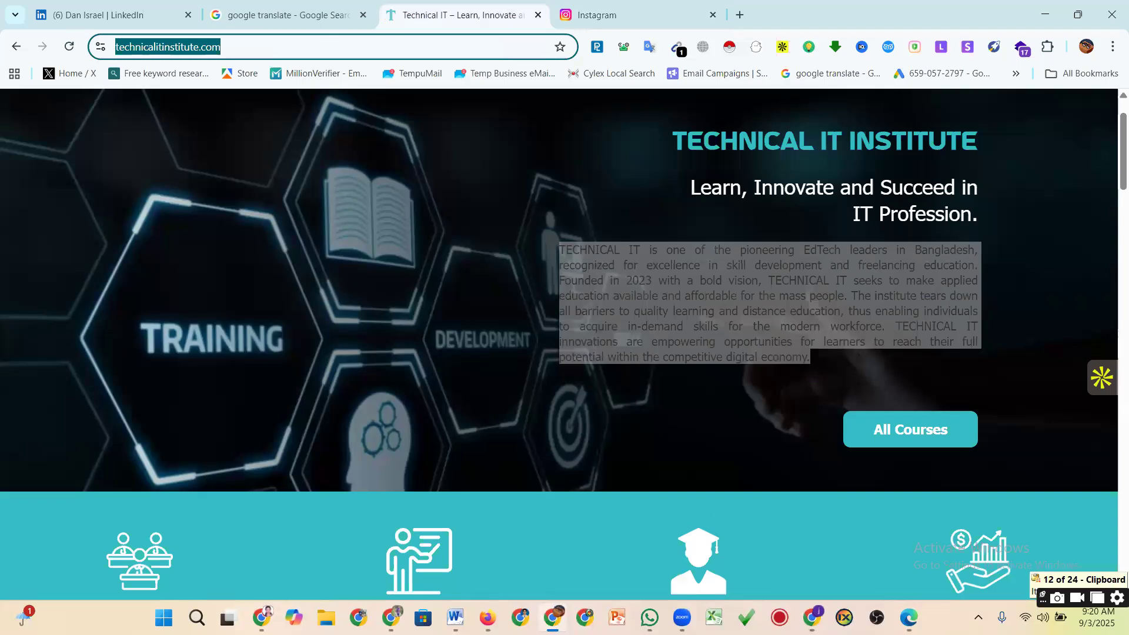
{"action": "key", "text": "alt+Tab"}
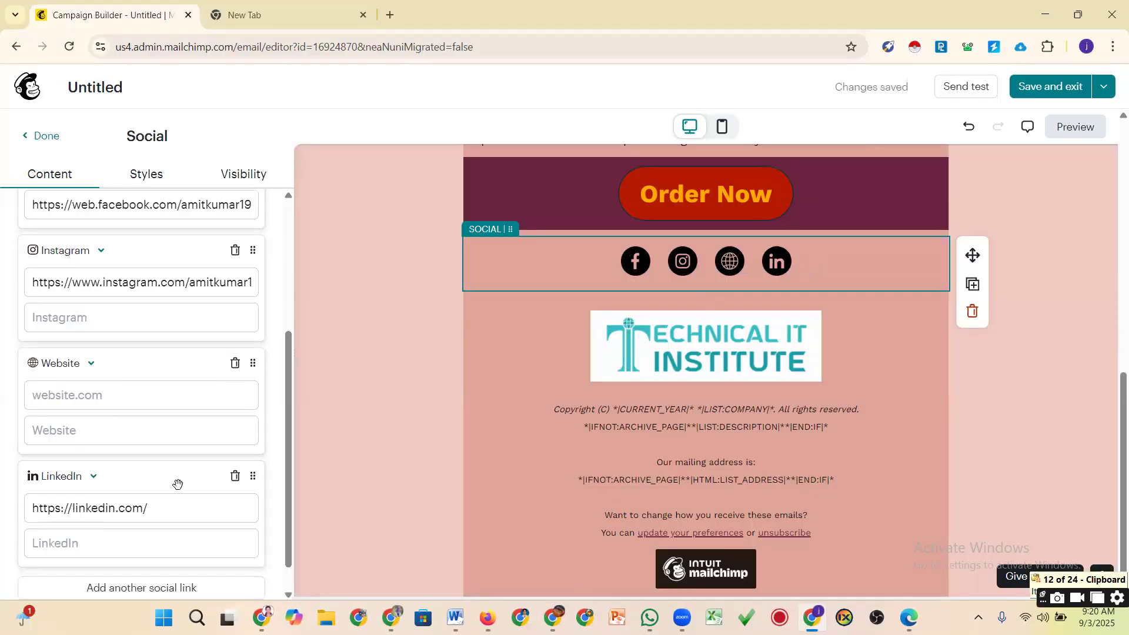
{"action": "left_click", "coordinate": [126, 397]}
{"action": "key", "text": "ctrl+v"}
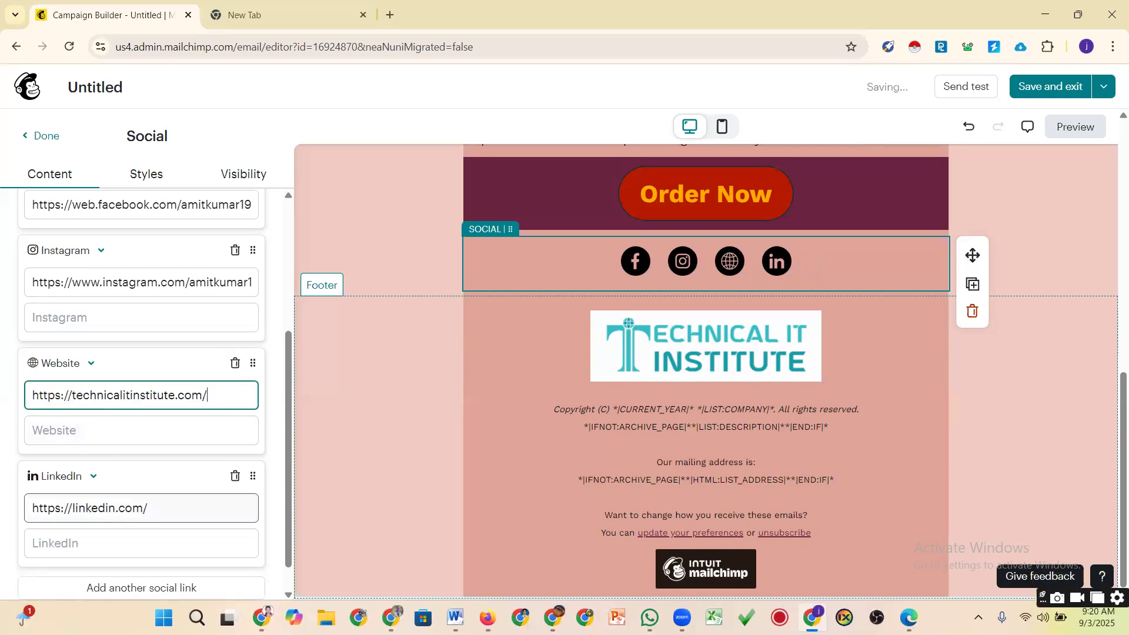
Remove the LinkedIn link from the Social block and leave the block's settings
{"action": "left_click", "coordinate": [114, 509]}
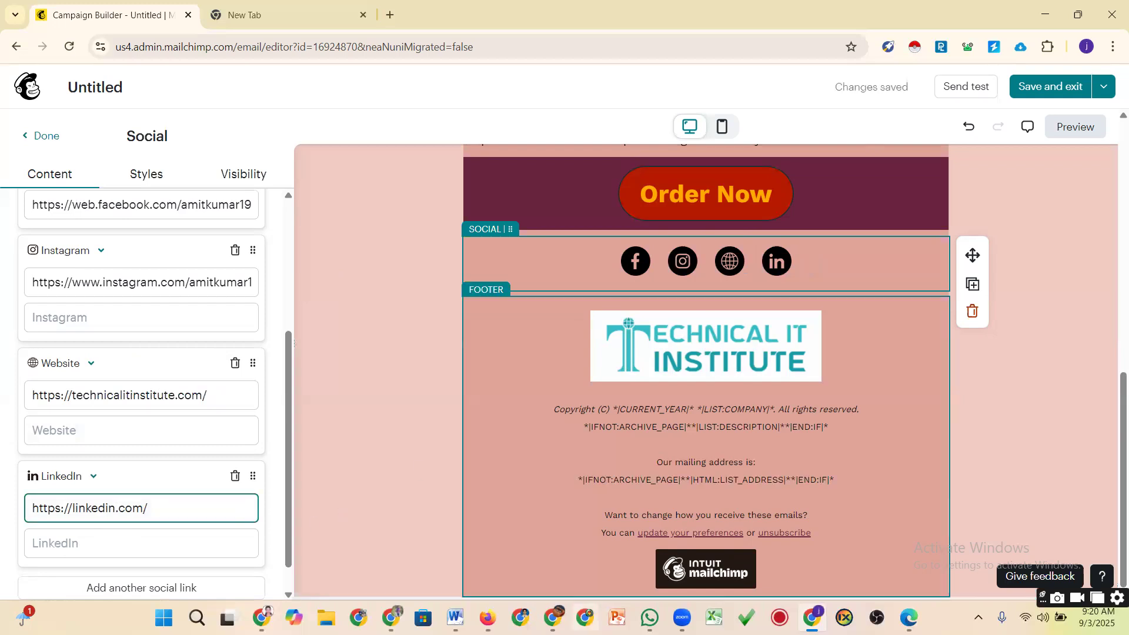
{"action": "mouse_move", "coordinate": [553, 617]}
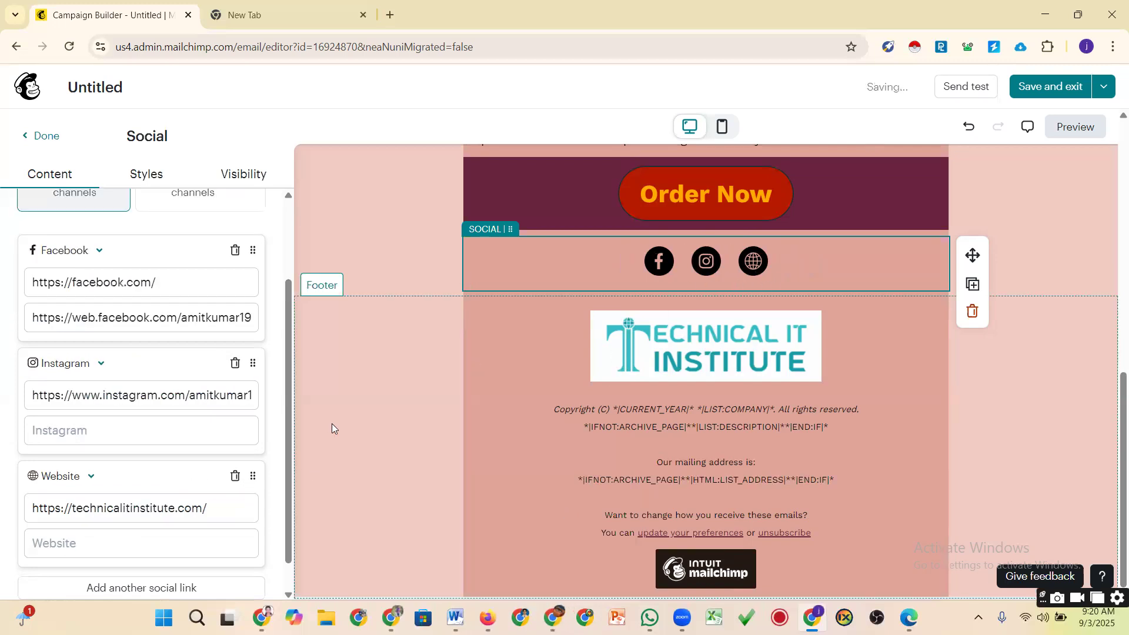
{"action": "left_click", "coordinate": [398, 371]}
Change the Social block's icon color style to Color Icons
{"action": "left_click", "coordinate": [536, 254]}
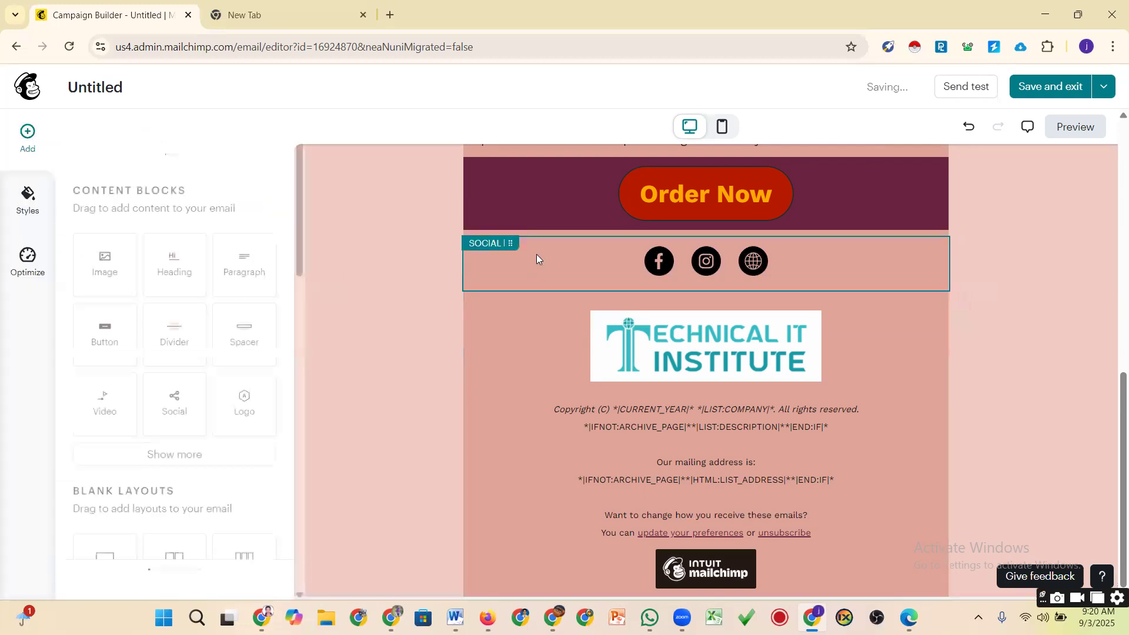
{"action": "left_click", "coordinate": [148, 175]}
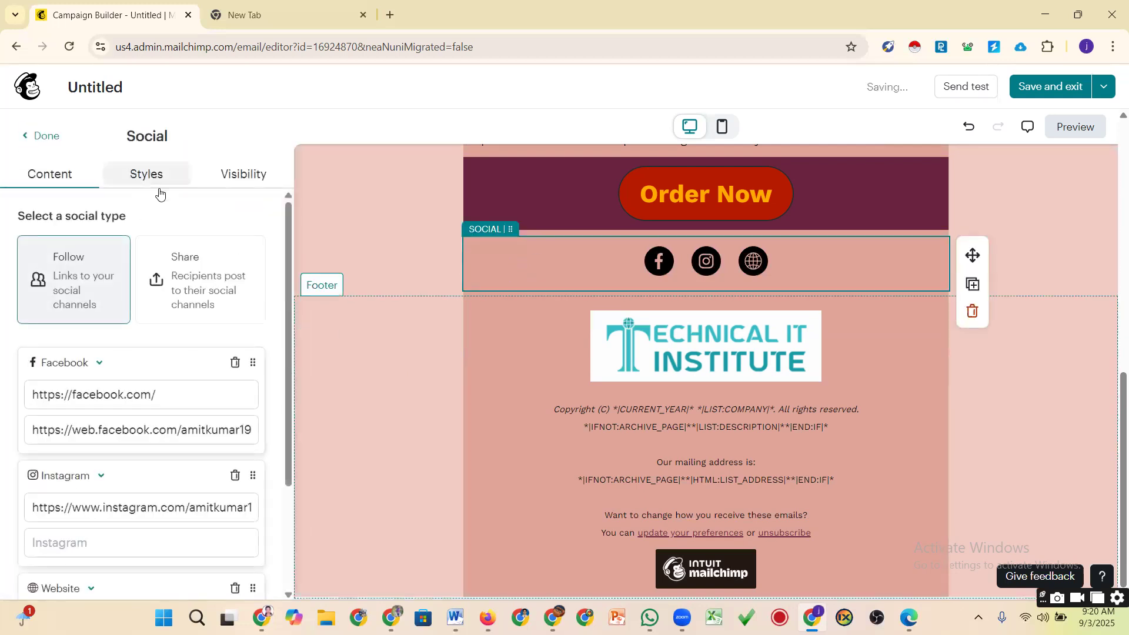
{"action": "scroll", "coordinate": [156, 418], "scroll_direction": "down", "scroll_amount": 2}
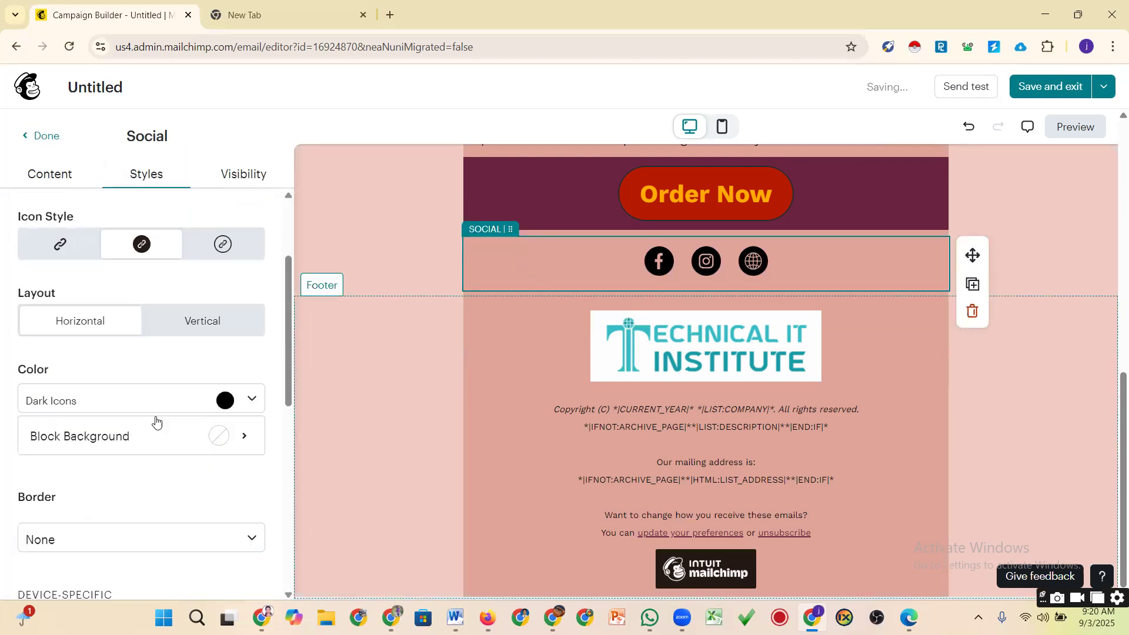
{"action": "left_click", "coordinate": [228, 406]}
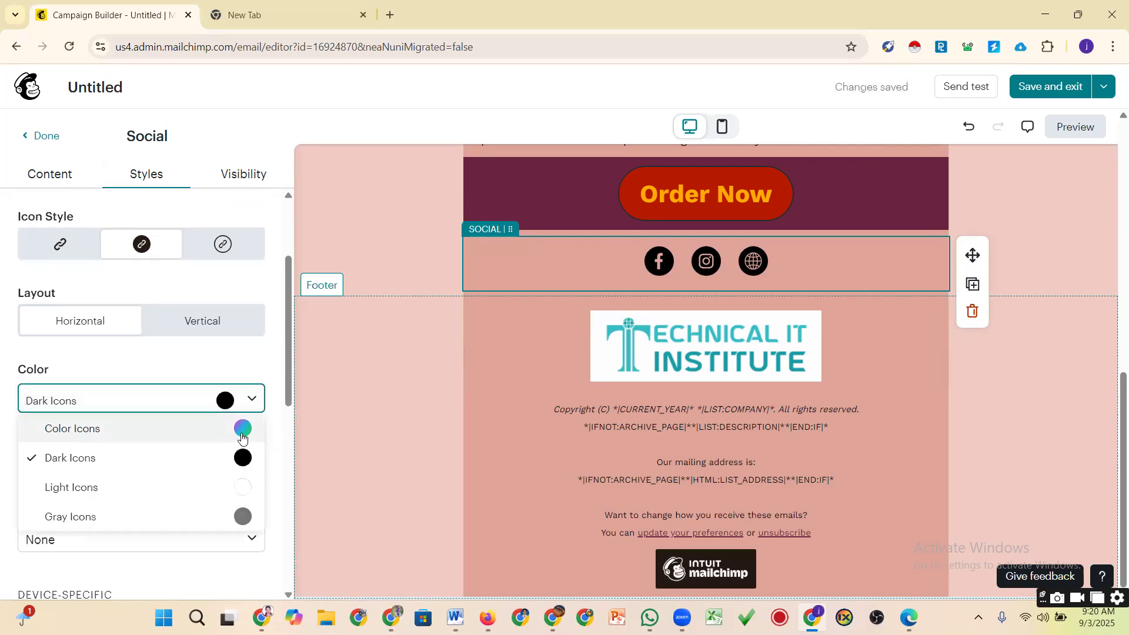
{"action": "left_click", "coordinate": [242, 435]}
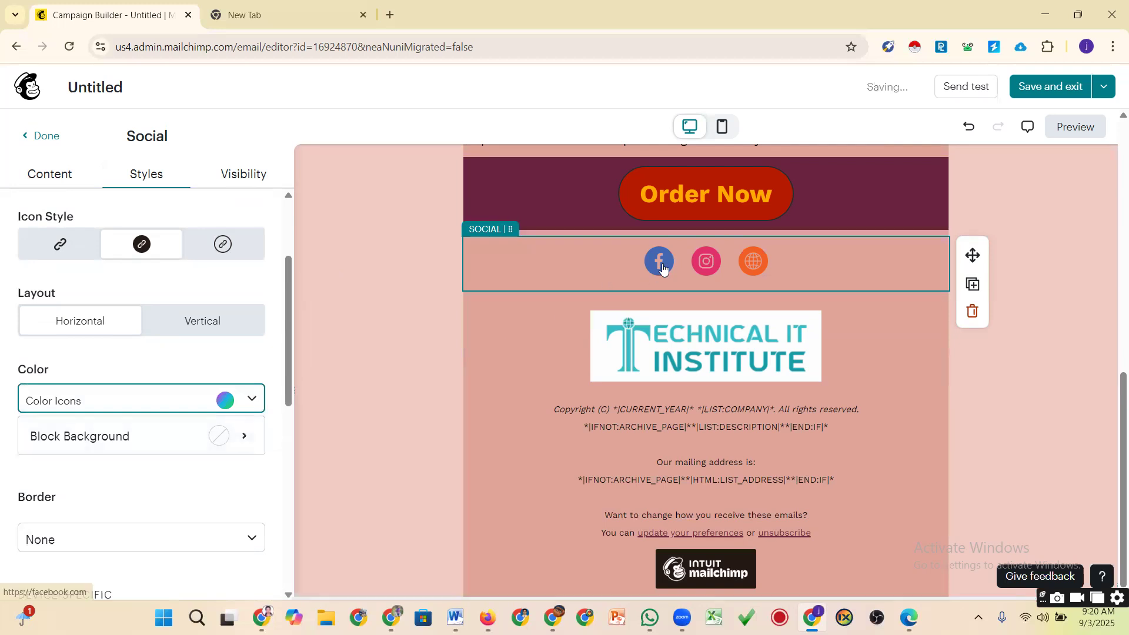
Try various block background colors for the Social block, including green, yellow, purple and blue, ending with orange
{"action": "scroll", "coordinate": [206, 447], "scroll_direction": "down", "scroll_amount": 4}
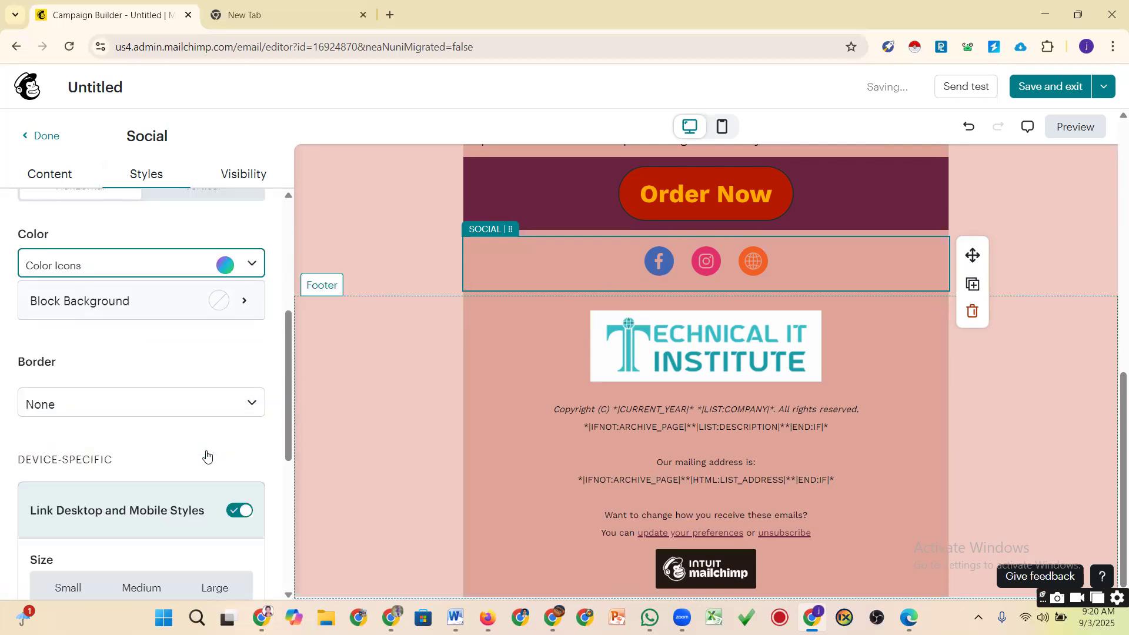
{"action": "scroll", "coordinate": [207, 370], "scroll_direction": "up", "scroll_amount": 1}
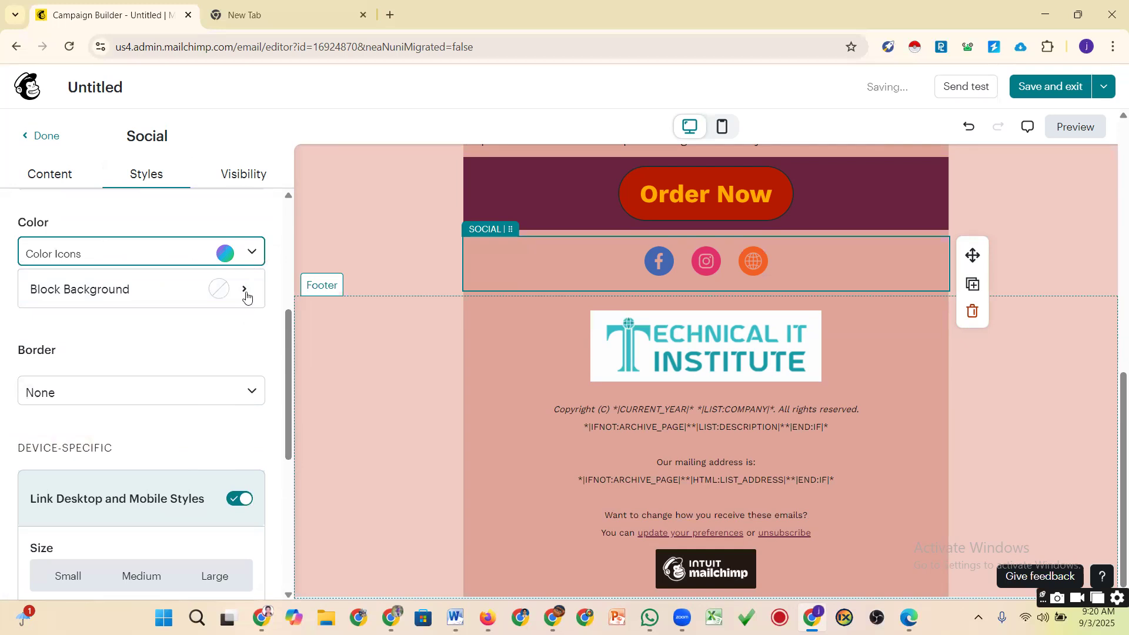
{"action": "left_click", "coordinate": [245, 291]}
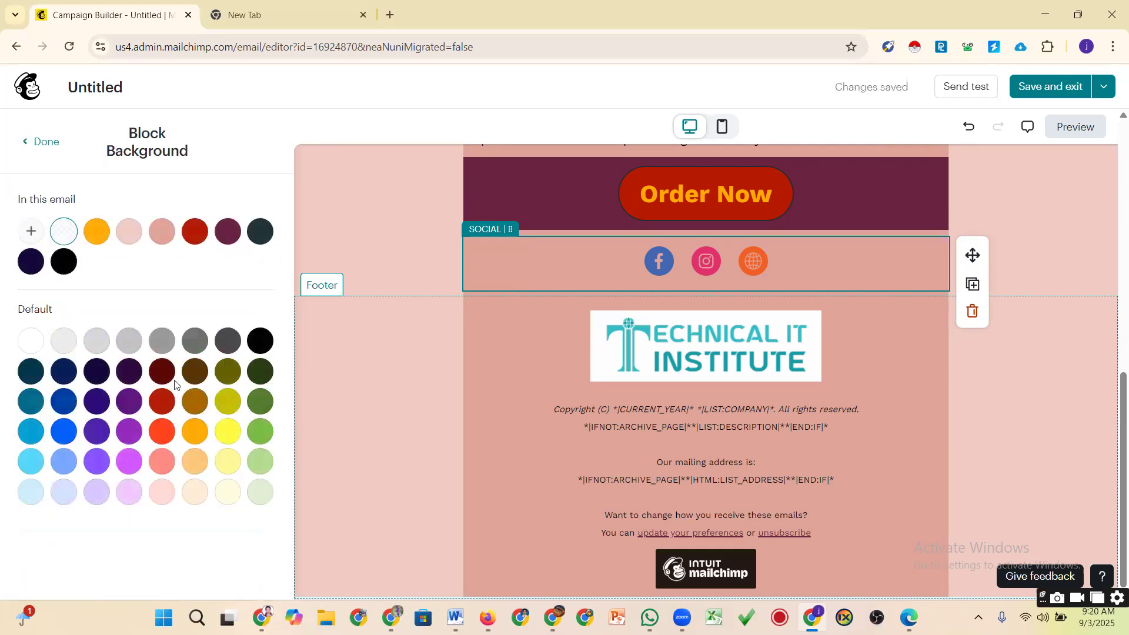
{"action": "left_click", "coordinate": [259, 373]}
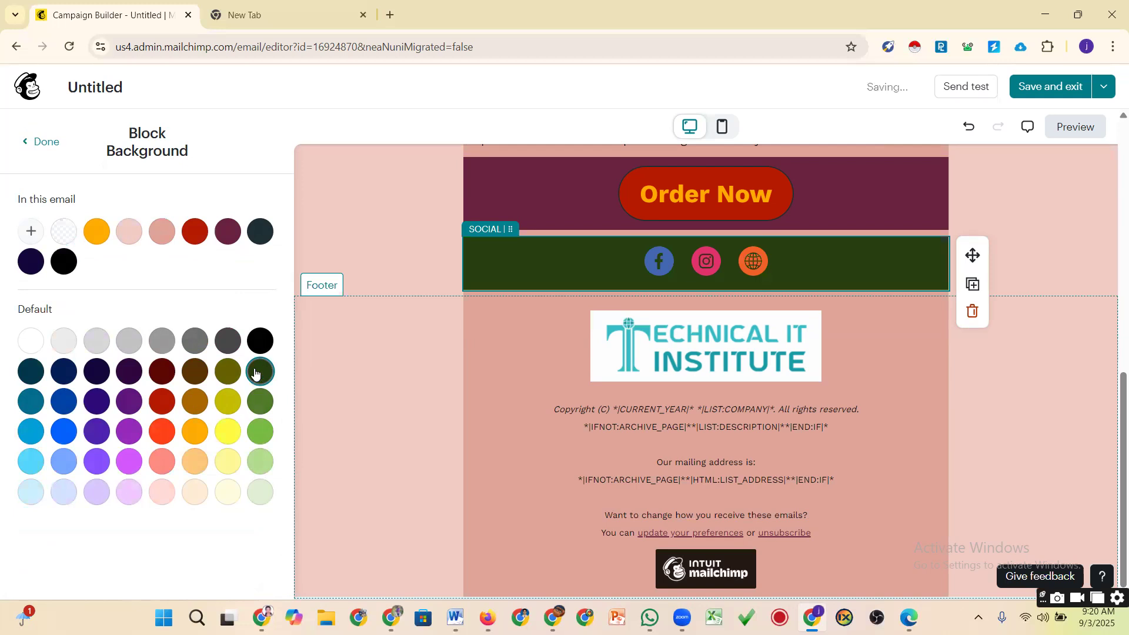
{"action": "left_click", "coordinate": [232, 435]}
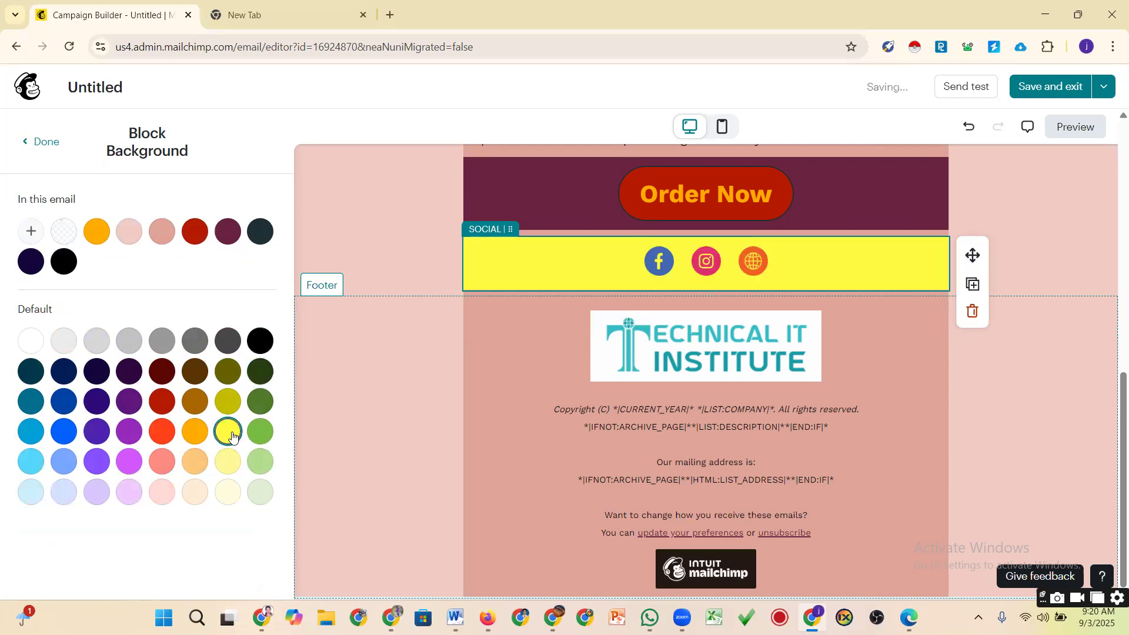
{"action": "left_click", "coordinate": [262, 429]}
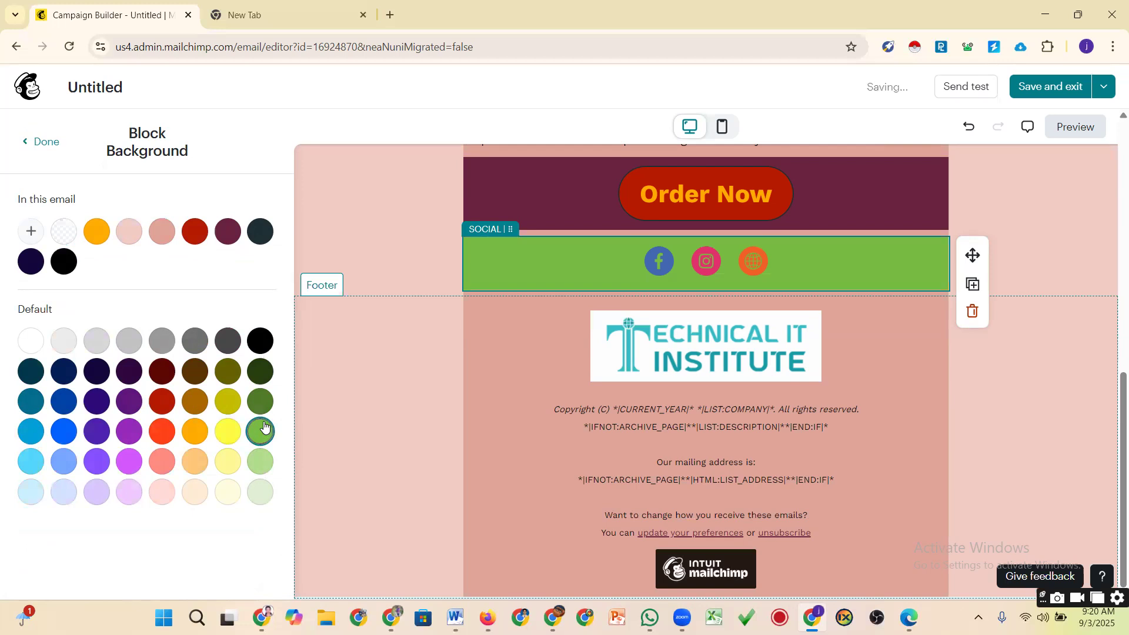
{"action": "left_click", "coordinate": [133, 440]}
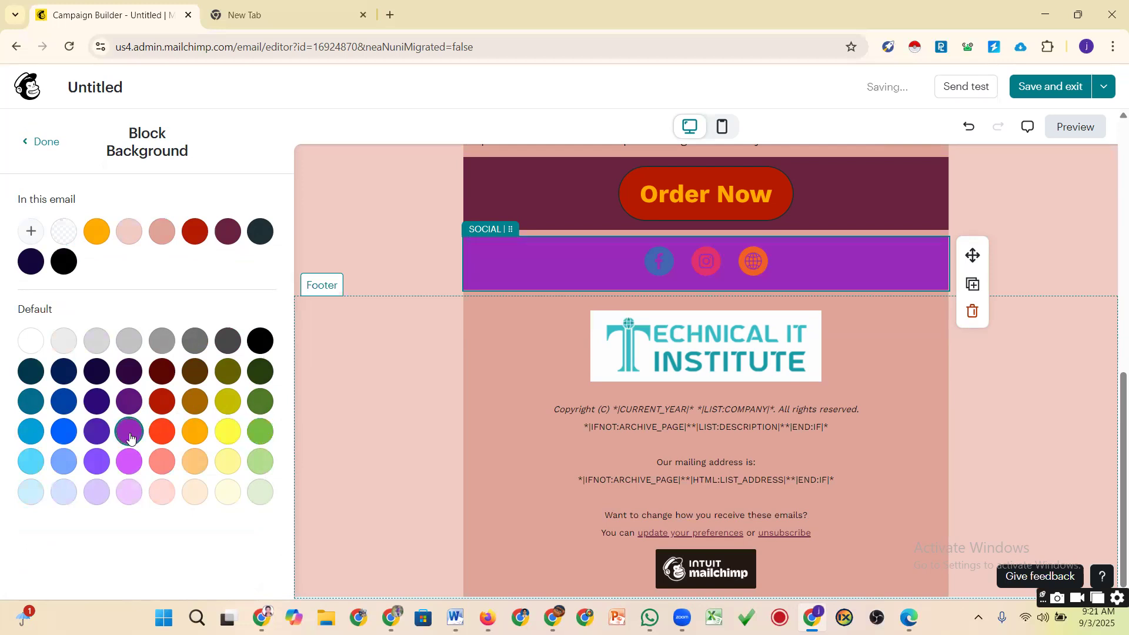
{"action": "left_click", "coordinate": [101, 434]}
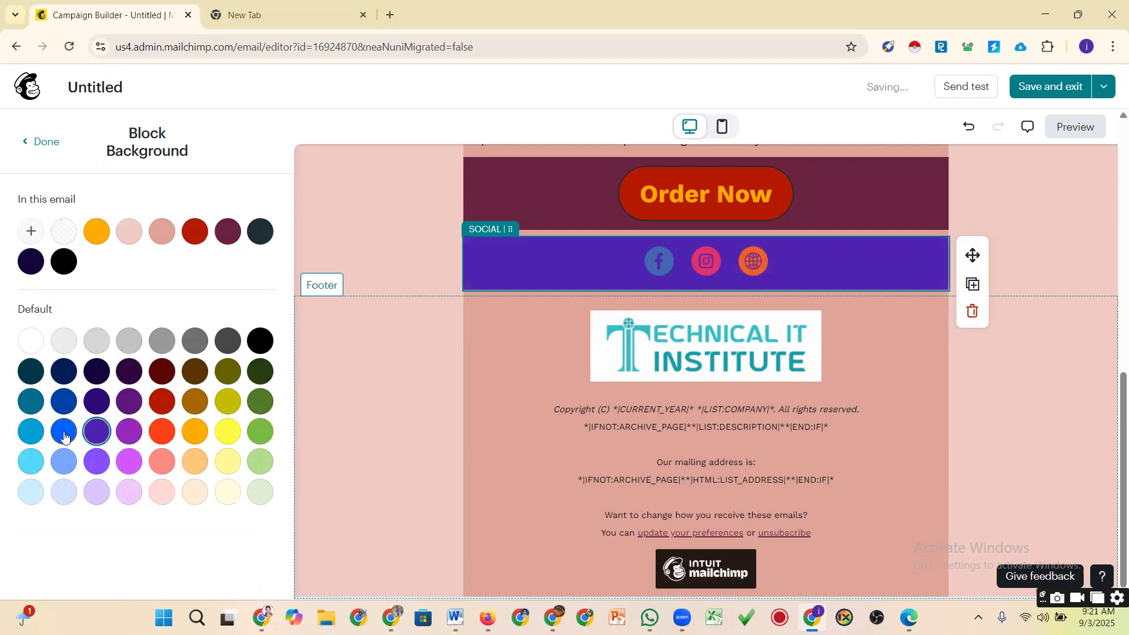
{"action": "left_click", "coordinate": [34, 435]}
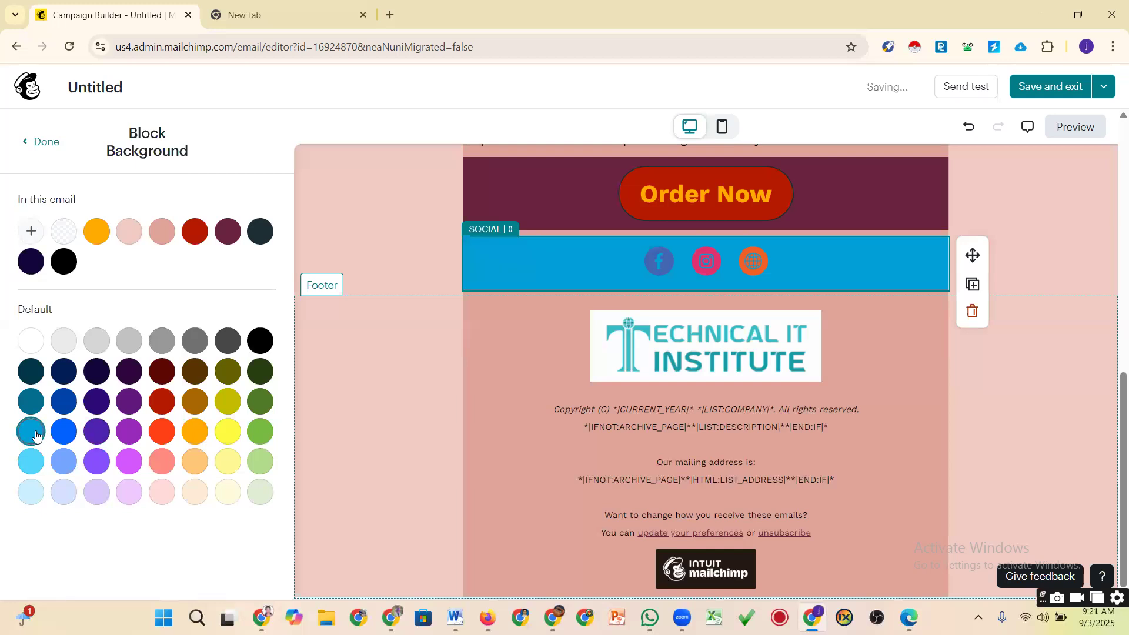
{"action": "left_click", "coordinate": [66, 435]}
{"action": "left_click", "coordinate": [99, 434]}
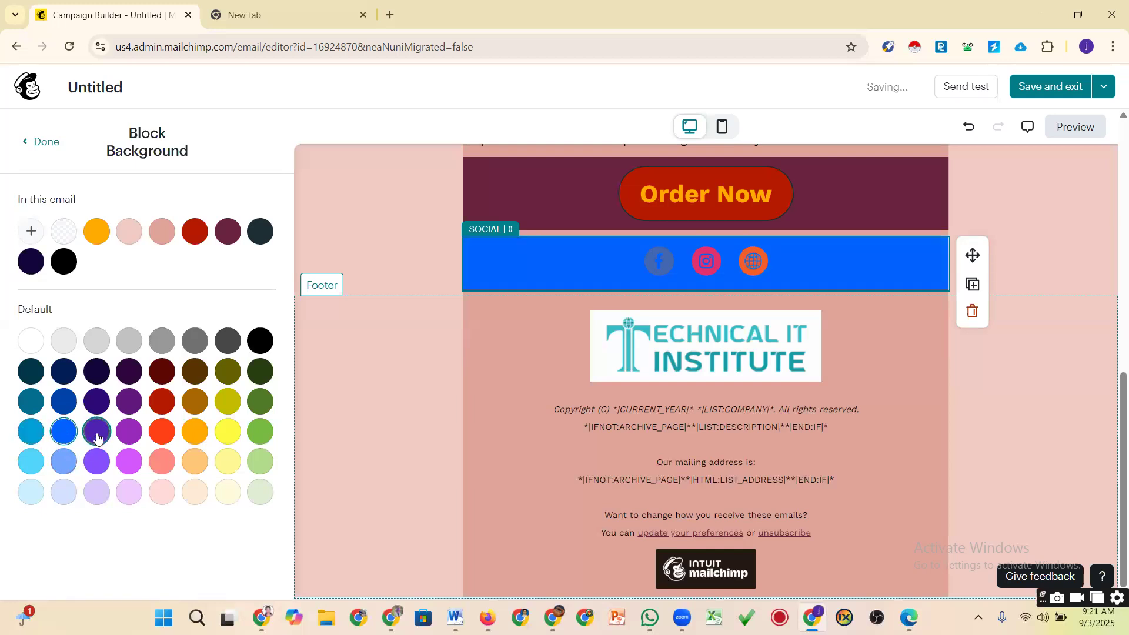
{"action": "left_click", "coordinate": [97, 463]}
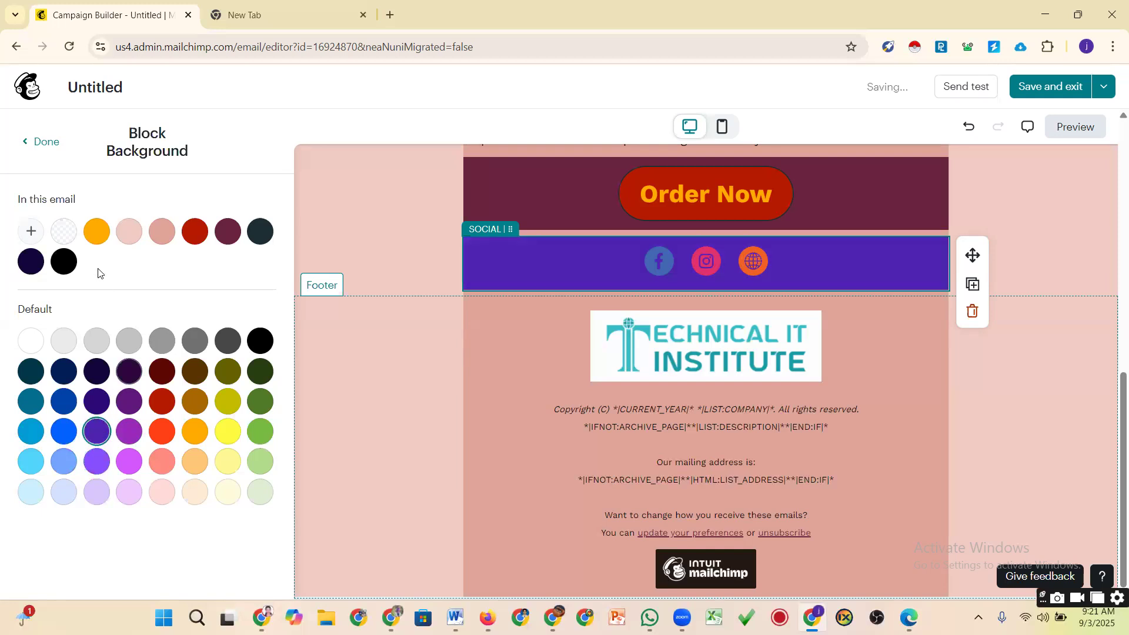
{"action": "left_click", "coordinate": [97, 232]}
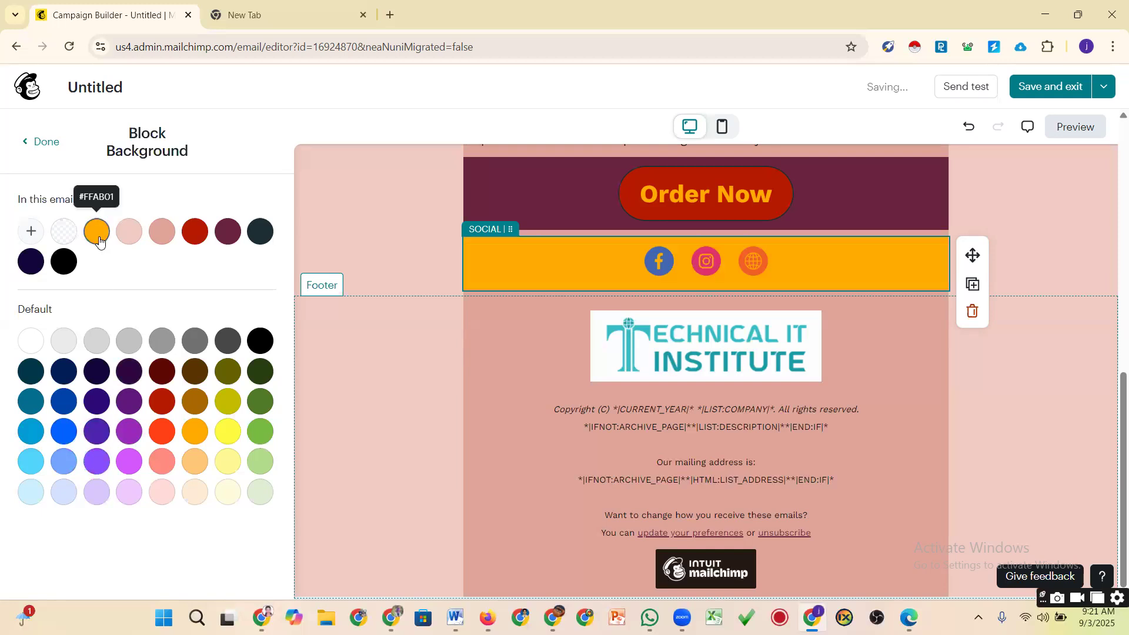
{"action": "left_click", "coordinate": [235, 465]}
{"action": "left_click", "coordinate": [260, 432]}
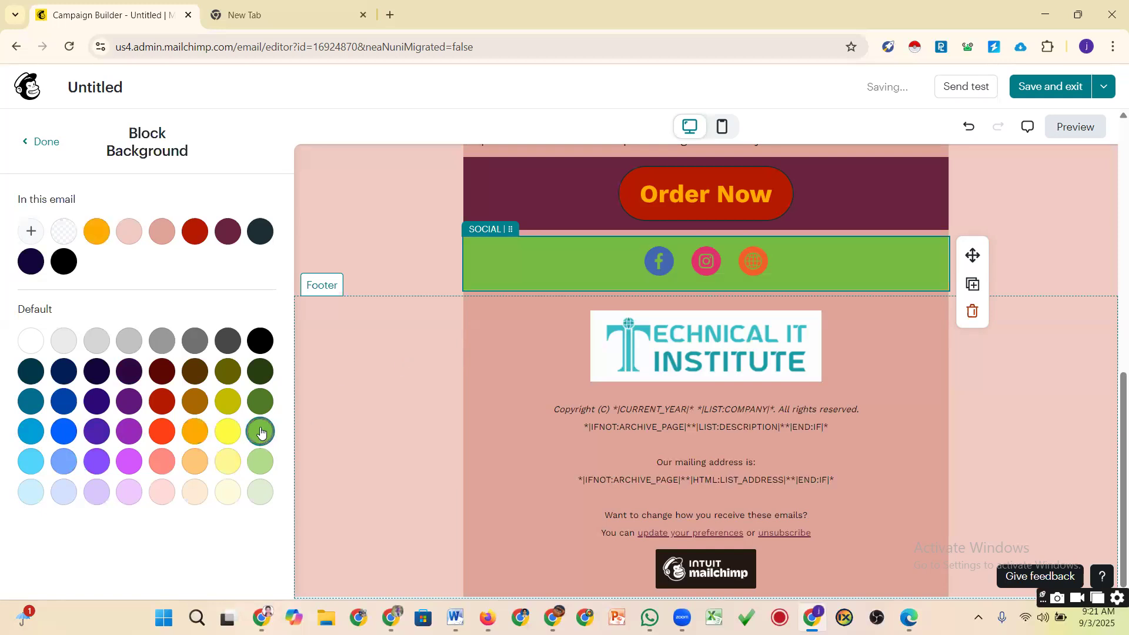
{"action": "left_click", "coordinate": [129, 435]}
{"action": "left_click", "coordinate": [129, 460]}
{"action": "left_click", "coordinate": [64, 464]}
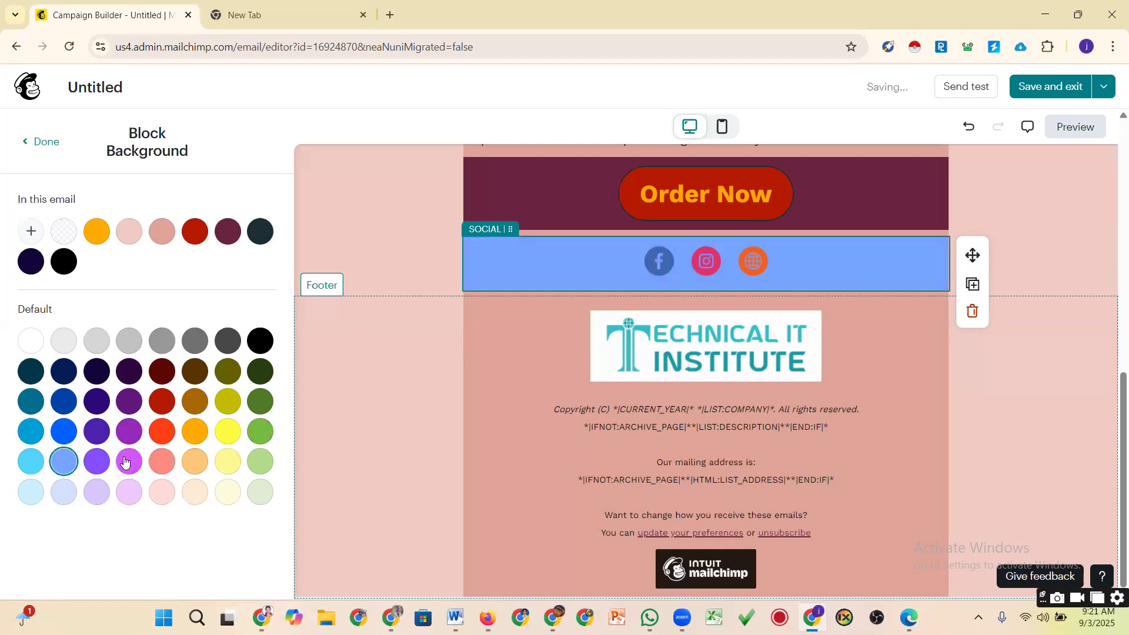
{"action": "left_click", "coordinate": [97, 462]}
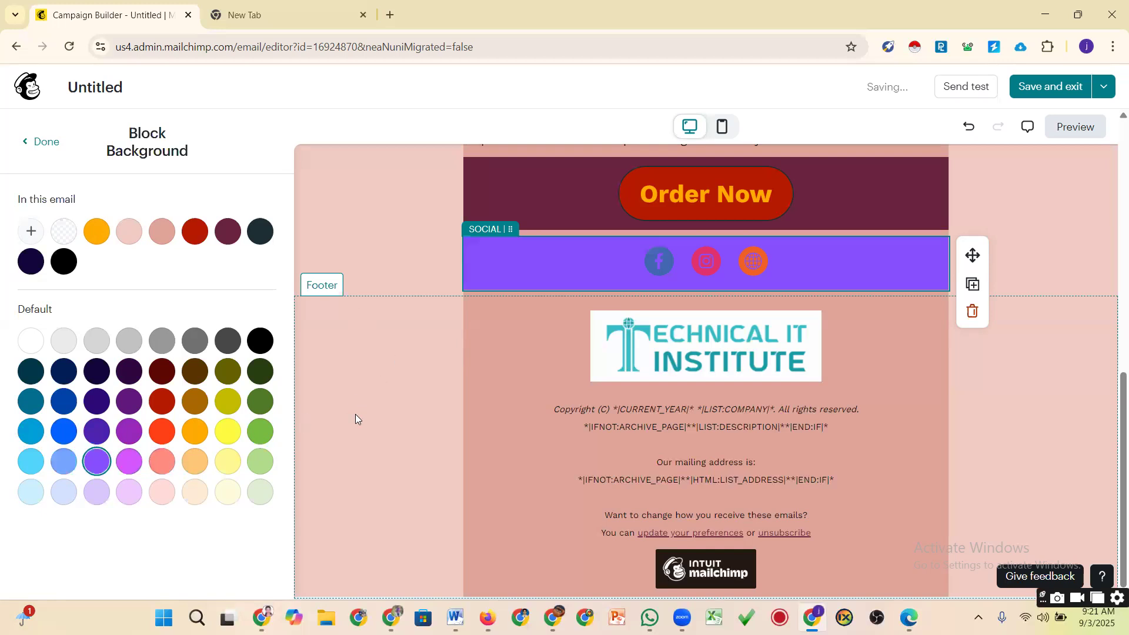
{"action": "left_click", "coordinate": [195, 342]}
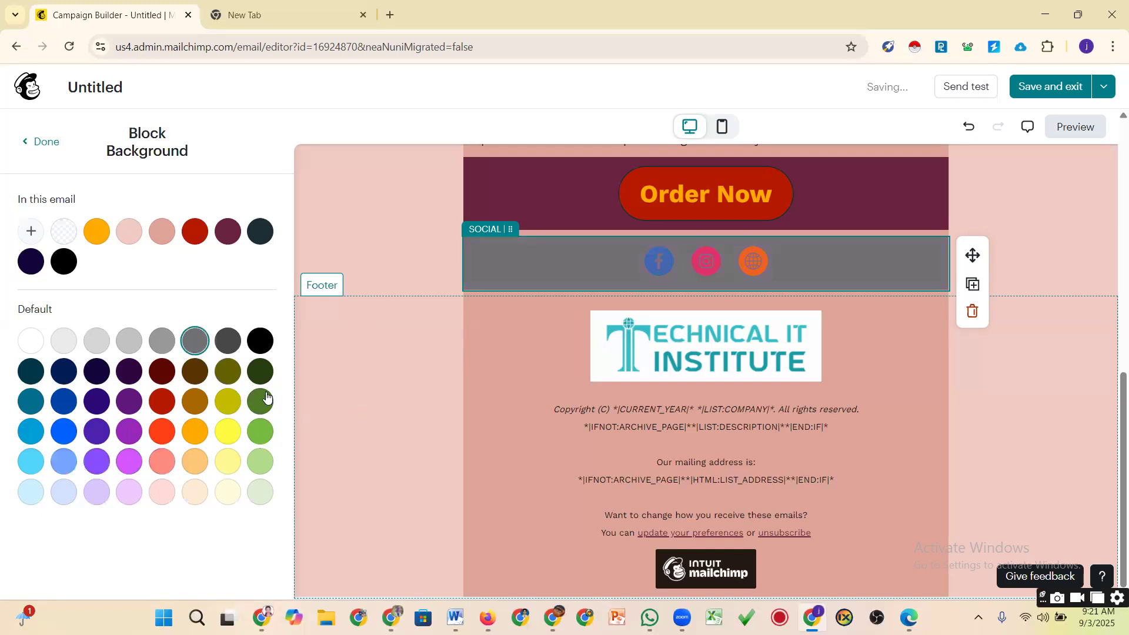
{"action": "left_click", "coordinate": [195, 431]}
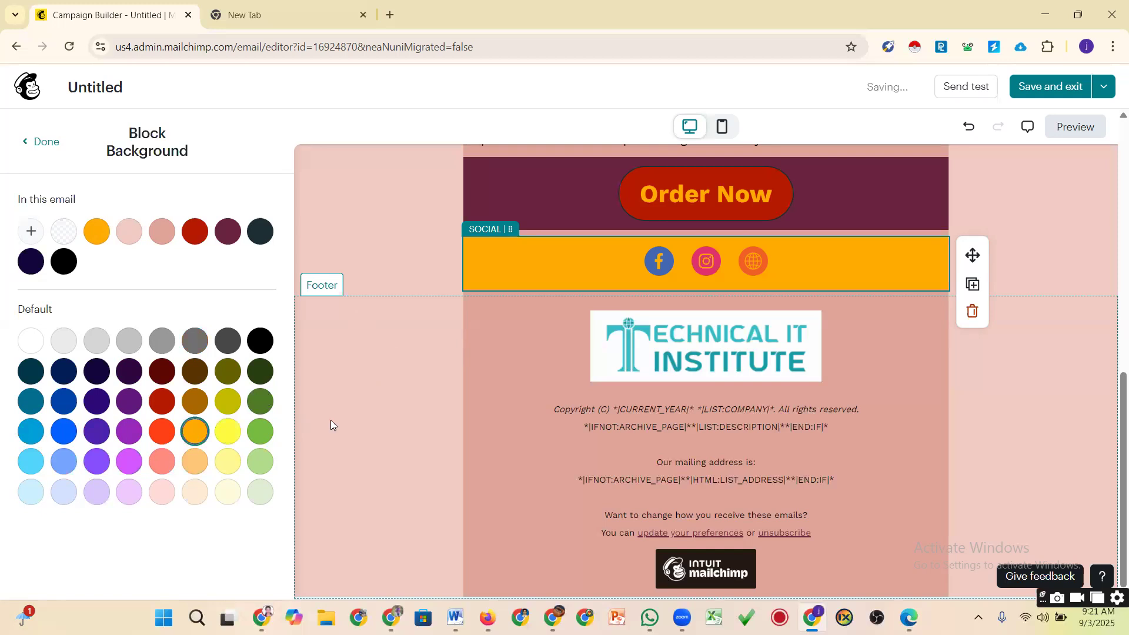
{"action": "left_click", "coordinate": [390, 386]}
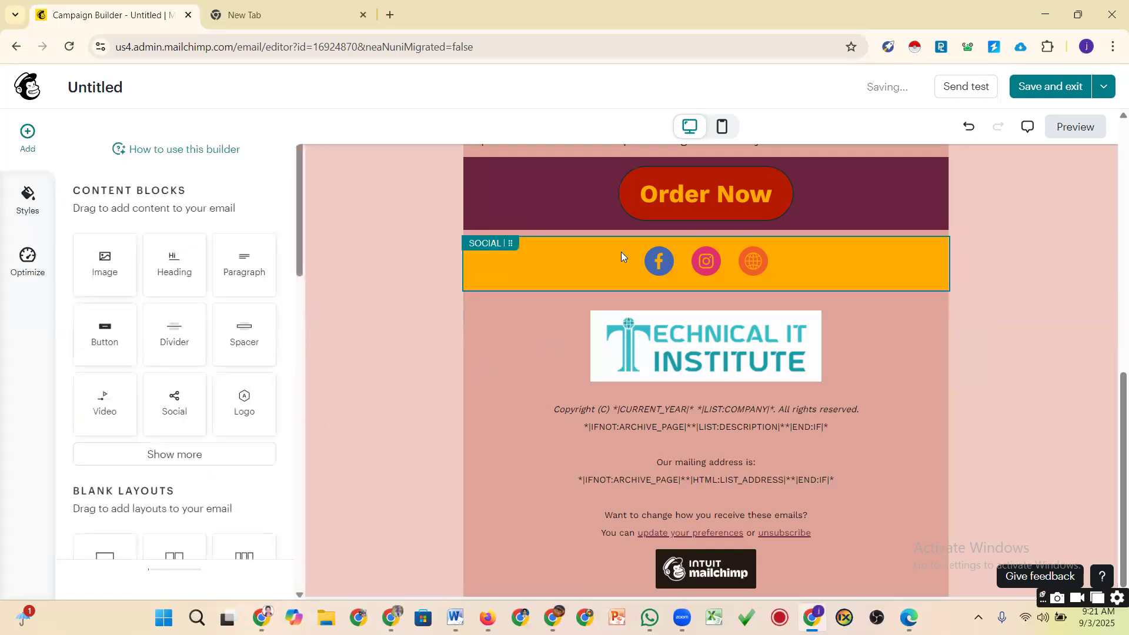
Set the Social block's background to the default dark gray and leave the block's settings
{"action": "left_click", "coordinate": [518, 269]}
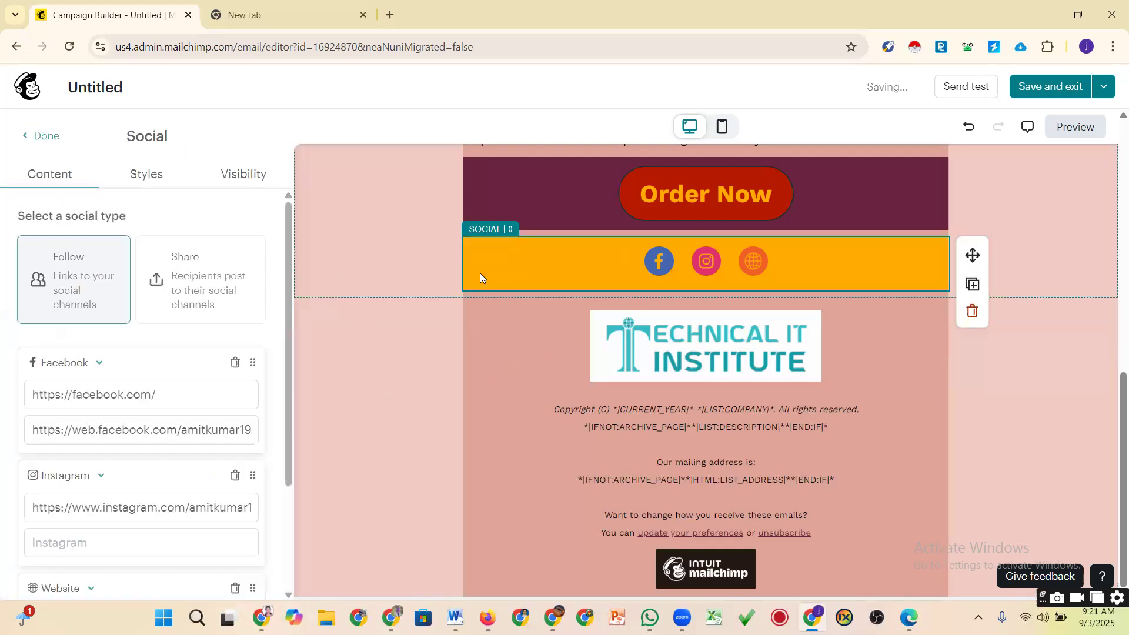
{"action": "left_click", "coordinate": [144, 176]}
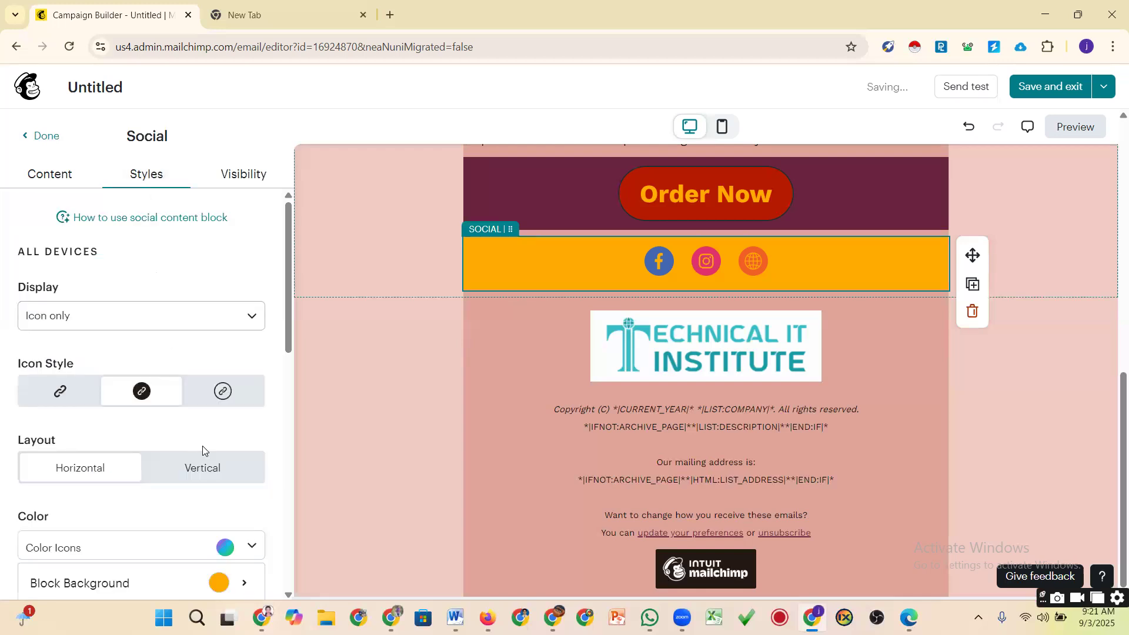
{"action": "scroll", "coordinate": [202, 452], "scroll_direction": "down", "scroll_amount": 1}
{"action": "scroll", "coordinate": [204, 466], "scroll_direction": "down", "scroll_amount": 2}
{"action": "left_click", "coordinate": [246, 438]}
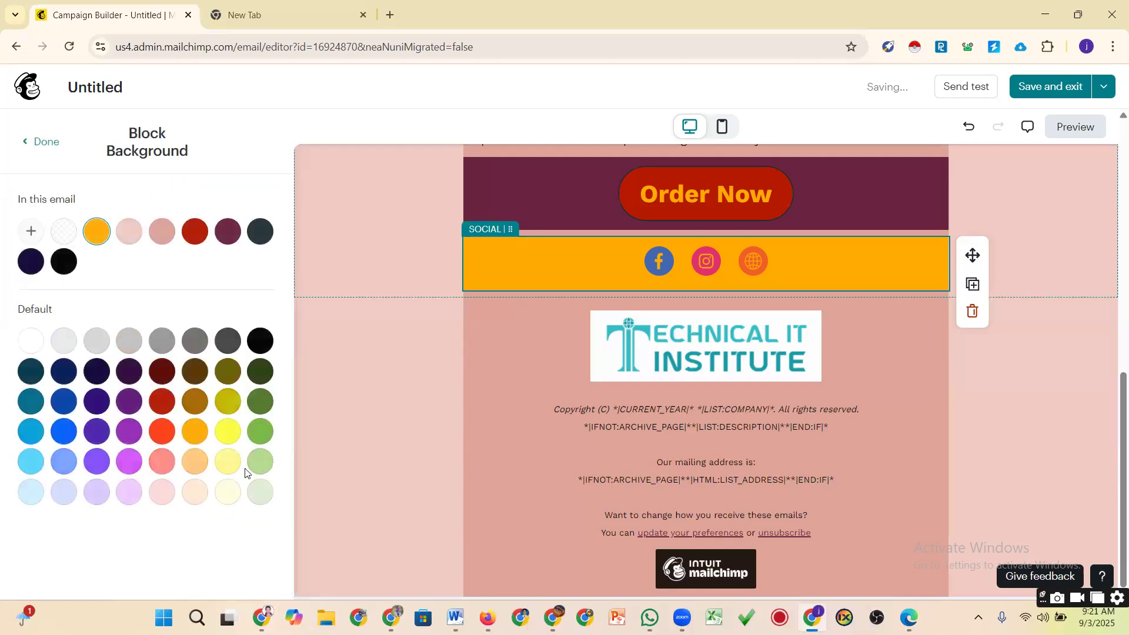
{"action": "left_click", "coordinate": [259, 492]}
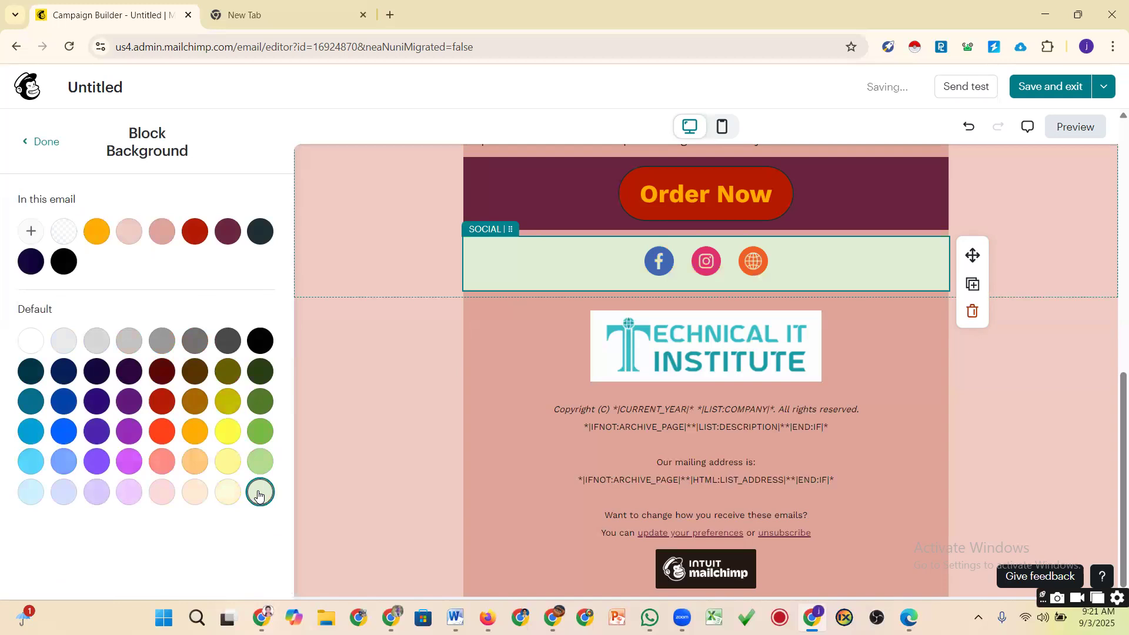
{"action": "left_click", "coordinate": [221, 346]}
{"action": "left_click", "coordinate": [360, 364]}
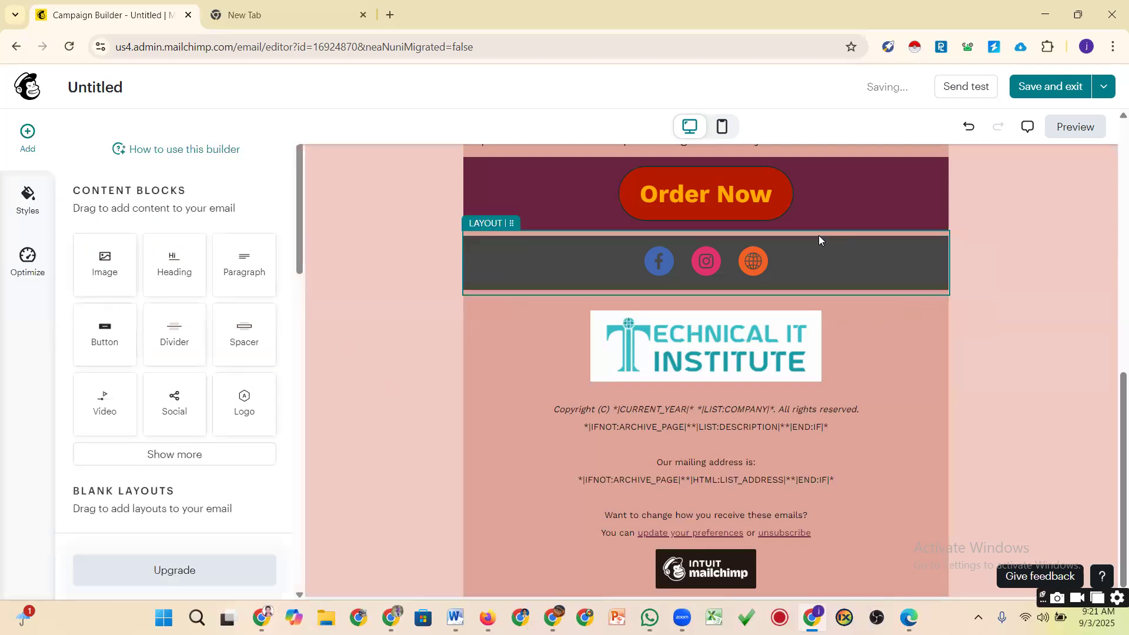
Check the Social block and review the email layout from the header logo down to the footer
{"action": "left_click", "coordinate": [469, 235]}
{"action": "left_click", "coordinate": [500, 263]}
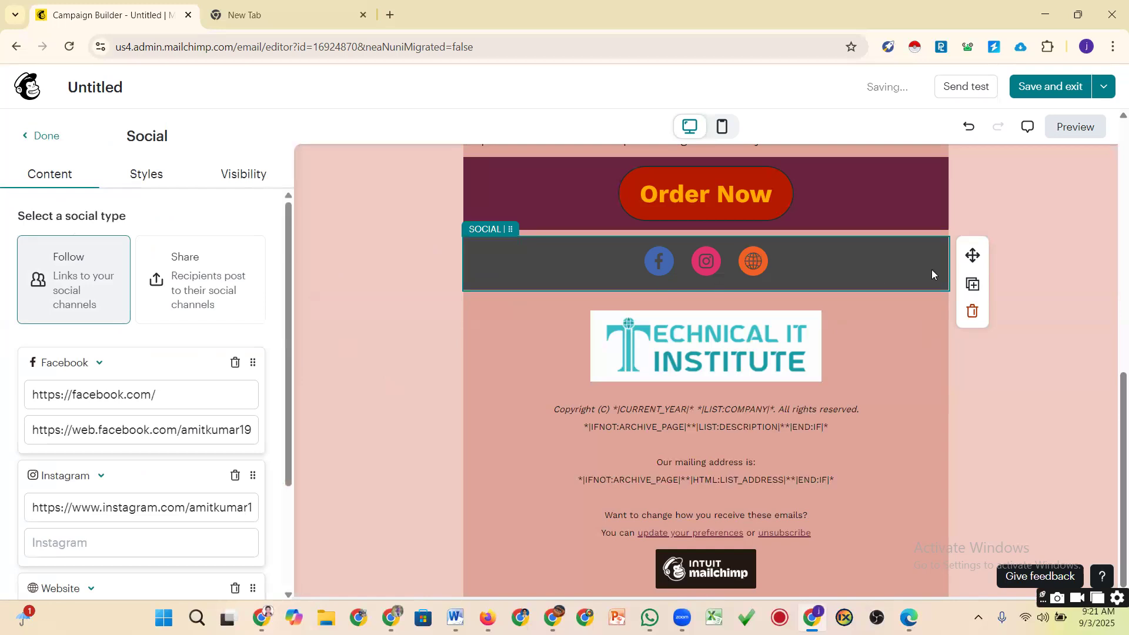
{"action": "left_click", "coordinate": [1051, 221]}
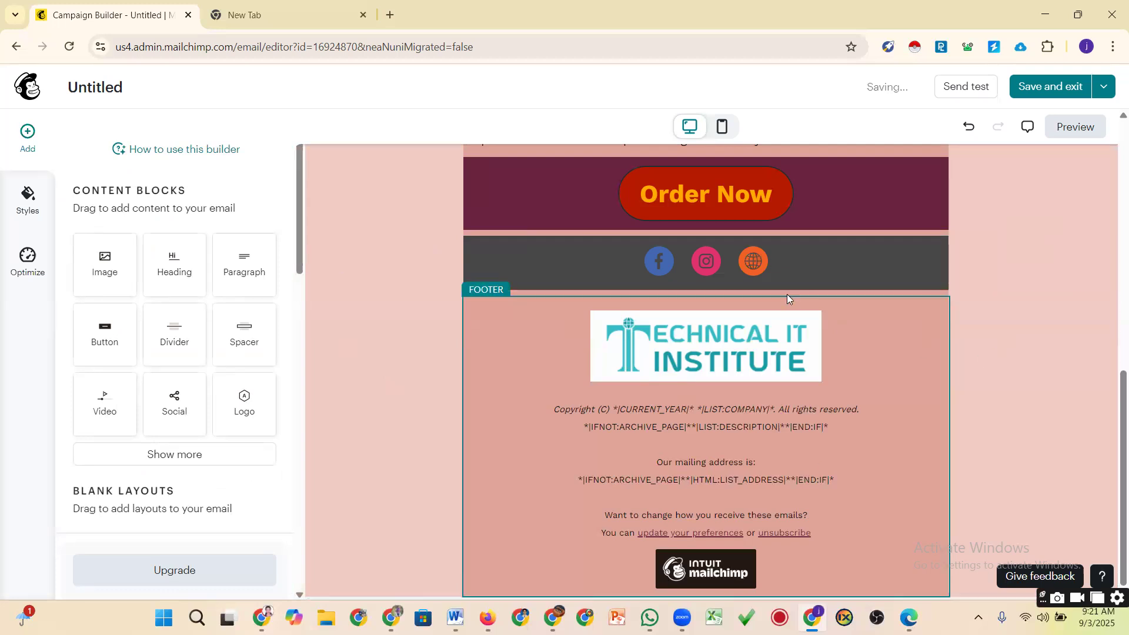
{"action": "scroll", "coordinate": [741, 280], "scroll_direction": "up", "scroll_amount": 15}
{"action": "scroll", "coordinate": [742, 281], "scroll_direction": "up", "scroll_amount": 1}
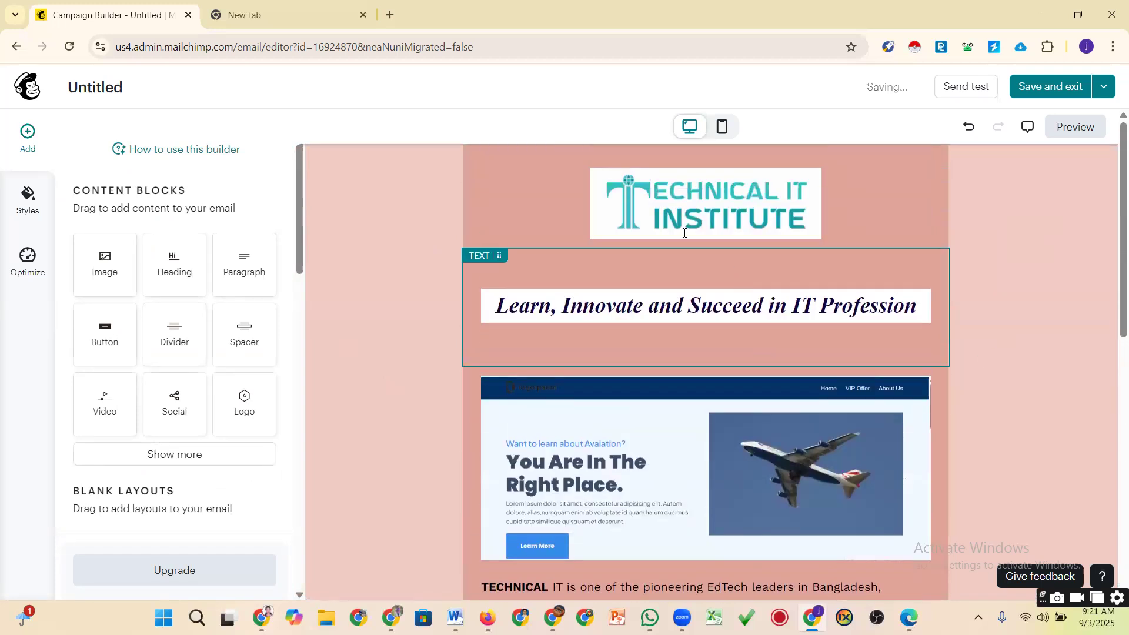
{"action": "scroll", "coordinate": [625, 316], "scroll_direction": "down", "scroll_amount": 10}
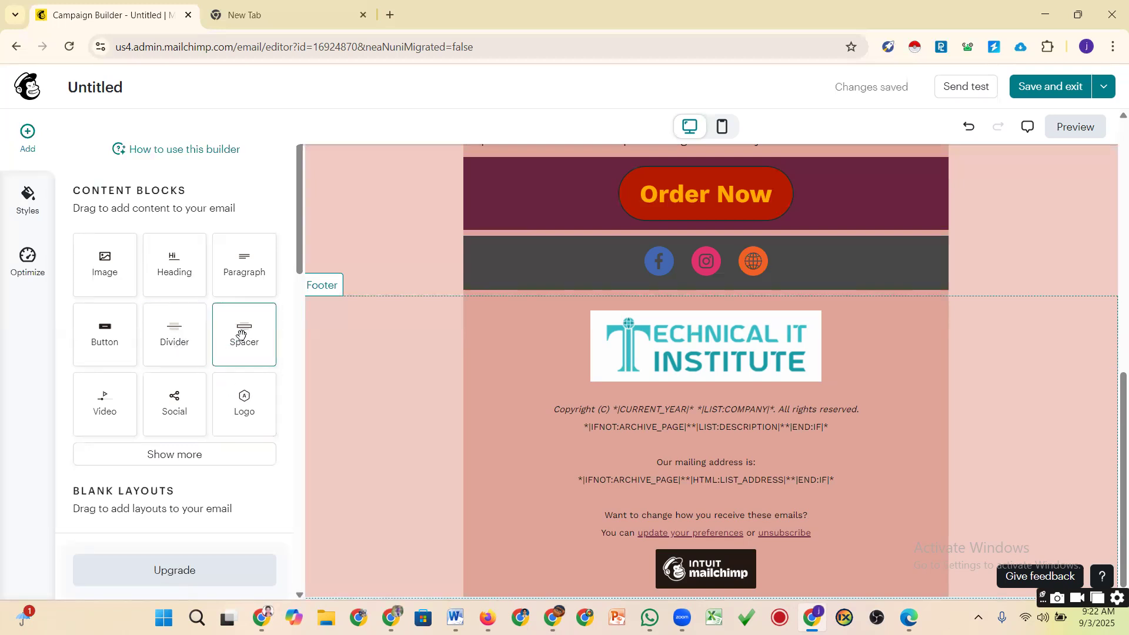
Add a Video block between the TECHNICAL IT paragraph and the Order Now button
{"action": "left_click", "coordinate": [105, 420]}
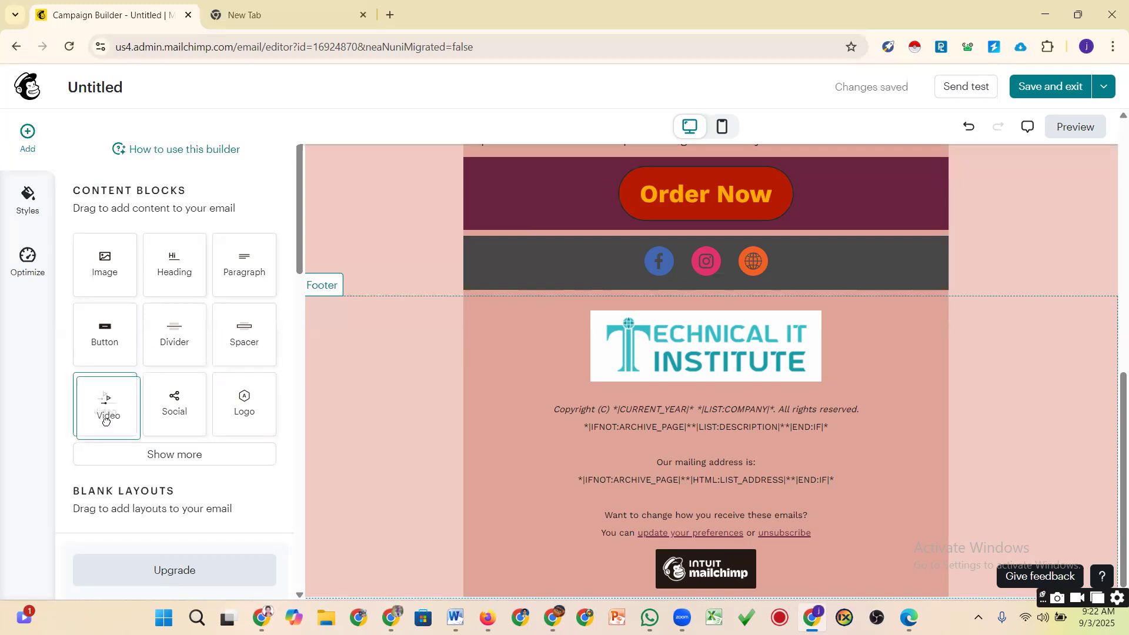
{"action": "left_click_drag", "start_coordinate": [119, 420], "coordinate": [754, 442]}
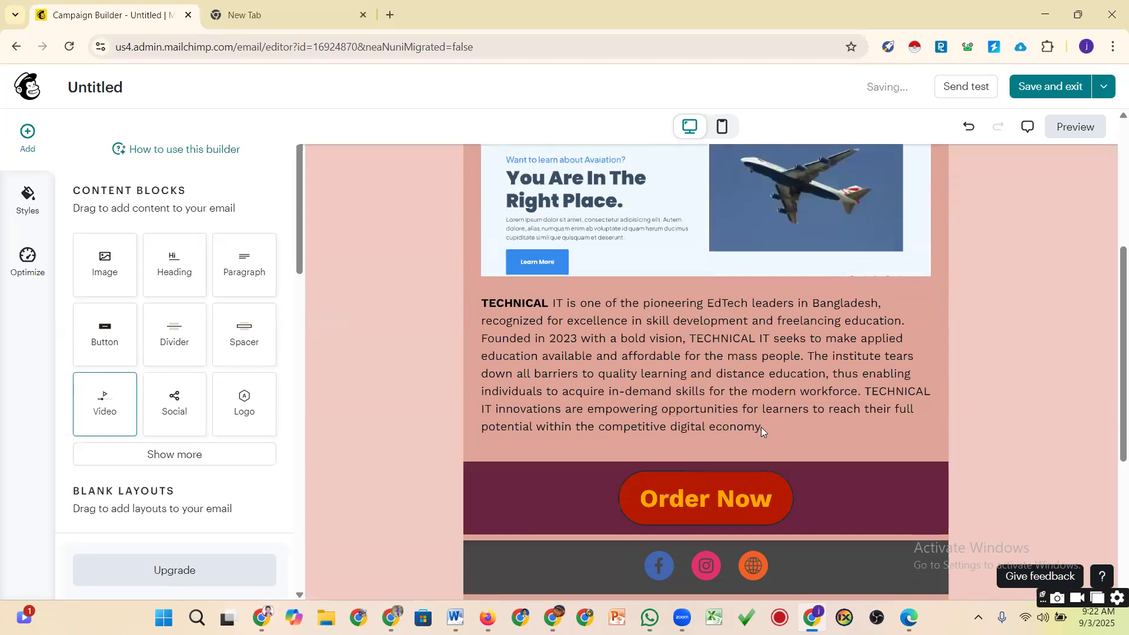
{"action": "scroll", "coordinate": [681, 264], "scroll_direction": "down", "scroll_amount": 5}
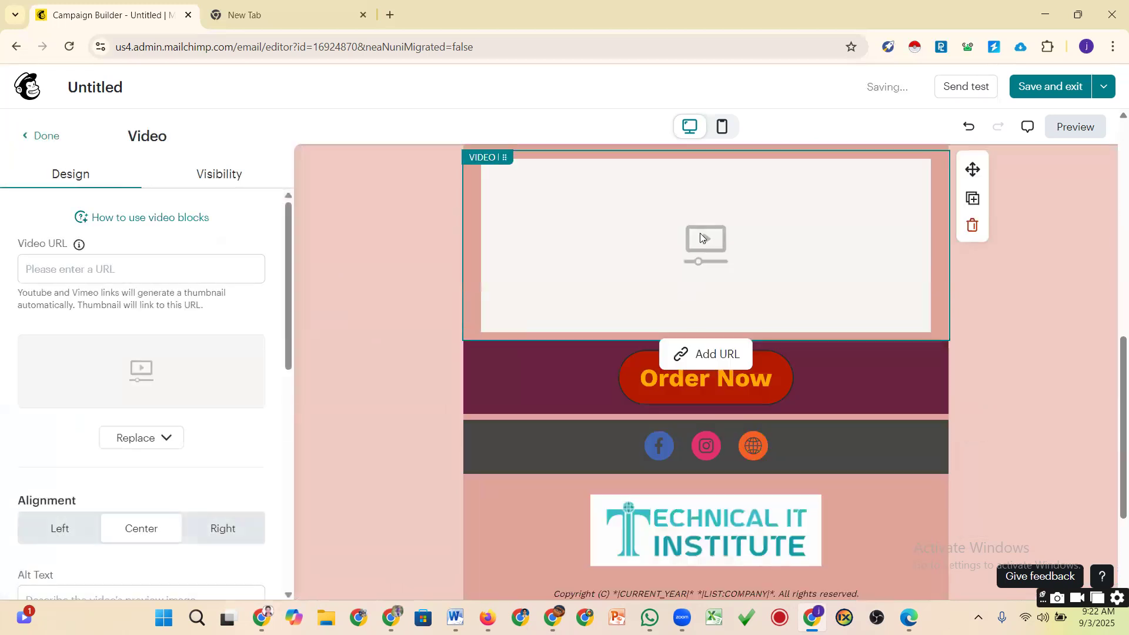
{"action": "scroll", "coordinate": [650, 317], "scroll_direction": "up", "scroll_amount": 3}
{"action": "scroll", "coordinate": [676, 315], "scroll_direction": "down", "scroll_amount": 2}
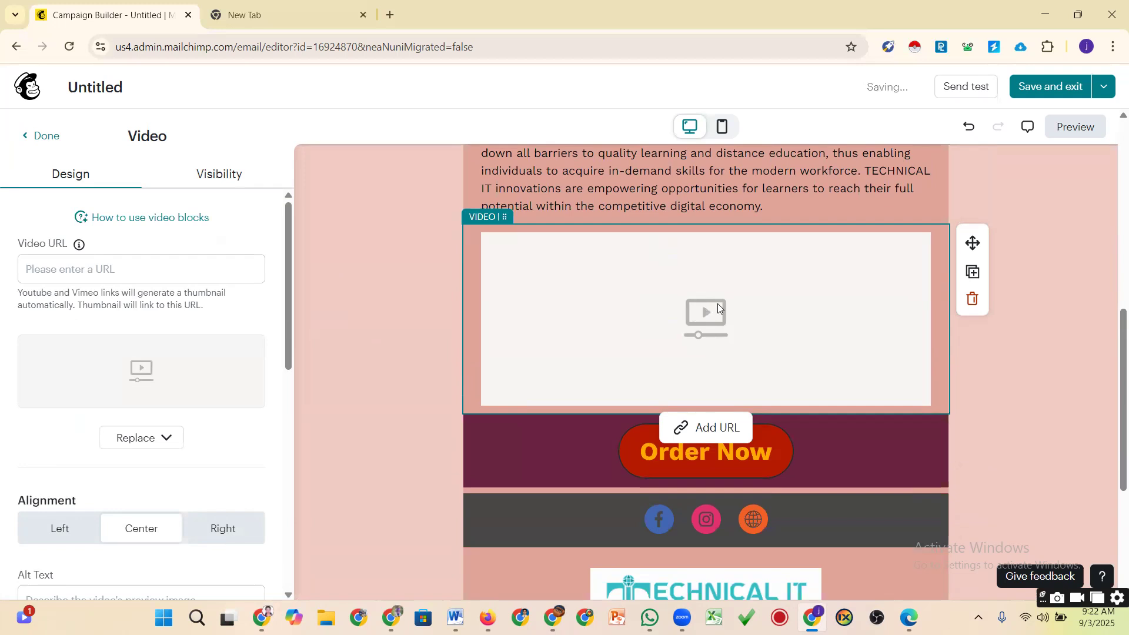
Delete the empty Video block above the Order Now button
{"action": "scroll", "coordinate": [671, 257], "scroll_direction": "up", "scroll_amount": 4}
{"action": "scroll", "coordinate": [671, 259], "scroll_direction": "up", "scroll_amount": 5}
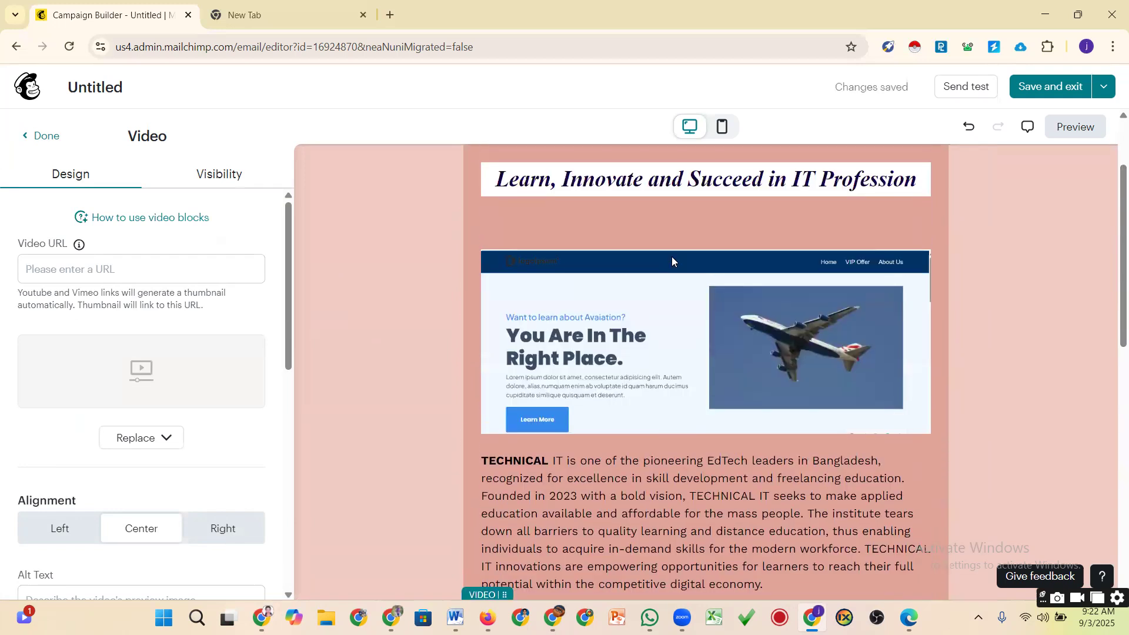
{"action": "scroll", "coordinate": [672, 258], "scroll_direction": "down", "scroll_amount": 10}
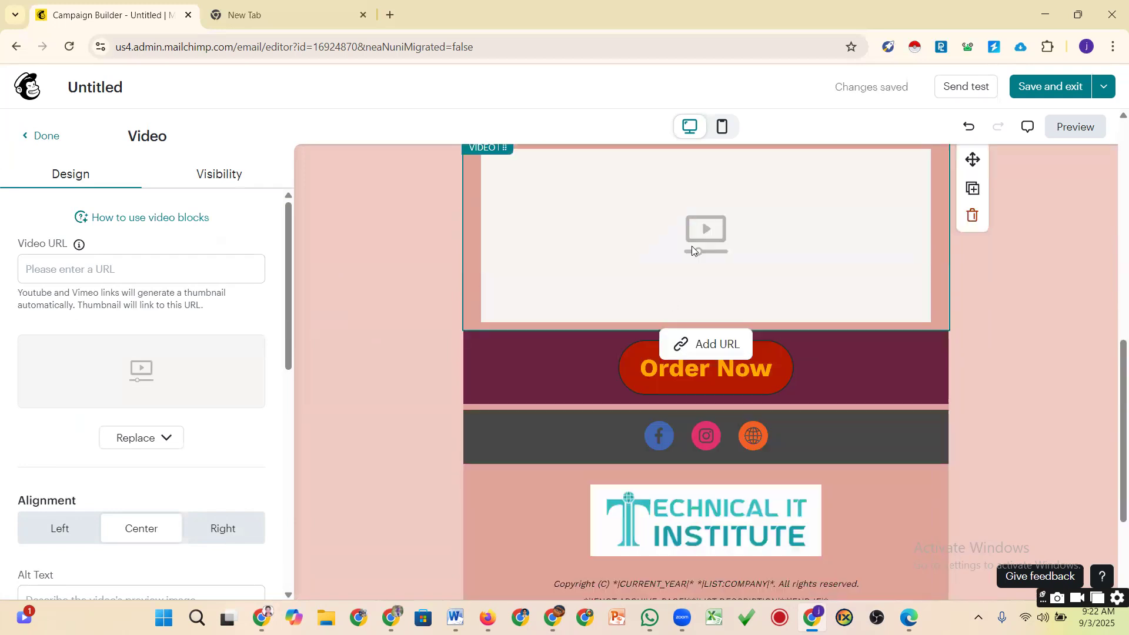
{"action": "scroll", "coordinate": [700, 294], "scroll_direction": "up", "scroll_amount": 1}
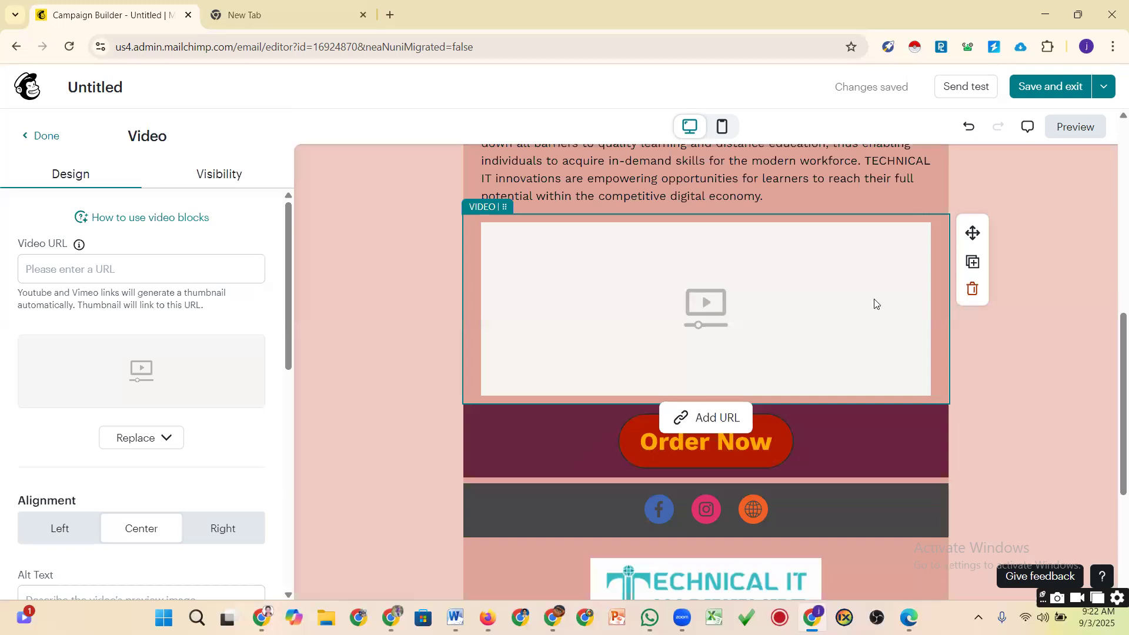
{"action": "left_click", "coordinate": [973, 290]}
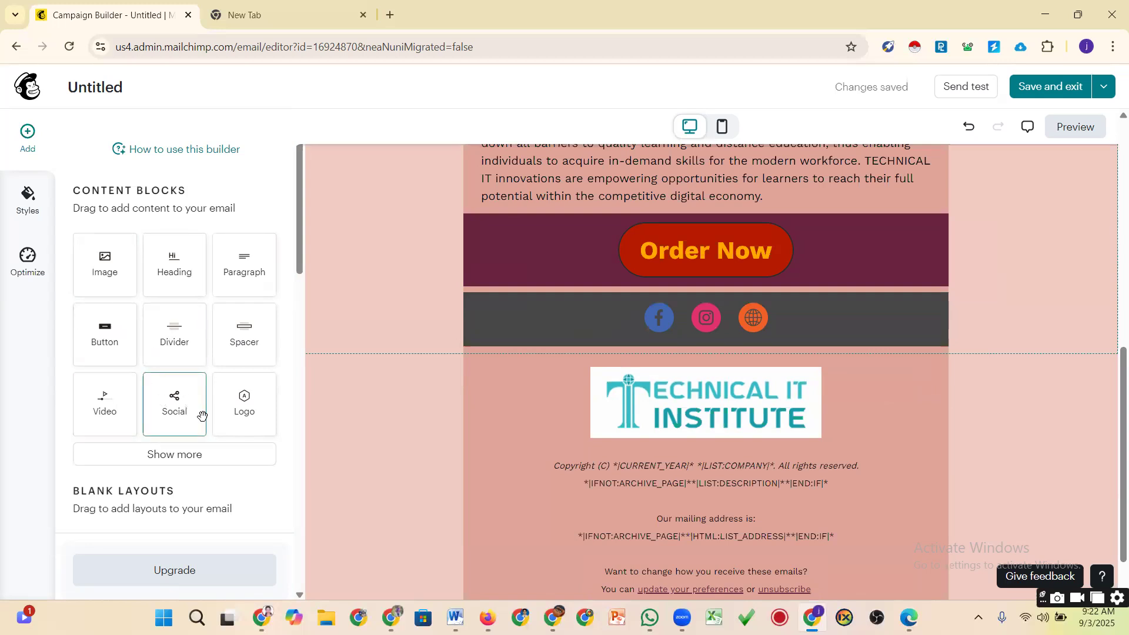
Try out a Logo block between the TECHNICAL IT paragraph and the Order Now button and delete it
{"action": "left_click", "coordinate": [237, 402]}
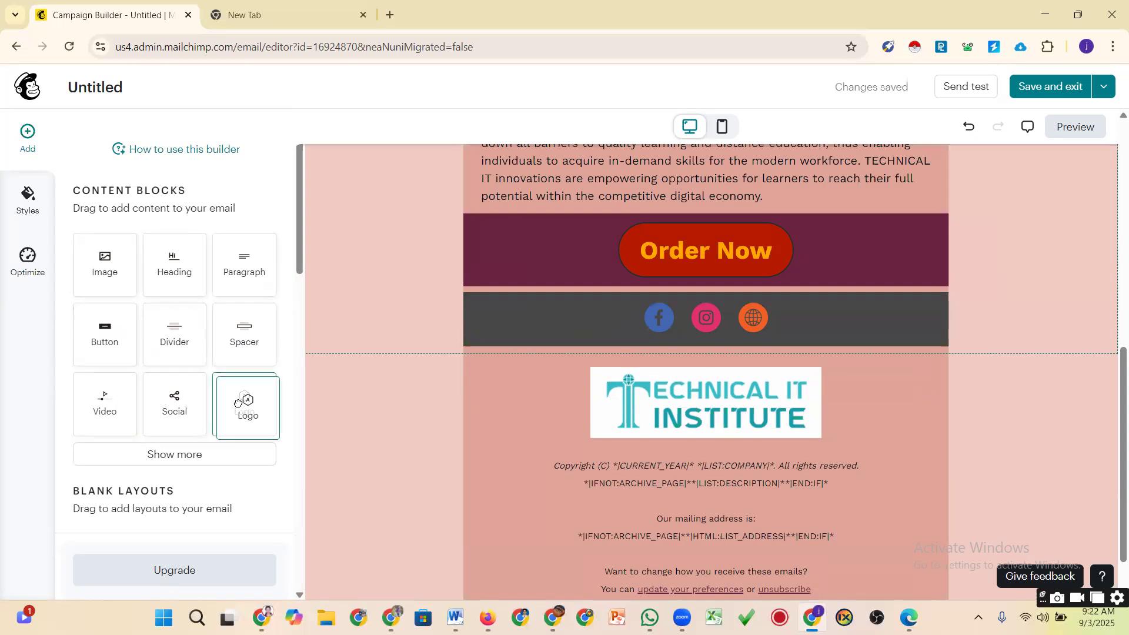
{"action": "left_click_drag", "start_coordinate": [238, 405], "coordinate": [669, 380]}
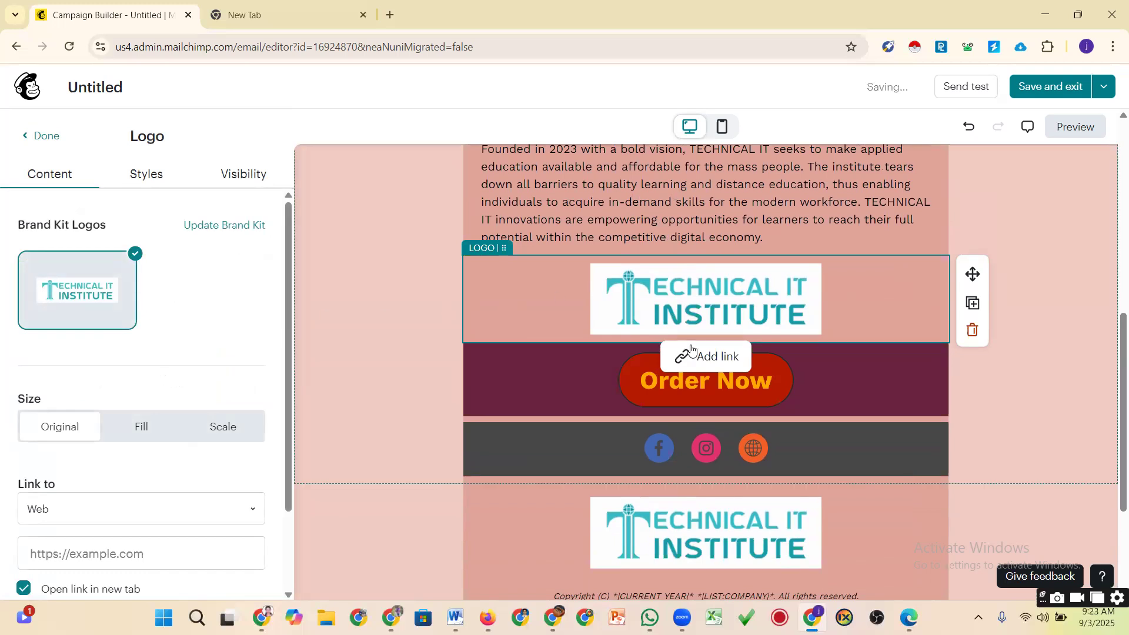
{"action": "left_click", "coordinate": [972, 330]}
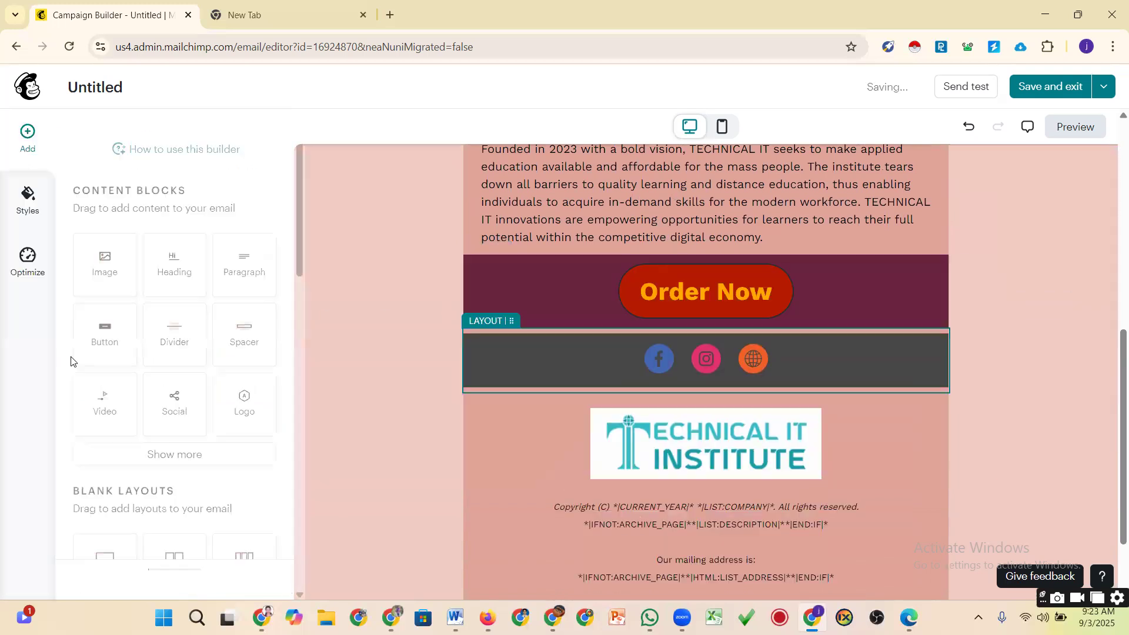
Add a full-width Image block between the TECHNICAL IT paragraph and the Order Now button, deleting one misplaced beside the button
{"action": "left_click_drag", "start_coordinate": [101, 278], "coordinate": [555, 280]}
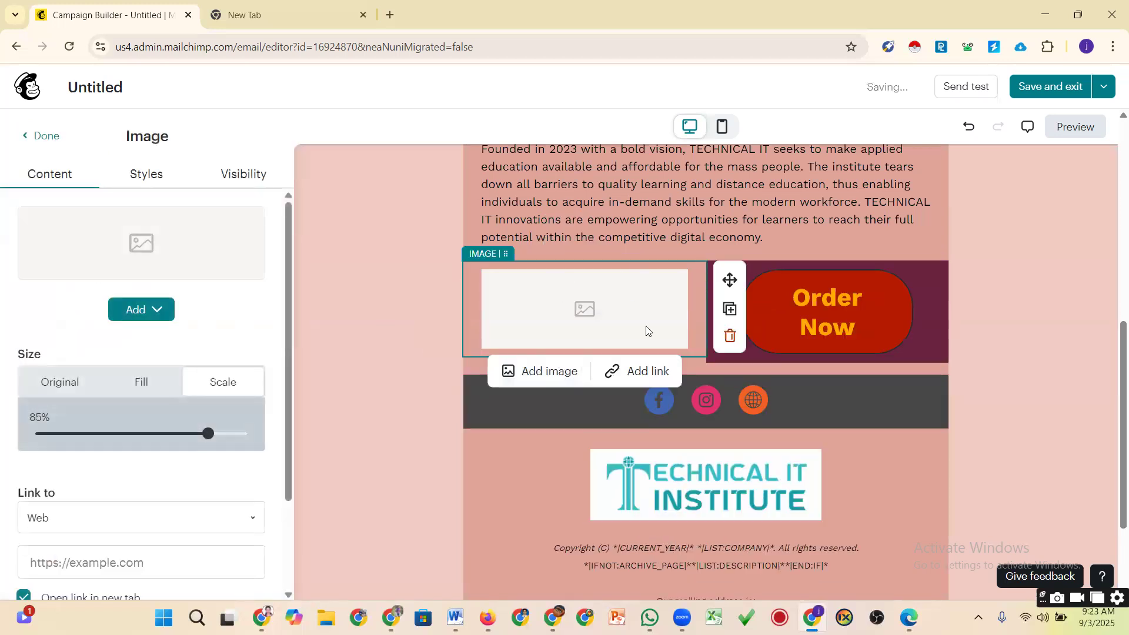
{"action": "left_click", "coordinate": [729, 335]}
{"action": "left_click_drag", "start_coordinate": [125, 272], "coordinate": [729, 382]}
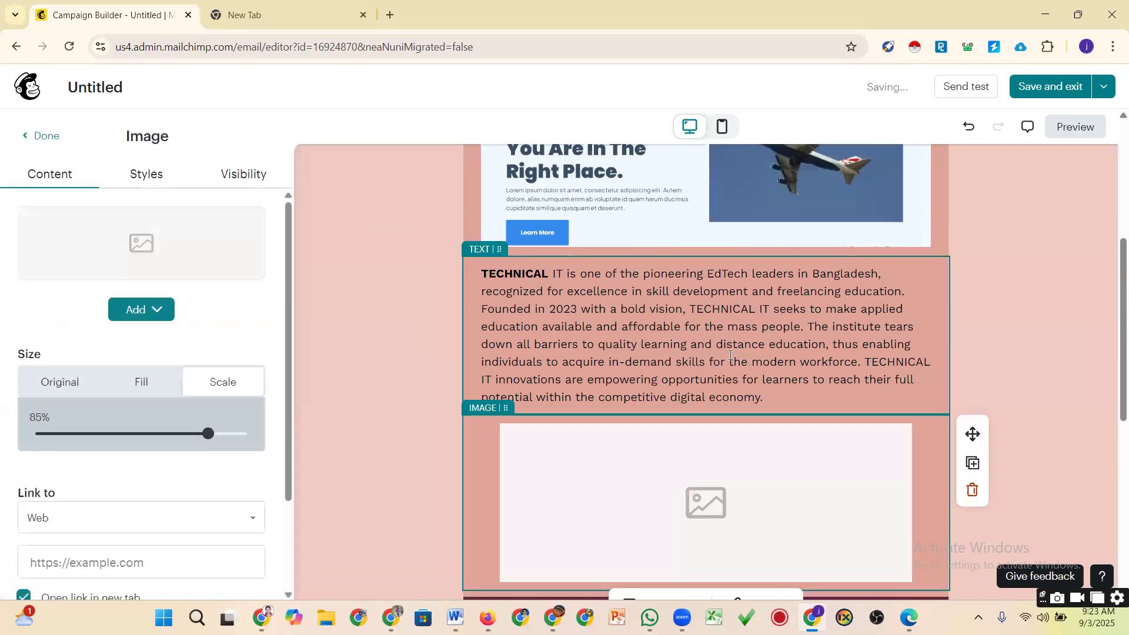
{"action": "scroll", "coordinate": [728, 335], "scroll_direction": "down", "scroll_amount": 4}
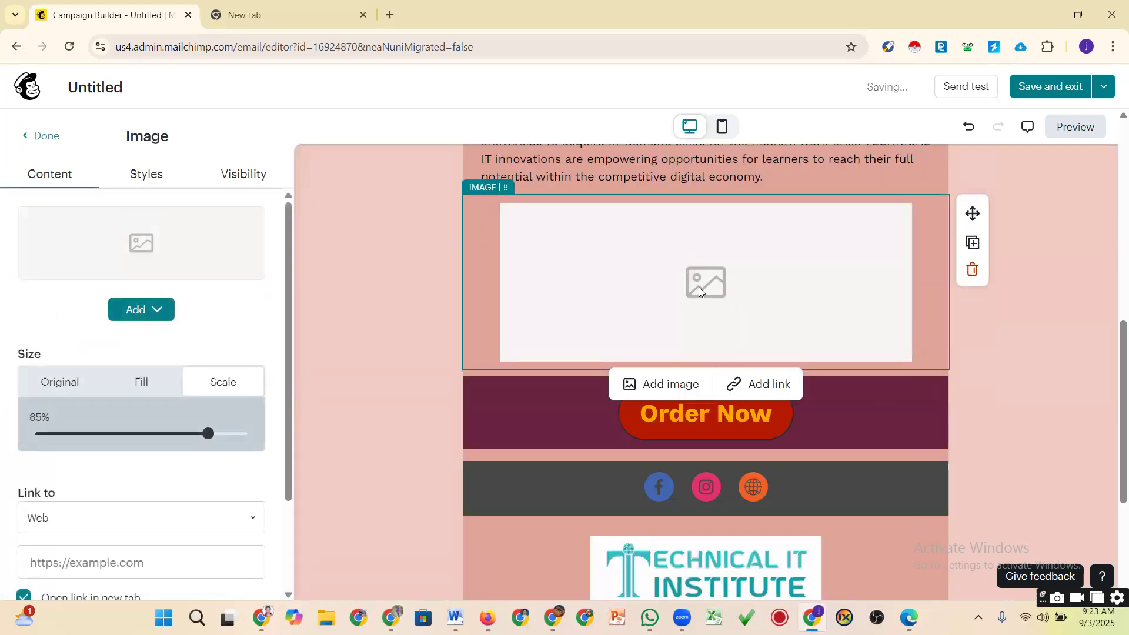
Insert the uploaded Ride Paradise banner from the Content Studio into the empty Image block
{"action": "left_click", "coordinate": [651, 388]}
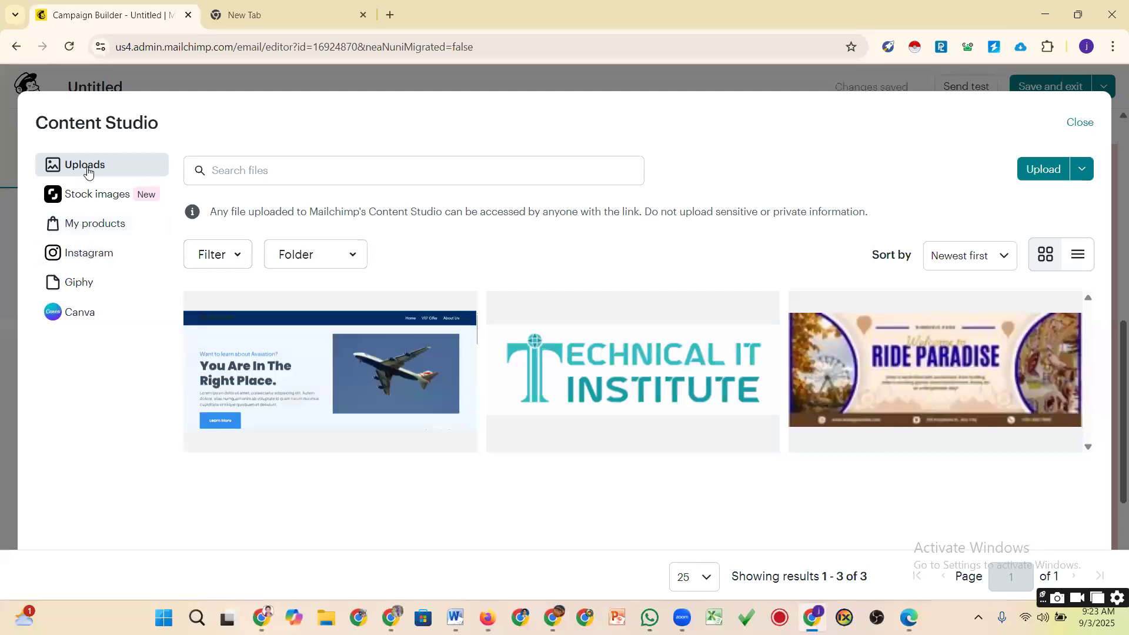
{"action": "left_click", "coordinate": [816, 376]}
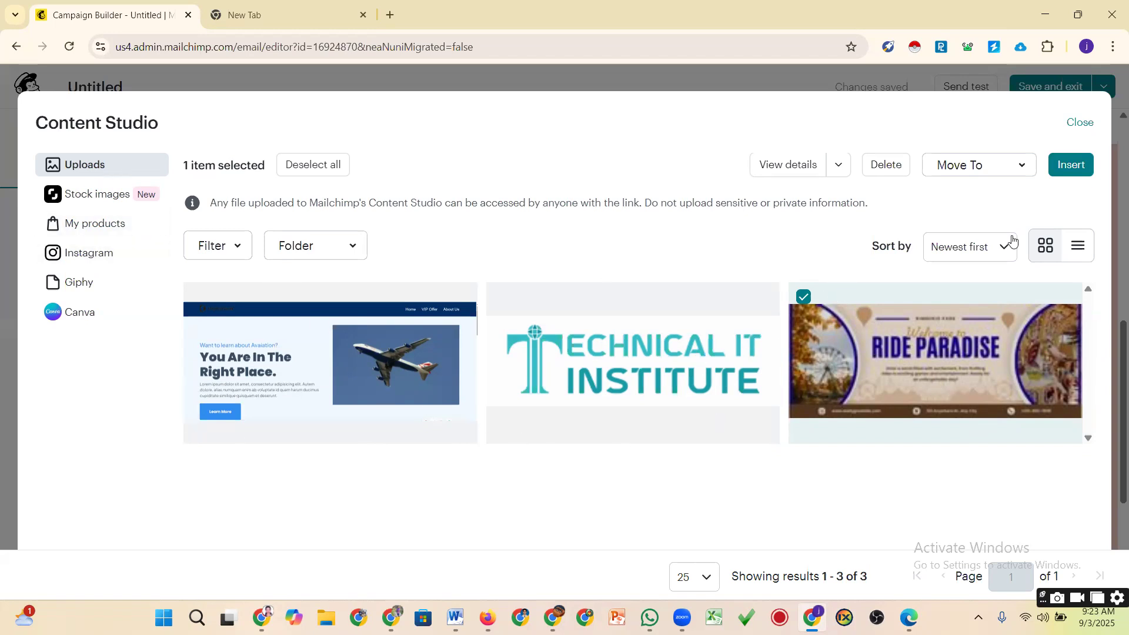
{"action": "left_click", "coordinate": [1071, 165]}
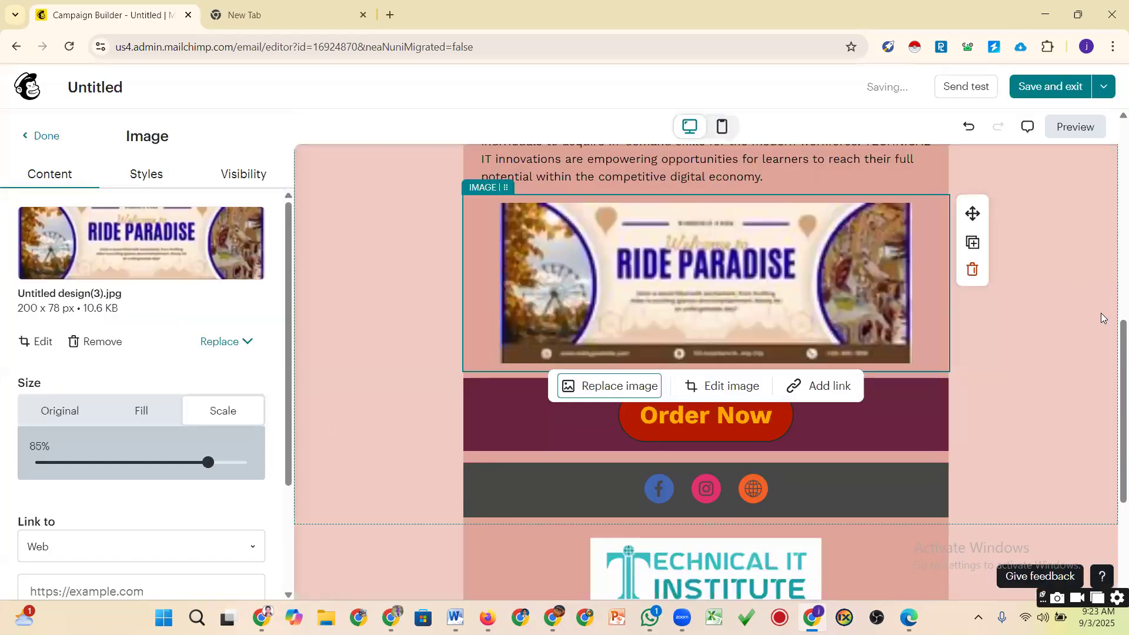
{"action": "left_click", "coordinate": [1101, 313]}
{"action": "left_click", "coordinate": [367, 300]}
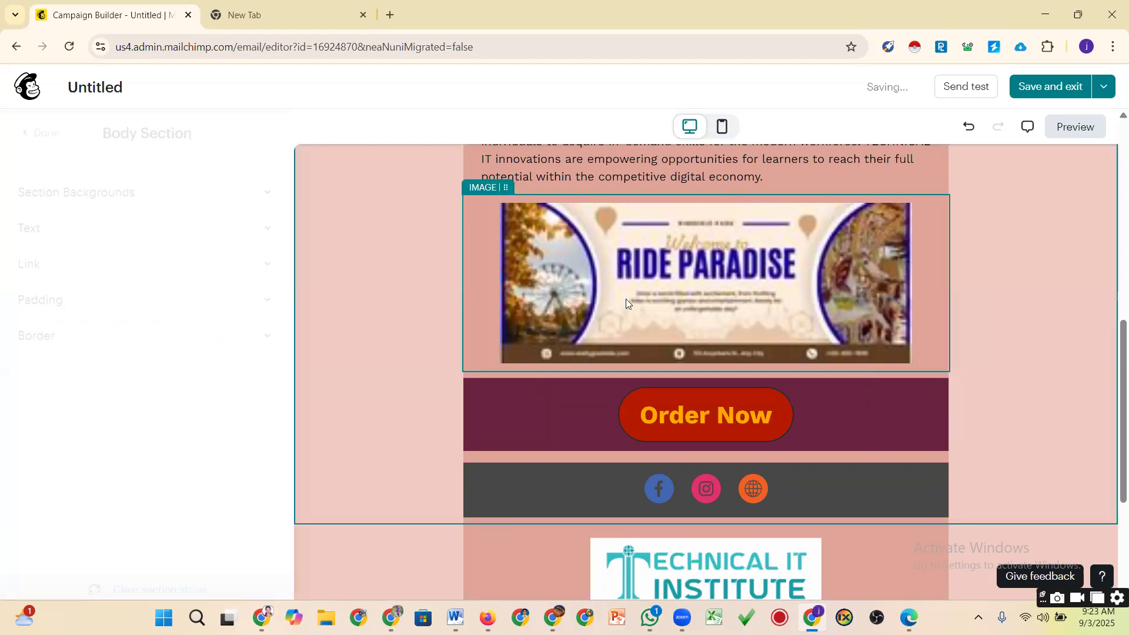
Set the size of the Ride Paradise image to Fill and leave the block's settings
{"action": "scroll", "coordinate": [627, 309], "scroll_direction": "up", "scroll_amount": 2}
{"action": "scroll", "coordinate": [553, 280], "scroll_direction": "down", "scroll_amount": 2}
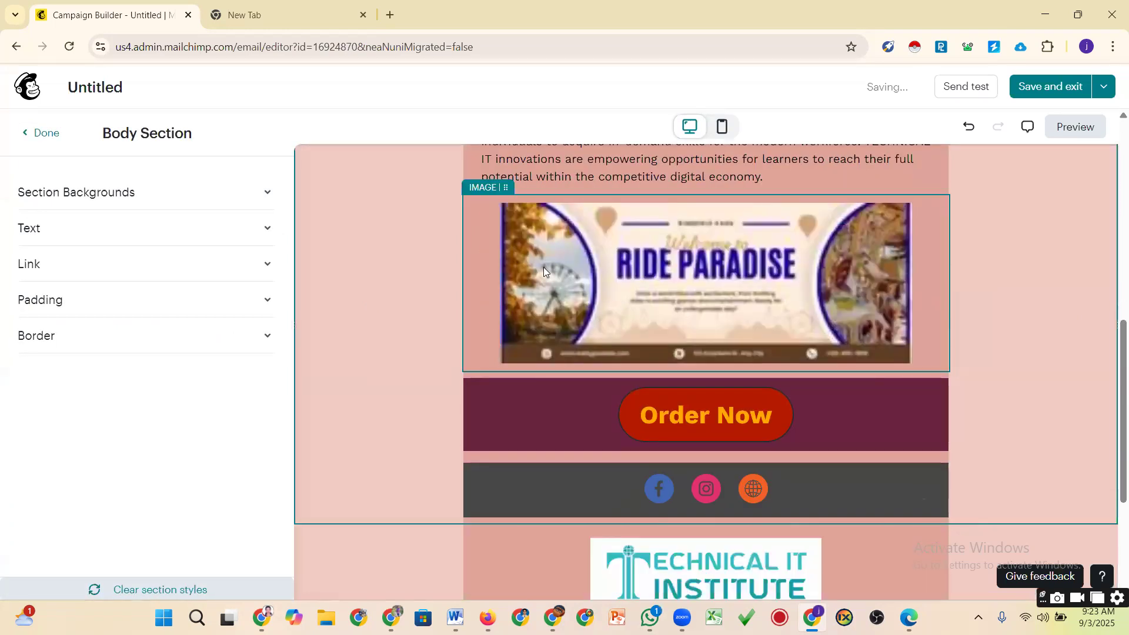
{"action": "left_click", "coordinate": [543, 267]}
{"action": "left_click", "coordinate": [147, 412]}
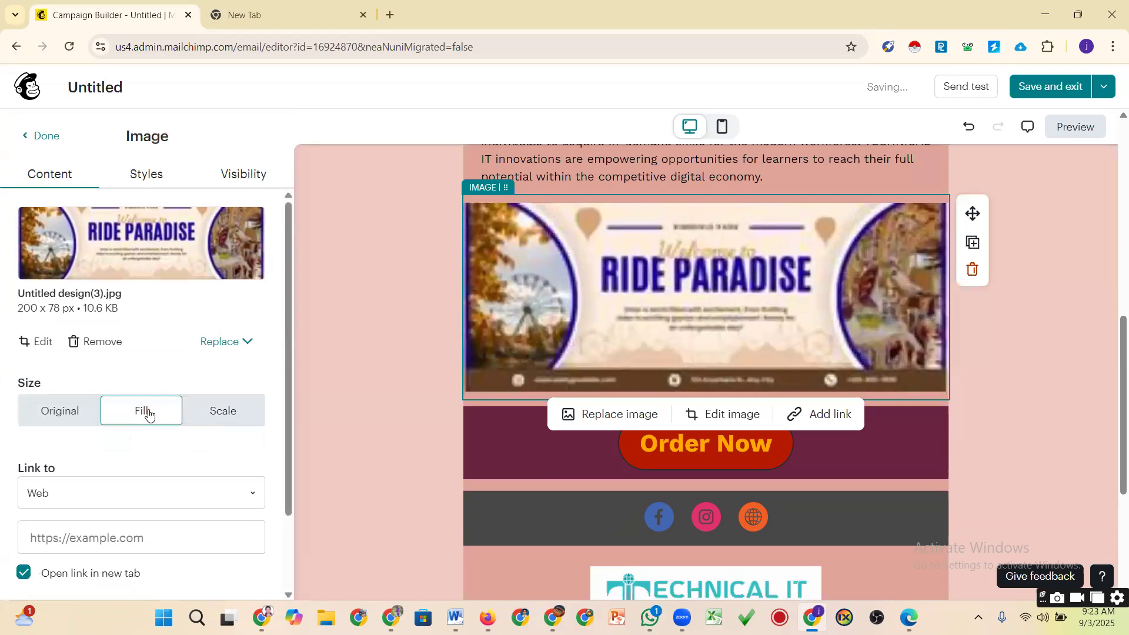
{"action": "left_click", "coordinate": [447, 340]}
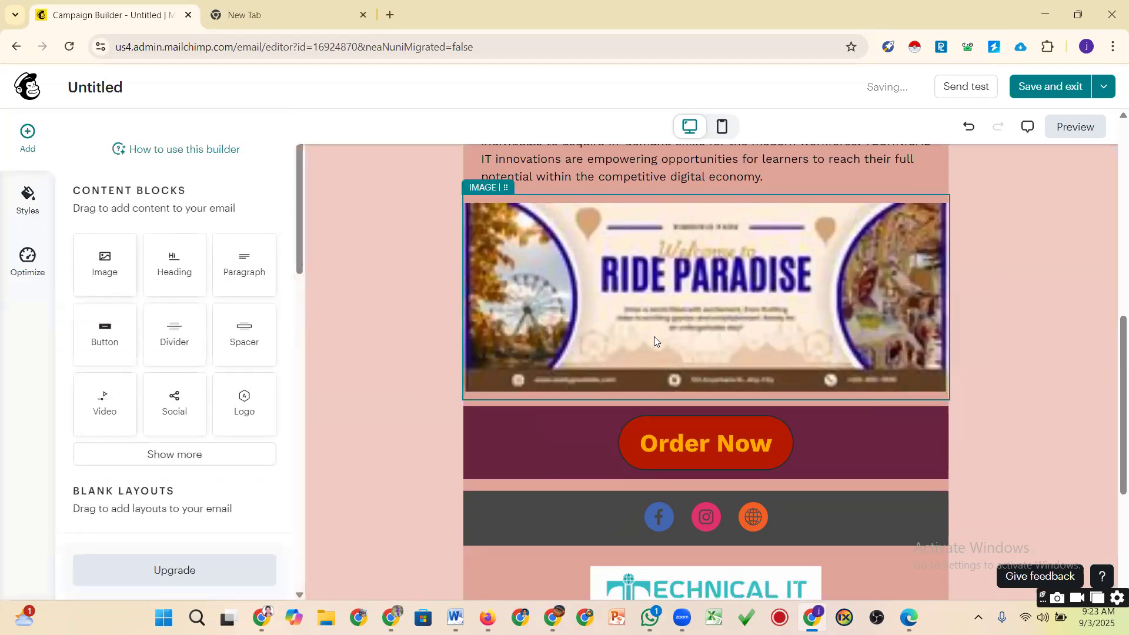
{"action": "left_click", "coordinate": [459, 320]}
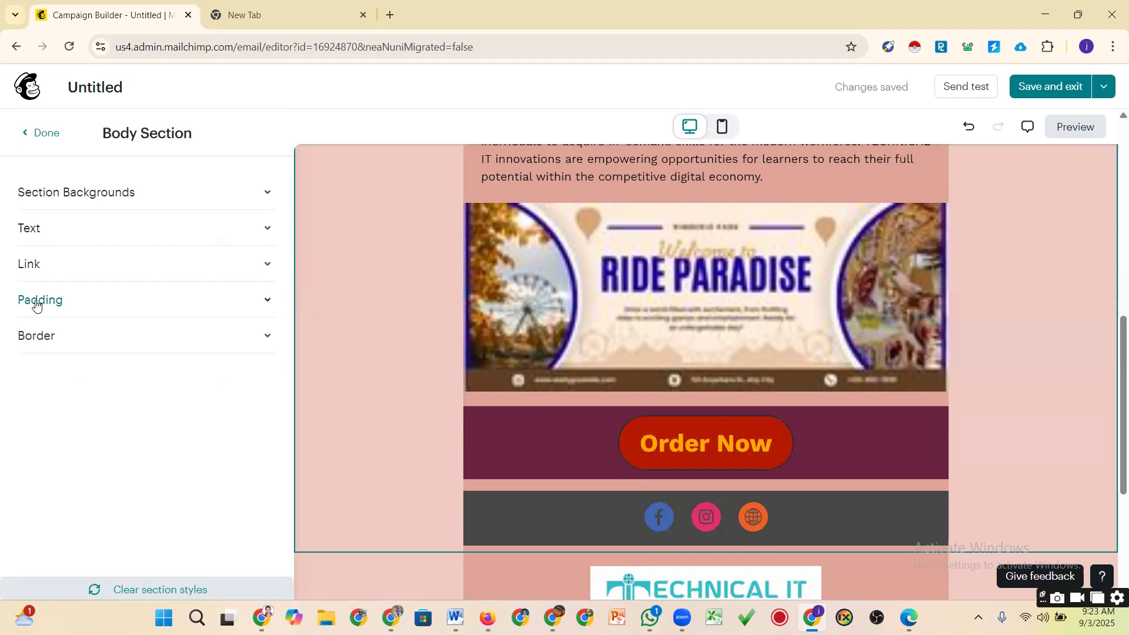
{"action": "scroll", "coordinate": [1081, 357], "scroll_direction": "up", "scroll_amount": 1}
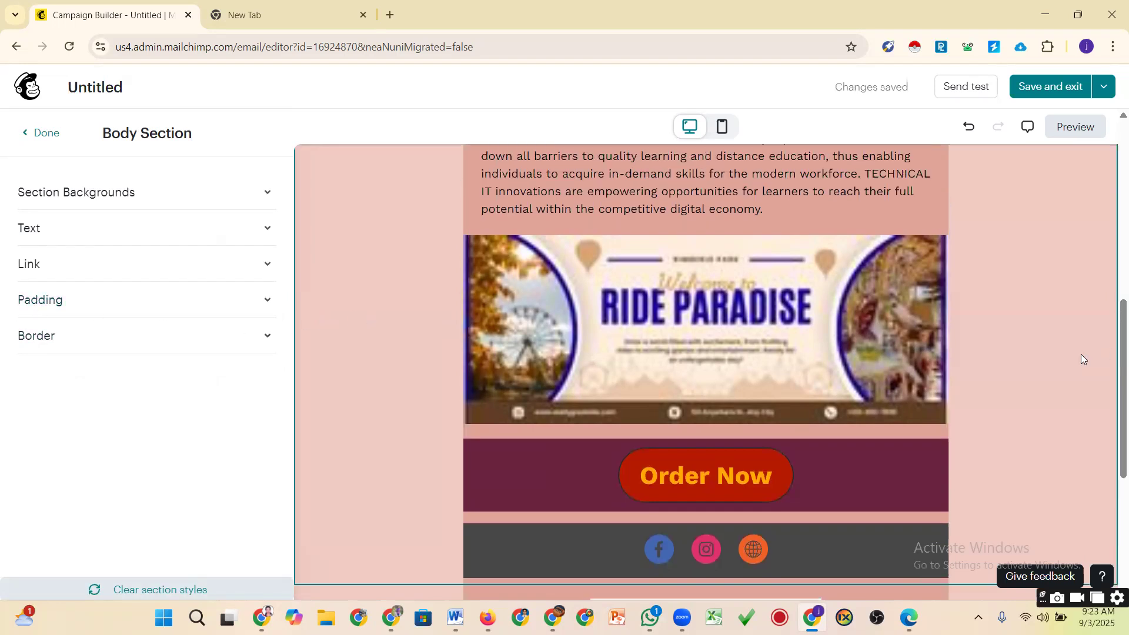
{"action": "scroll", "coordinate": [1077, 350], "scroll_direction": "up", "scroll_amount": 5}
{"action": "scroll", "coordinate": [1070, 349], "scroll_direction": "down", "scroll_amount": 6}
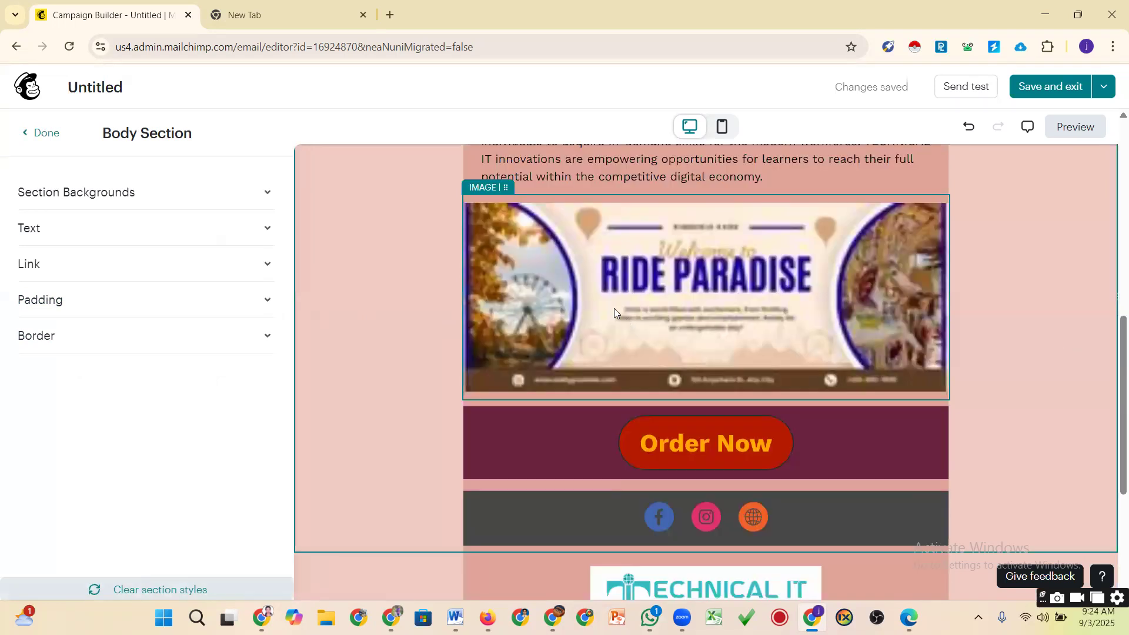
{"action": "left_click", "coordinate": [532, 398]}
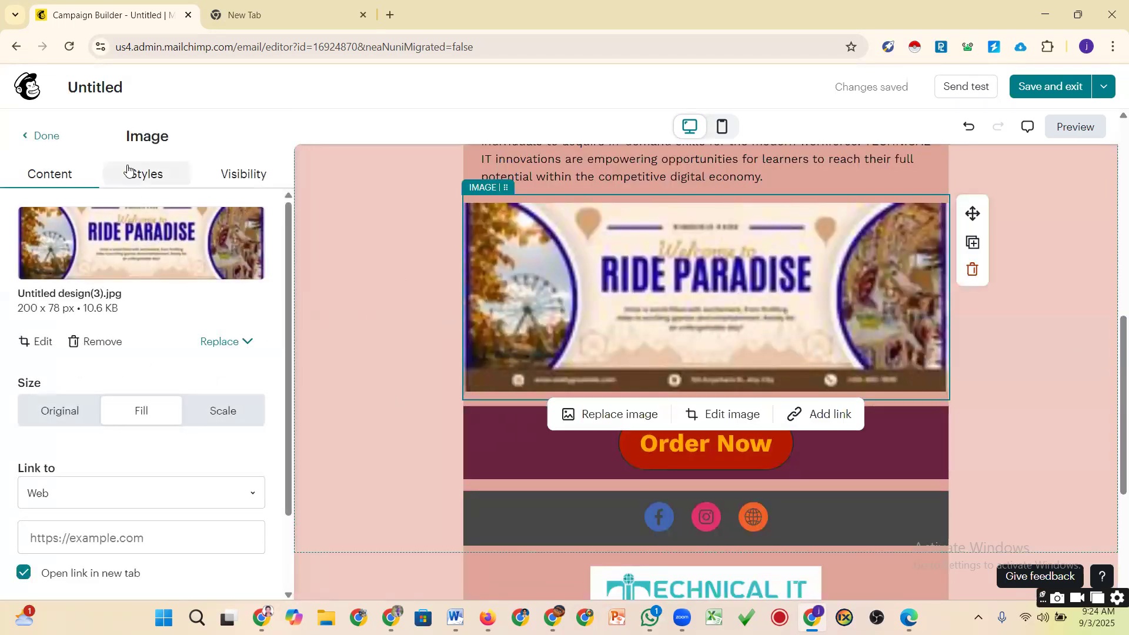
Add a Paragraph block between the Ride Paradise banner and the Order Now button
{"action": "left_click", "coordinate": [327, 358]}
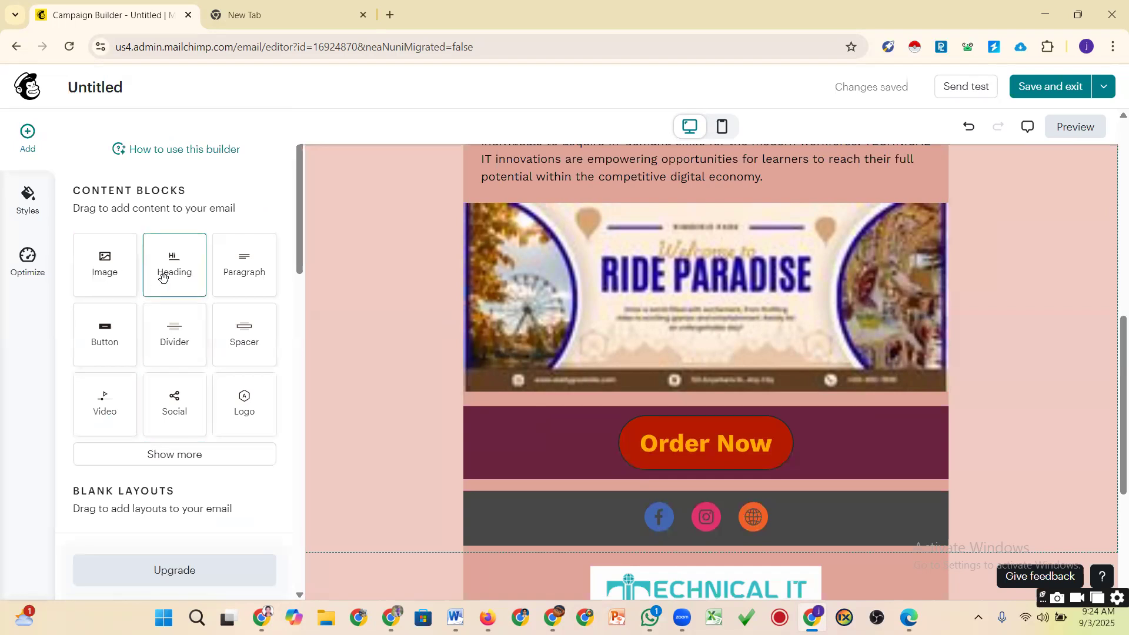
{"action": "left_click_drag", "start_coordinate": [248, 276], "coordinate": [520, 405]}
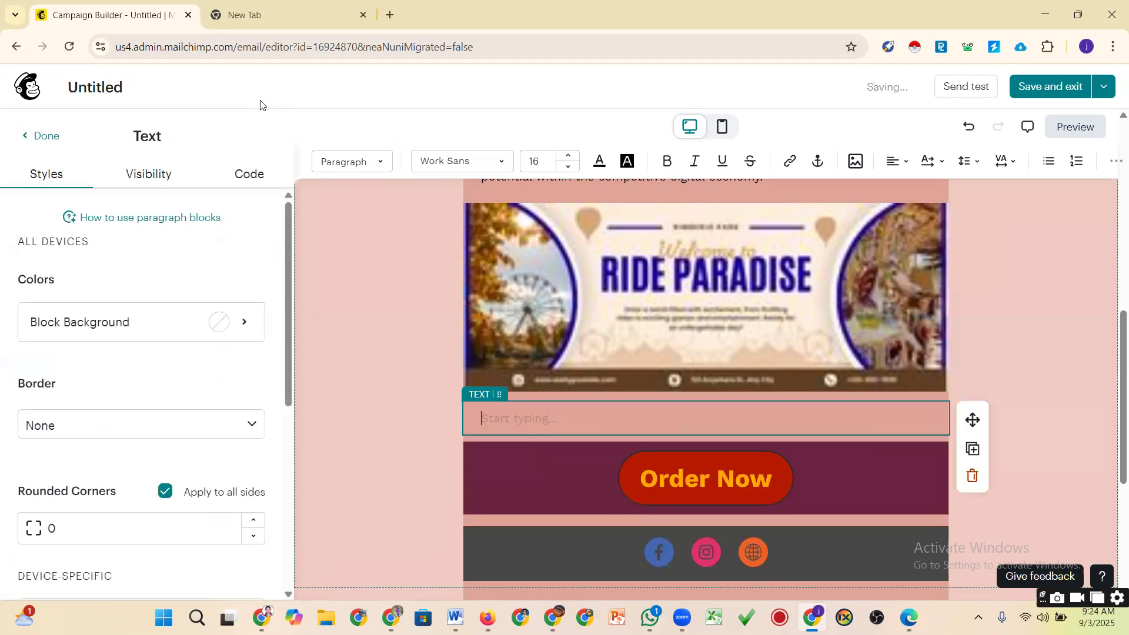
Switch to the Technical IT website and copy the description paragraph under Lifetime Online Support
{"action": "mouse_move", "coordinate": [552, 617]}
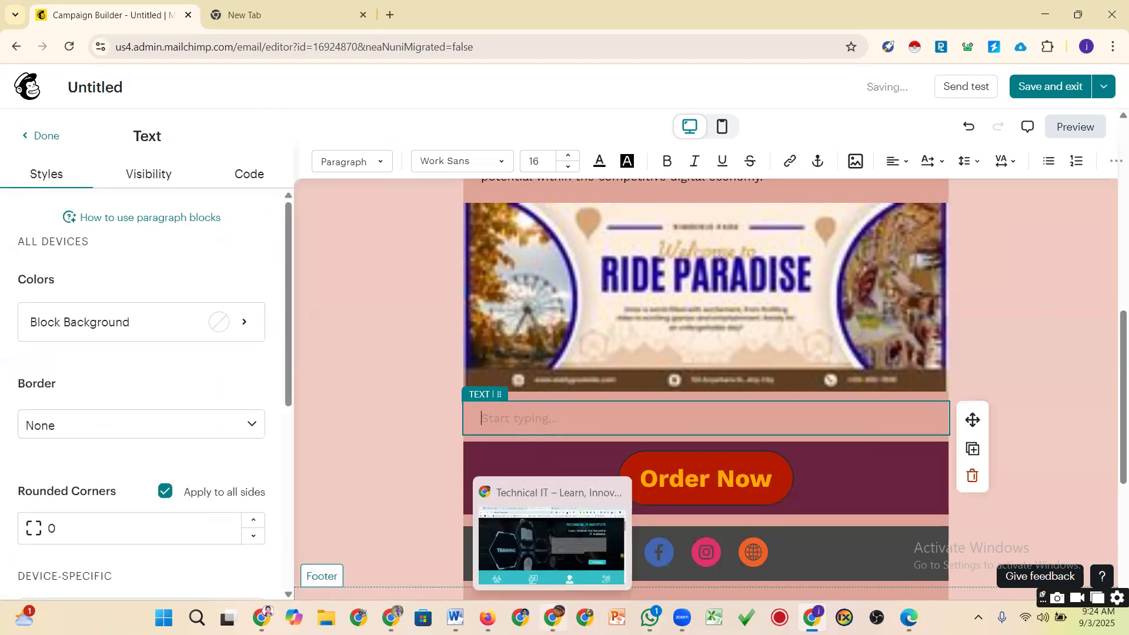
{"action": "left_click", "coordinate": [550, 547]}
{"action": "scroll", "coordinate": [461, 330], "scroll_direction": "down", "scroll_amount": 5}
{"action": "scroll", "coordinate": [460, 330], "scroll_direction": "down", "scroll_amount": 15}
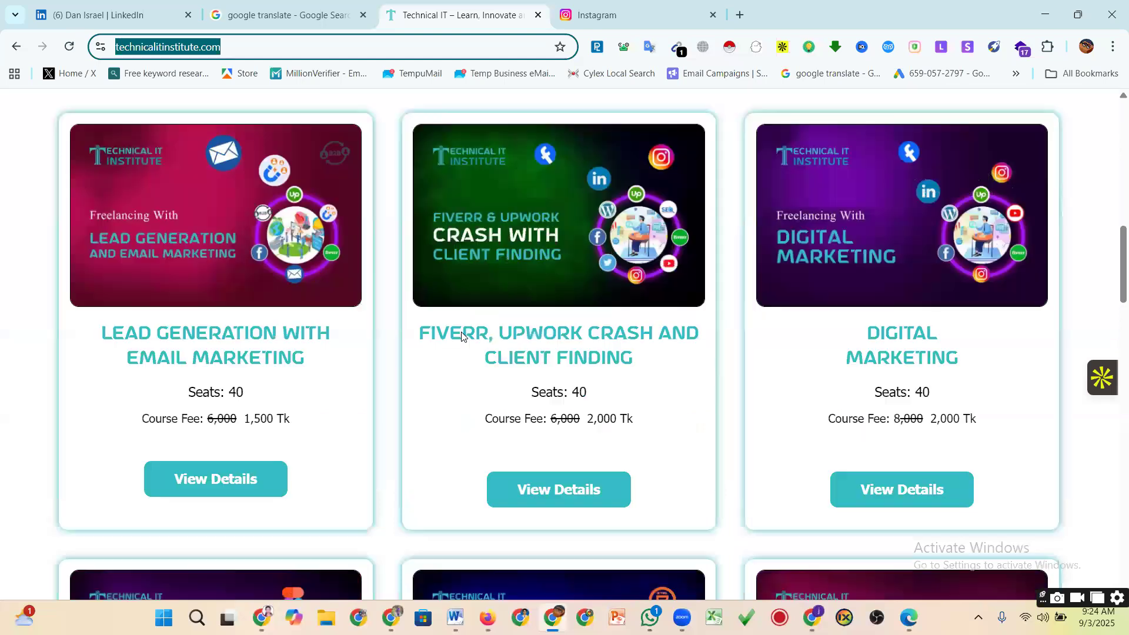
{"action": "scroll", "coordinate": [423, 344], "scroll_direction": "down", "scroll_amount": 1}
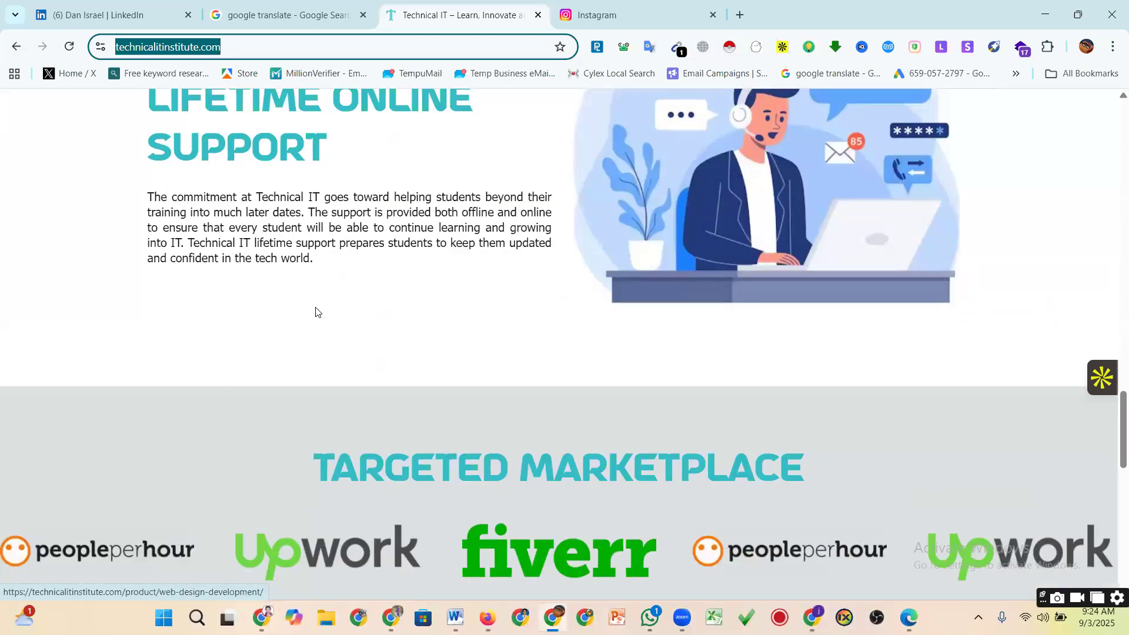
{"action": "left_click_drag", "start_coordinate": [313, 263], "coordinate": [130, 206]}
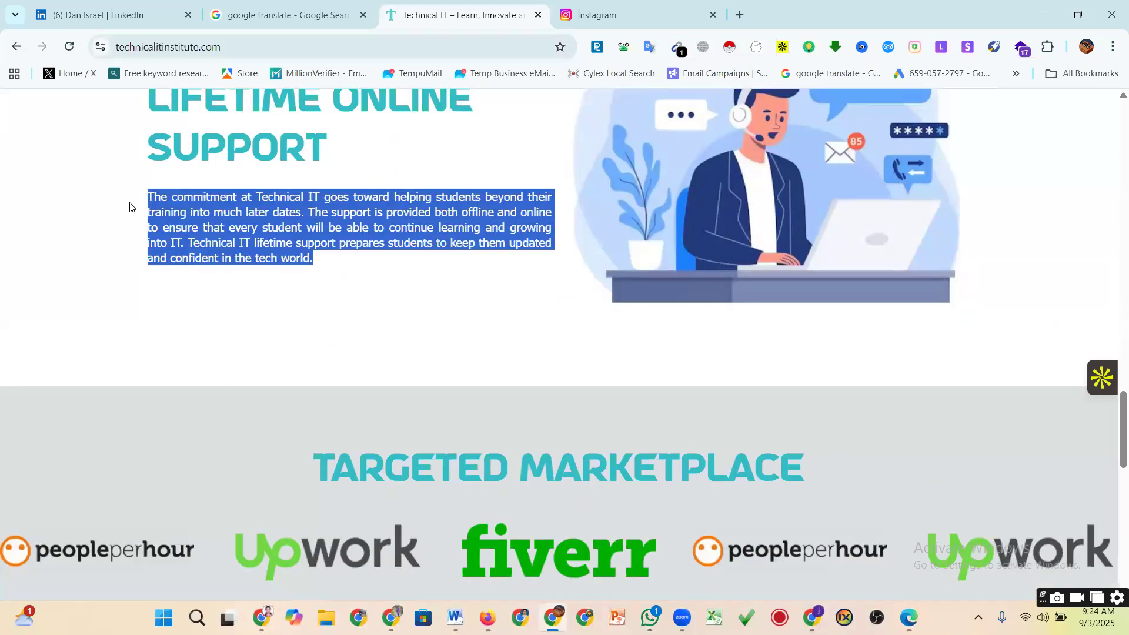
{"action": "key", "text": "ctrl+c"}
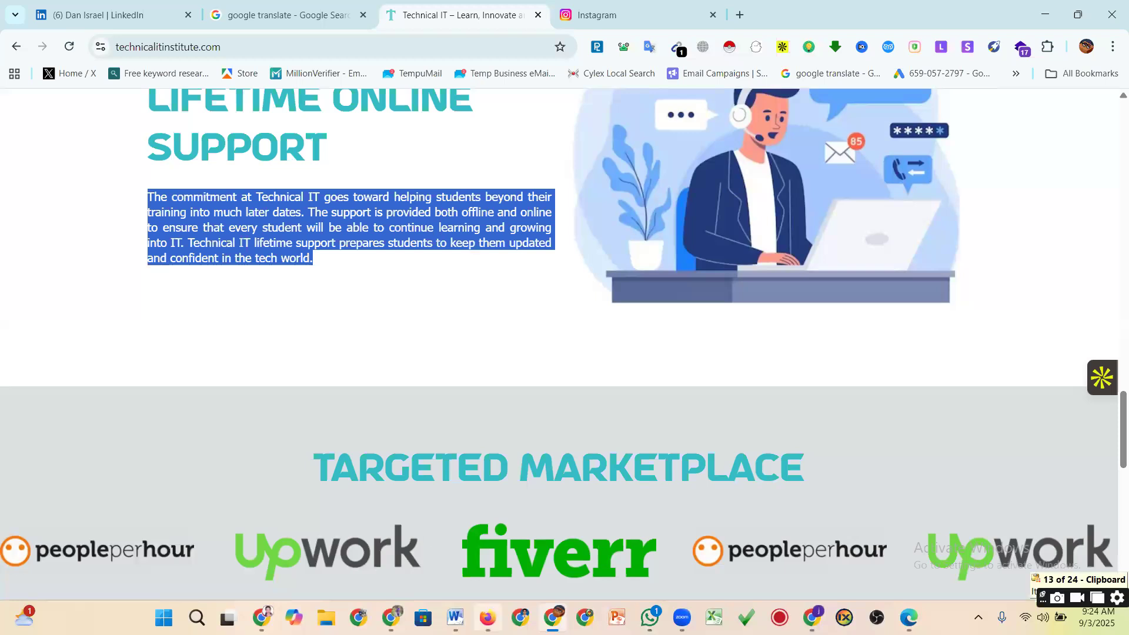
Replace the English source text in Google Translate with the copied support paragraph and copy the whole text from there
{"action": "left_click", "coordinate": [553, 617]}
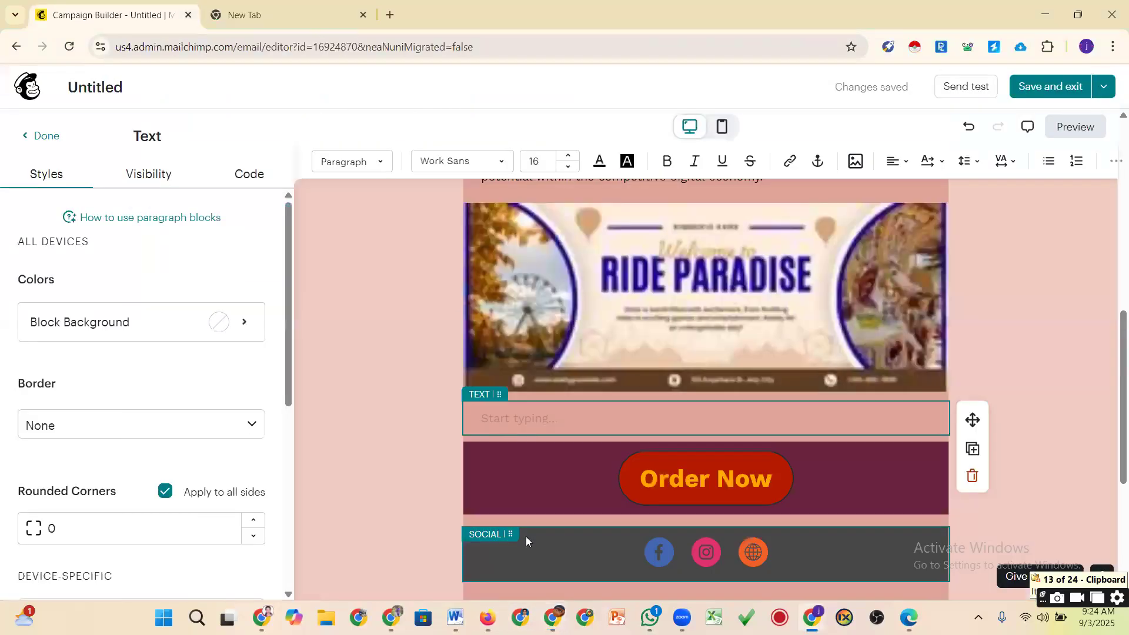
{"action": "mouse_move", "coordinate": [553, 617]}
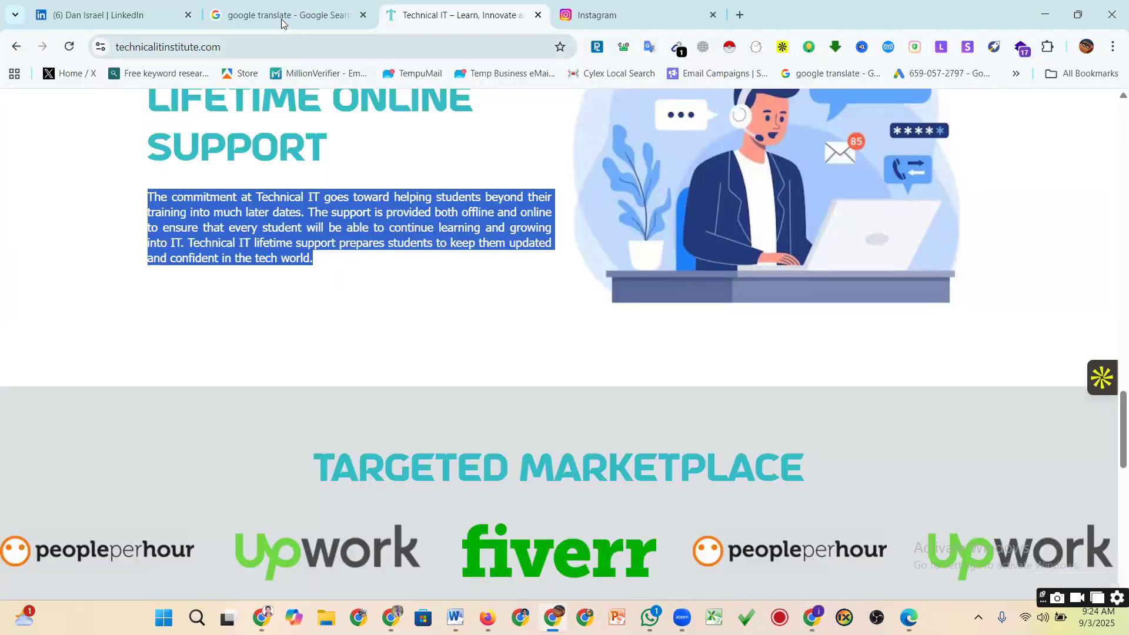
{"action": "left_click", "coordinate": [281, 21]}
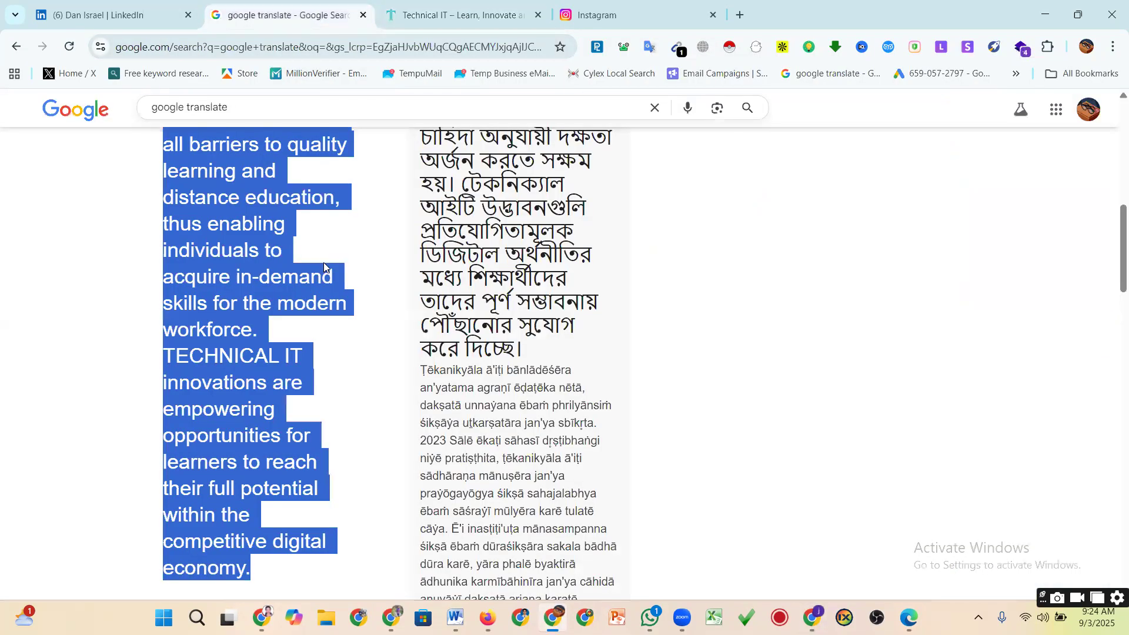
{"action": "key", "text": "ctrl+v"}
{"action": "scroll", "coordinate": [306, 276], "scroll_direction": "up", "scroll_amount": 6}
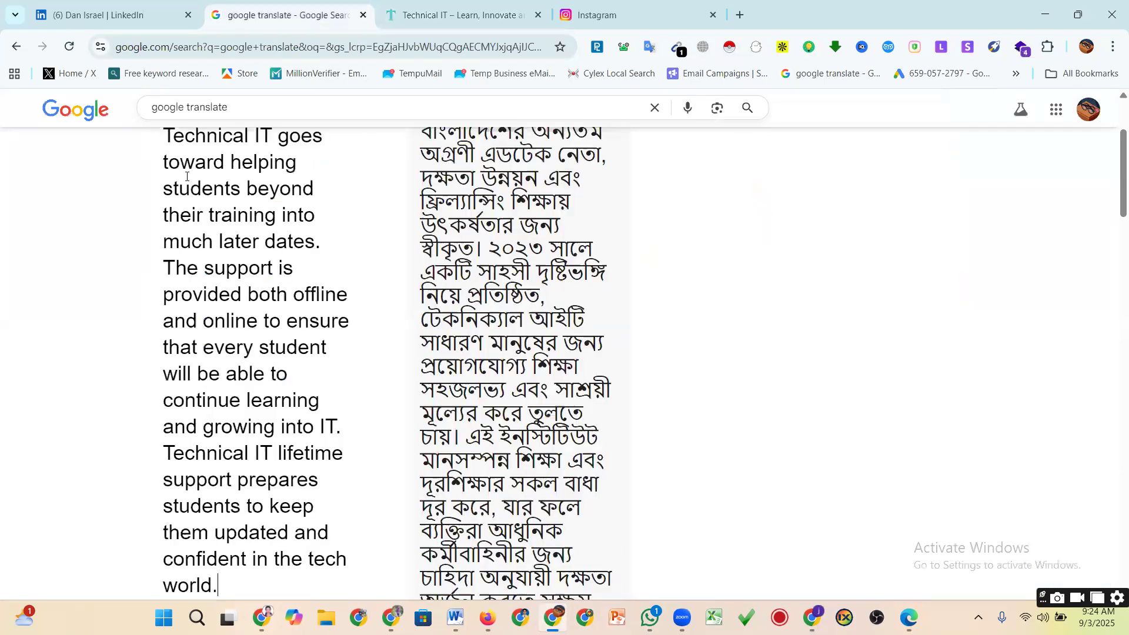
{"action": "left_click", "coordinate": [180, 157], "text": "shift"}
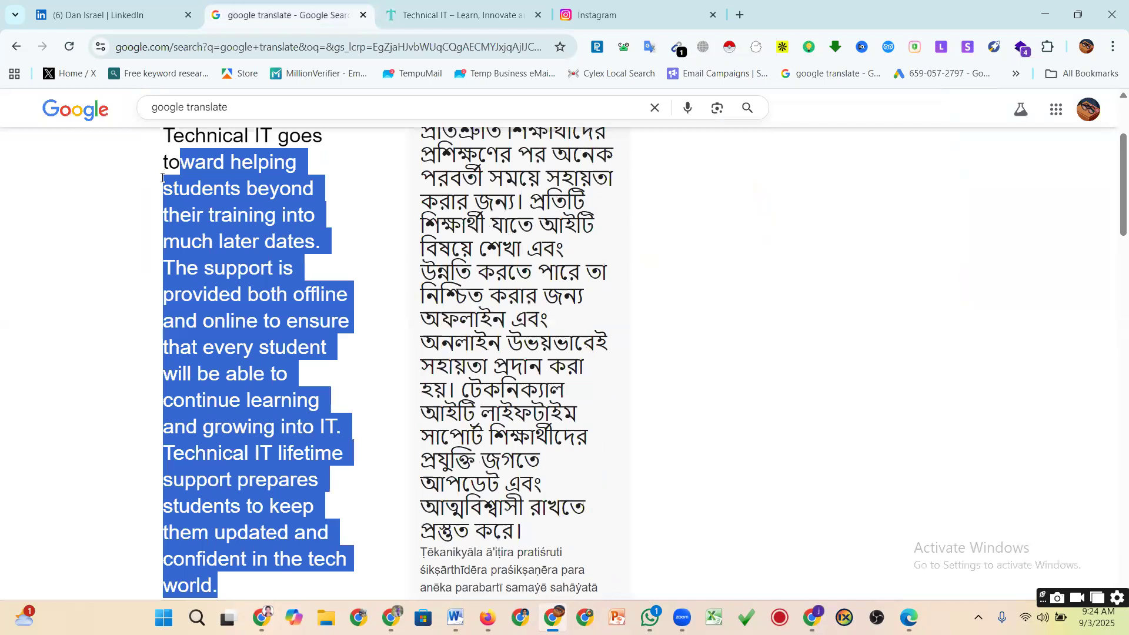
{"action": "scroll", "coordinate": [162, 178], "scroll_direction": "up", "scroll_amount": 1}
{"action": "left_click", "coordinate": [162, 178], "text": "shift"}
{"action": "key", "text": "ctrl+c"}
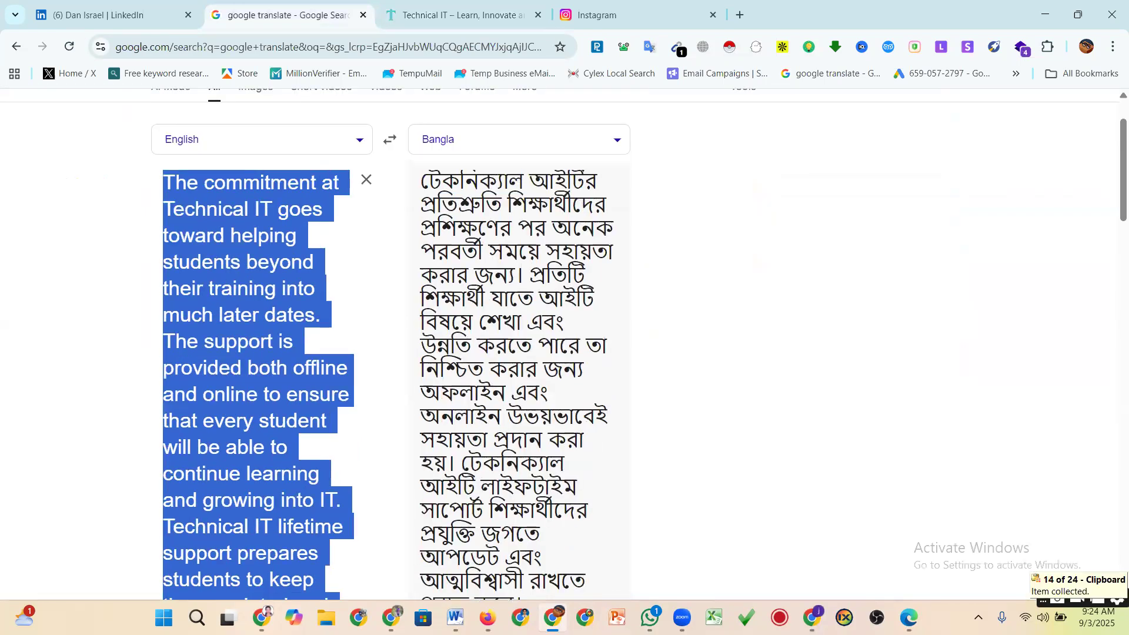
Switch back to Mailchimp, paste the lifetime support text into the empty Paragraph block and leave its settings
{"action": "left_click", "coordinate": [813, 617]}
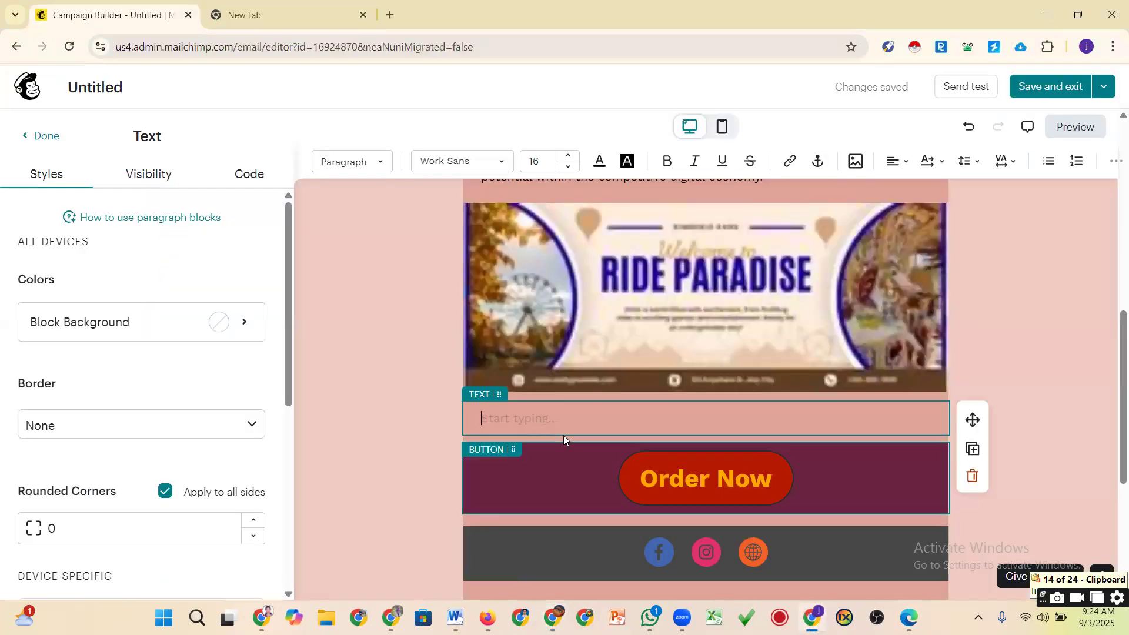
{"action": "key", "text": "ctrl+v"}
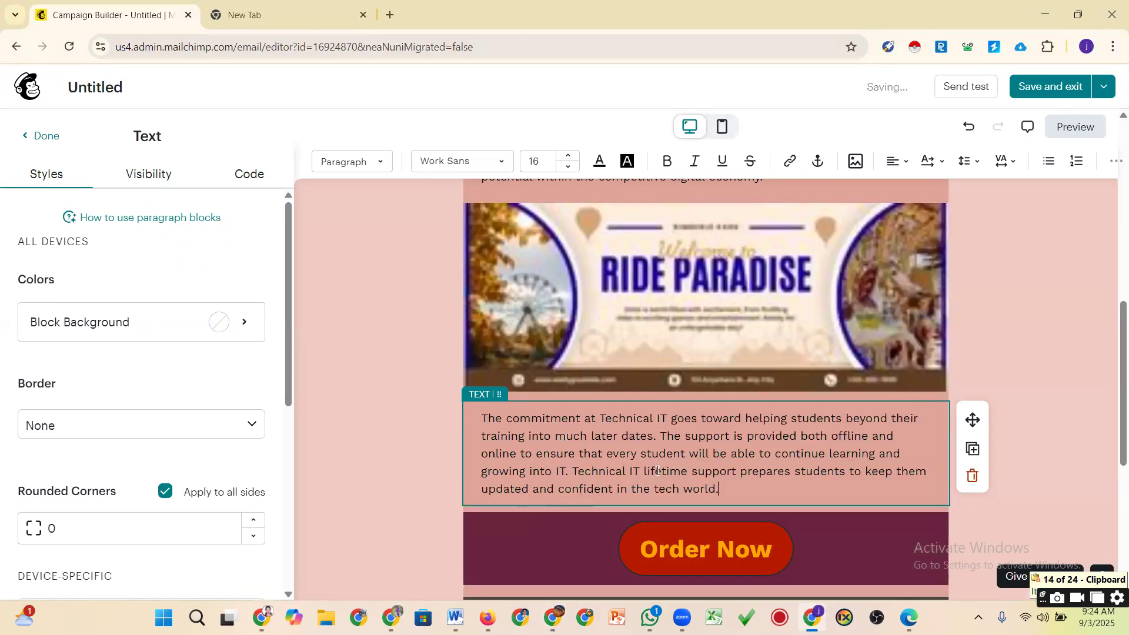
{"action": "left_click", "coordinate": [375, 364]}
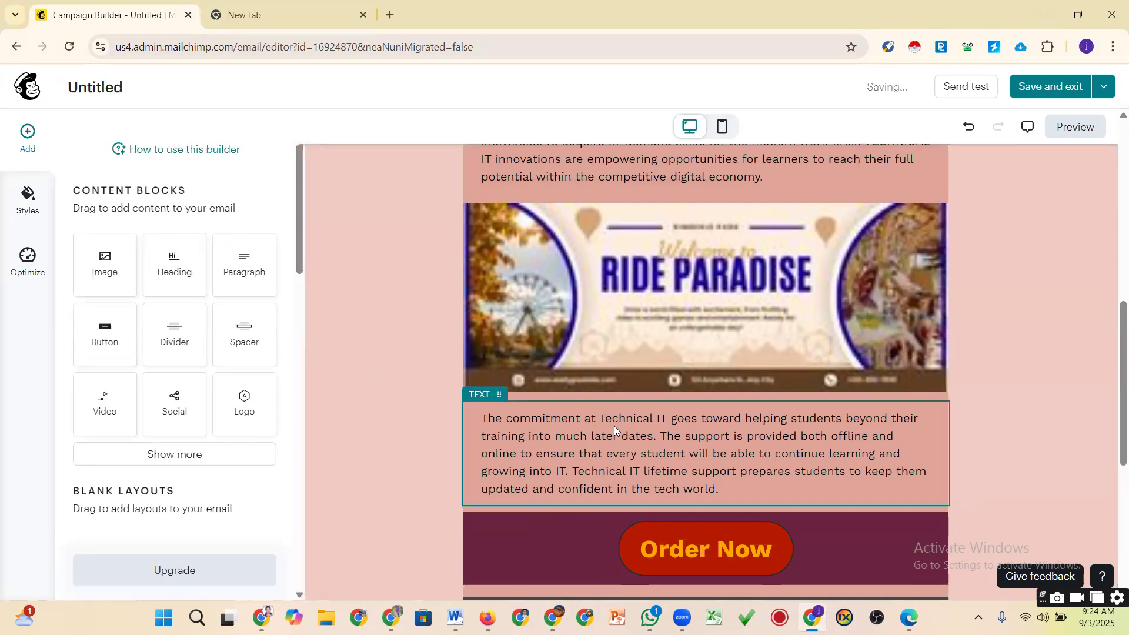
Set the block background of the header logo to the dark gray color already used in the email
{"action": "scroll", "coordinate": [614, 432], "scroll_direction": "up", "scroll_amount": 8}
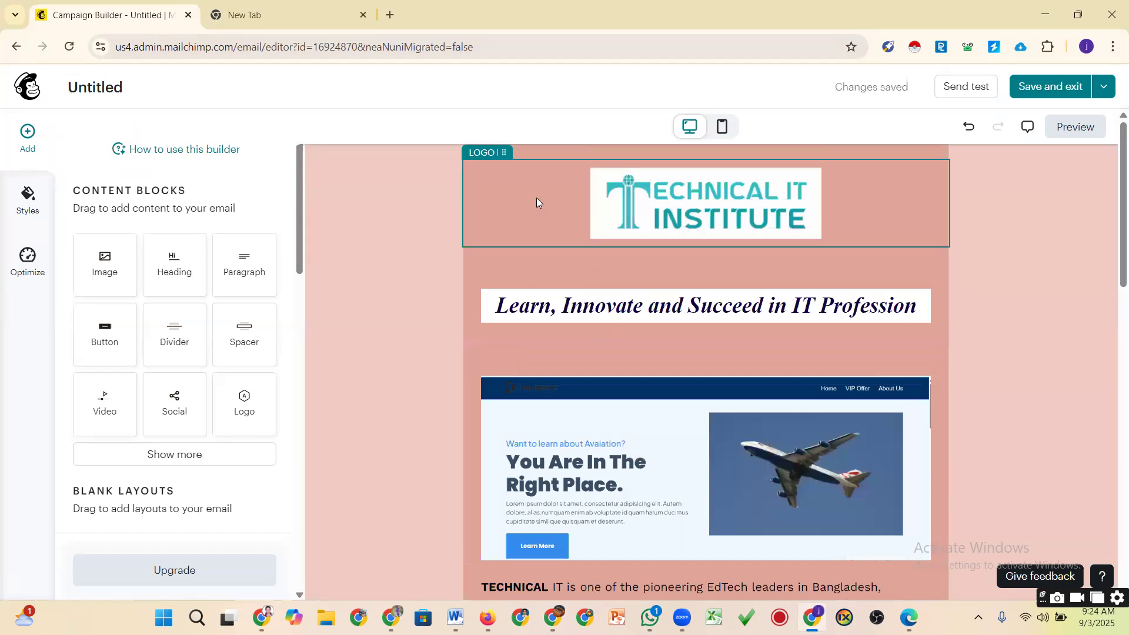
{"action": "left_click", "coordinate": [536, 200]}
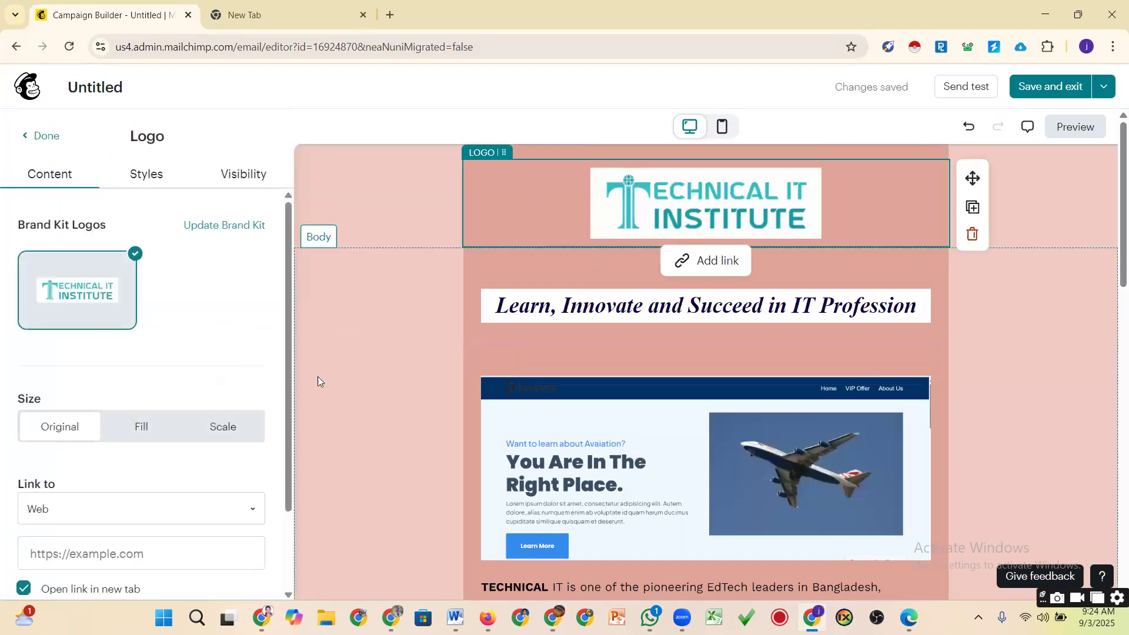
{"action": "scroll", "coordinate": [151, 443], "scroll_direction": "down", "scroll_amount": 2}
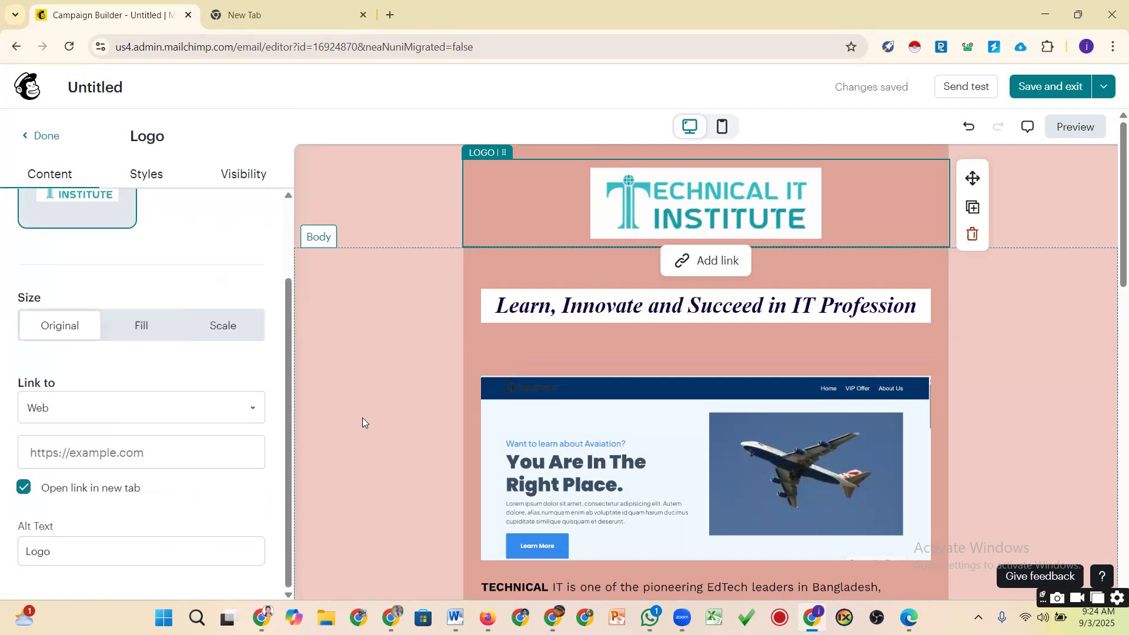
{"action": "scroll", "coordinate": [363, 417], "scroll_direction": "down", "scroll_amount": 3}
{"action": "scroll", "coordinate": [620, 295], "scroll_direction": "up", "scroll_amount": 3}
{"action": "left_click", "coordinate": [154, 181]}
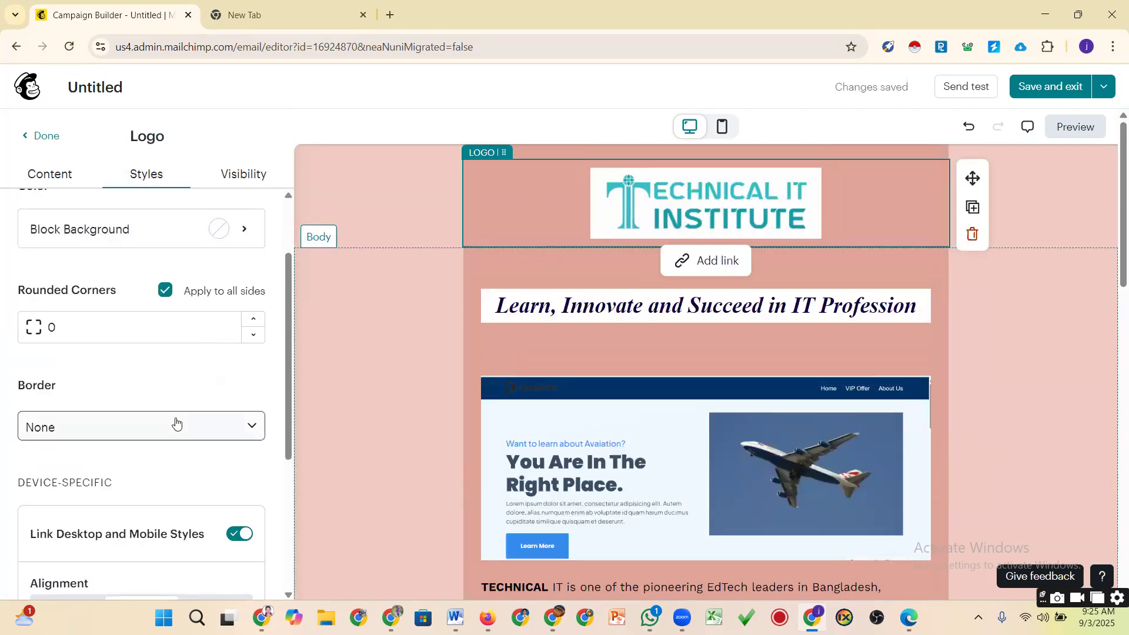
{"action": "scroll", "coordinate": [176, 426], "scroll_direction": "down", "scroll_amount": 4}
{"action": "scroll", "coordinate": [176, 422], "scroll_direction": "down", "scroll_amount": 1}
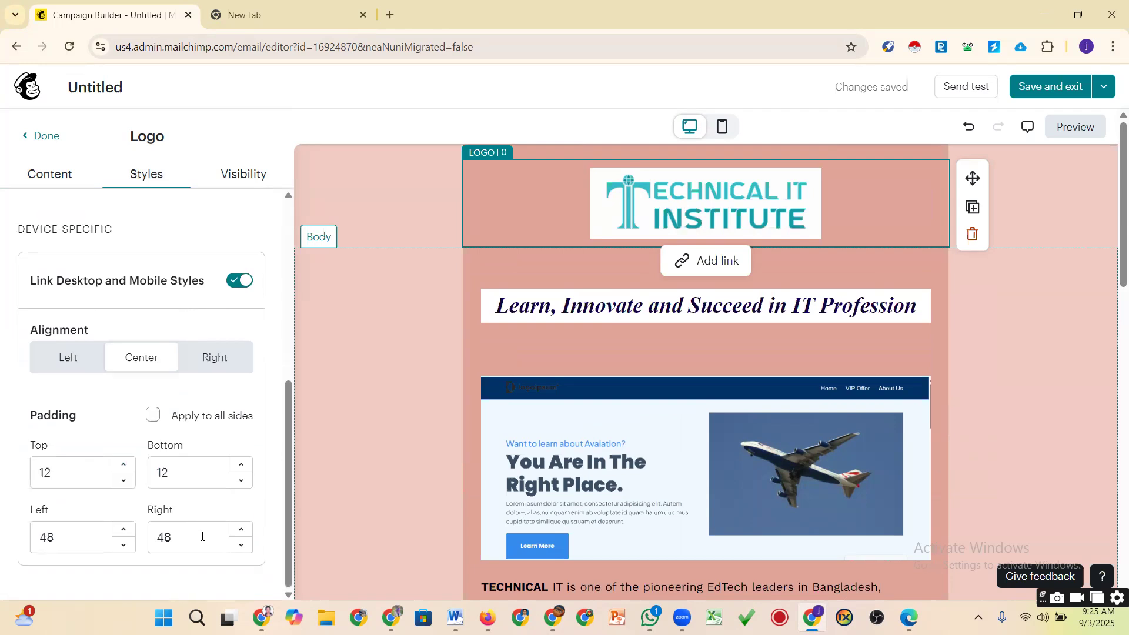
{"action": "scroll", "coordinate": [232, 334], "scroll_direction": "up", "scroll_amount": 2}
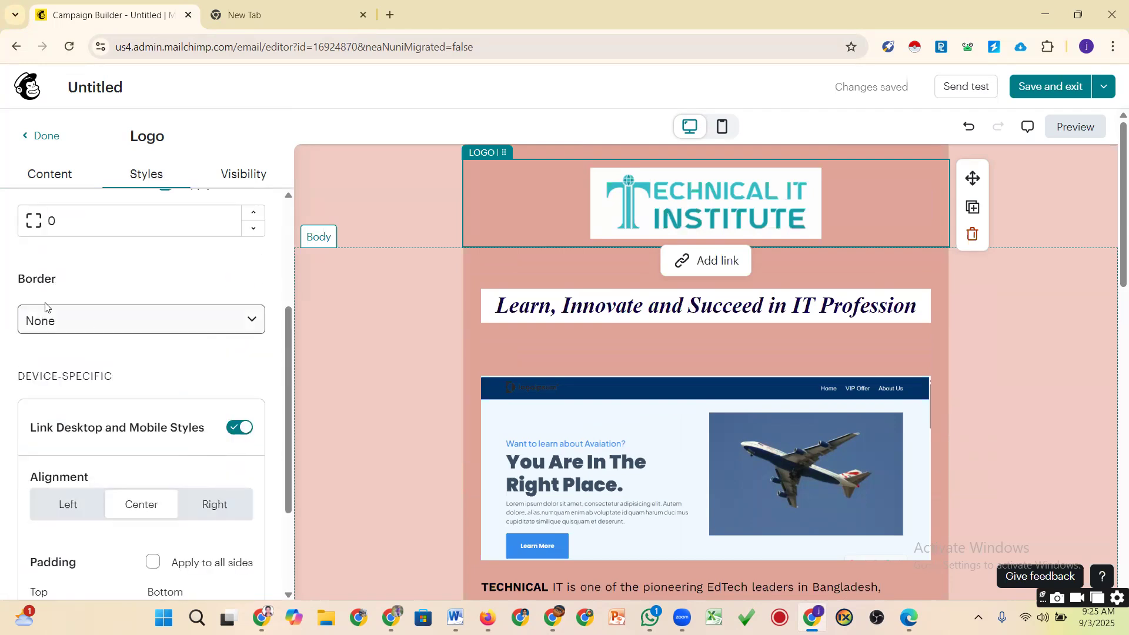
{"action": "scroll", "coordinate": [120, 327], "scroll_direction": "up", "scroll_amount": 2}
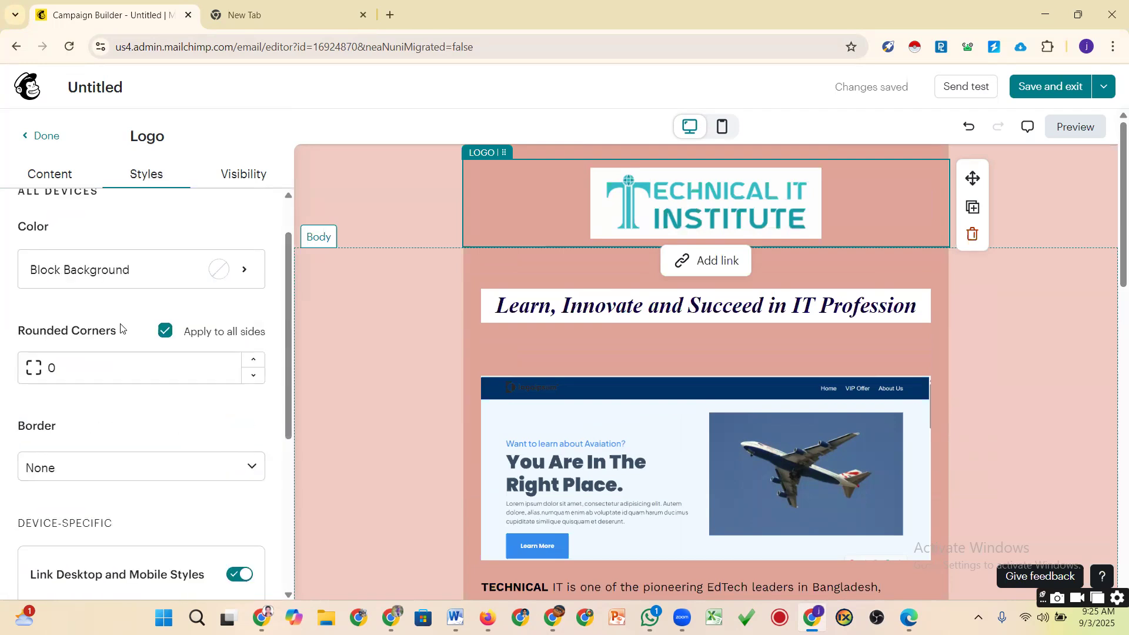
{"action": "left_click", "coordinate": [246, 274]}
{"action": "left_click", "coordinate": [228, 237]}
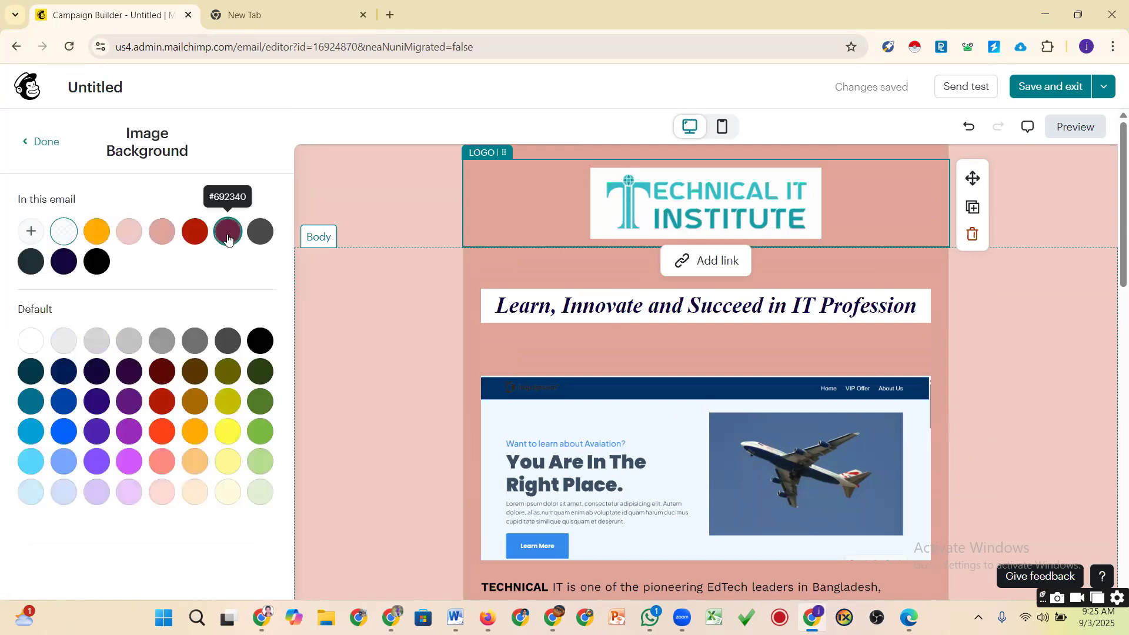
{"action": "left_click", "coordinate": [260, 234]}
Look over the email's content blocks and the style settings of the headline text block
{"action": "left_click", "coordinate": [508, 345]}
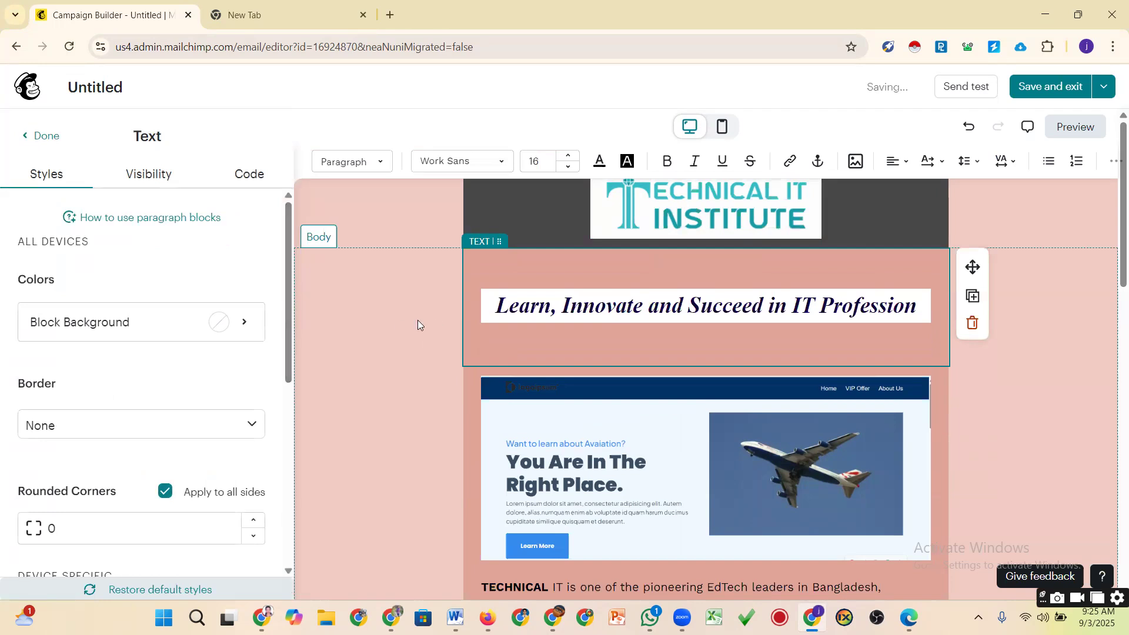
{"action": "left_click", "coordinate": [435, 331]}
{"action": "scroll", "coordinate": [524, 318], "scroll_direction": "down", "scroll_amount": 3}
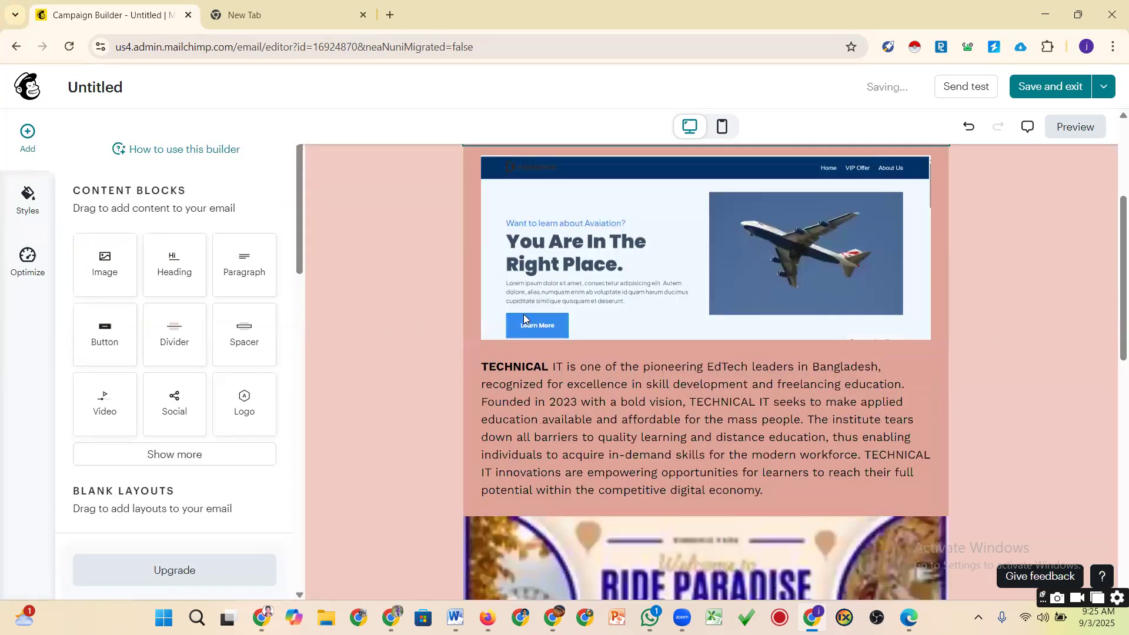
{"action": "scroll", "coordinate": [523, 318], "scroll_direction": "down", "scroll_amount": 5}
{"action": "scroll", "coordinate": [524, 318], "scroll_direction": "up", "scroll_amount": 10}
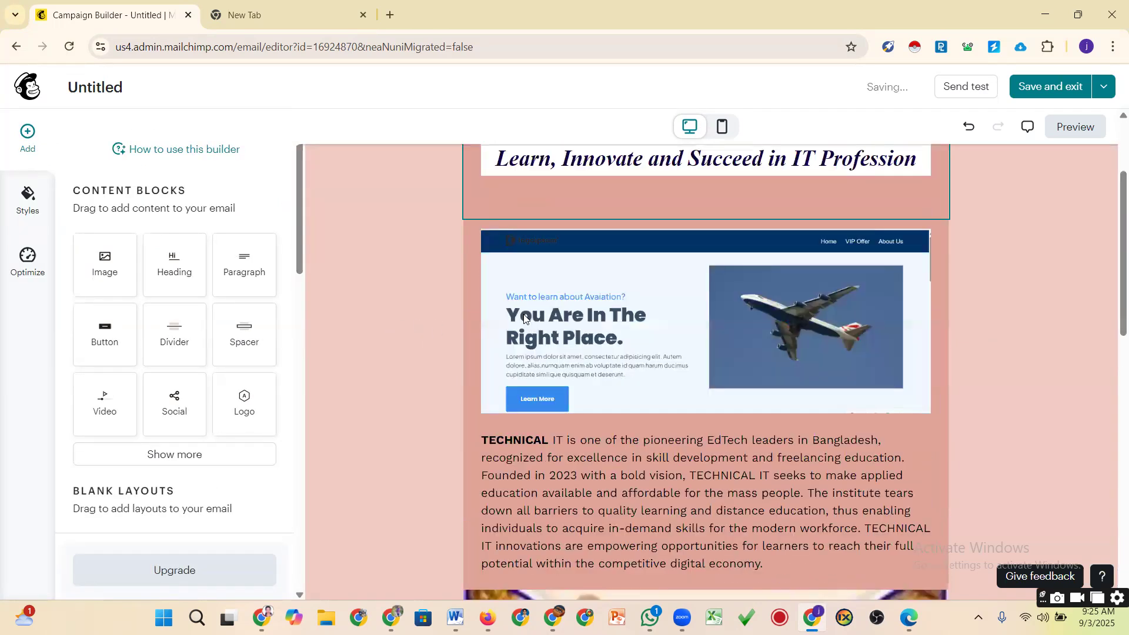
{"action": "left_click", "coordinate": [472, 317]}
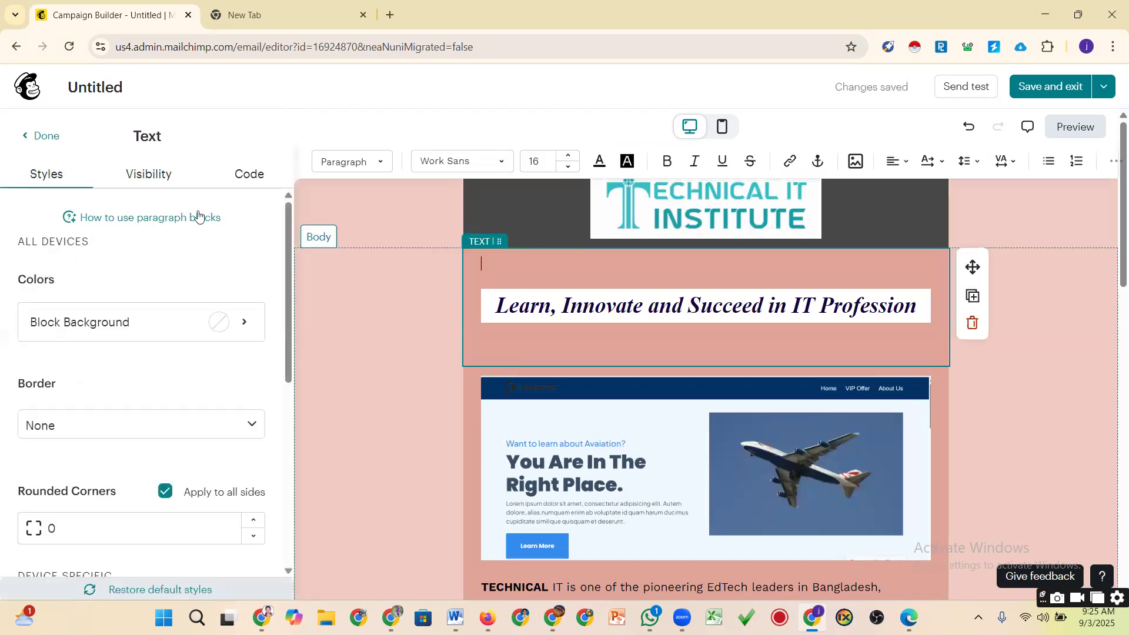
{"action": "left_click", "coordinate": [353, 424]}
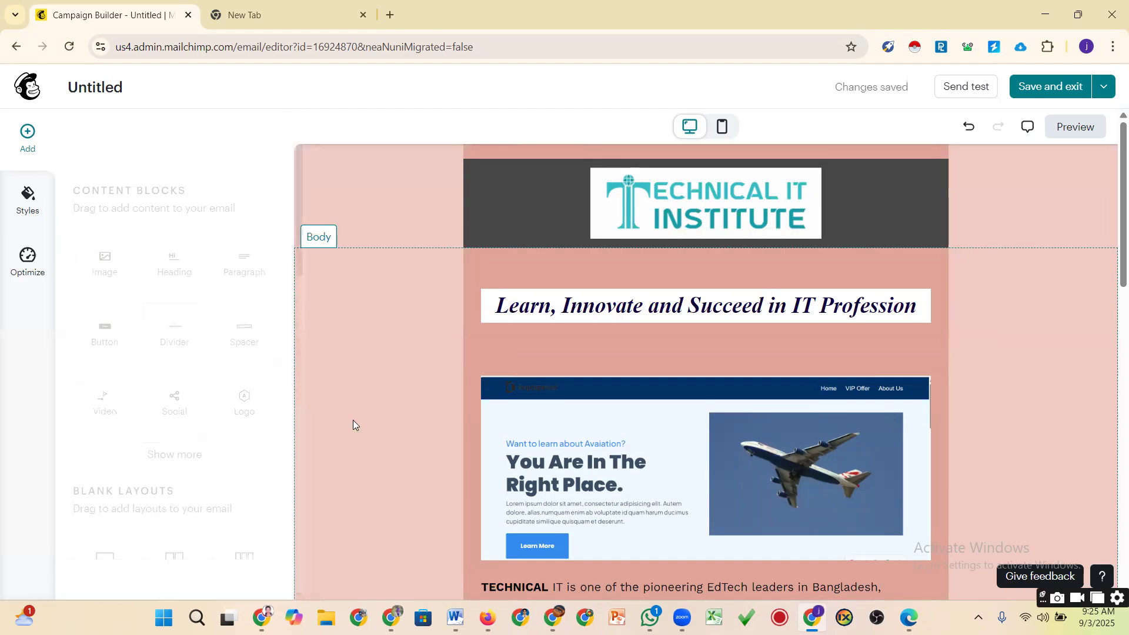
Examine the settings of the Header and Body sections, including the top and bottom border options
{"action": "left_click", "coordinate": [353, 423]}
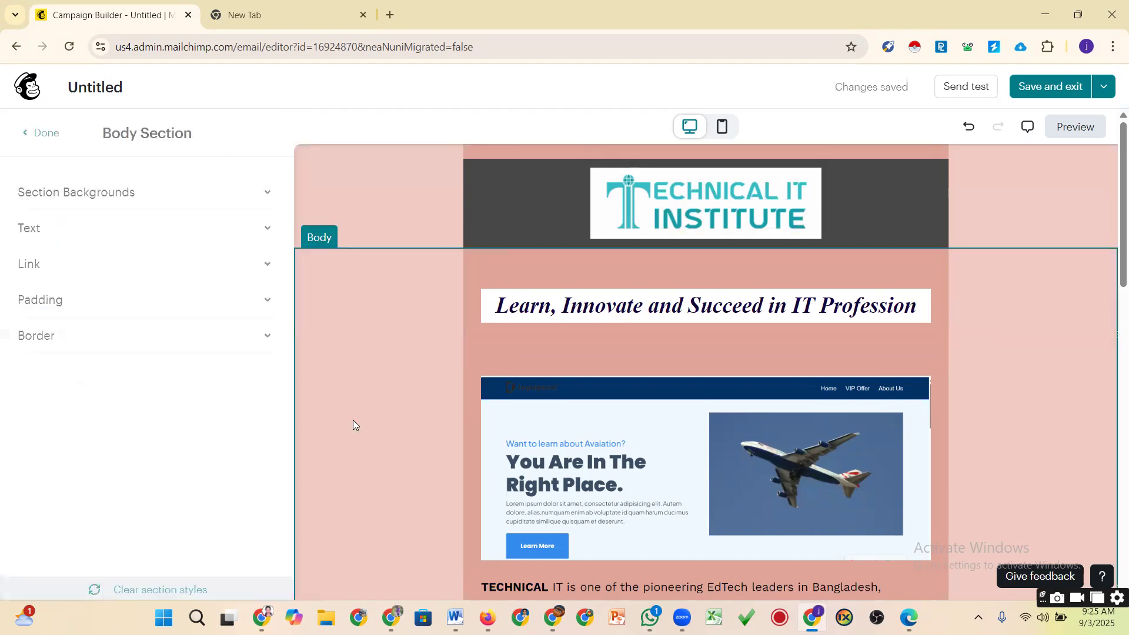
{"action": "left_click", "coordinate": [366, 226]}
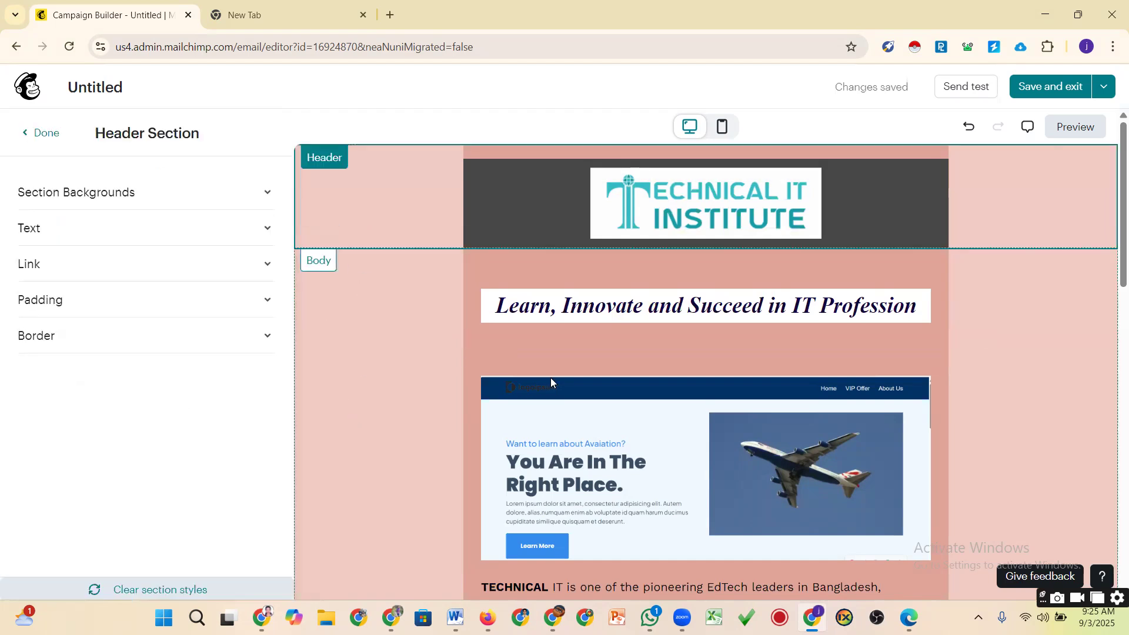
{"action": "left_click", "coordinate": [1038, 347]}
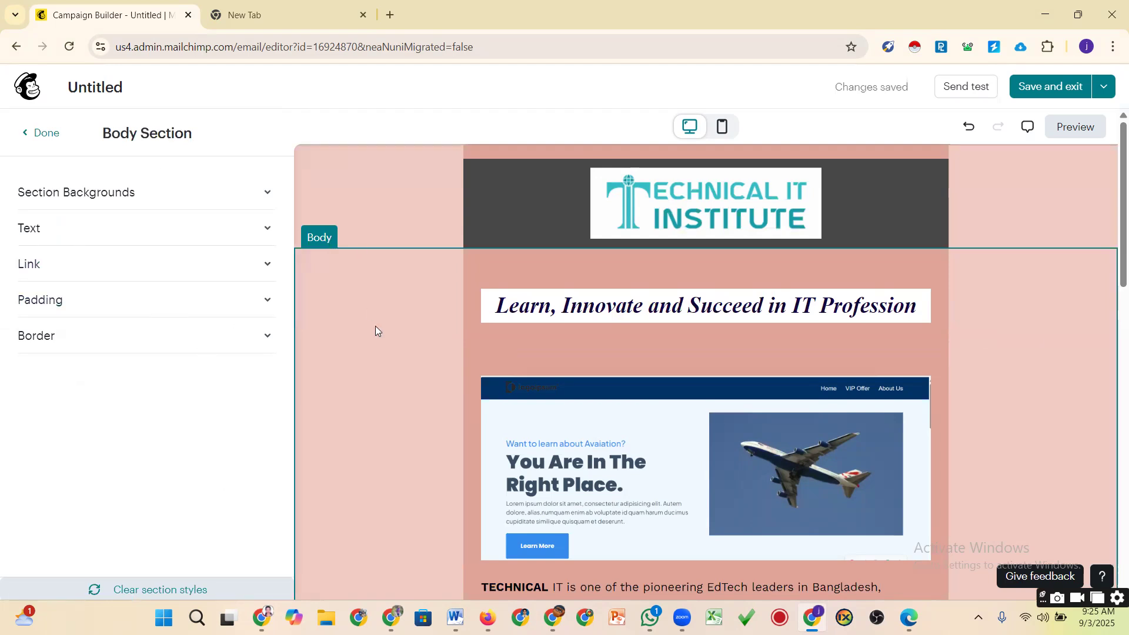
{"action": "left_click", "coordinate": [362, 219]}
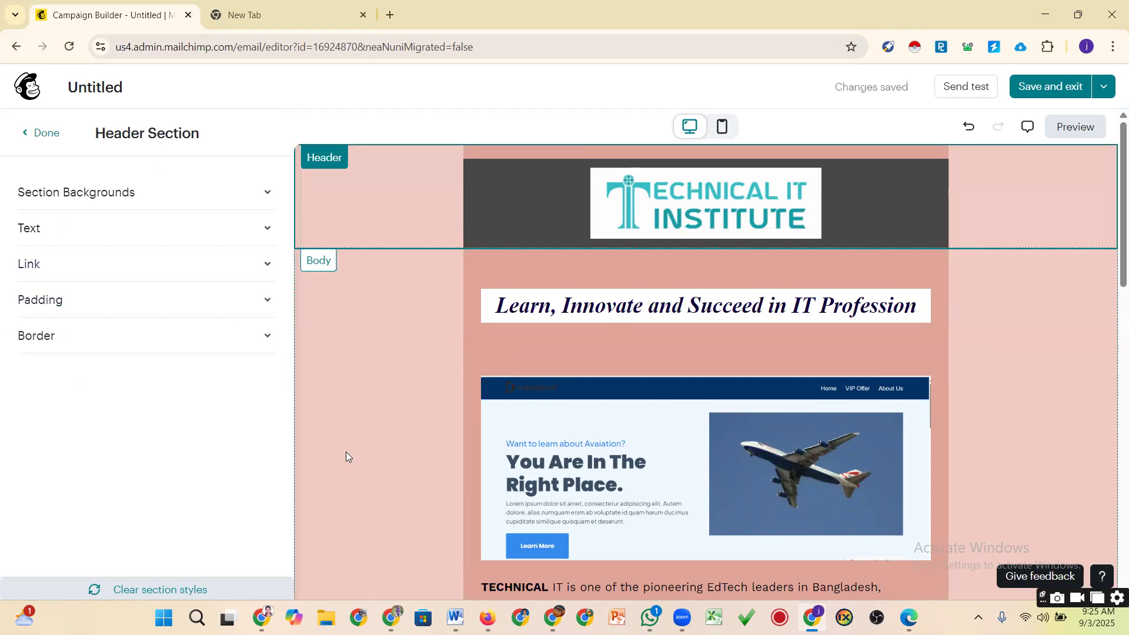
{"action": "scroll", "coordinate": [347, 492], "scroll_direction": "down", "scroll_amount": 5}
{"action": "scroll", "coordinate": [347, 492], "scroll_direction": "up", "scroll_amount": 5}
{"action": "left_click", "coordinate": [262, 335]}
{"action": "scroll", "coordinate": [182, 469], "scroll_direction": "down", "scroll_amount": 1}
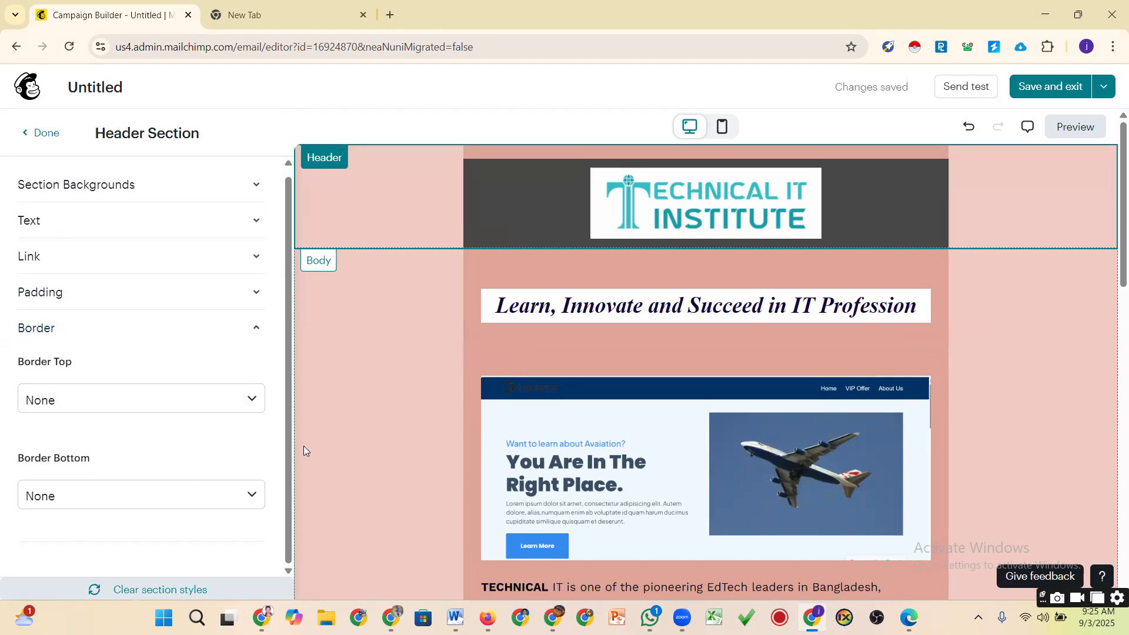
{"action": "left_click", "coordinate": [360, 433]}
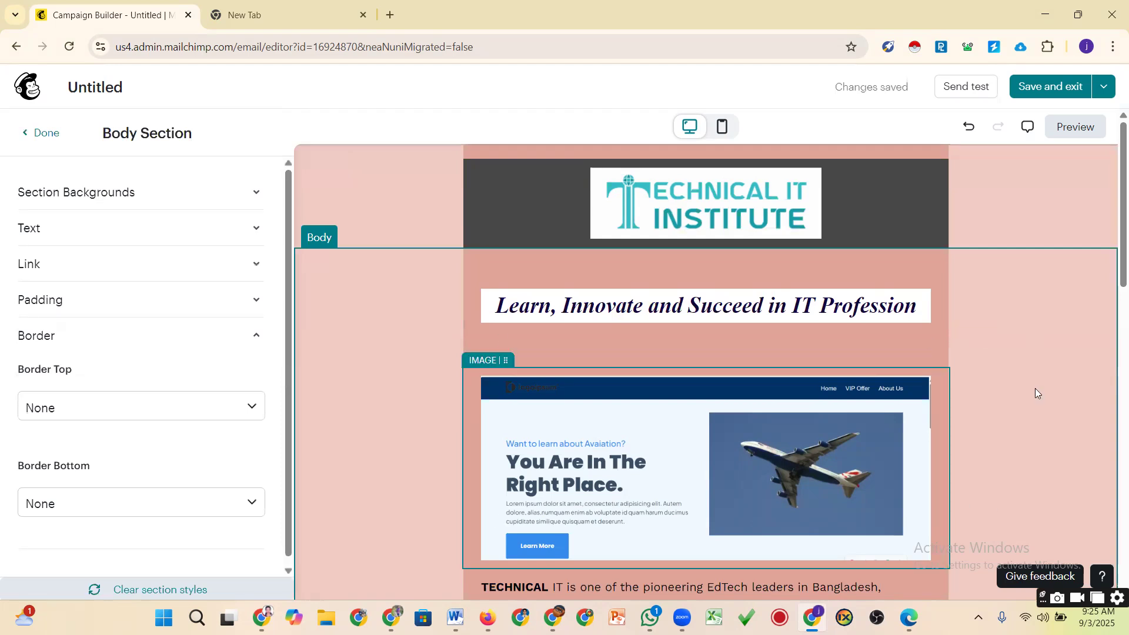
Open the link settings for the airplane banner image and keep Web as the link type
{"action": "scroll", "coordinate": [745, 318], "scroll_direction": "down", "scroll_amount": 4}
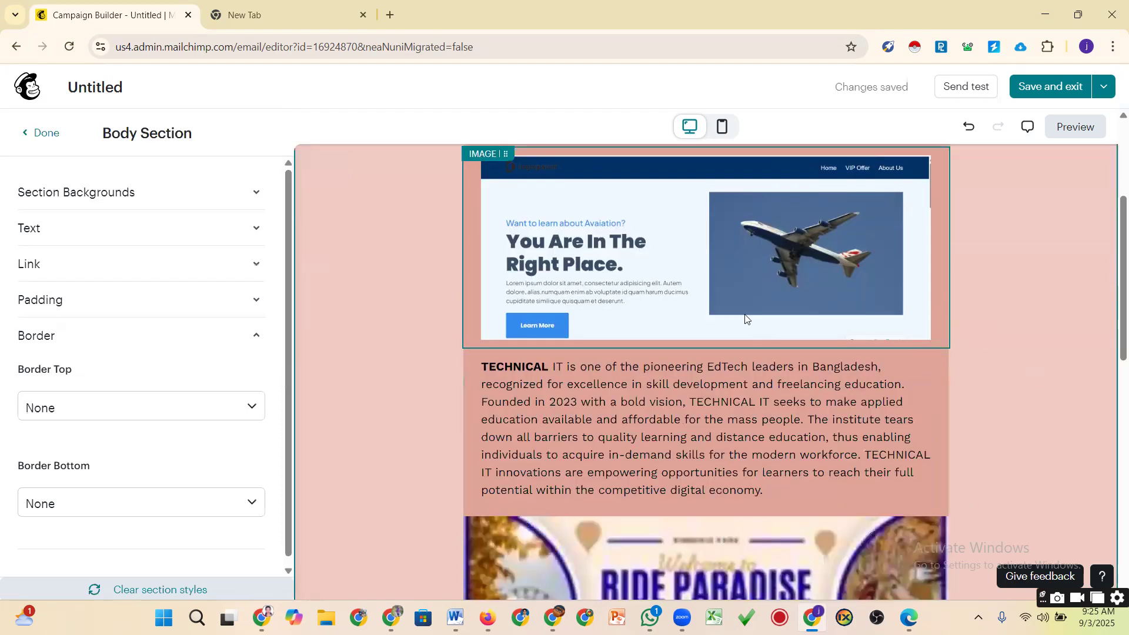
{"action": "left_click", "coordinate": [704, 301]}
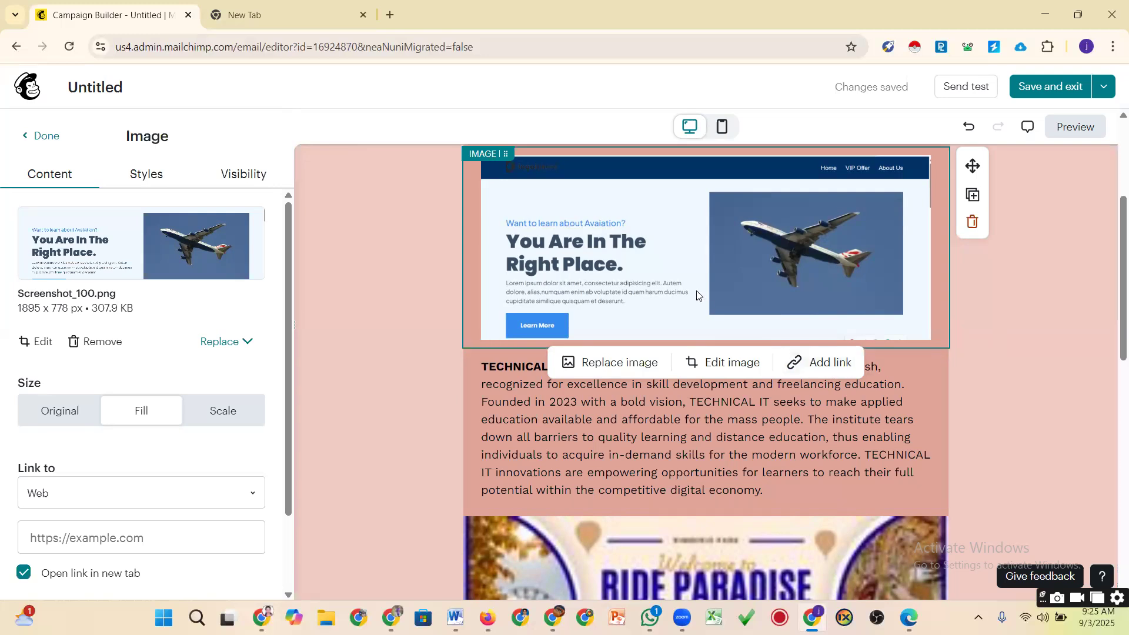
{"action": "left_click", "coordinate": [823, 364]}
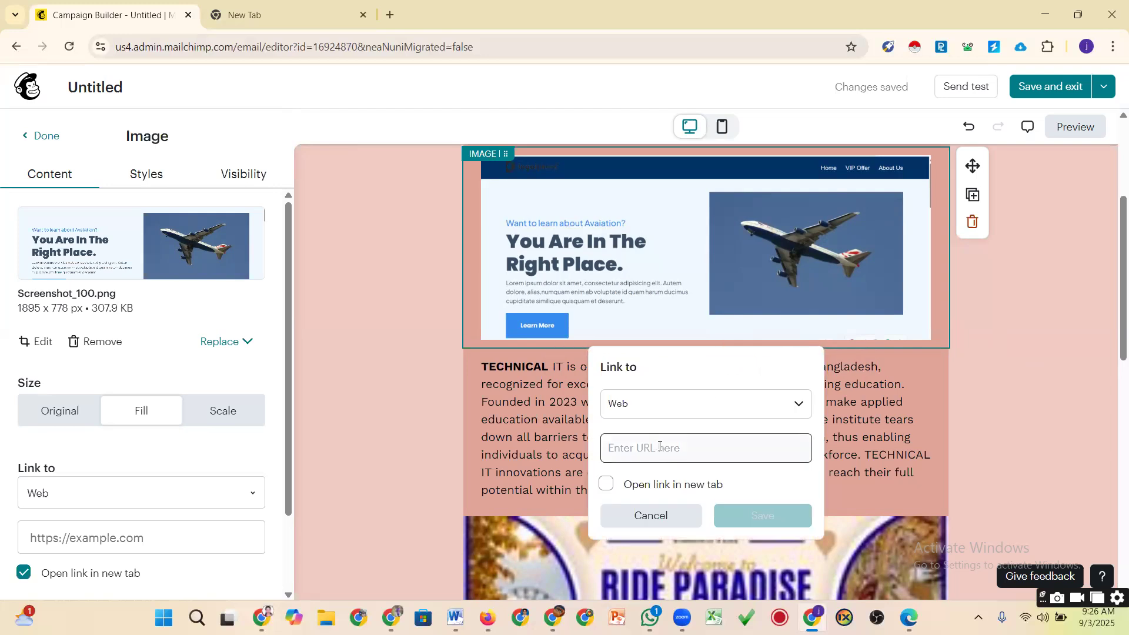
{"action": "left_click", "coordinate": [801, 410]}
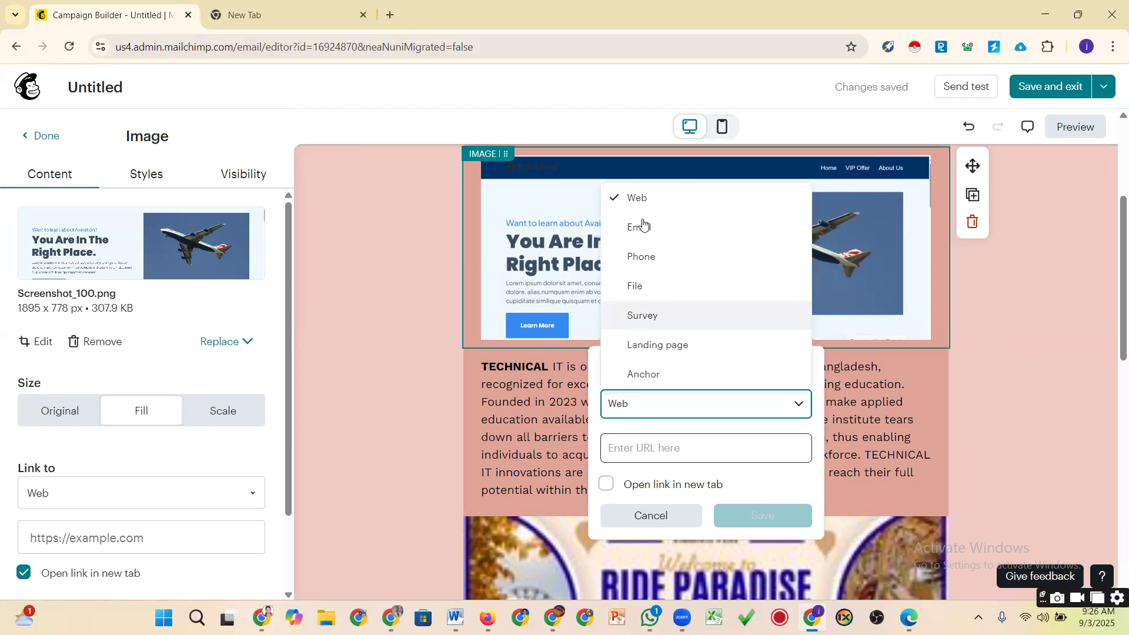
{"action": "left_click", "coordinate": [657, 452]}
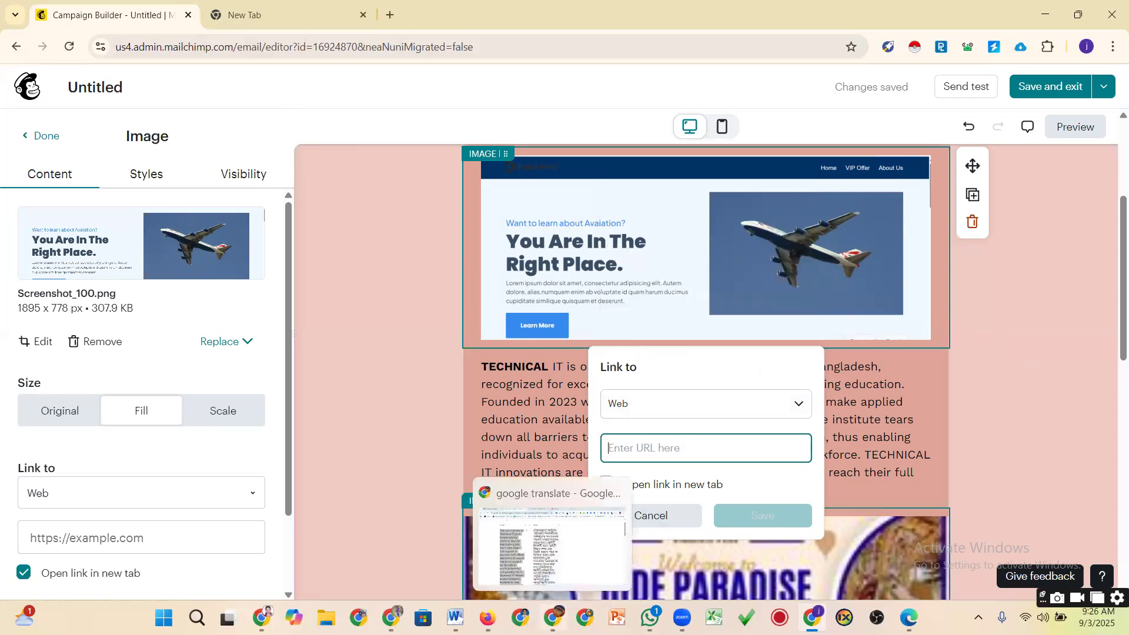
Switch to the Chrome window with the Technical IT website and copy the site's web address
{"action": "left_click", "coordinate": [553, 617]}
{"action": "left_click", "coordinate": [399, 15]}
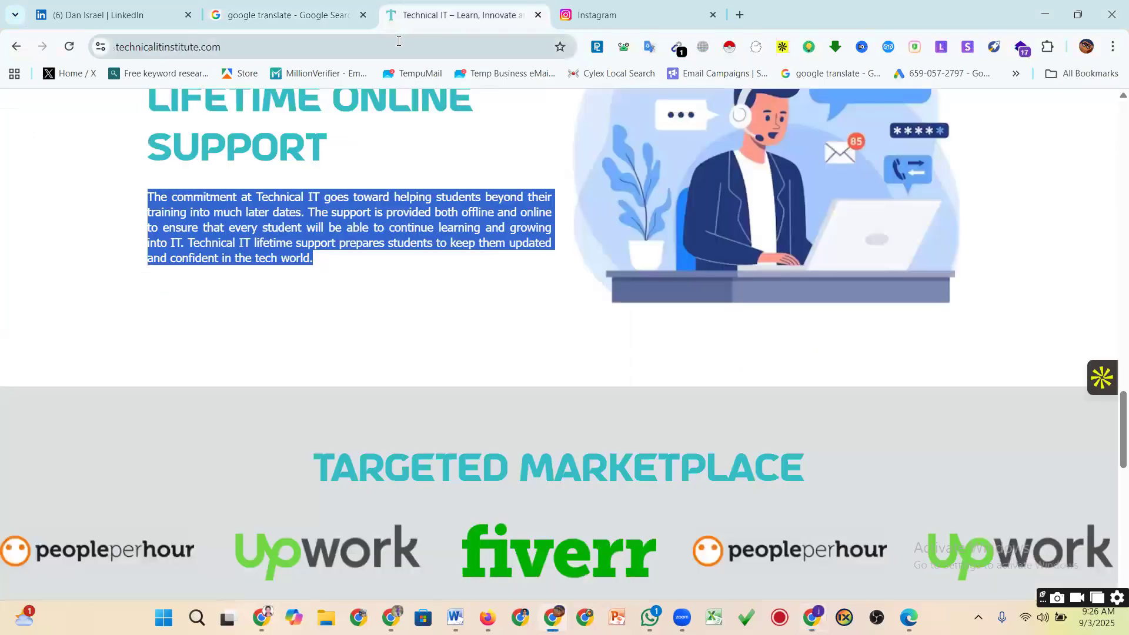
{"action": "left_click", "coordinate": [398, 41]}
{"action": "key", "text": "ctrl+c"}
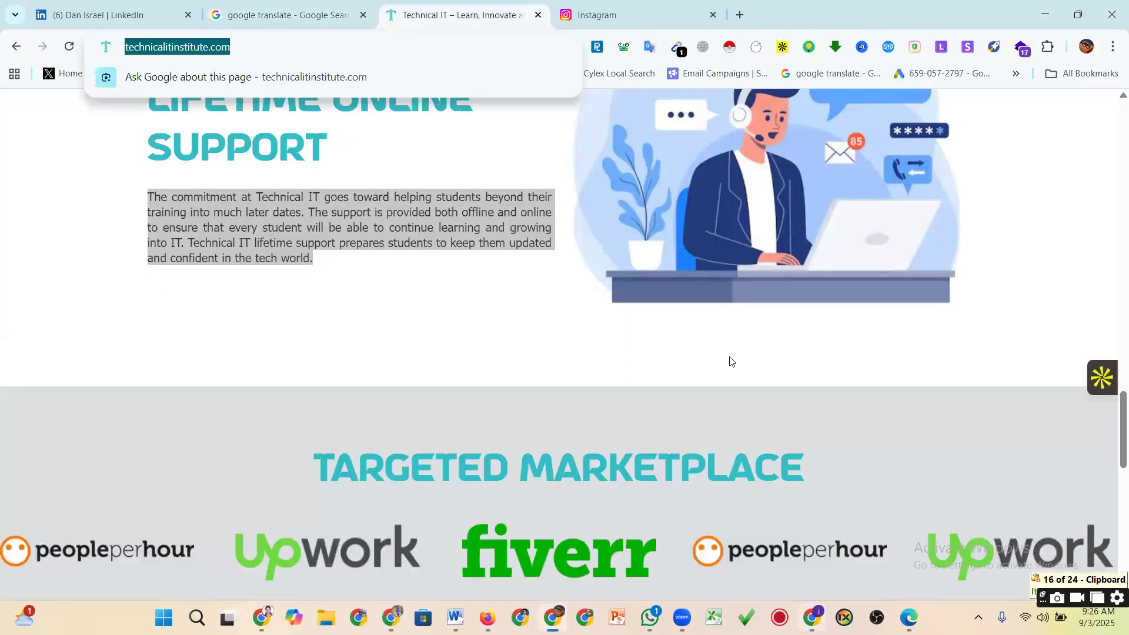
{"action": "key", "text": "alt+Tab"}
{"action": "key", "text": "ctrl+v"}
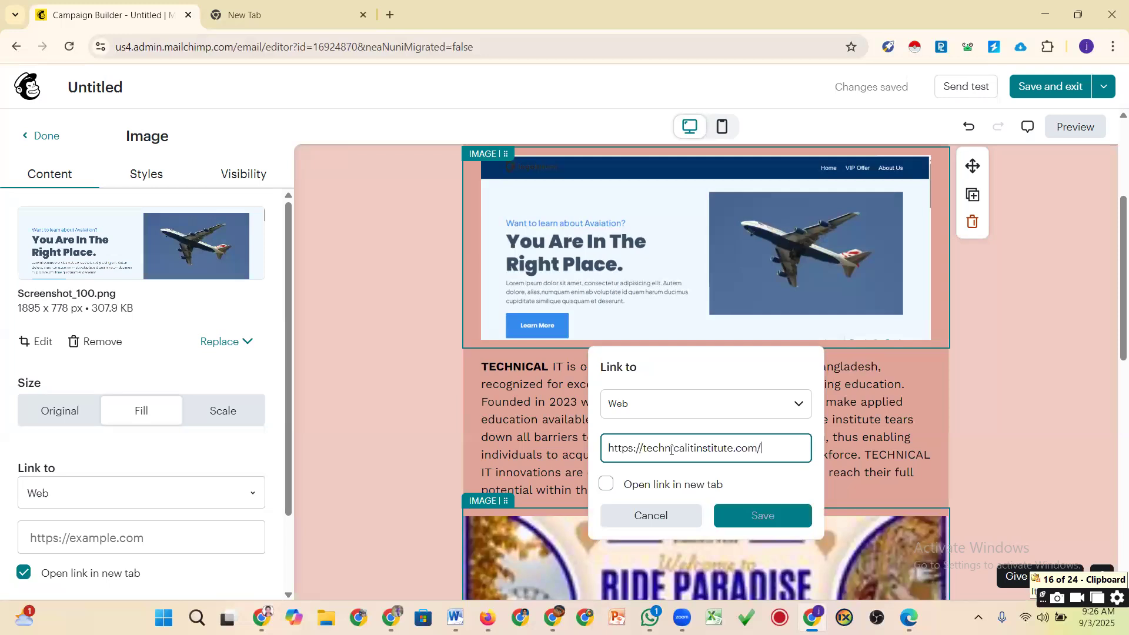
{"action": "key", "text": "Return"}
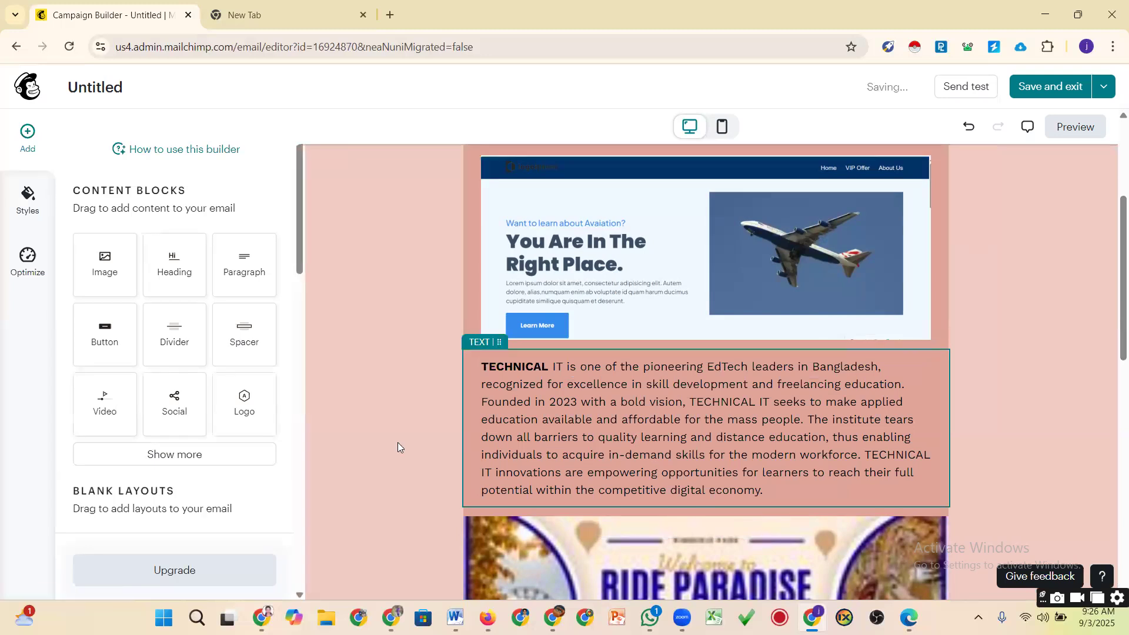
Review the rest of the email from the Ride Paradise banner through the footer text and back to the header
{"action": "scroll", "coordinate": [415, 436], "scroll_direction": "down", "scroll_amount": 4}
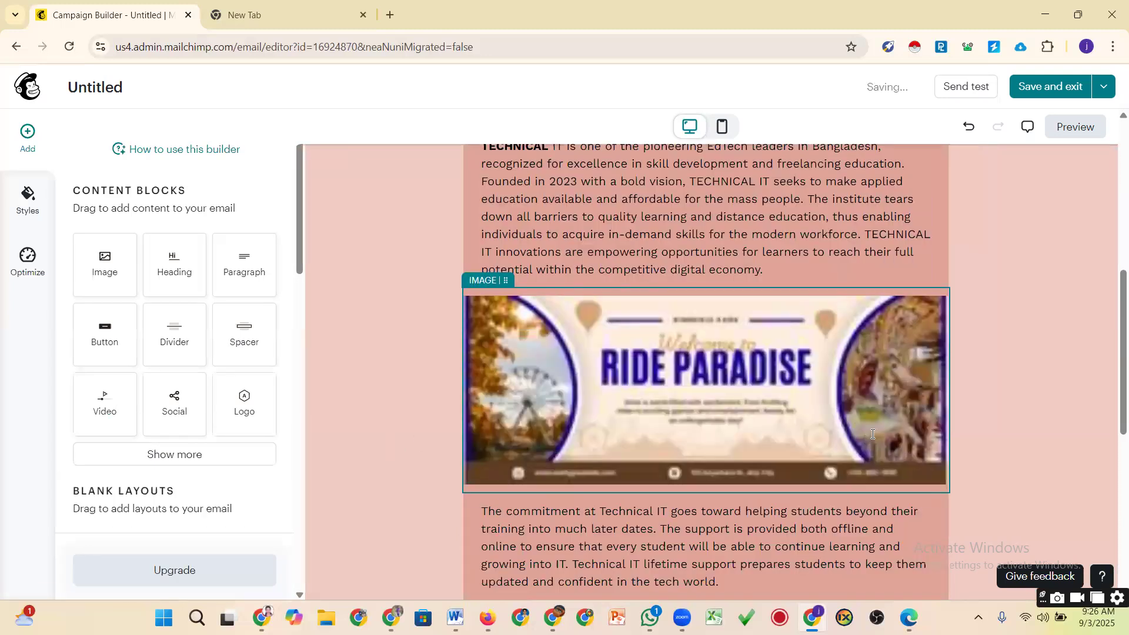
{"action": "scroll", "coordinate": [870, 432], "scroll_direction": "down", "scroll_amount": 10}
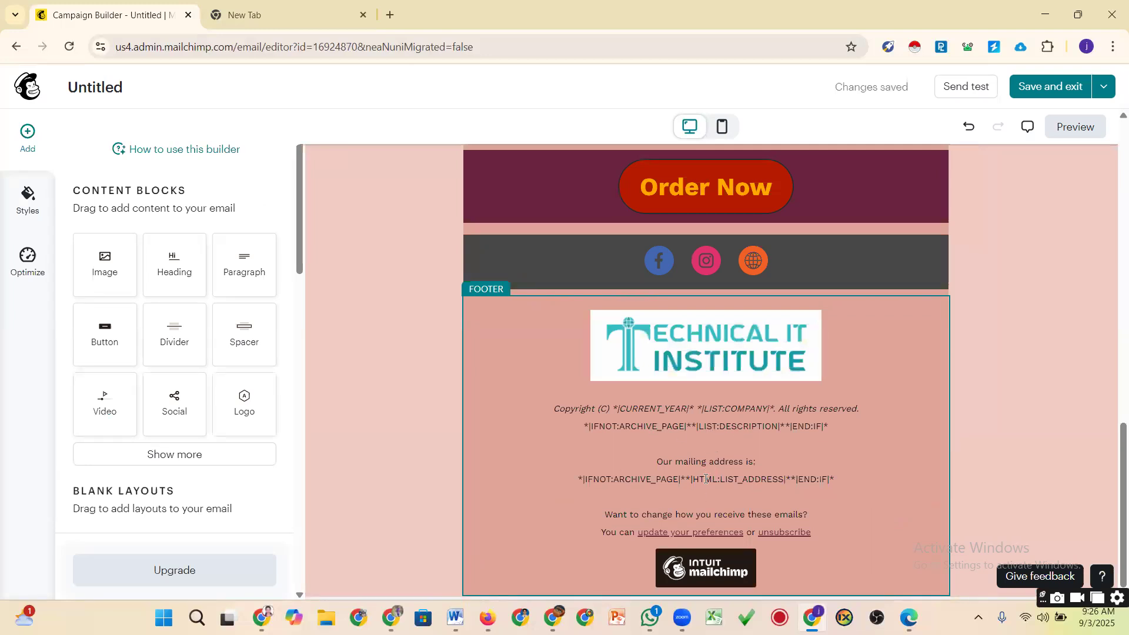
{"action": "triple_click", "coordinate": [589, 504]}
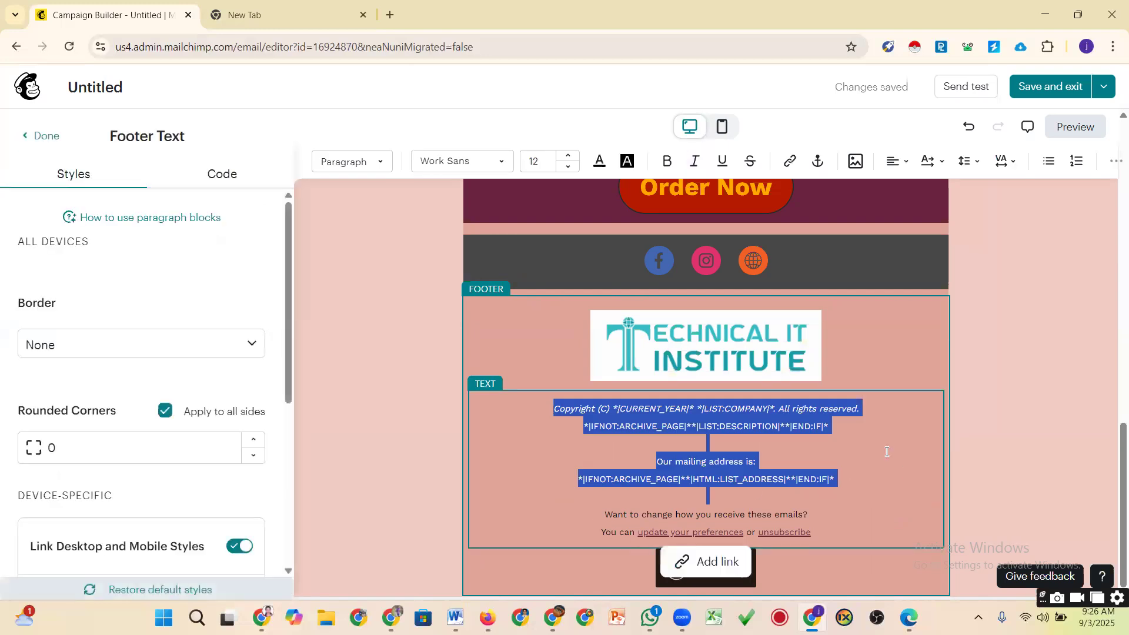
{"action": "left_click", "coordinate": [1004, 406]}
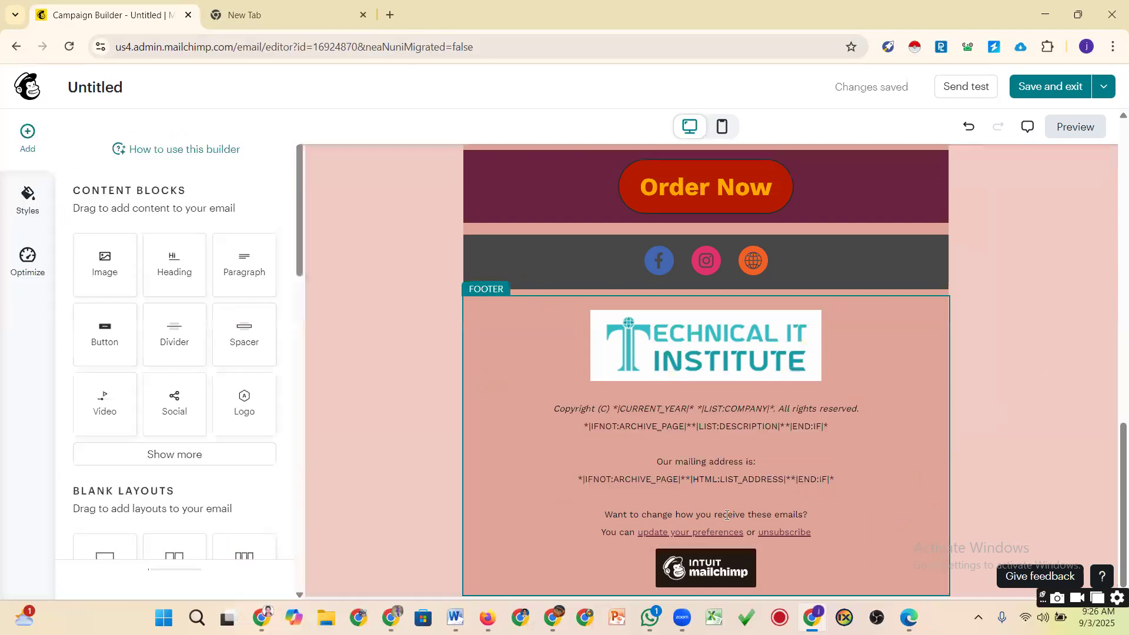
{"action": "scroll", "coordinate": [733, 453], "scroll_direction": "up", "scroll_amount": 5}
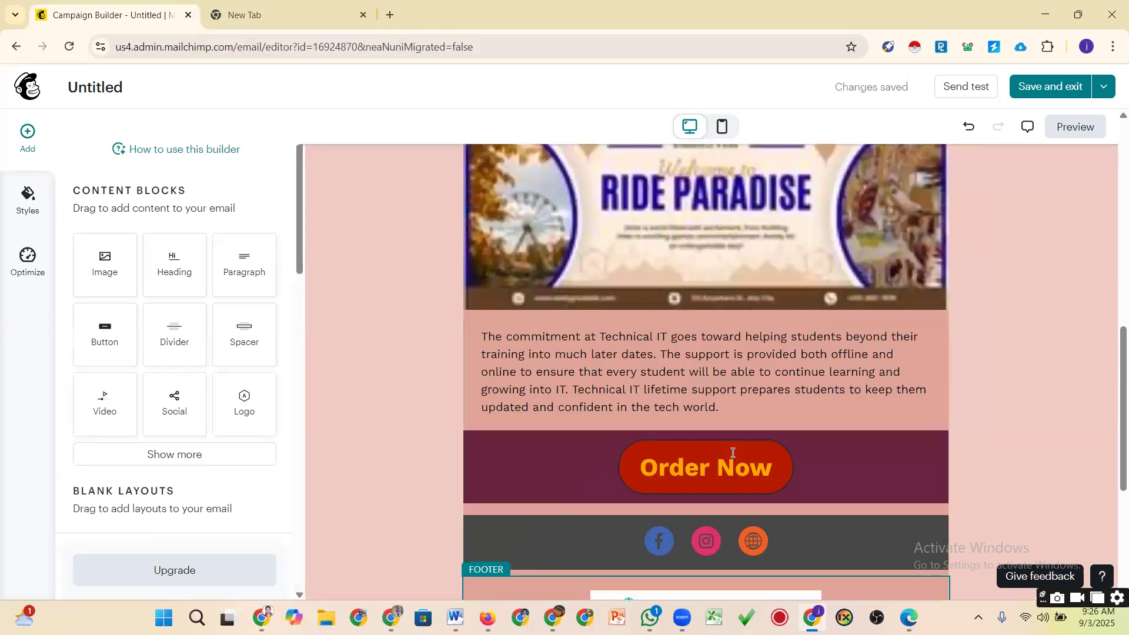
{"action": "scroll", "coordinate": [732, 453], "scroll_direction": "up", "scroll_amount": 10}
{"action": "scroll", "coordinate": [673, 324], "scroll_direction": "up", "scroll_amount": 1}
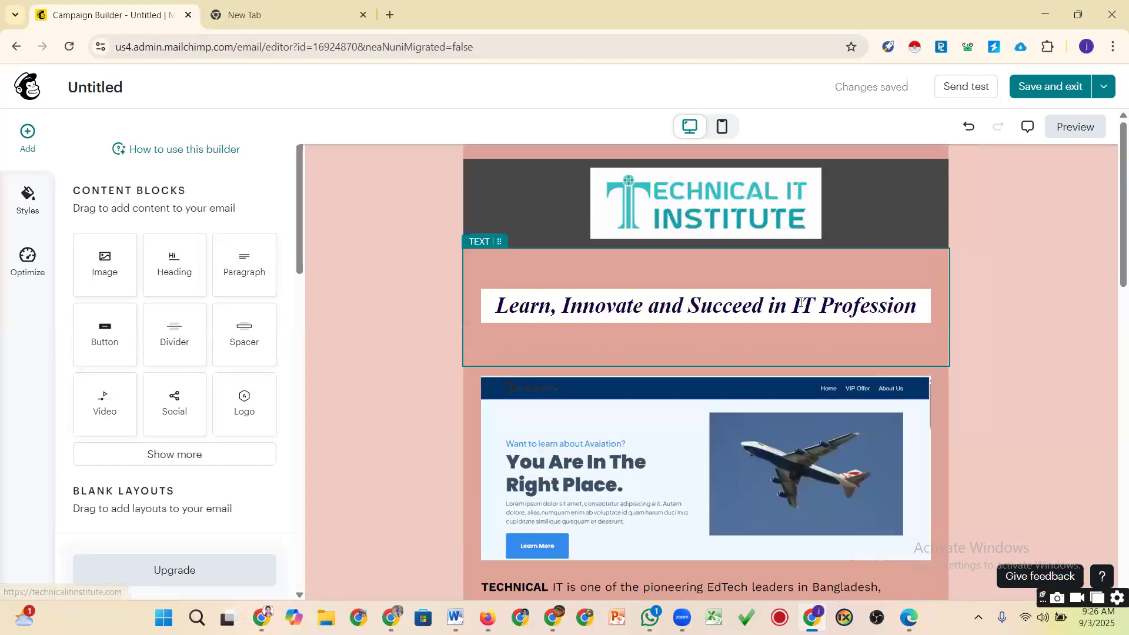
Set the block background of the "Learn, Innovate and Succeed in IT Profession" text block to dark brown
{"action": "left_click", "coordinate": [445, 352]}
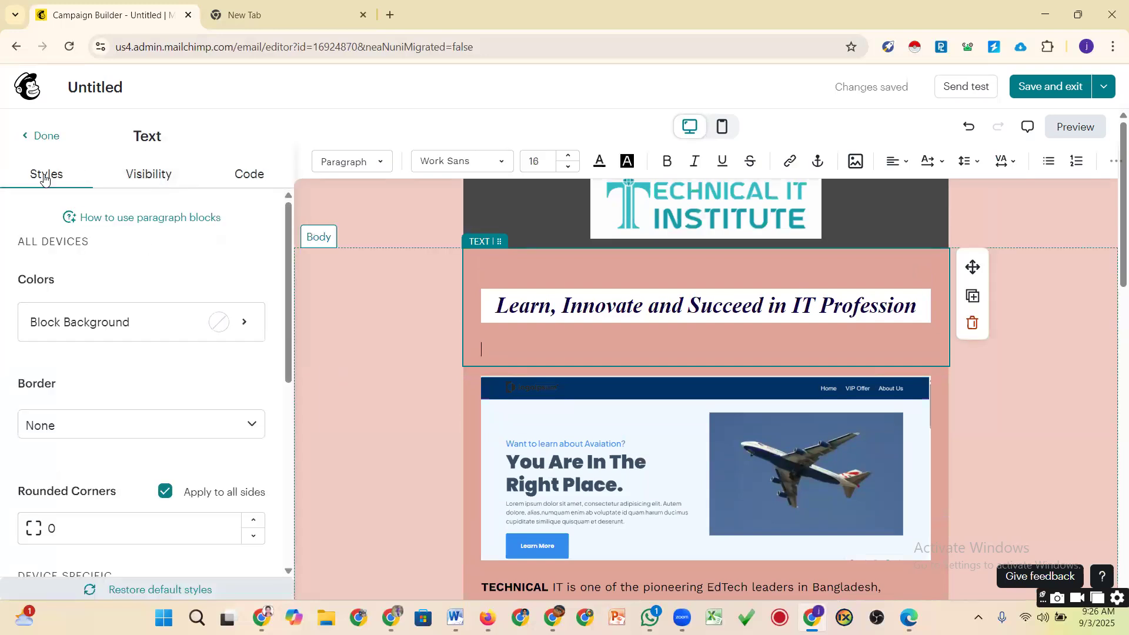
{"action": "scroll", "coordinate": [104, 405], "scroll_direction": "down", "scroll_amount": 5}
{"action": "scroll", "coordinate": [204, 354], "scroll_direction": "up", "scroll_amount": 3}
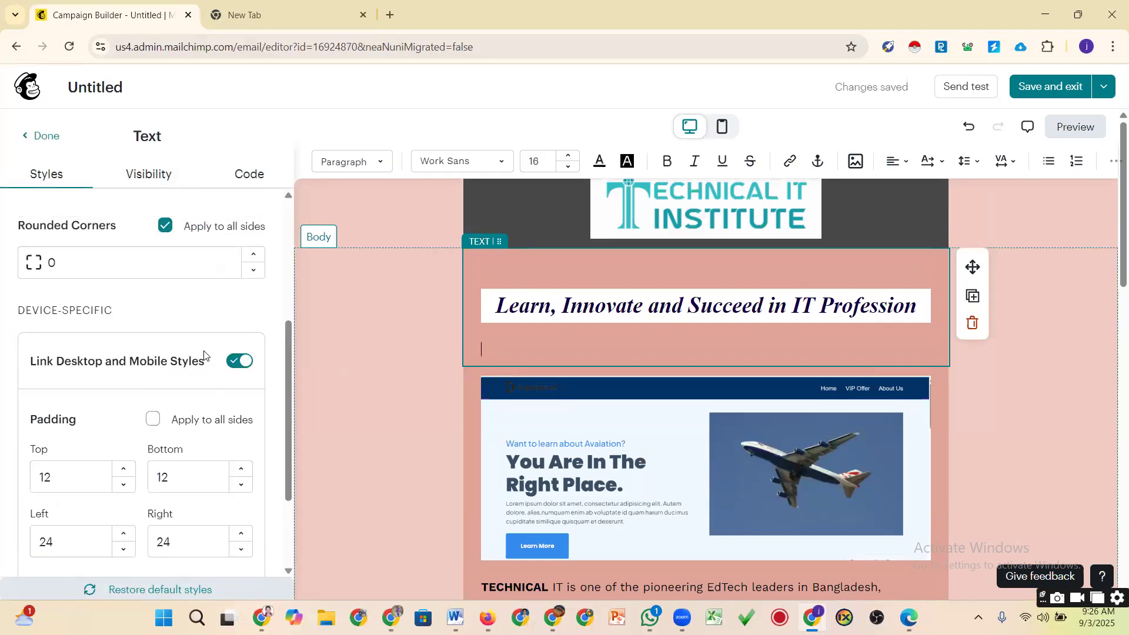
{"action": "scroll", "coordinate": [204, 354], "scroll_direction": "up", "scroll_amount": 2}
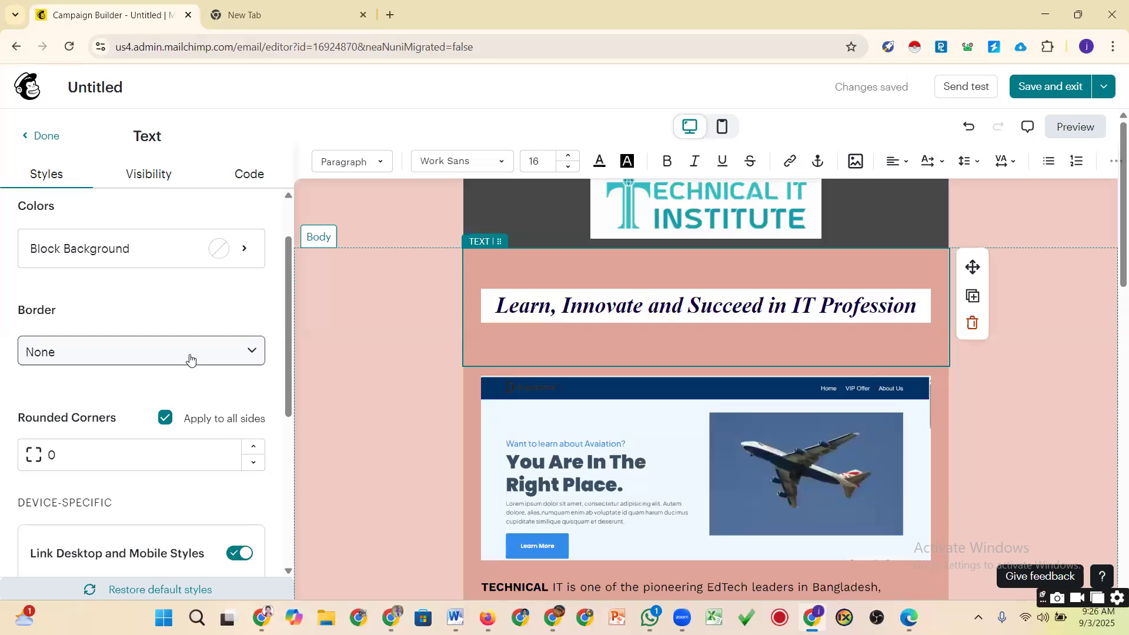
{"action": "scroll", "coordinate": [188, 386], "scroll_direction": "up", "scroll_amount": 2}
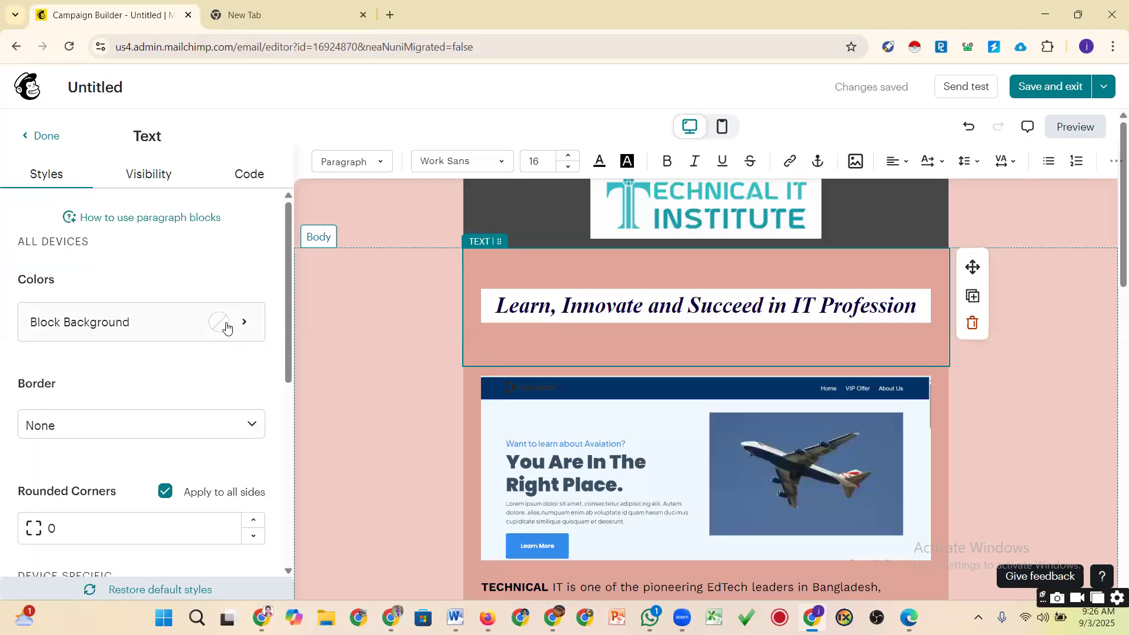
{"action": "key", "text": "Return"}
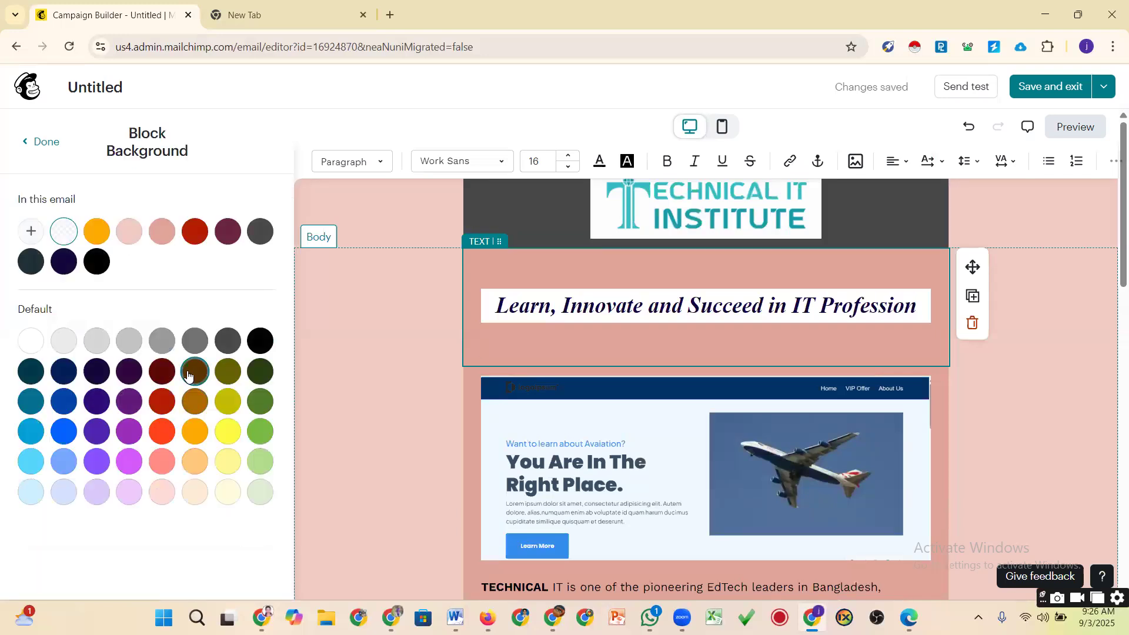
{"action": "left_click", "coordinate": [194, 371]}
{"action": "left_click", "coordinate": [1058, 370]}
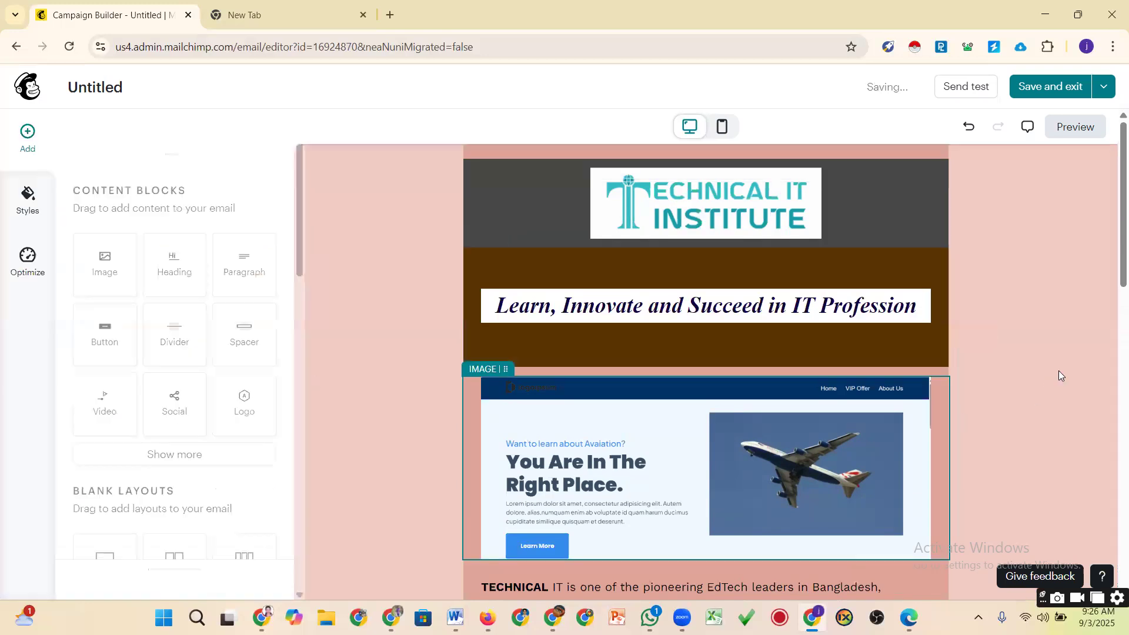
Examine the email from the headline down to the footer, including the footer's text and layout settings
{"action": "left_click", "coordinate": [1002, 353]}
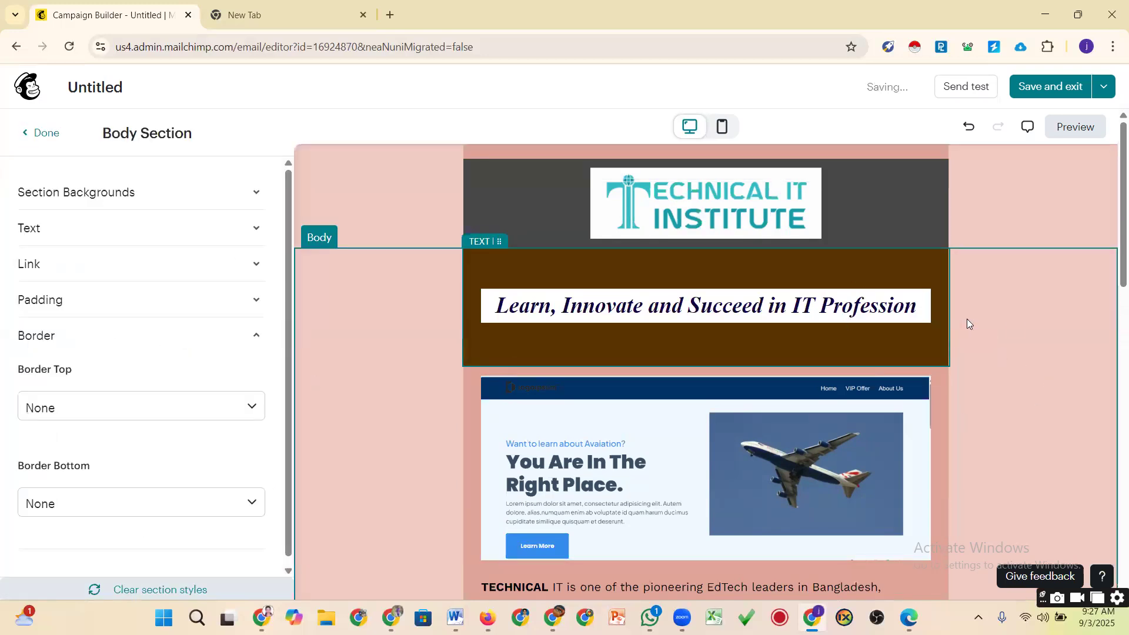
{"action": "scroll", "coordinate": [999, 336], "scroll_direction": "down", "scroll_amount": 9}
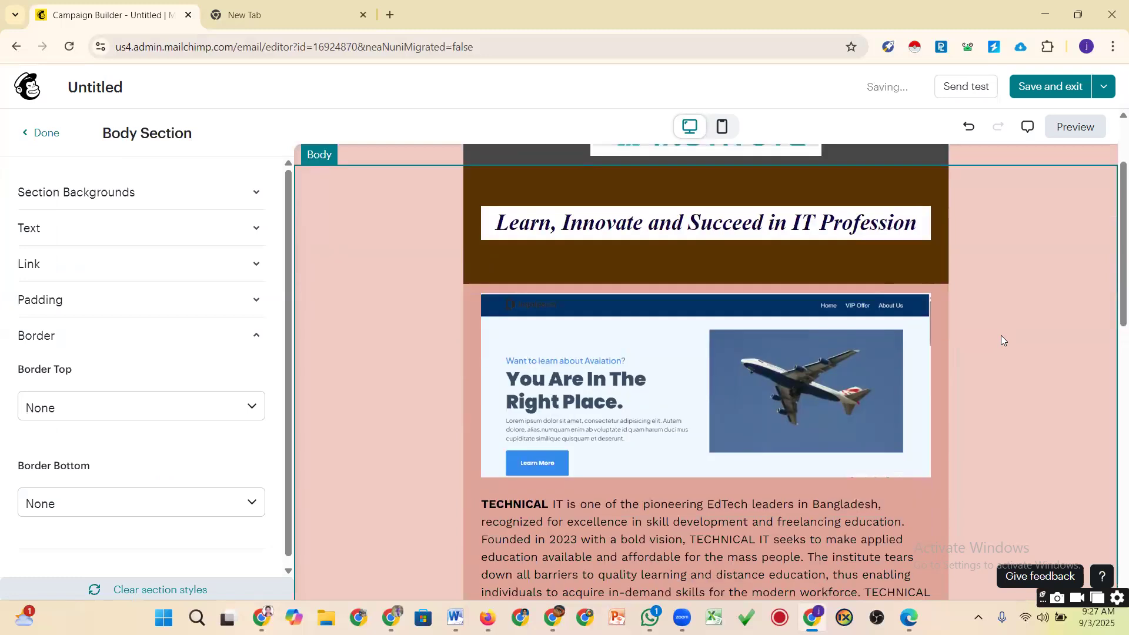
{"action": "scroll", "coordinate": [1002, 340], "scroll_direction": "down", "scroll_amount": 6}
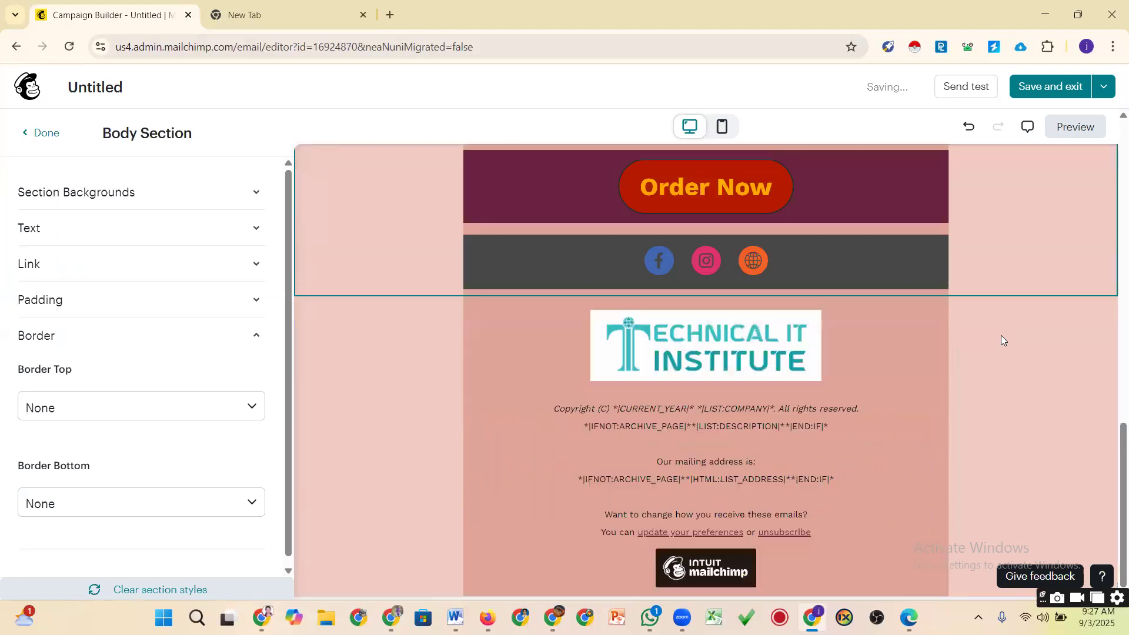
{"action": "scroll", "coordinate": [1002, 340], "scroll_direction": "up", "scroll_amount": 8}
{"action": "scroll", "coordinate": [465, 427], "scroll_direction": "down", "scroll_amount": 8}
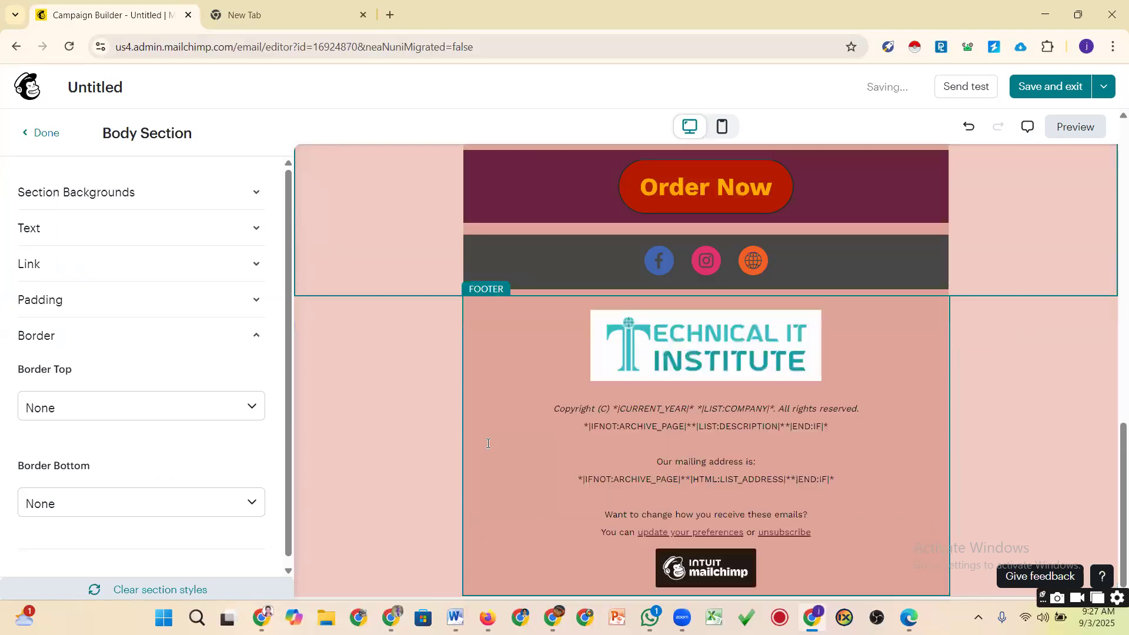
{"action": "left_click", "coordinate": [870, 442]}
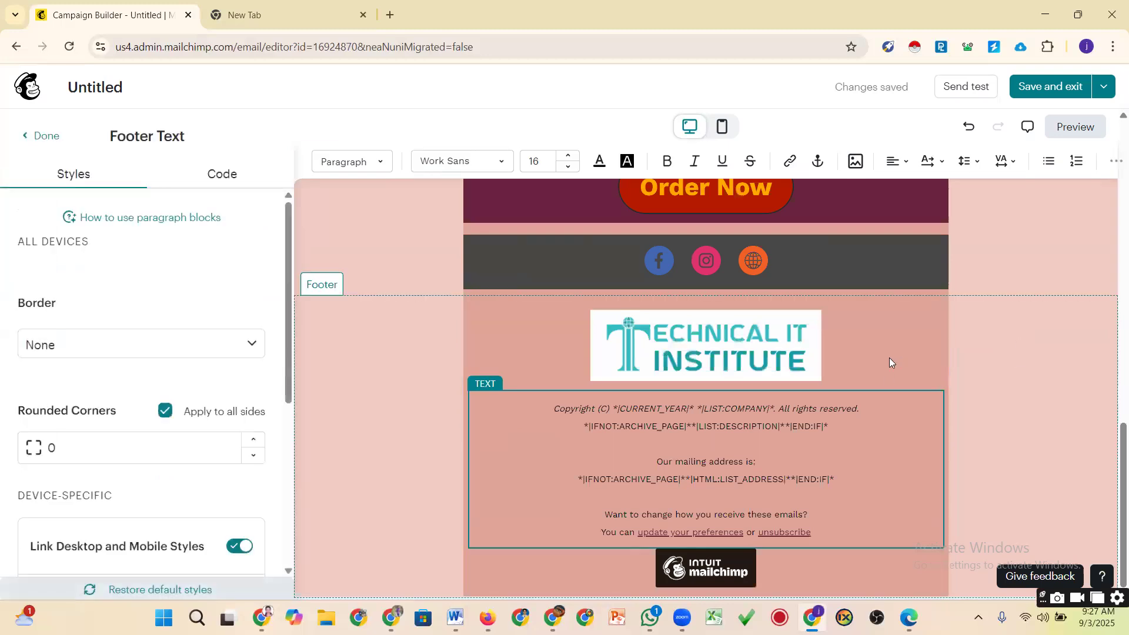
{"action": "left_click", "coordinate": [875, 347]}
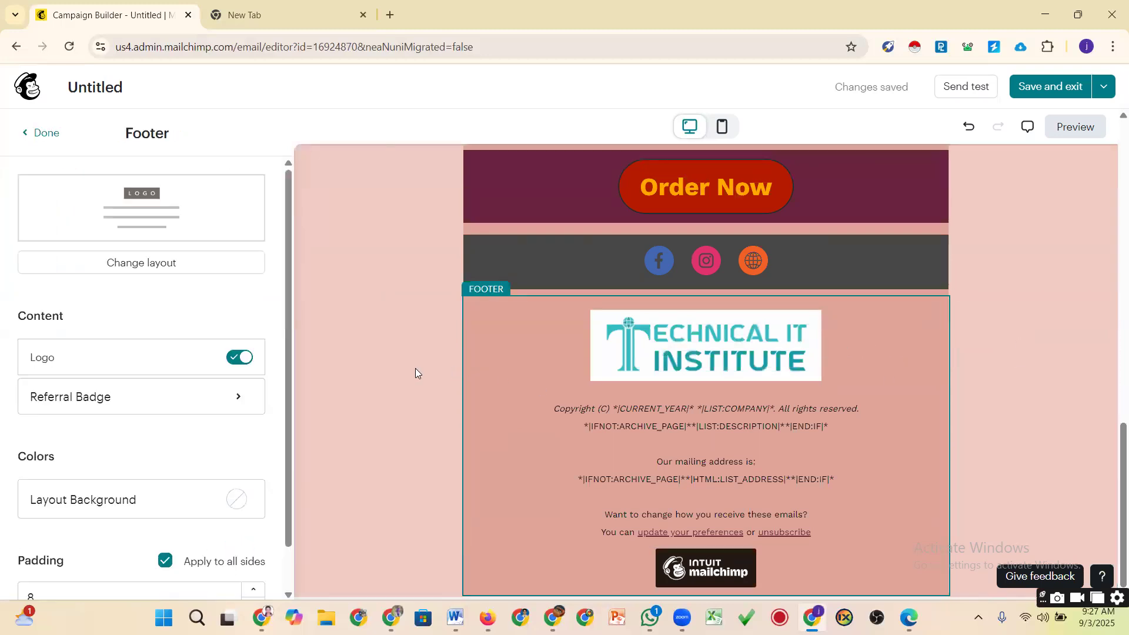
{"action": "scroll", "coordinate": [194, 453], "scroll_direction": "down", "scroll_amount": 2}
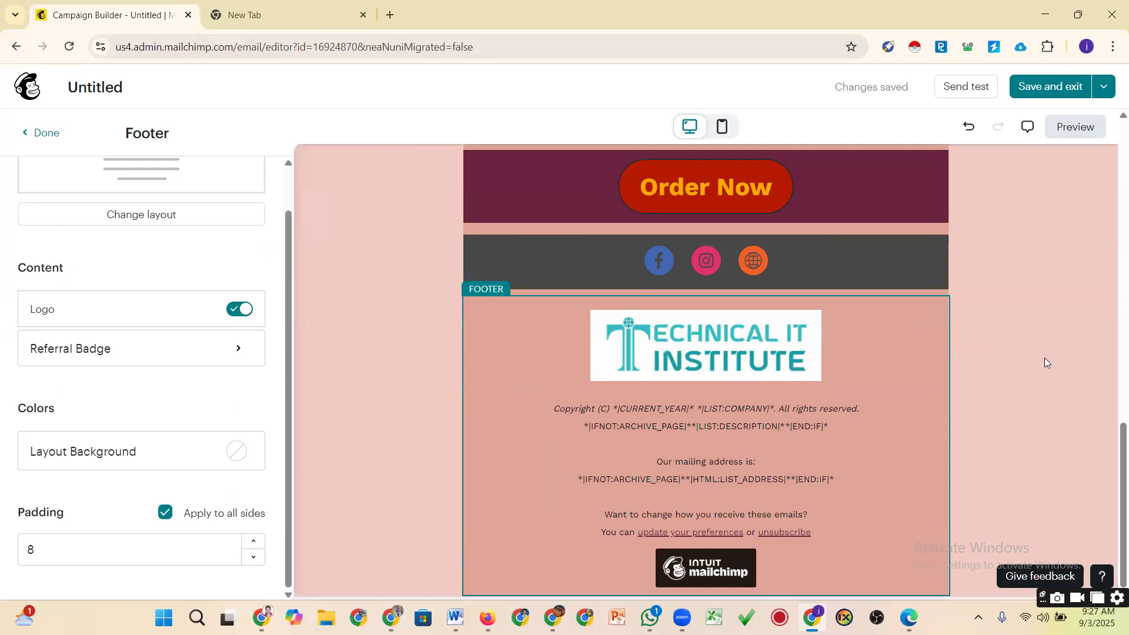
Save the email design and exit the builder to the campaign's setup page
{"action": "scroll", "coordinate": [1054, 361], "scroll_direction": "up", "scroll_amount": 5}
{"action": "scroll", "coordinate": [1055, 361], "scroll_direction": "up", "scroll_amount": 5}
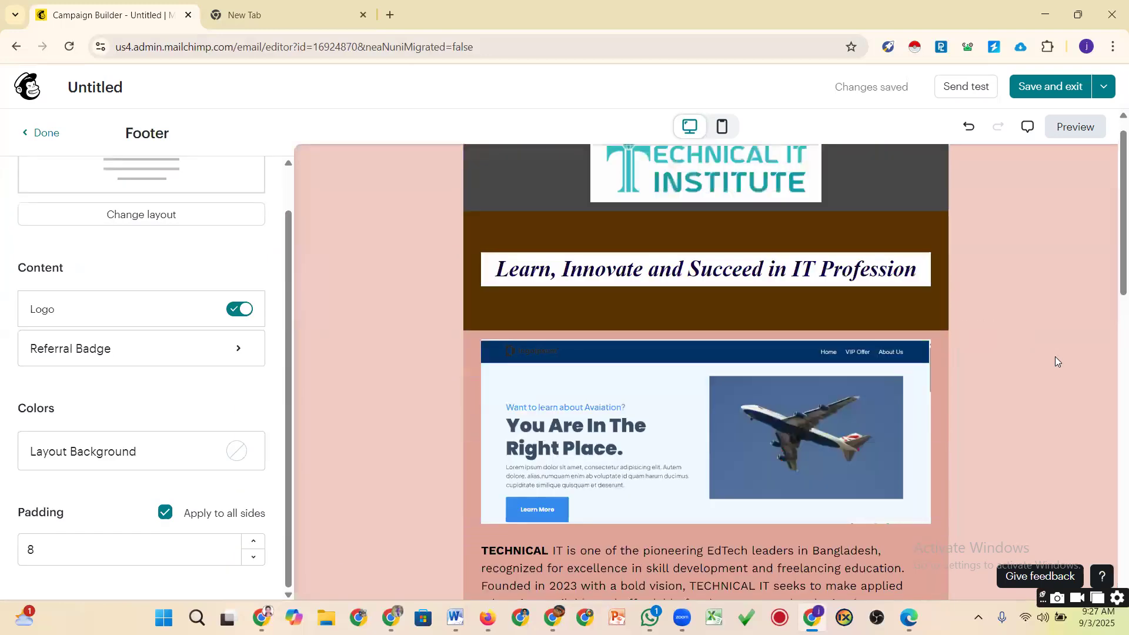
{"action": "scroll", "coordinate": [982, 282], "scroll_direction": "up", "scroll_amount": 1}
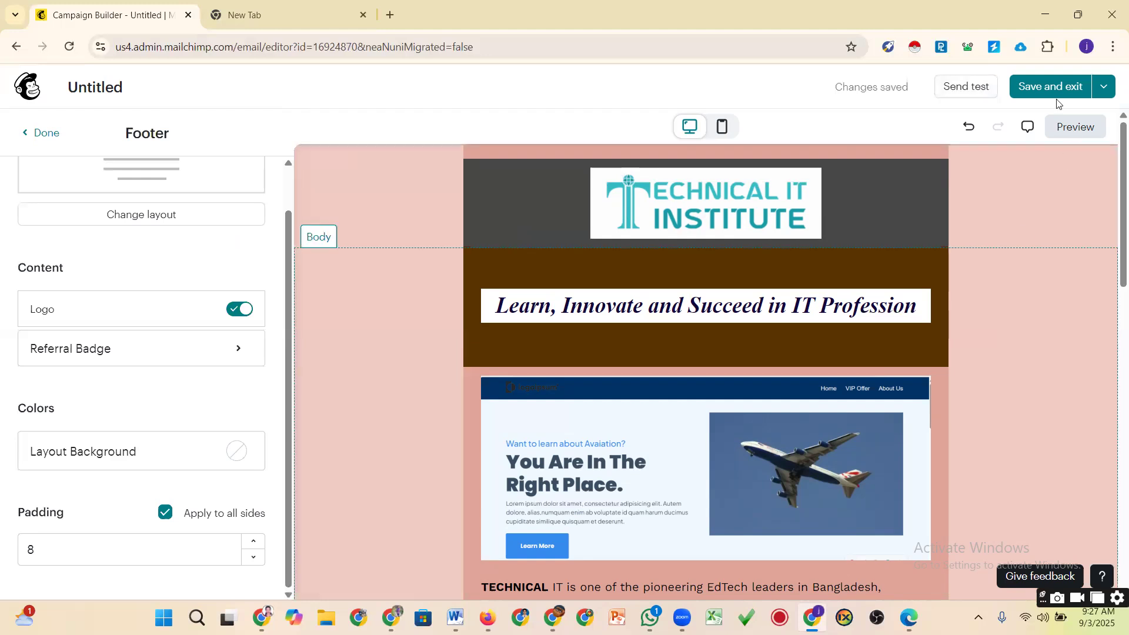
{"action": "left_click", "coordinate": [1046, 87]}
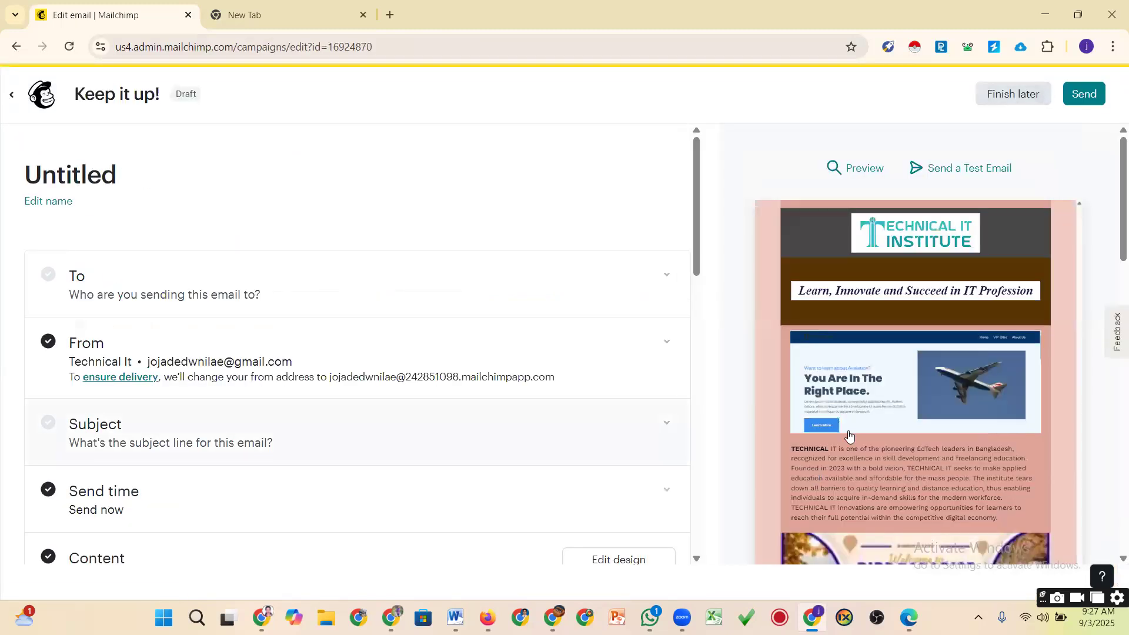
Review the saved email in the campaign preview, from the header logo to the footer
{"action": "scroll", "coordinate": [848, 435], "scroll_direction": "down", "scroll_amount": 10}
{"action": "scroll", "coordinate": [852, 423], "scroll_direction": "up", "scroll_amount": 5}
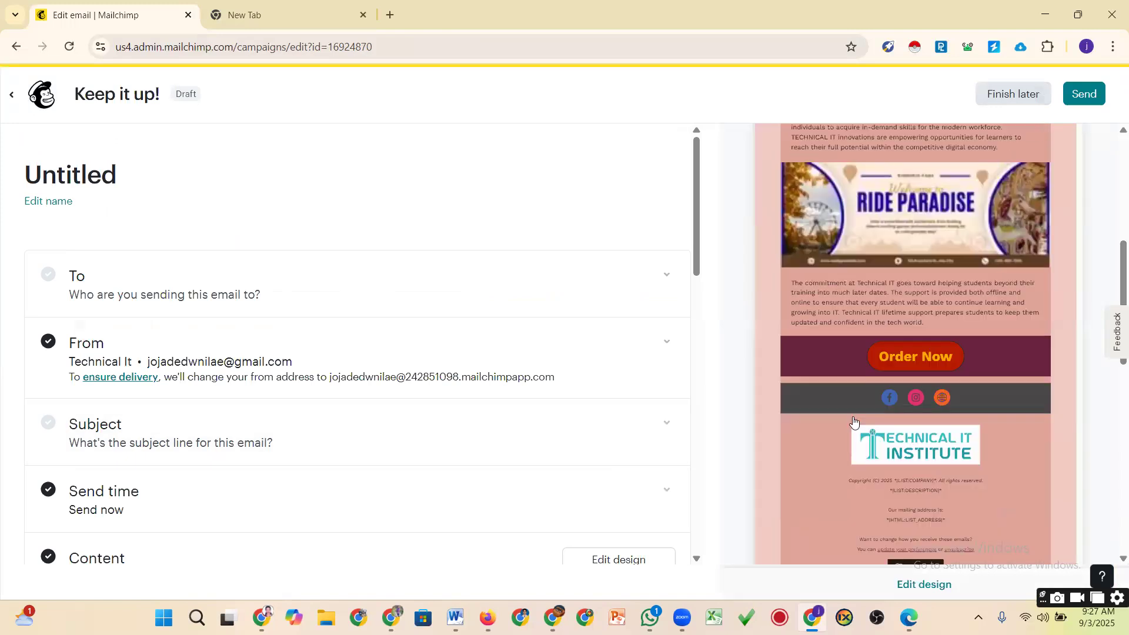
{"action": "scroll", "coordinate": [853, 423], "scroll_direction": "up", "scroll_amount": 10}
{"action": "scroll", "coordinate": [878, 449], "scroll_direction": "down", "scroll_amount": 3}
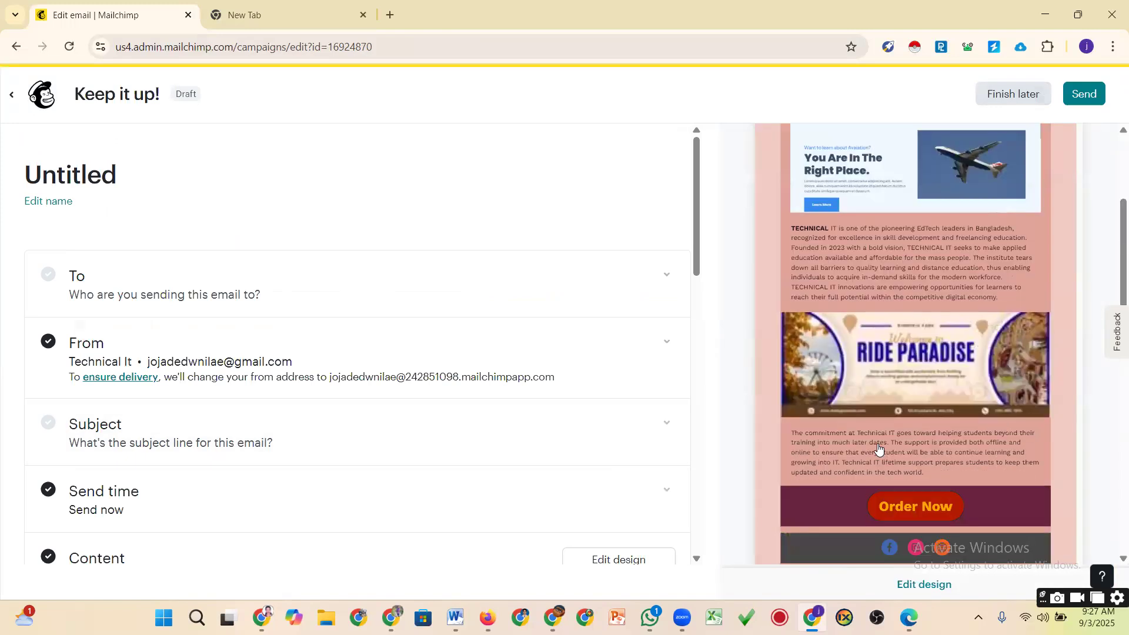
{"action": "scroll", "coordinate": [878, 449], "scroll_direction": "down", "scroll_amount": 5}
{"action": "scroll", "coordinate": [878, 448], "scroll_direction": "up", "scroll_amount": 6}
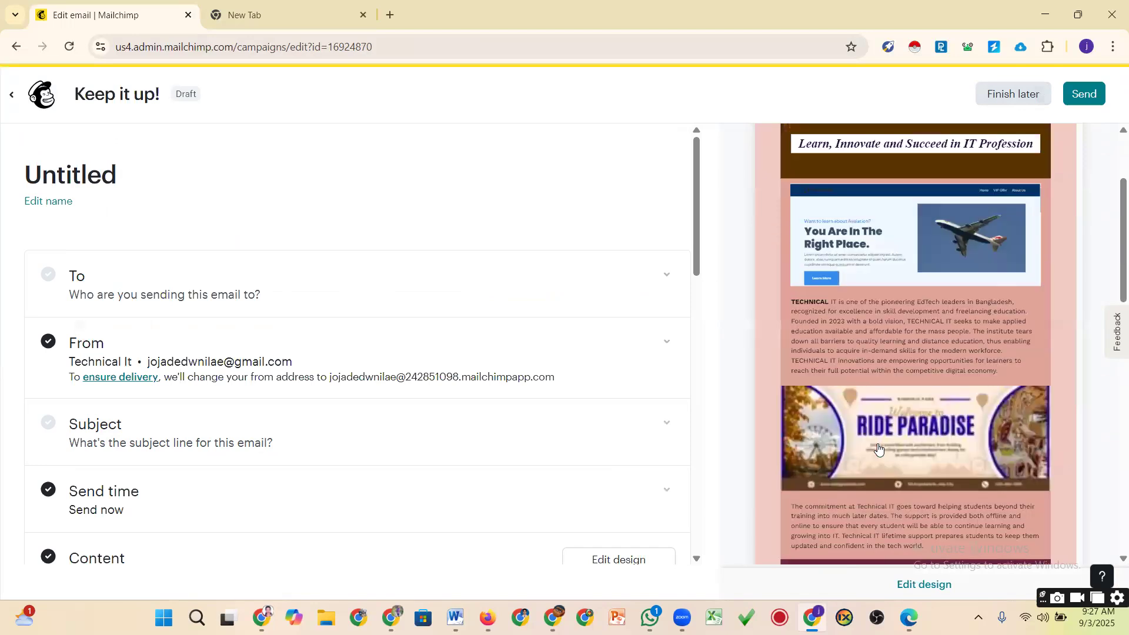
{"action": "scroll", "coordinate": [878, 448], "scroll_direction": "up", "scroll_amount": 3}
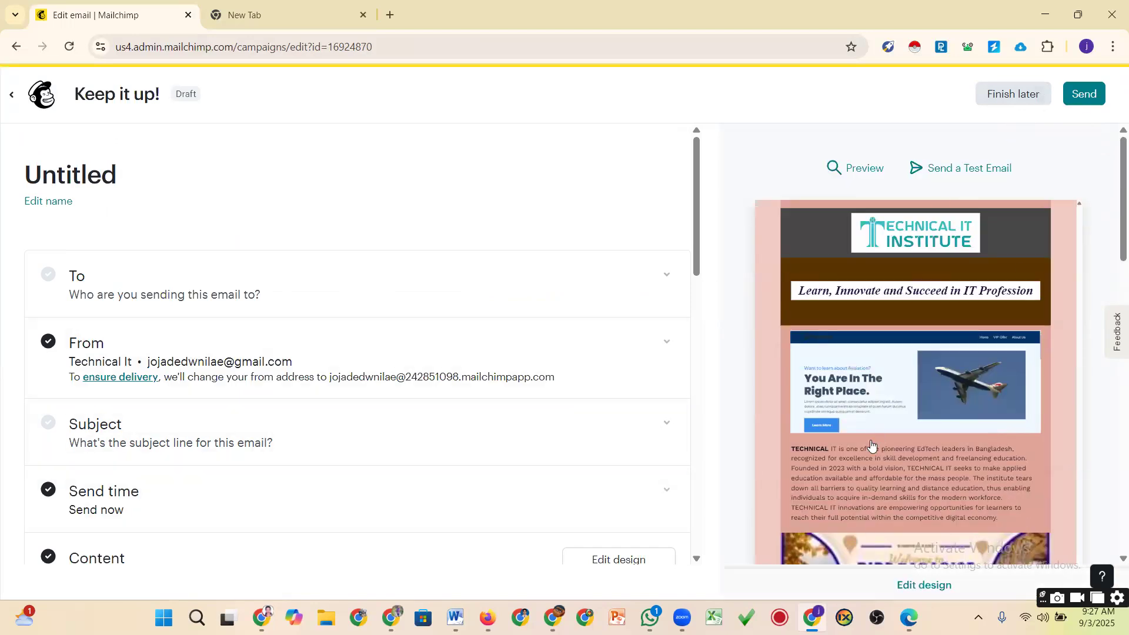
{"action": "scroll", "coordinate": [807, 431], "scroll_direction": "down", "scroll_amount": 2}
{"action": "scroll", "coordinate": [1019, 193], "scroll_direction": "up", "scroll_amount": 2}
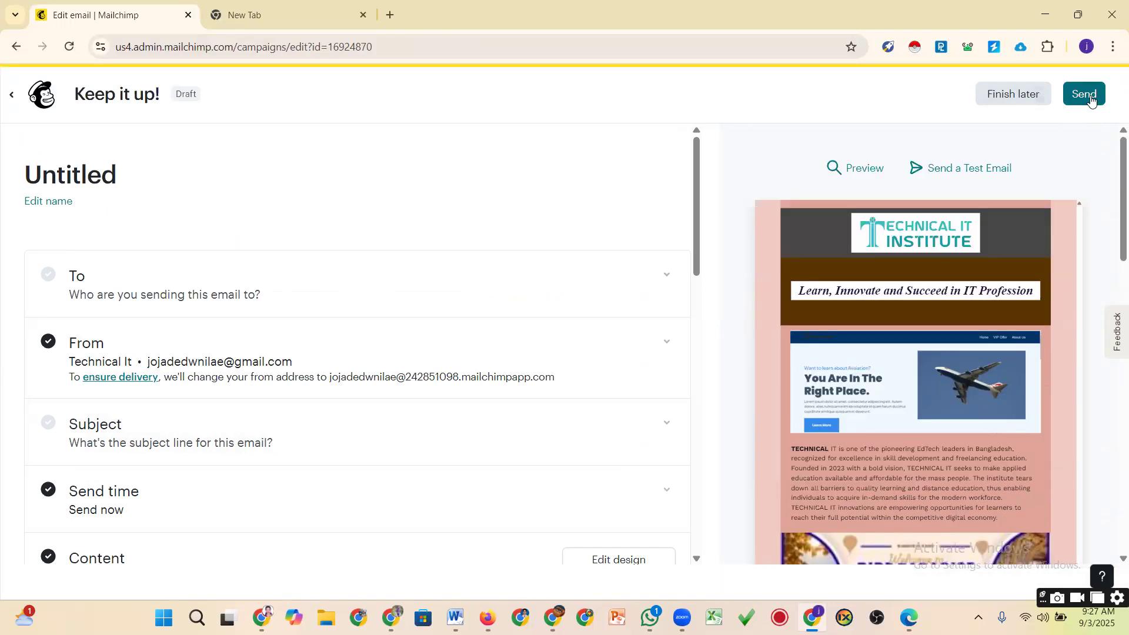
Open the campaign's recipient settings and choose Technical It as the audience
{"action": "left_click", "coordinate": [1091, 102]}
{"action": "left_click", "coordinate": [140, 300]}
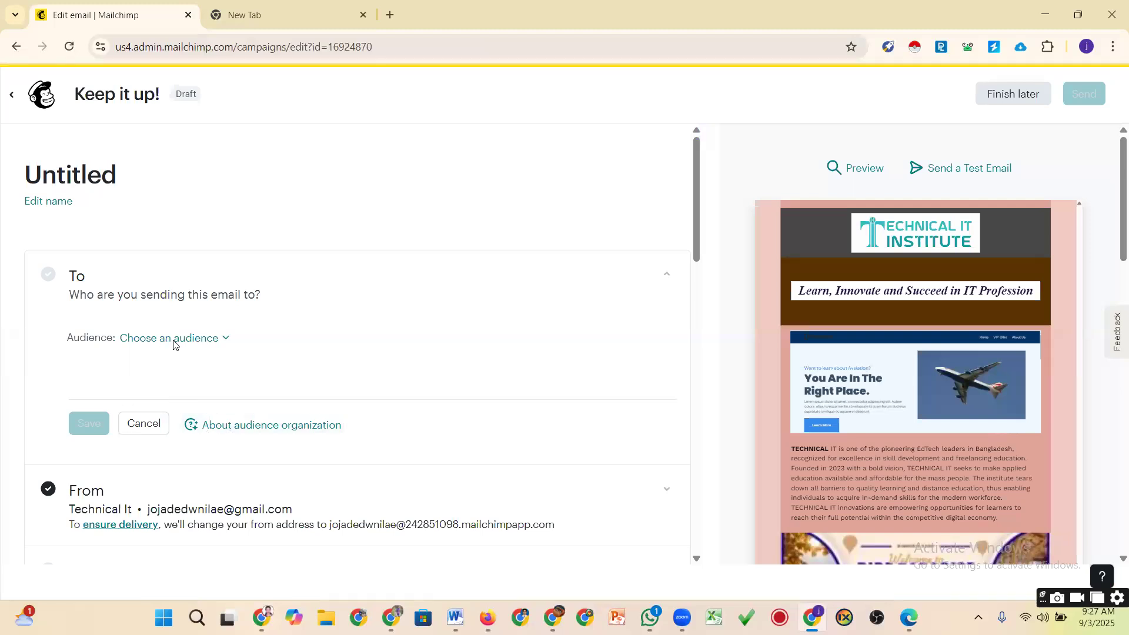
{"action": "left_click", "coordinate": [217, 339]}
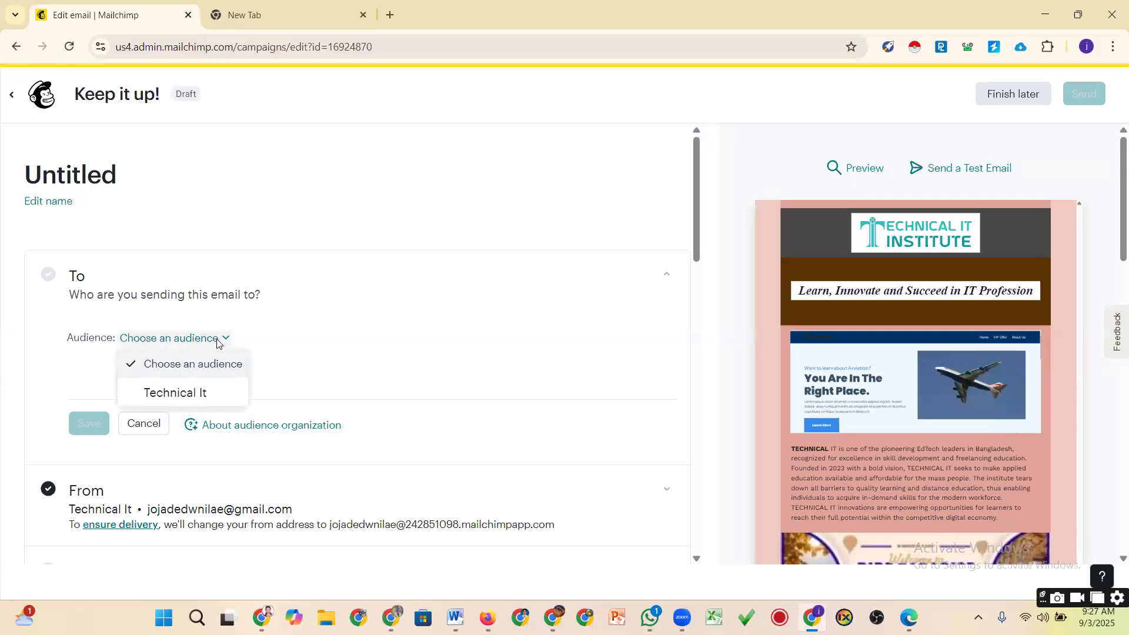
{"action": "left_click", "coordinate": [183, 399]}
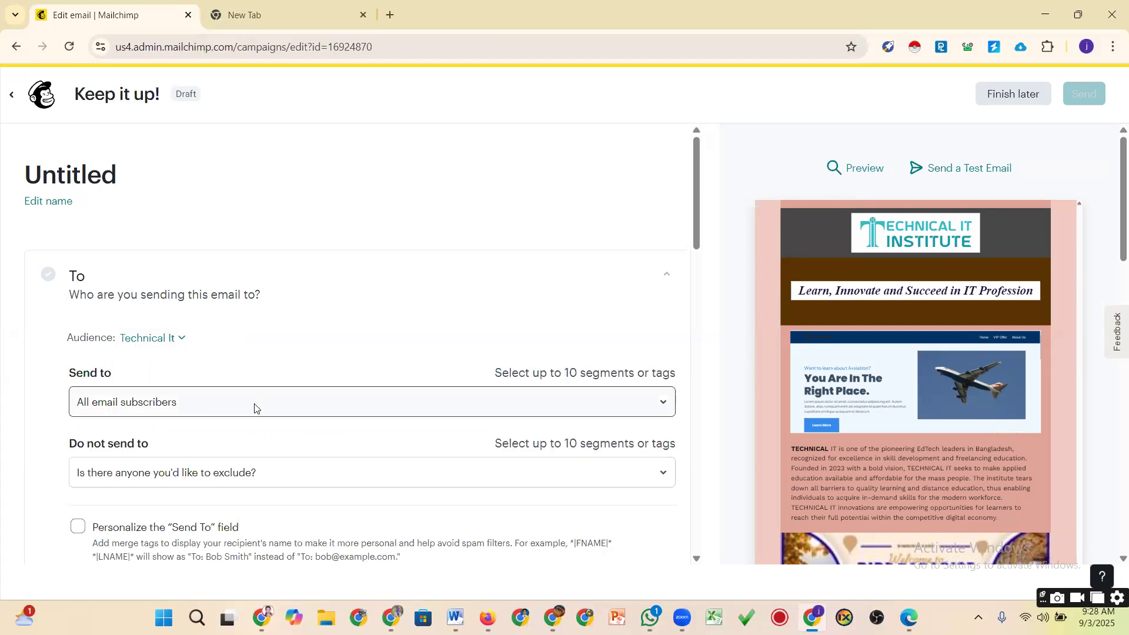
Check the available recipient segments, keep sending to All email subscribers, and save the recipient settings
{"action": "left_click", "coordinate": [187, 405]}
{"action": "scroll", "coordinate": [292, 418], "scroll_direction": "down", "scroll_amount": 3}
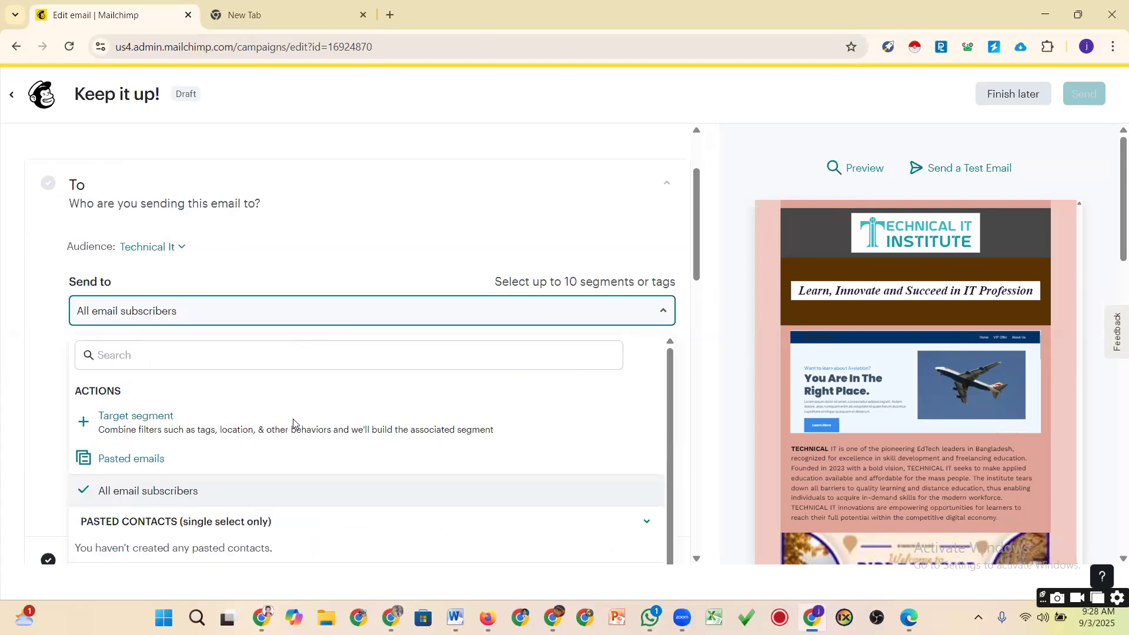
{"action": "scroll", "coordinate": [182, 396], "scroll_direction": "up", "scroll_amount": 3}
{"action": "scroll", "coordinate": [181, 396], "scroll_direction": "down", "scroll_amount": 3}
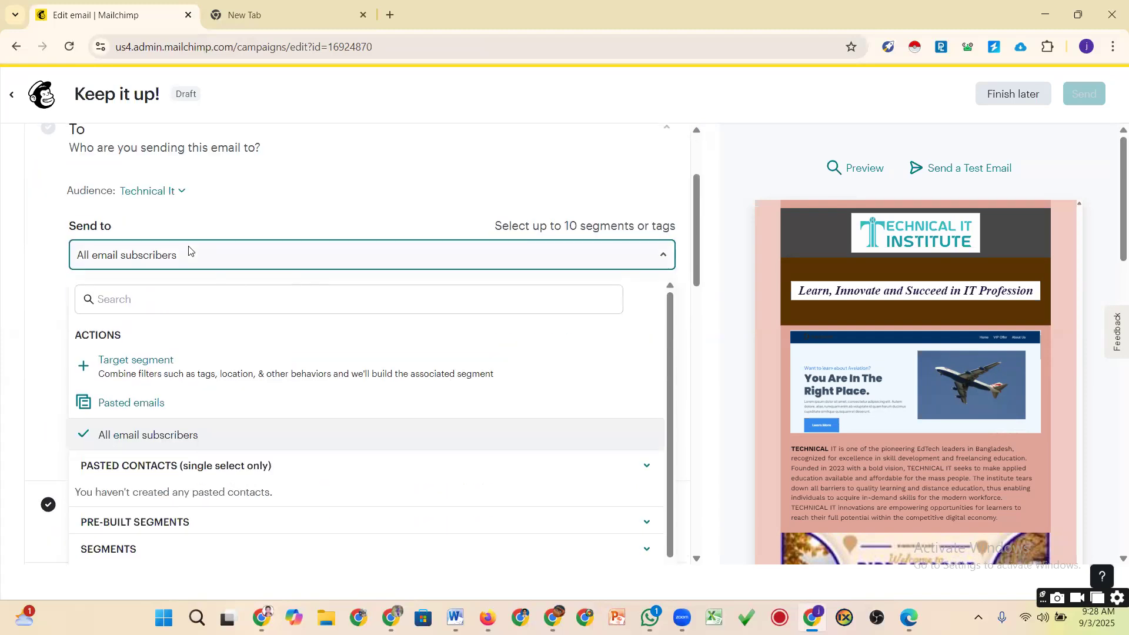
{"action": "left_click", "coordinate": [191, 253]}
{"action": "left_click", "coordinate": [192, 254]}
{"action": "left_click", "coordinate": [733, 277]}
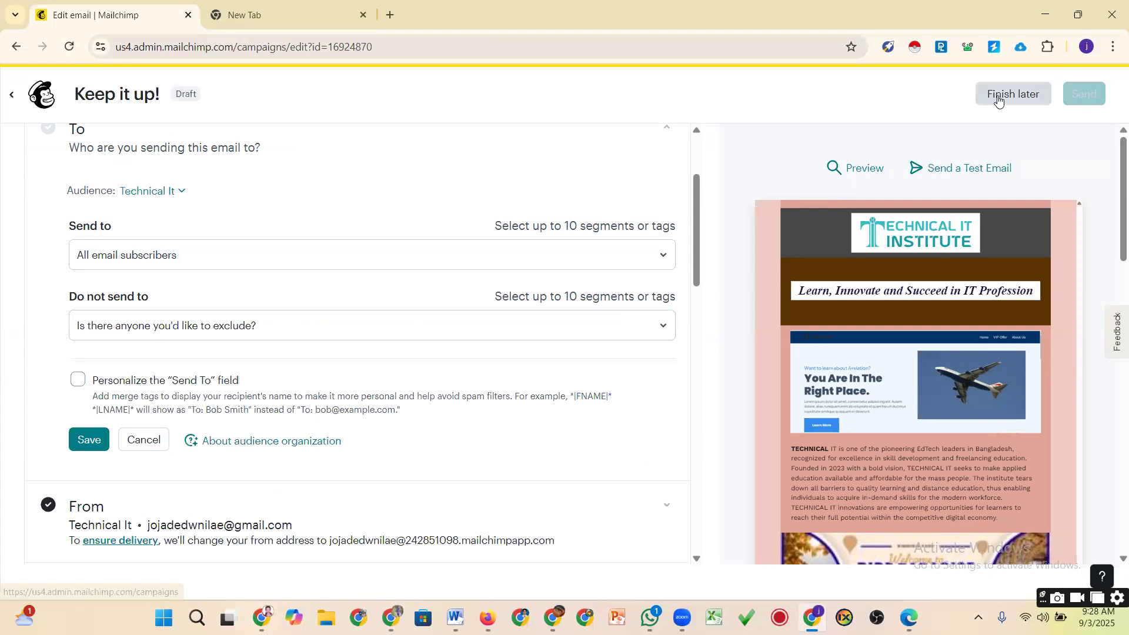
{"action": "left_click", "coordinate": [194, 258]}
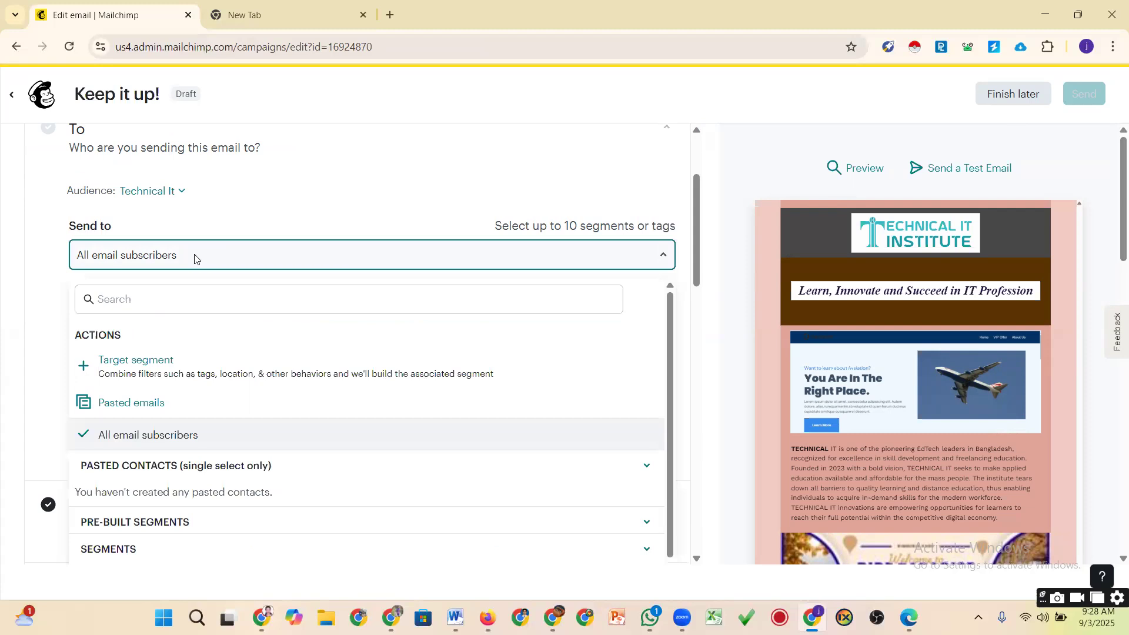
{"action": "left_click", "coordinate": [194, 258]}
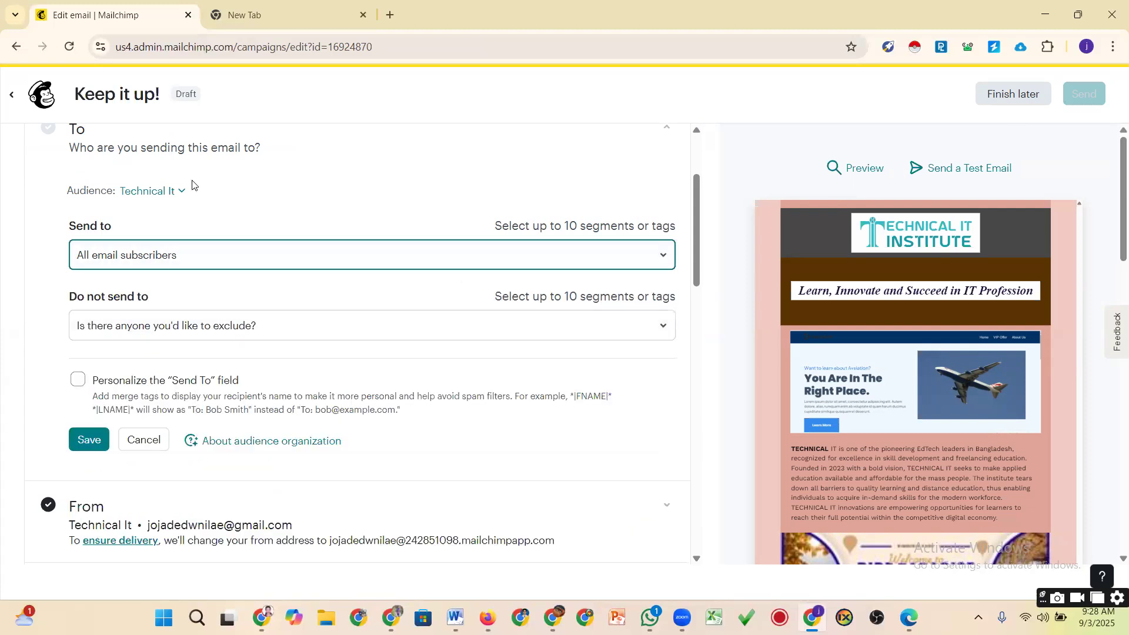
{"action": "left_click", "coordinate": [93, 444]}
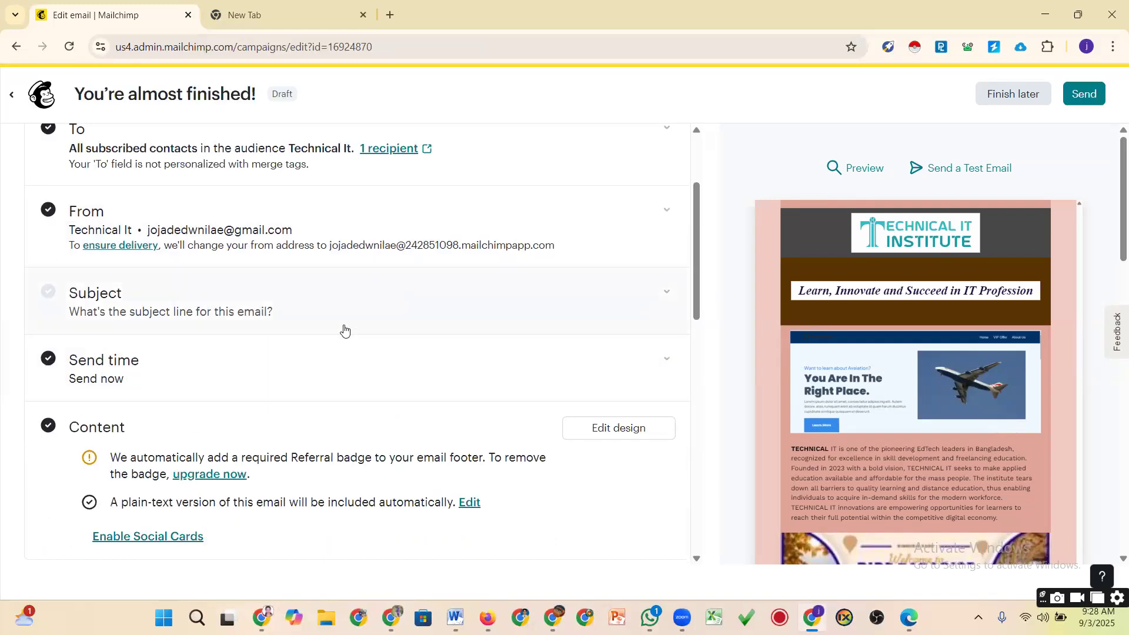
Look through the campaign's setup sections, from the recipients and subject to the content and email sharing options
{"action": "scroll", "coordinate": [344, 330], "scroll_direction": "up", "scroll_amount": 3}
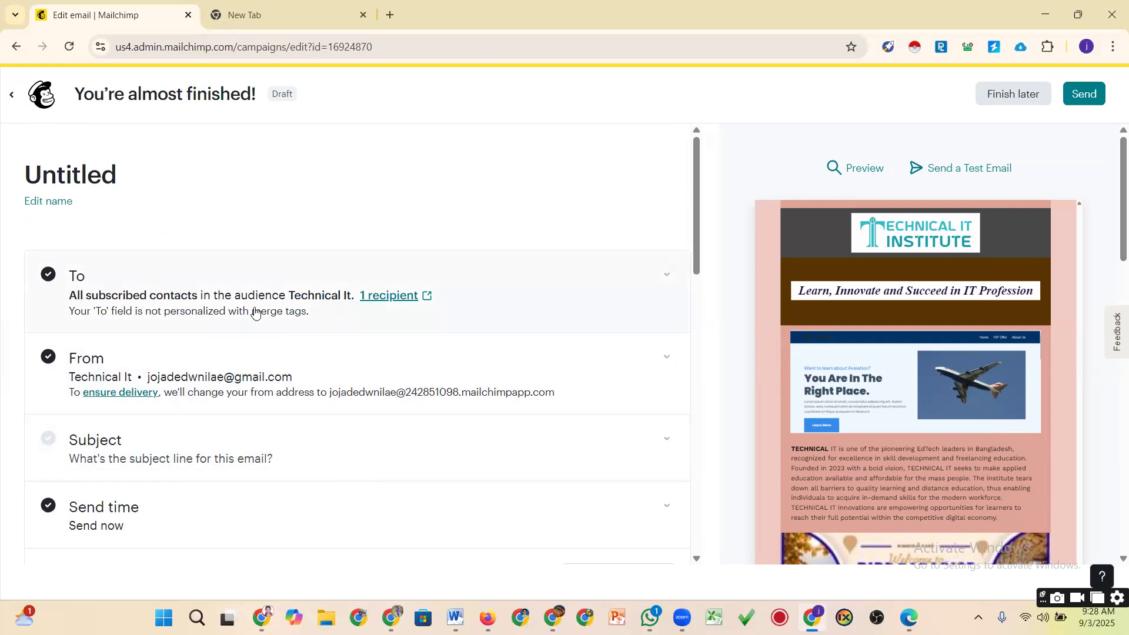
{"action": "scroll", "coordinate": [231, 371], "scroll_direction": "down", "scroll_amount": 3}
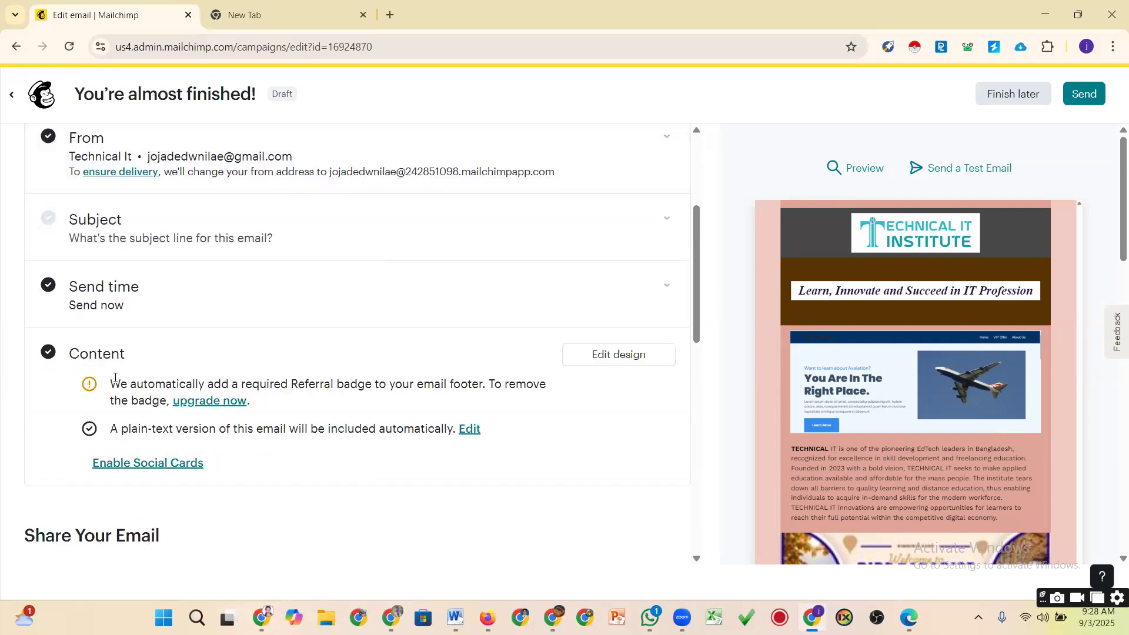
{"action": "scroll", "coordinate": [117, 382], "scroll_direction": "down", "scroll_amount": 5}
{"action": "scroll", "coordinate": [319, 379], "scroll_direction": "up", "scroll_amount": 2}
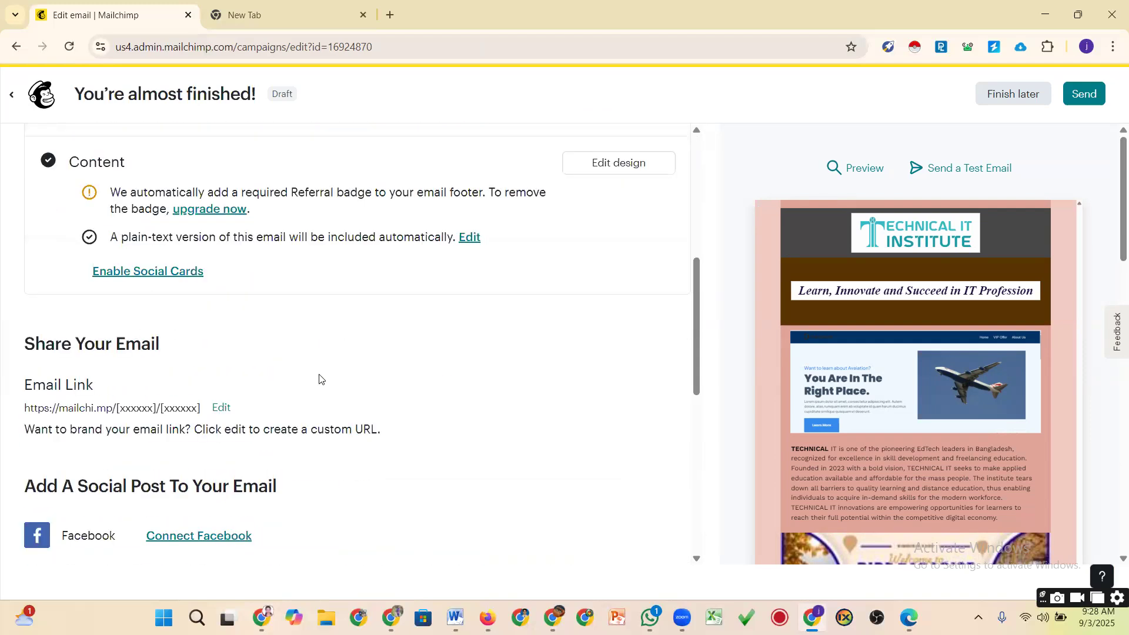
{"action": "scroll", "coordinate": [319, 379], "scroll_direction": "up", "scroll_amount": 5}
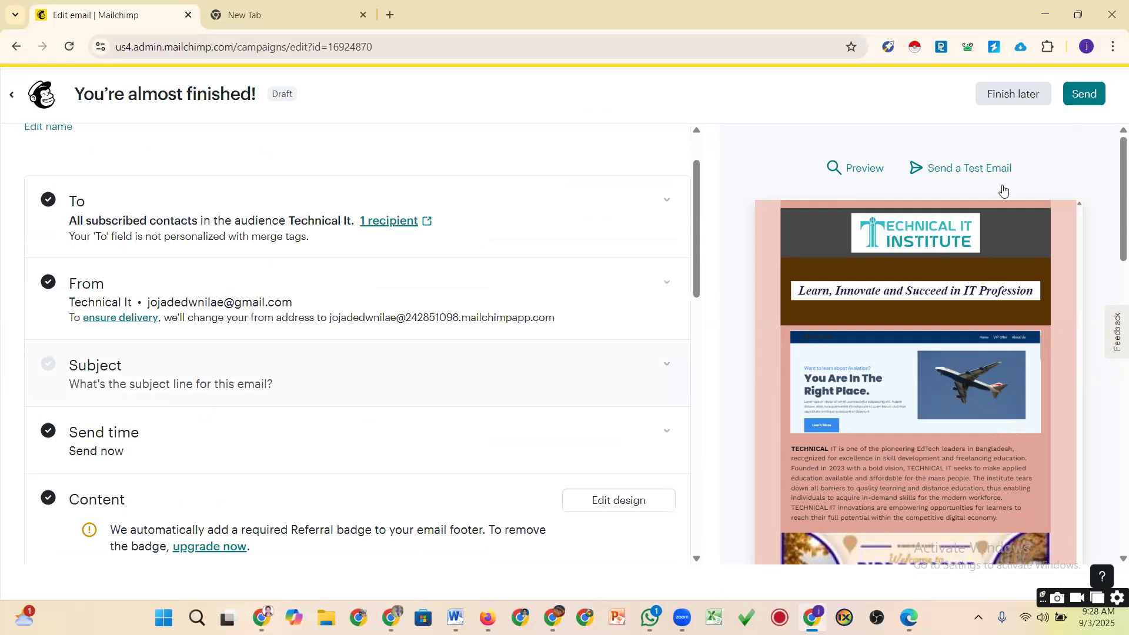
{"action": "scroll", "coordinate": [1086, 97], "scroll_direction": "down", "scroll_amount": 4}
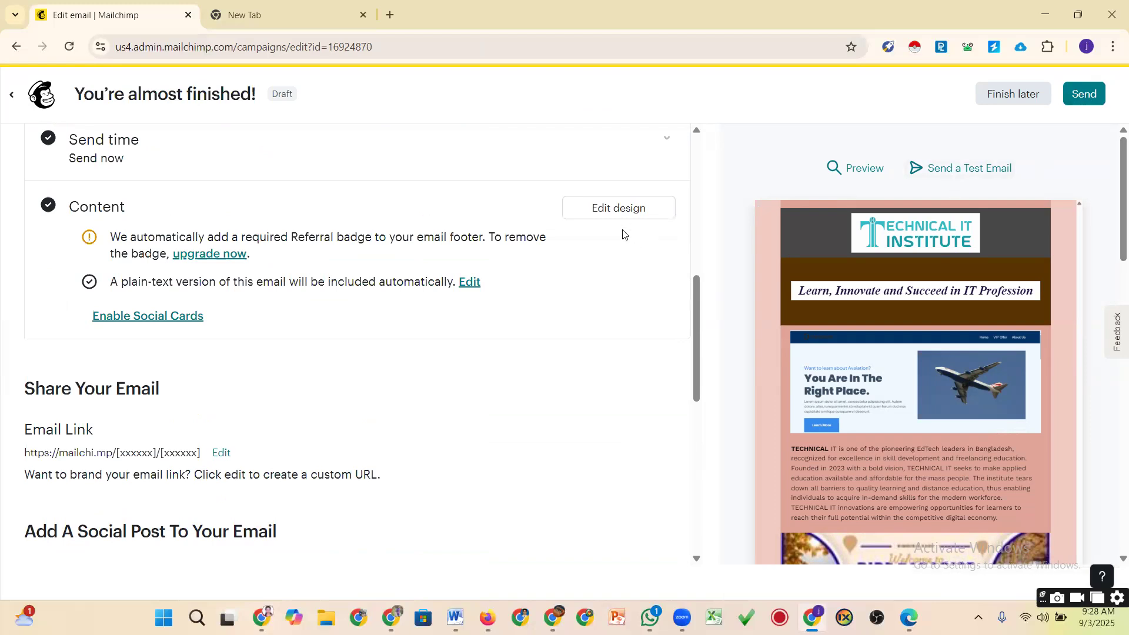
Try to send the campaign and dismiss the notice about the email's subject section
{"action": "scroll", "coordinate": [629, 231], "scroll_direction": "up", "scroll_amount": 4}
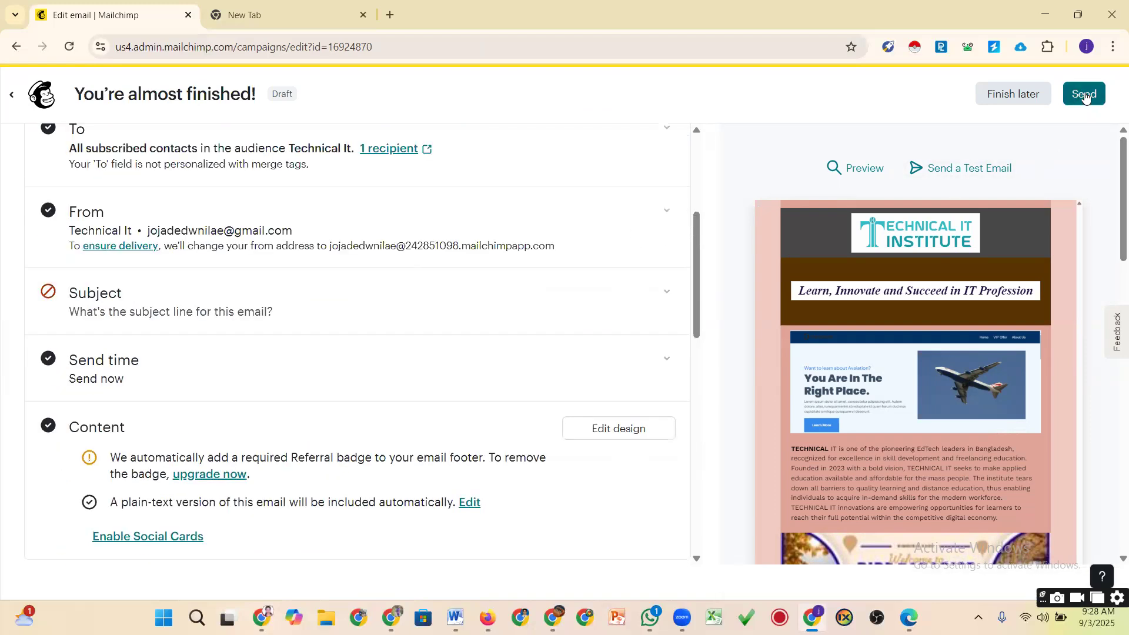
{"action": "scroll", "coordinate": [353, 223], "scroll_direction": "up", "scroll_amount": 3}
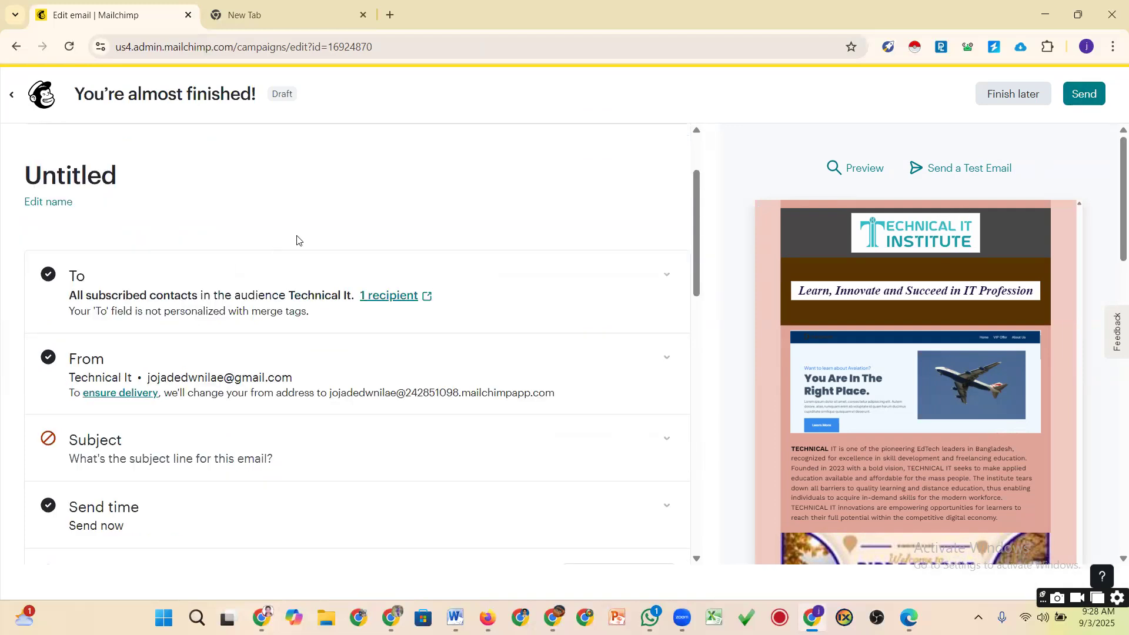
{"action": "scroll", "coordinate": [279, 182], "scroll_direction": "up", "scroll_amount": 2}
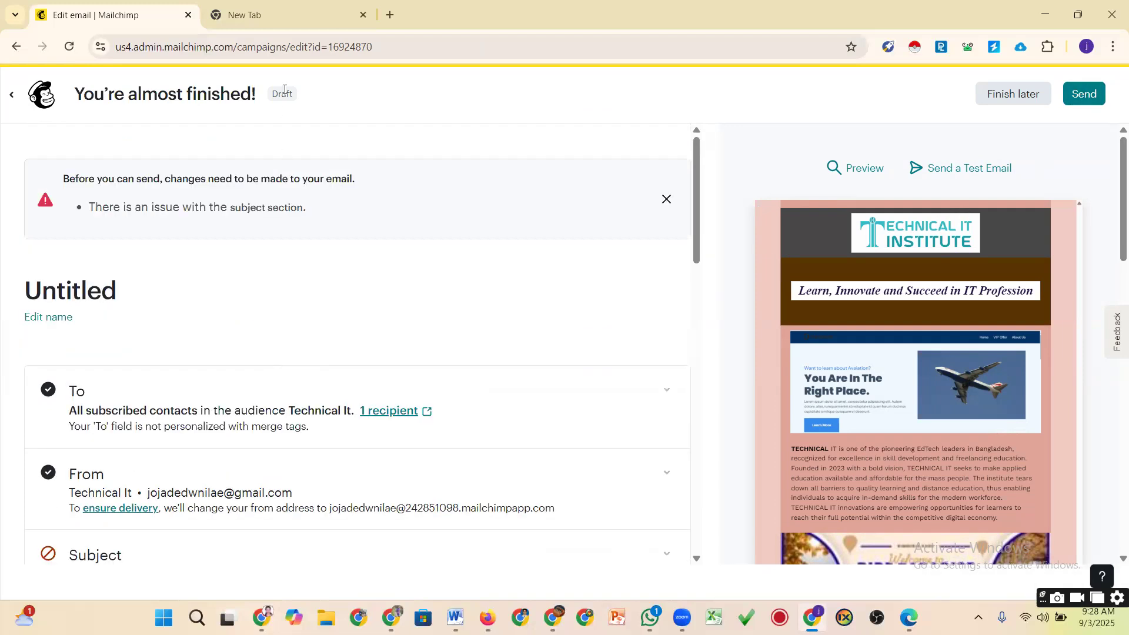
{"action": "left_click", "coordinate": [666, 200]}
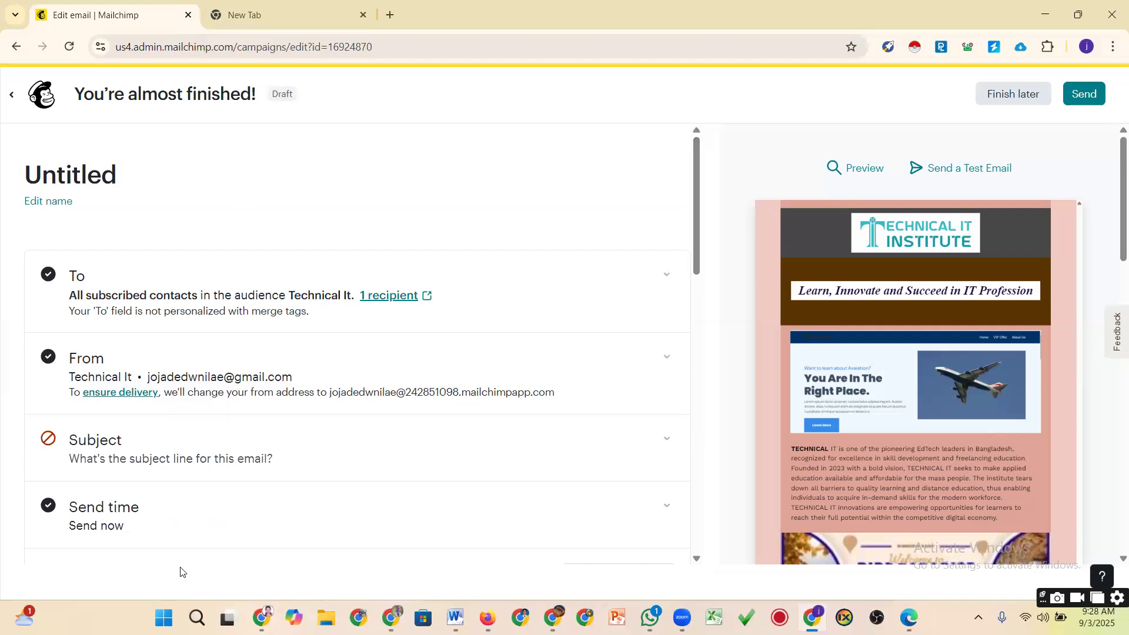
{"action": "scroll", "coordinate": [141, 509], "scroll_direction": "down", "scroll_amount": 3}
{"action": "scroll", "coordinate": [159, 482], "scroll_direction": "up", "scroll_amount": 3}
{"action": "right_click", "coordinate": [20, 49]}
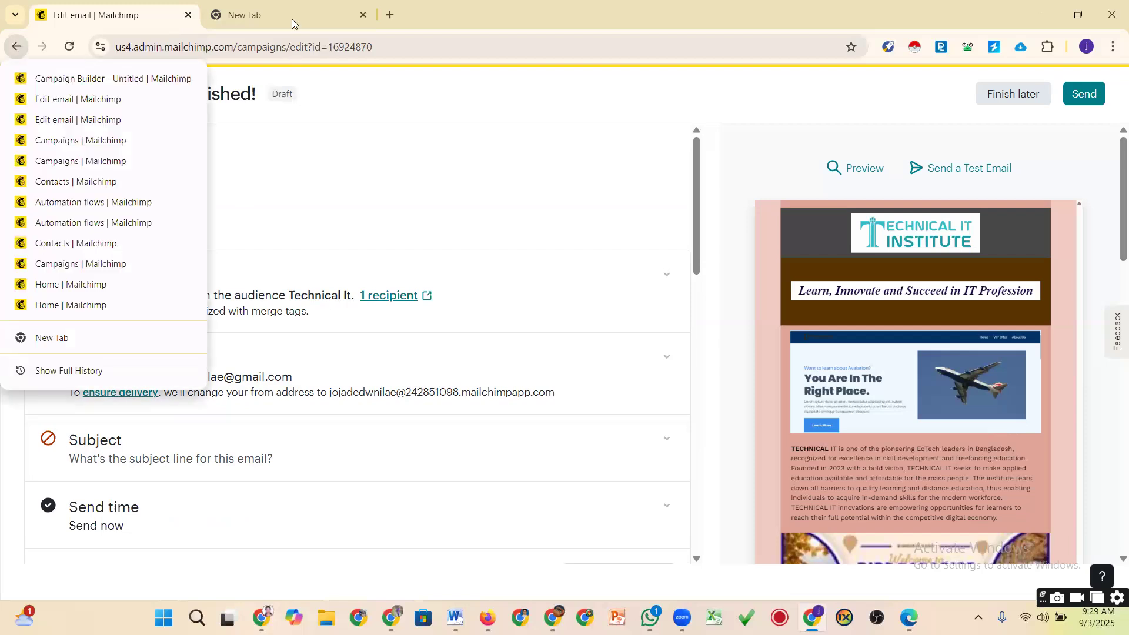
{"action": "left_click", "coordinate": [298, 226]}
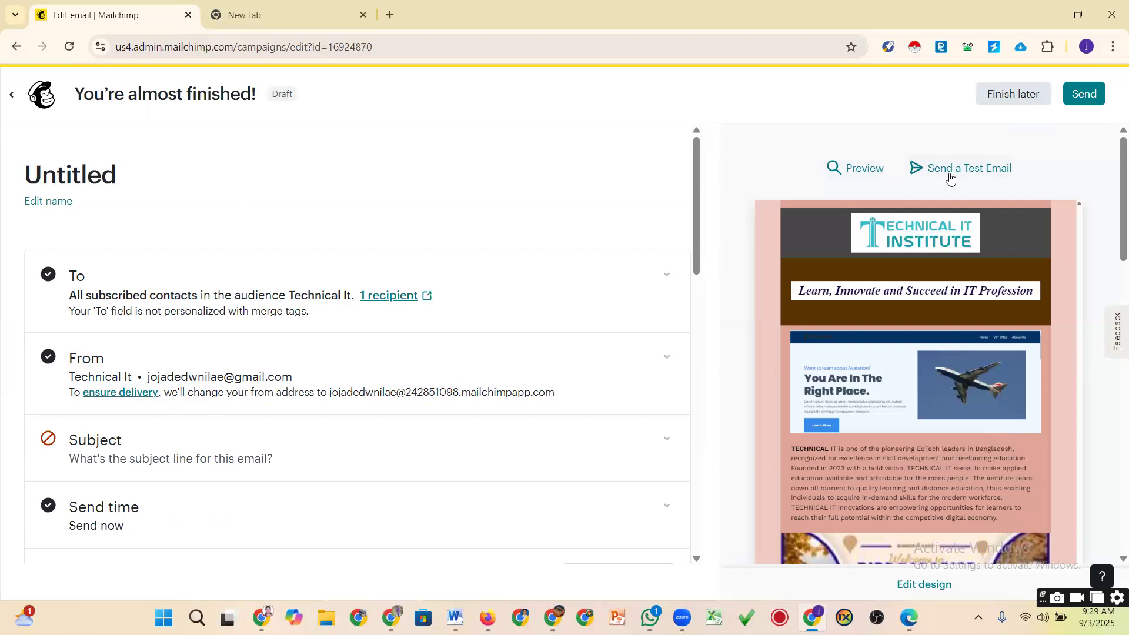
{"action": "left_click", "coordinate": [1097, 101]}
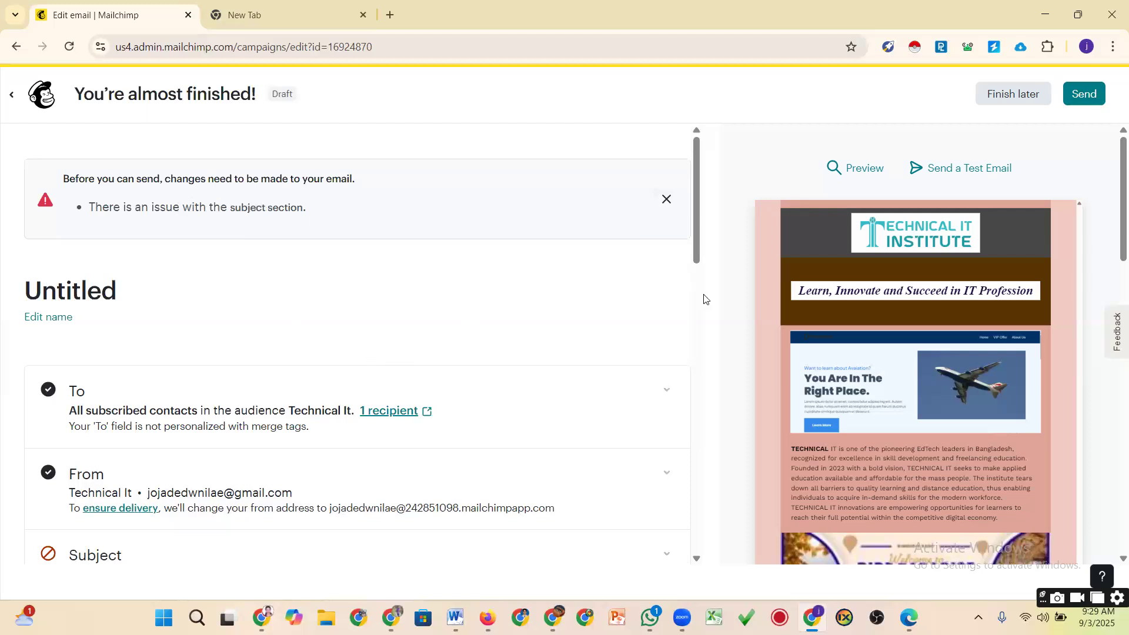
{"action": "left_click", "coordinate": [668, 202]}
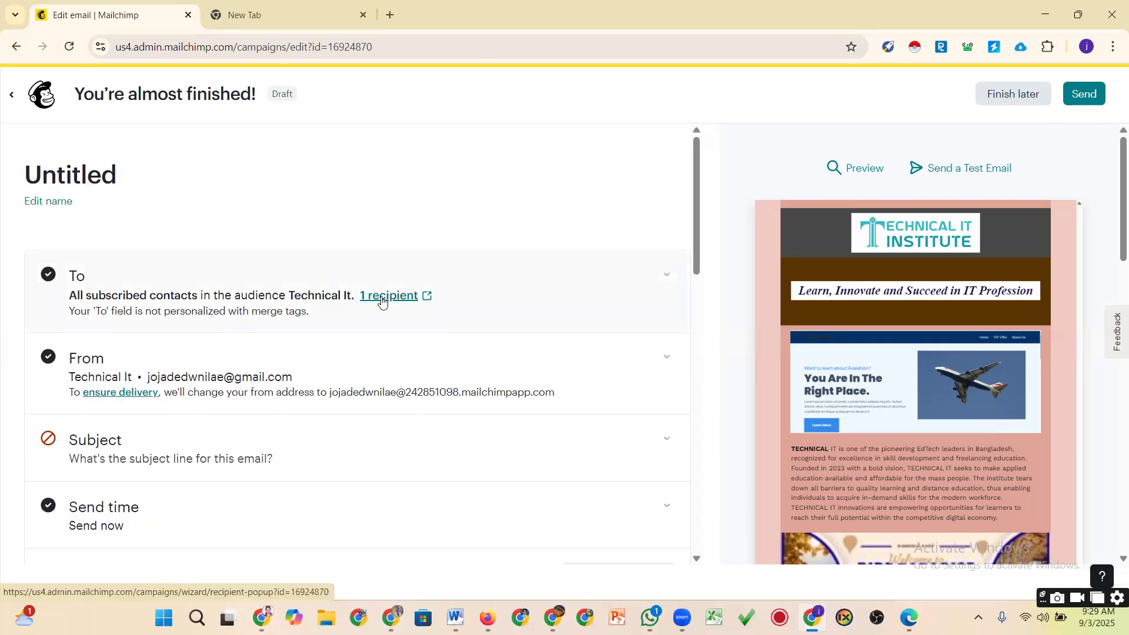
Open the campaign's subject settings and check the Technical IT Institute website's home page for suitable subject wording
{"action": "left_click", "coordinate": [176, 458]}
{"action": "left_click", "coordinate": [253, 522]}
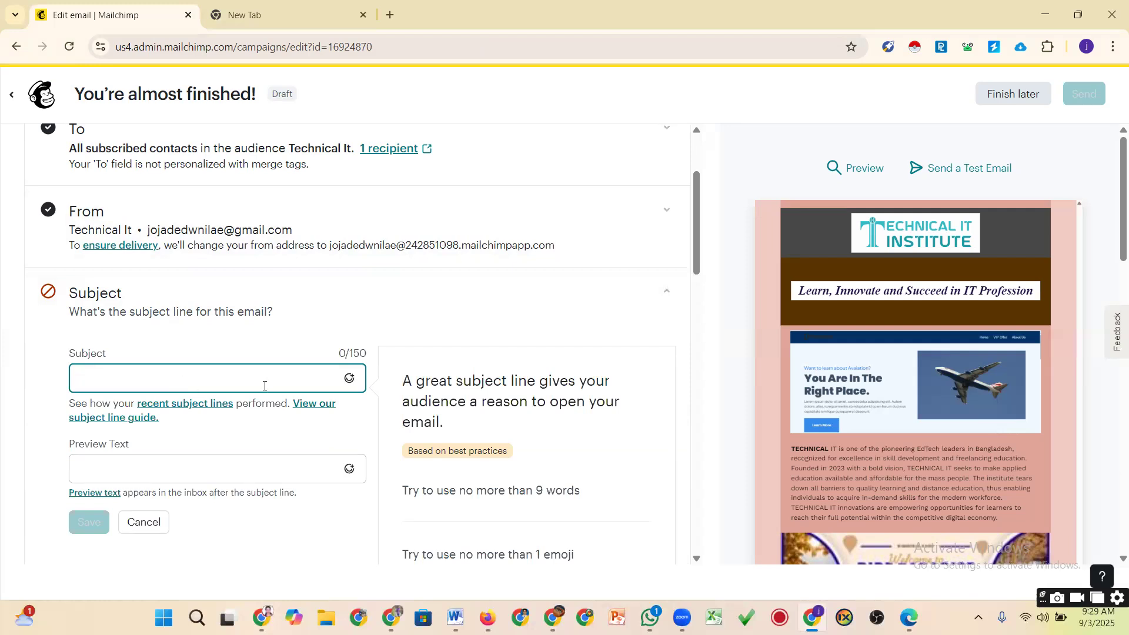
{"action": "scroll", "coordinate": [269, 398], "scroll_direction": "down", "scroll_amount": 2}
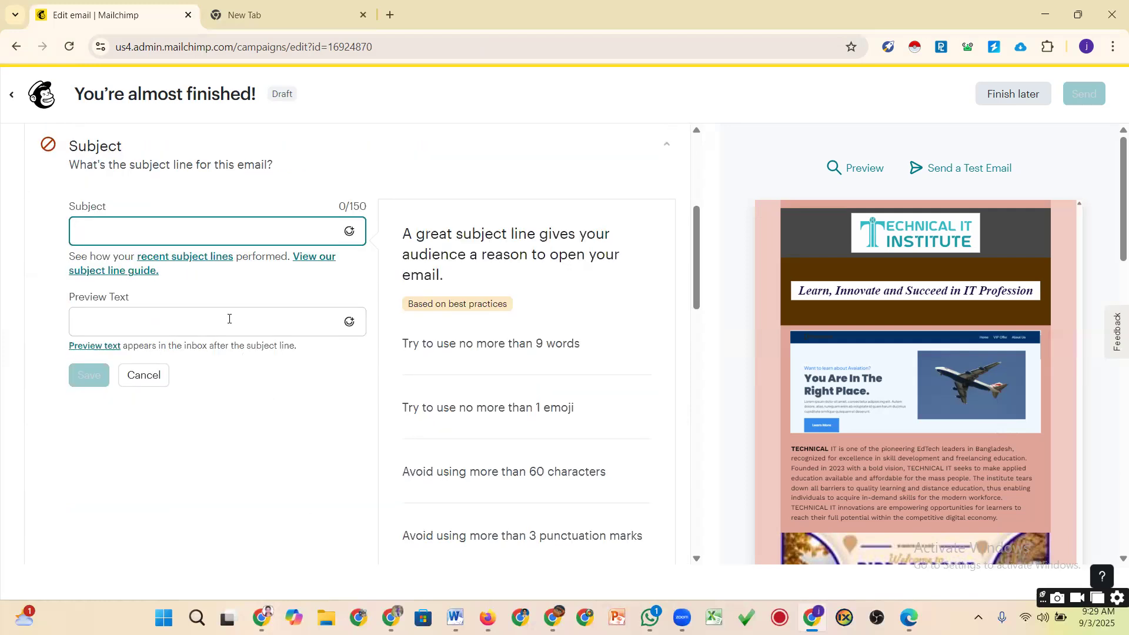
{"action": "mouse_move", "coordinate": [552, 617]}
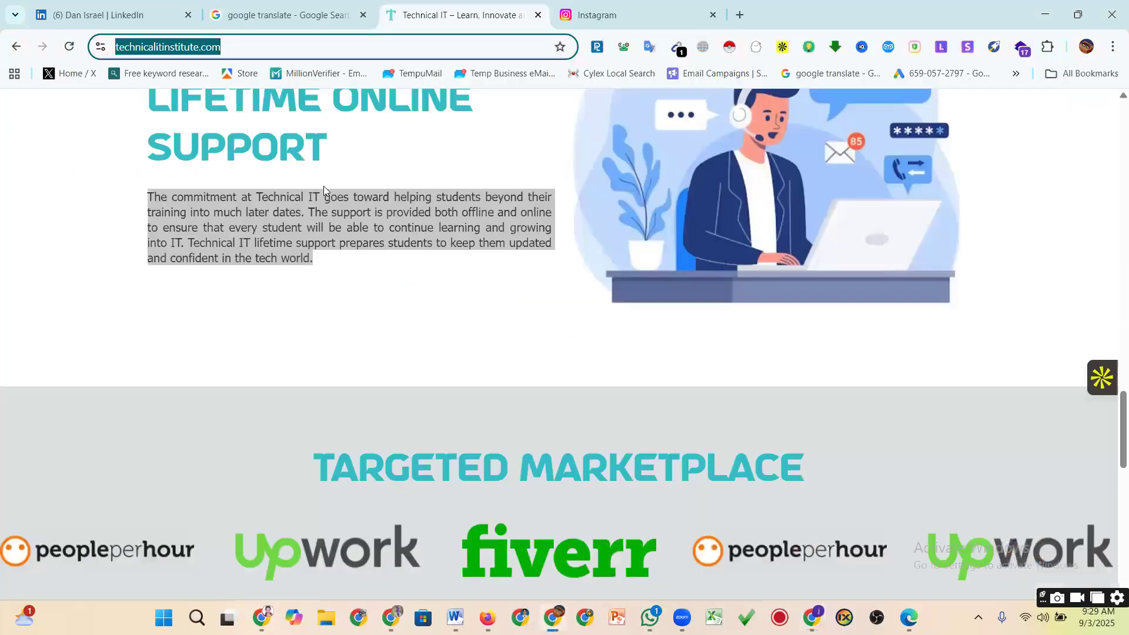
{"action": "scroll", "coordinate": [323, 191], "scroll_direction": "up", "scroll_amount": 20}
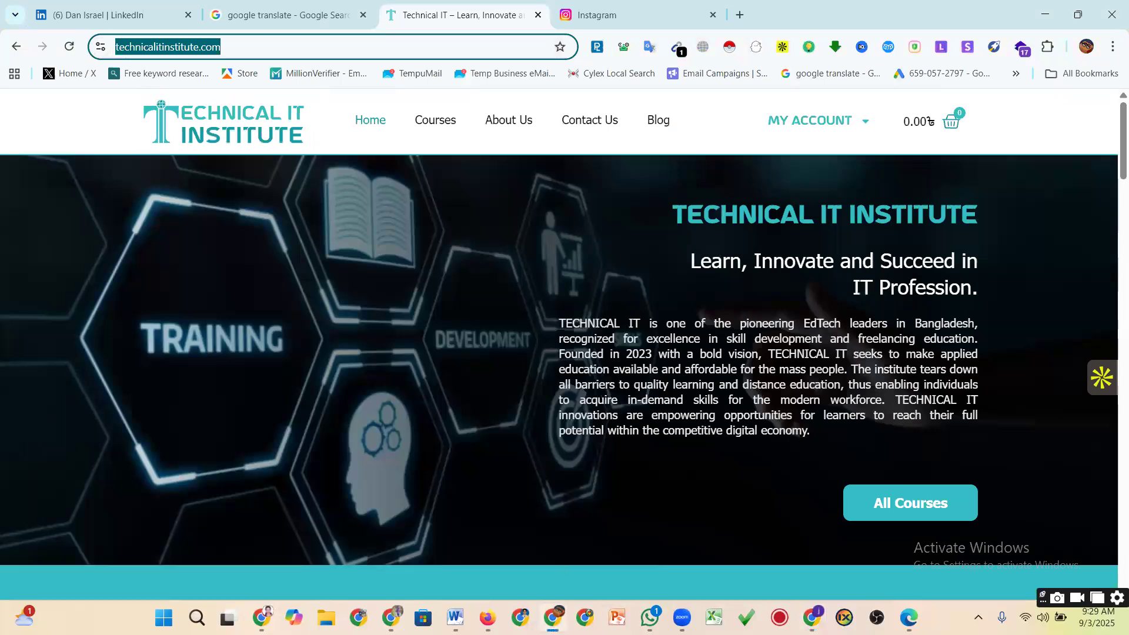
{"action": "mouse_move", "coordinate": [812, 617]}
{"action": "left_click", "coordinate": [811, 537]}
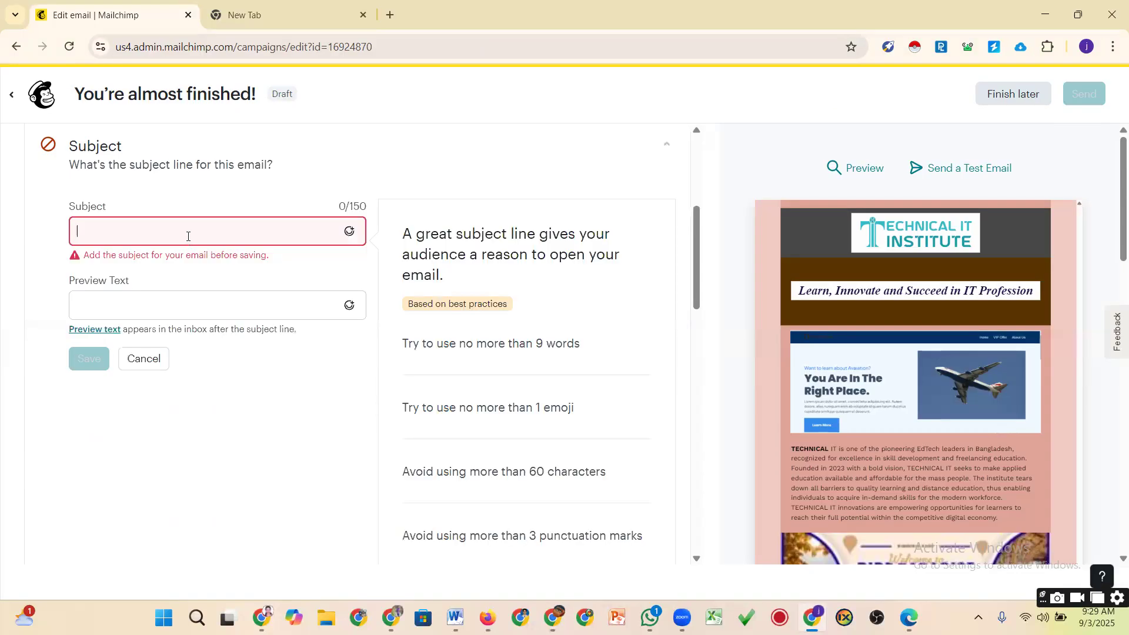
Set the email's subject line to "Learn with us about your courses"
{"action": "type", "text": "Lead"}
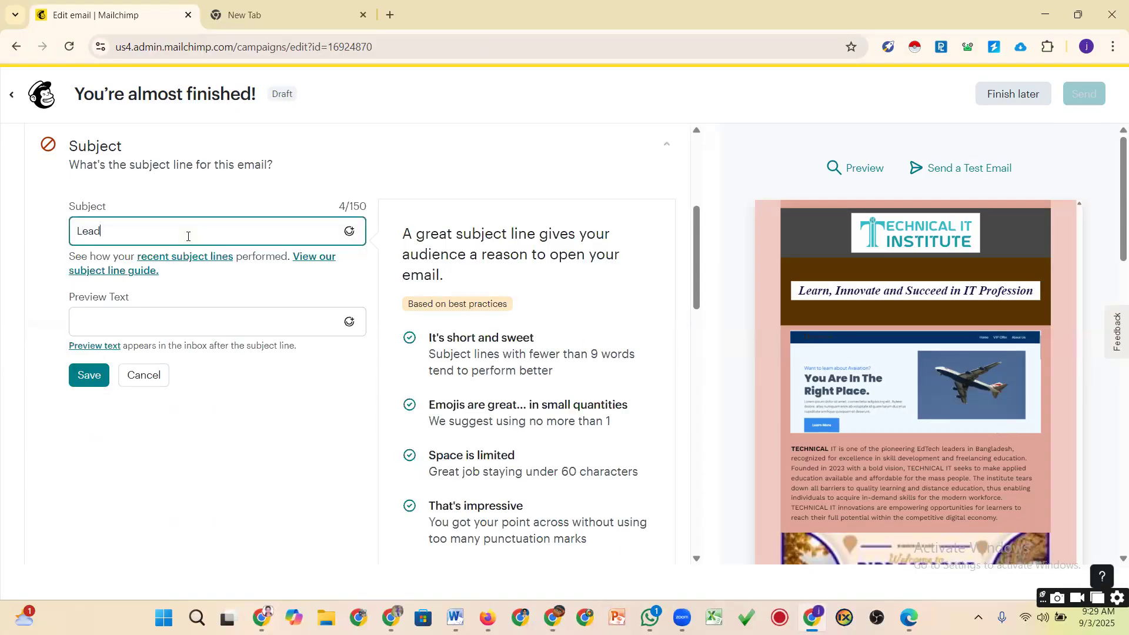
{"action": "type", "text": "s"}
{"action": "key", "text": "BackSpace"}
{"action": "key", "text": "BackSpace"}
{"action": "key", "text": "BackSpace"}
{"action": "key", "text": "BackSpace"}
{"action": "type", "text": "earn with us about your courses"}
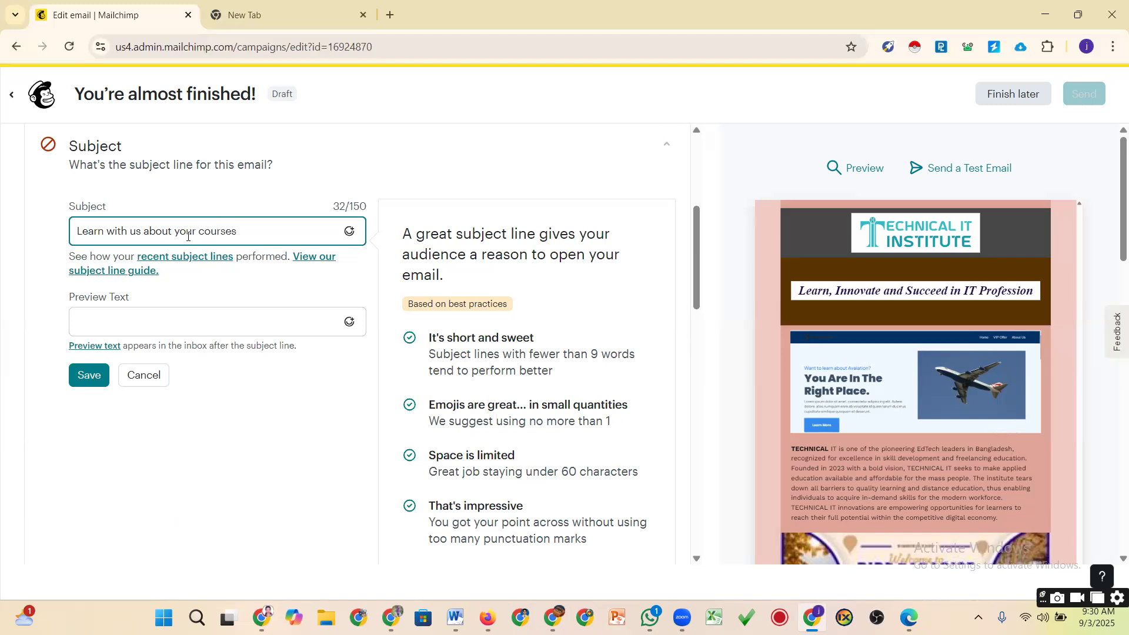
Copy "Learn, Innovate and Succeed in IT Profession" from the institute's website into the preview text and save the subject settings
{"action": "left_click", "coordinate": [194, 323]}
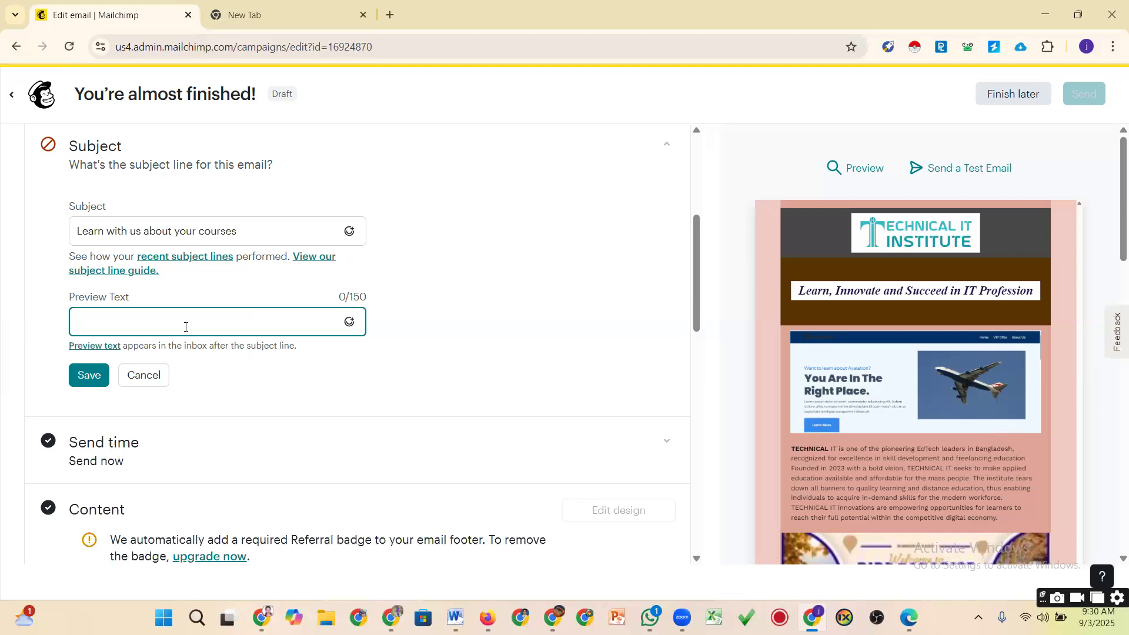
{"action": "left_click", "coordinate": [552, 617]}
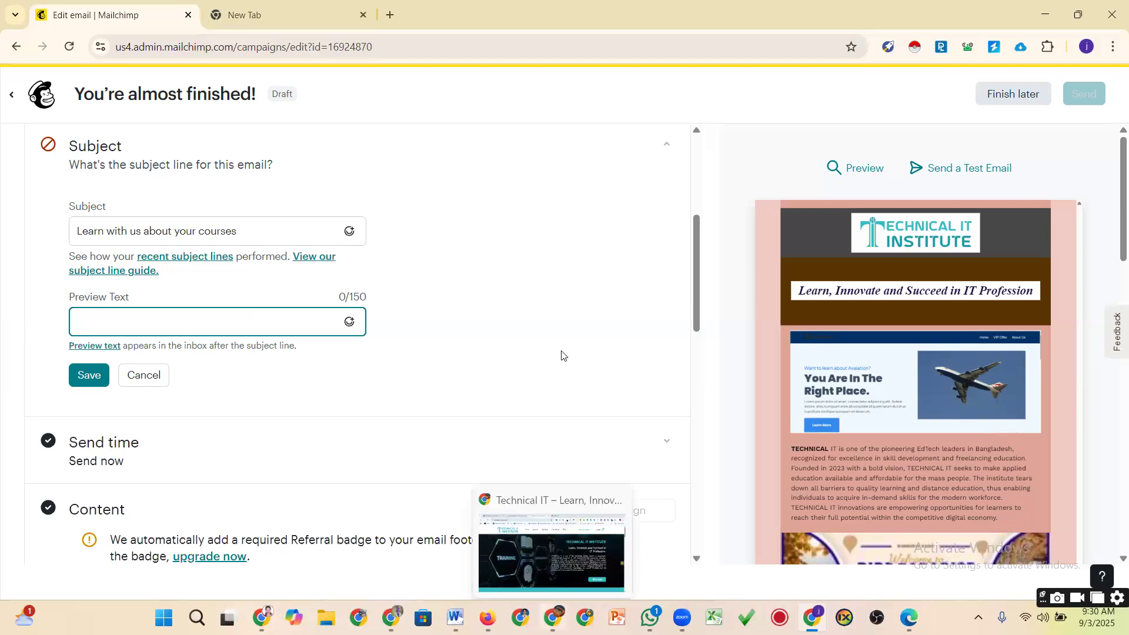
{"action": "mouse_move", "coordinate": [993, 284]}
{"action": "left_mouse_down"}
{"action": "mouse_move", "coordinate": [966, 291]}
{"action": "mouse_move", "coordinate": [975, 288]}
{"action": "left_mouse_up"}
{"action": "key", "text": "ctrl+c"}
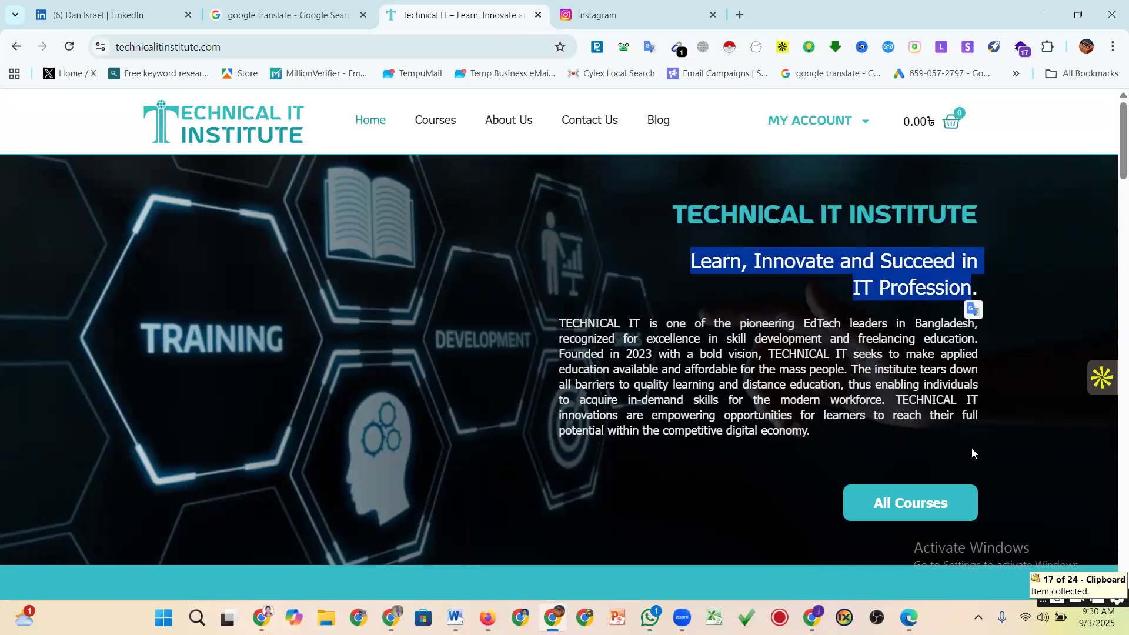
{"action": "key", "text": "alt+Tab"}
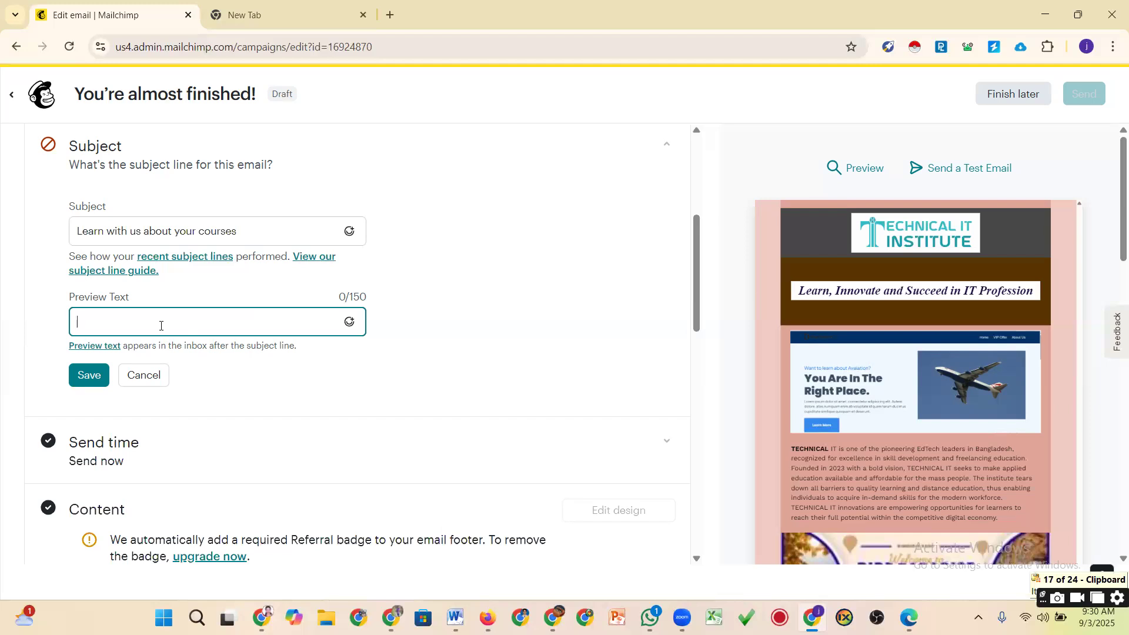
{"action": "key", "text": "ctrl+v"}
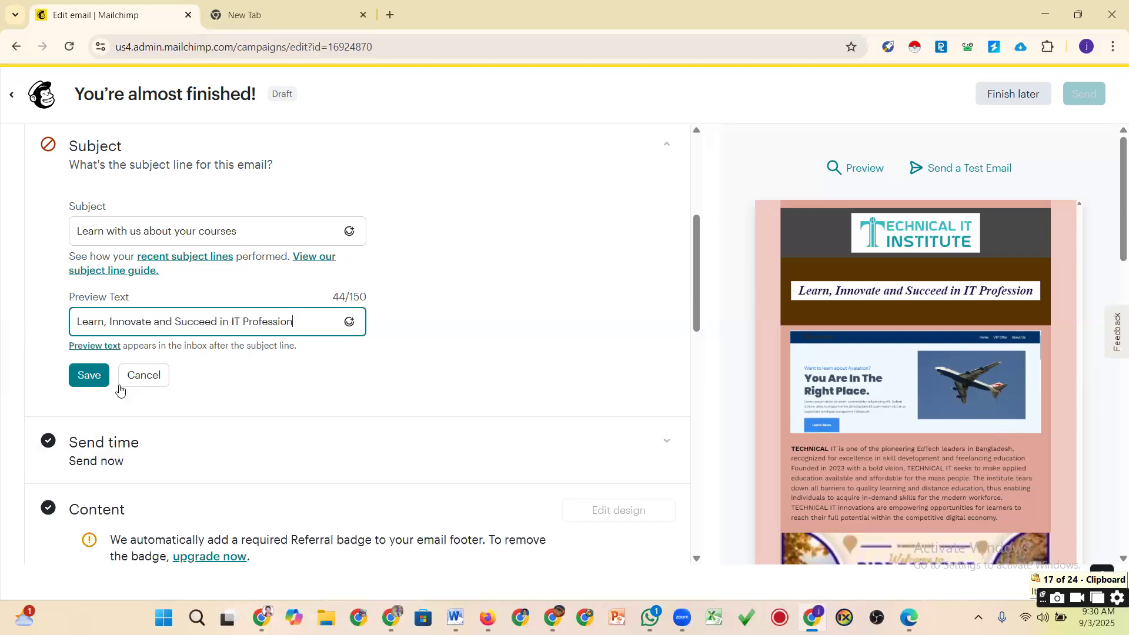
{"action": "left_click", "coordinate": [316, 386]}
{"action": "key", "text": "Return"}
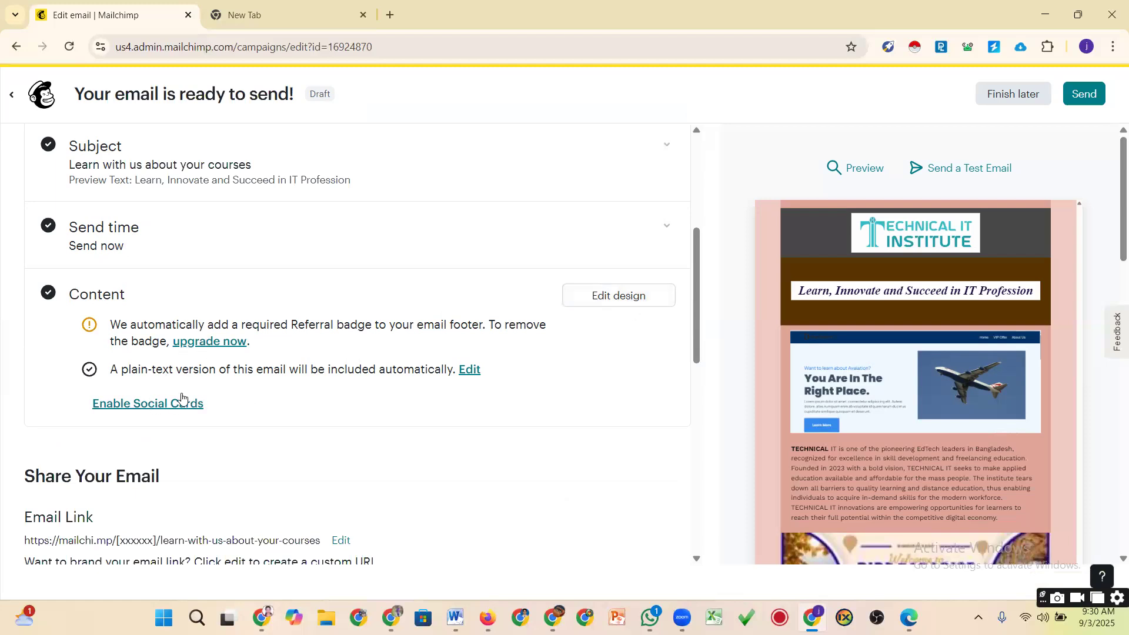
Review the campaign's remaining setup, from the content and sharing options to the settings and tracking
{"action": "scroll", "coordinate": [201, 425], "scroll_direction": "down", "scroll_amount": 9}
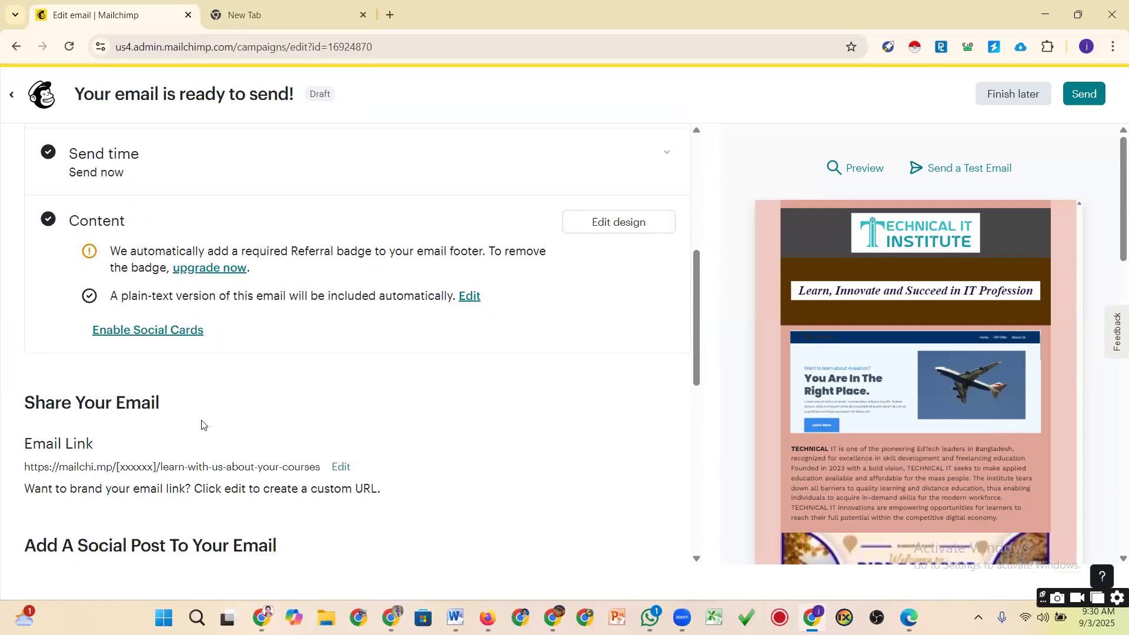
{"action": "scroll", "coordinate": [202, 416], "scroll_direction": "down", "scroll_amount": 2}
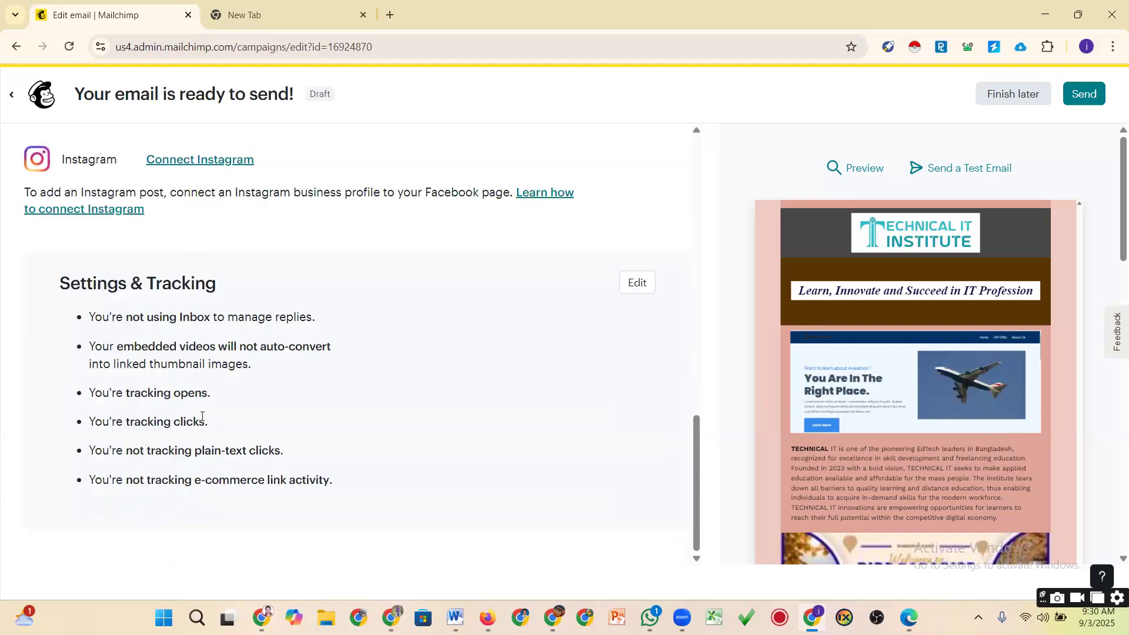
{"action": "scroll", "coordinate": [382, 363], "scroll_direction": "up", "scroll_amount": 10}
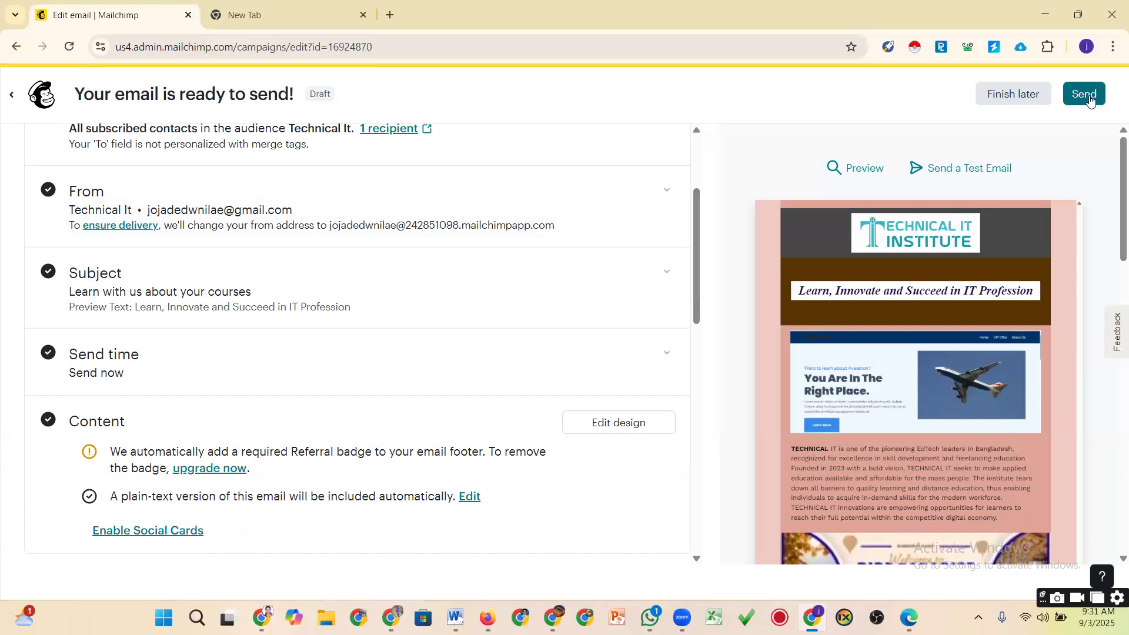
{"action": "scroll", "coordinate": [855, 414], "scroll_direction": "down", "scroll_amount": 5}
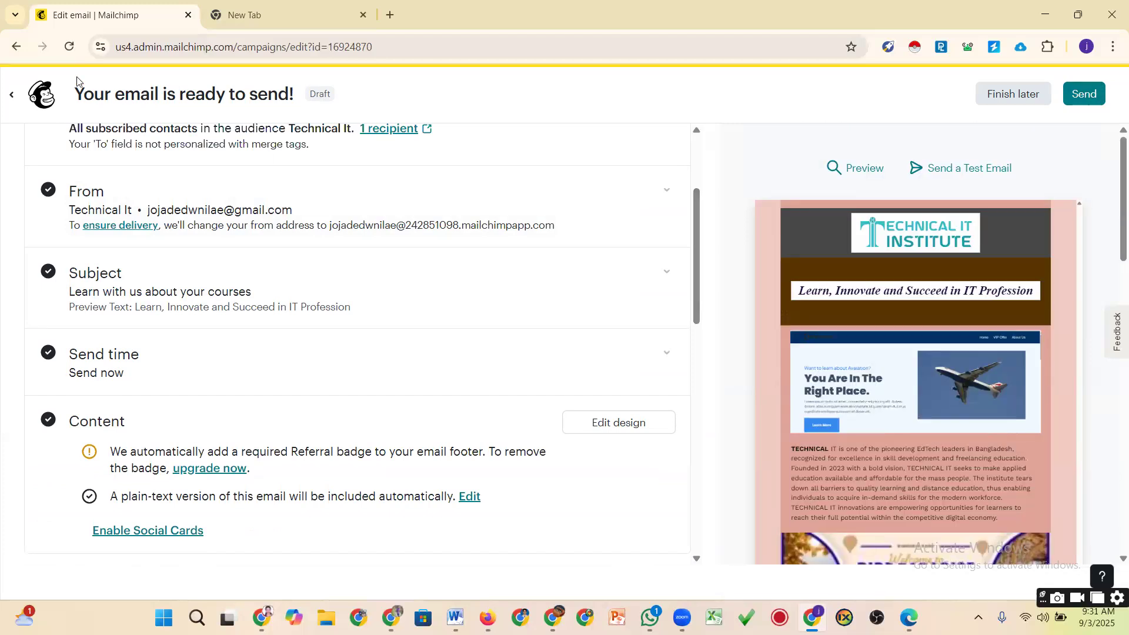
Load the Mailchimp home page in the second browser tab and return to the campaign setup
{"action": "left_click", "coordinate": [259, 16]}
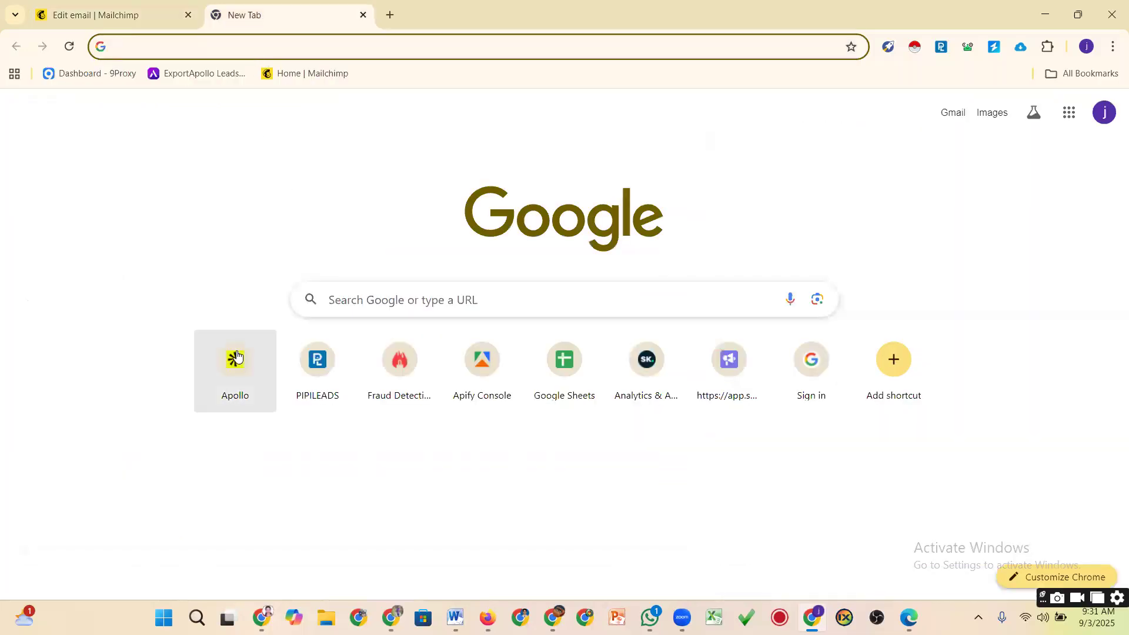
{"action": "left_click", "coordinate": [297, 76]}
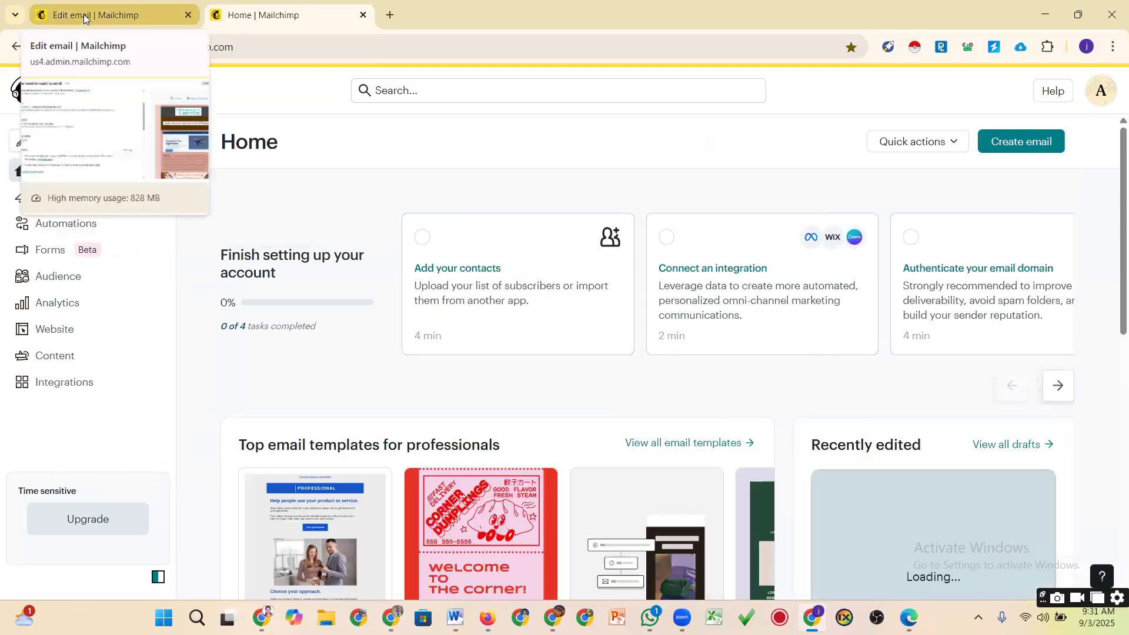
{"action": "left_click", "coordinate": [141, 20]}
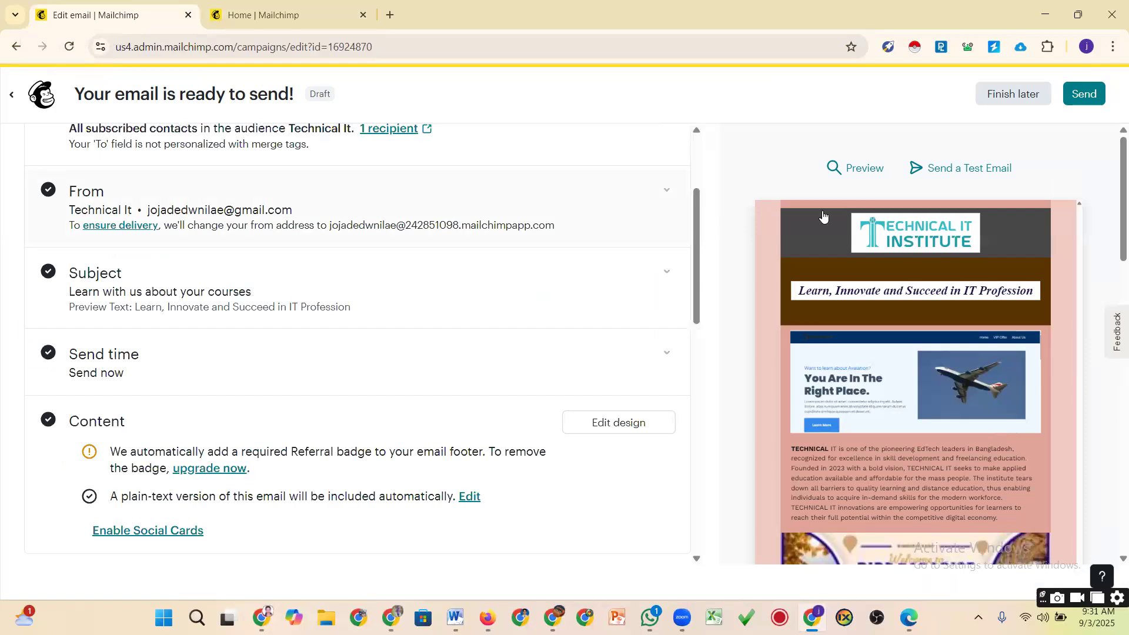
Leave the campaign as a draft to finish later and return to the list of all campaigns
{"action": "scroll", "coordinate": [272, 232], "scroll_direction": "up", "scroll_amount": 3}
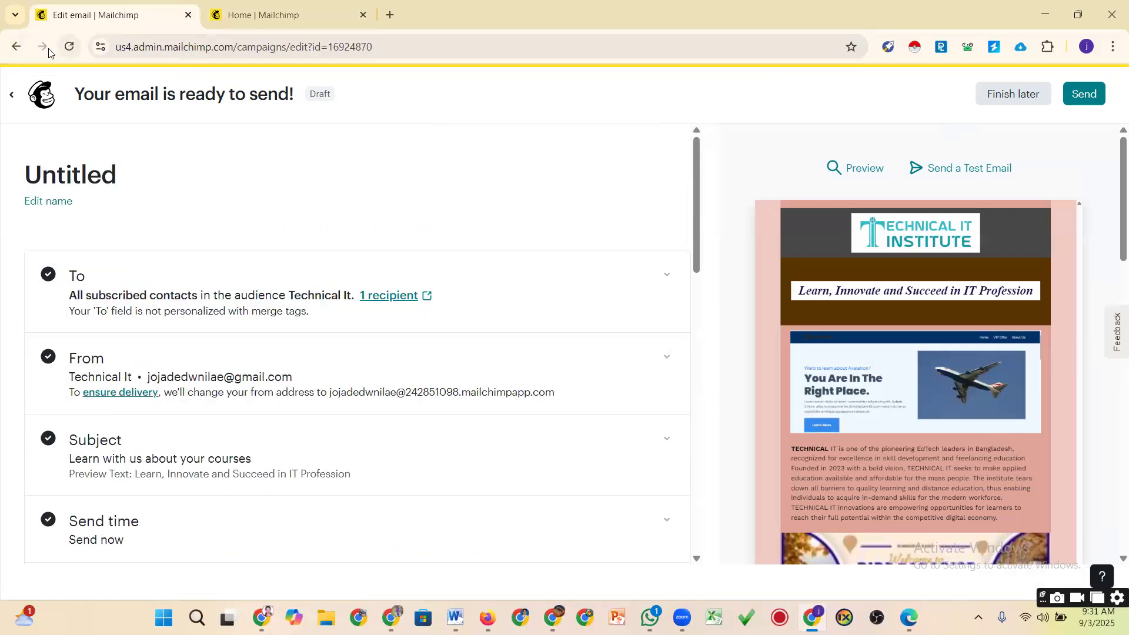
{"action": "left_click", "coordinate": [17, 47]}
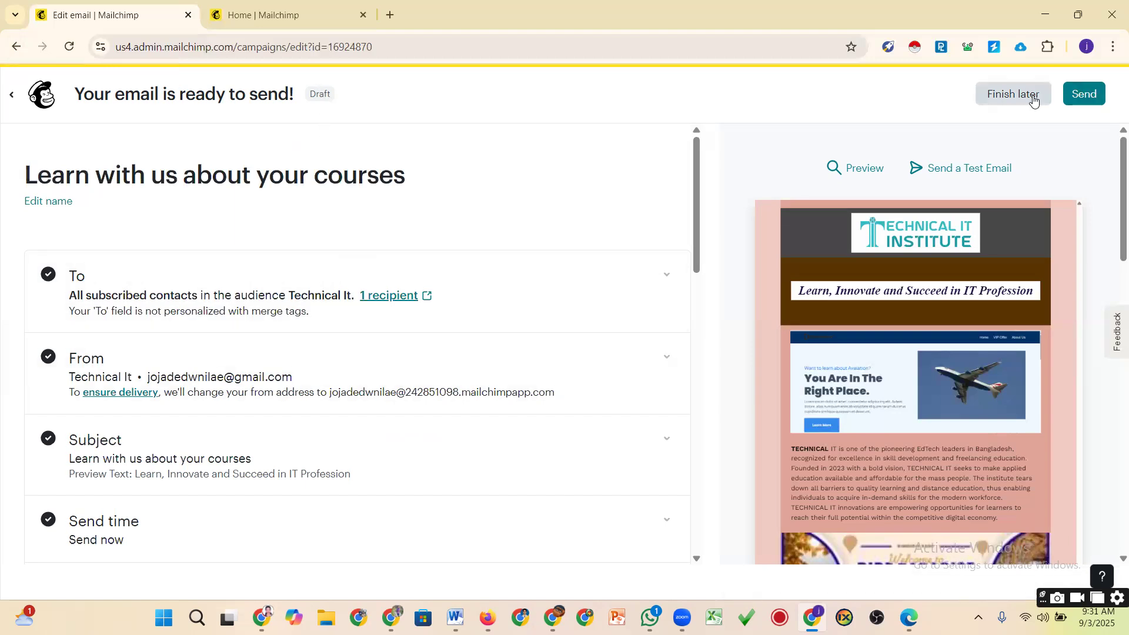
{"action": "left_click", "coordinate": [1012, 94]}
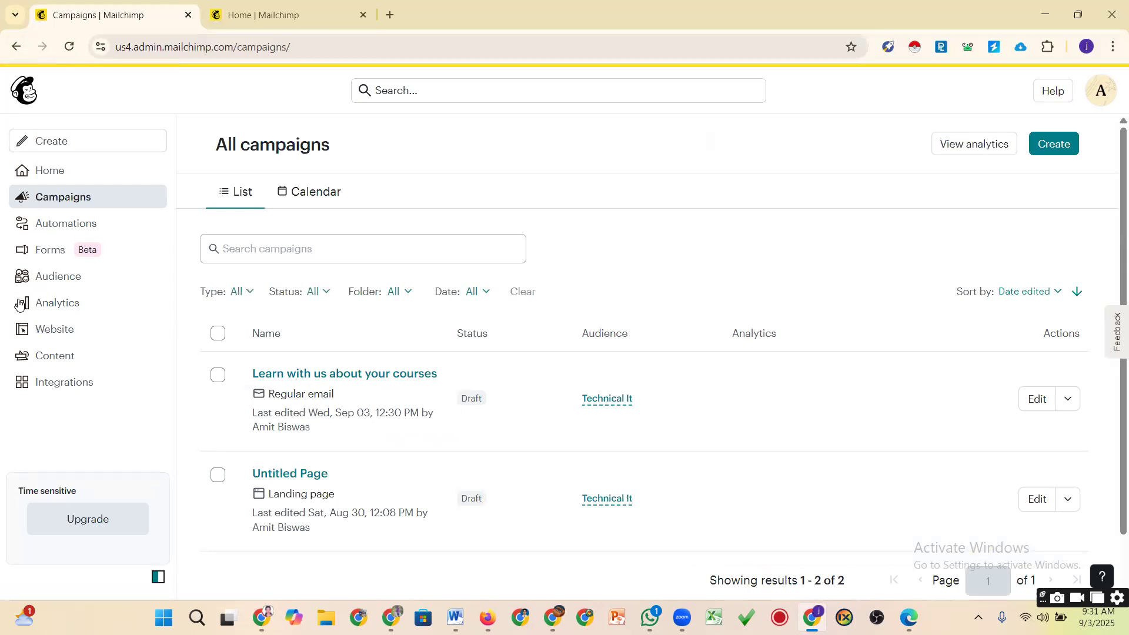
Open the audience's contacts and start importing contacts
{"action": "left_click", "coordinate": [61, 278]}
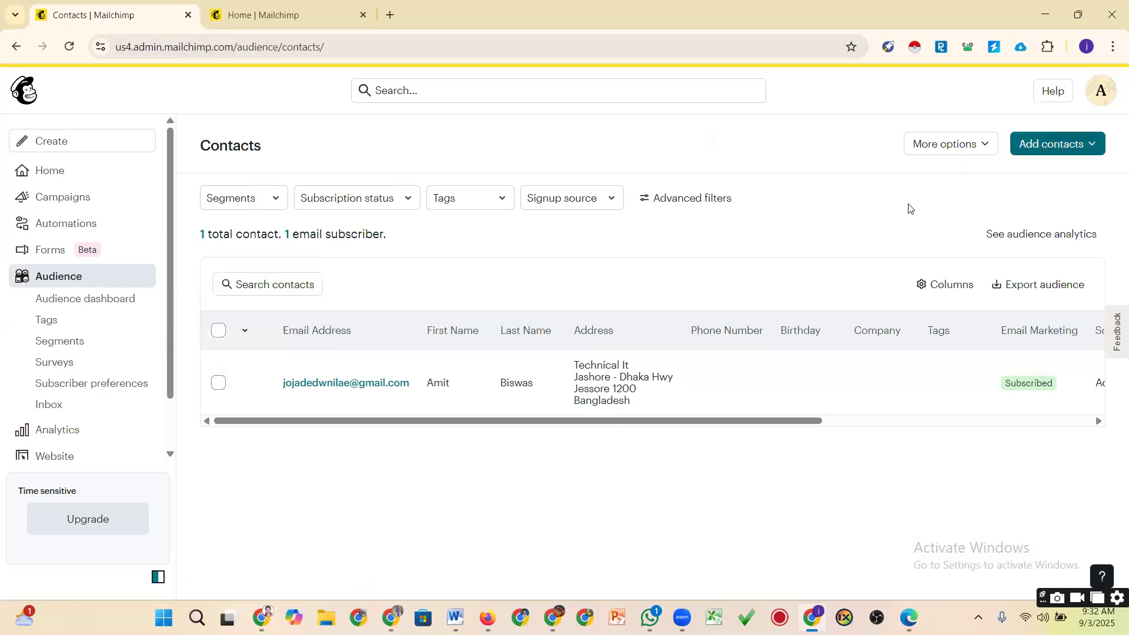
{"action": "left_click", "coordinate": [1078, 150]}
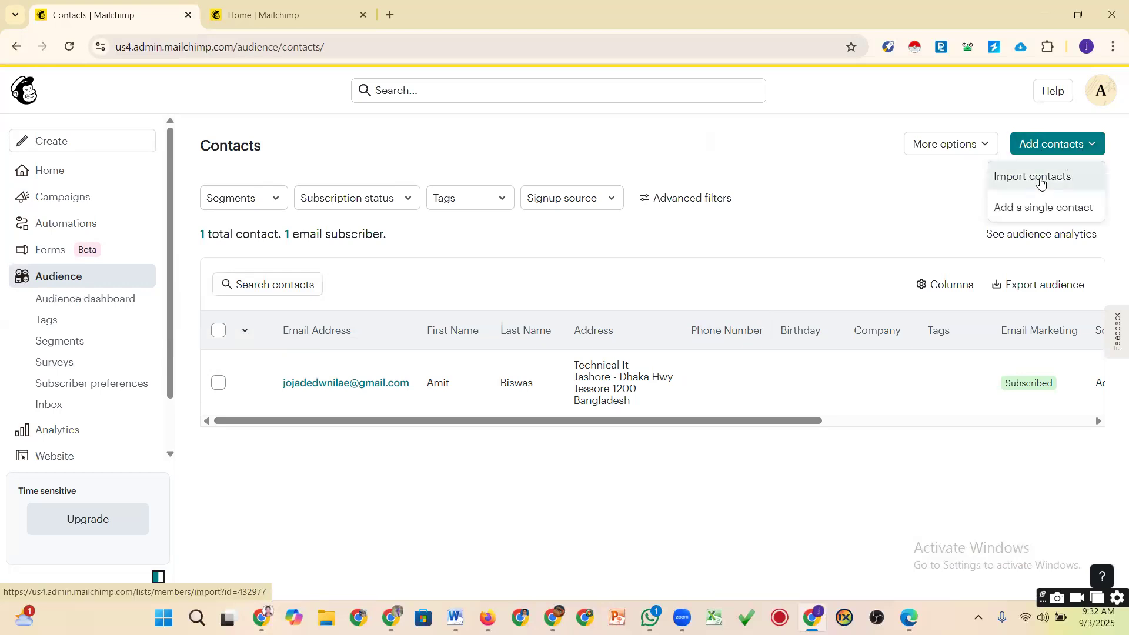
{"action": "left_click", "coordinate": [1040, 183]}
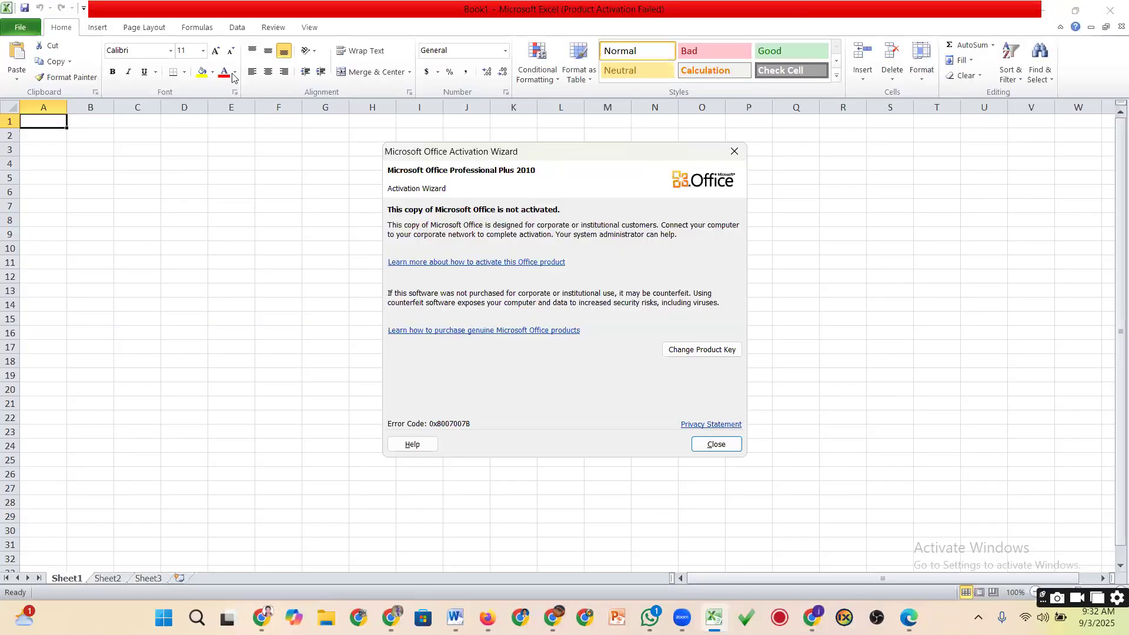
Dismiss the activation wizard and open the recent workbook apollo-contacts-export - 2025-09-02T200507.845
{"action": "key", "text": "Escape"}
{"action": "left_click", "coordinate": [25, 30]}
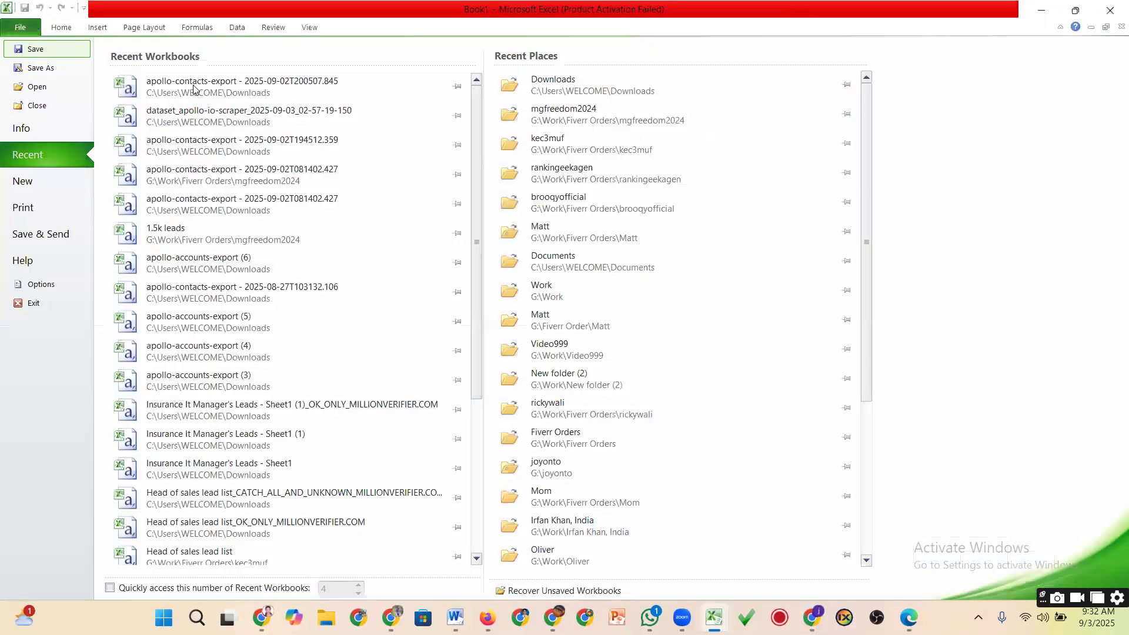
{"action": "left_click", "coordinate": [182, 116]}
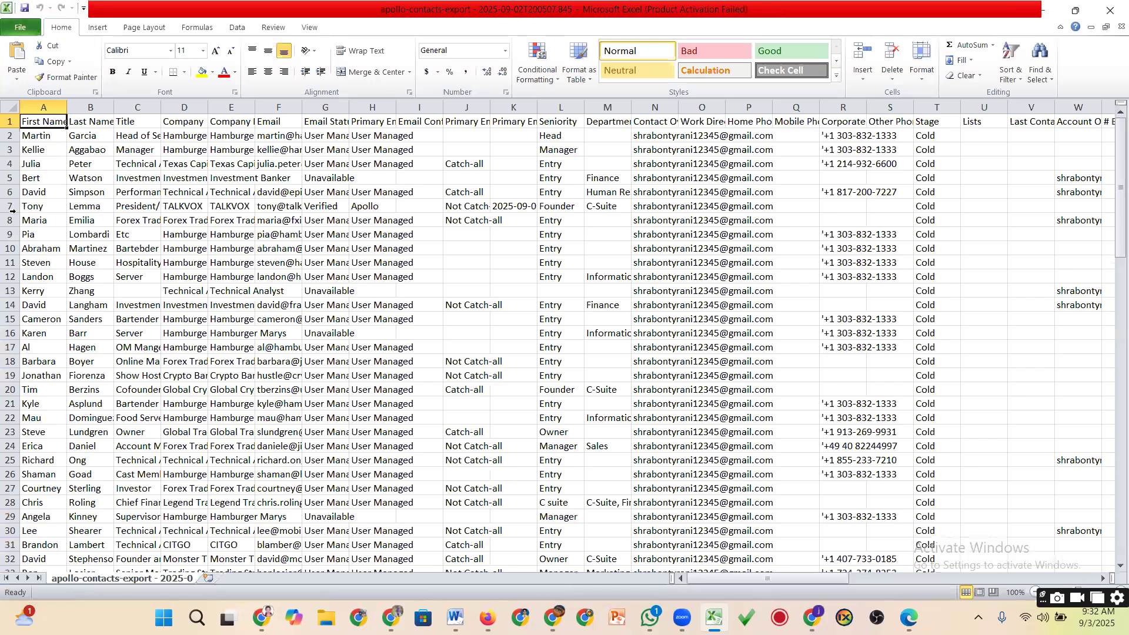
Copy the header and the first ten contact rows into a new blank workbook
{"action": "left_click_drag", "start_coordinate": [10, 135], "coordinate": [8, 238]}
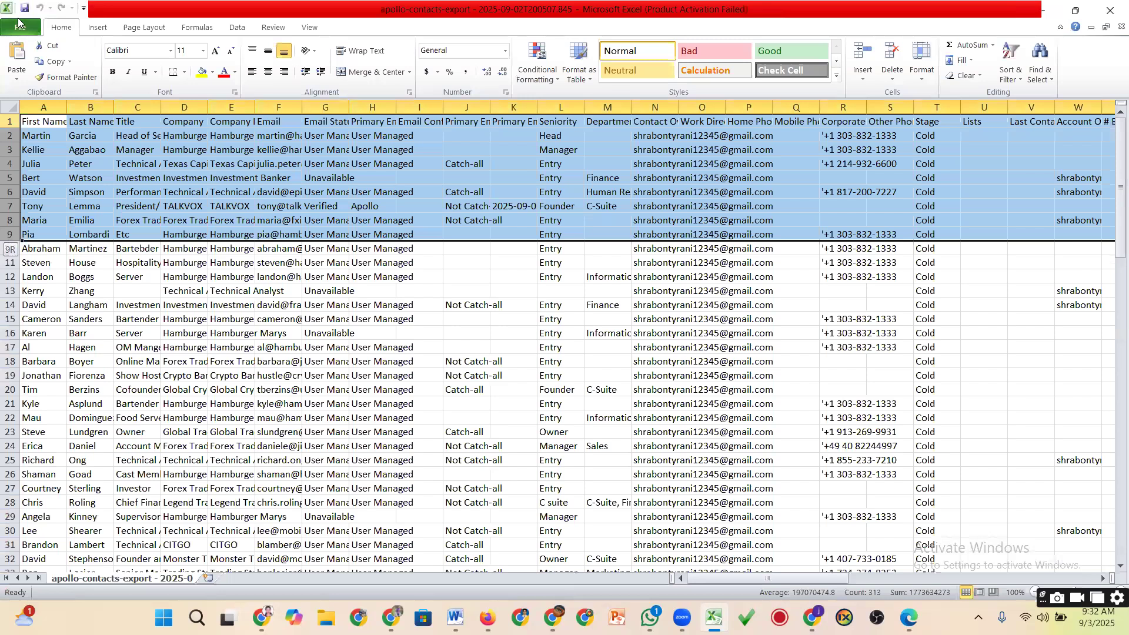
{"action": "left_click", "coordinate": [18, 25]}
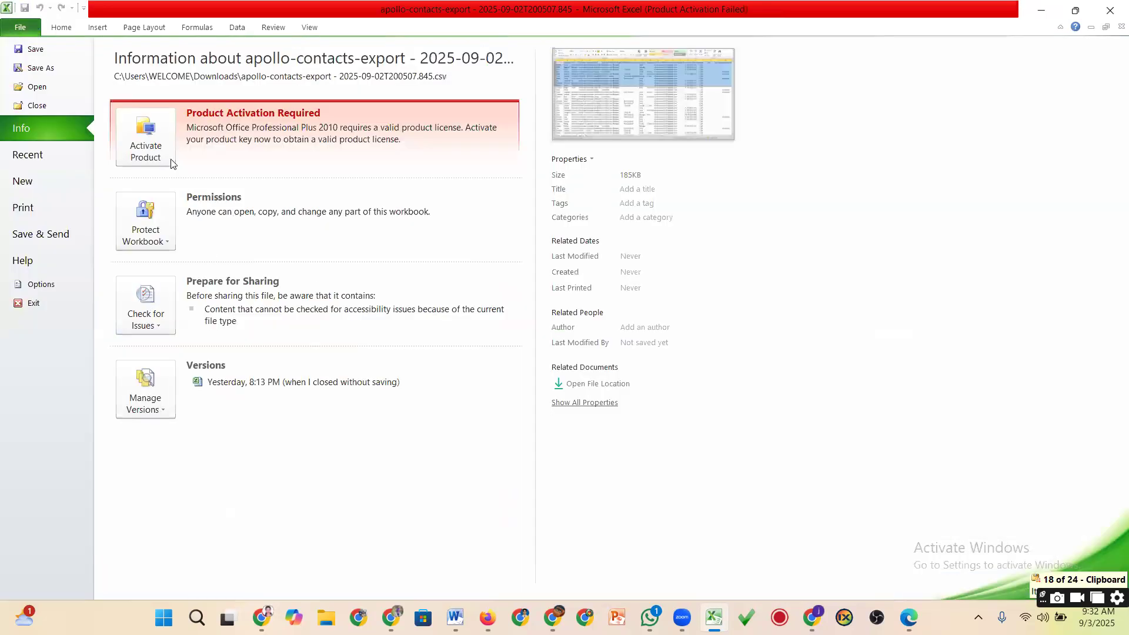
{"action": "left_click", "coordinate": [49, 183]}
{"action": "left_click", "coordinate": [749, 348]}
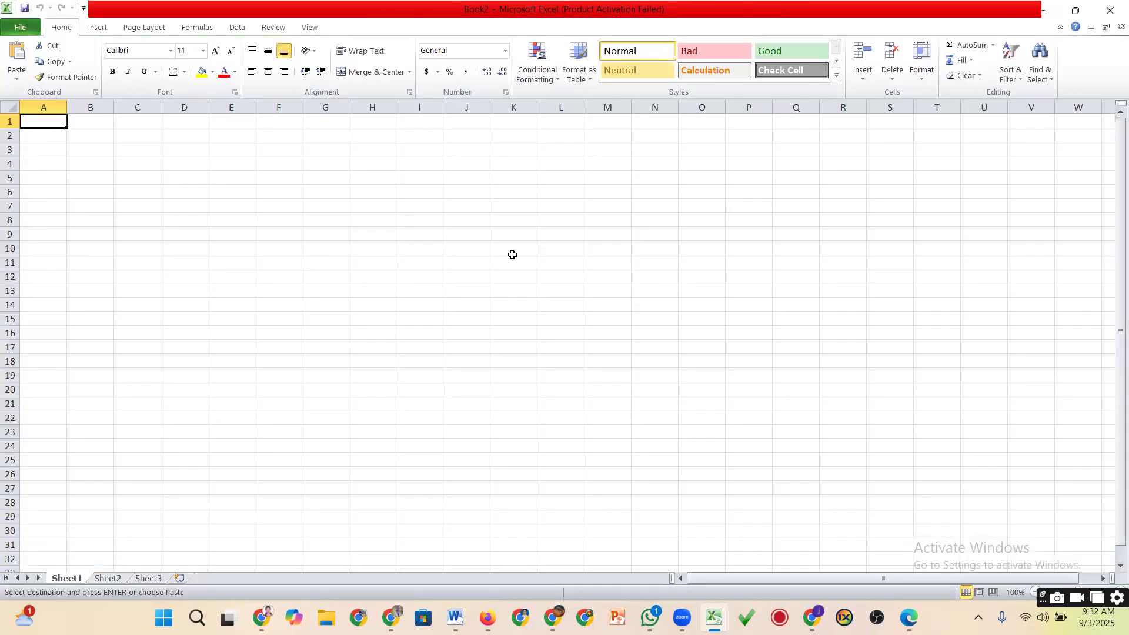
{"action": "key", "text": "ctrl+v"}
{"action": "left_click", "coordinate": [513, 319]}
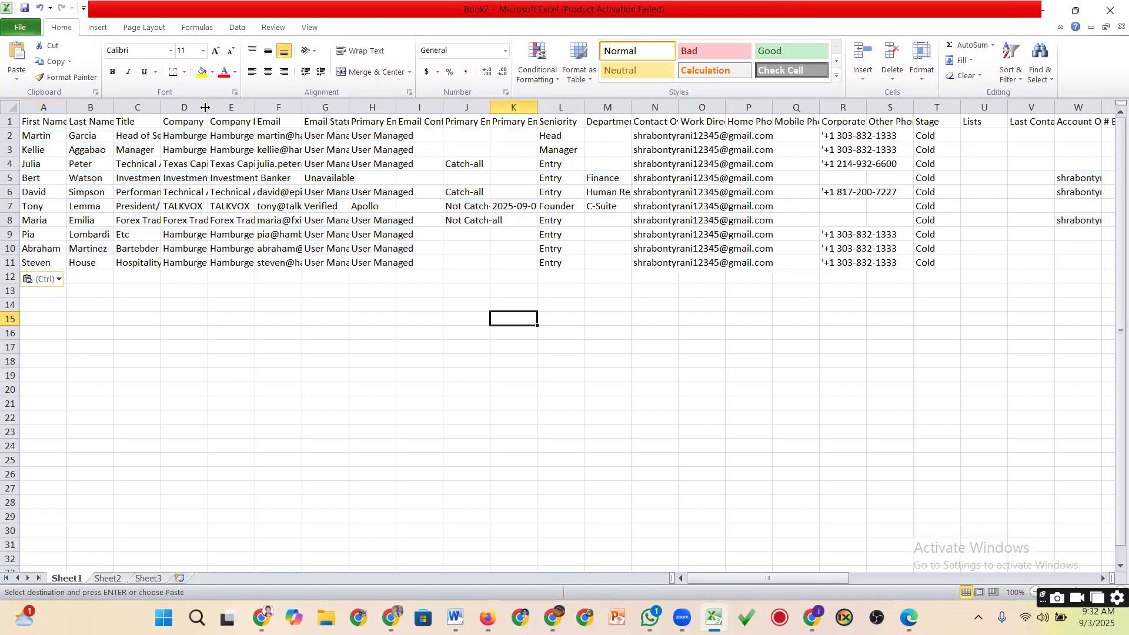
Delete the surplus columns so that only First Name, Last Name, Title, Company and Email are kept
{"action": "left_click", "coordinate": [233, 104]}
{"action": "left_click", "coordinate": [892, 52]}
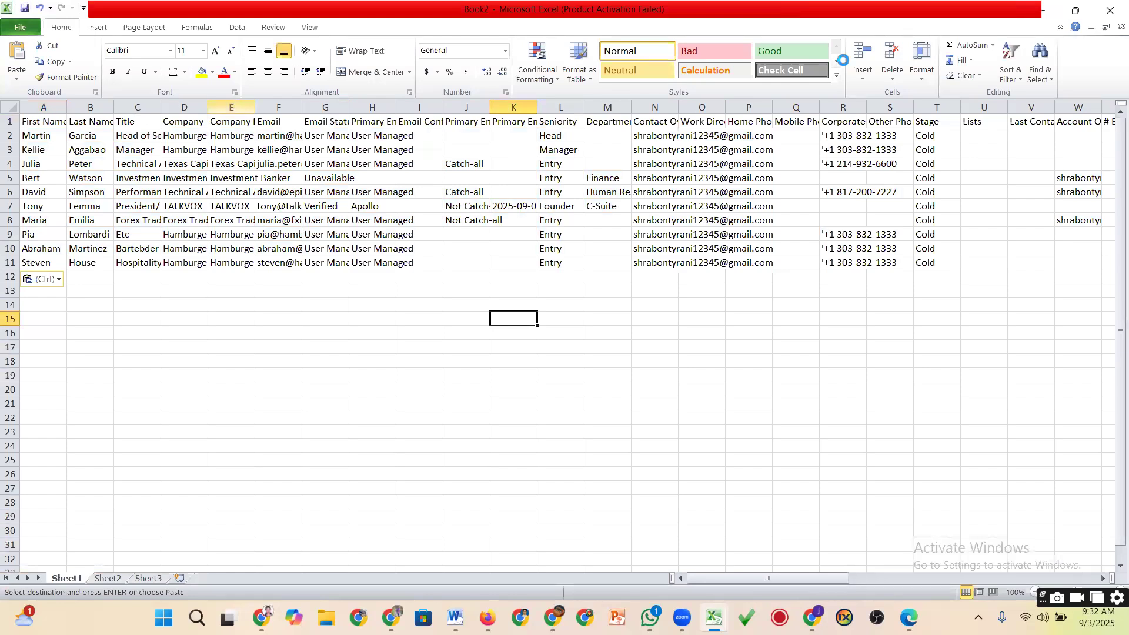
{"action": "left_click_drag", "start_coordinate": [285, 110], "coordinate": [940, 140]}
{"action": "left_click", "coordinate": [892, 53]}
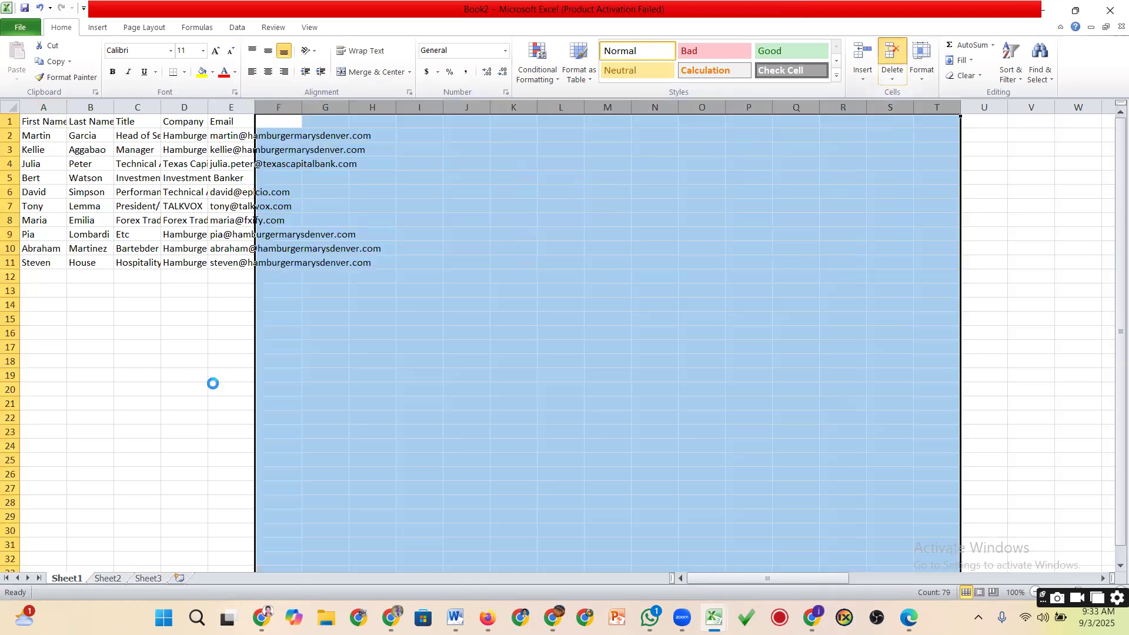
{"action": "left_click", "coordinate": [213, 385]}
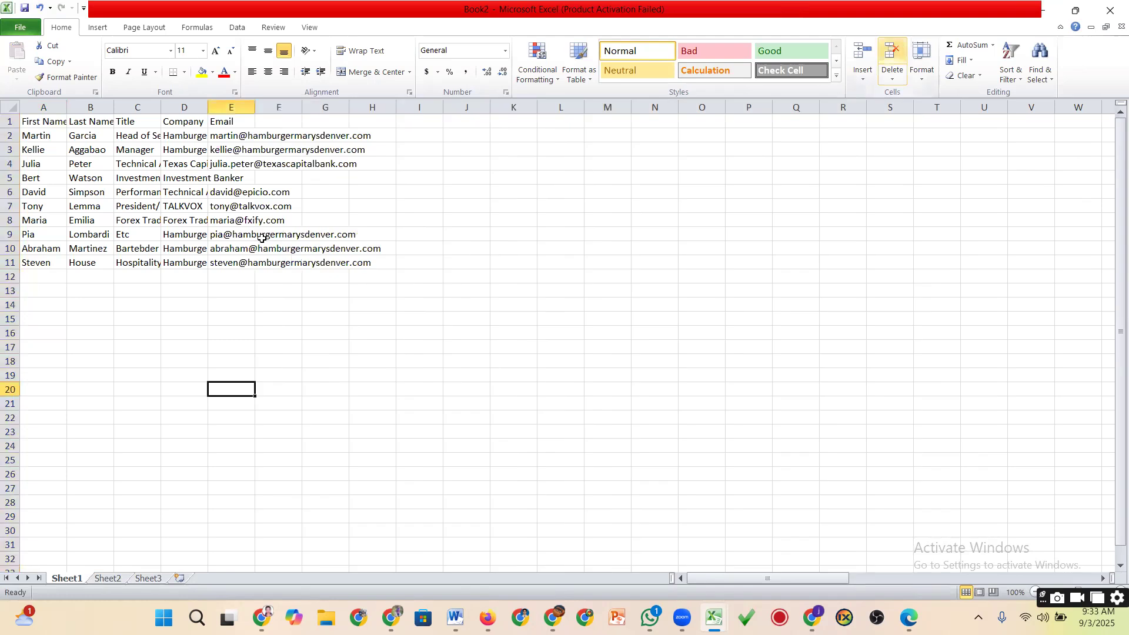
{"action": "left_click", "coordinate": [285, 324]}
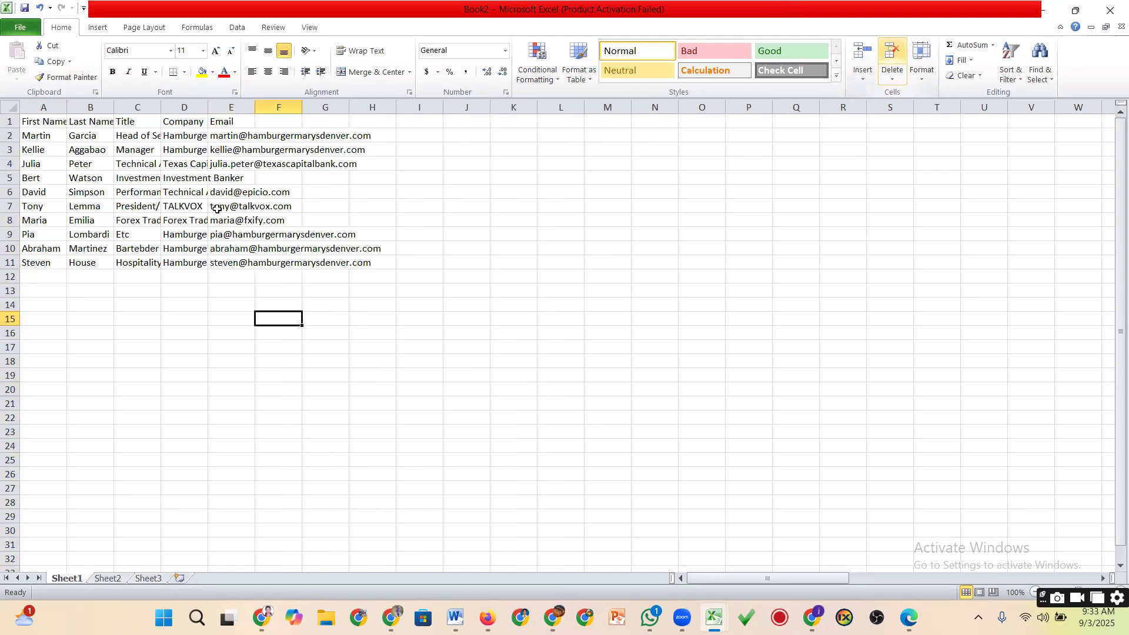
Save the workbook in Documents as "Email marketing 118" in CSV (Comma delimited) format, keeping that format
{"action": "key", "text": "ctrl+s"}
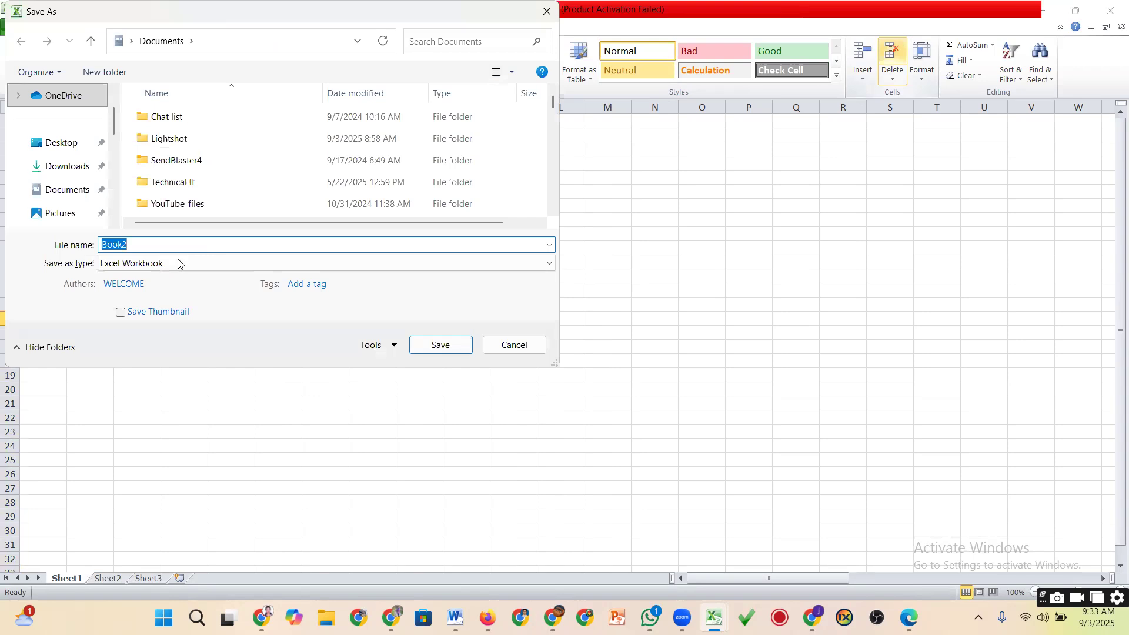
{"action": "left_click", "coordinate": [177, 260]}
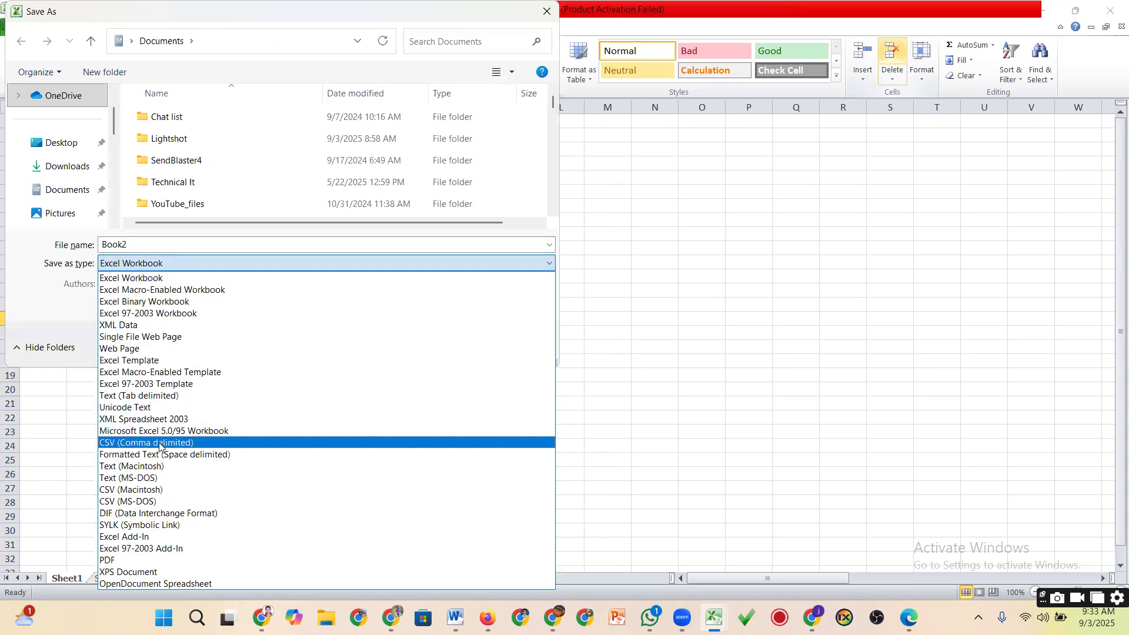
{"action": "left_click", "coordinate": [151, 242]}
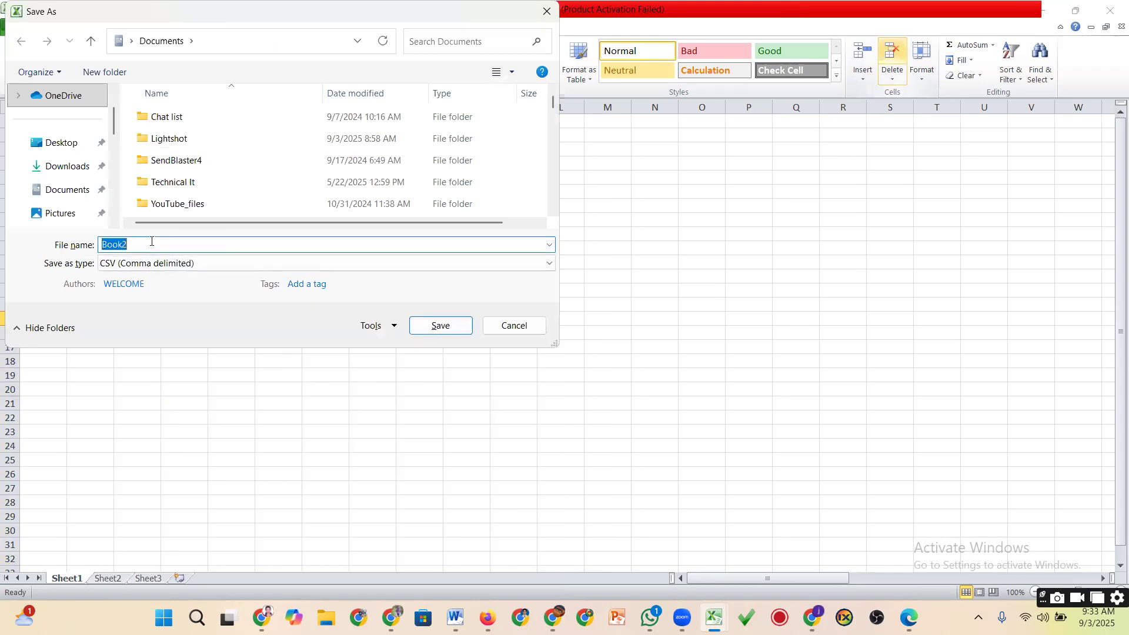
{"action": "type", "text": "Email marketing 118"}
{"action": "left_click", "coordinate": [436, 327]}
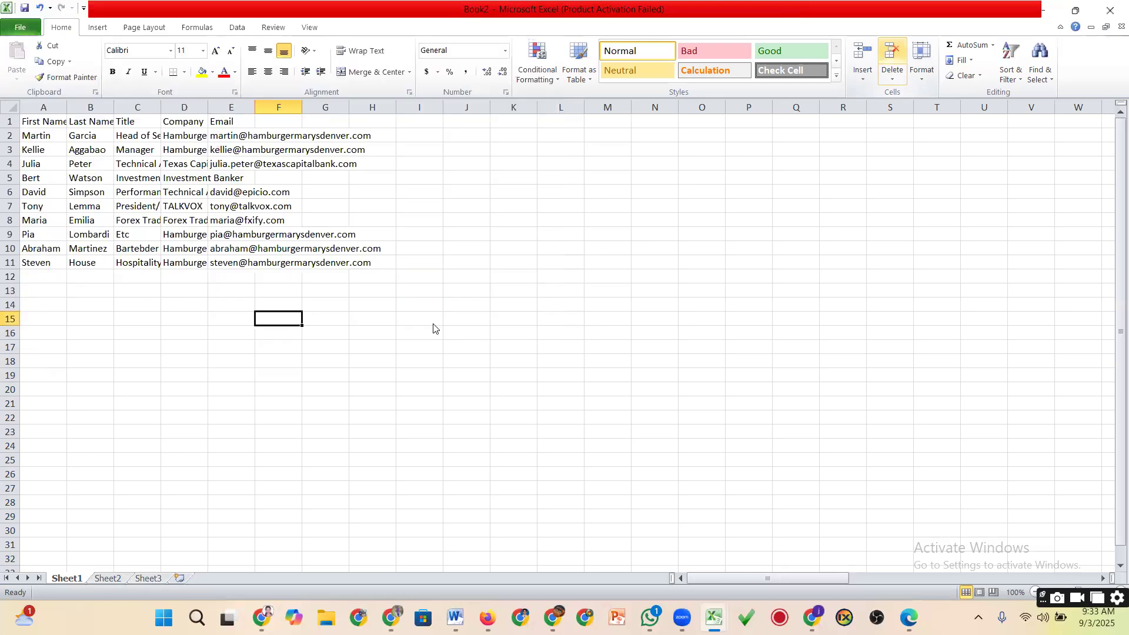
{"action": "left_click", "coordinate": [537, 352]}
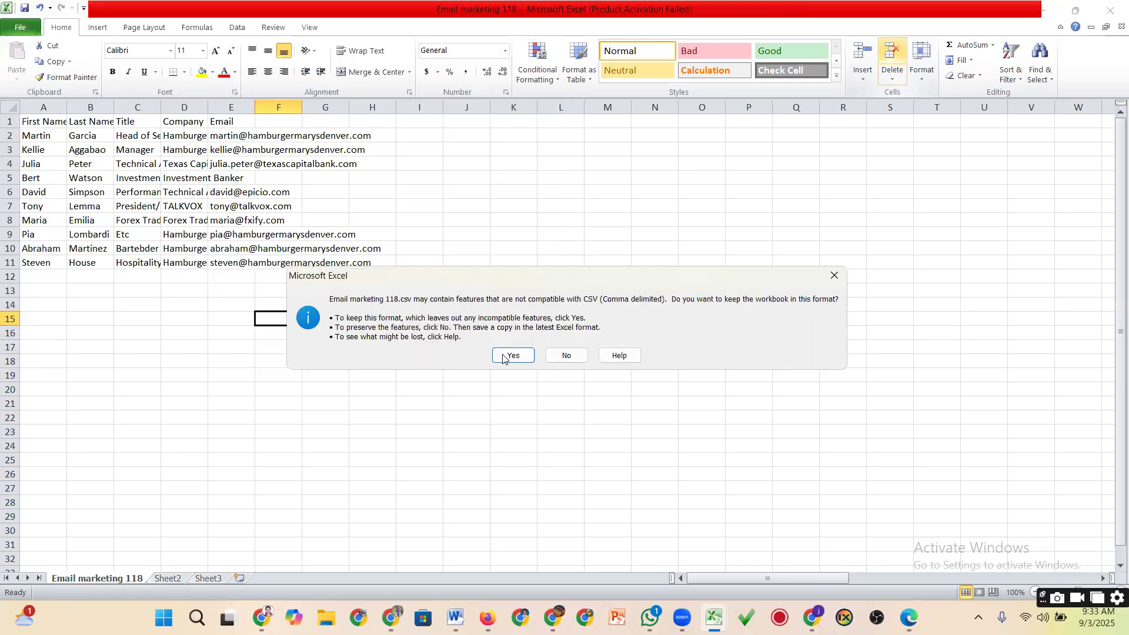
{"action": "left_click", "coordinate": [503, 356]}
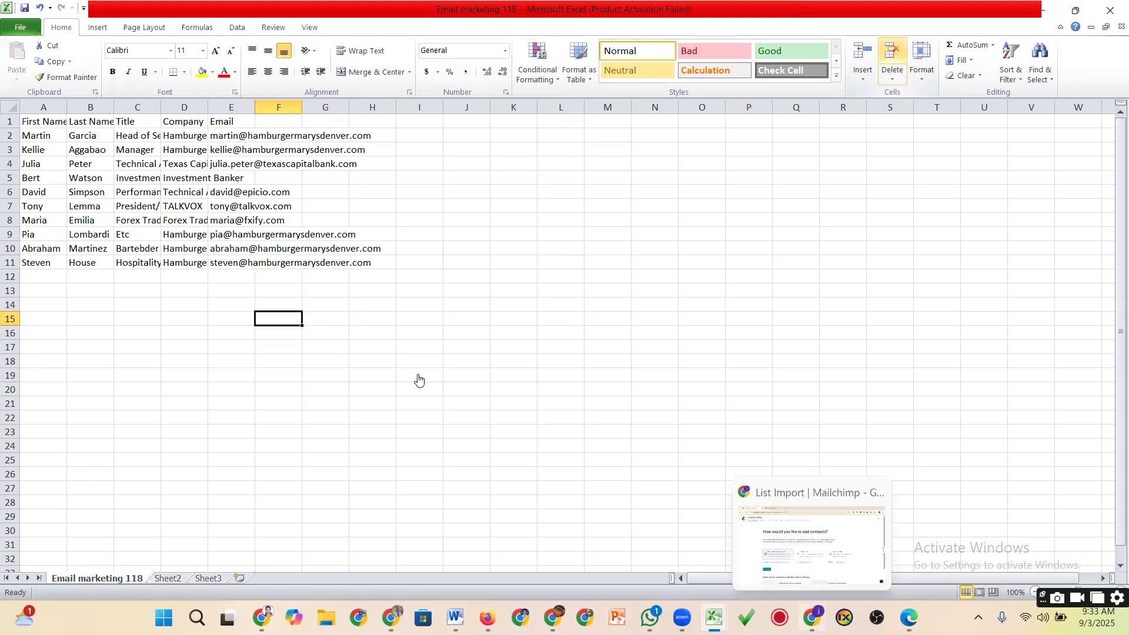
Switch to Mailchimp in the browser and go back to the audience's contacts
{"action": "key", "text": "alt+Tab"}
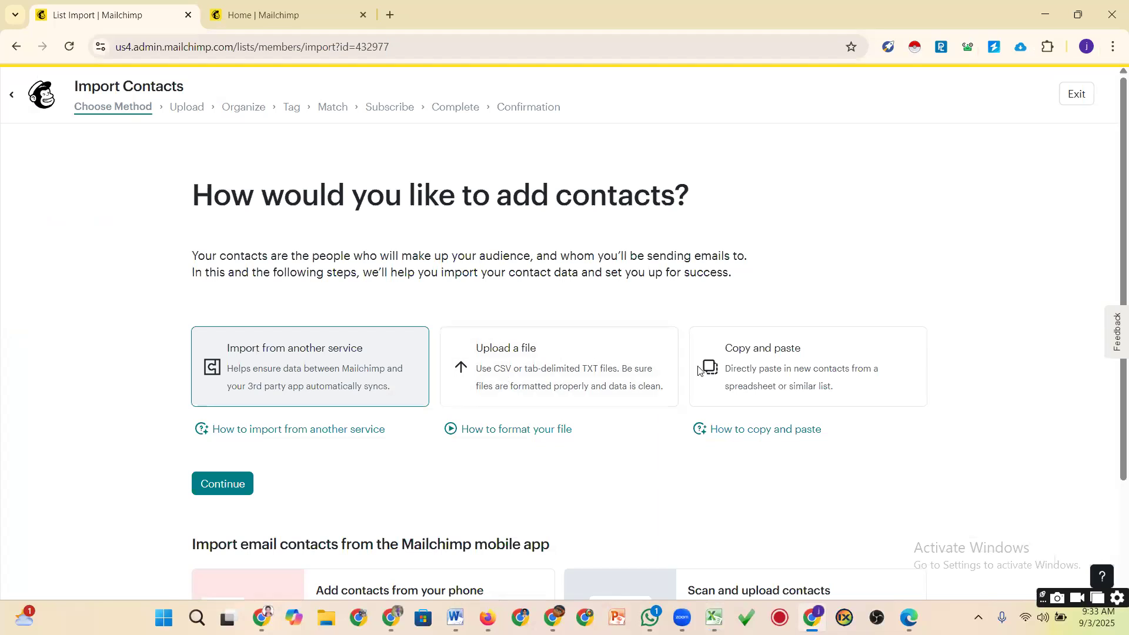
{"action": "key", "text": "alt+Left"}
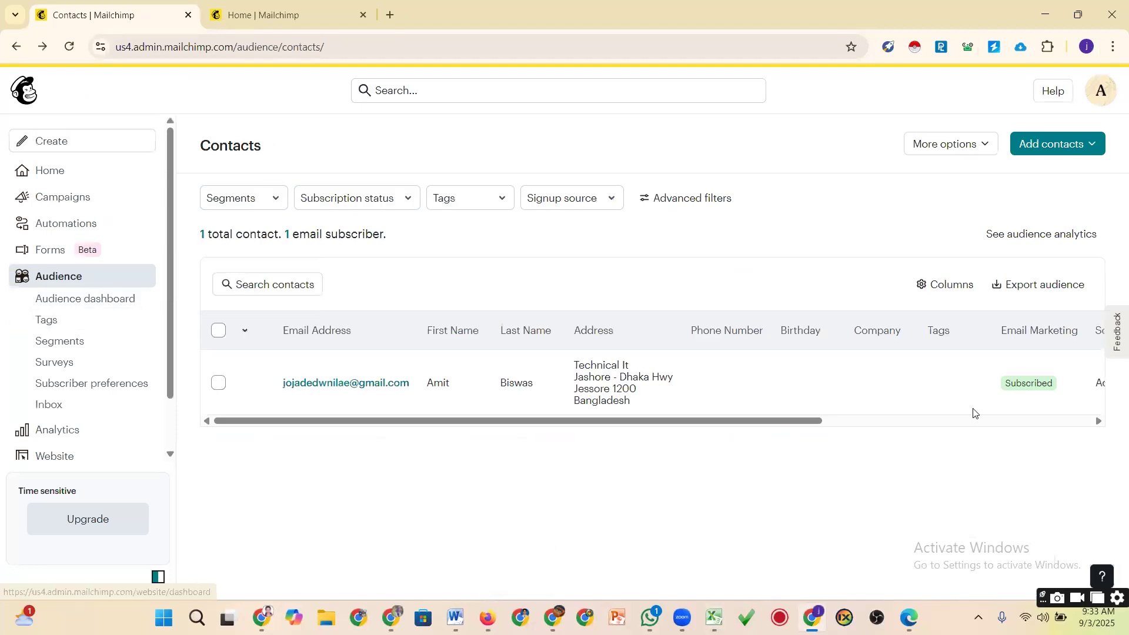
{"action": "left_click", "coordinate": [978, 618]}
{"action": "left_click", "coordinate": [949, 542]}
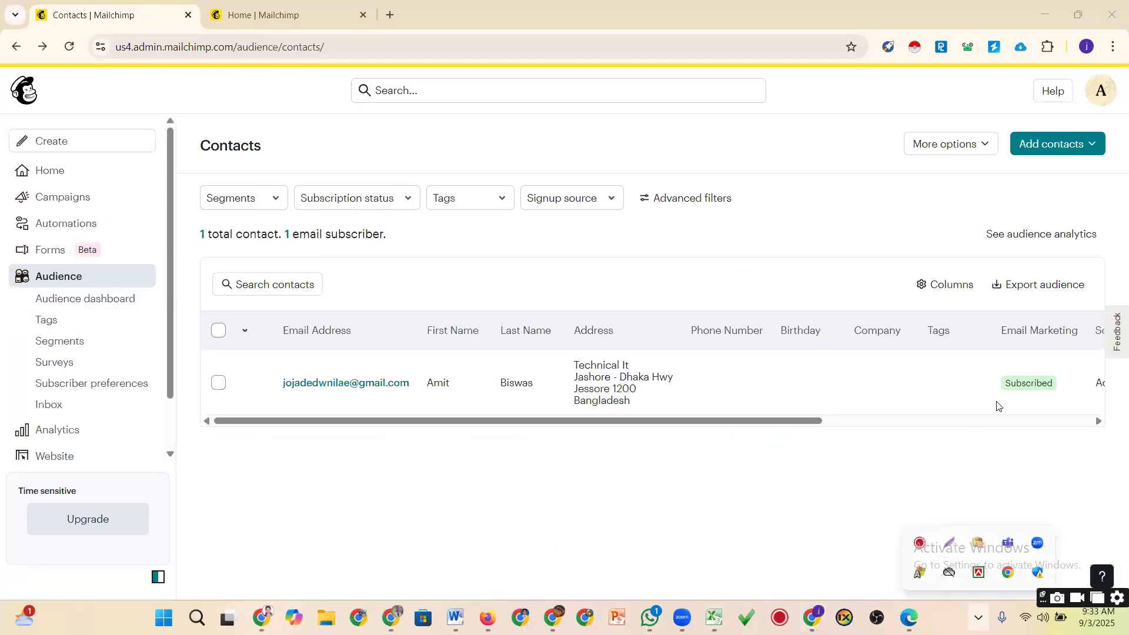
{"action": "left_click_drag", "start_coordinate": [1001, 129], "coordinate": [1115, 176]}
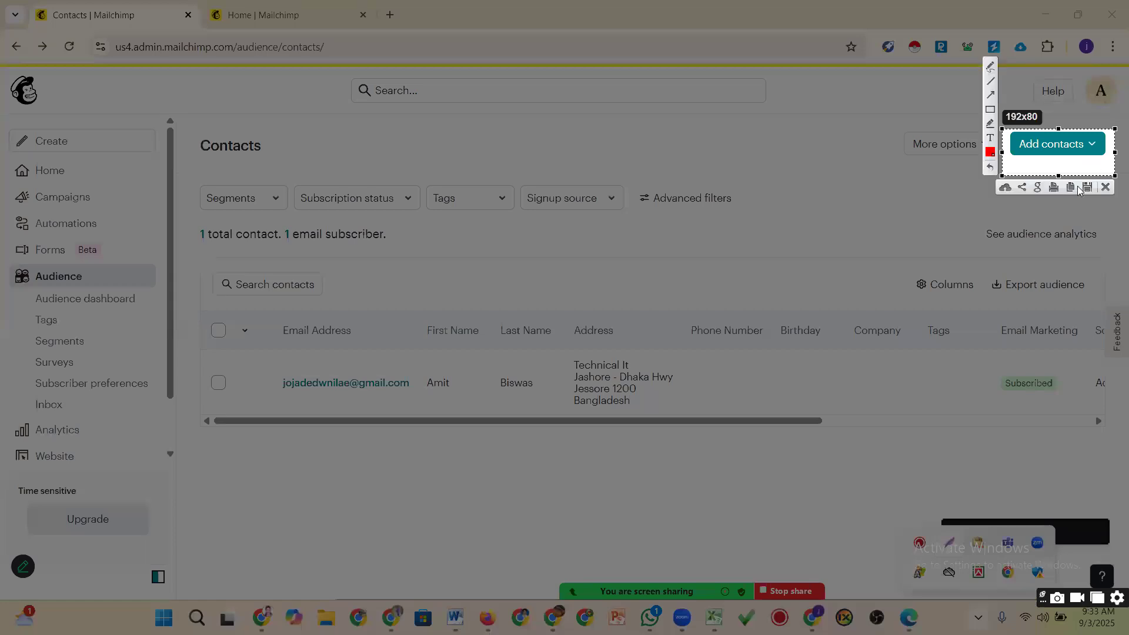
{"action": "left_click_drag", "start_coordinate": [1015, 212], "coordinate": [1051, 157]}
{"action": "left_click_drag", "start_coordinate": [1102, 198], "coordinate": [1105, 191]}
{"action": "left_click", "coordinate": [1105, 187]}
Start importing contacts into the audience and choose uploading a file as the method
{"action": "left_click", "coordinate": [1043, 148]}
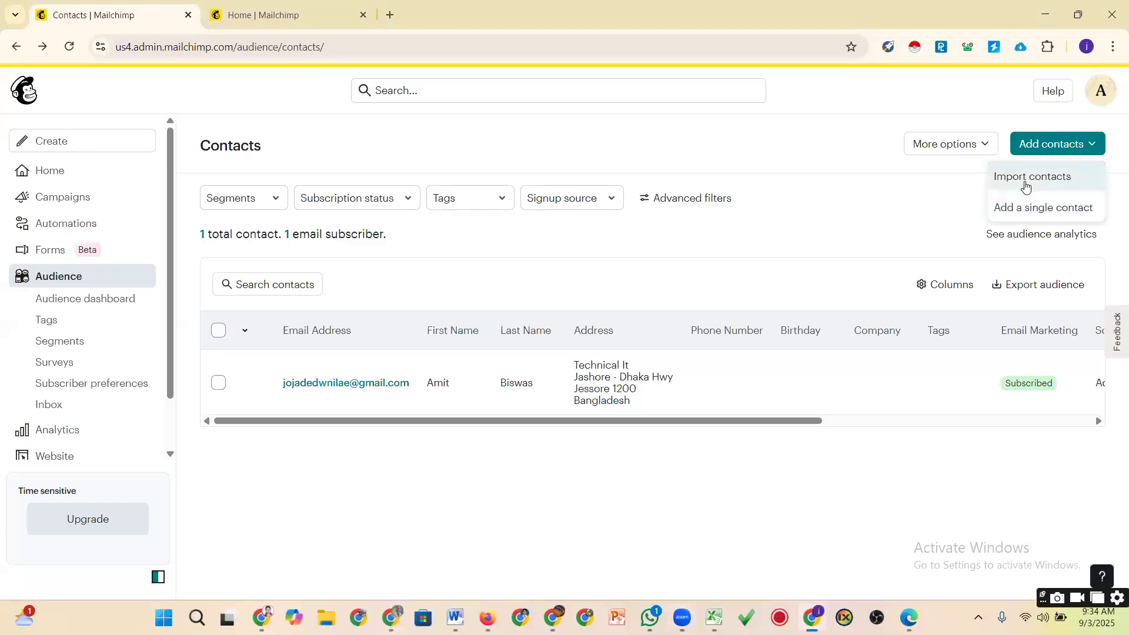
{"action": "left_click", "coordinate": [1026, 183]}
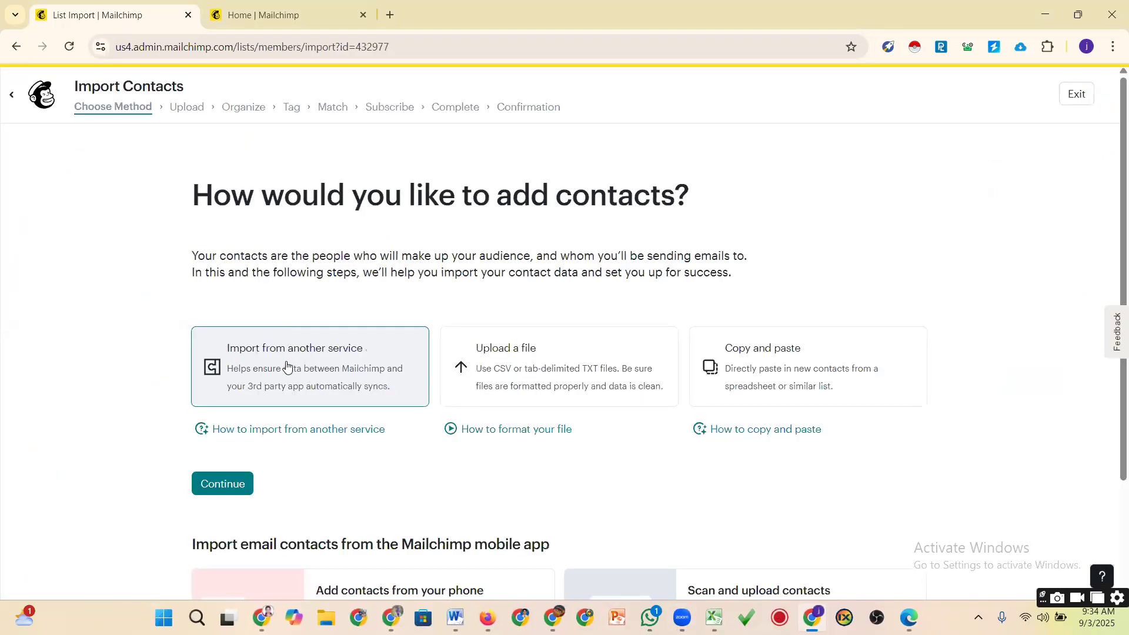
{"action": "left_click", "coordinate": [518, 357]}
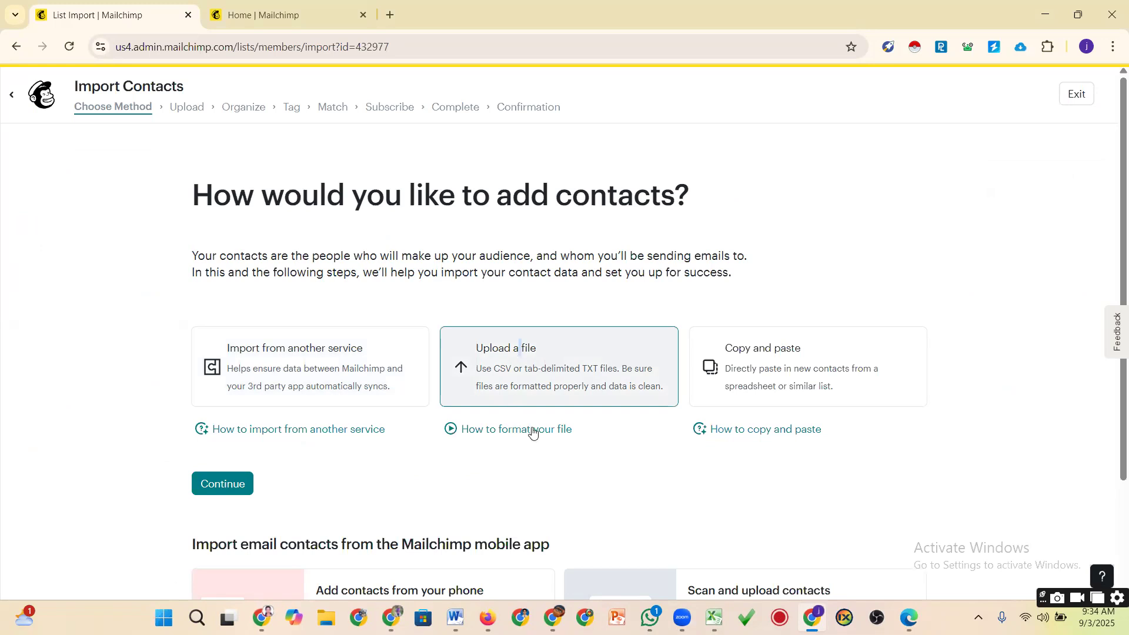
{"action": "left_click", "coordinate": [226, 486]}
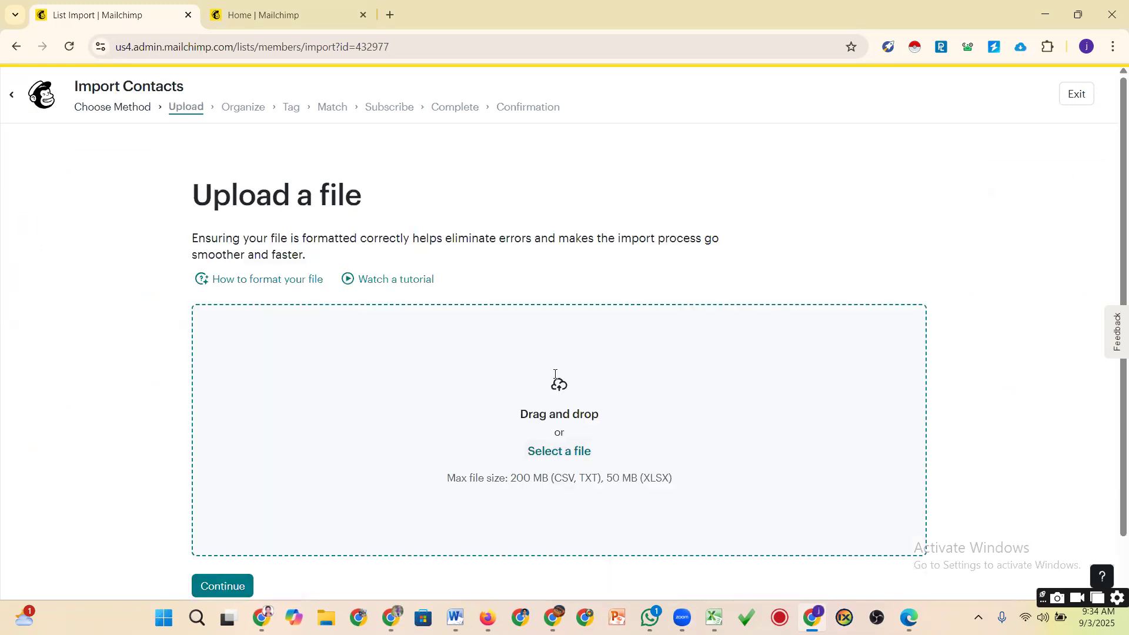
Select the file "Email marketing 118" from the Documents folder as the contact file to upload
{"action": "scroll", "coordinate": [550, 372], "scroll_direction": "down", "scroll_amount": 1}
{"action": "left_click", "coordinate": [560, 396]}
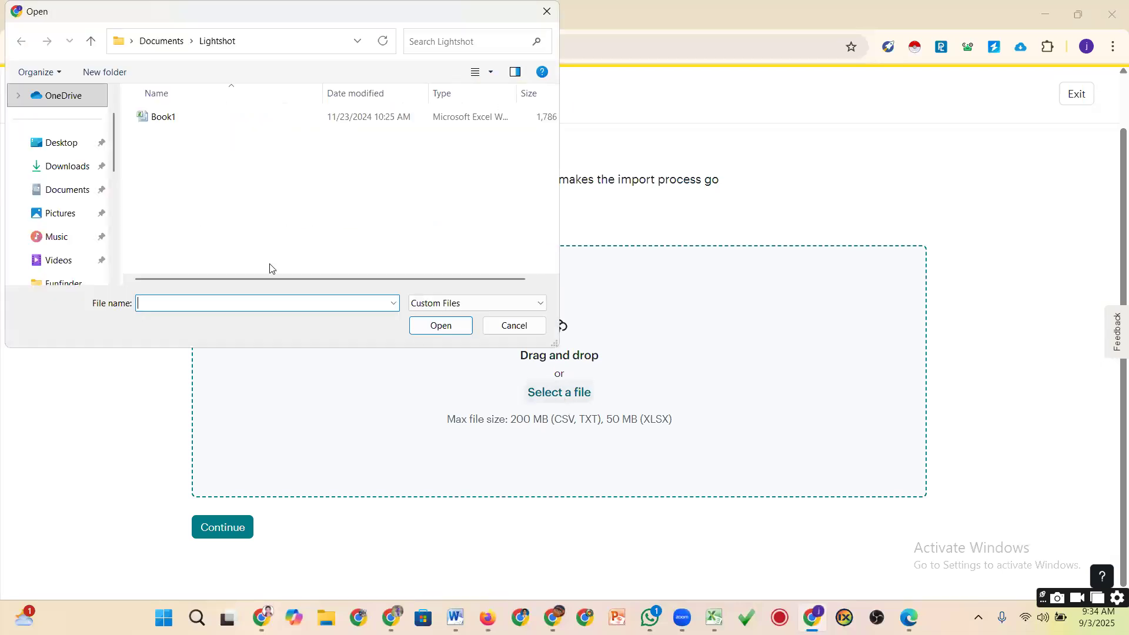
{"action": "left_click", "coordinate": [69, 190]}
{"action": "left_click_drag", "start_coordinate": [554, 113], "coordinate": [554, 217]}
{"action": "left_click", "coordinate": [553, 231]}
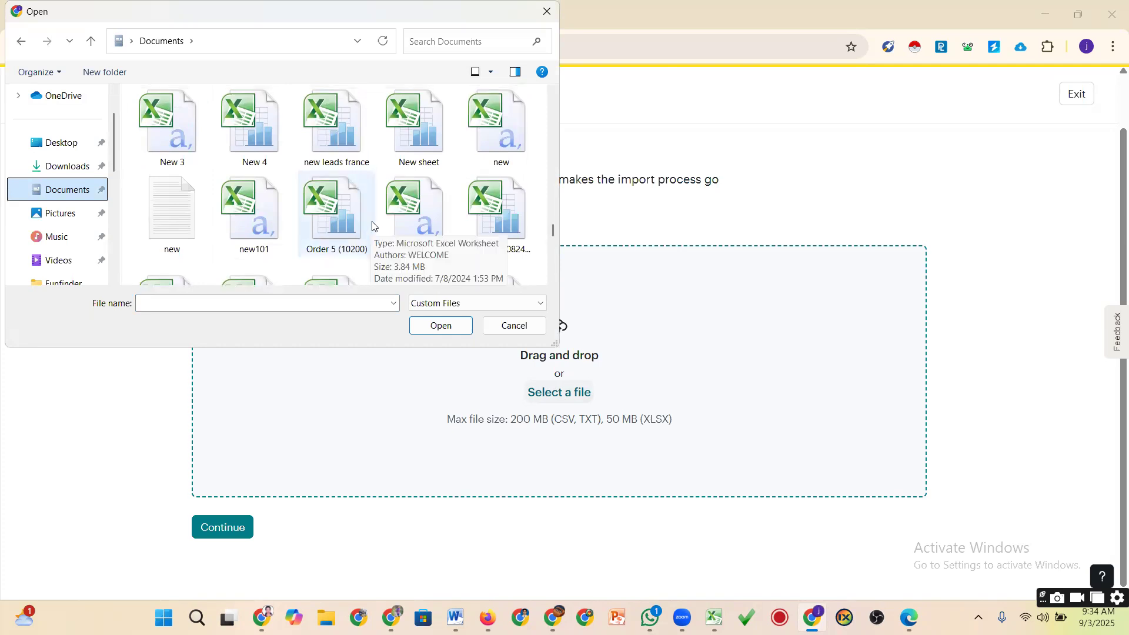
{"action": "scroll", "coordinate": [371, 224], "scroll_direction": "up", "scroll_amount": 1}
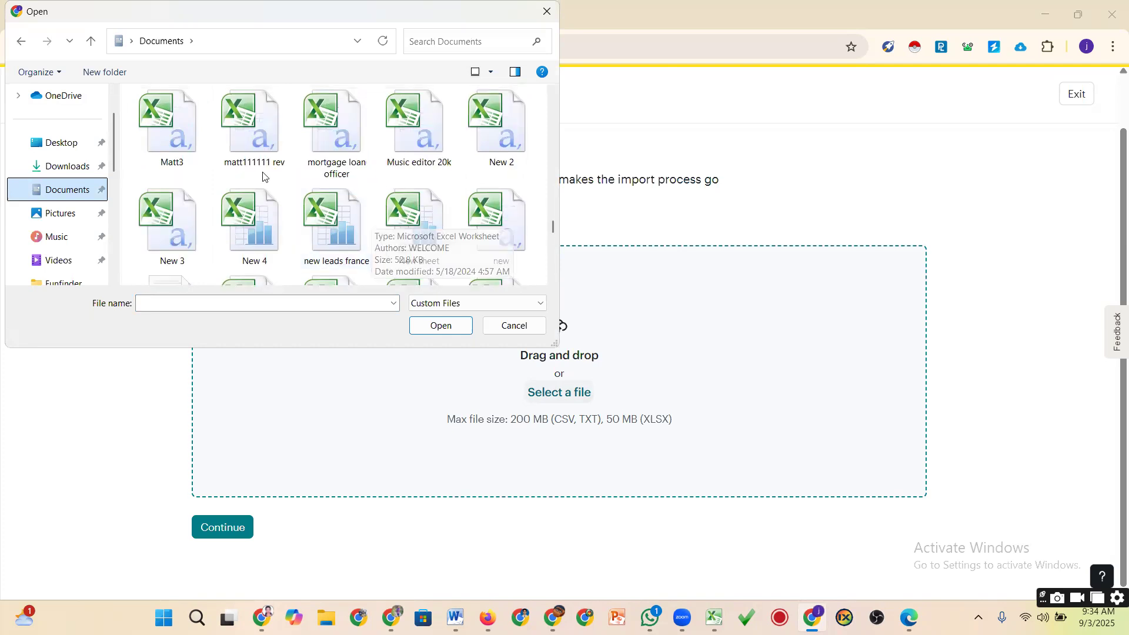
{"action": "scroll", "coordinate": [331, 190], "scroll_direction": "up", "scroll_amount": 1}
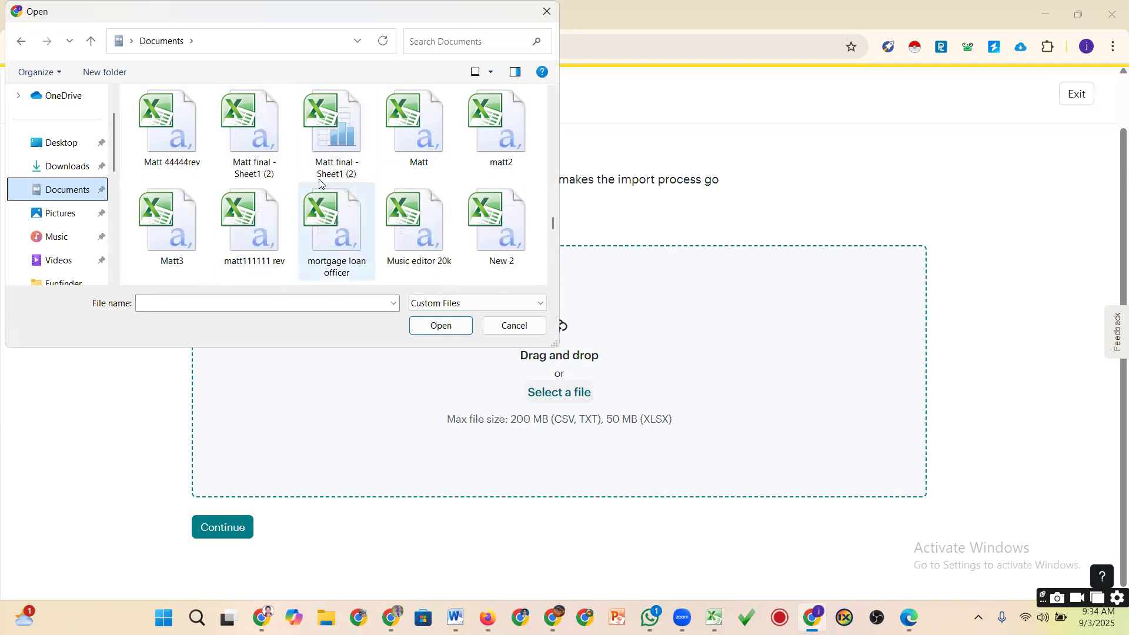
{"action": "scroll", "coordinate": [308, 180], "scroll_direction": "up", "scroll_amount": 1}
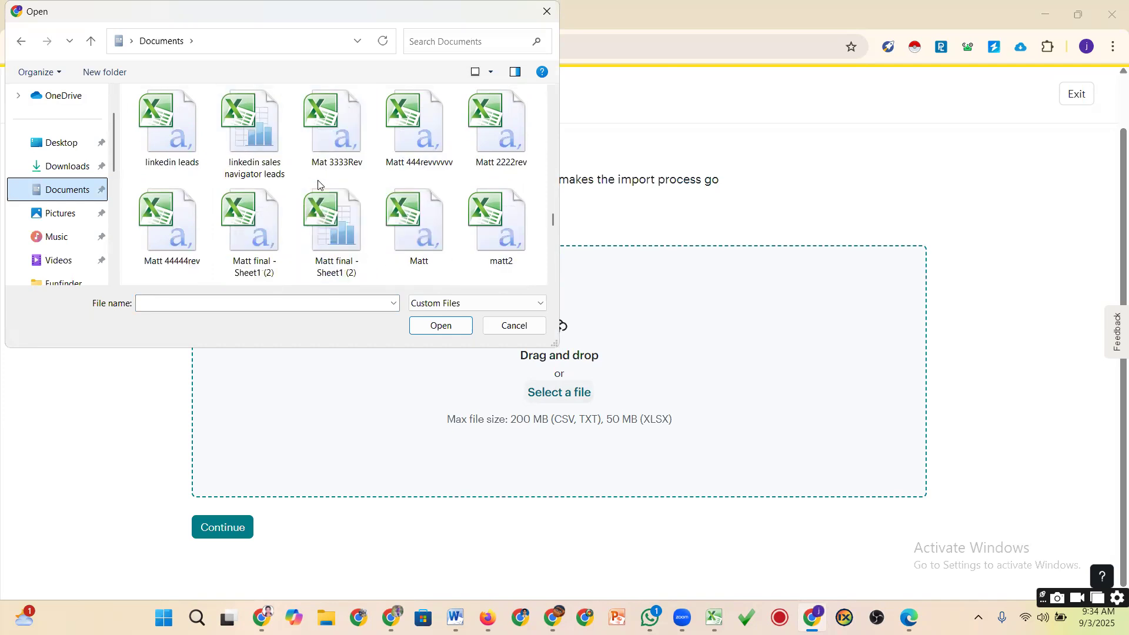
{"action": "scroll", "coordinate": [292, 183], "scroll_direction": "up", "scroll_amount": 1}
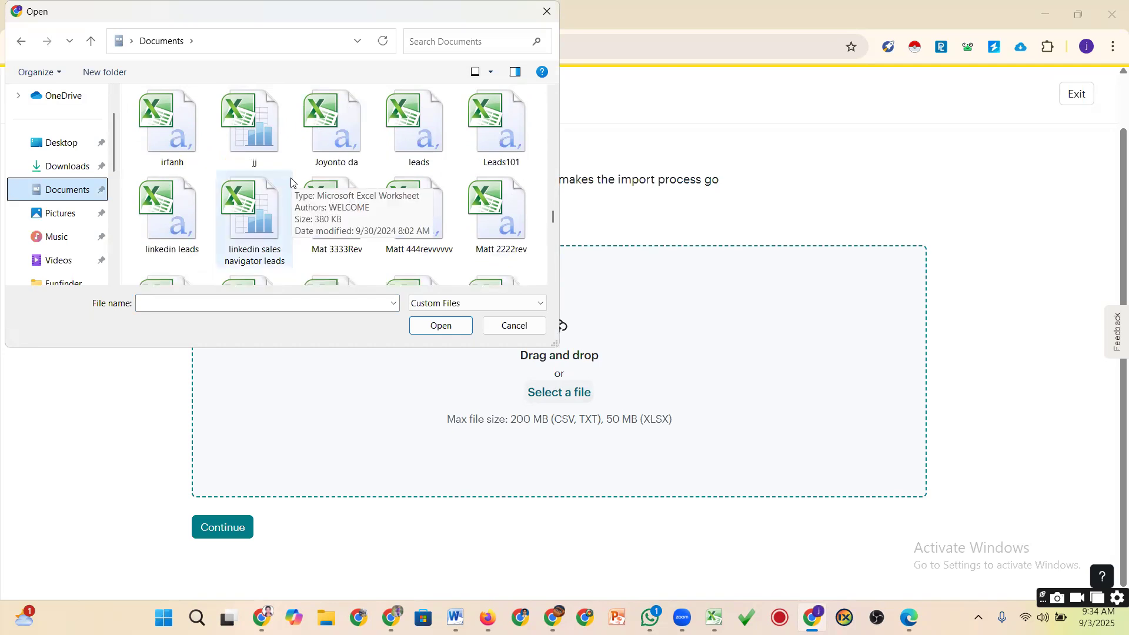
{"action": "scroll", "coordinate": [291, 182], "scroll_direction": "down", "scroll_amount": 1}
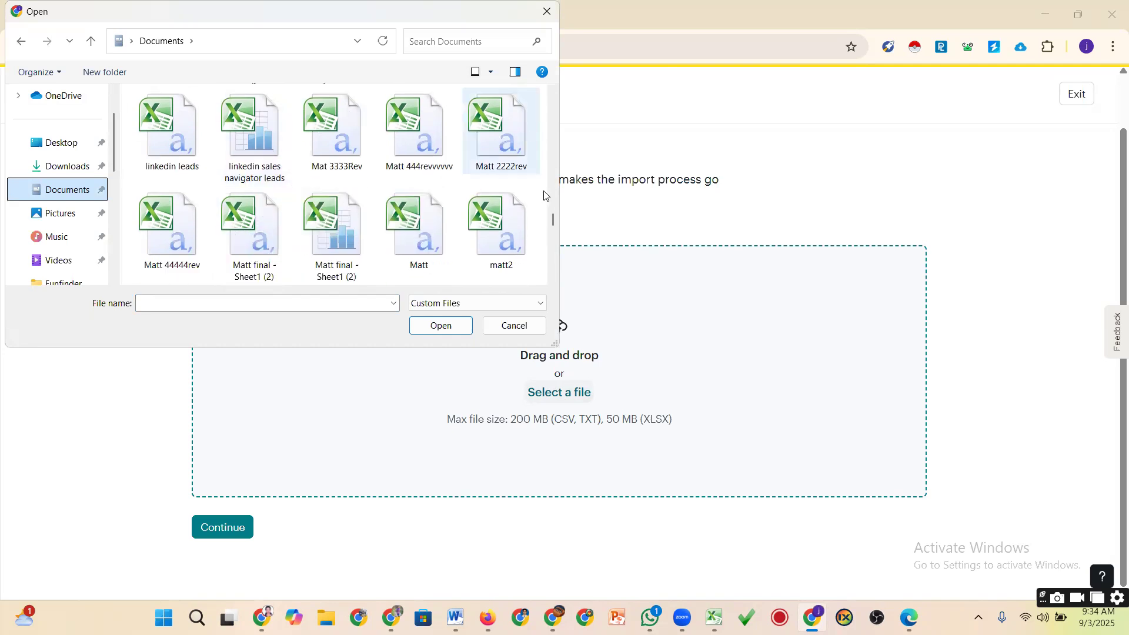
{"action": "scroll", "coordinate": [554, 221], "scroll_direction": "down", "scroll_amount": 1}
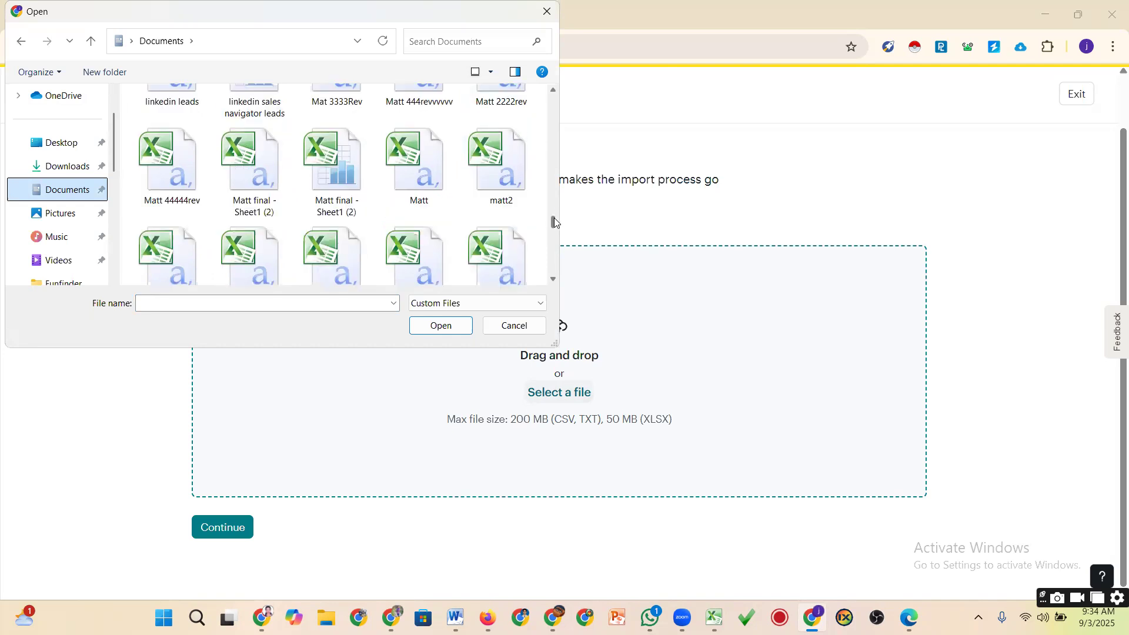
{"action": "scroll", "coordinate": [554, 221], "scroll_direction": "down", "scroll_amount": 2}
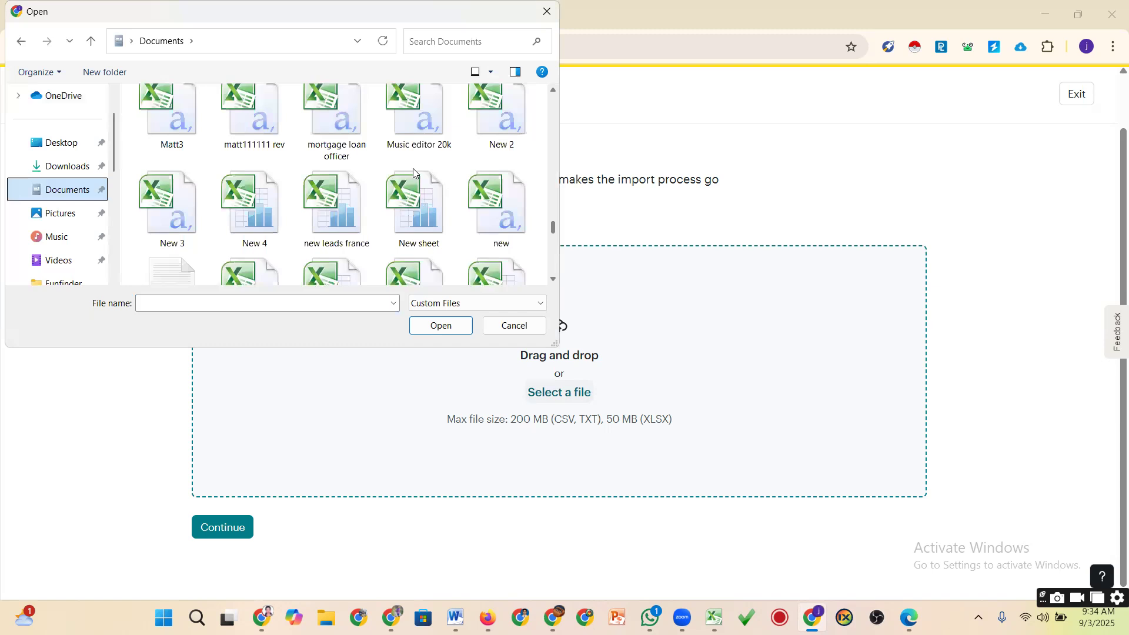
{"action": "scroll", "coordinate": [344, 188], "scroll_direction": "up", "scroll_amount": 1}
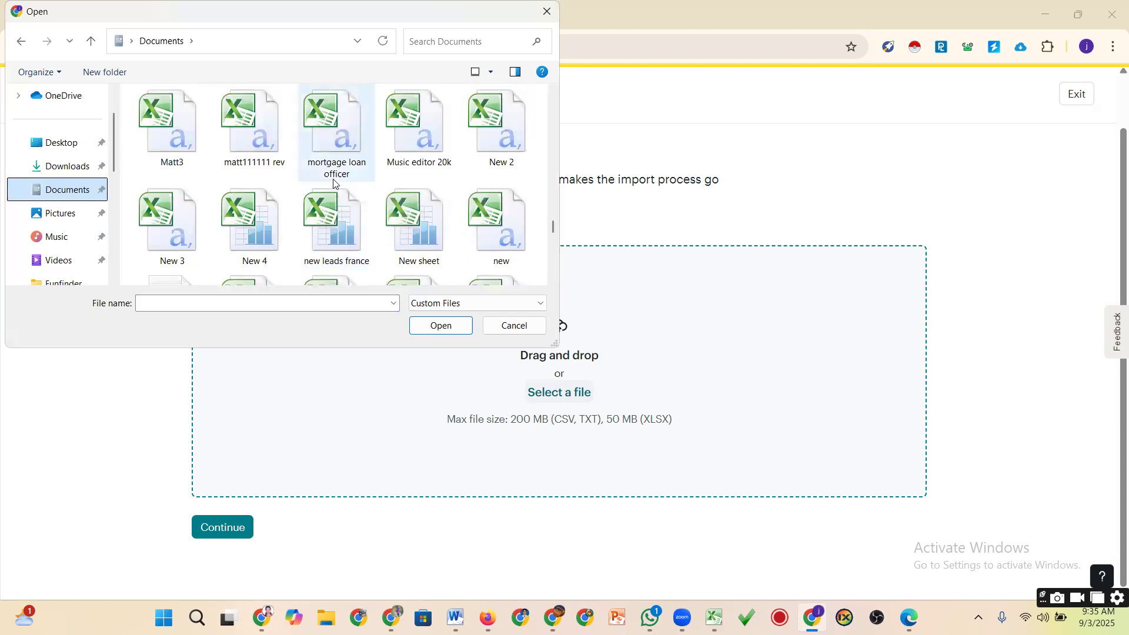
{"action": "scroll", "coordinate": [333, 183], "scroll_direction": "up", "scroll_amount": 2}
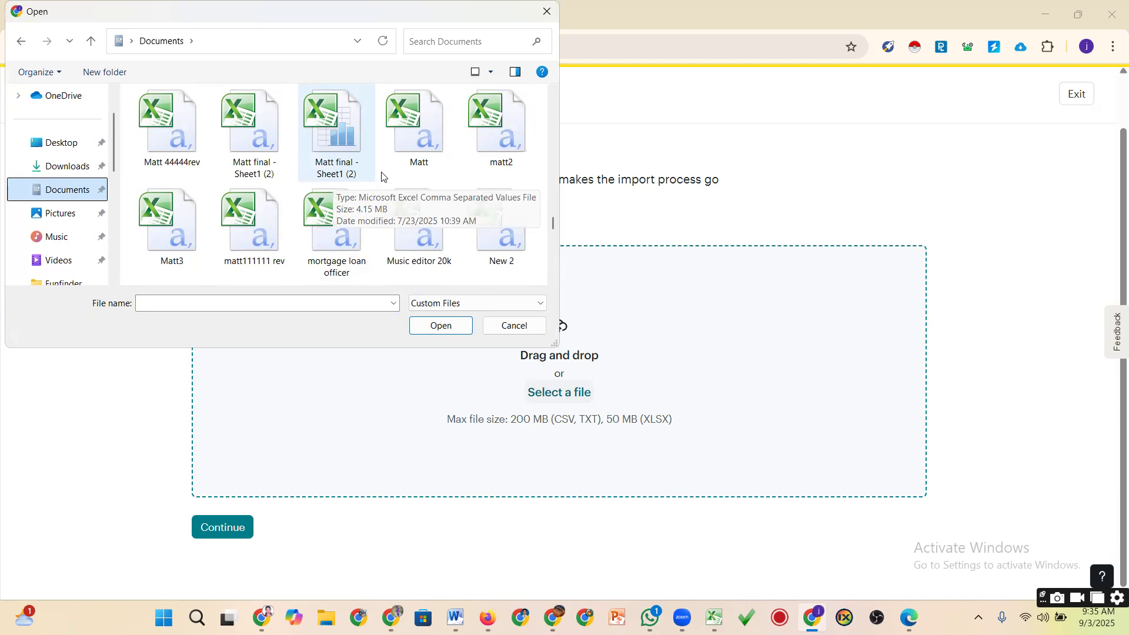
{"action": "scroll", "coordinate": [382, 176], "scroll_direction": "up", "scroll_amount": 2}
{"action": "scroll", "coordinate": [382, 177], "scroll_direction": "up", "scroll_amount": 4}
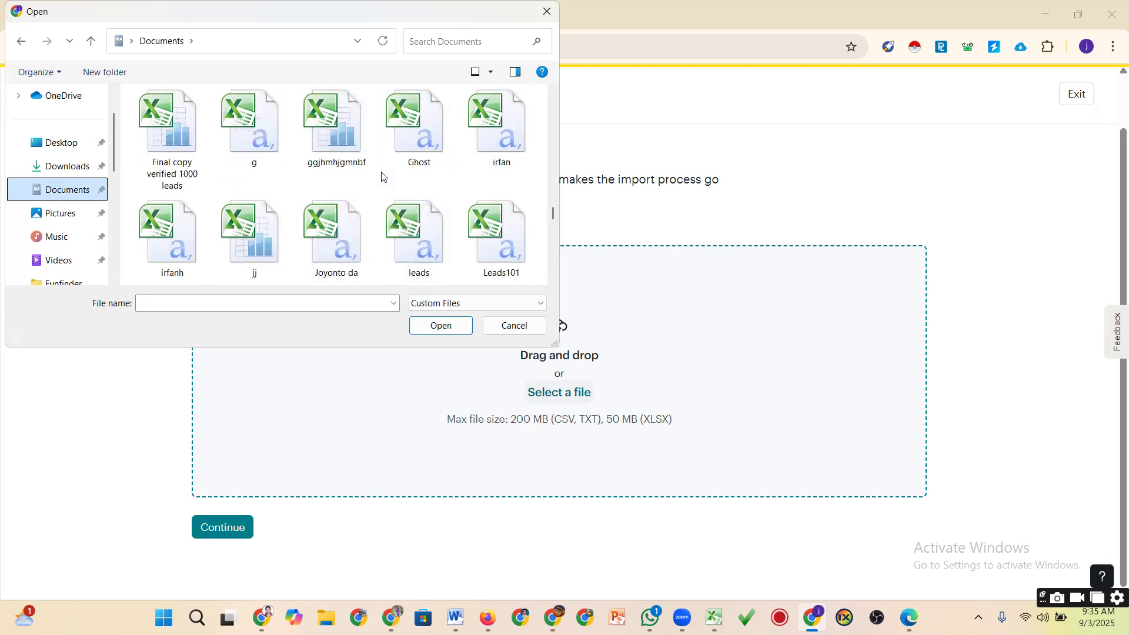
{"action": "scroll", "coordinate": [383, 176], "scroll_direction": "up", "scroll_amount": 2}
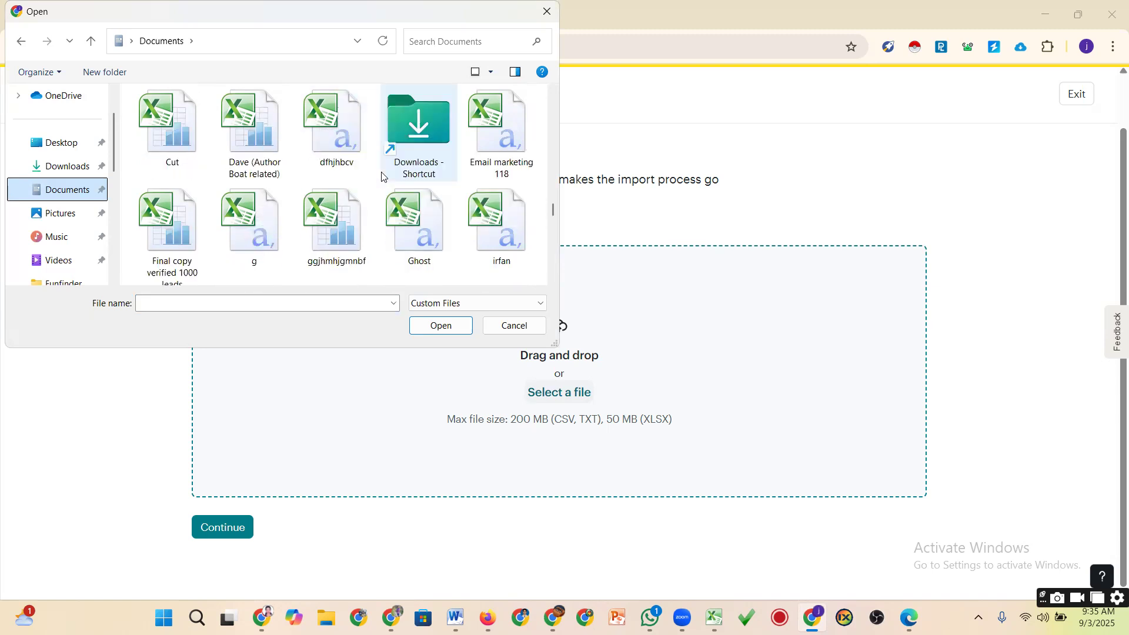
{"action": "left_click", "coordinate": [494, 154]}
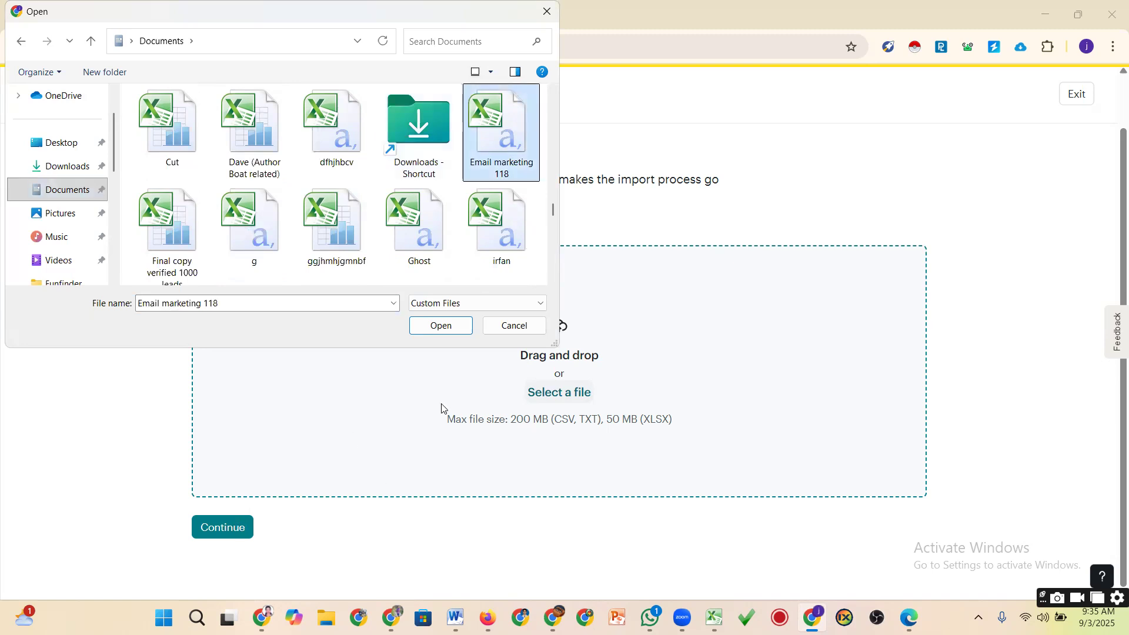
{"action": "left_click", "coordinate": [451, 325]}
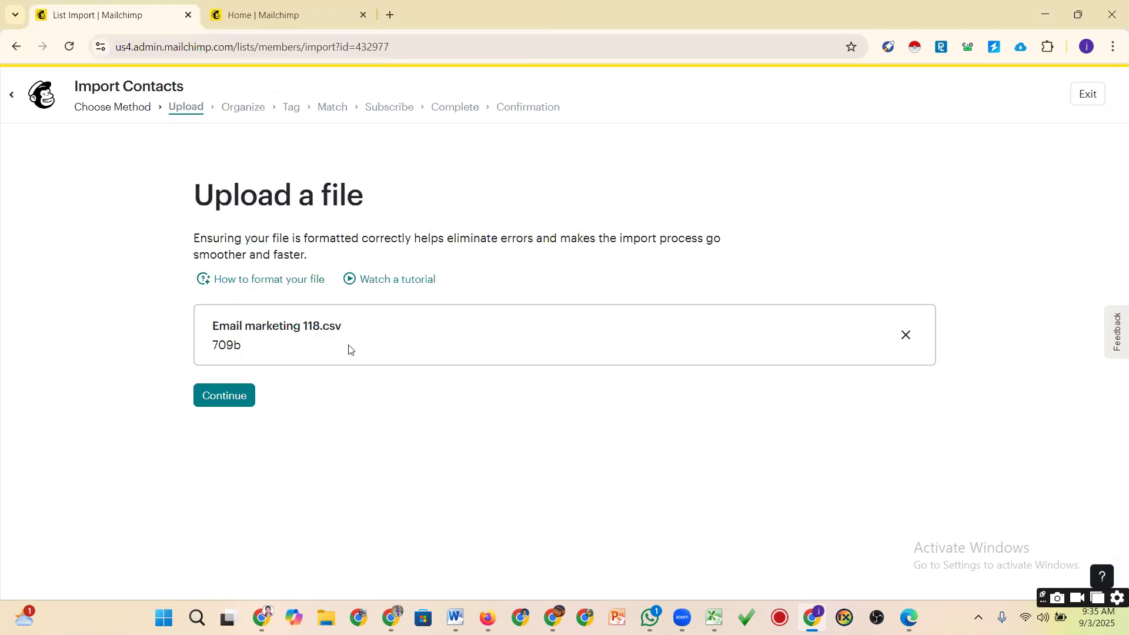
Continue the import with the uploaded file, keeping Technical It as the audience and leaving existing contacts without updating
{"action": "left_click", "coordinate": [231, 400]}
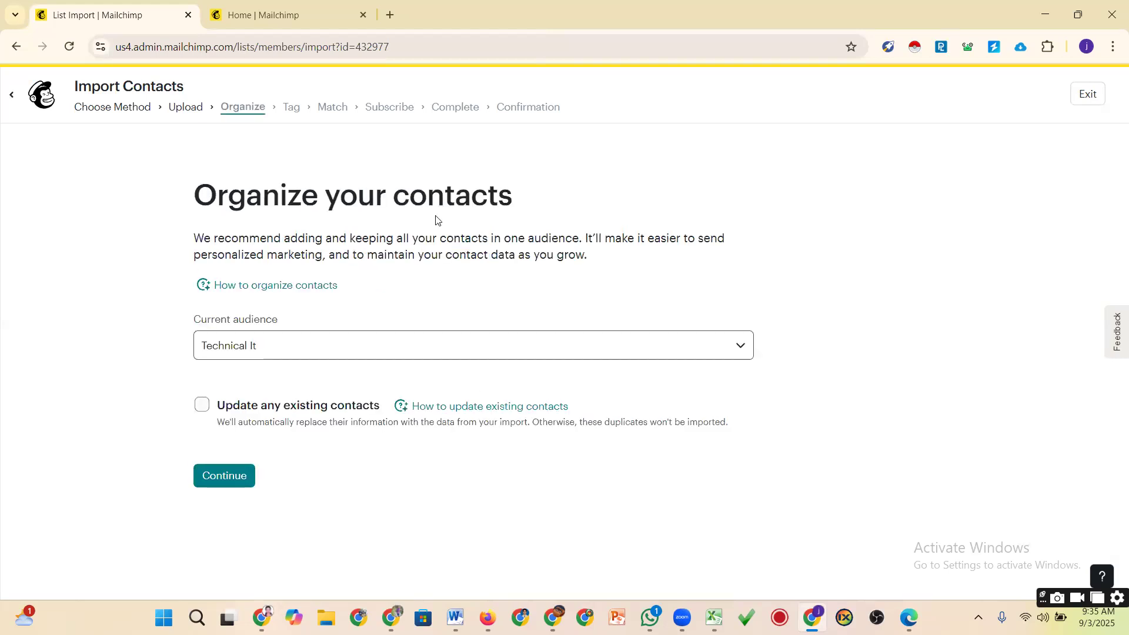
{"action": "left_click", "coordinate": [282, 347]}
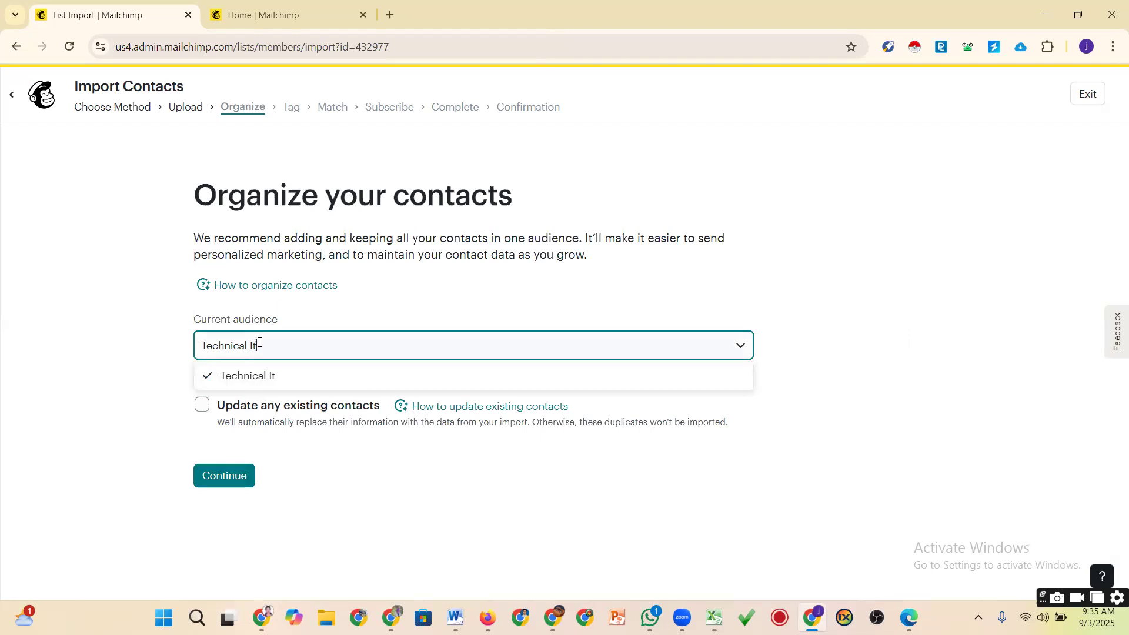
{"action": "left_click", "coordinate": [233, 476]}
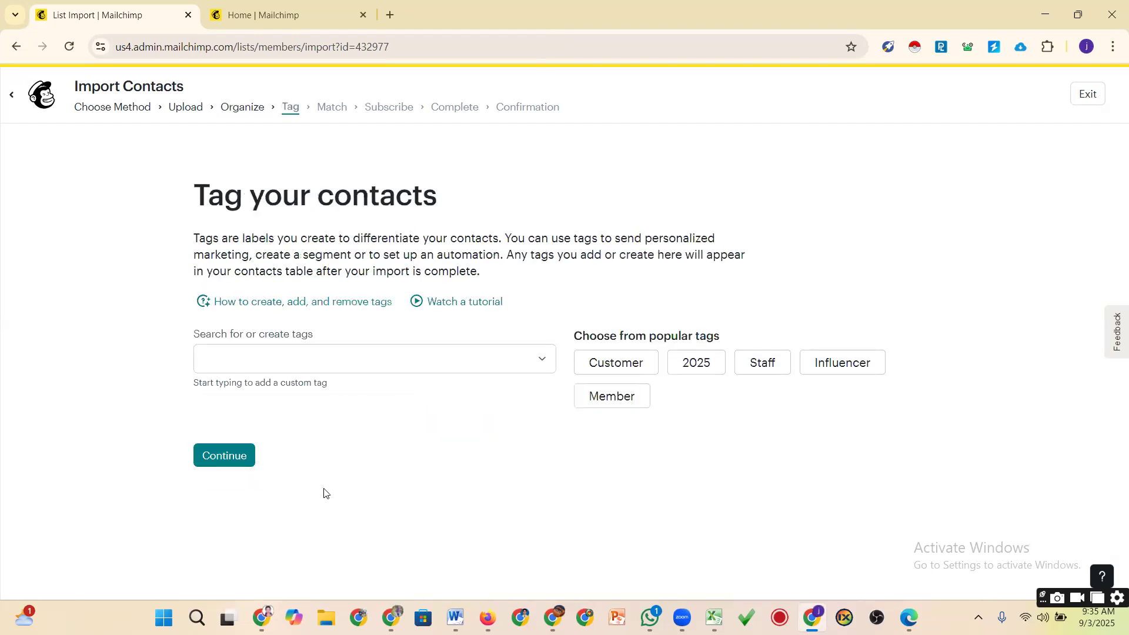
Enter "1st Campaign" as a custom tag for the imported contacts and proceed to matching the columns
{"action": "left_click", "coordinate": [299, 359]}
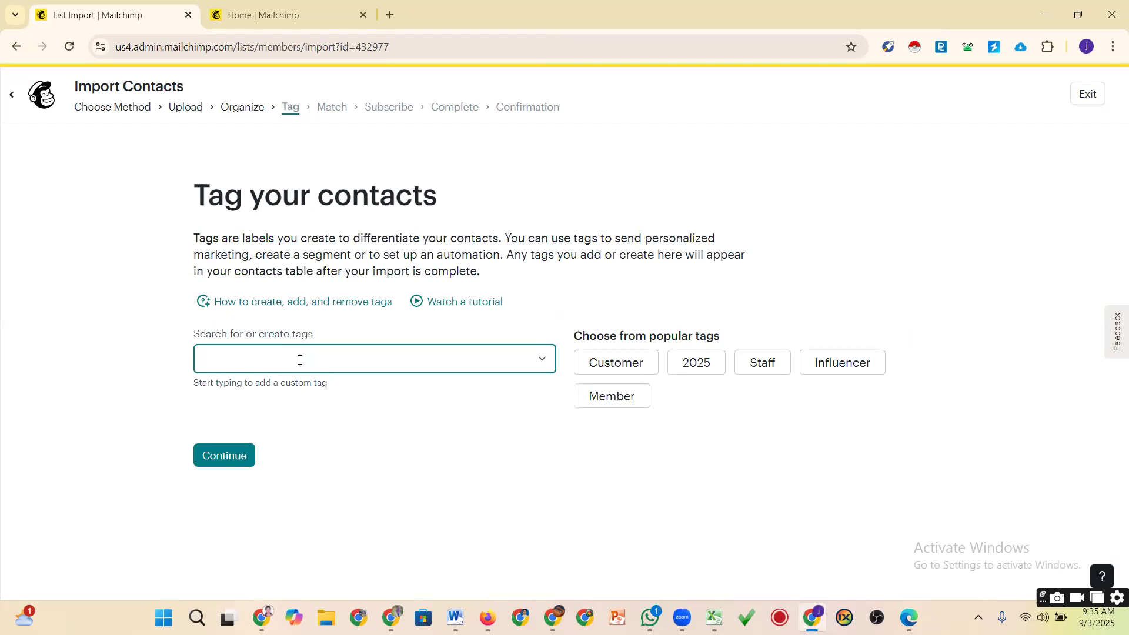
{"action": "type", "text": "1"}
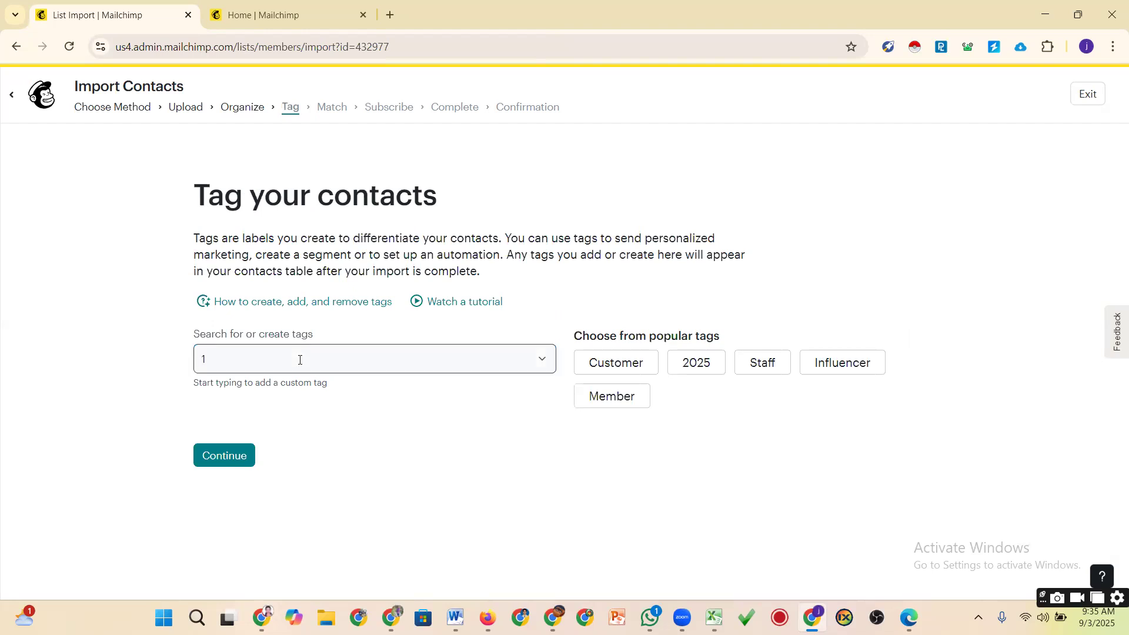
{"action": "left_click", "coordinate": [266, 353]}
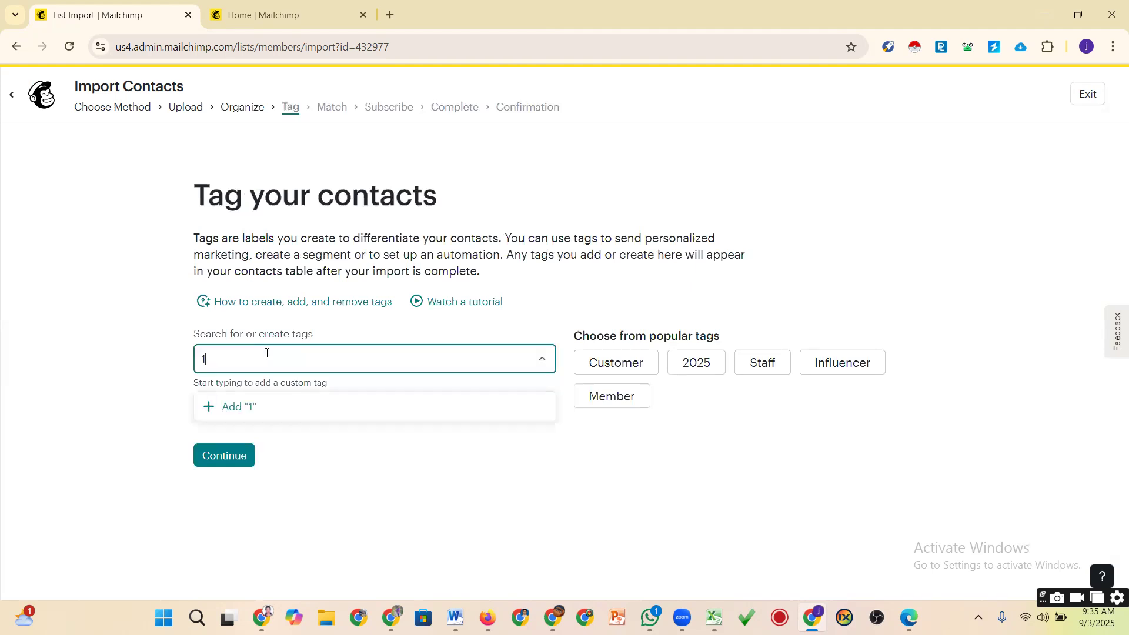
{"action": "type", "text": "st Campaign"}
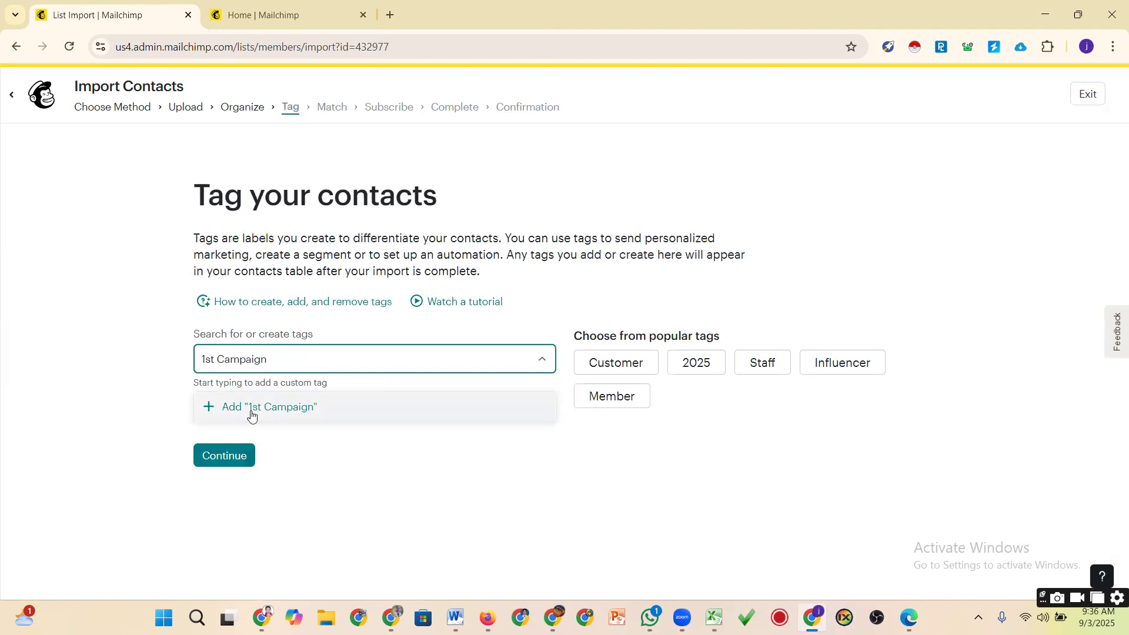
{"action": "left_click", "coordinate": [239, 458]}
{"action": "left_click", "coordinate": [239, 457]}
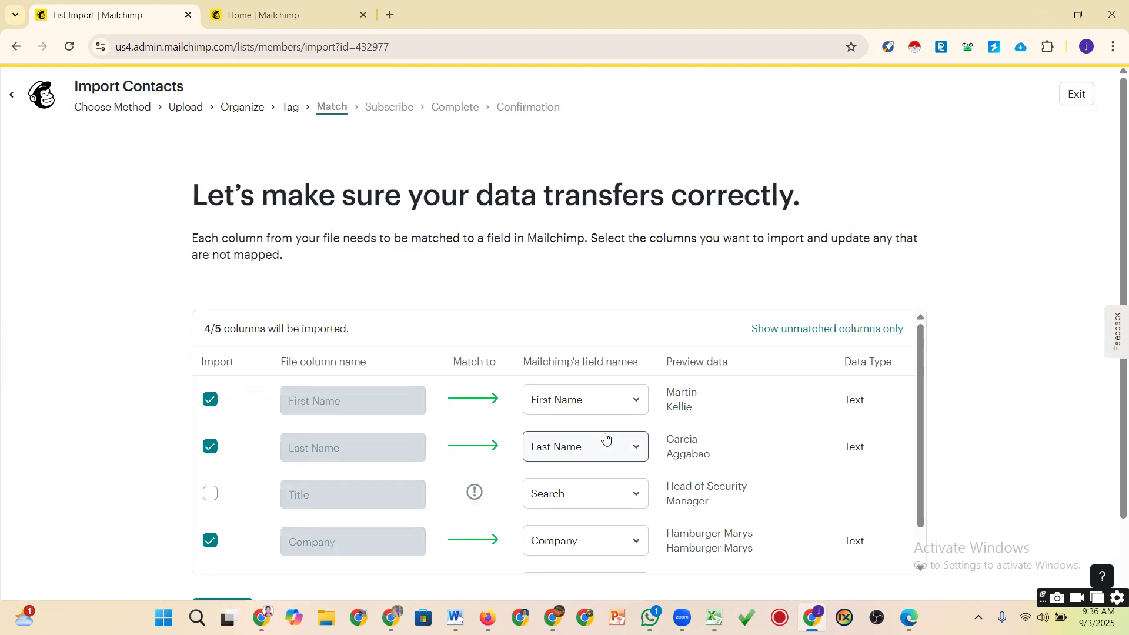
Keep First Name, Last Name, Company and Email selected for import, leave Title out, and accept the column matching
{"action": "scroll", "coordinate": [542, 435], "scroll_direction": "down", "scroll_amount": 1}
{"action": "scroll", "coordinate": [541, 433], "scroll_direction": "down", "scroll_amount": 1}
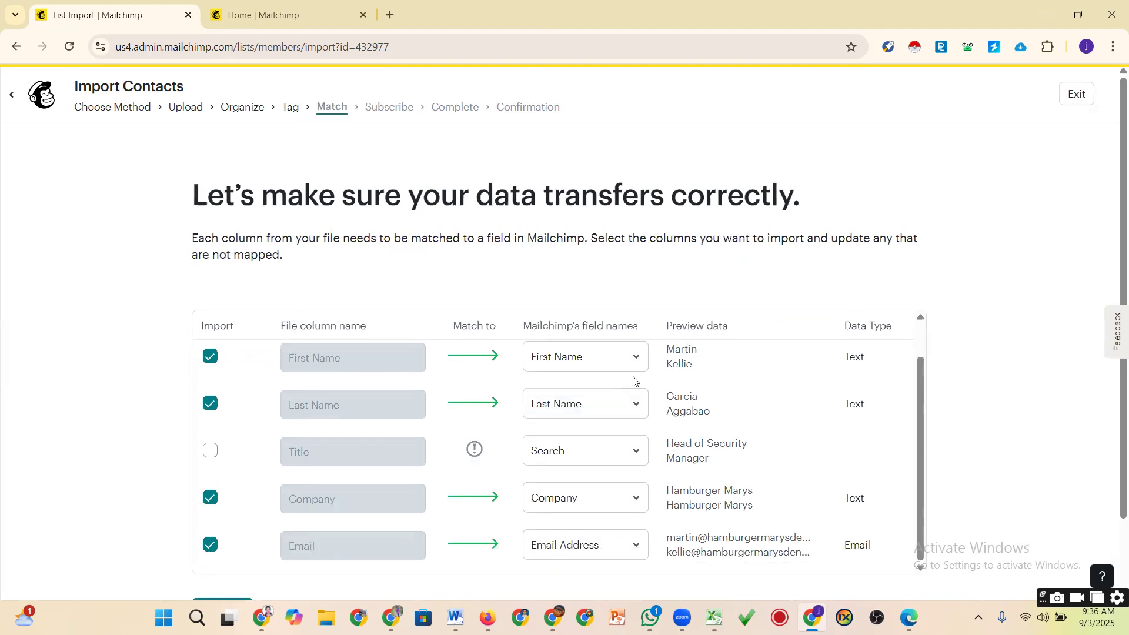
{"action": "scroll", "coordinate": [569, 518], "scroll_direction": "down", "scroll_amount": 2}
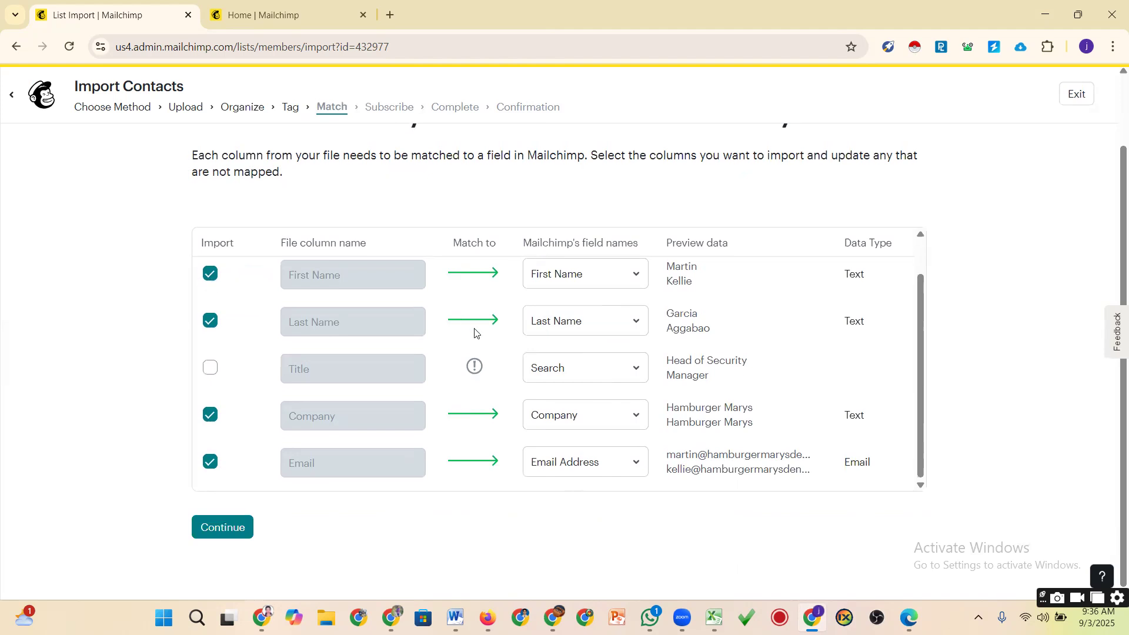
{"action": "left_click", "coordinate": [210, 321]}
{"action": "left_click", "coordinate": [211, 321]}
{"action": "left_click", "coordinate": [210, 419]}
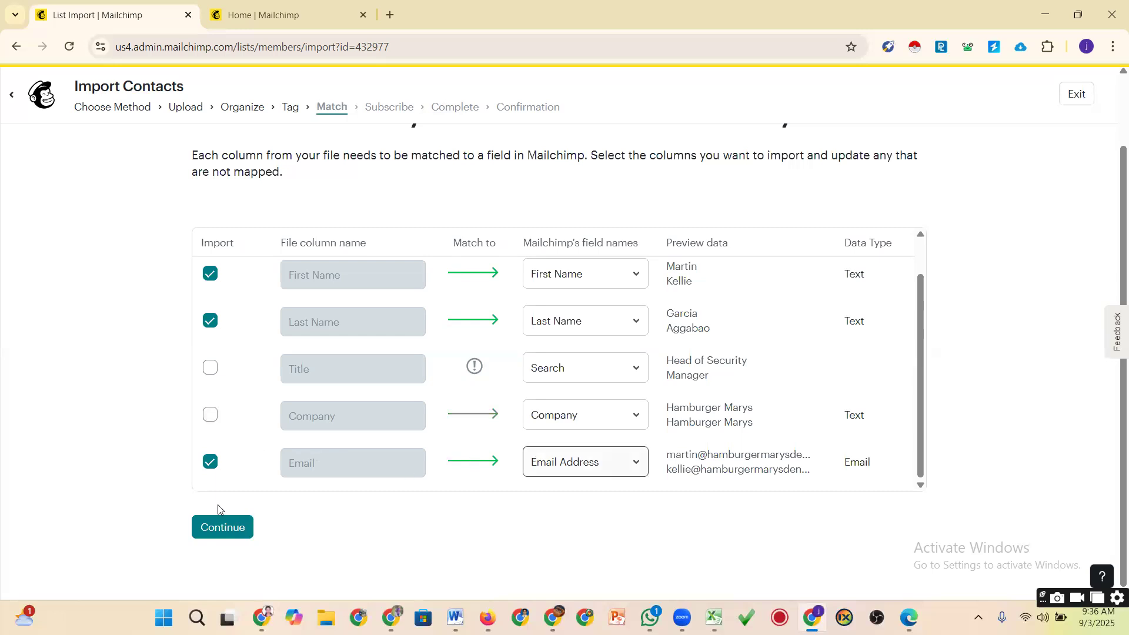
{"action": "left_click", "coordinate": [211, 416]}
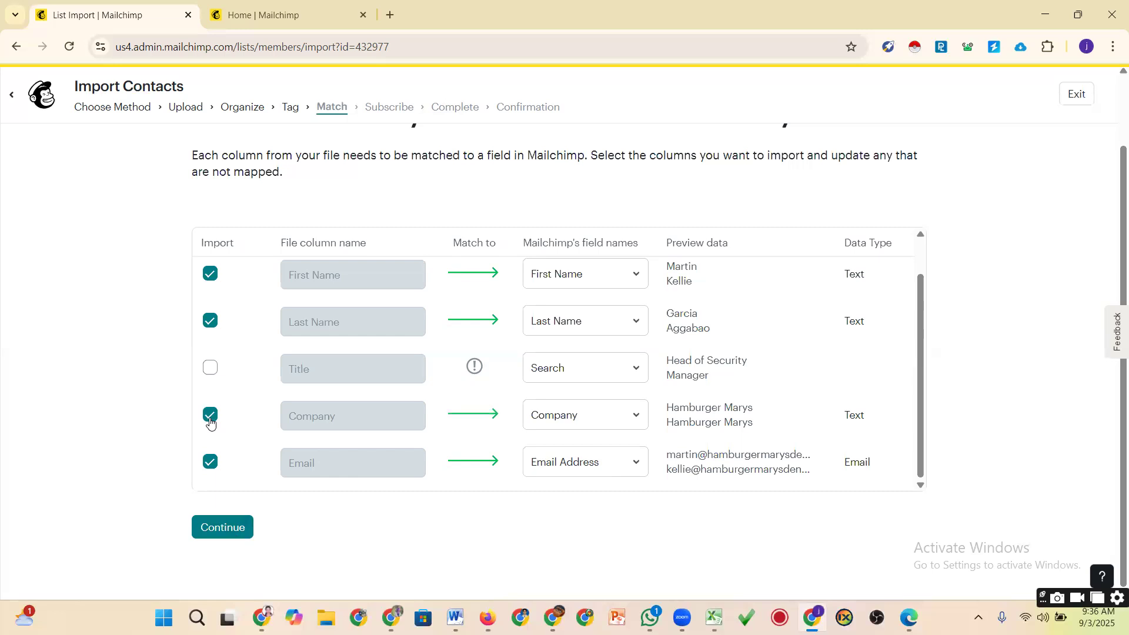
{"action": "left_click", "coordinate": [225, 534]}
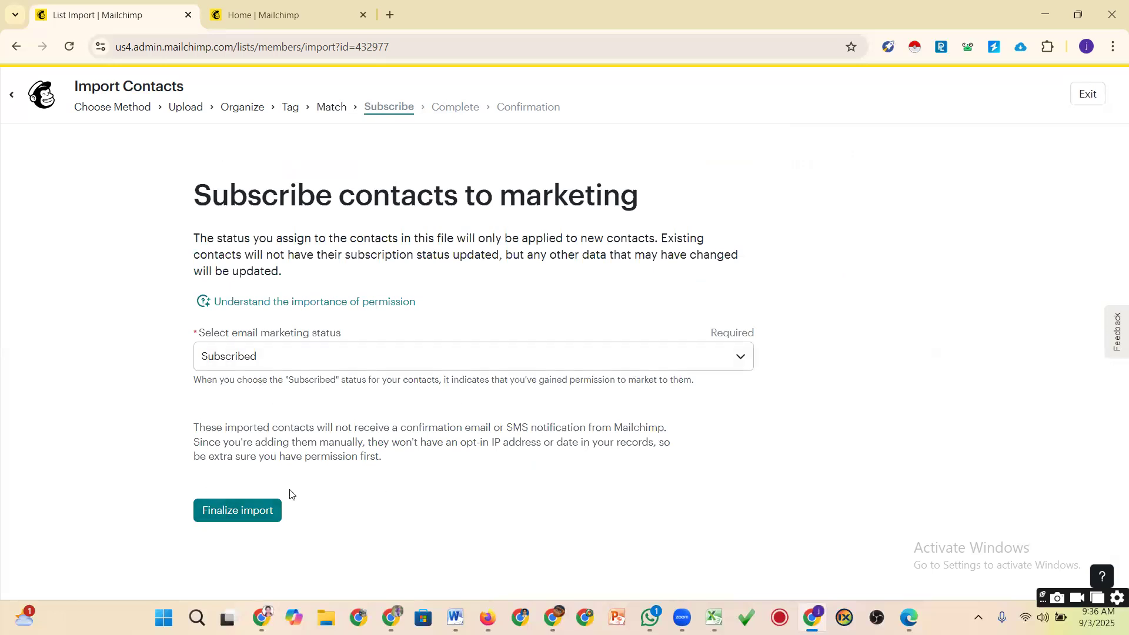
Finalize the contacts with the Subscribed email marketing status and complete the import
{"action": "left_click", "coordinate": [231, 513]}
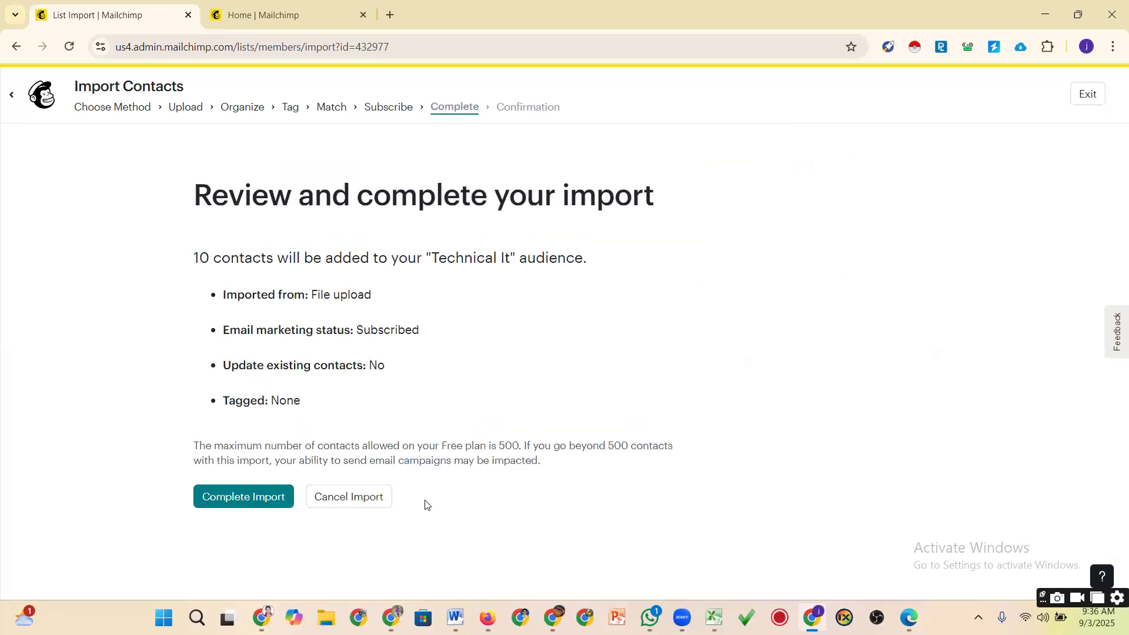
{"action": "left_click", "coordinate": [272, 501]}
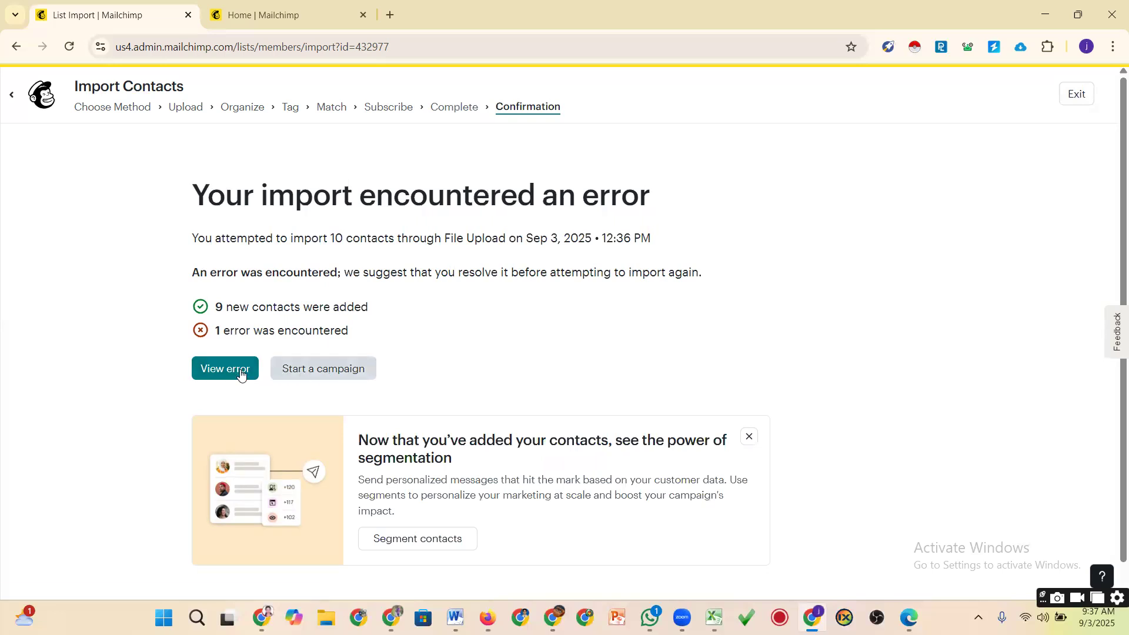
Start a campaign for the imported contacts and save its sender with the name Technical It and the account's email address
{"action": "left_click", "coordinate": [327, 373]}
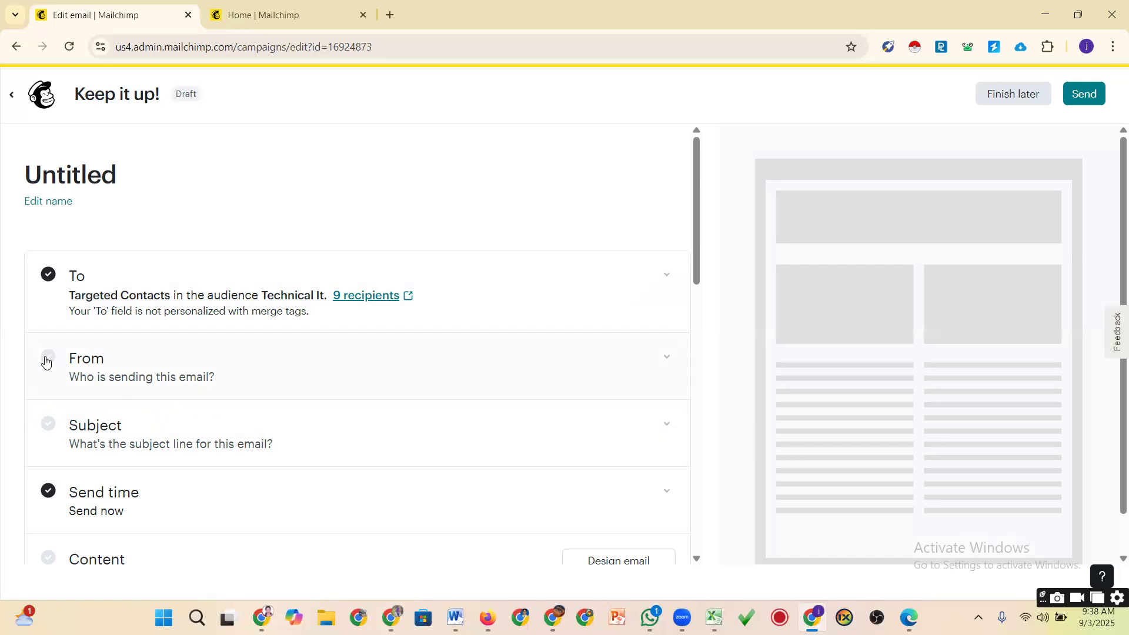
{"action": "left_click", "coordinate": [124, 398]}
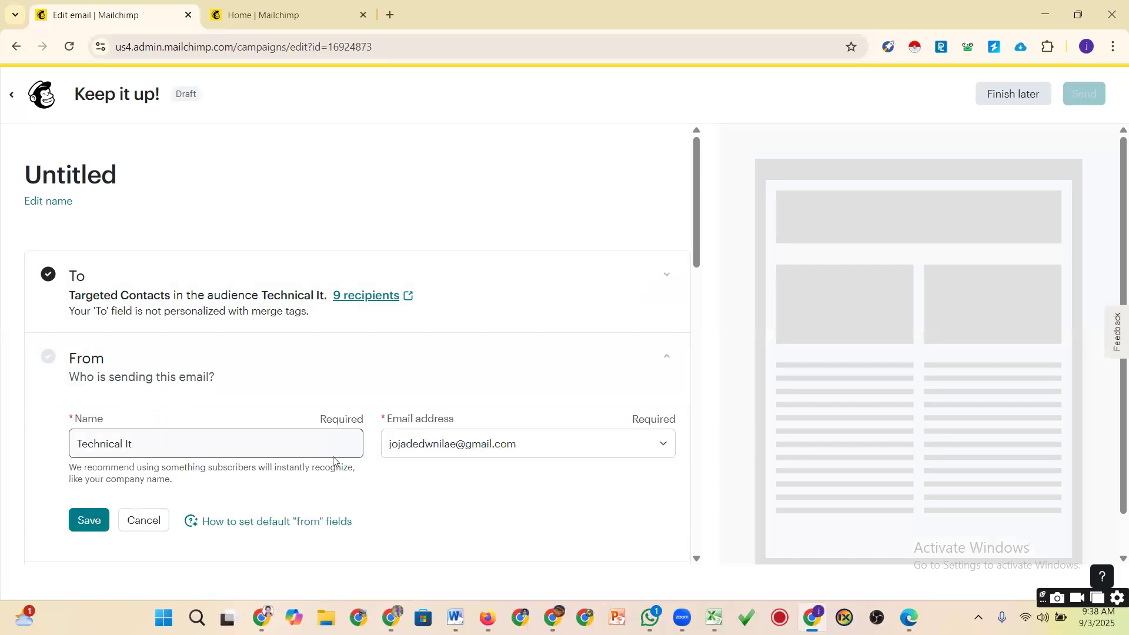
{"action": "scroll", "coordinate": [435, 415], "scroll_direction": "down", "scroll_amount": 1}
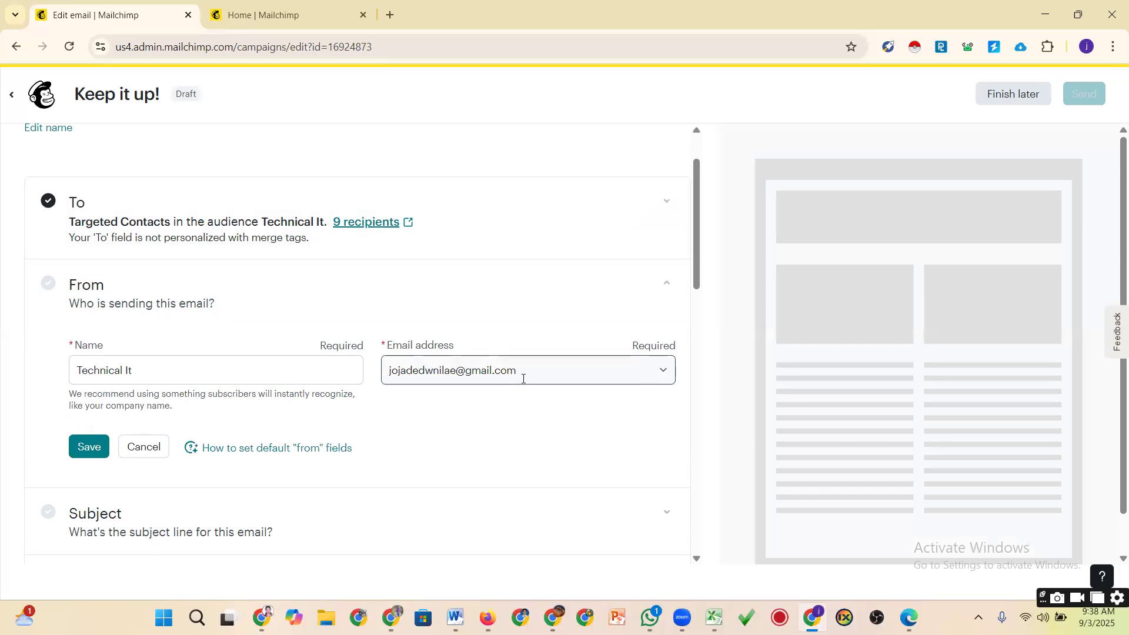
{"action": "left_click", "coordinate": [569, 371]}
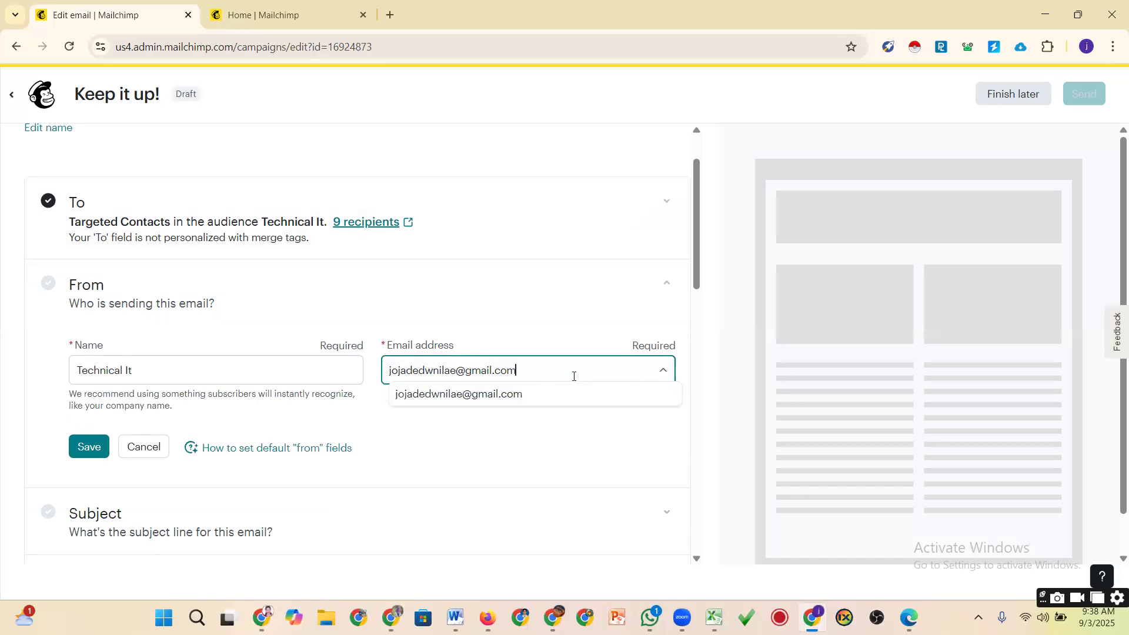
{"action": "left_click_drag", "start_coordinate": [514, 370], "coordinate": [435, 351]}
{"action": "left_click", "coordinate": [516, 305]}
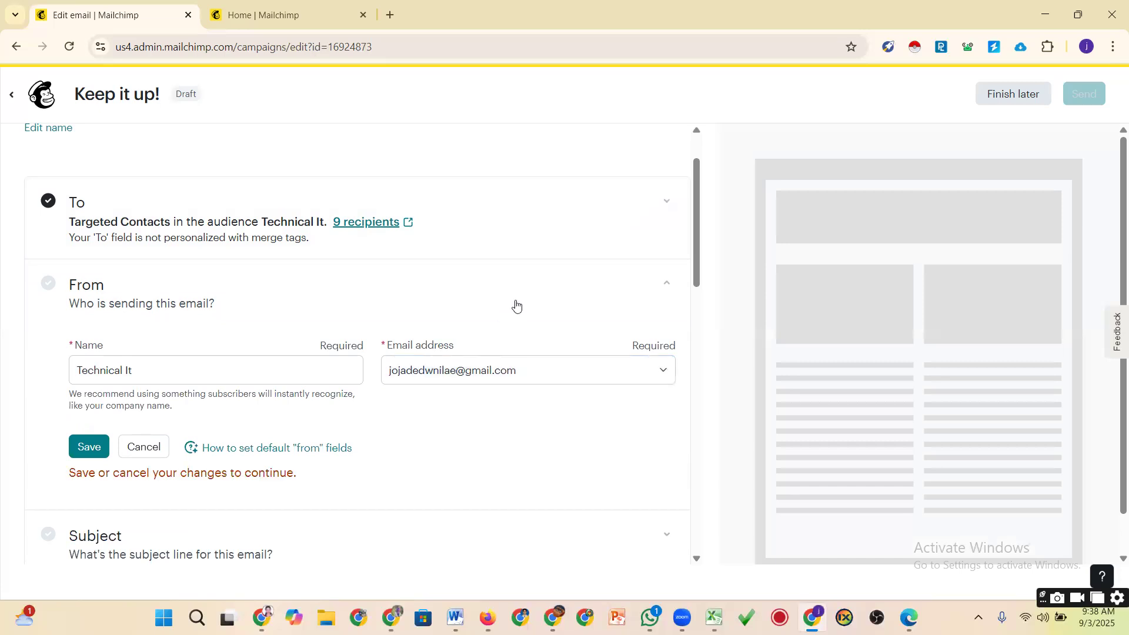
{"action": "left_click", "coordinate": [532, 362]}
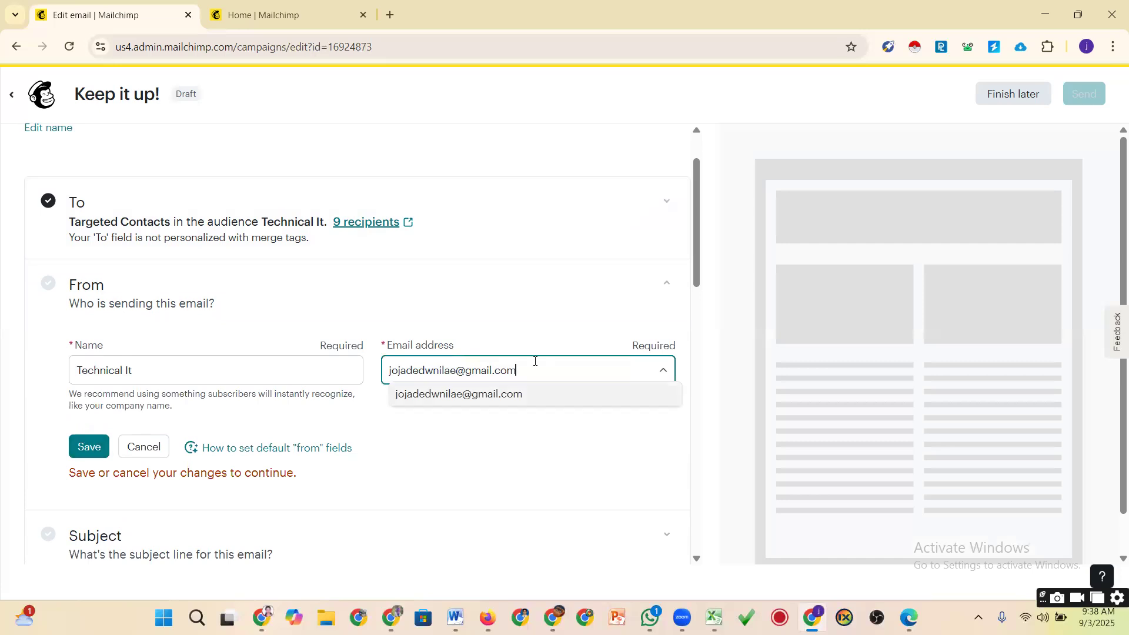
{"action": "left_click", "coordinate": [508, 393]}
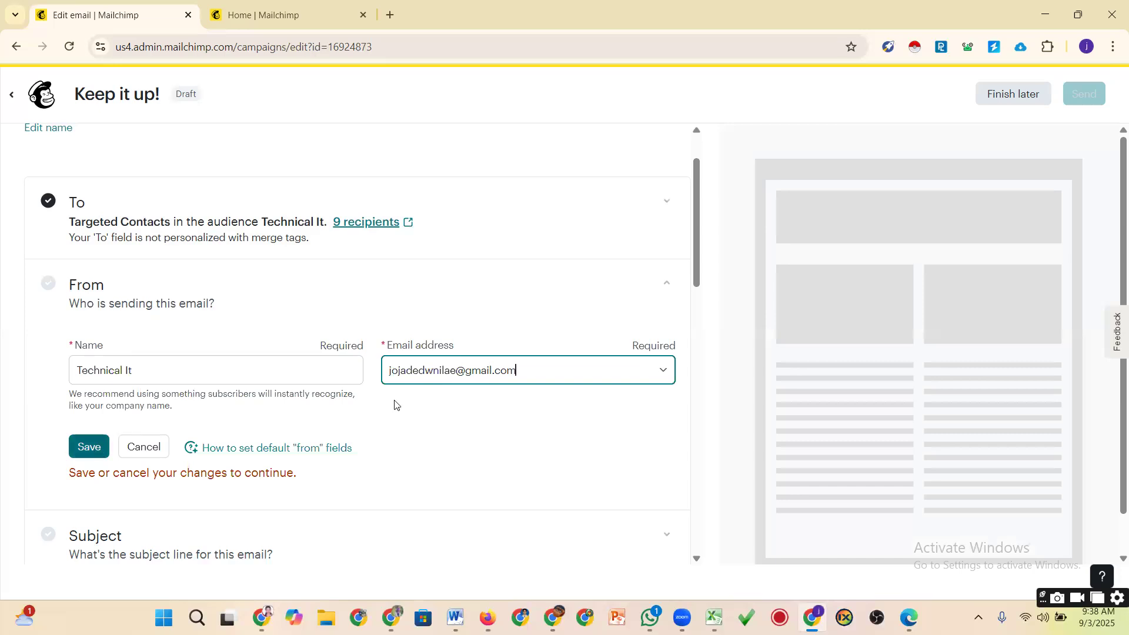
{"action": "left_click", "coordinate": [93, 448]}
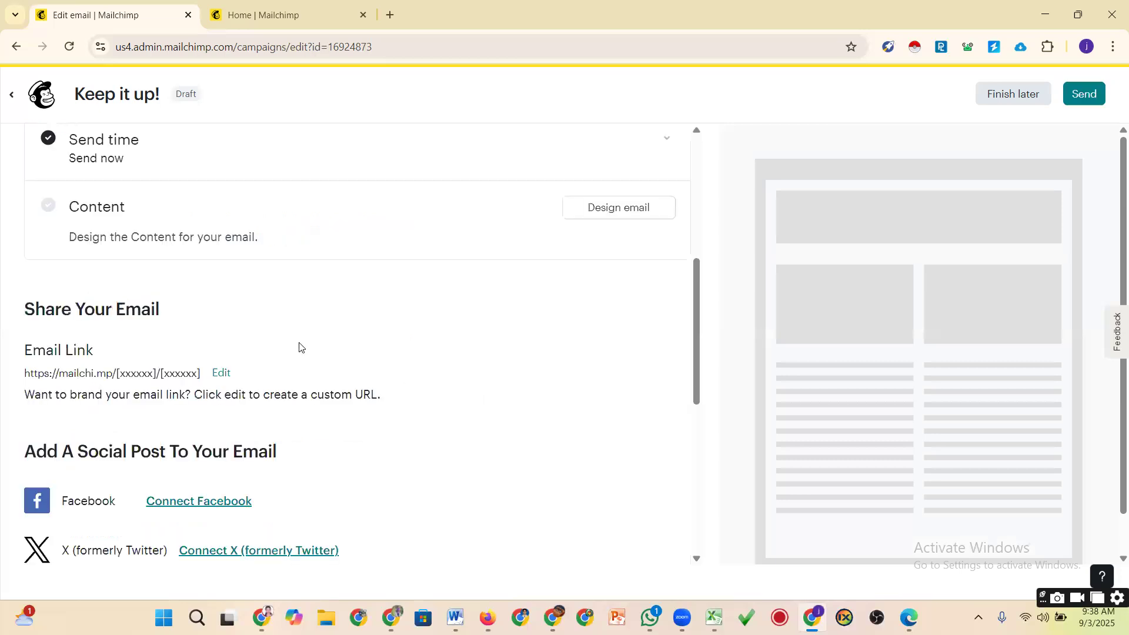
Examine the campaign's subject-line fields, their writing guidance, and the remaining setup and sharing sections
{"action": "scroll", "coordinate": [106, 257], "scroll_direction": "up", "scroll_amount": 3}
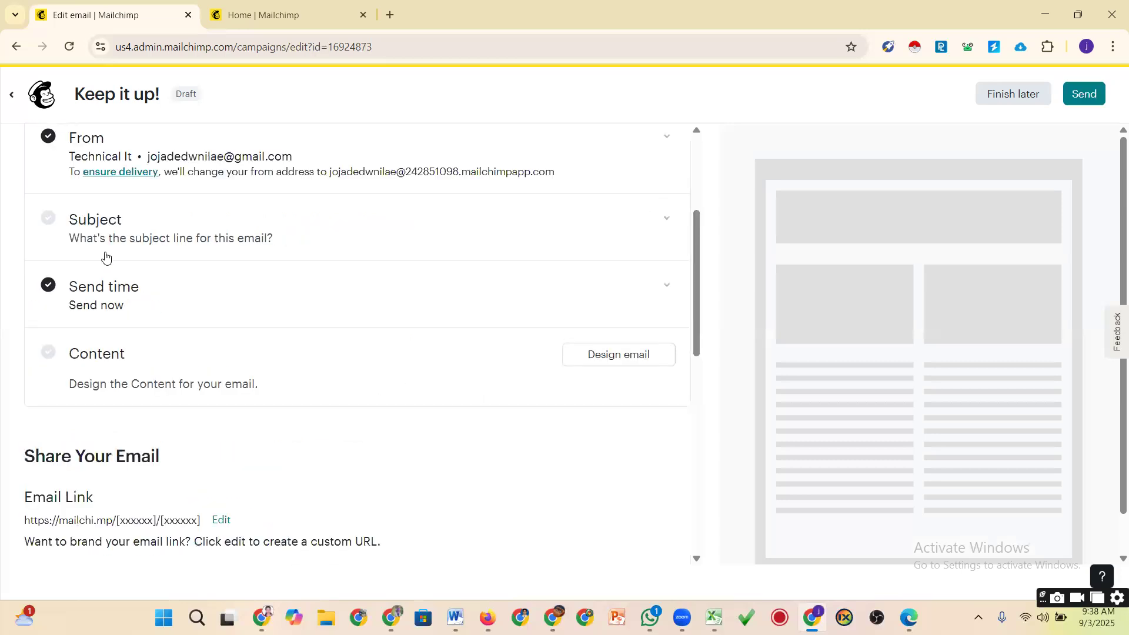
{"action": "left_click", "coordinate": [50, 220]}
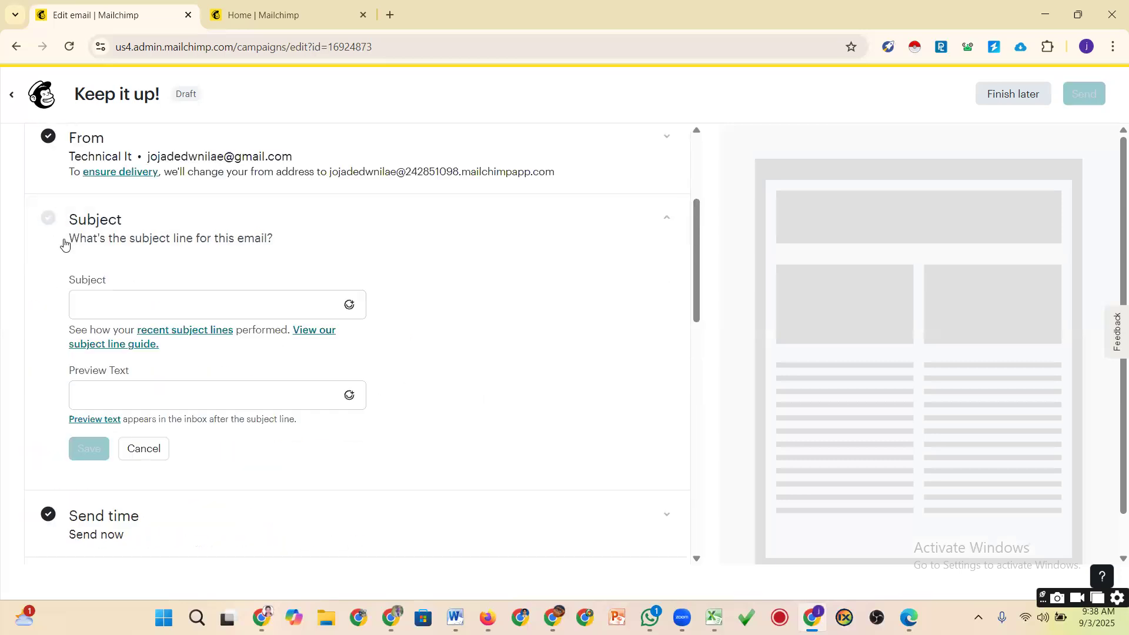
{"action": "left_click", "coordinate": [134, 304]}
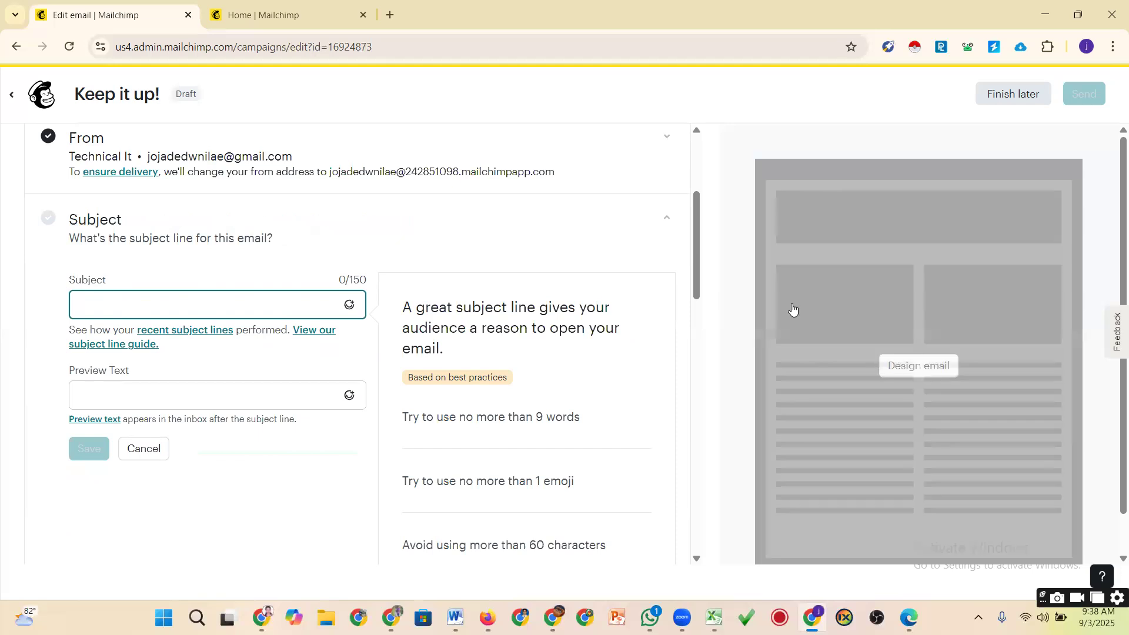
{"action": "mouse_move", "coordinate": [919, 366]}
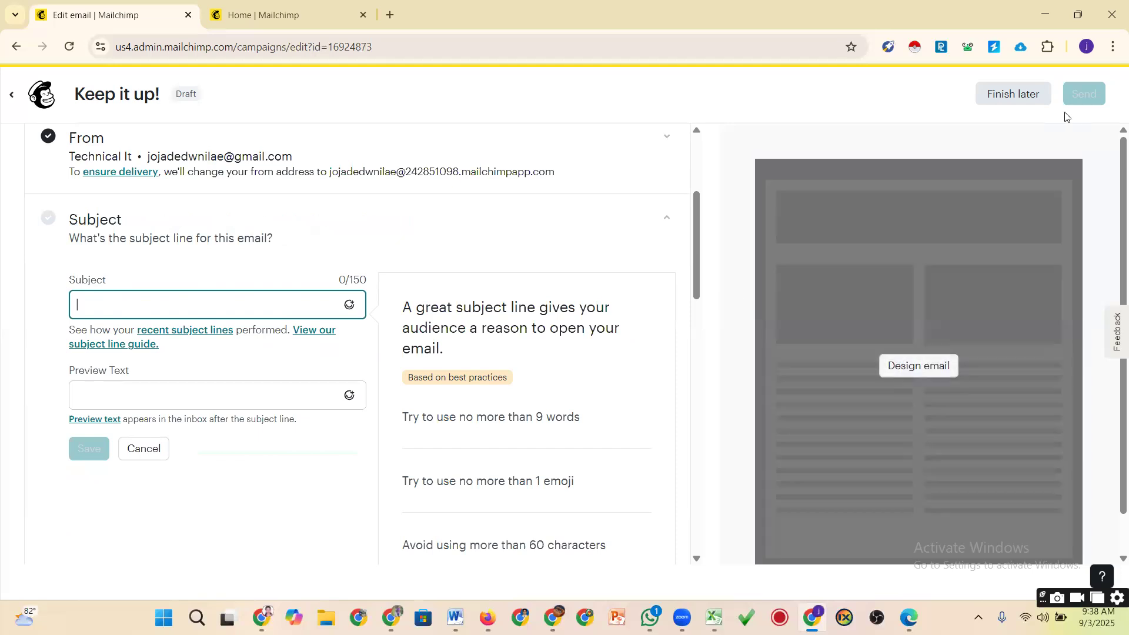
{"action": "scroll", "coordinate": [475, 356], "scroll_direction": "down", "scroll_amount": 1}
{"action": "scroll", "coordinate": [476, 357], "scroll_direction": "down", "scroll_amount": 4}
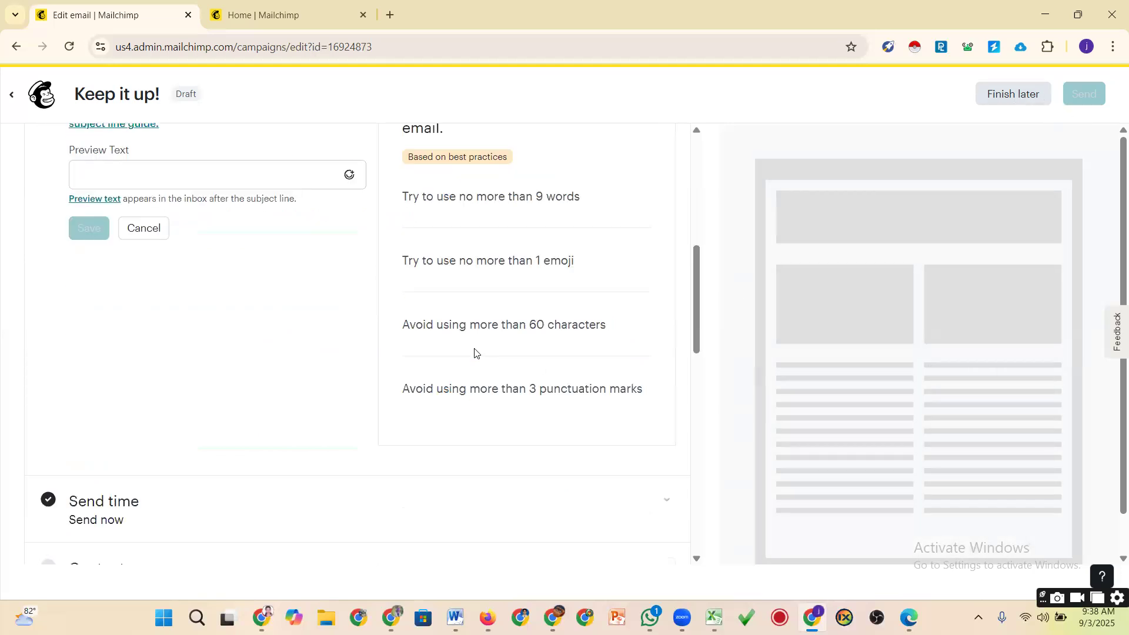
{"action": "scroll", "coordinate": [475, 352], "scroll_direction": "down", "scroll_amount": 8}
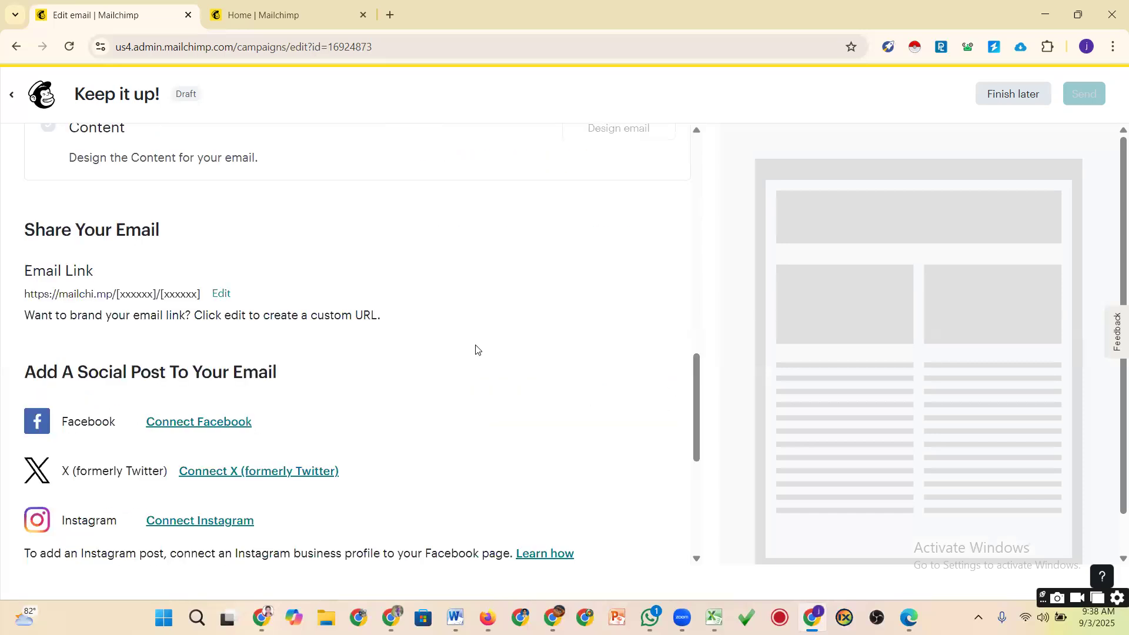
{"action": "scroll", "coordinate": [477, 351], "scroll_direction": "up", "scroll_amount": 12}
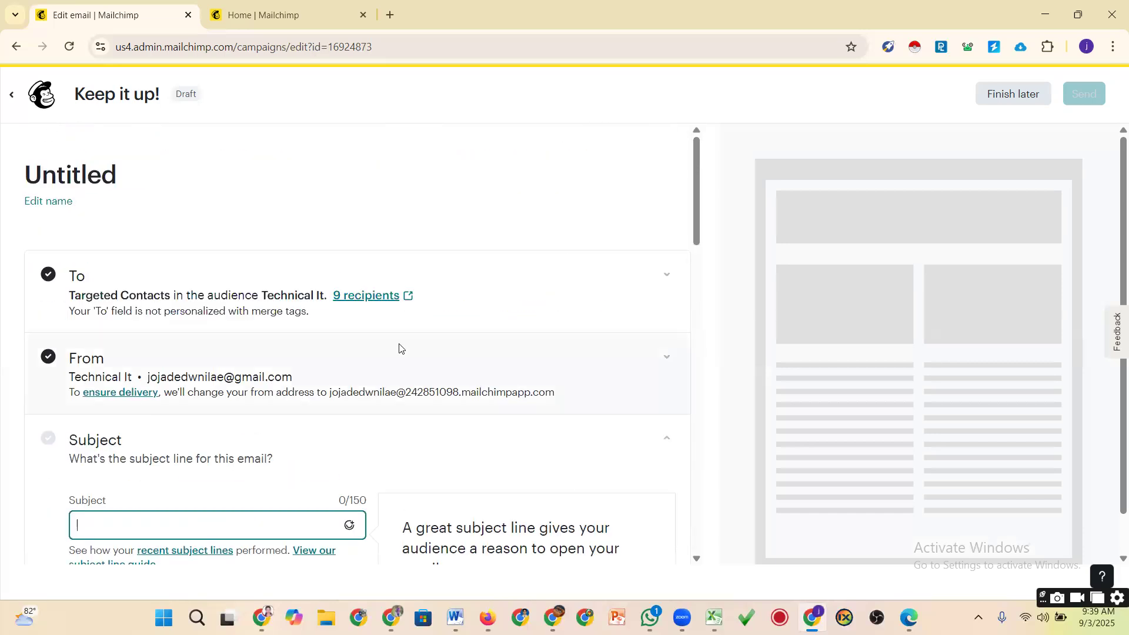
{"action": "scroll", "coordinate": [380, 356], "scroll_direction": "down", "scroll_amount": 2}
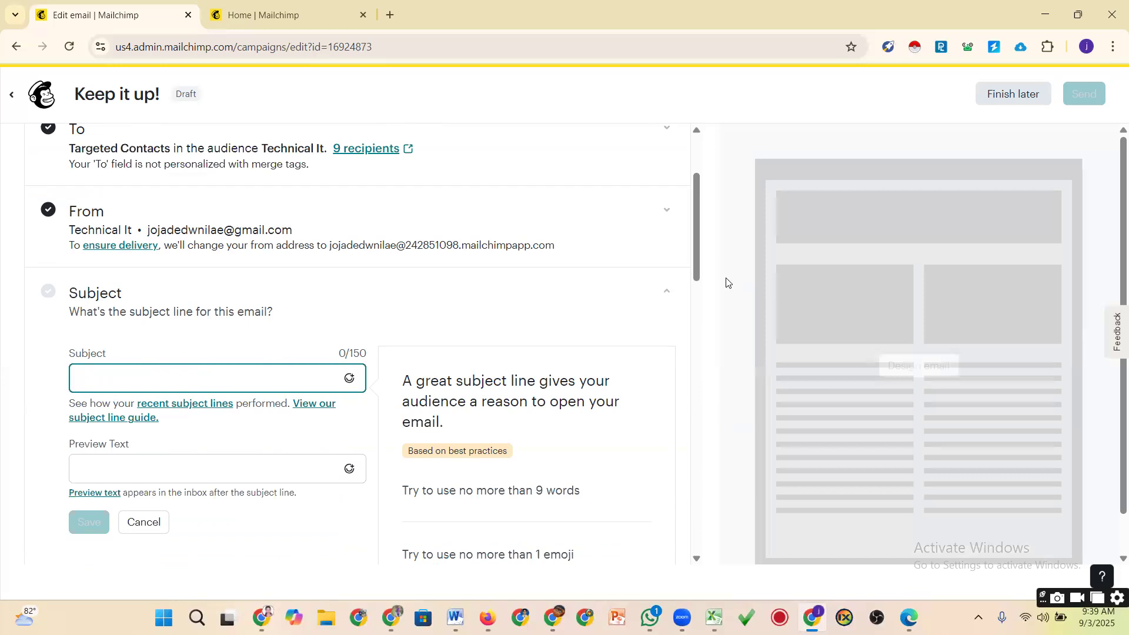
{"action": "key", "text": "alt+Tab"}
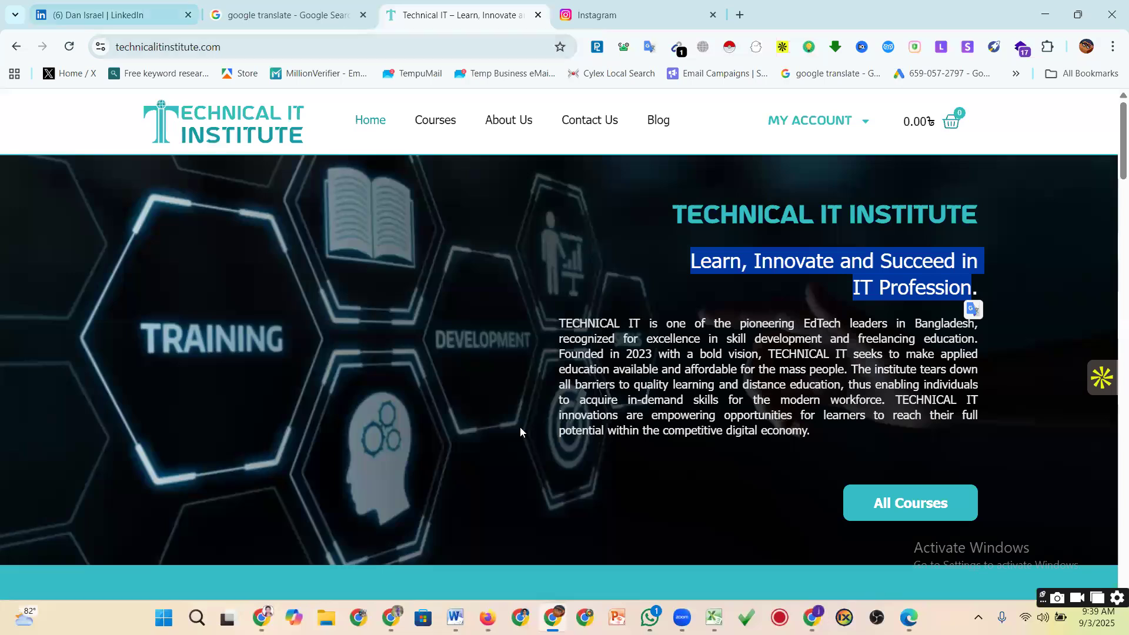
{"action": "key", "text": "alt+Tab"}
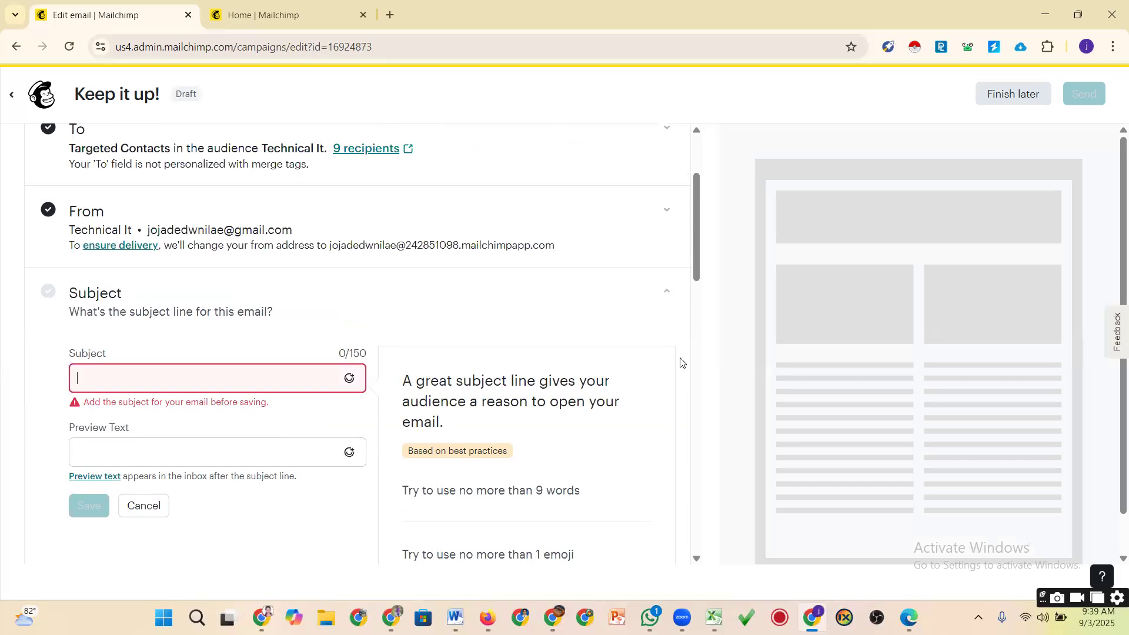
{"action": "scroll", "coordinate": [410, 402], "scroll_direction": "down", "scroll_amount": 4}
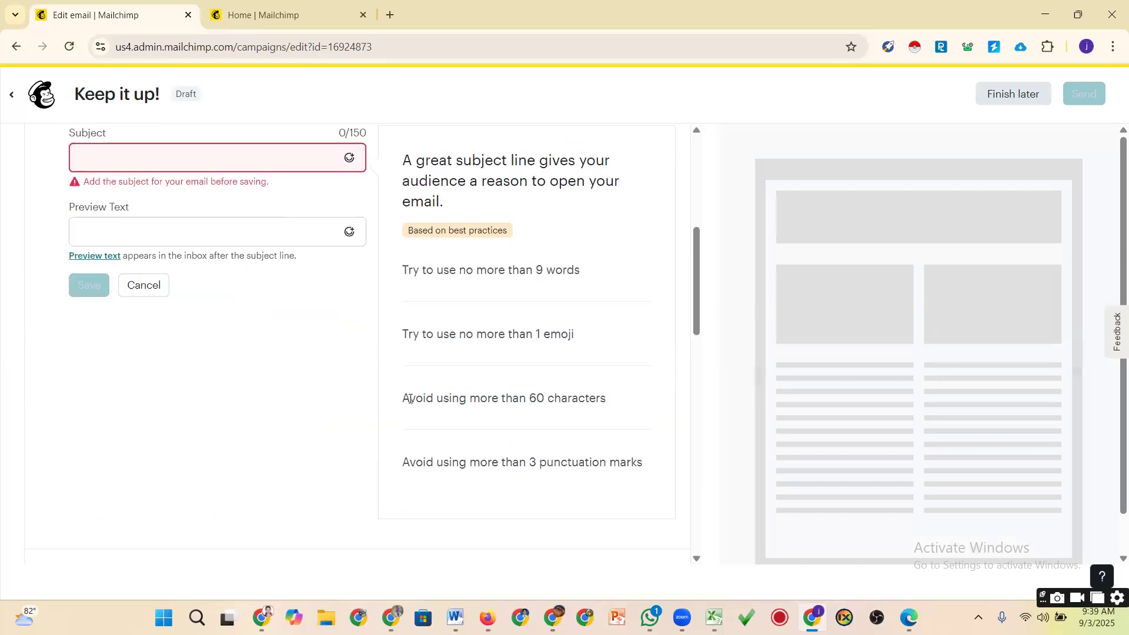
{"action": "scroll", "coordinate": [272, 368], "scroll_direction": "up", "scroll_amount": 3}
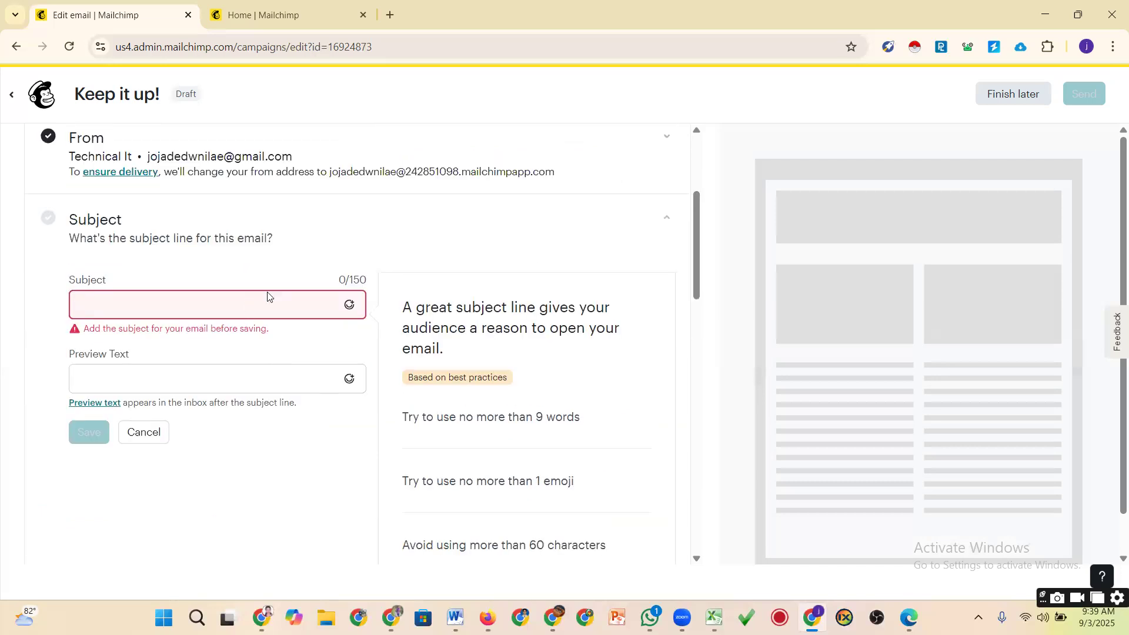
{"action": "scroll", "coordinate": [266, 294], "scroll_direction": "up", "scroll_amount": 3}
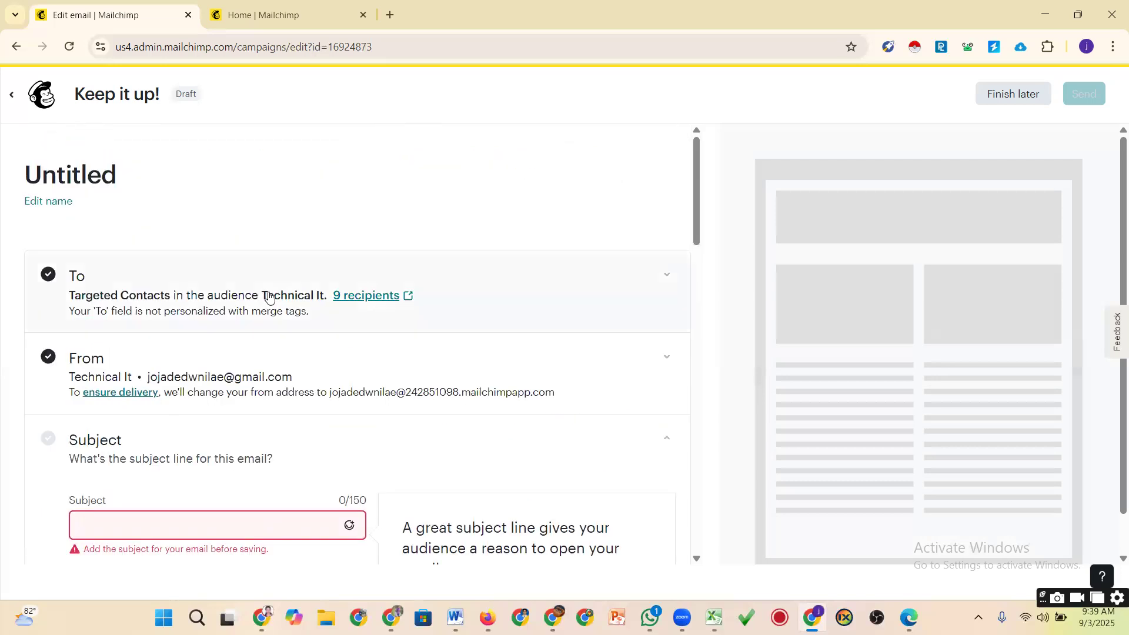
Reload the campaign page, use the existing draft email as the campaign's design, and save it
{"action": "left_click", "coordinate": [135, 93]}
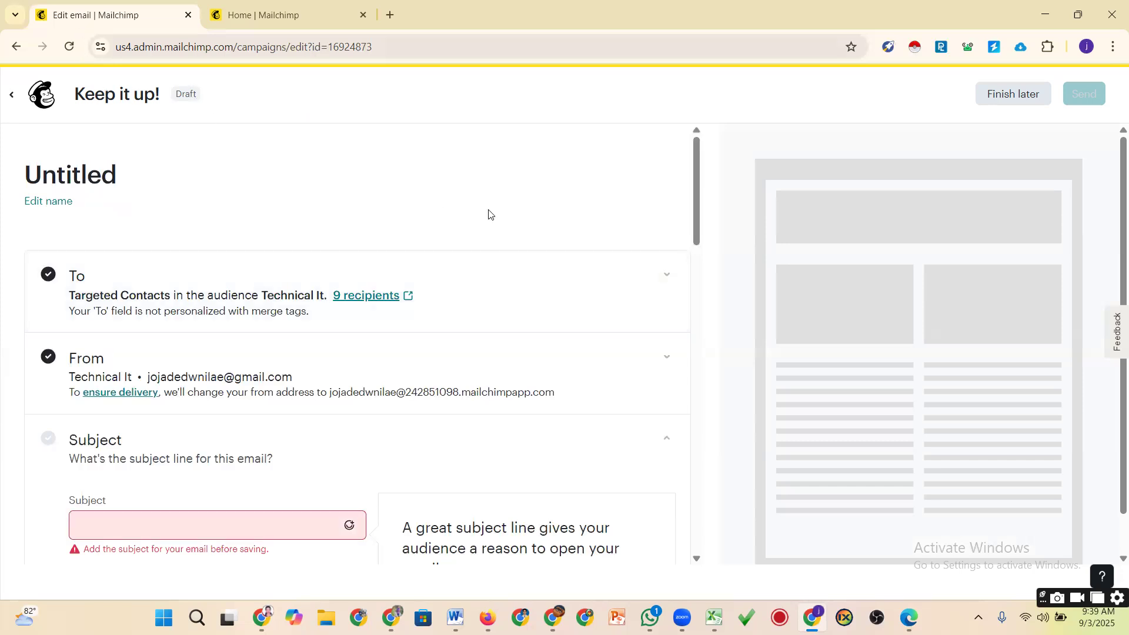
{"action": "left_click", "coordinate": [73, 47]}
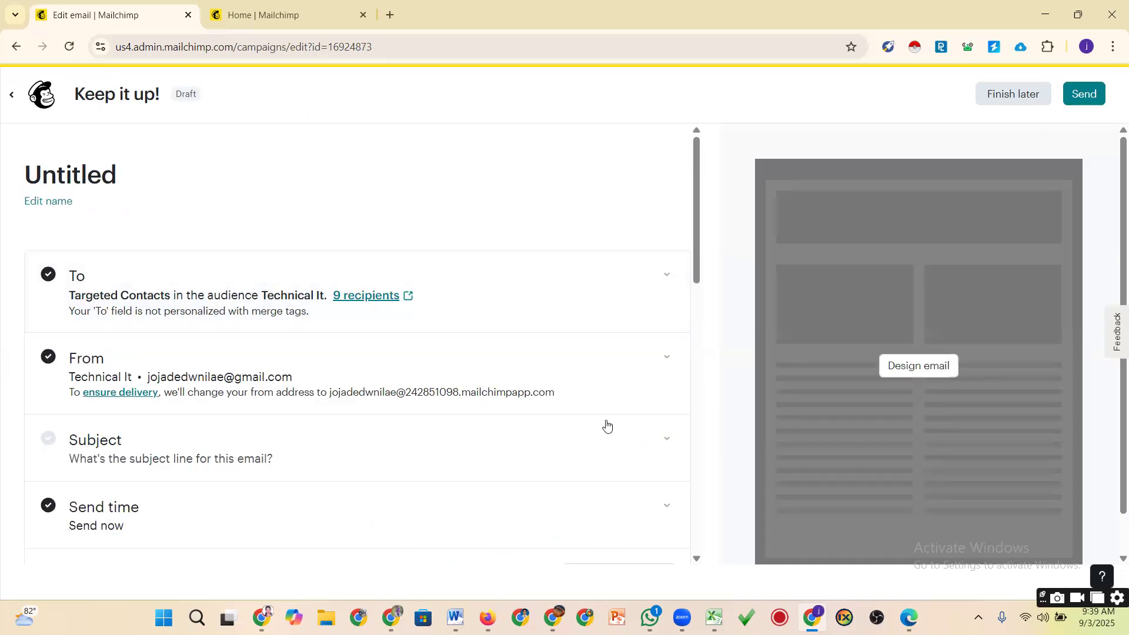
{"action": "left_click", "coordinate": [936, 366]}
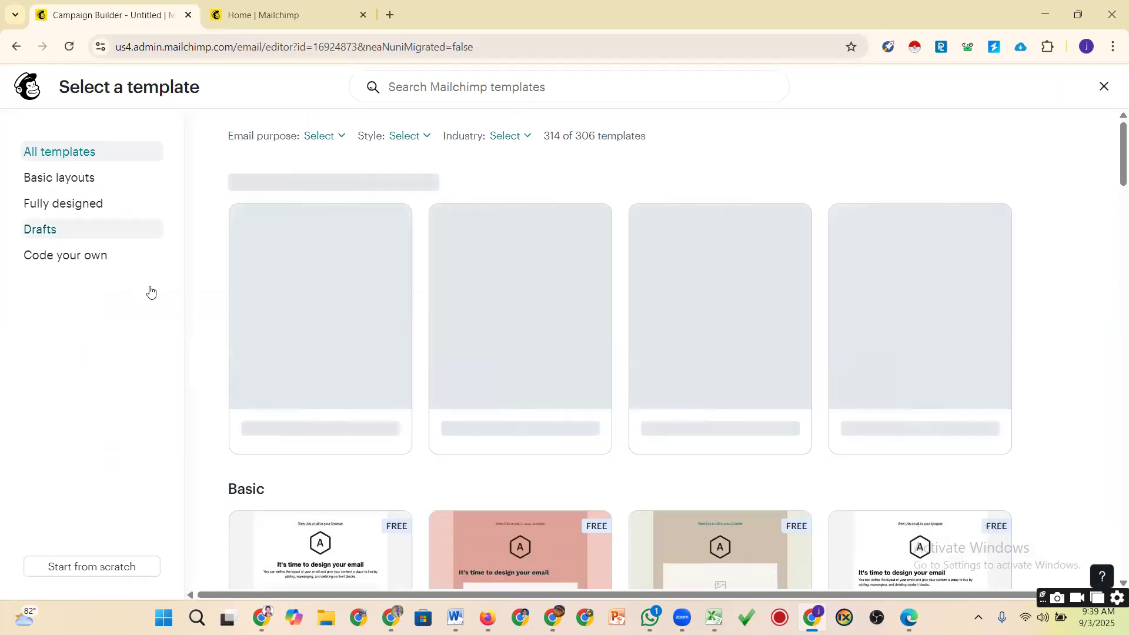
{"action": "left_click", "coordinate": [57, 236]}
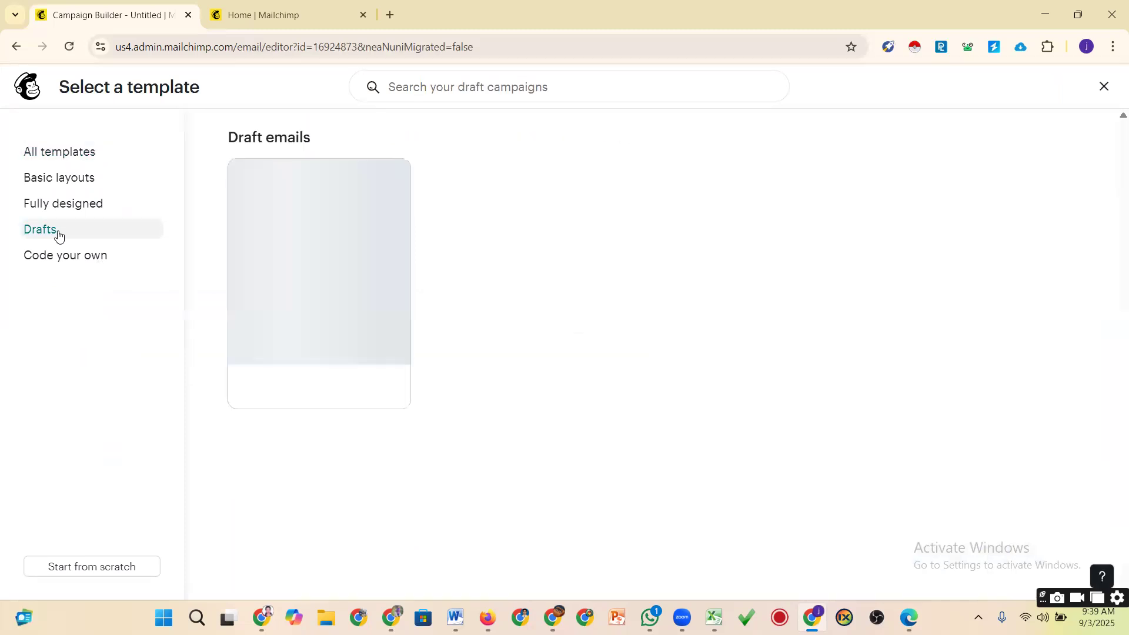
{"action": "left_click", "coordinate": [329, 274]}
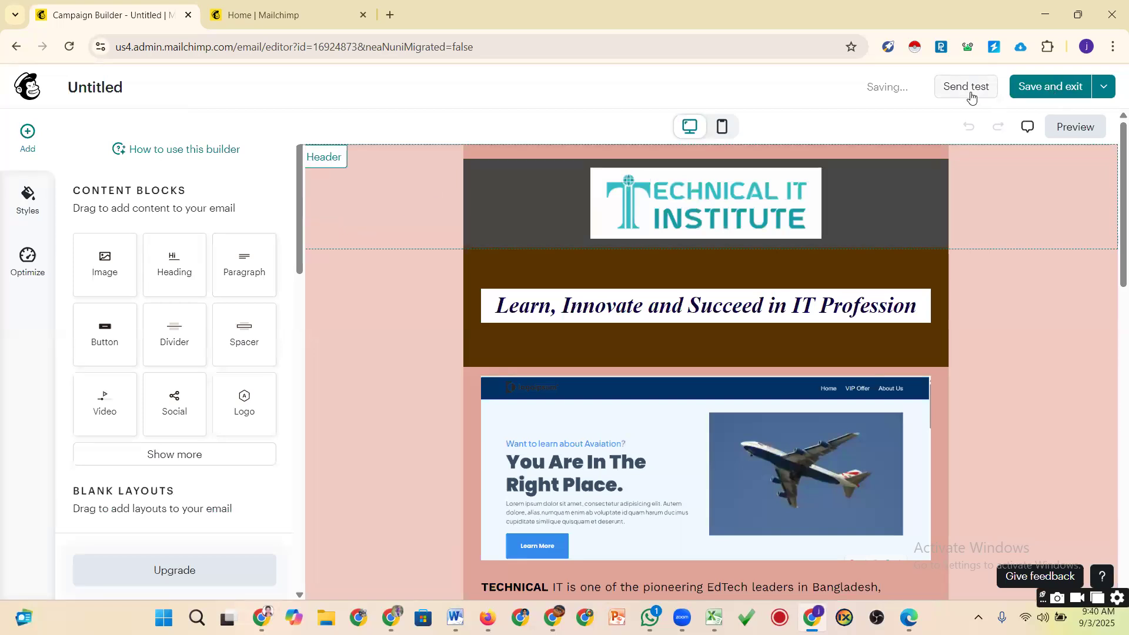
{"action": "left_click", "coordinate": [1066, 89]}
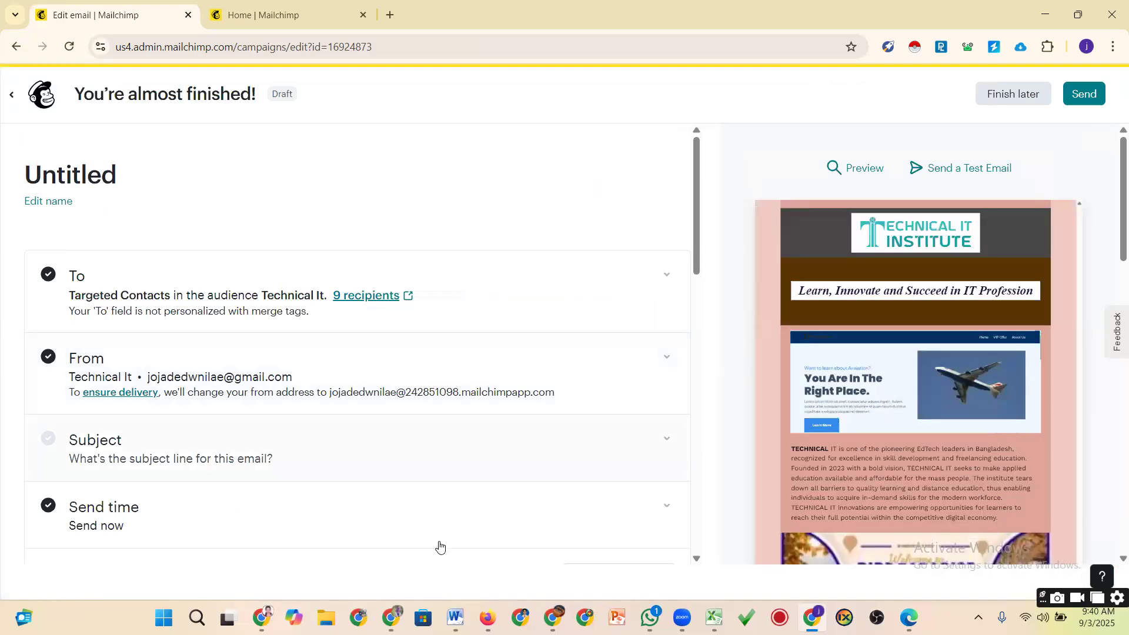
Enter "Lean With us about your courses" as the campaign email's subject line
{"action": "scroll", "coordinate": [258, 460], "scroll_direction": "down", "scroll_amount": 1}
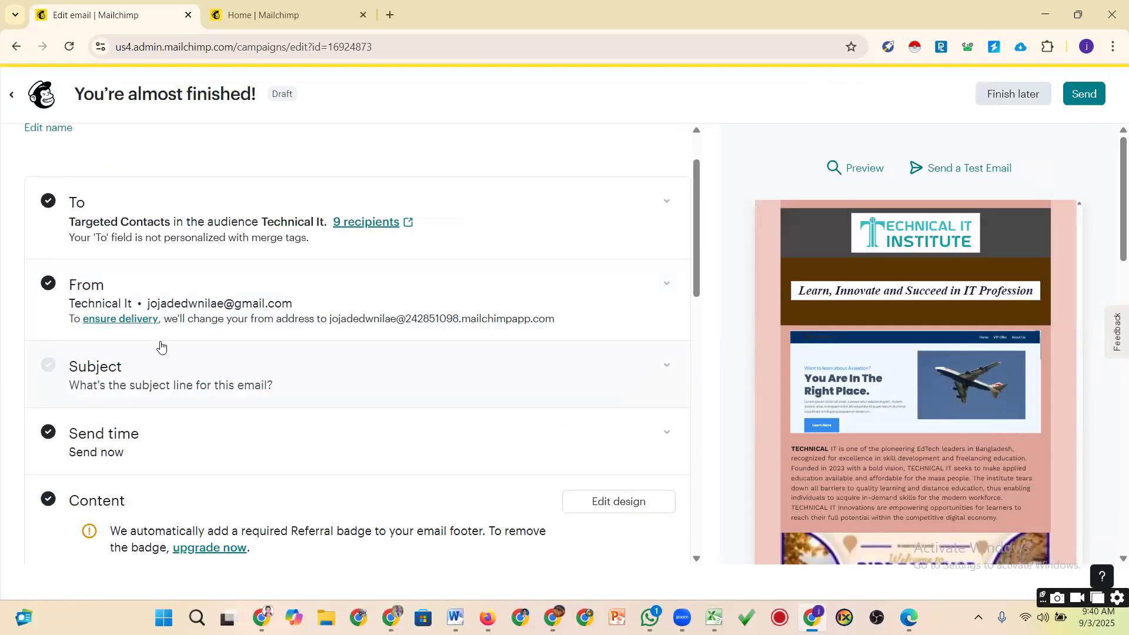
{"action": "scroll", "coordinate": [161, 385], "scroll_direction": "down", "scroll_amount": 1}
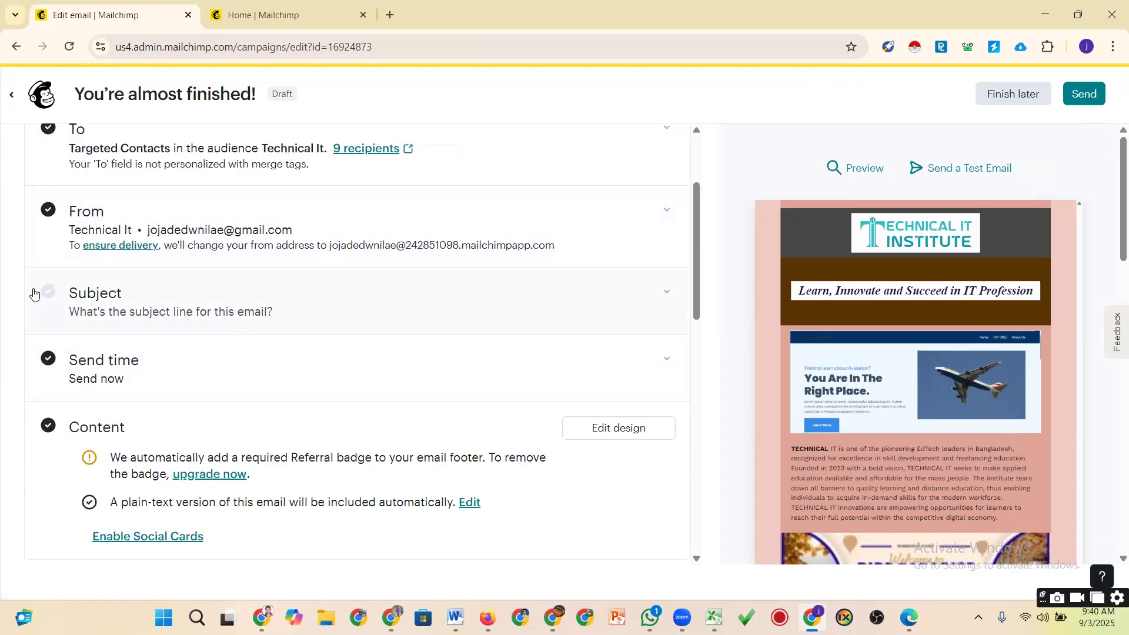
{"action": "left_click", "coordinate": [127, 317]}
{"action": "left_click", "coordinate": [215, 382]}
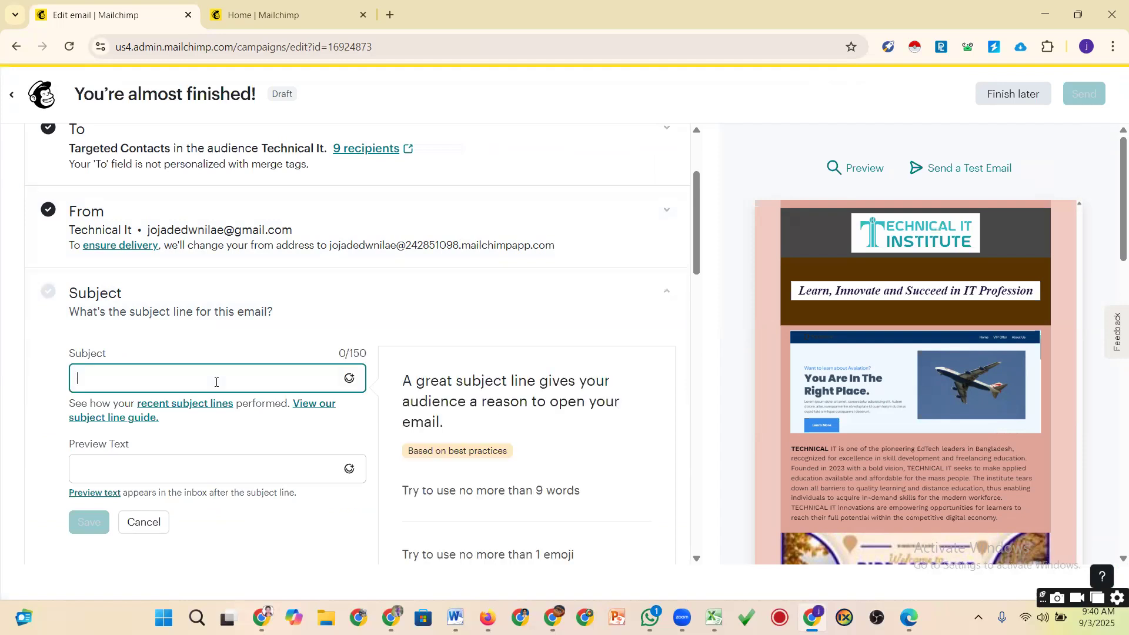
{"action": "type", "text": "Lean"}
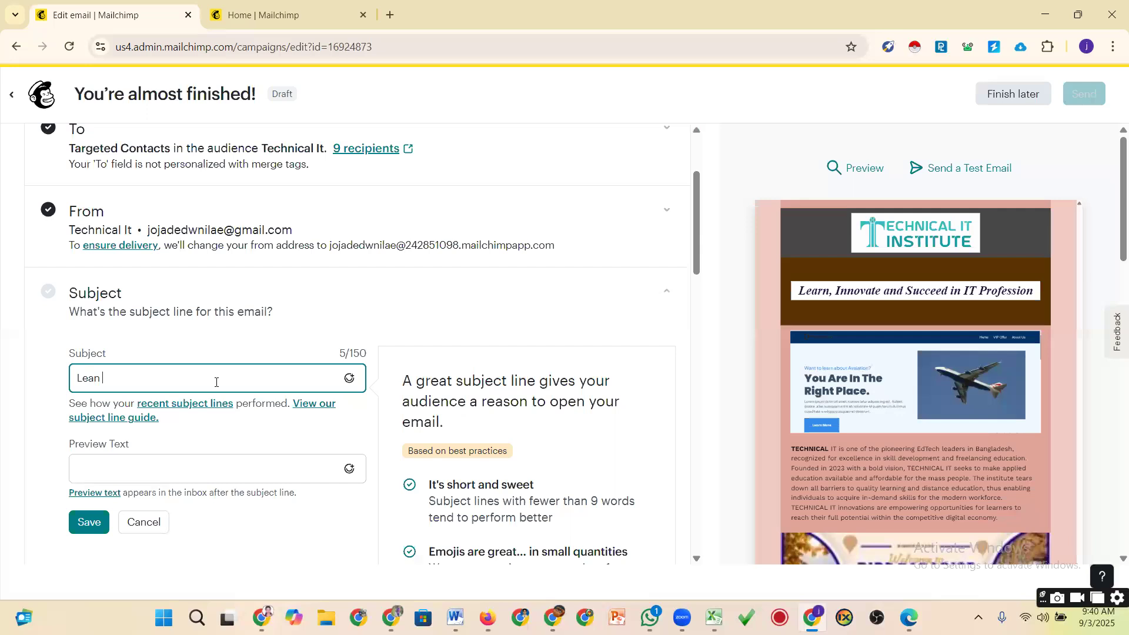
{"action": "type", "text": " With us about your courses"}
Copy the tagline "Learn, Innovate and Succeed in IT Profession" from the Technical IT website into the email's preview text
{"action": "scroll", "coordinate": [232, 405], "scroll_direction": "down", "scroll_amount": 2}
{"action": "left_click", "coordinate": [192, 320]}
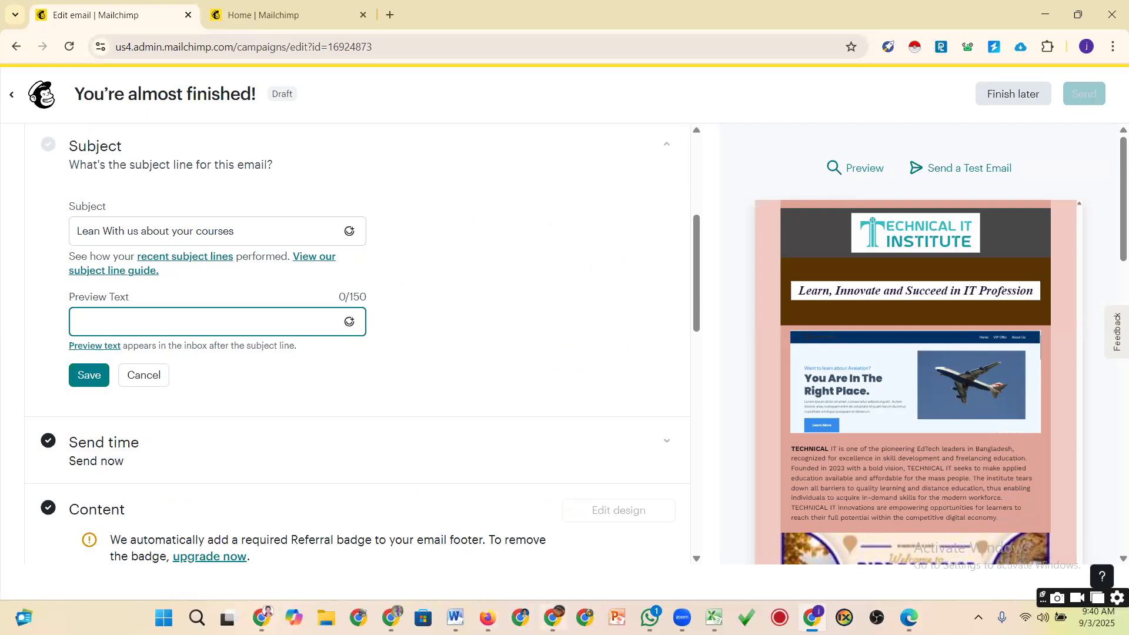
{"action": "mouse_move", "coordinate": [553, 618]}
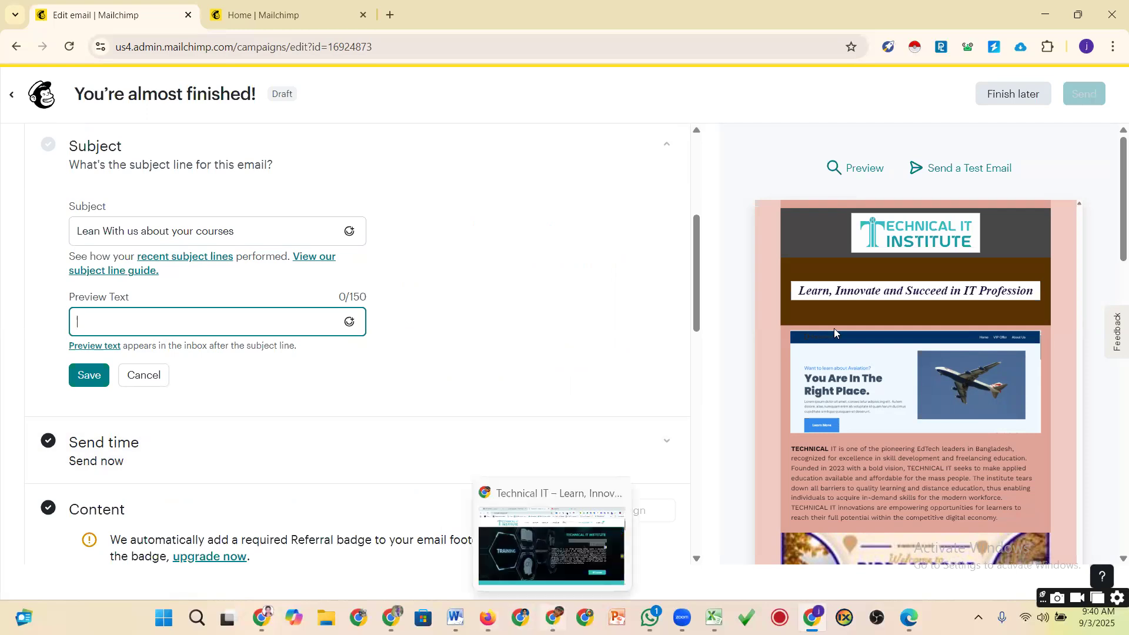
{"action": "key", "text": "ctrl+c"}
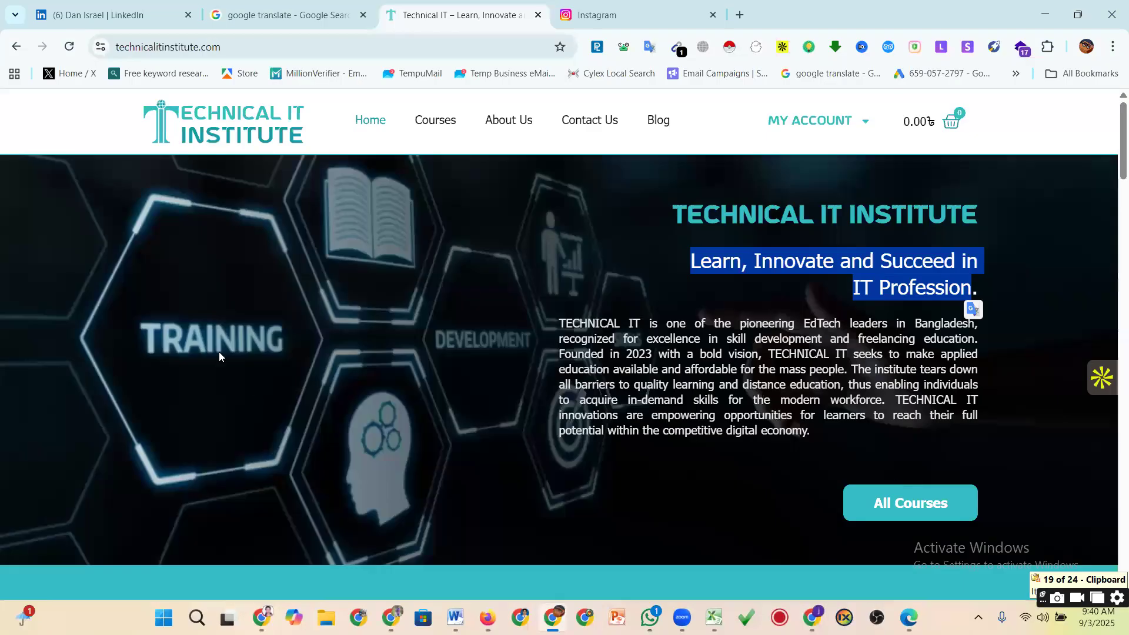
{"action": "key", "text": "alt+Tab"}
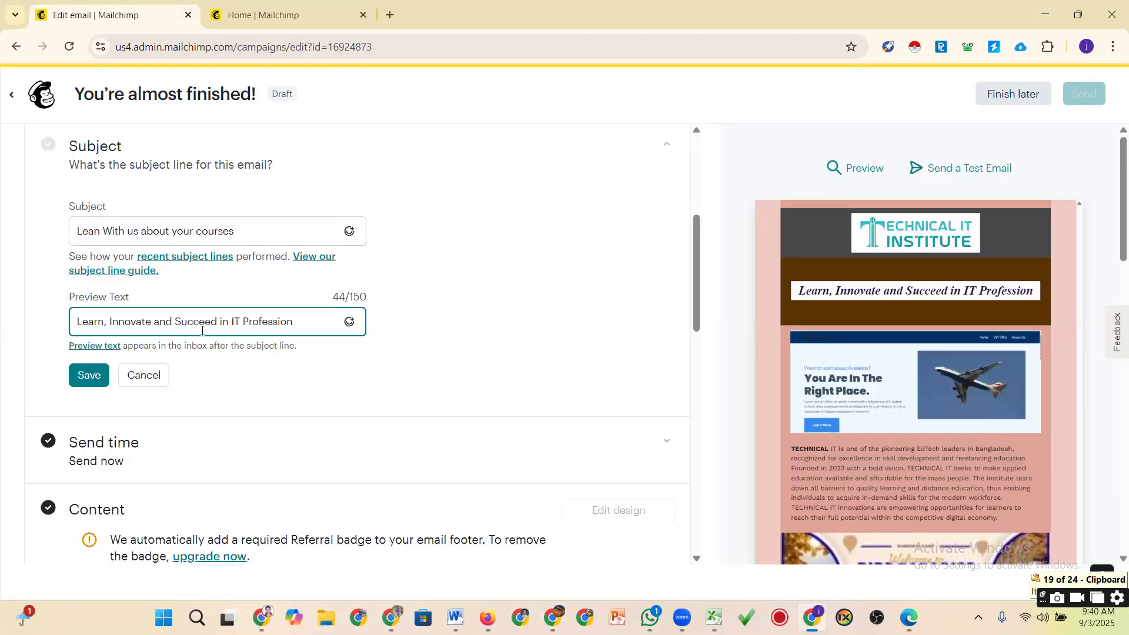
Save the subject line and preview text of the campaign email
{"action": "left_click", "coordinate": [93, 376]}
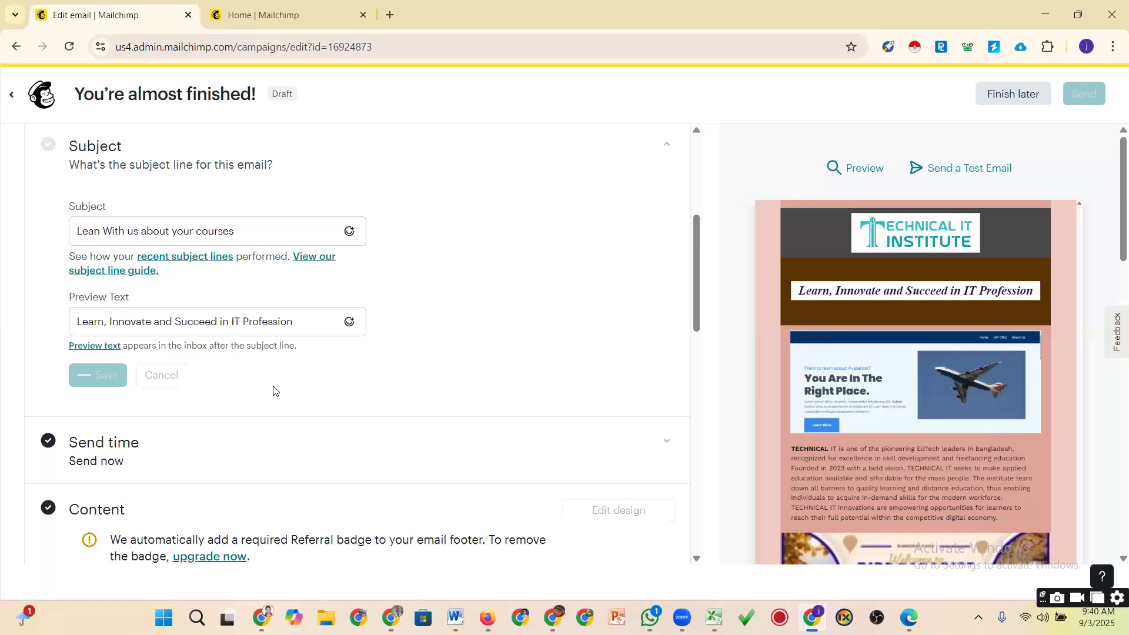
{"action": "scroll", "coordinate": [247, 340], "scroll_direction": "down", "scroll_amount": 4}
{"action": "scroll", "coordinate": [156, 315], "scroll_direction": "up", "scroll_amount": 4}
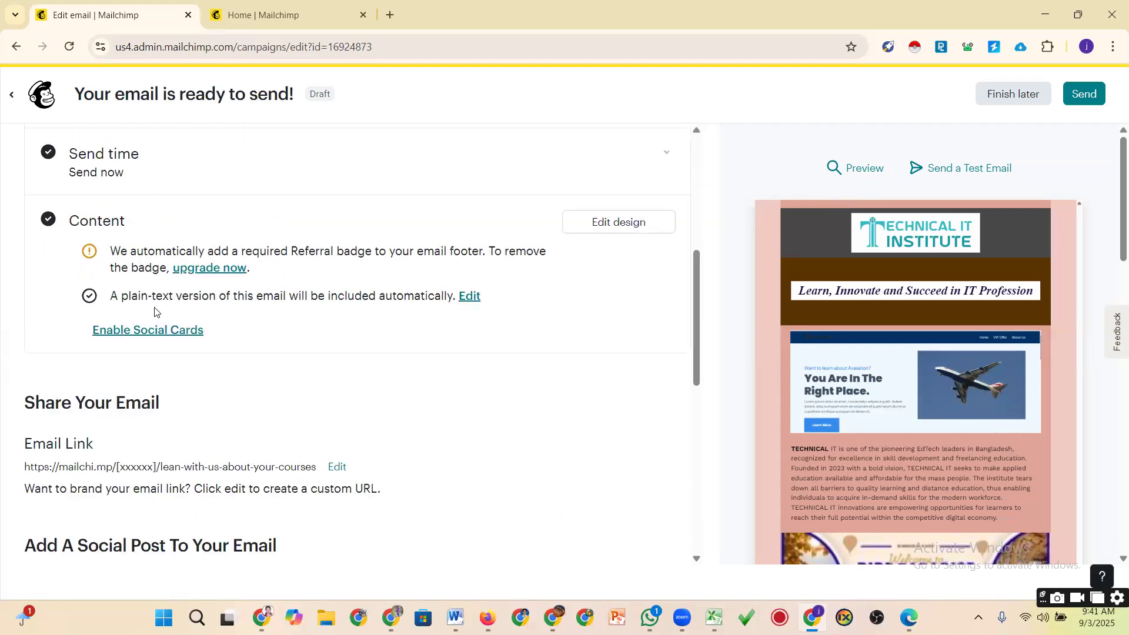
Review the campaign's recipient, sender, subject, content and tracking sections along with the design preview
{"action": "scroll", "coordinate": [155, 312], "scroll_direction": "up", "scroll_amount": 5}
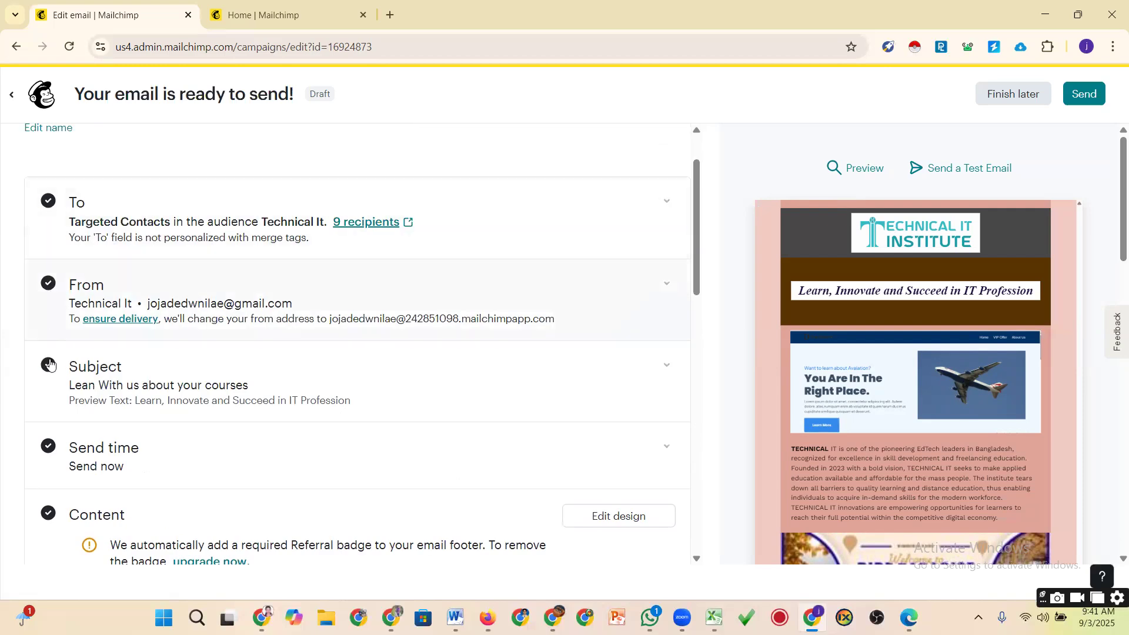
{"action": "scroll", "coordinate": [65, 388], "scroll_direction": "down", "scroll_amount": 7}
{"action": "scroll", "coordinate": [132, 390], "scroll_direction": "down", "scroll_amount": 4}
{"action": "scroll", "coordinate": [239, 362], "scroll_direction": "down", "scroll_amount": 3}
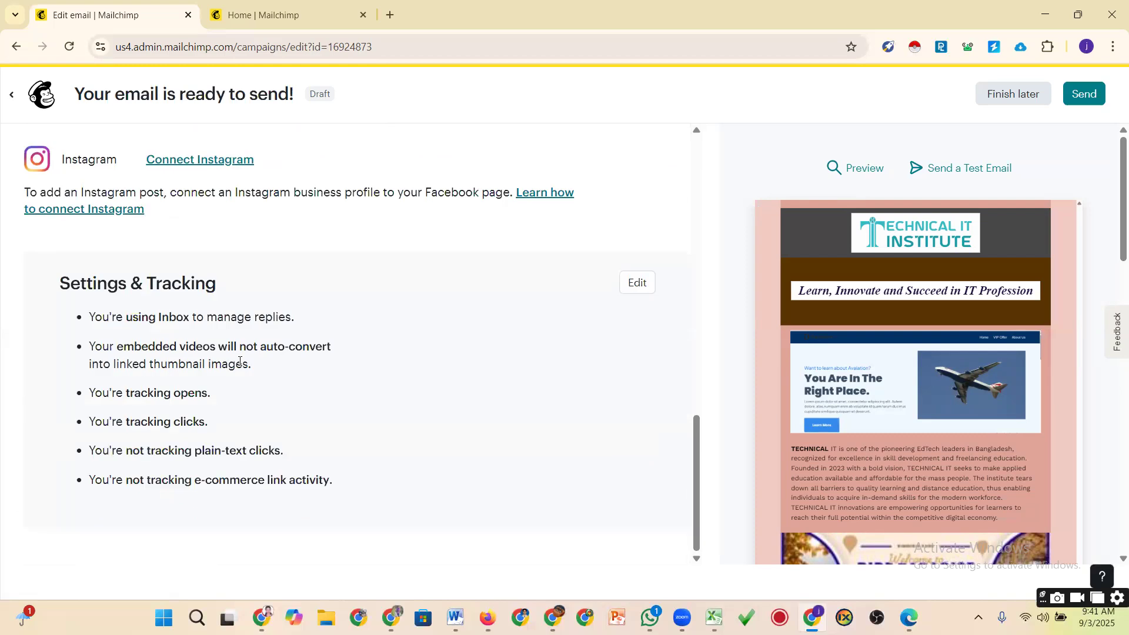
{"action": "scroll", "coordinate": [521, 411], "scroll_direction": "up", "scroll_amount": 15}
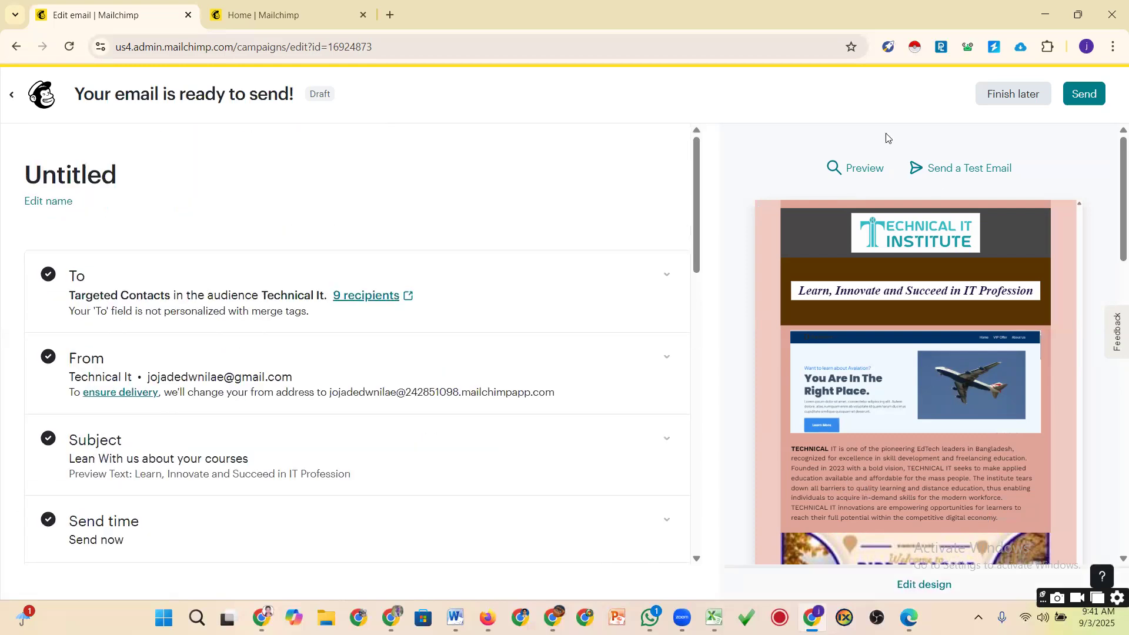
{"action": "scroll", "coordinate": [964, 265], "scroll_direction": "down", "scroll_amount": 2}
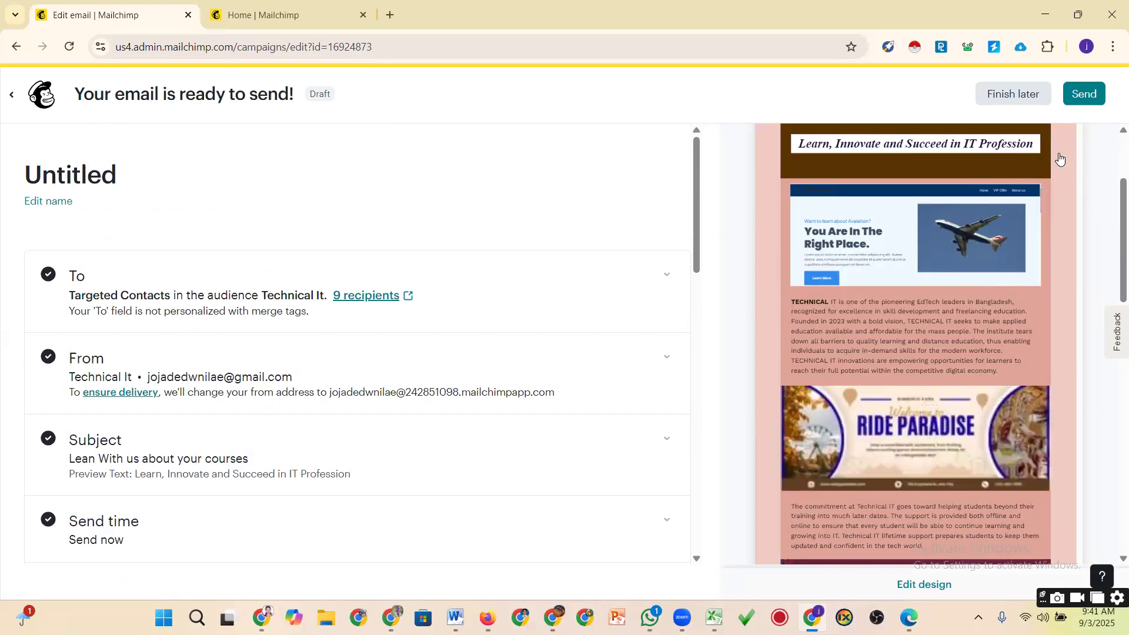
{"action": "mouse_move", "coordinate": [903, 446]}
{"action": "scroll", "coordinate": [903, 446], "scroll_direction": "up", "scroll_amount": 3}
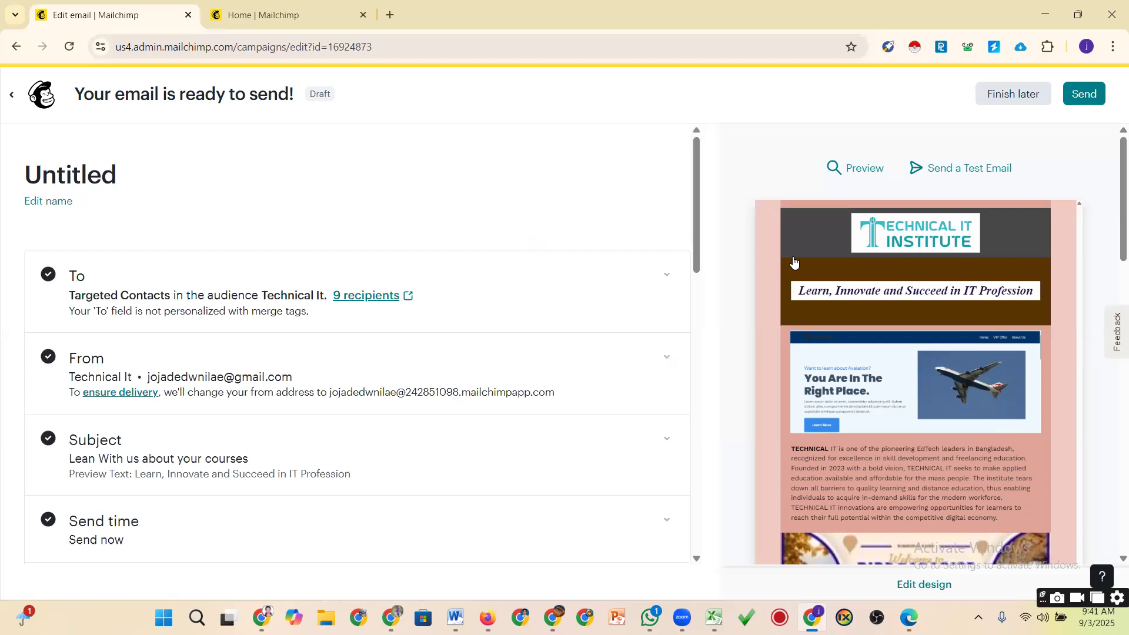
Start a test email for the campaign and copy the Google account's e-mail address from the Chrome window holding the Mca list sheet
{"action": "left_click", "coordinate": [966, 175]}
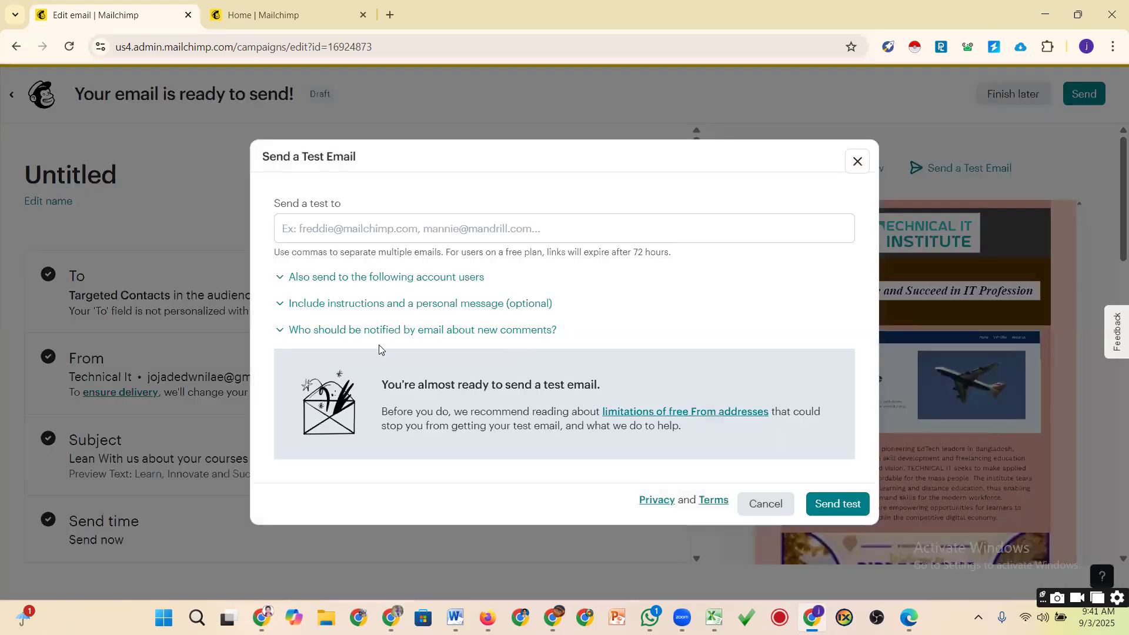
{"action": "left_click", "coordinate": [353, 230]}
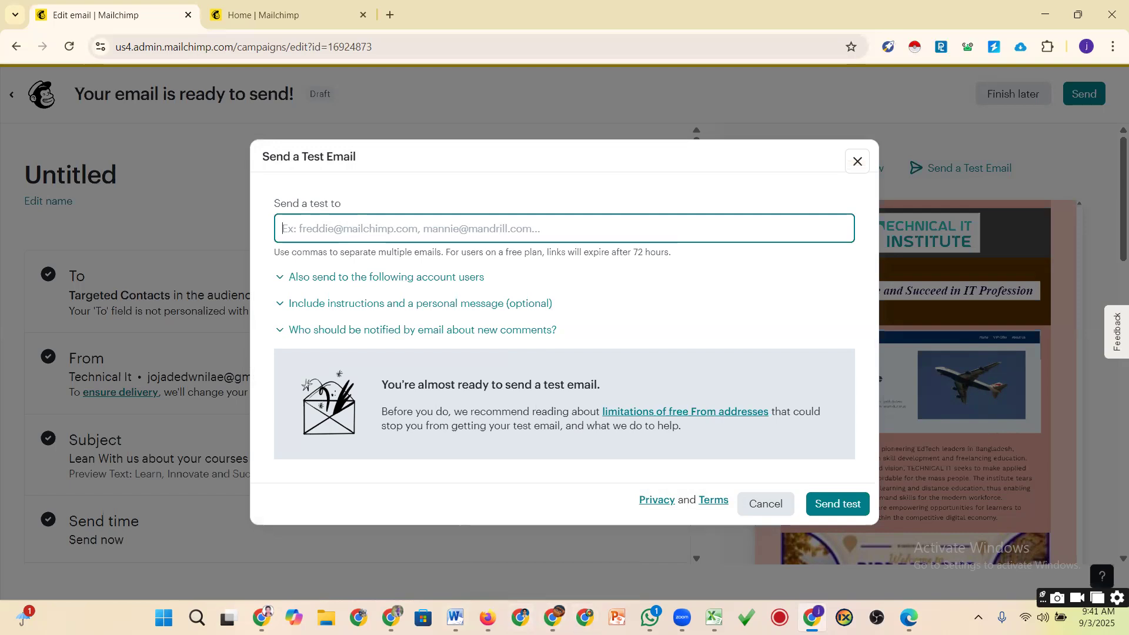
{"action": "mouse_move", "coordinate": [391, 617]}
{"action": "left_click", "coordinate": [428, 532]}
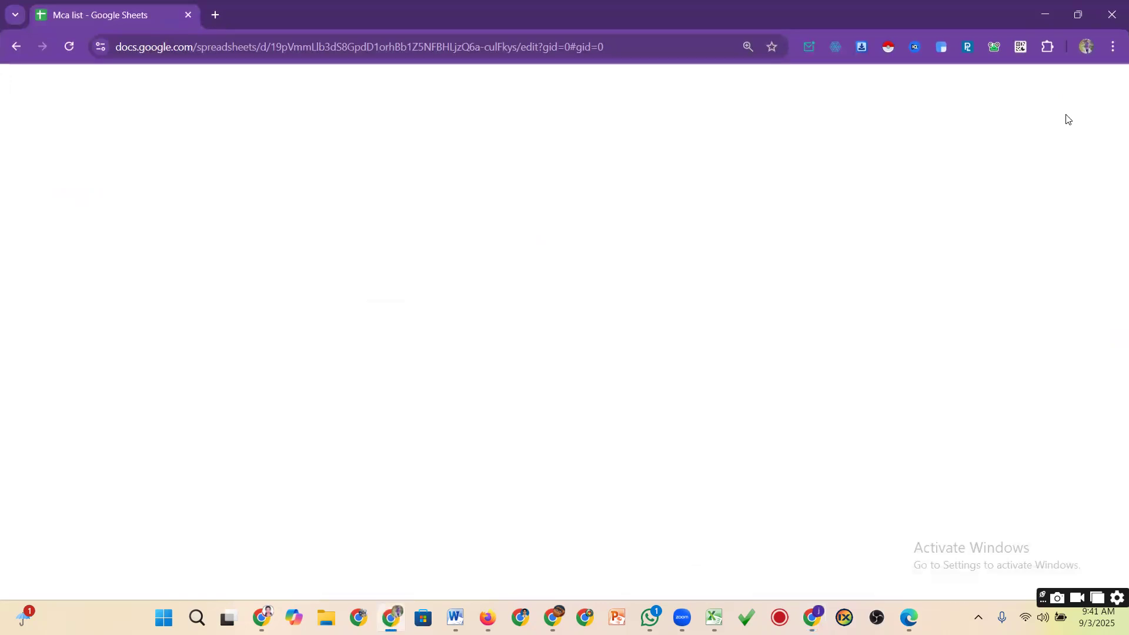
{"action": "key", "text": "ctrl+t"}
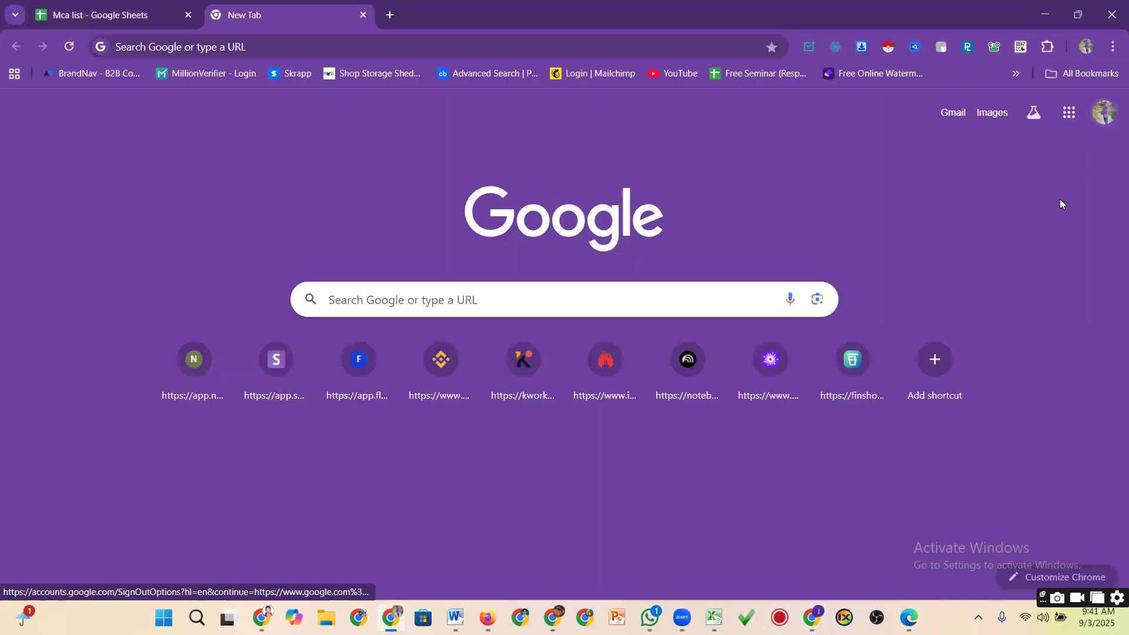
{"action": "left_click_drag", "start_coordinate": [1039, 158], "coordinate": [889, 170]}
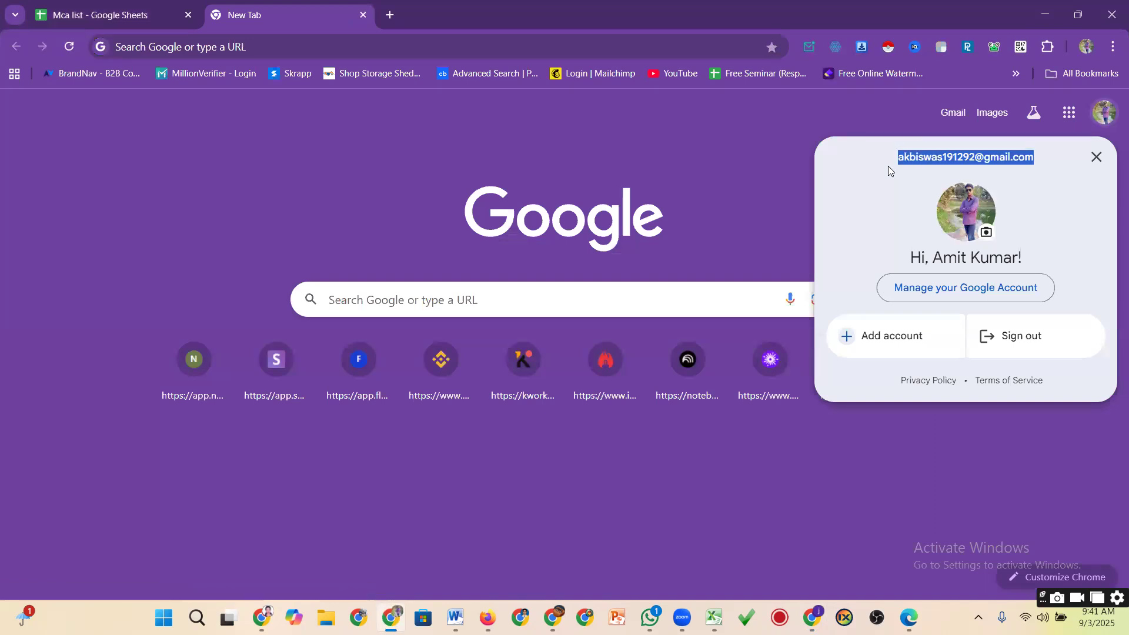
{"action": "key", "text": "ctrl+c"}
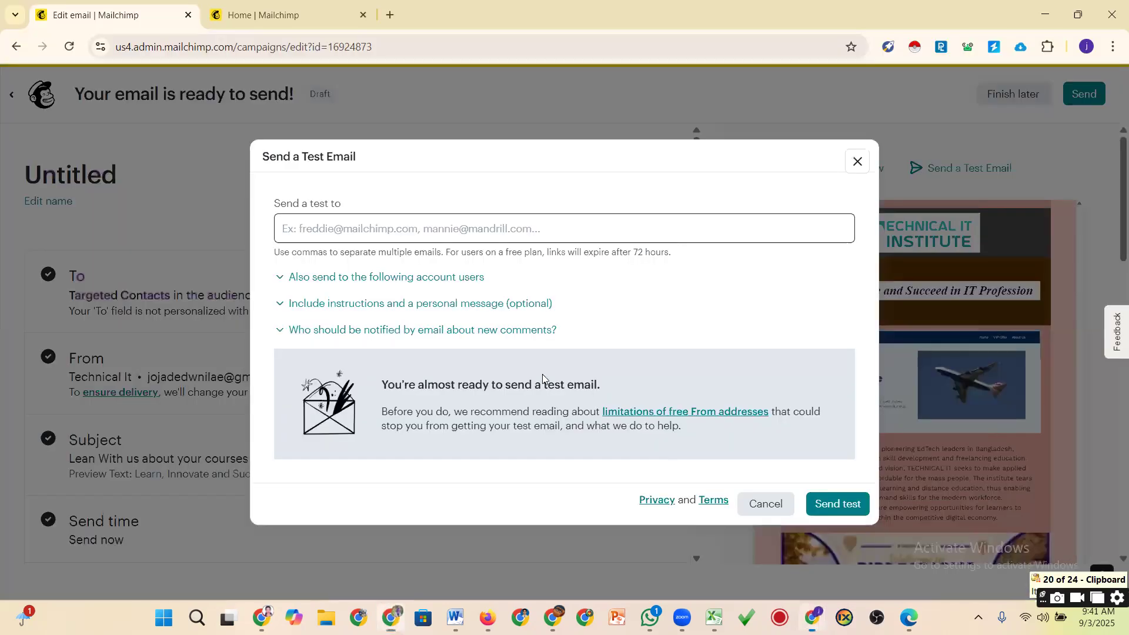
Return to Mailchimp, send the test email to the copied address, and dismiss the confirmation
{"action": "left_click", "coordinate": [813, 615]}
{"action": "left_click", "coordinate": [412, 234]}
{"action": "key", "text": "ctrl+v"}
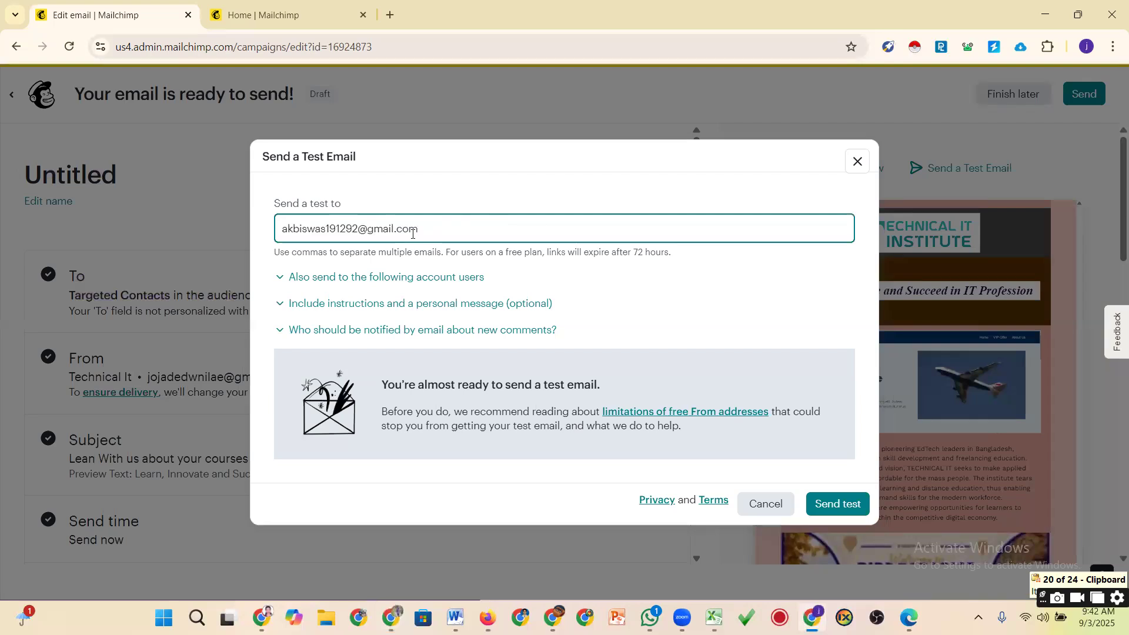
{"action": "left_click", "coordinate": [845, 504]}
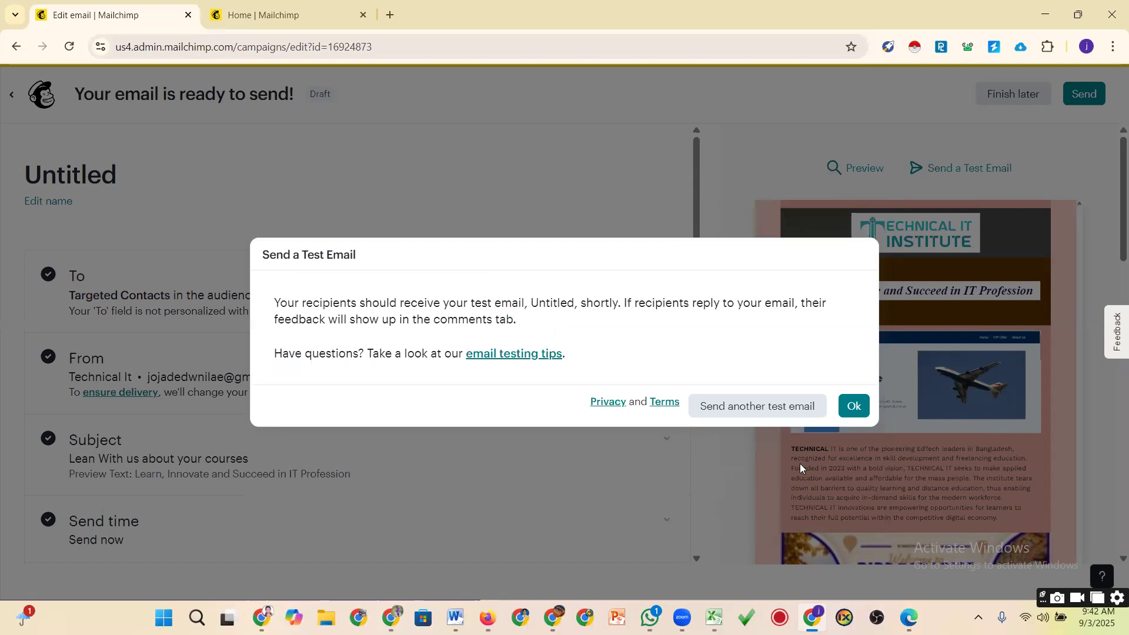
{"action": "left_click", "coordinate": [851, 407]}
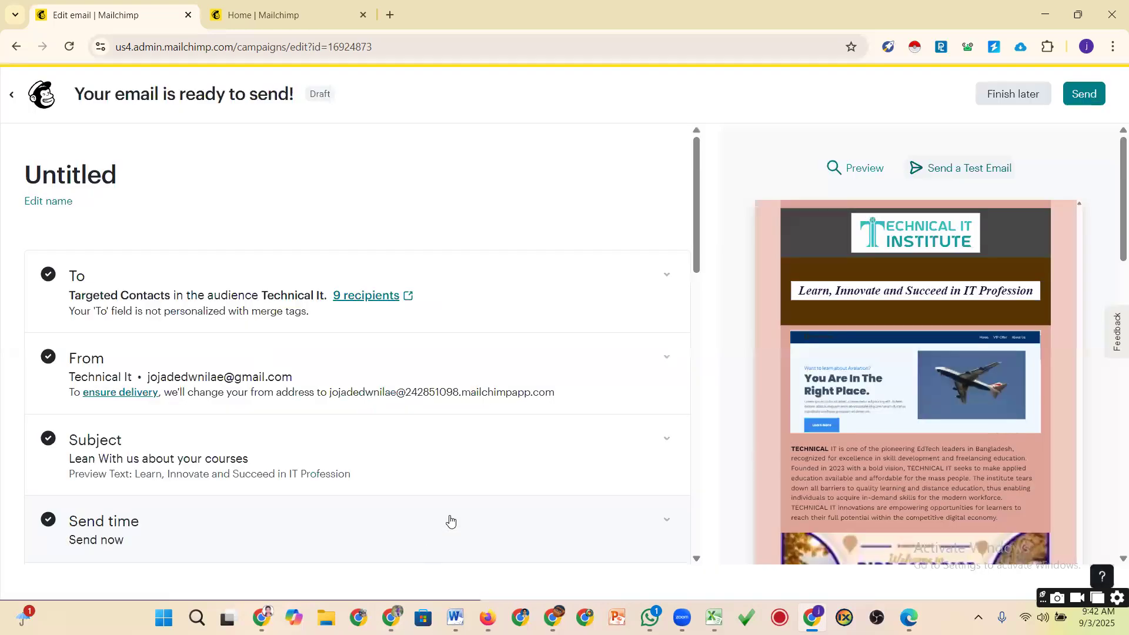
Switch to the test recipient's Gmail and check the inbox and spam folder for the test email
{"action": "left_click", "coordinate": [392, 618]}
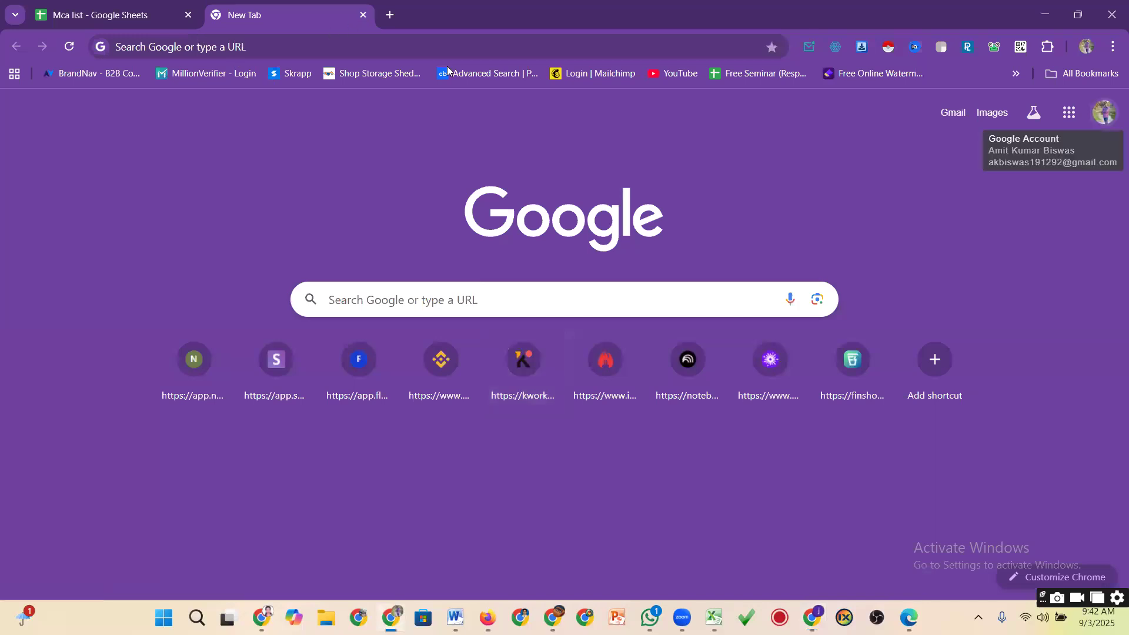
{"action": "left_click", "coordinate": [948, 112]}
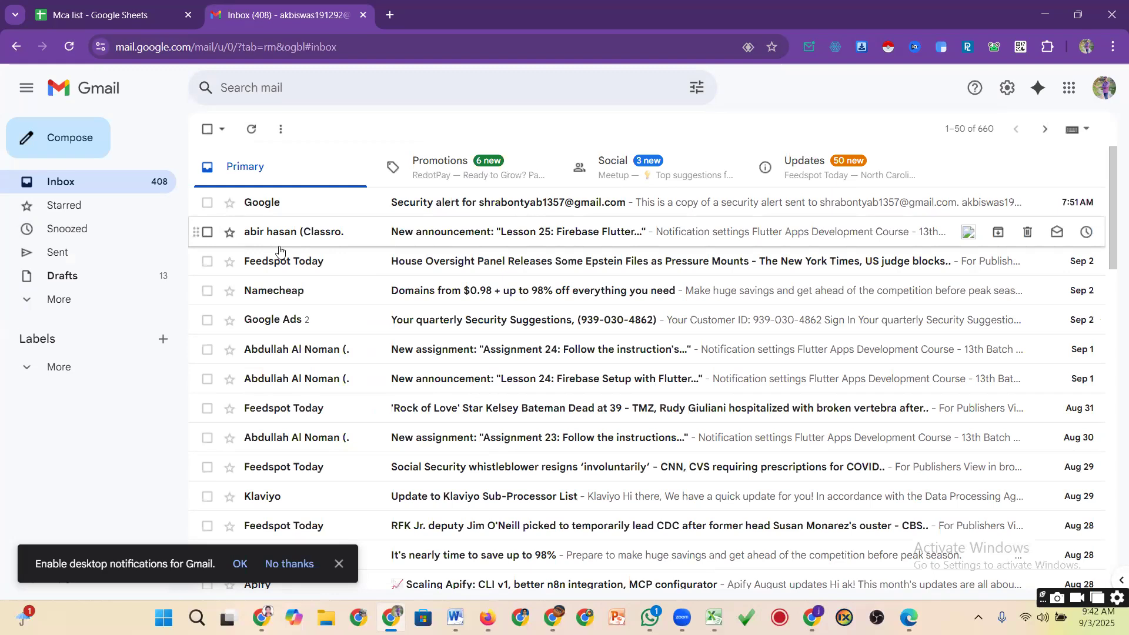
{"action": "left_click", "coordinate": [69, 47]}
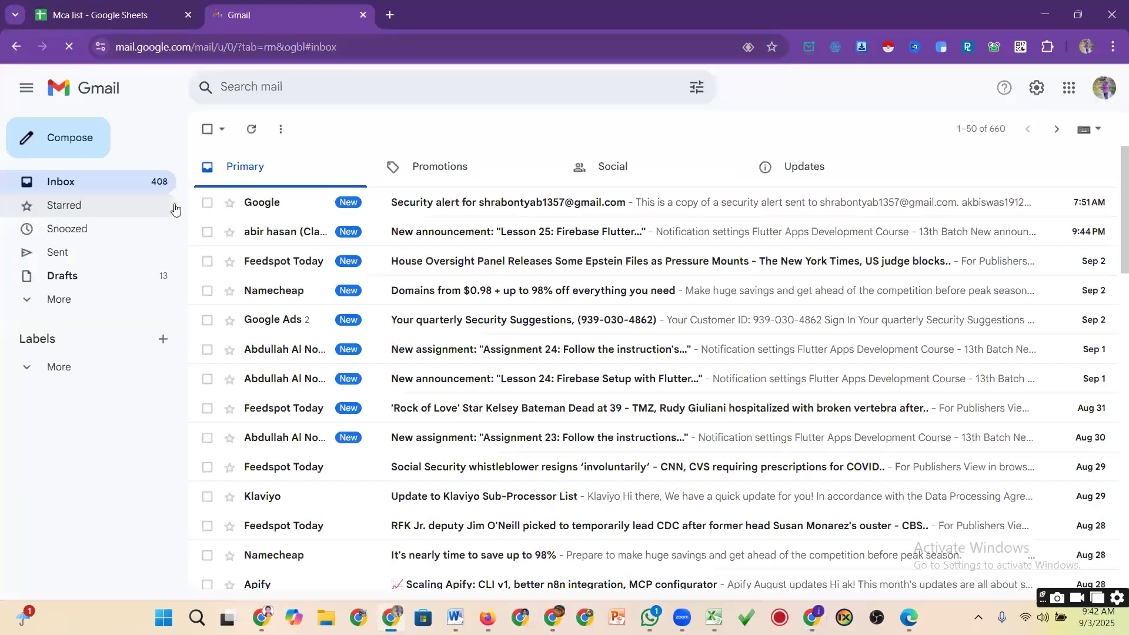
{"action": "left_click", "coordinate": [59, 300]}
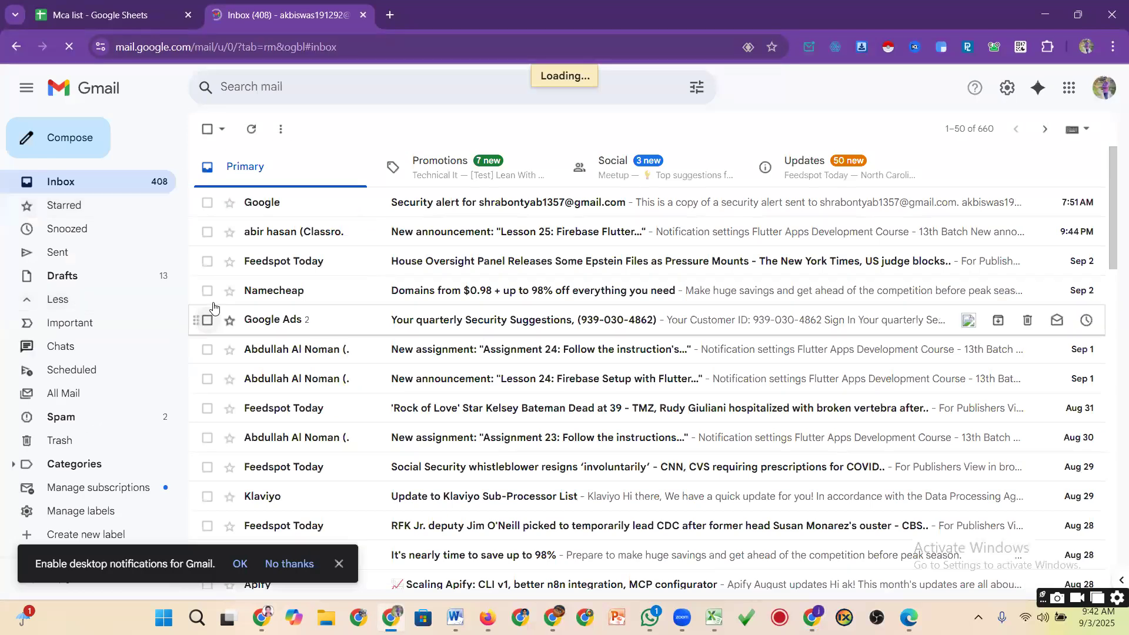
{"action": "left_click", "coordinate": [89, 416]}
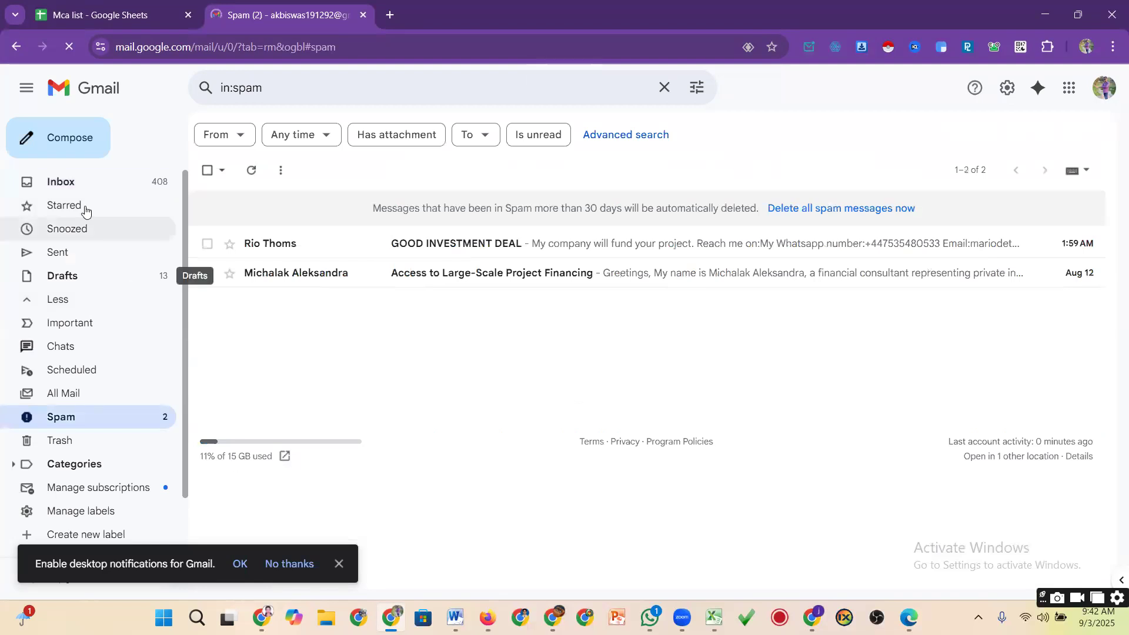
{"action": "left_click", "coordinate": [82, 182]}
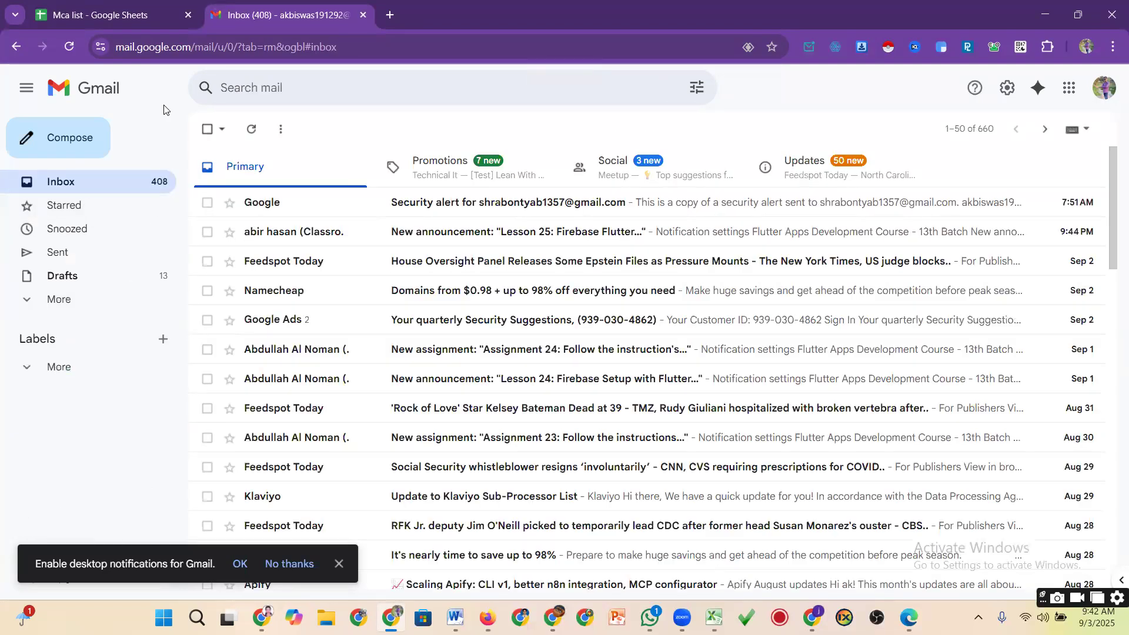
Reload the Gmail inbox and check again for the test email
{"action": "left_click", "coordinate": [70, 47]}
{"action": "left_click", "coordinate": [68, 36]}
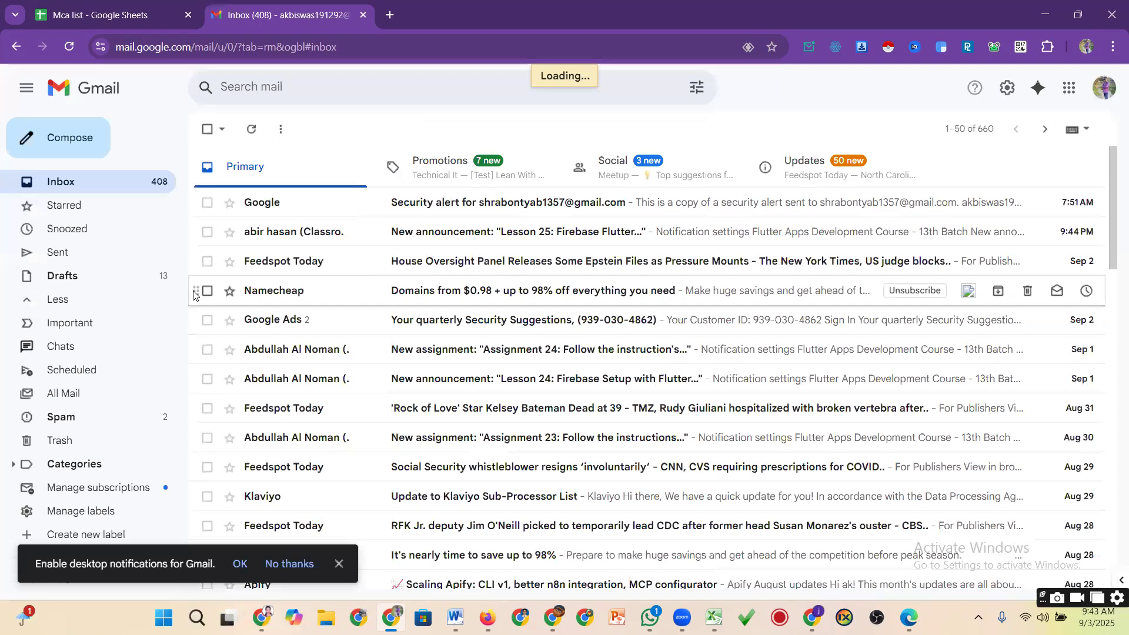
{"action": "left_click", "coordinate": [57, 184]}
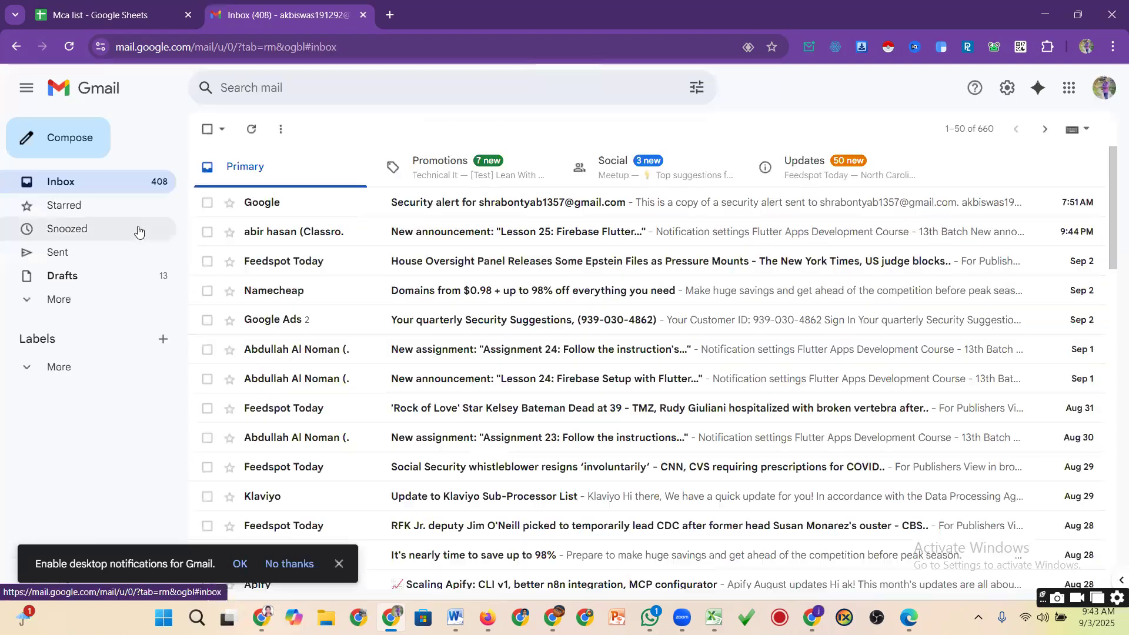
{"action": "left_click", "coordinate": [72, 47]}
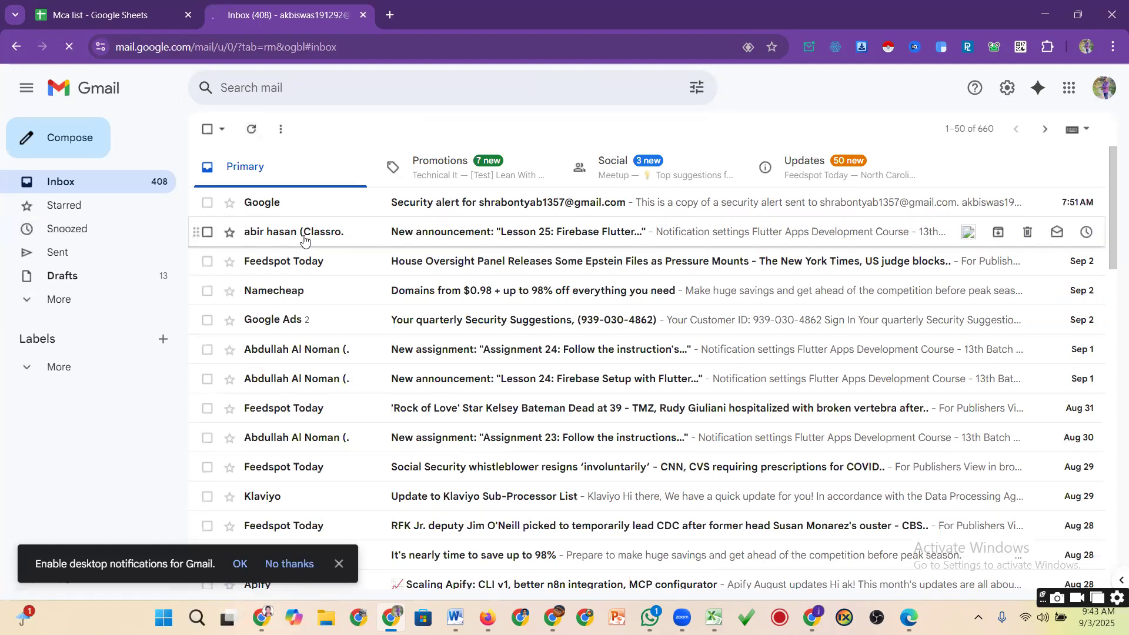
Start another Mailchimp test email and copy the e-mail address of a second Google account from its Chrome window
{"action": "mouse_move", "coordinate": [553, 618]}
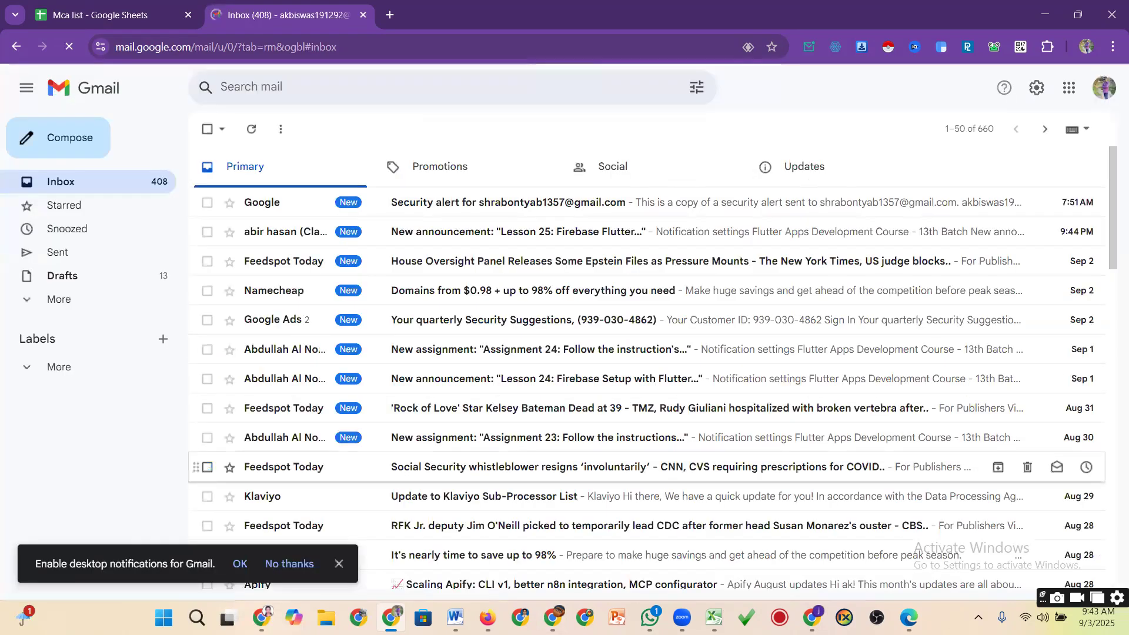
{"action": "left_click", "coordinate": [810, 616]}
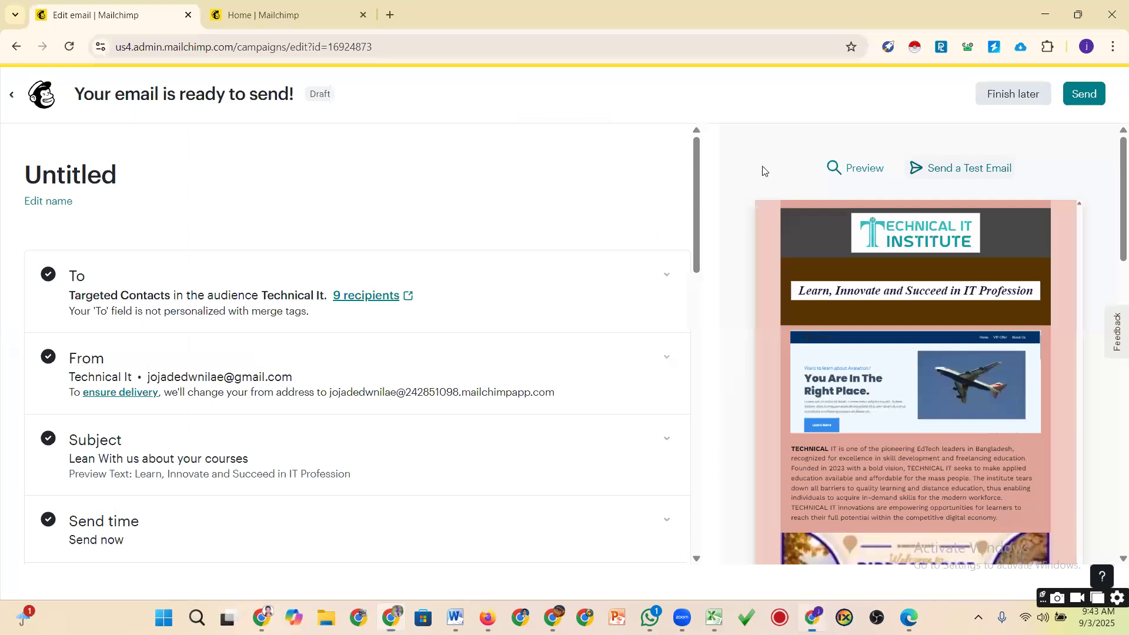
{"action": "left_click", "coordinate": [947, 170]}
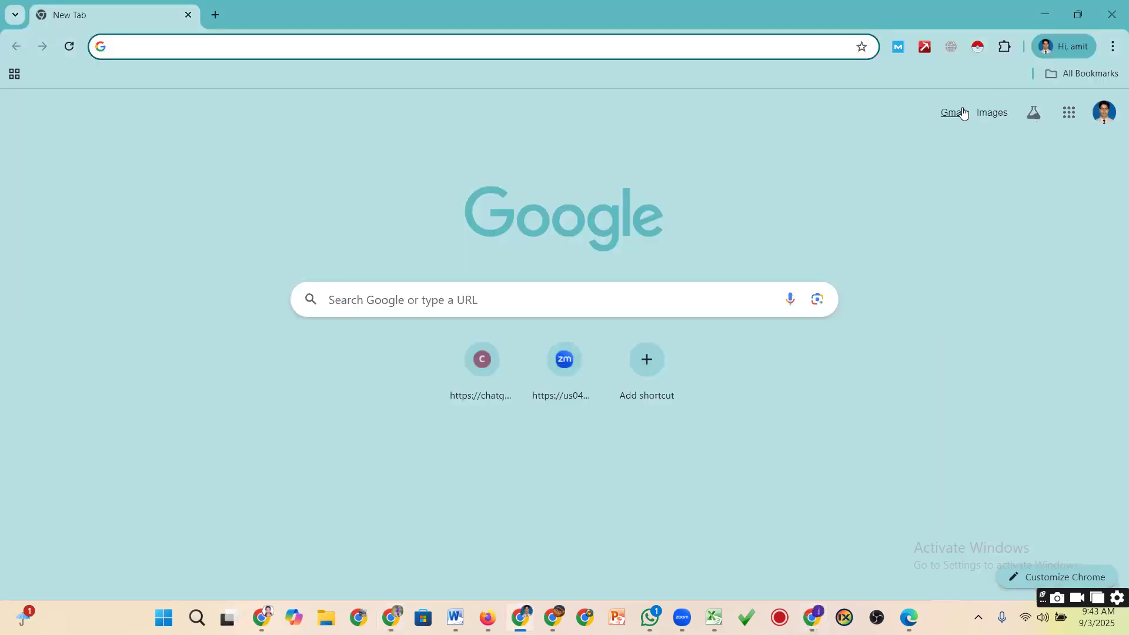
{"action": "left_click", "coordinate": [1106, 125]}
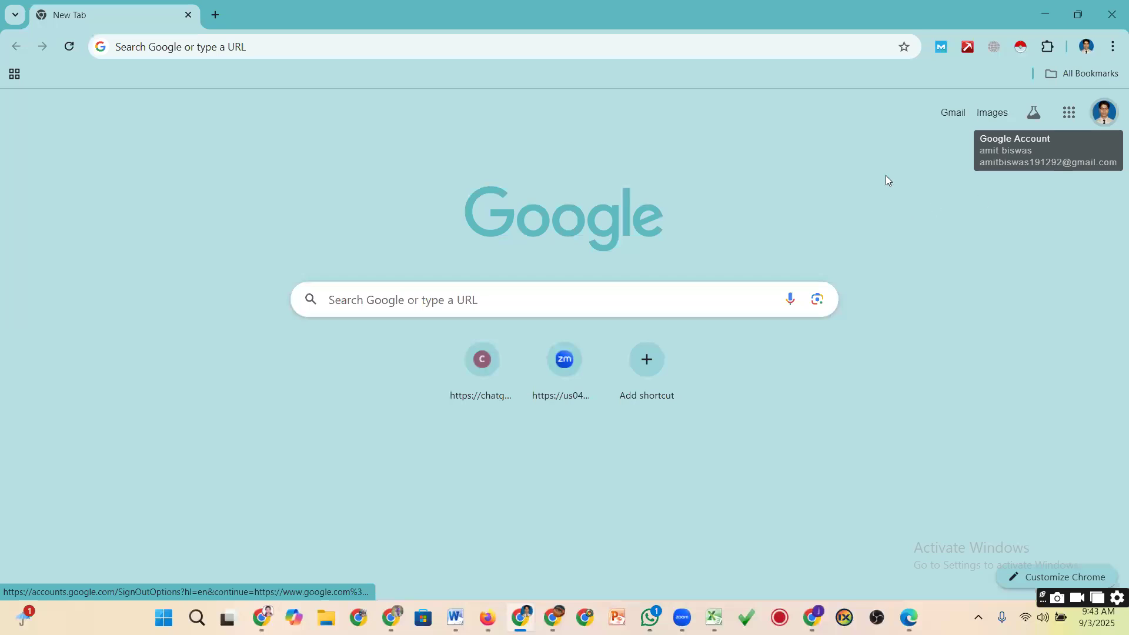
{"action": "left_click_drag", "start_coordinate": [889, 157], "coordinate": [1039, 161]}
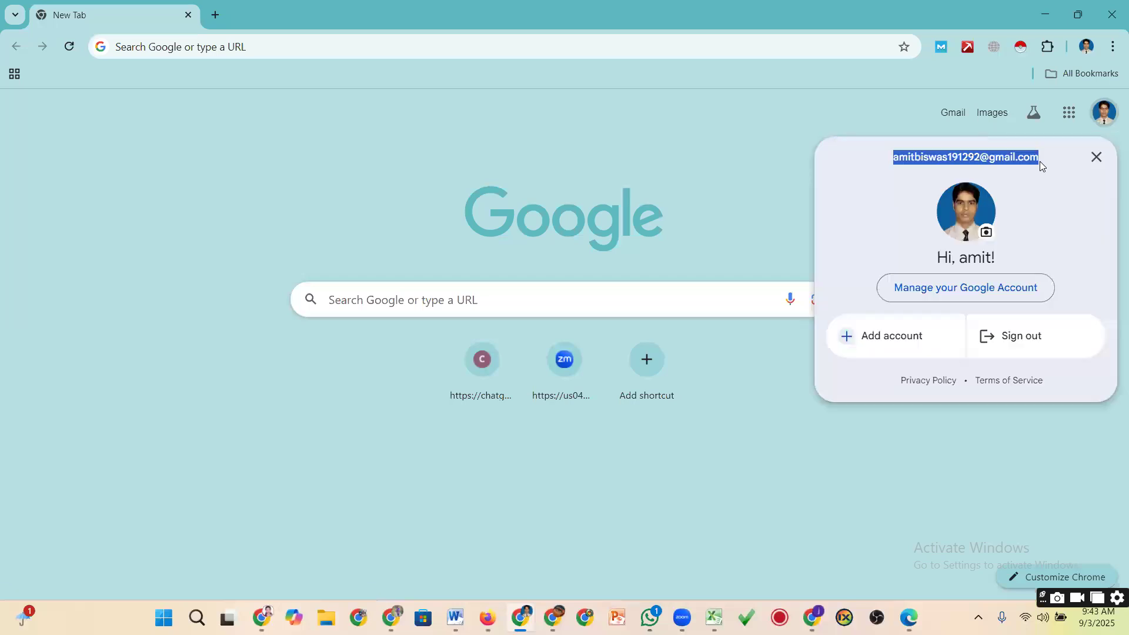
{"action": "key", "text": "ctrl+c"}
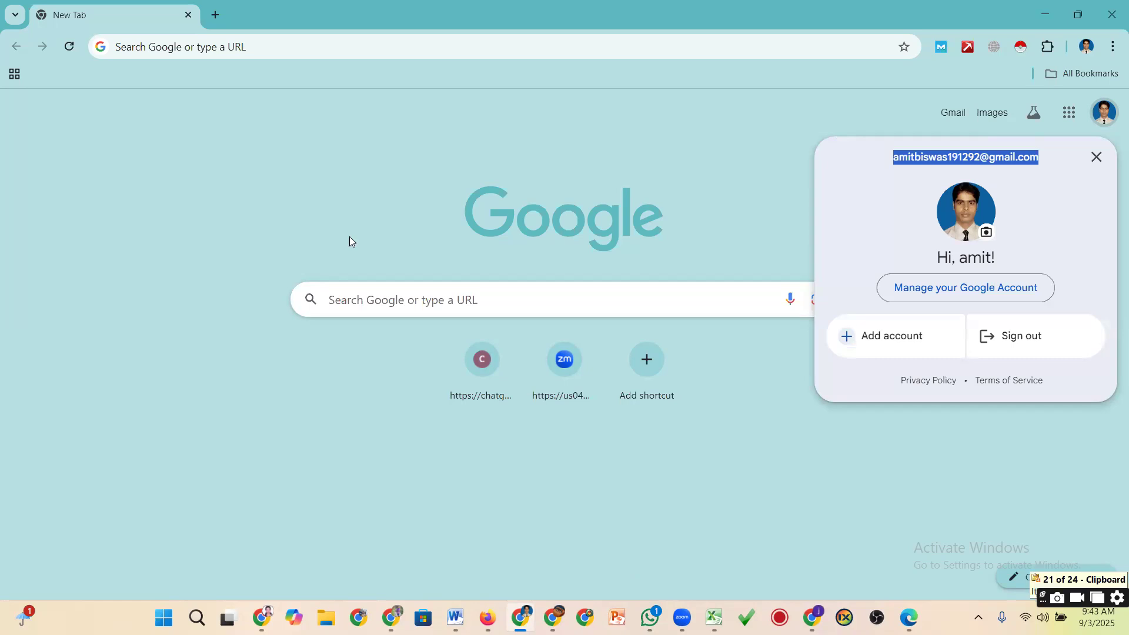
Send the campaign's test email to the second account's address and dismiss the confirmation
{"action": "key", "text": "alt+Tab"}
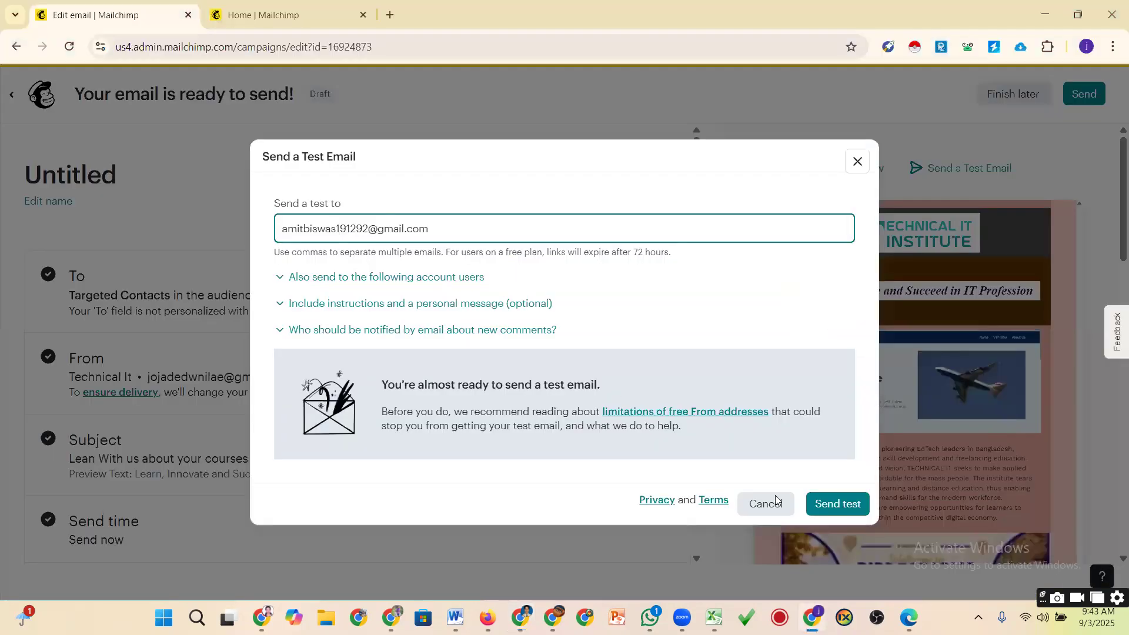
{"action": "left_click", "coordinate": [821, 506]}
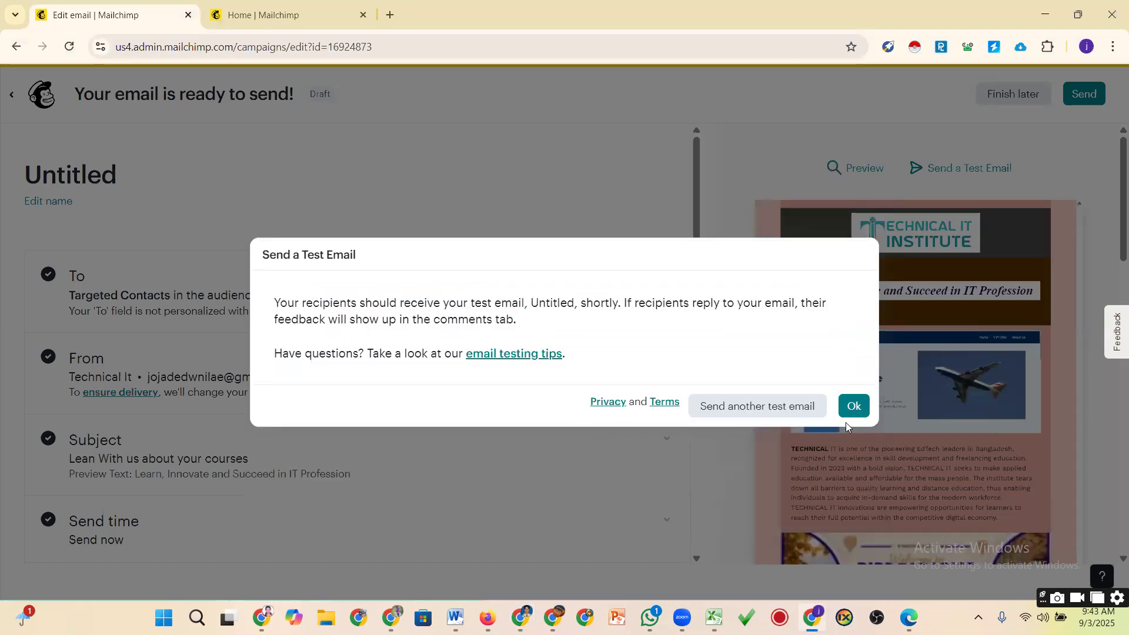
{"action": "left_click", "coordinate": [852, 406]}
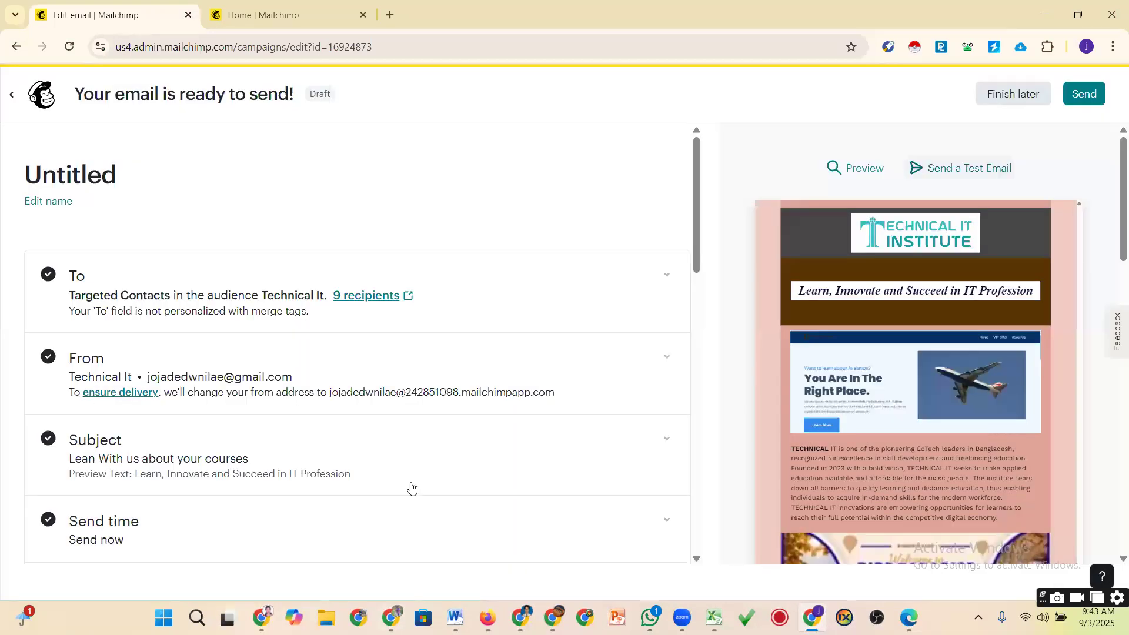
Switch to the second account's Gmail and read through the test email "Lean With us about your courses"
{"action": "key", "text": "alt+Tab"}
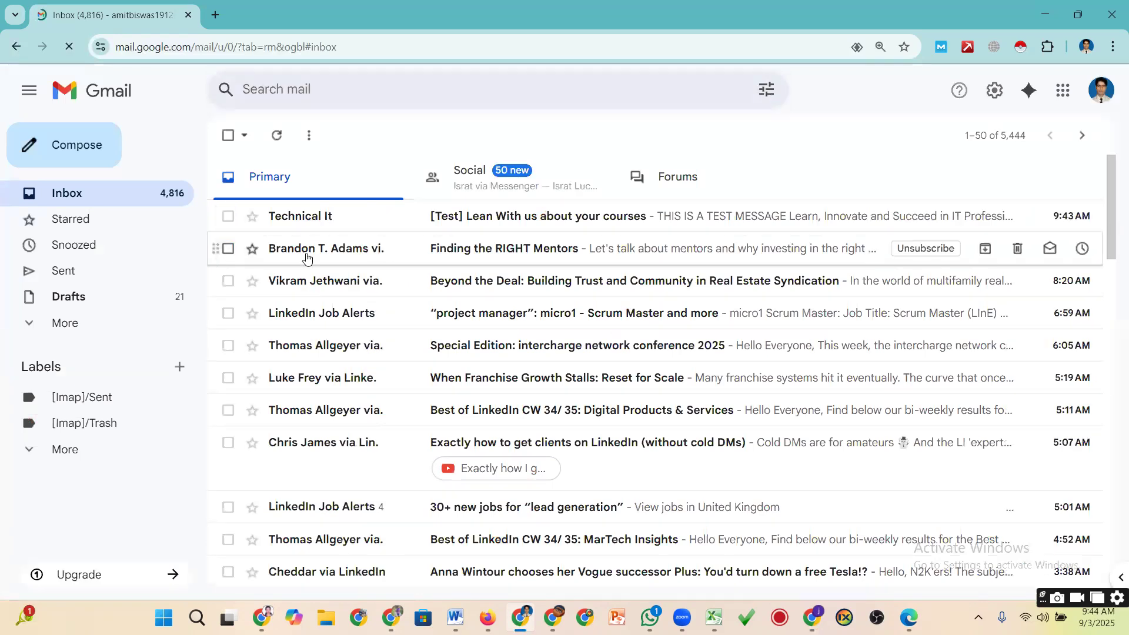
{"action": "left_click", "coordinate": [302, 219]}
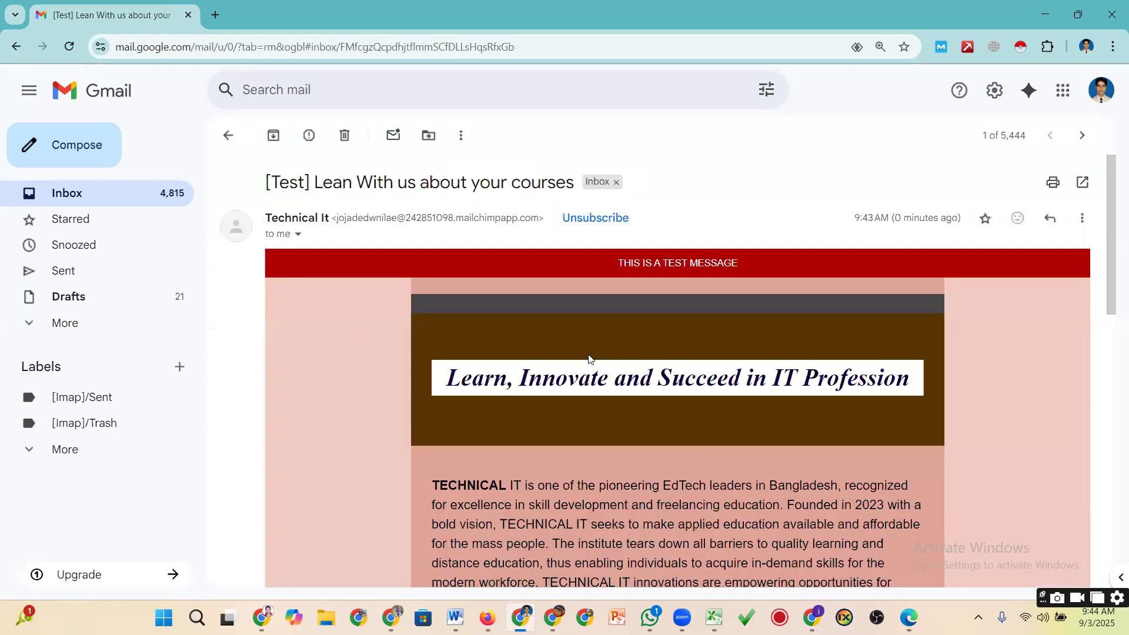
{"action": "scroll", "coordinate": [604, 317], "scroll_direction": "down", "scroll_amount": 5}
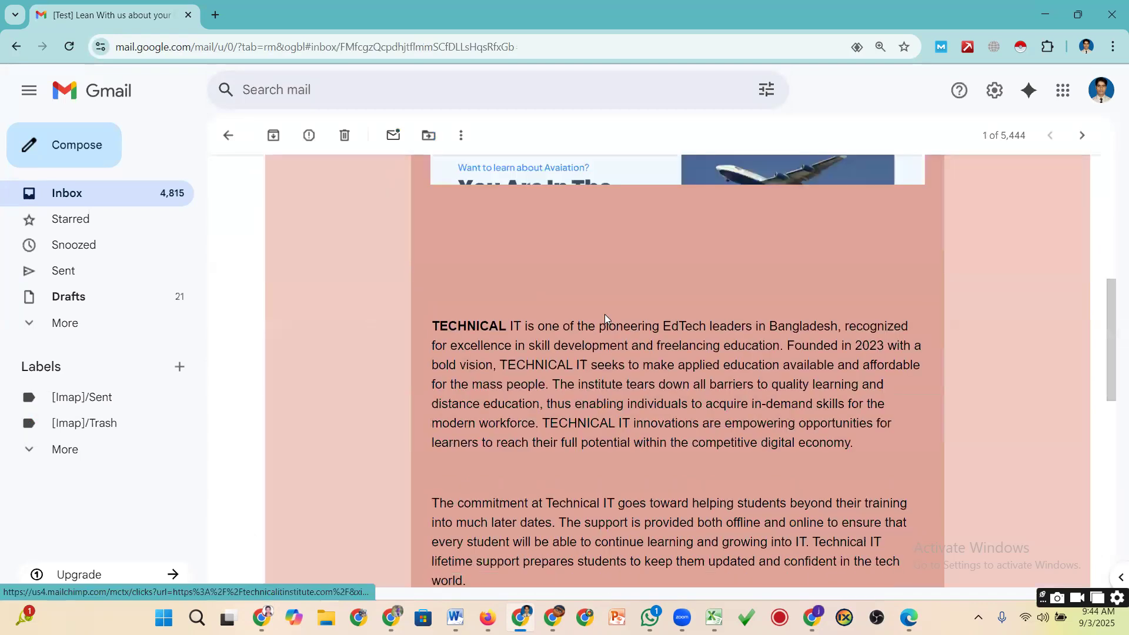
{"action": "scroll", "coordinate": [604, 314], "scroll_direction": "down", "scroll_amount": 10}
{"action": "scroll", "coordinate": [604, 314], "scroll_direction": "up", "scroll_amount": 6}
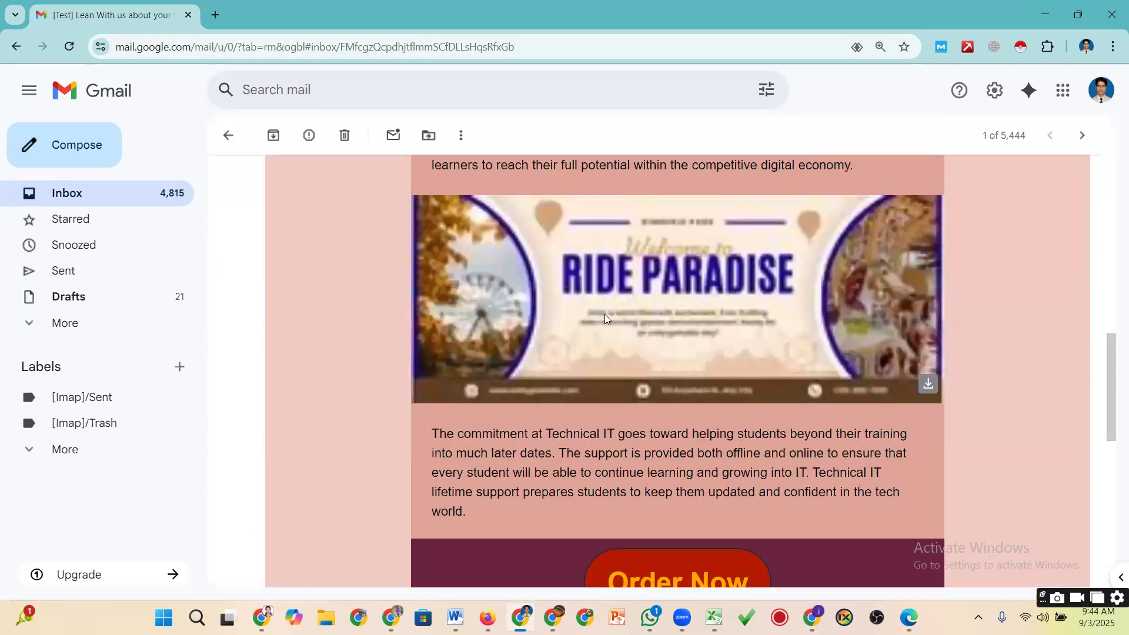
{"action": "scroll", "coordinate": [605, 317], "scroll_direction": "up", "scroll_amount": 10}
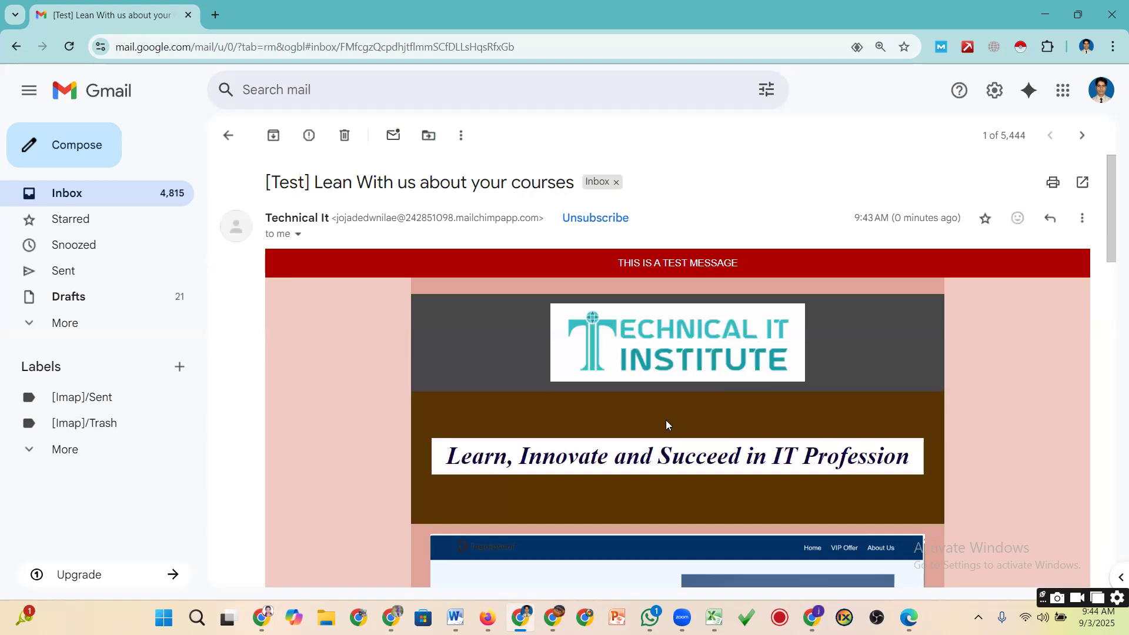
Examine the test email's layout again, from the logo header through the images and Order Now button to the footer
{"action": "scroll", "coordinate": [671, 312], "scroll_direction": "down", "scroll_amount": 1}
{"action": "scroll", "coordinate": [666, 438], "scroll_direction": "down", "scroll_amount": 5}
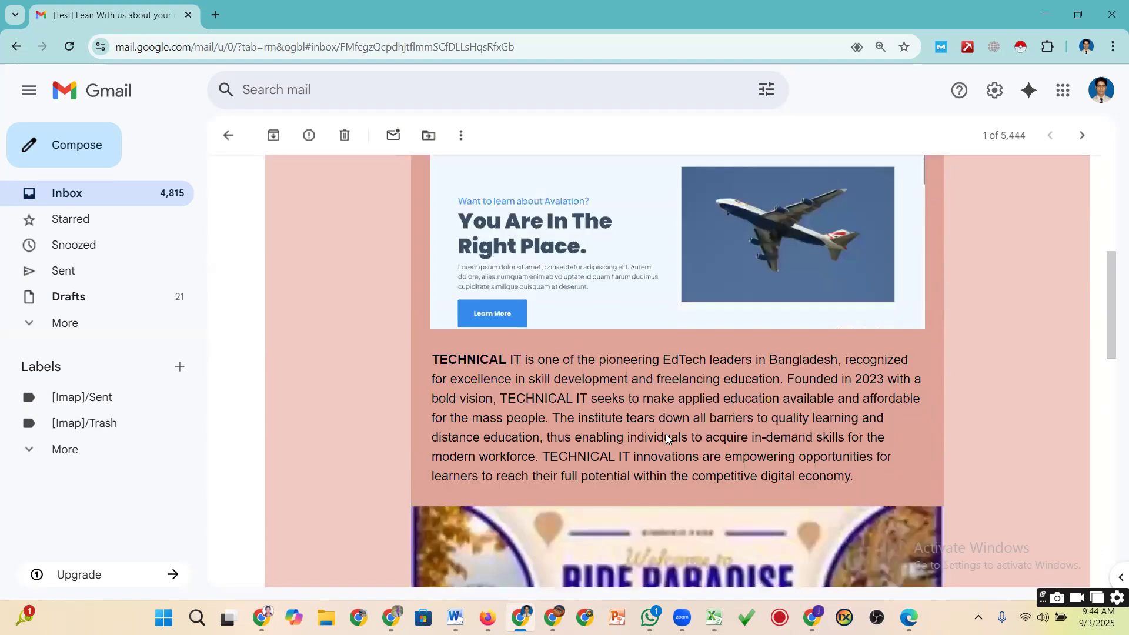
{"action": "scroll", "coordinate": [666, 436], "scroll_direction": "down", "scroll_amount": 5}
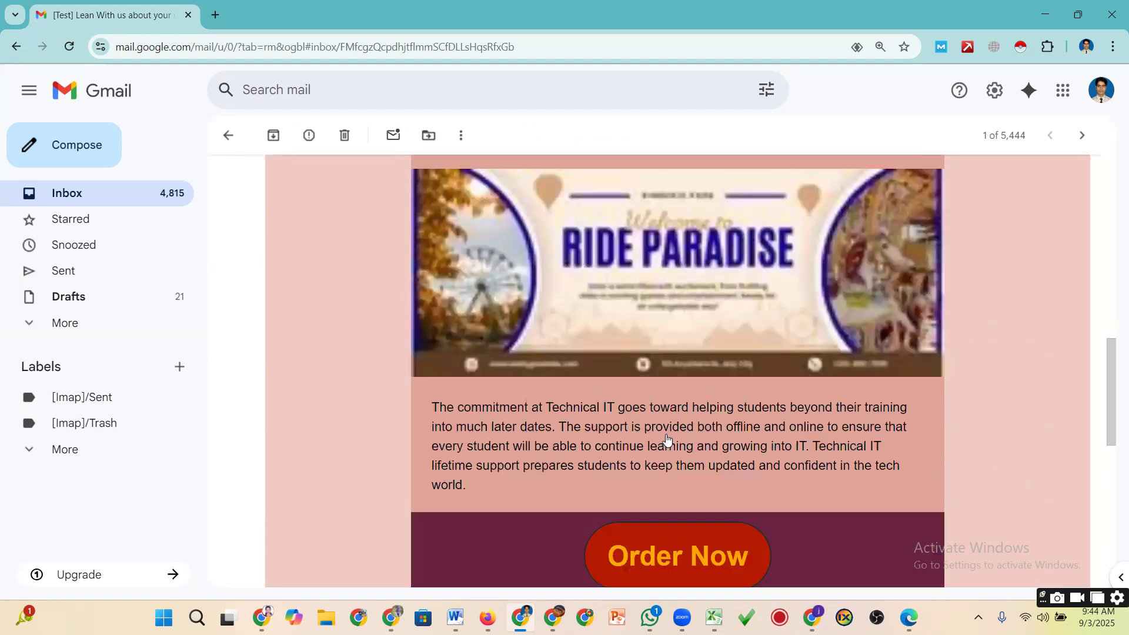
{"action": "scroll", "coordinate": [666, 438], "scroll_direction": "down", "scroll_amount": 7}
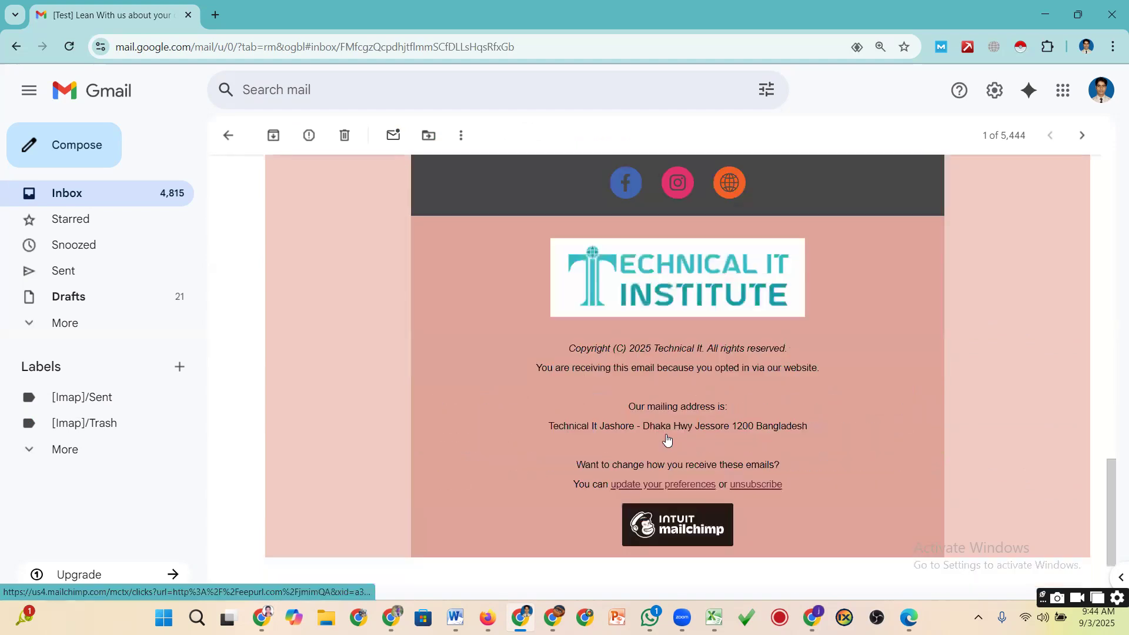
{"action": "scroll", "coordinate": [666, 438], "scroll_direction": "up", "scroll_amount": 5}
{"action": "scroll", "coordinate": [668, 433], "scroll_direction": "up", "scroll_amount": 10}
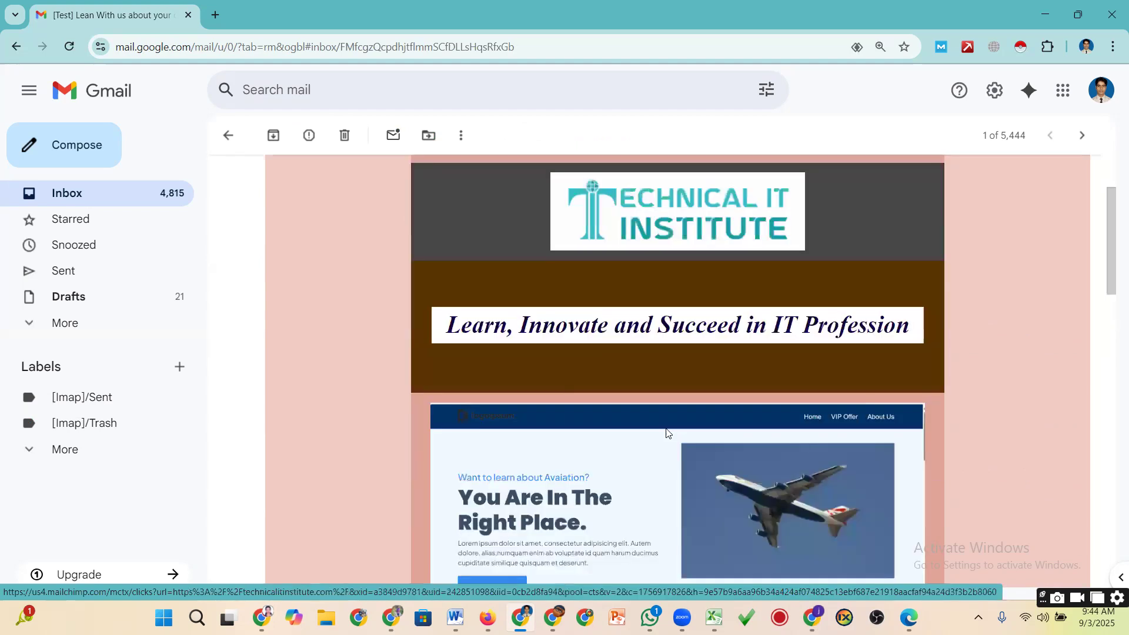
{"action": "scroll", "coordinate": [591, 405], "scroll_direction": "up", "scroll_amount": 2}
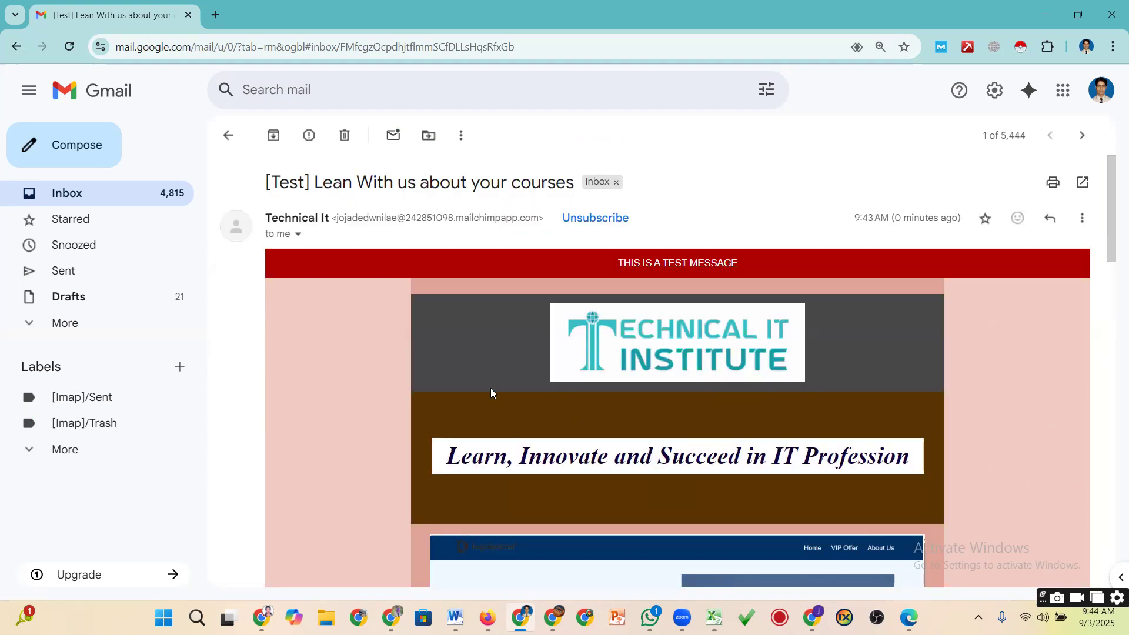
{"action": "scroll", "coordinate": [620, 438], "scroll_direction": "down", "scroll_amount": 3}
{"action": "scroll", "coordinate": [620, 438], "scroll_direction": "down", "scroll_amount": 5}
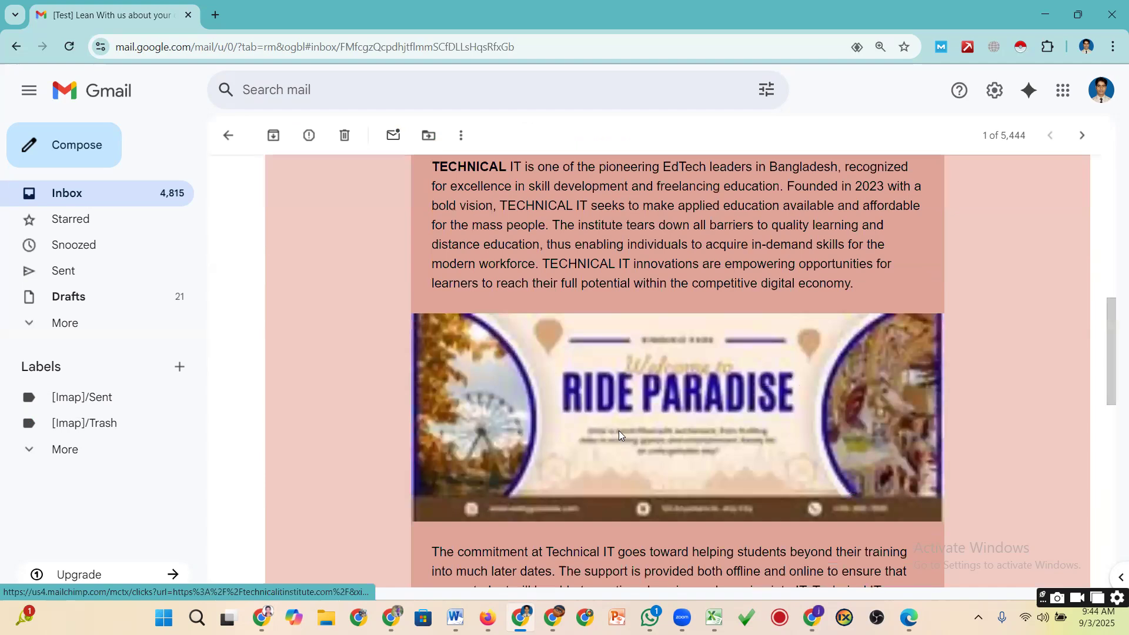
{"action": "scroll", "coordinate": [618, 434], "scroll_direction": "down", "scroll_amount": 10}
{"action": "scroll", "coordinate": [619, 434], "scroll_direction": "up", "scroll_amount": 8}
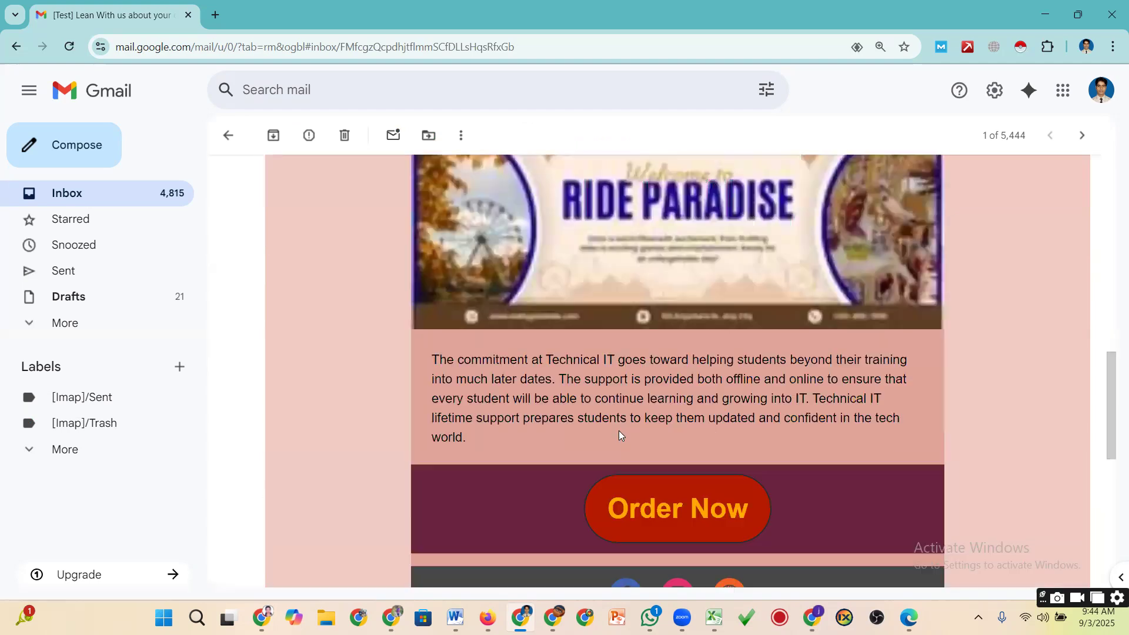
{"action": "scroll", "coordinate": [615, 484], "scroll_direction": "up", "scroll_amount": 8}
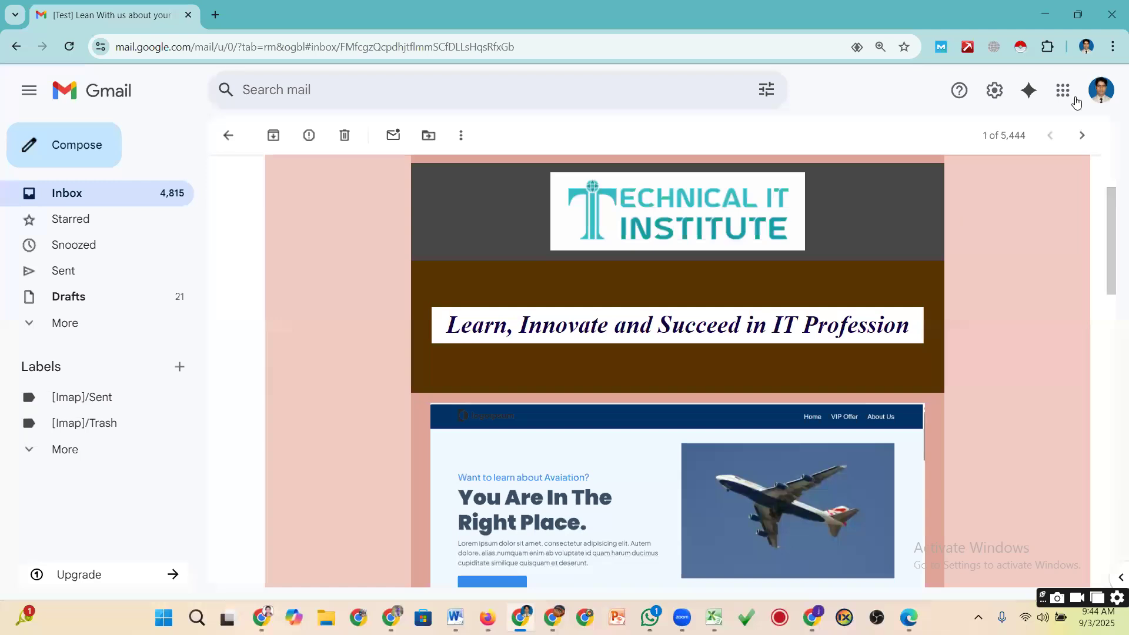
Switch back to Mailchimp and send the campaign to the Technical It subscribers immediately
{"action": "key", "text": "alt+Tab"}
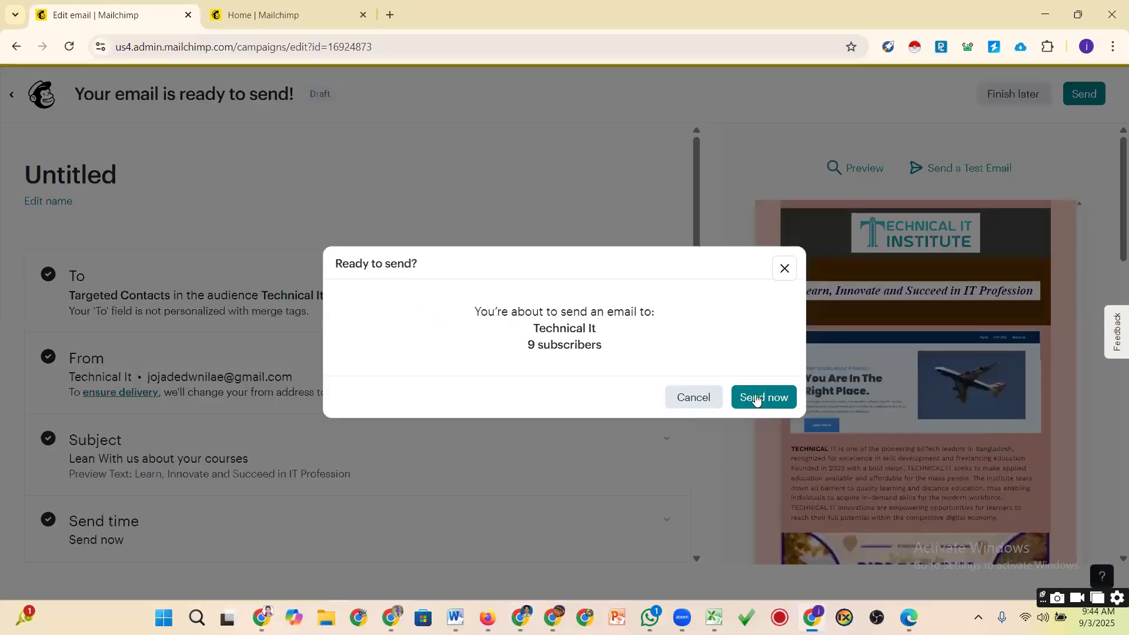
{"action": "left_click", "coordinate": [756, 400]}
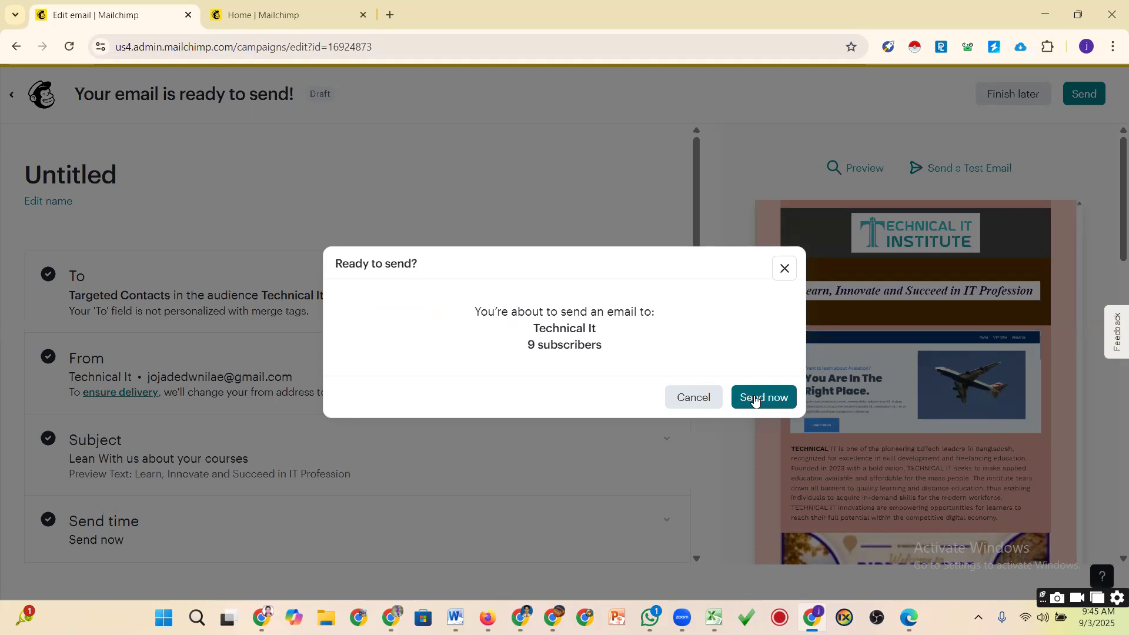
{"action": "left_click", "coordinate": [755, 400]}
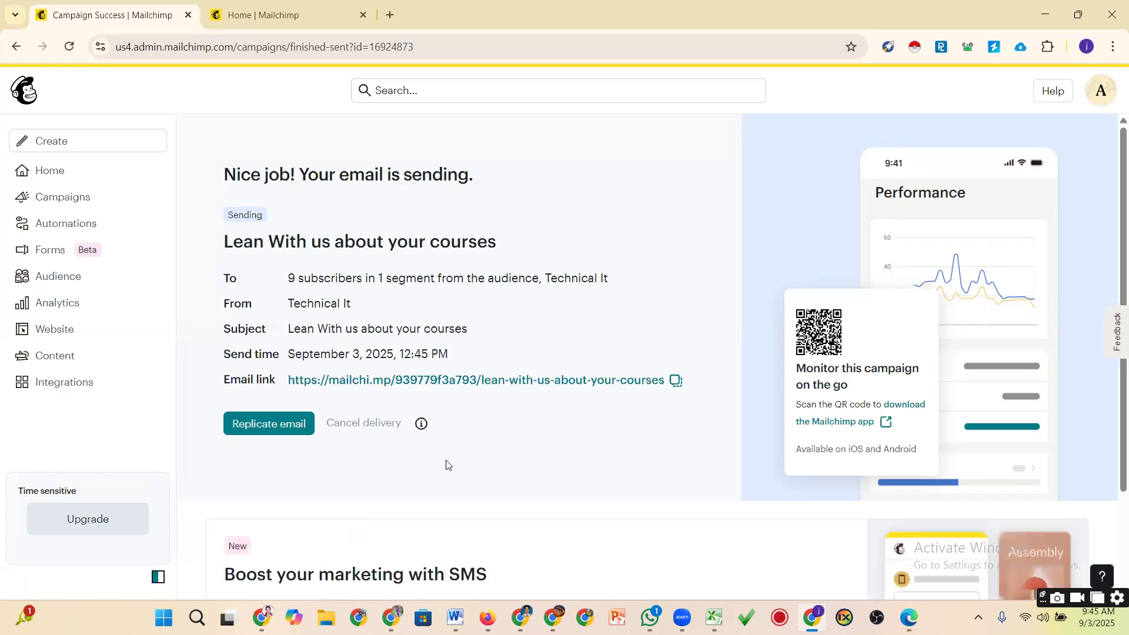
Review the sent campaign's summary page and reload it to check the sending status
{"action": "scroll", "coordinate": [459, 452], "scroll_direction": "down", "scroll_amount": 1}
{"action": "scroll", "coordinate": [543, 522], "scroll_direction": "down", "scroll_amount": 1}
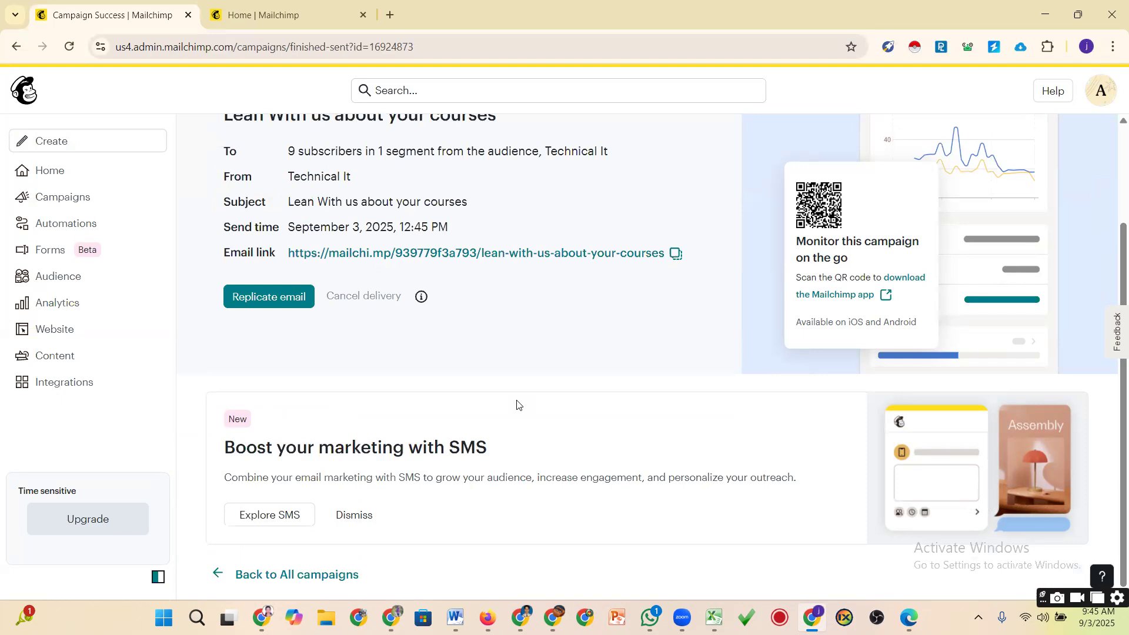
{"action": "scroll", "coordinate": [517, 405], "scroll_direction": "up", "scroll_amount": 2}
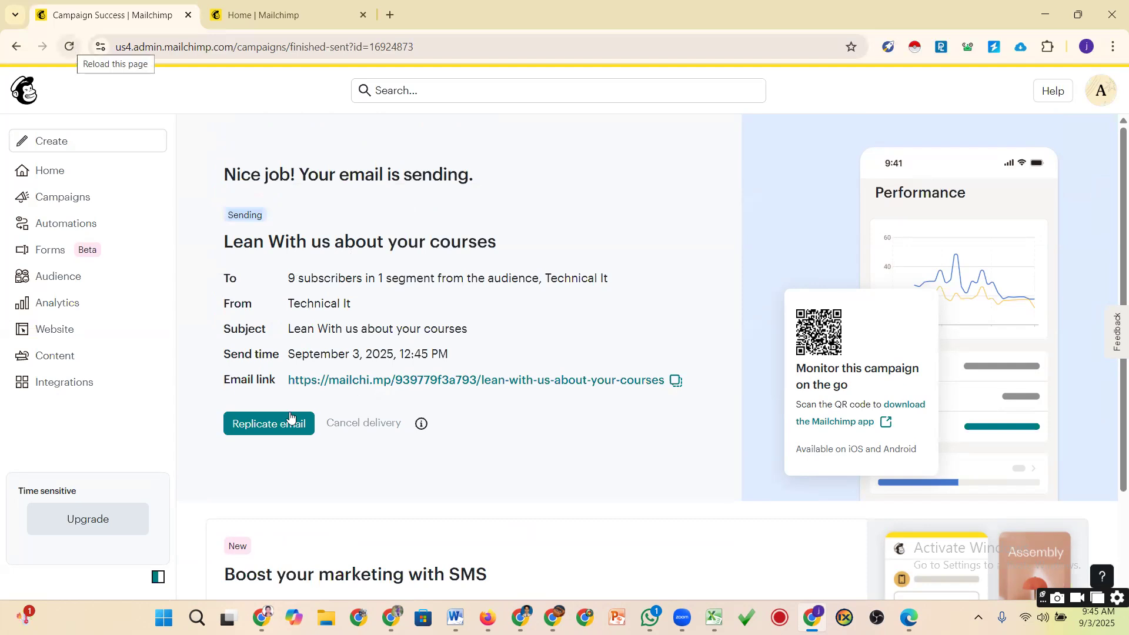
{"action": "left_click", "coordinate": [68, 47]}
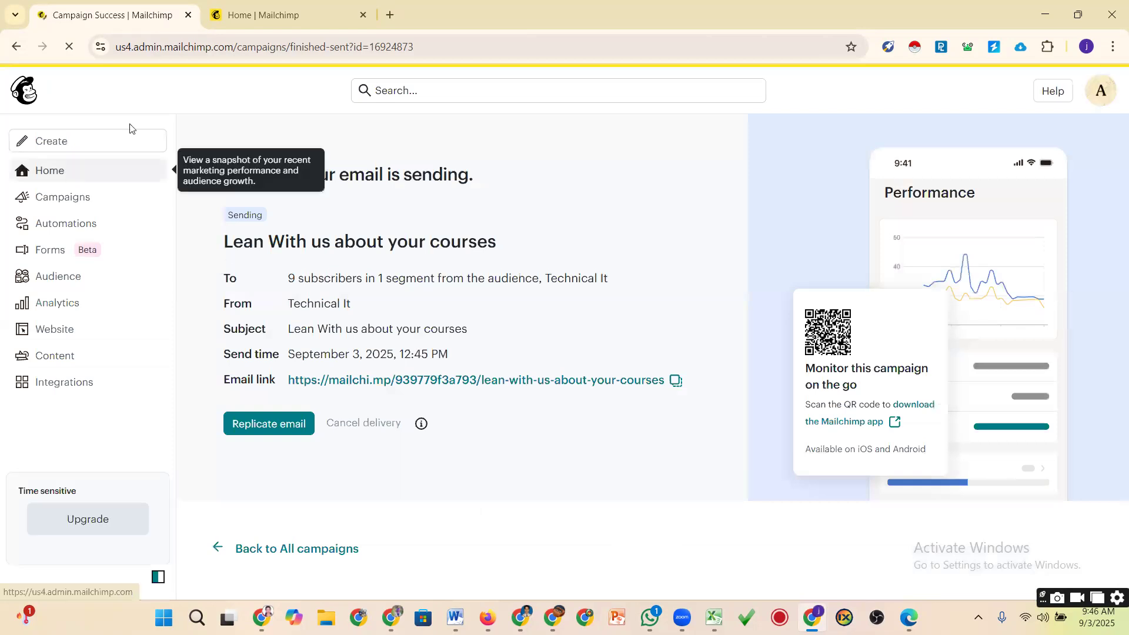
Look over the Mailchimp Home page in the second browser tab and close that tab
{"action": "left_click", "coordinate": [264, 18]}
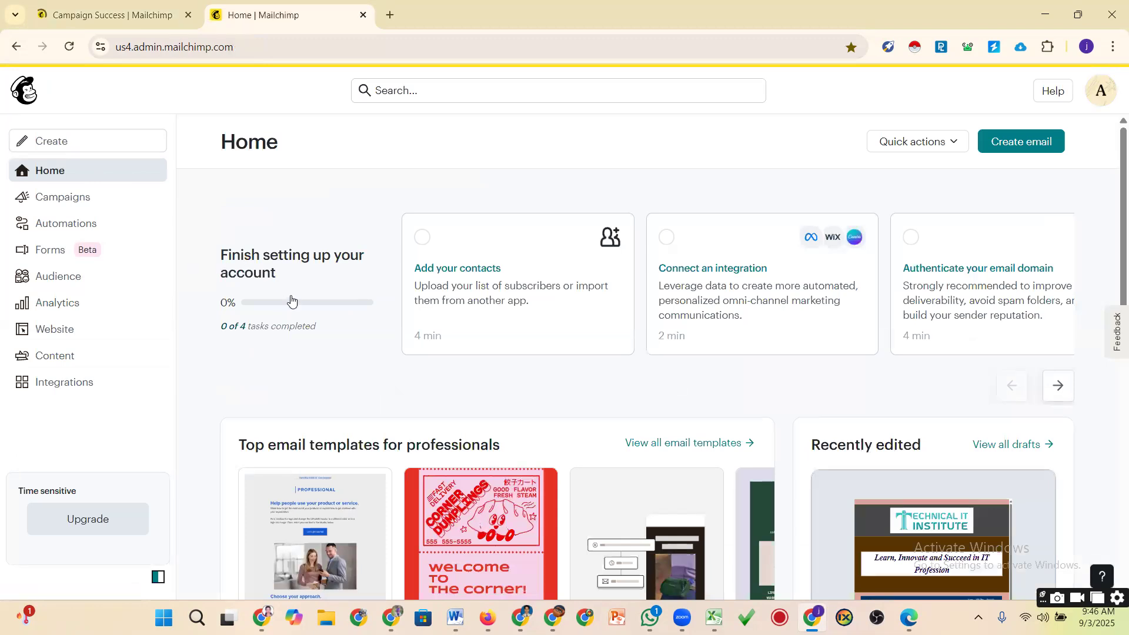
{"action": "scroll", "coordinate": [291, 300], "scroll_direction": "down", "scroll_amount": 5}
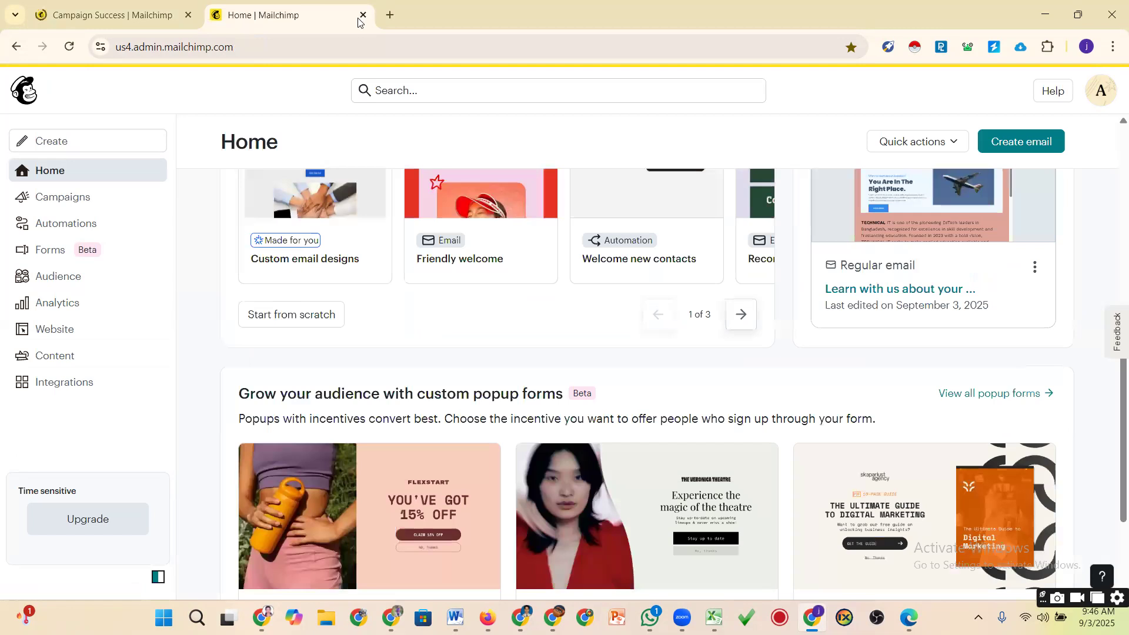
{"action": "key", "text": "ctrl+w"}
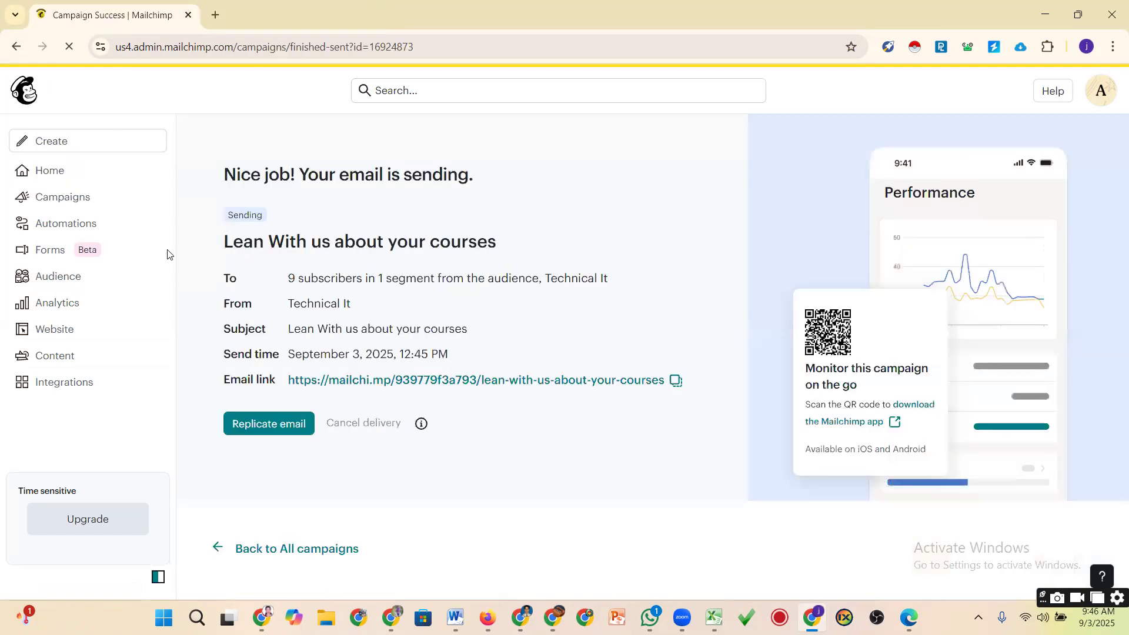
{"action": "scroll", "coordinate": [271, 263], "scroll_direction": "down", "scroll_amount": 2}
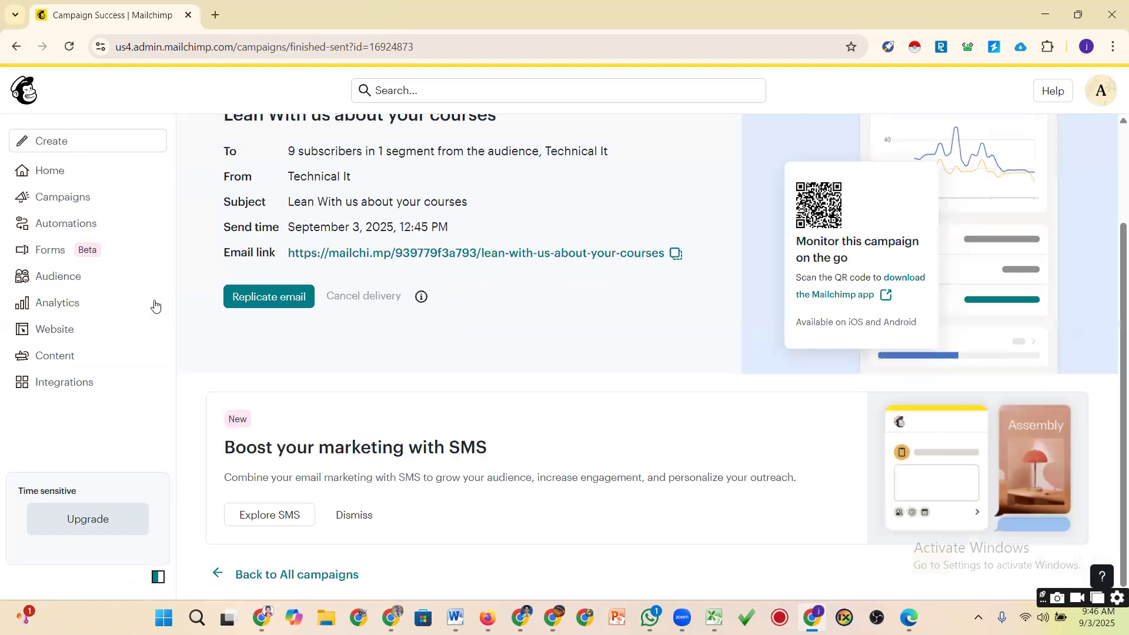
{"action": "scroll", "coordinate": [468, 327], "scroll_direction": "up", "scroll_amount": 2}
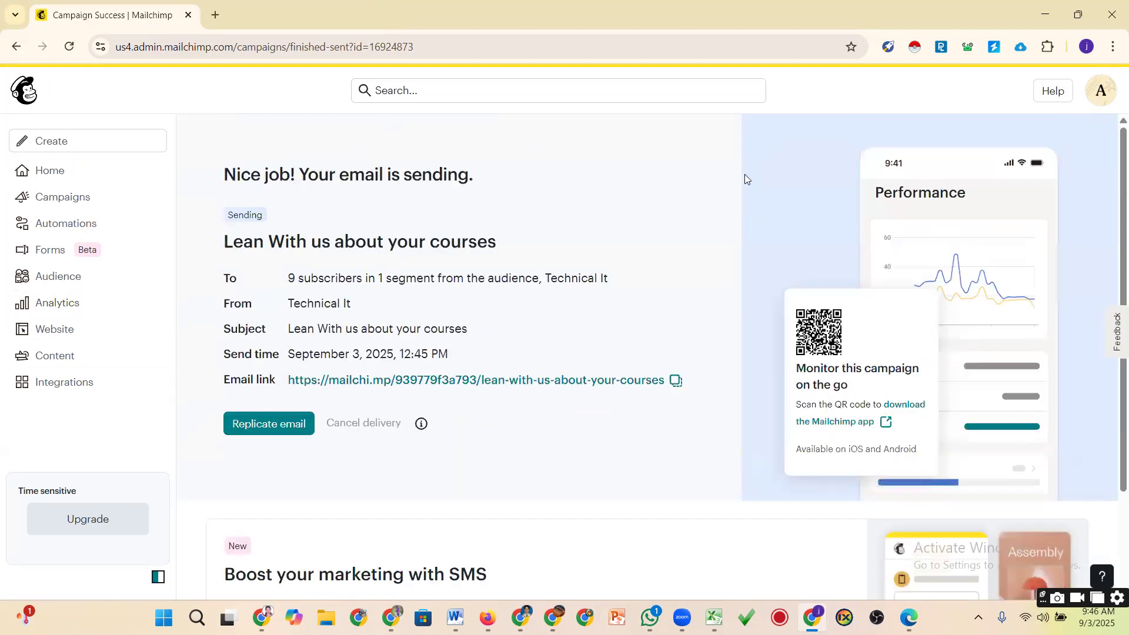
{"action": "left_click", "coordinate": [1096, 93]}
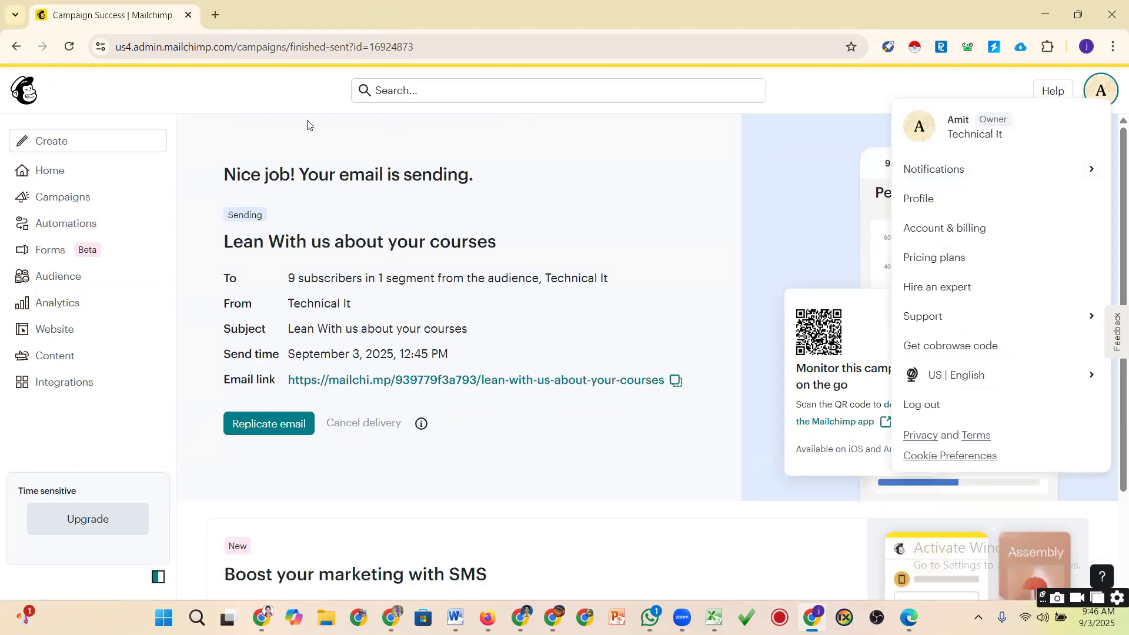
{"action": "left_click", "coordinate": [263, 115]}
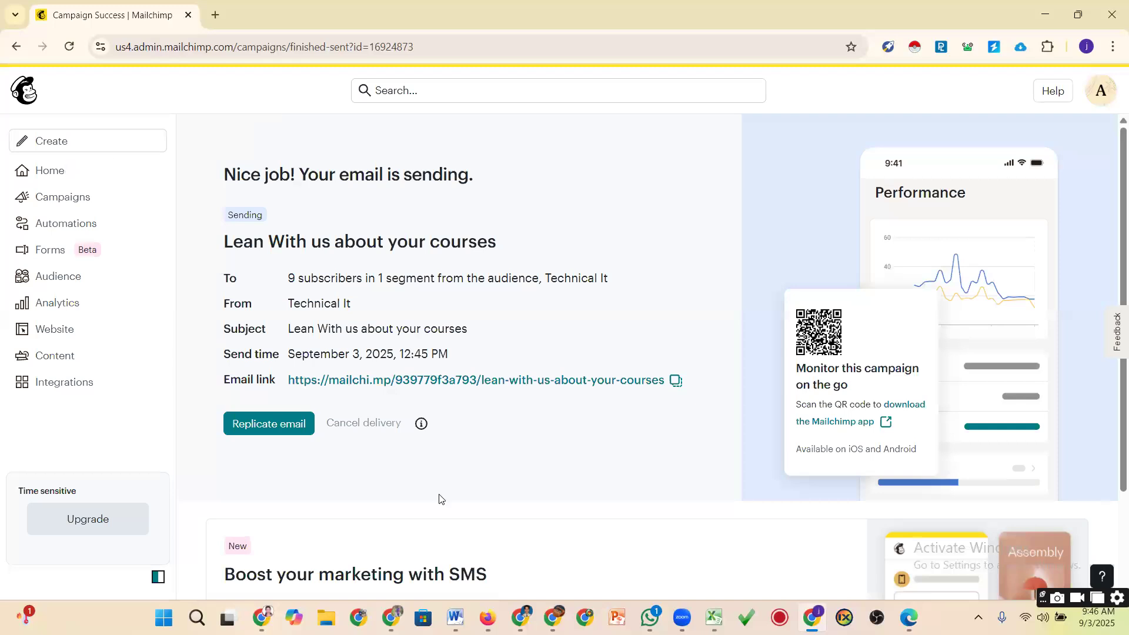